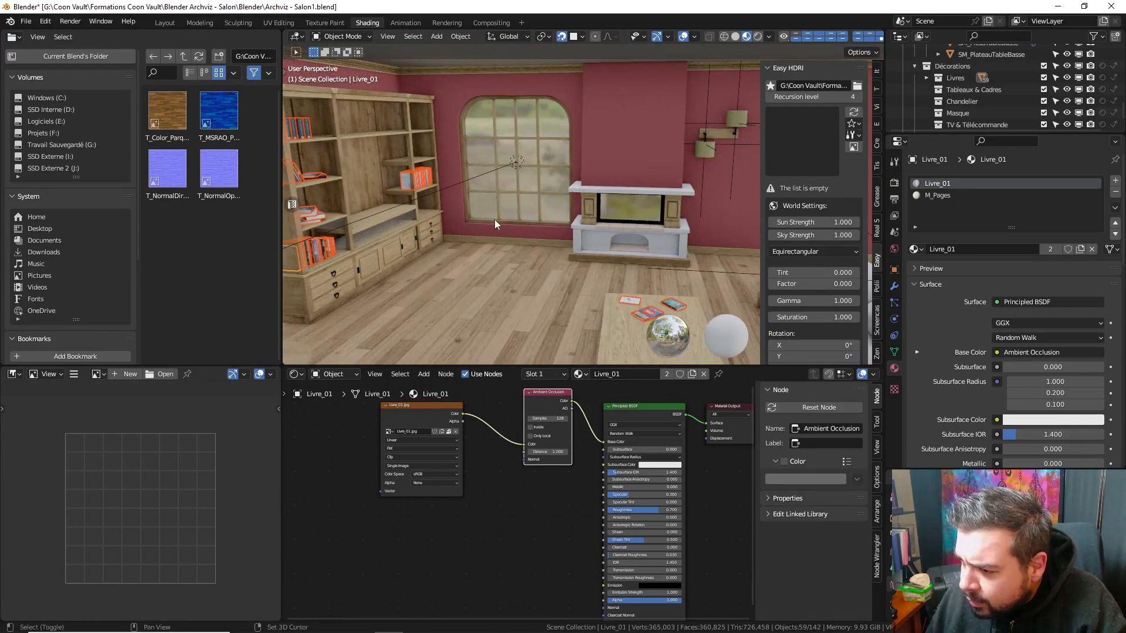
# - Collapse the Guéridon, TableBasse, Lampes_Murales and Lampadaire_Pied collections in the outliner
pyautogui.keyDown('shift'); pyautogui.moveTo(494, 220); pyautogui.dragTo(466, 198, button='middle'); pyautogui.keyUp('shift')
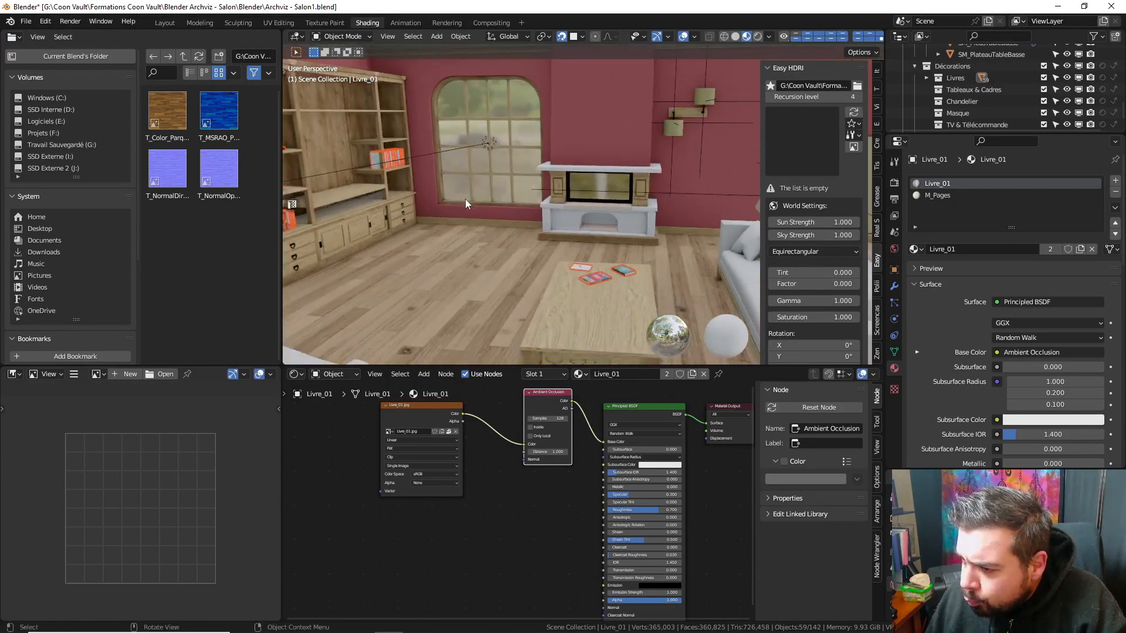
pyautogui.moveTo(604, 181); pyautogui.dragTo(635, 193, button='middle')
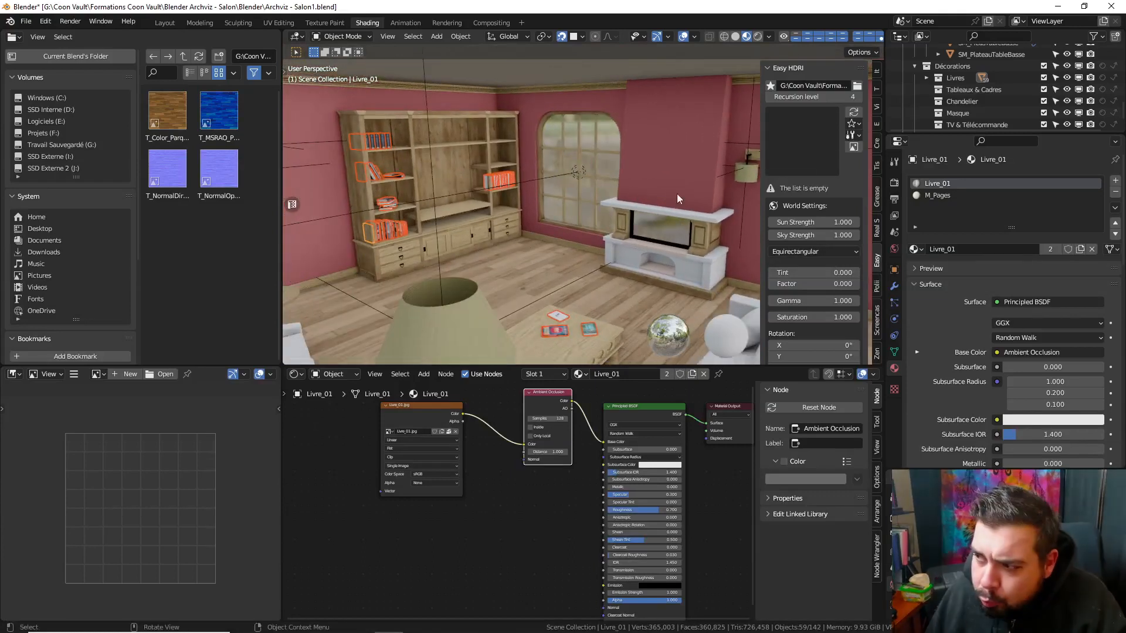
pyautogui.scroll(4, 958, 106)
pyautogui.scroll(1, 989, 98)
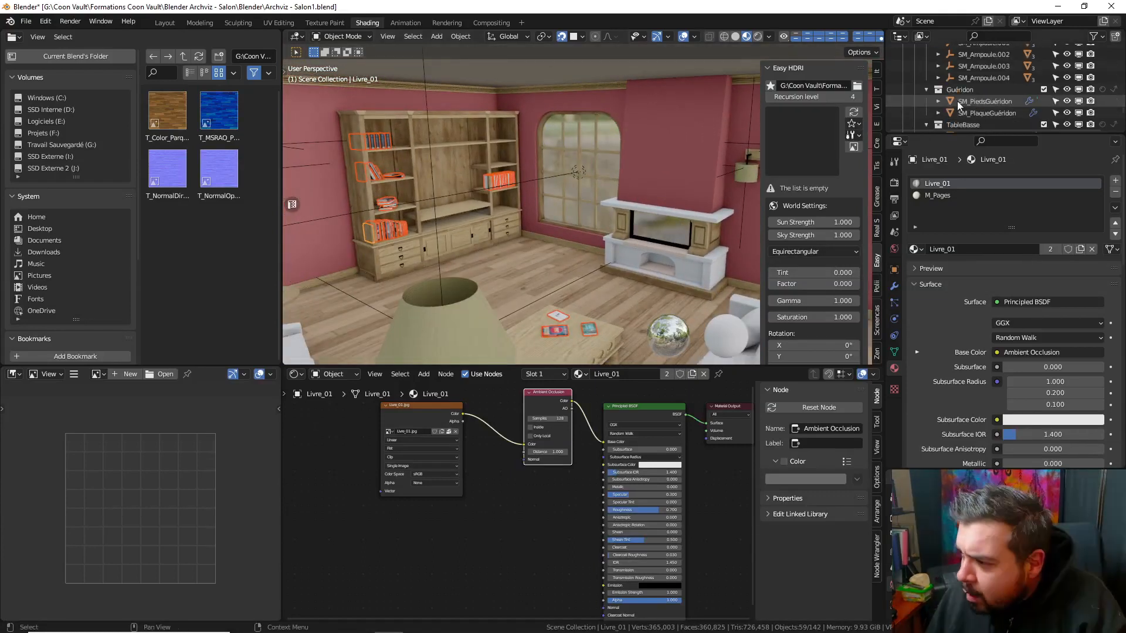
pyautogui.click(924, 91)
pyautogui.click(926, 104)
pyautogui.scroll(4, 930, 105)
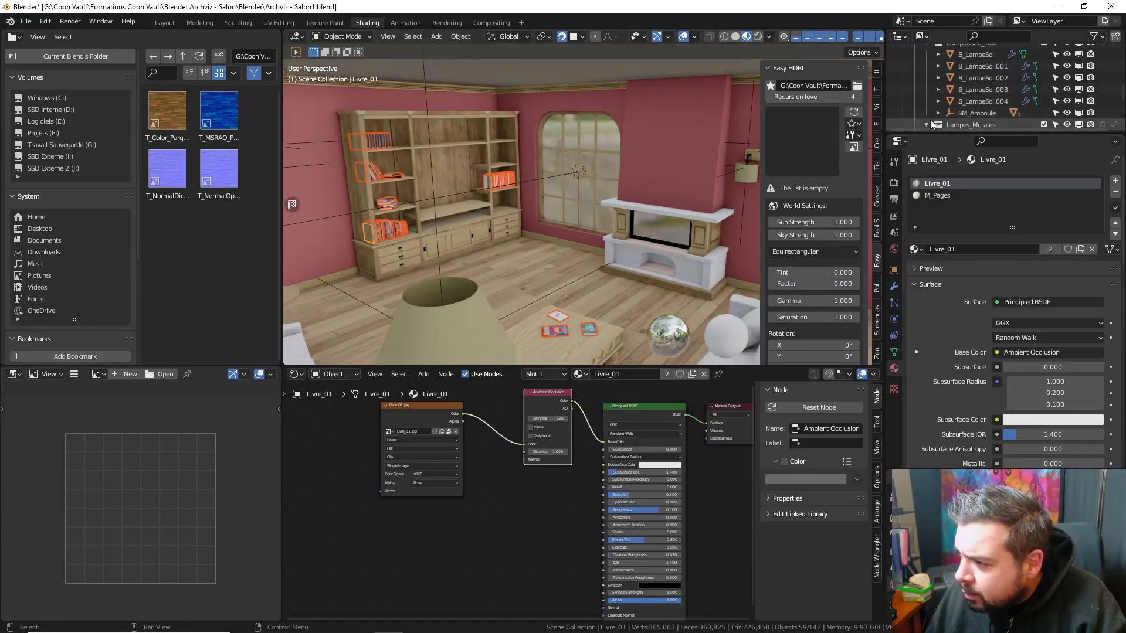
pyautogui.click(928, 124)
pyautogui.scroll(3, 932, 112)
pyautogui.click(928, 114)
pyautogui.scroll(3, 933, 110)
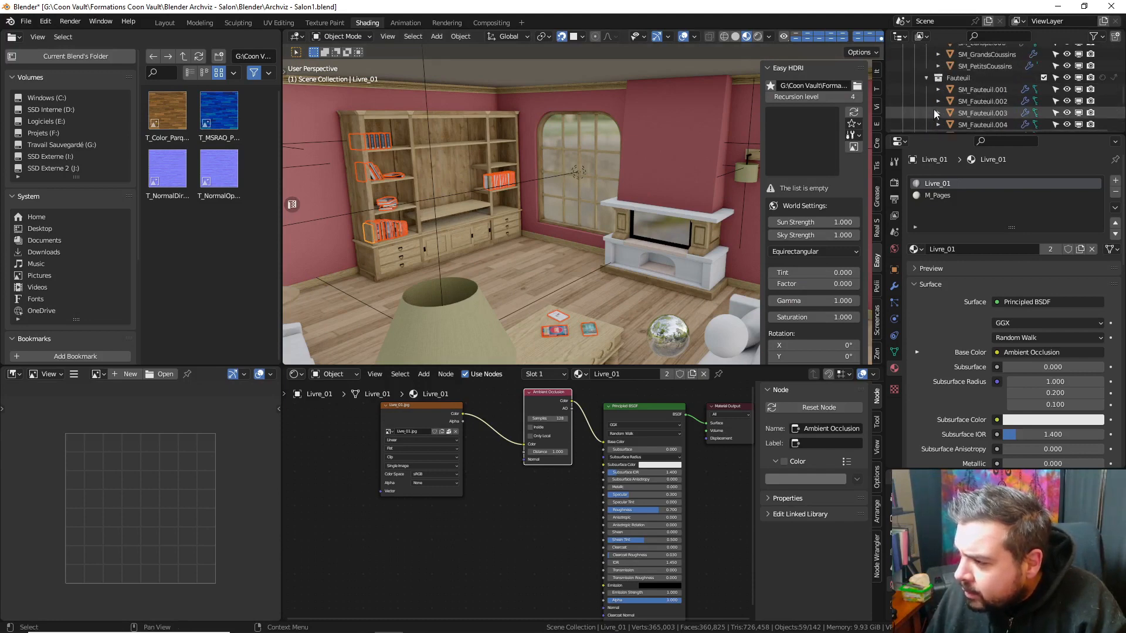
# - Collapse the Fauteuil, Canapé, Cheminé and bookcase collections, and fold their parent Meubles collection
pyautogui.click(927, 79)
pyautogui.scroll(4, 934, 94)
pyautogui.scroll(6, 938, 99)
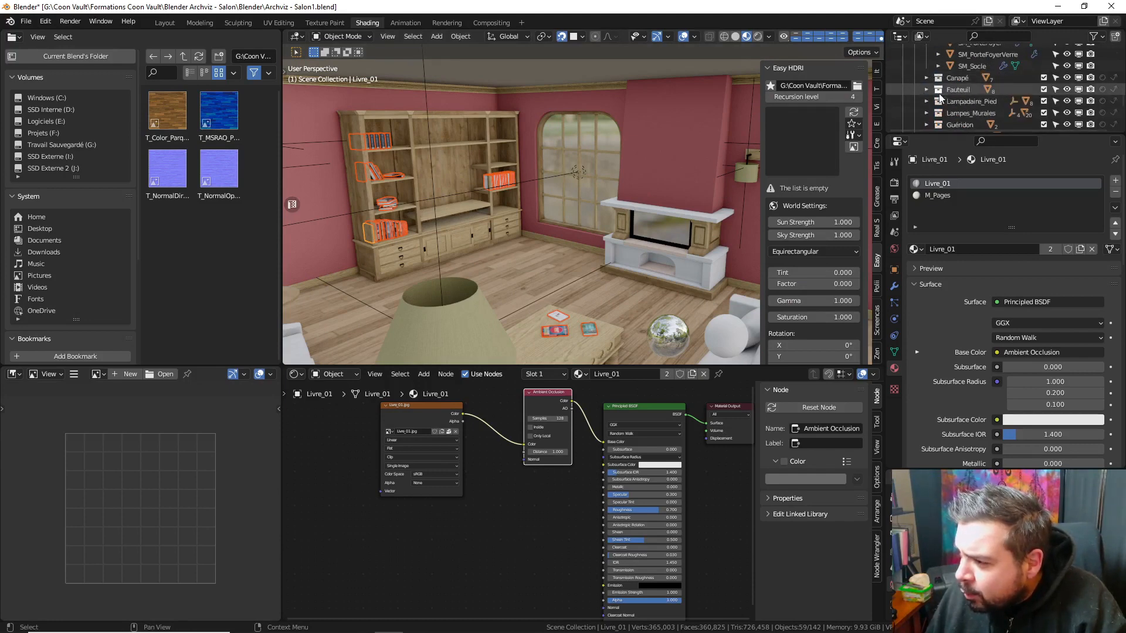
pyautogui.scroll(3, 941, 97)
pyautogui.click(927, 113)
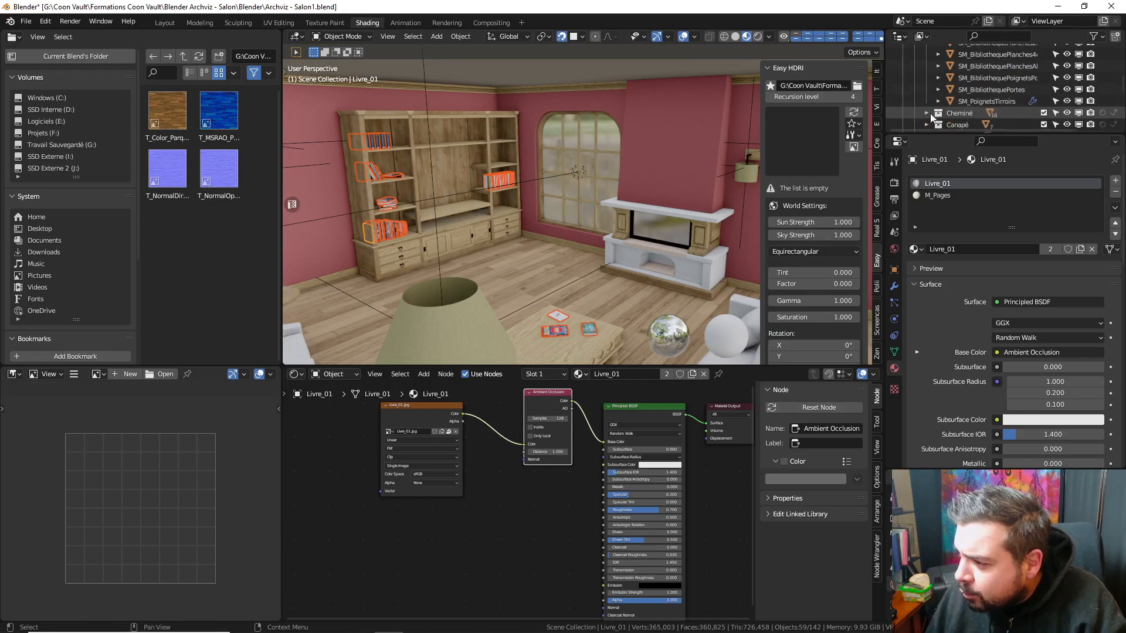
pyautogui.scroll(5, 931, 112)
pyautogui.click(925, 113)
pyautogui.click(914, 101)
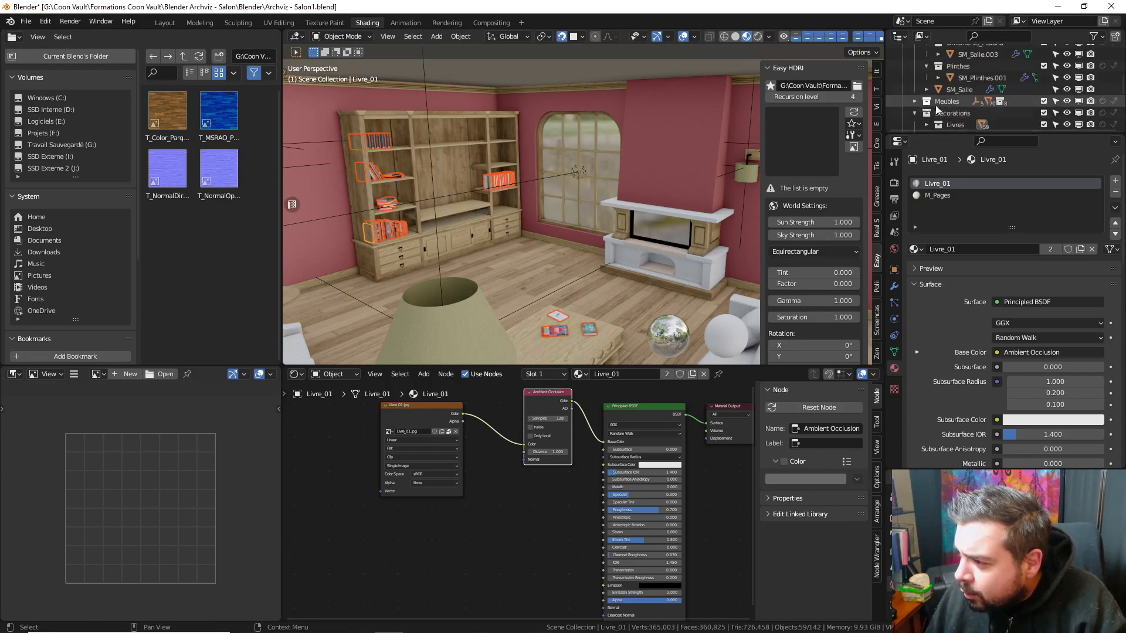
# - Collapse the Fenetre, Ornements_Plafond and Plinthes collections, and fold their parent Salle collection
pyautogui.scroll(6, 926, 88)
pyautogui.click(925, 66)
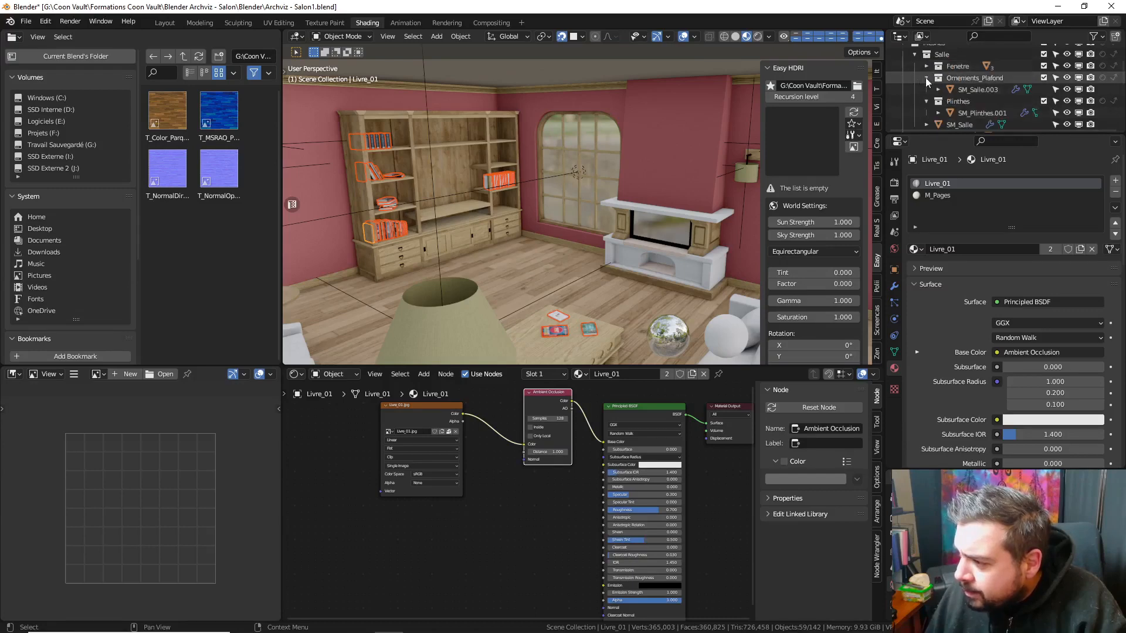
pyautogui.click(925, 77)
pyautogui.click(925, 87)
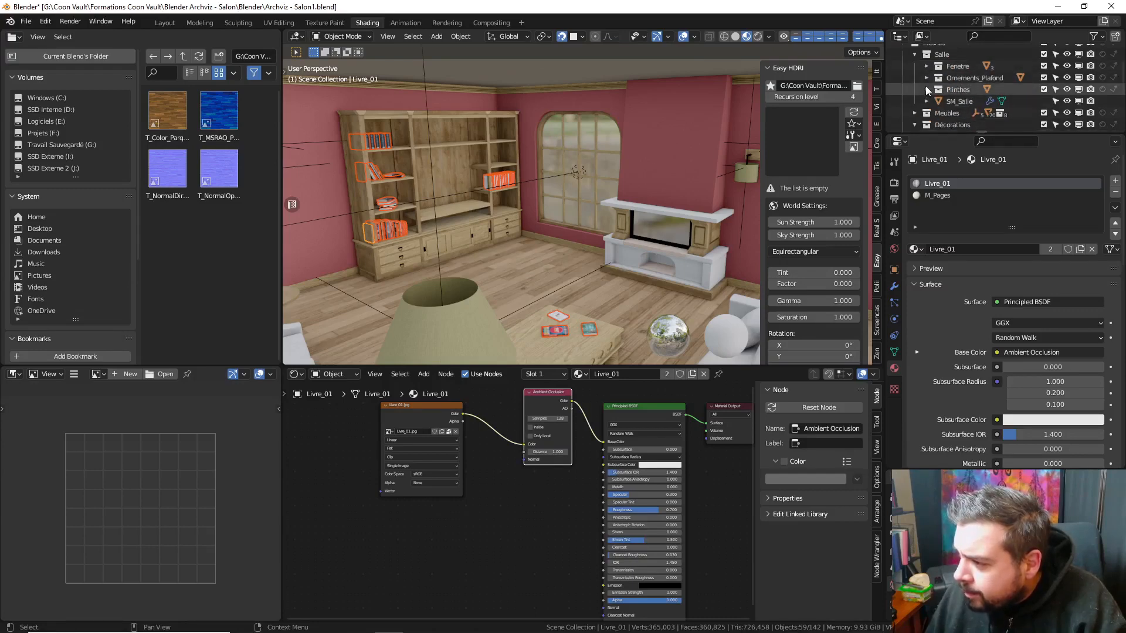
pyautogui.click(915, 55)
# - Exclude the Salle, Meubles, Livres and Portals collections from the view layer
pyautogui.click(1044, 54)
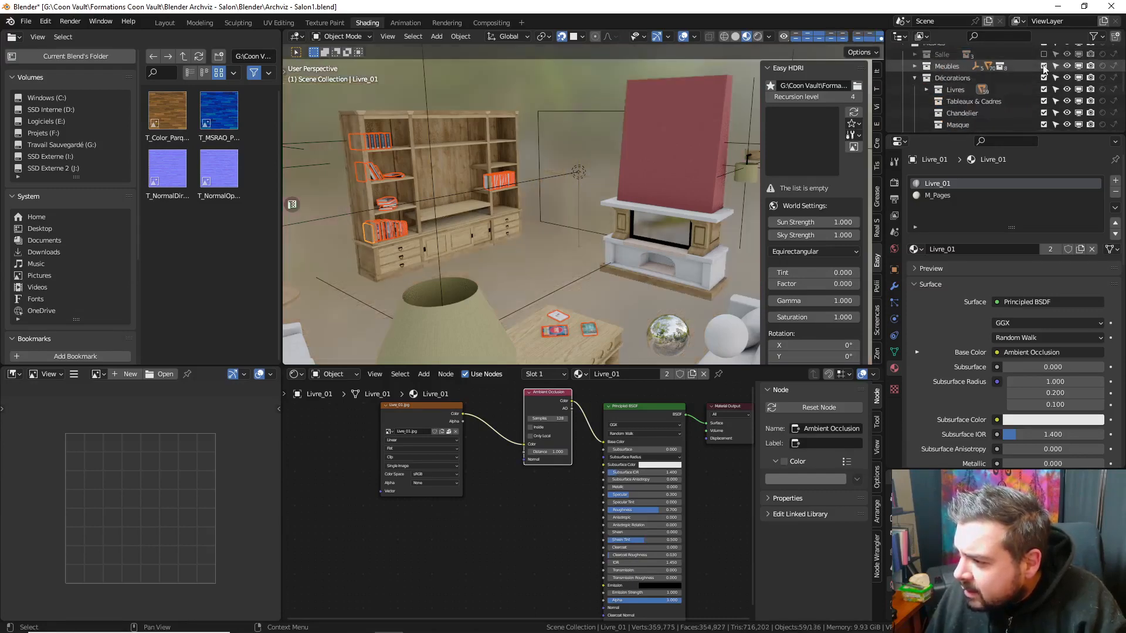
pyautogui.click(1044, 65)
pyautogui.click(1044, 89)
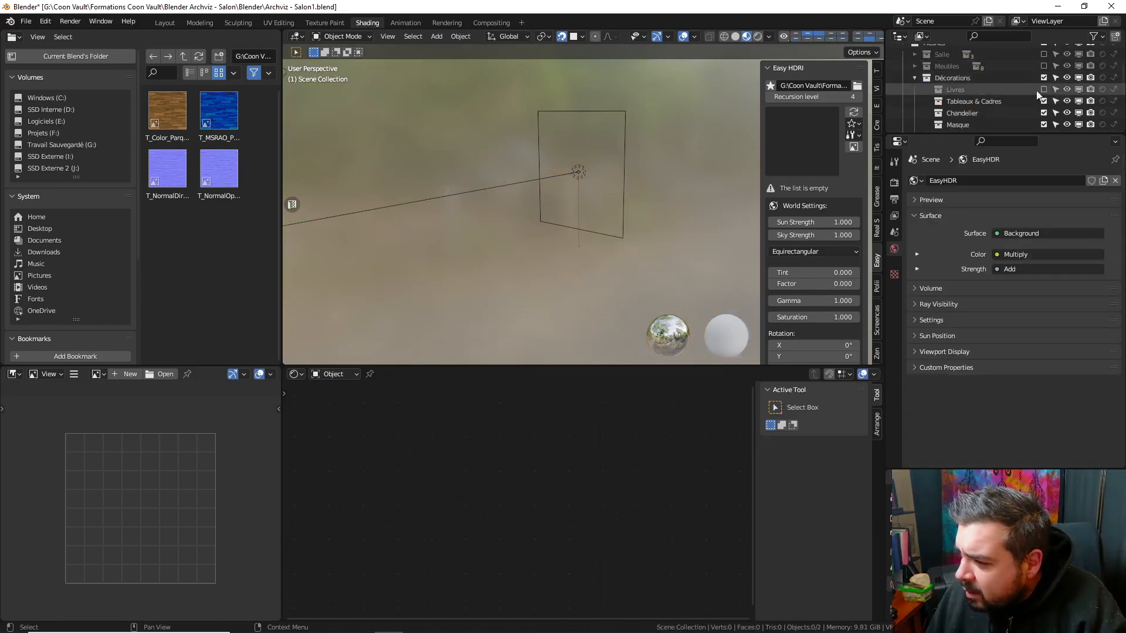
pyautogui.scroll(-4, 976, 119)
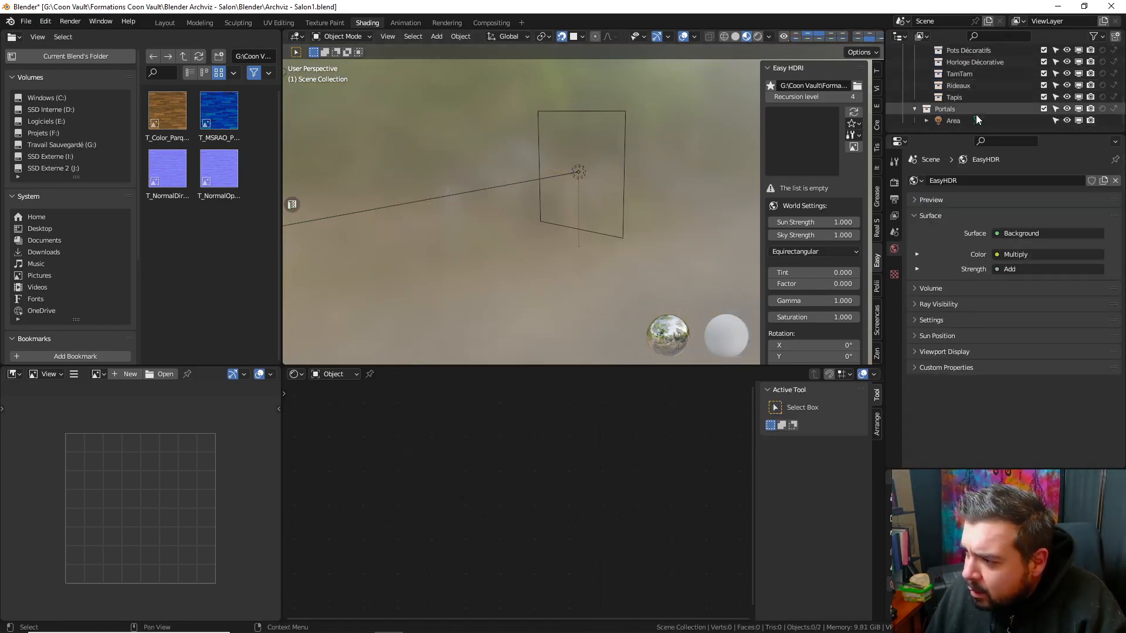
pyautogui.click(1044, 108)
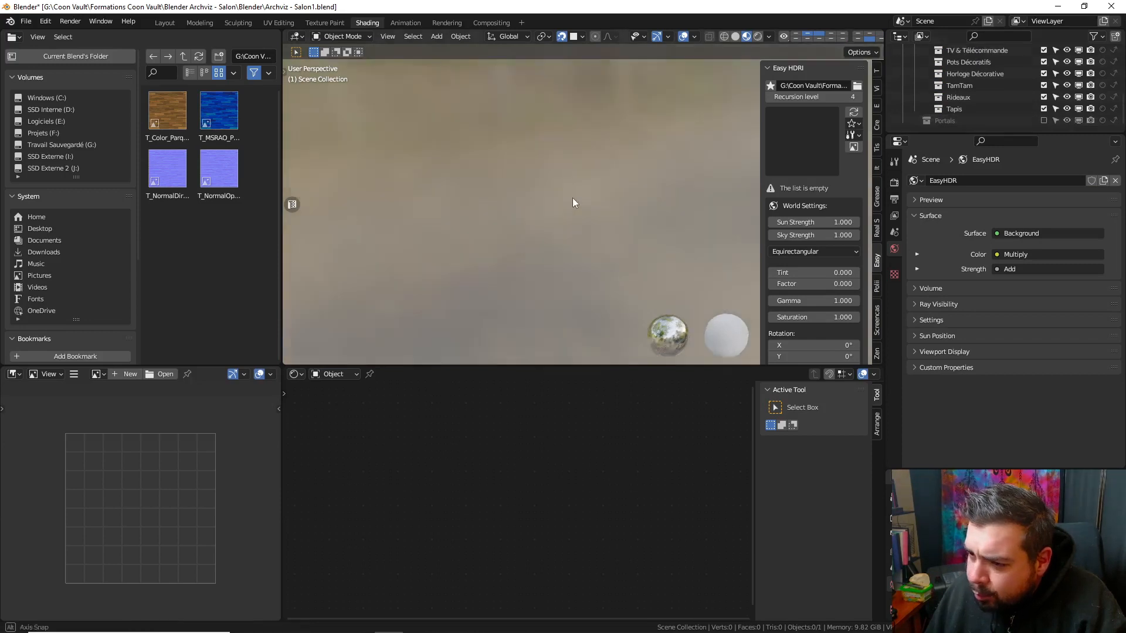
# - Switch to the Layout workspace, enable the Screencast Keys display, and recentre the viewport on the world origin
pyautogui.click(163, 22)
pyautogui.press('n')
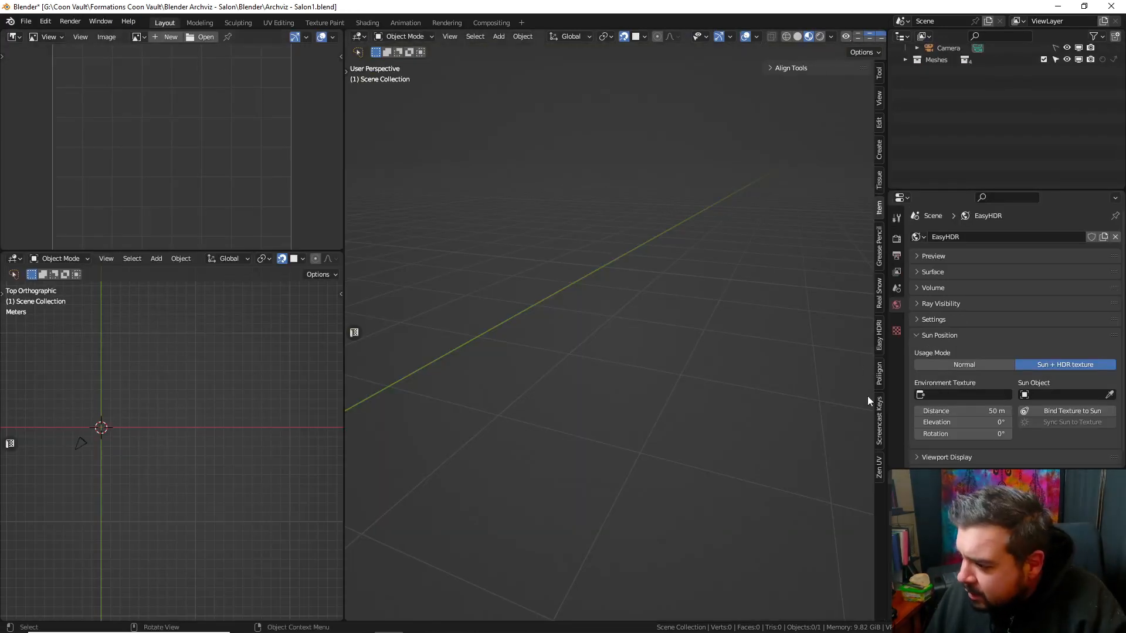
pyautogui.click(879, 405)
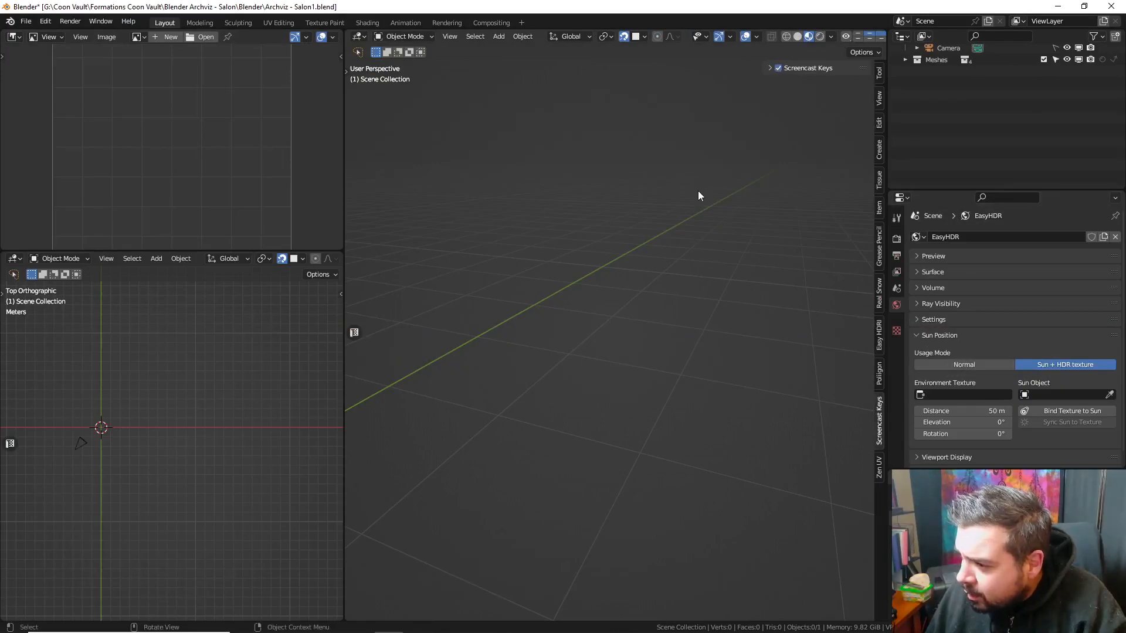
pyautogui.press('n')
pyautogui.keyDown('shift'); pyautogui.moveTo(696, 199); pyautogui.dragTo(655, 216, button='middle'); pyautogui.keyUp('shift')
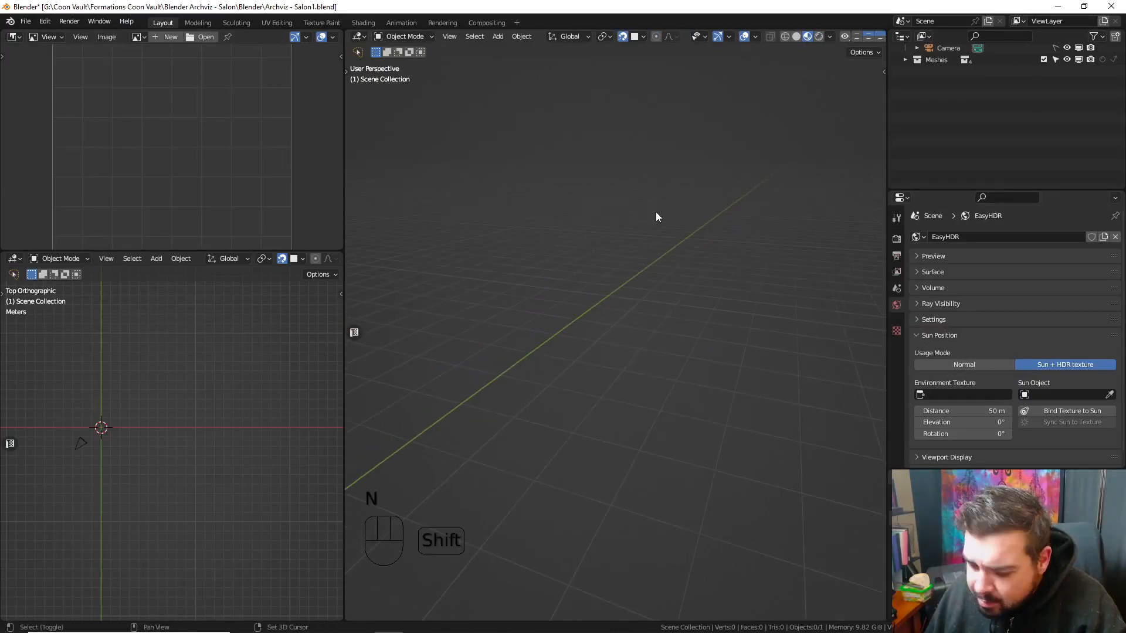
pyautogui.hotkey('shift', 'c')
pyautogui.keyDown('shift'); pyautogui.moveTo(762, 234); pyautogui.dragTo(697, 227, button='middle'); pyautogui.keyUp('shift')
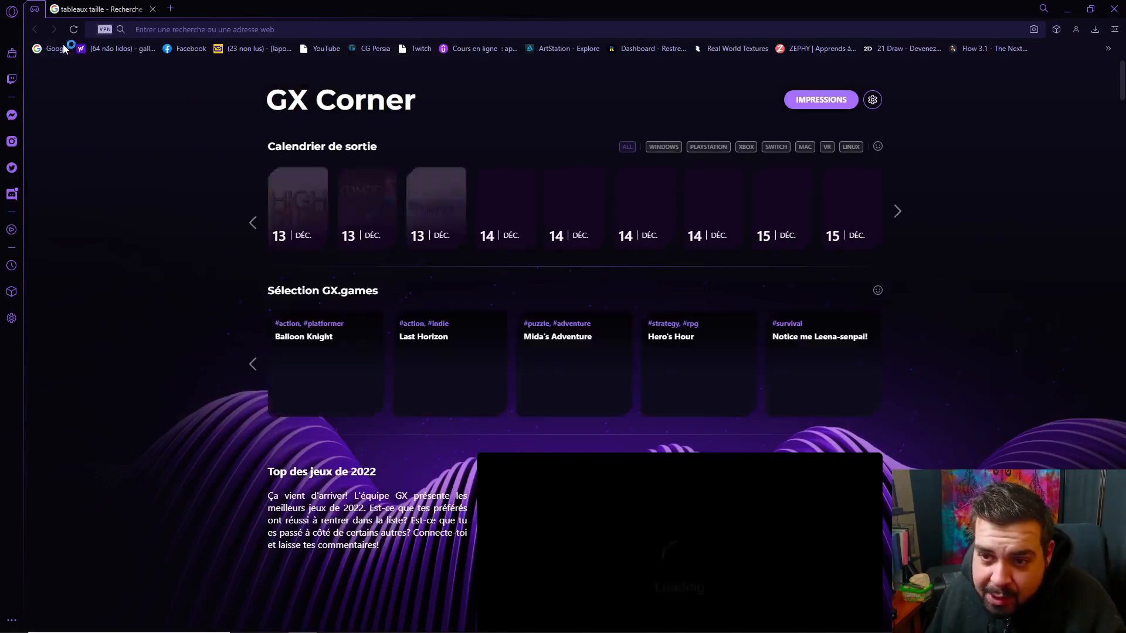
# - Switch to the Opera browser and open the Pixabay website through a Google search
pyautogui.click(59, 49)
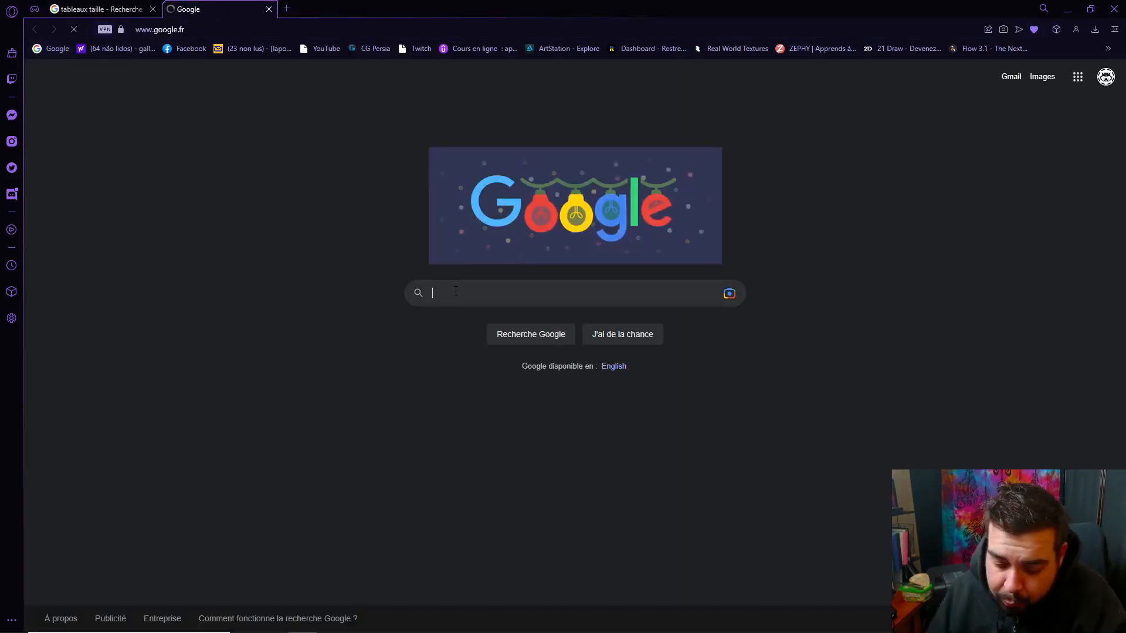
pyautogui.write('pixabya')
pyautogui.press('Return')
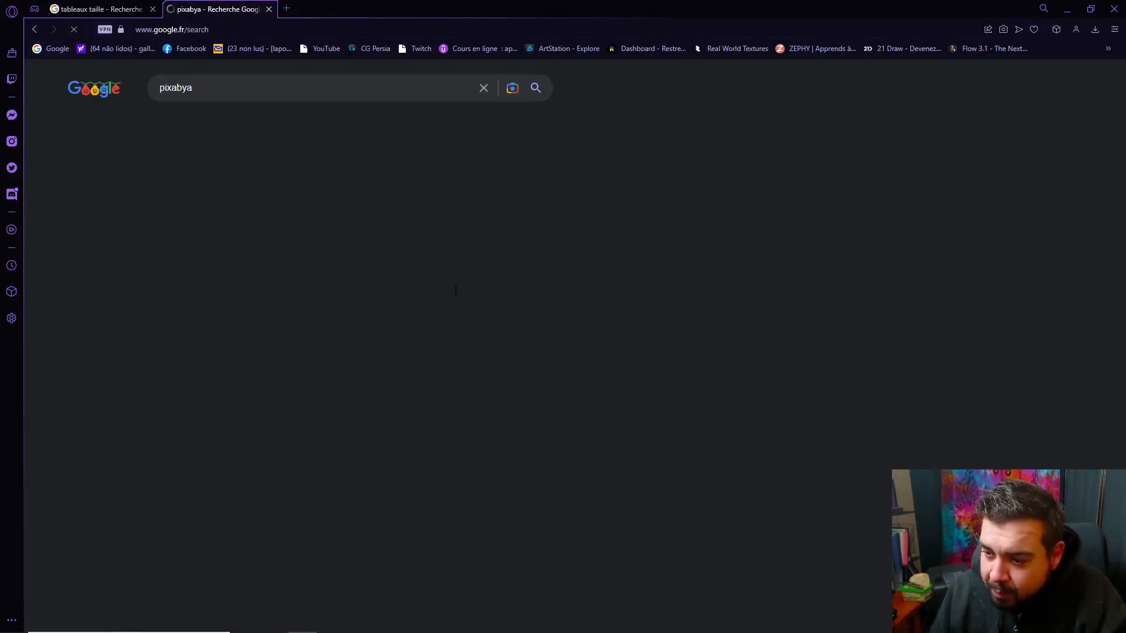
pyautogui.click(206, 233)
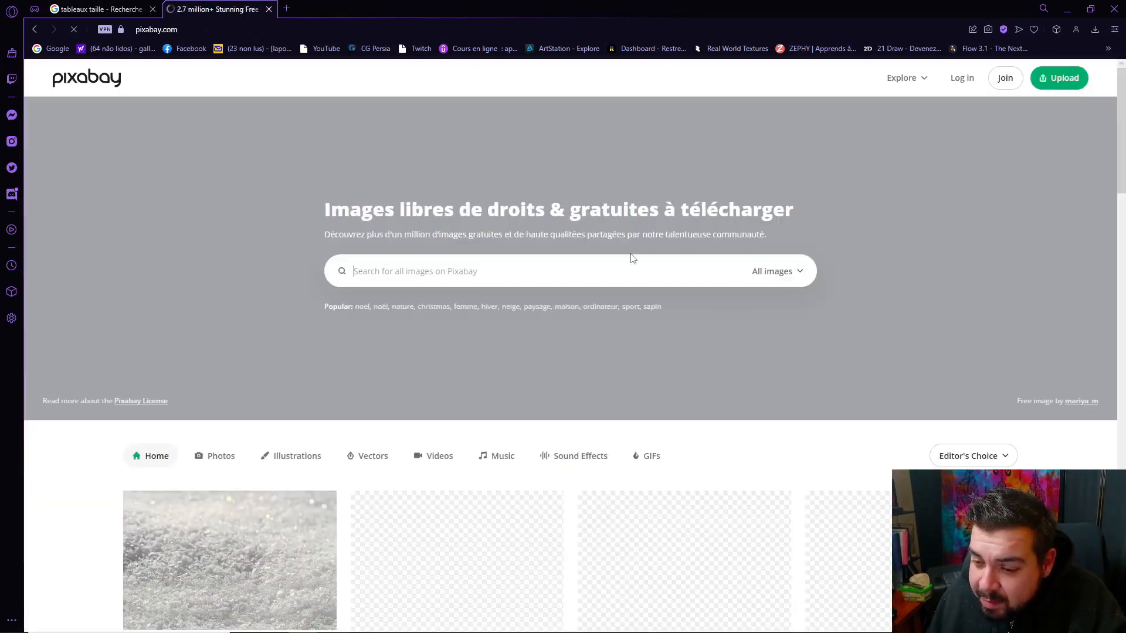
# - Search Pixabay for "paysage automne"
pyautogui.scroll(-5, 691, 370)
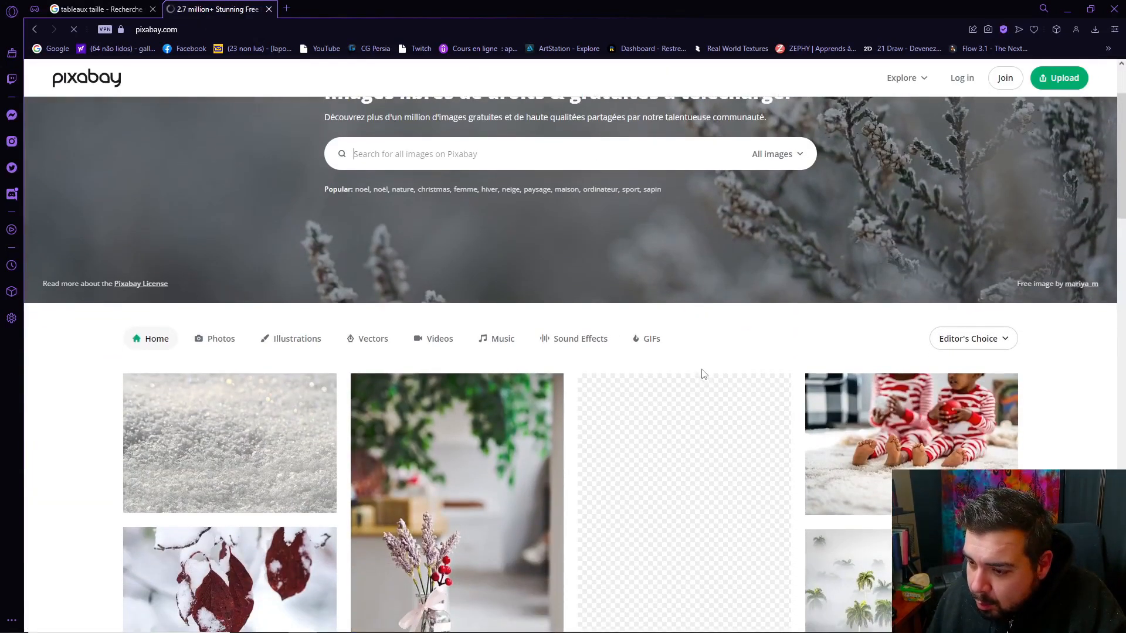
pyautogui.scroll(-2, 692, 369)
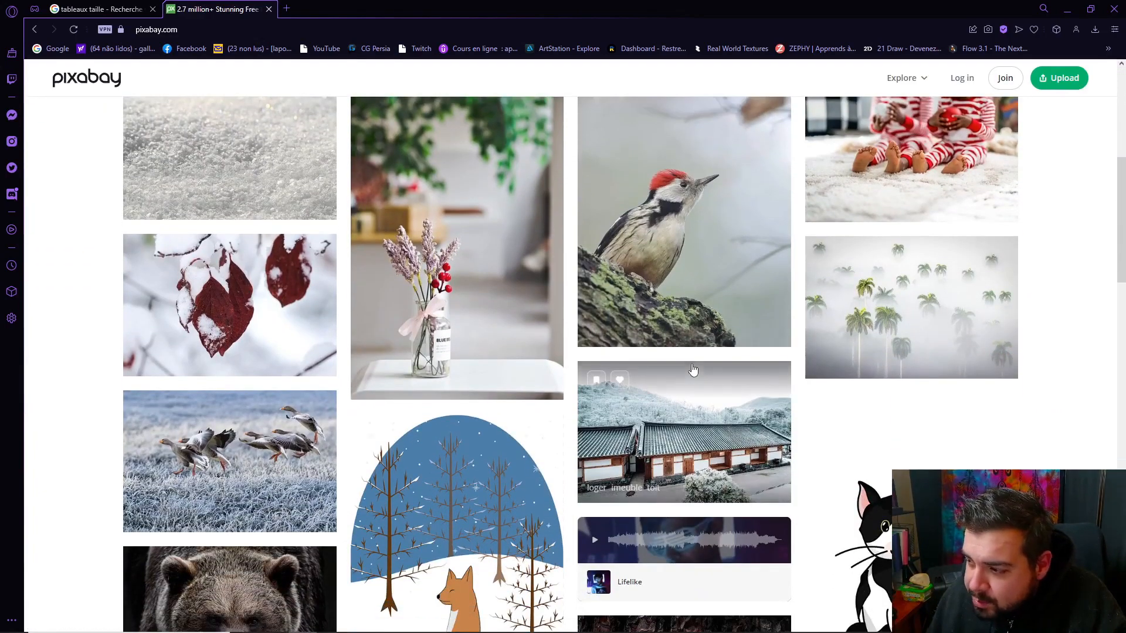
pyautogui.scroll(6, 675, 360)
pyautogui.click(420, 218)
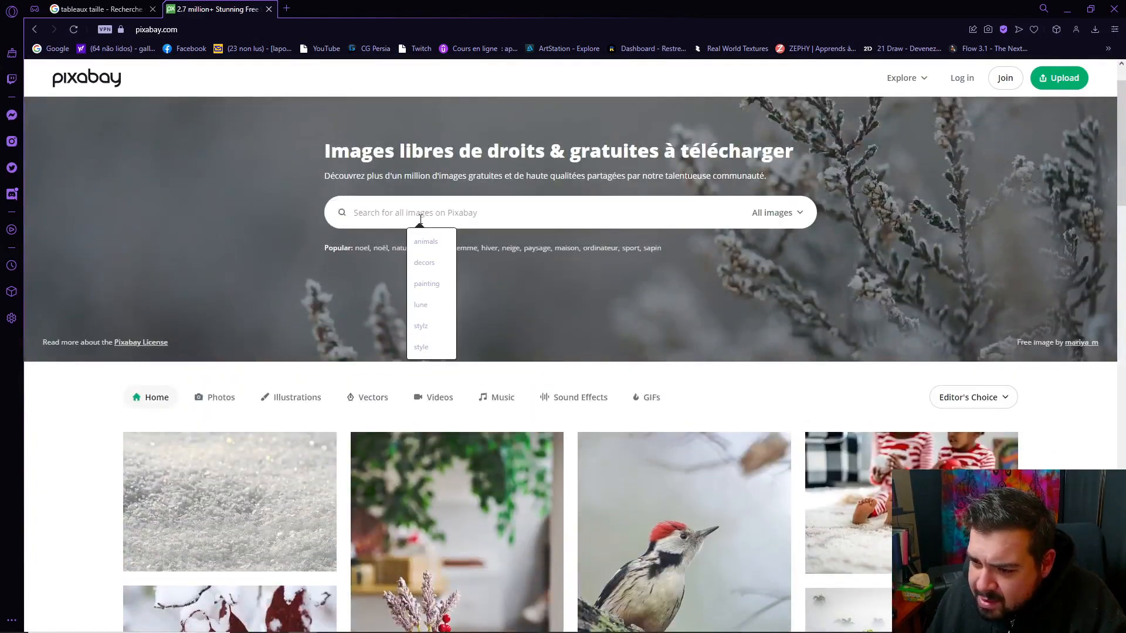
pyautogui.write('pays')
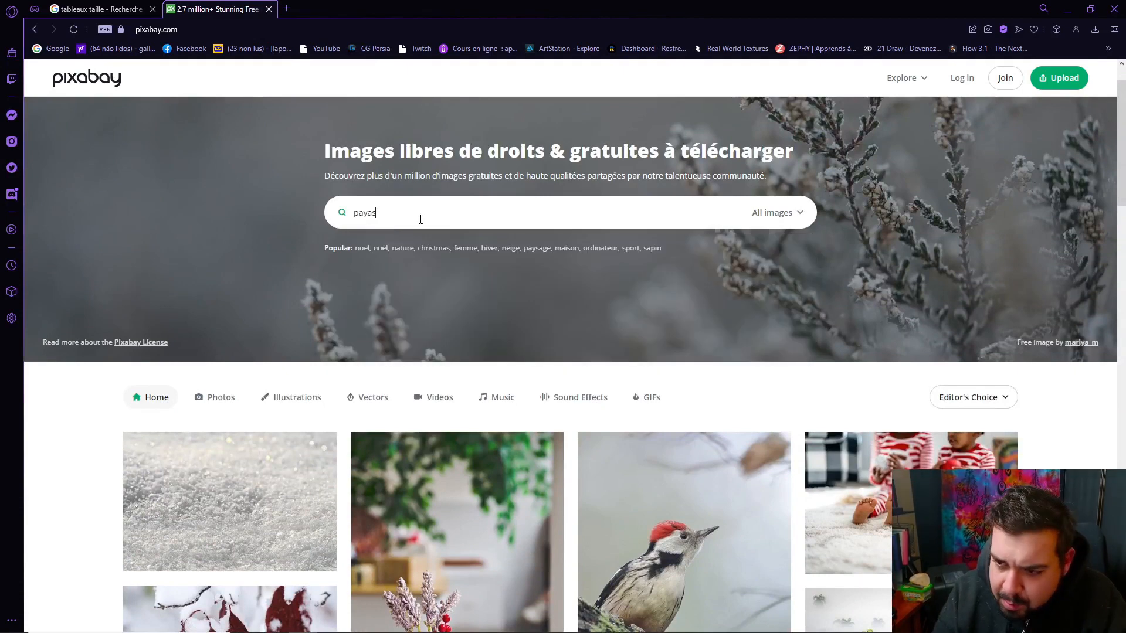
pyautogui.press('BackSpace')
pyautogui.write('sage a')
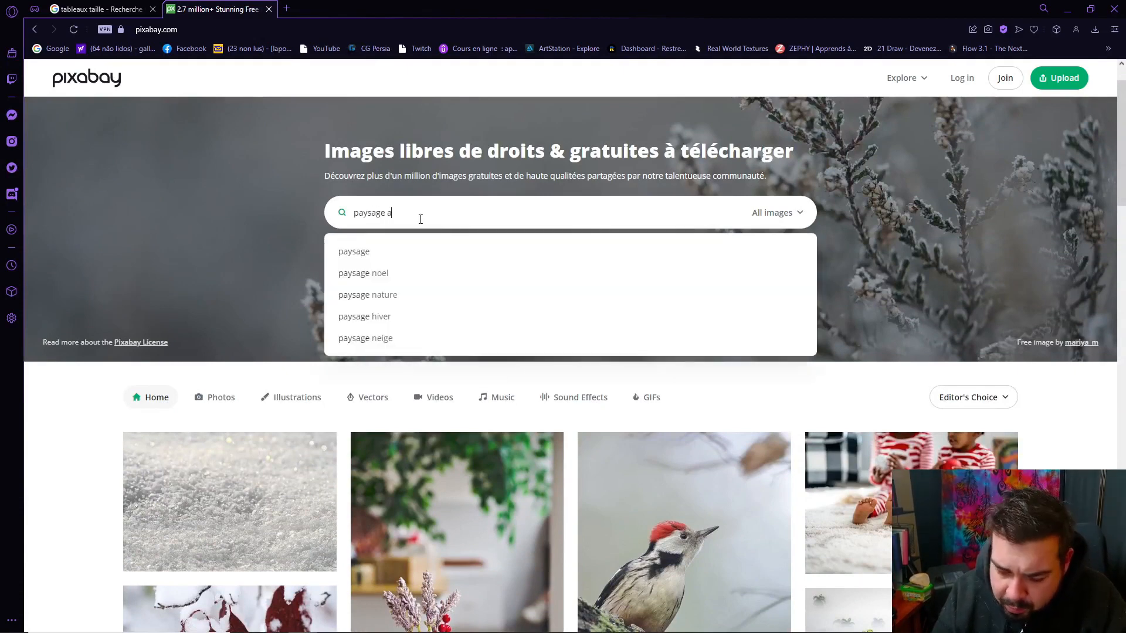
pyautogui.write('utoùmne')
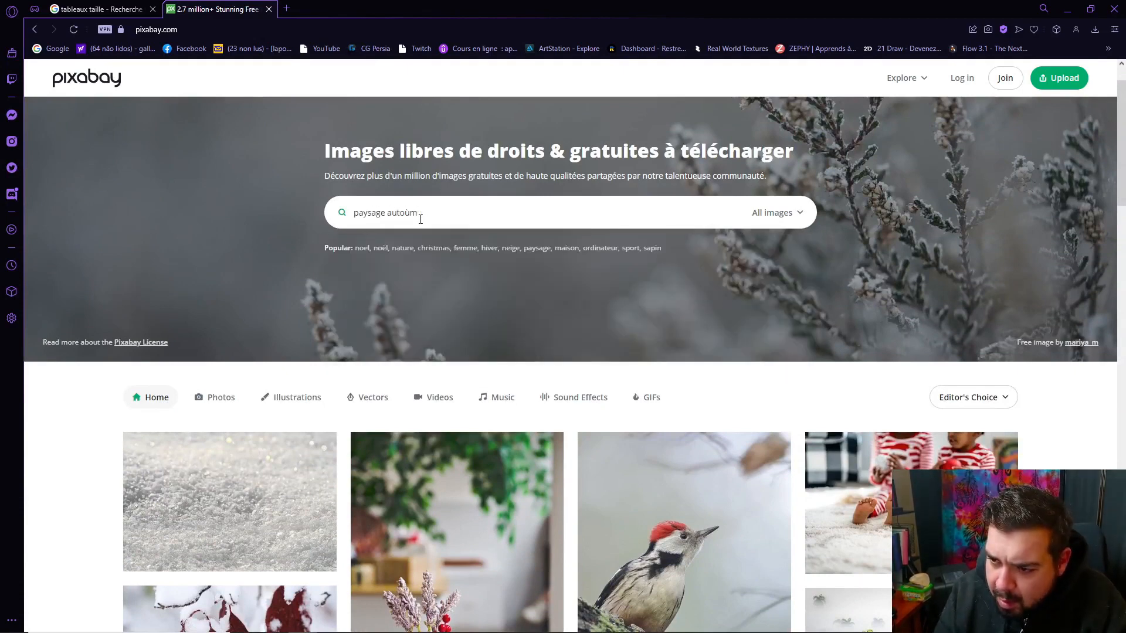
pyautogui.write('ne')
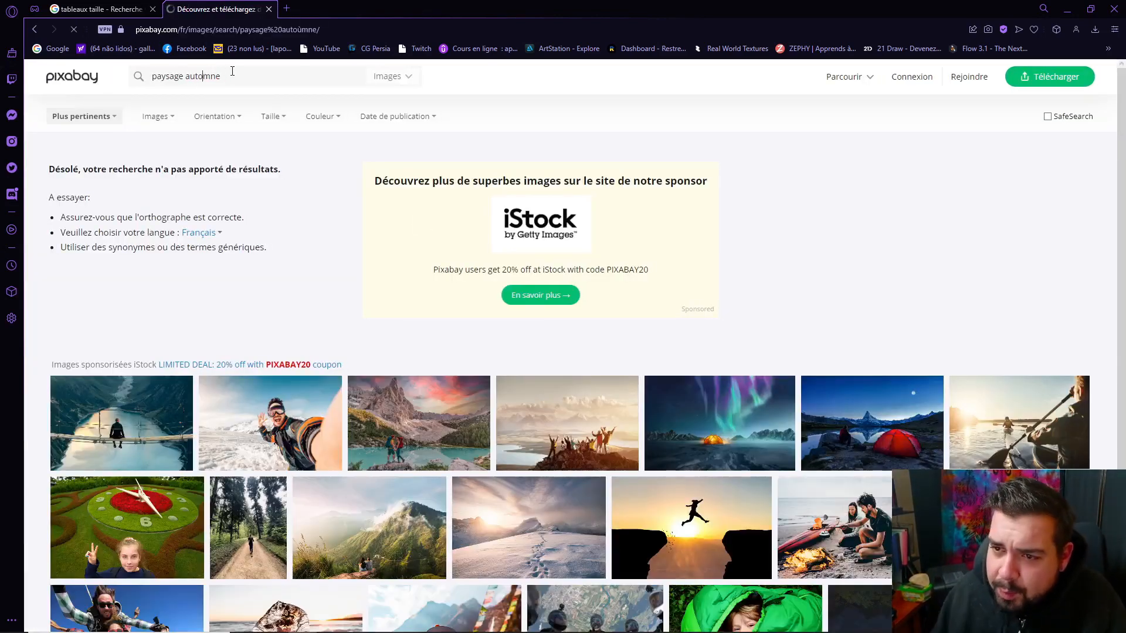
pyautogui.press('Return')
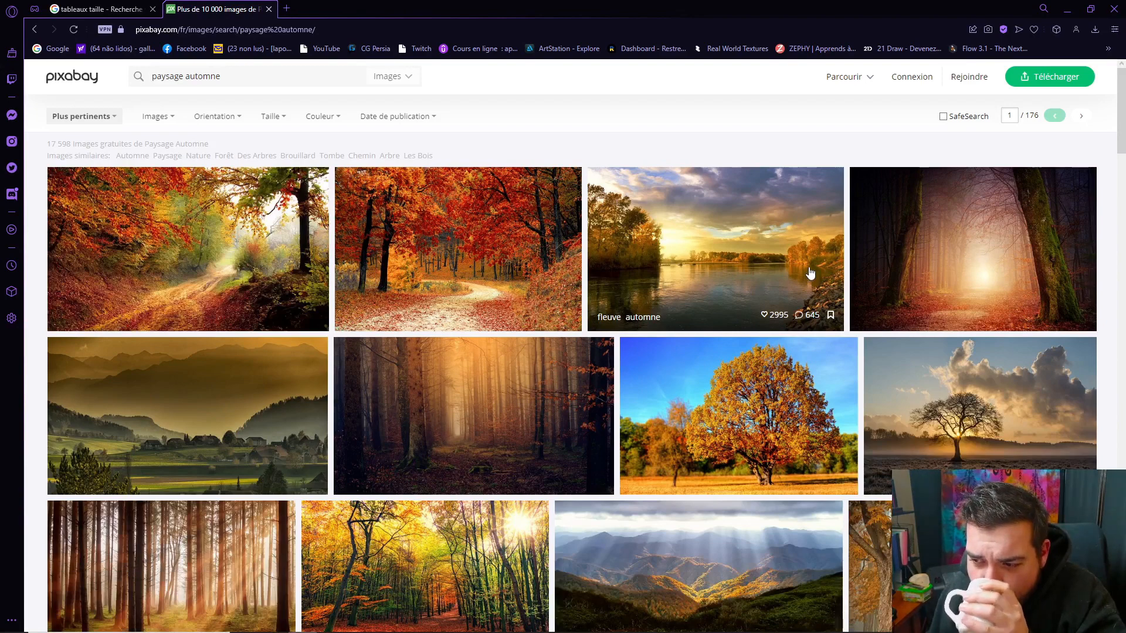
# - Open the photo of the river winding below green hills and request its free 1920×949 JPG download
pyautogui.scroll(-2, 811, 274)
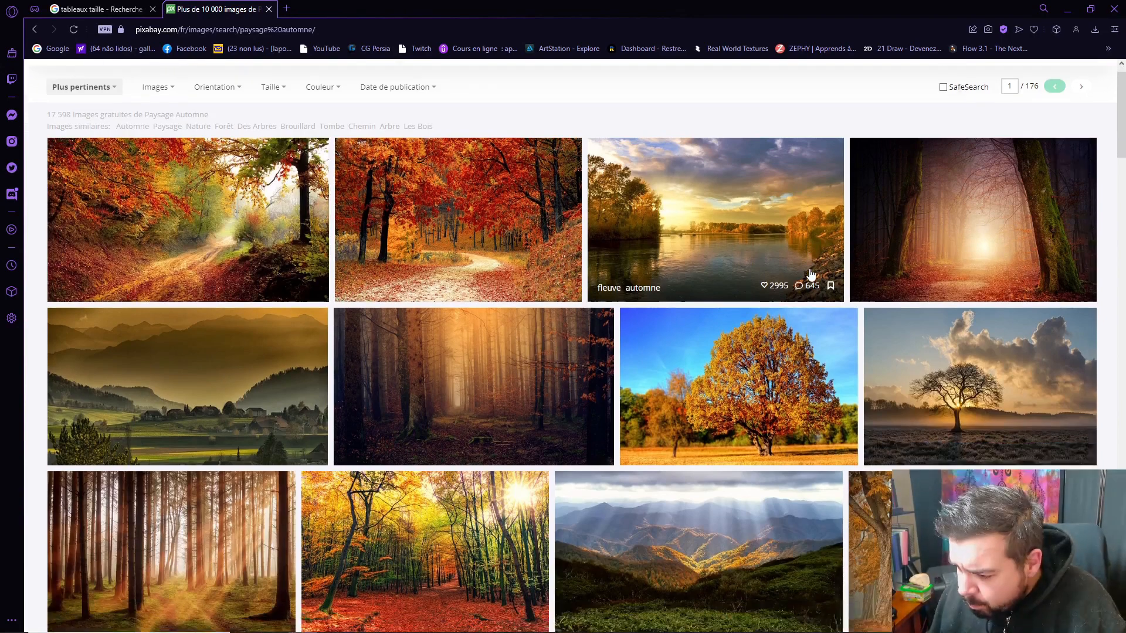
pyautogui.scroll(-5, 811, 274)
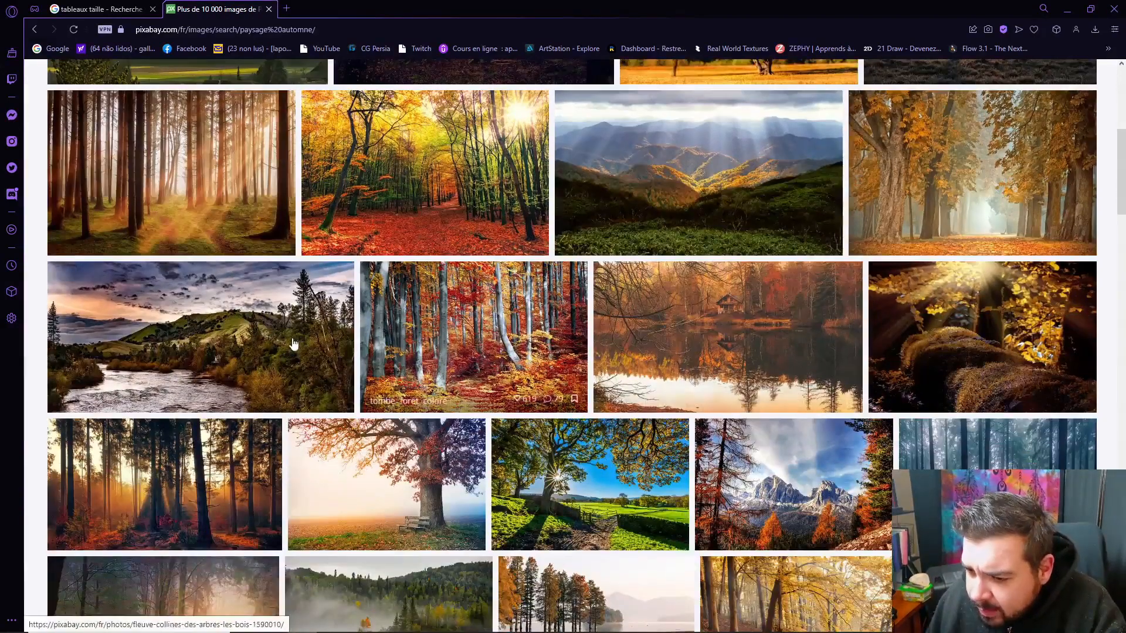
pyautogui.click(293, 344)
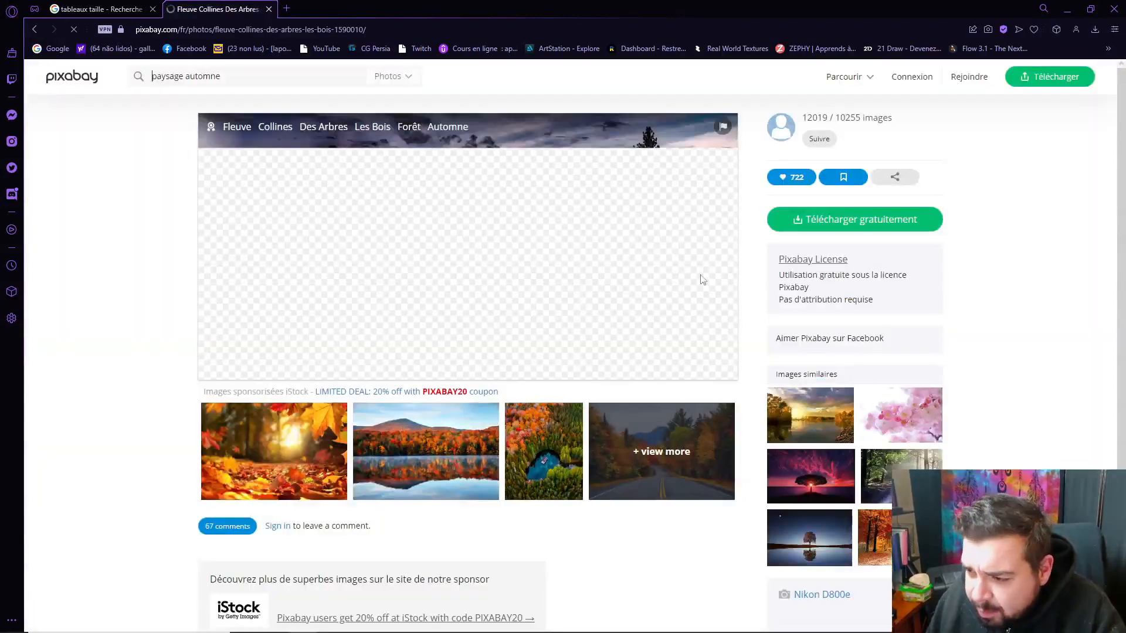
pyautogui.click(816, 226)
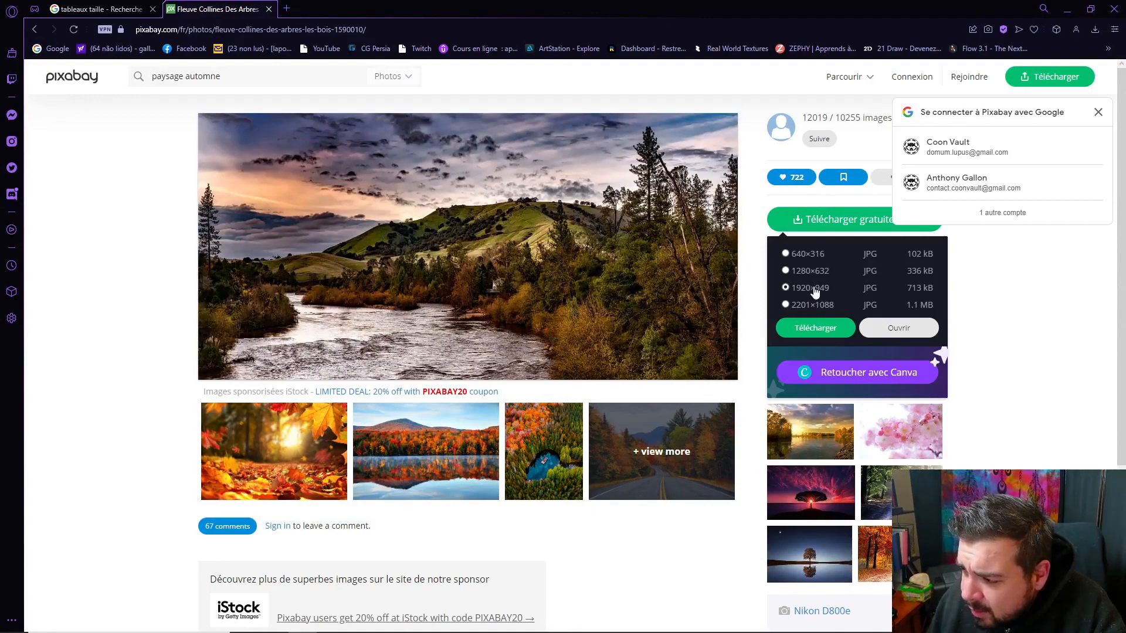
pyautogui.click(815, 328)
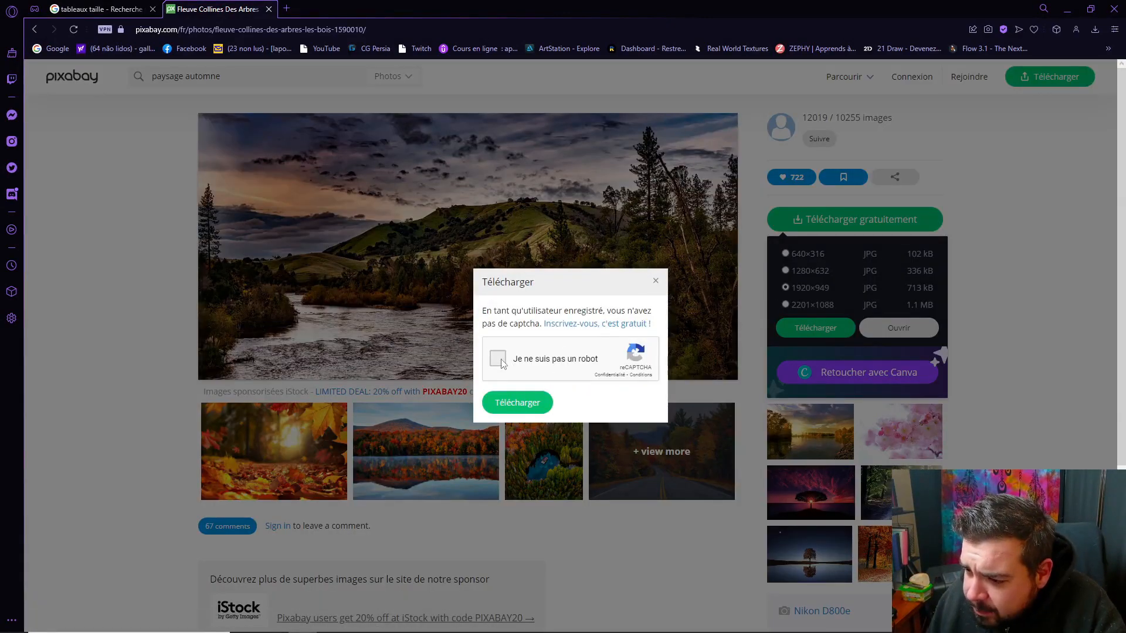
# - Complete the reCAPTCHA traffic-light verification for the river photo download
pyautogui.click(499, 359)
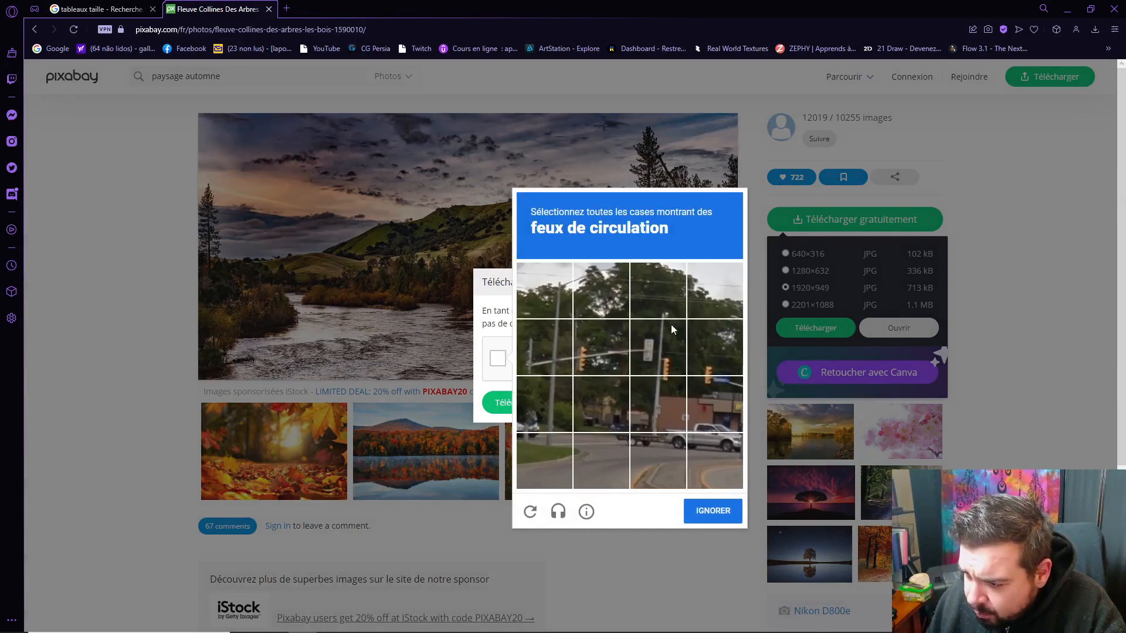
pyautogui.click(656, 364)
pyautogui.click(711, 359)
pyautogui.click(711, 401)
pyautogui.click(657, 402)
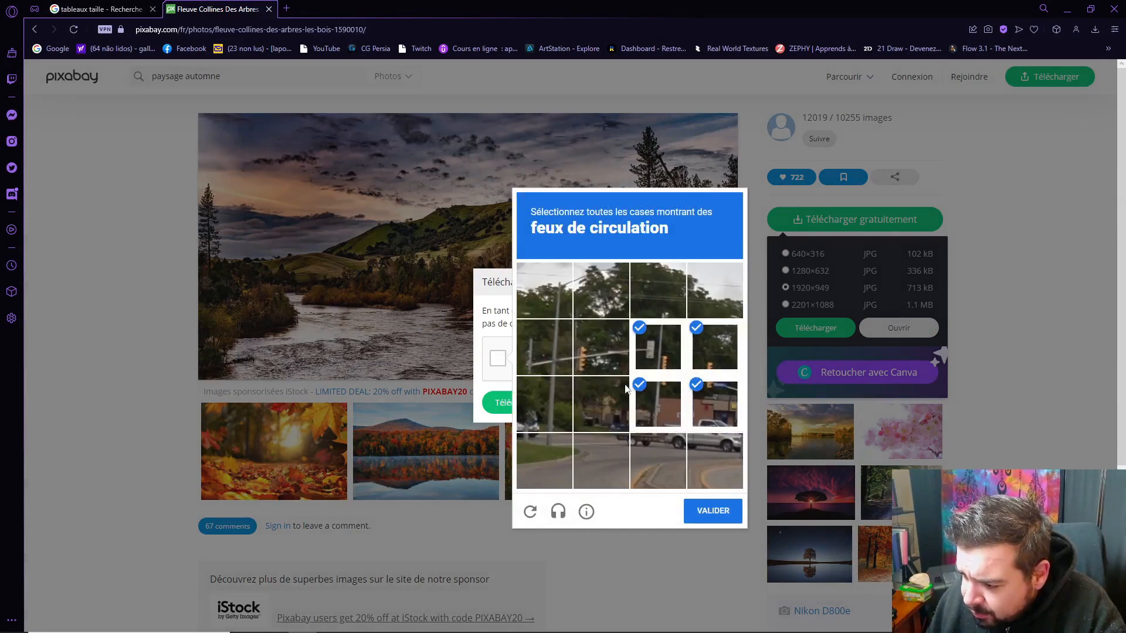
pyautogui.click(598, 358)
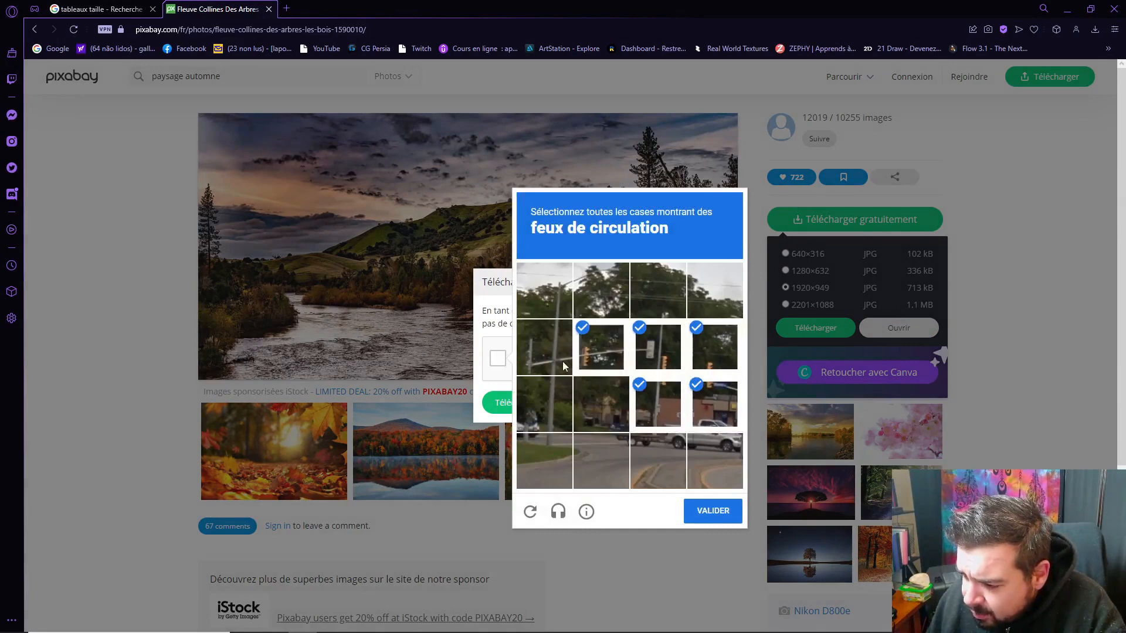
pyautogui.click(720, 508)
# - Download the river photo and save it as PaysageAutomne_01 in the Références folder
pyautogui.click(519, 404)
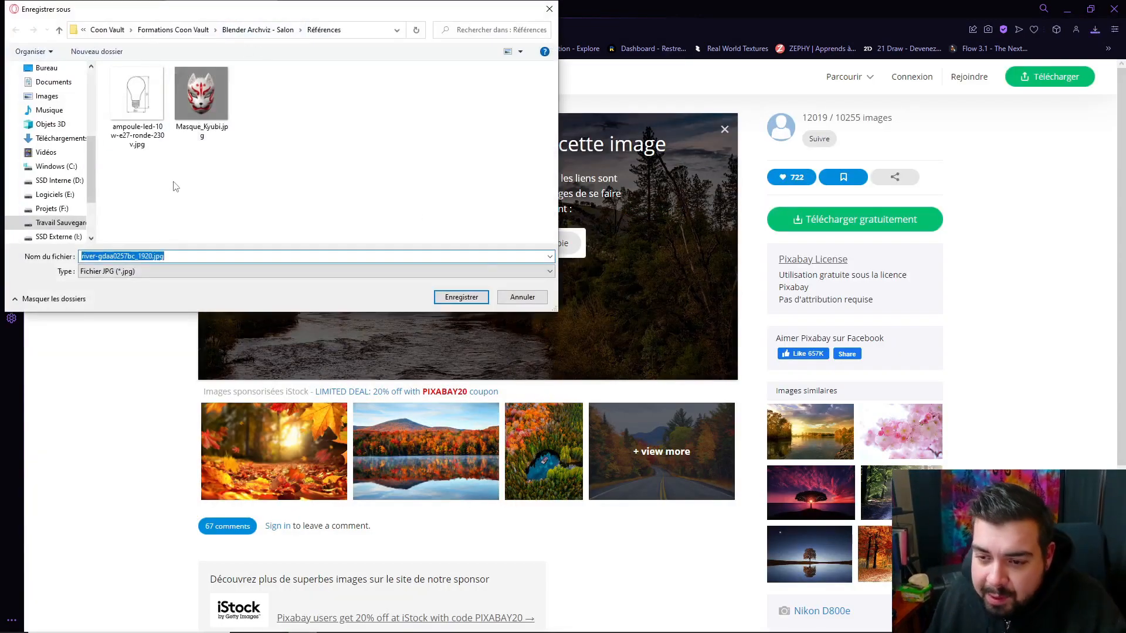
pyautogui.write('PaysageAutomne_01')
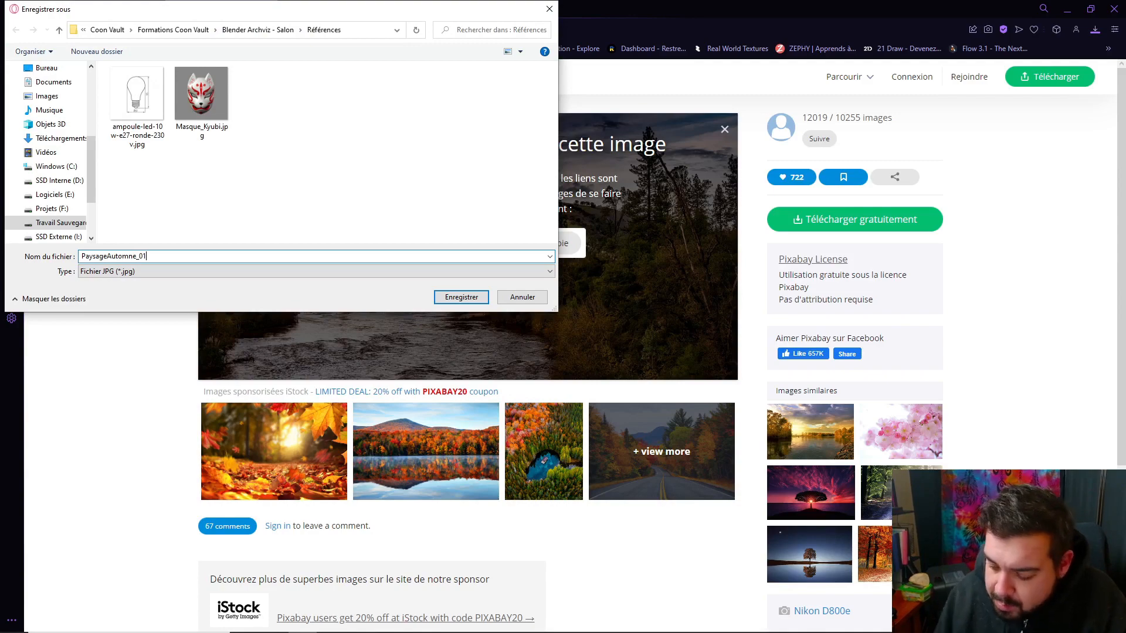
pyautogui.click(452, 299)
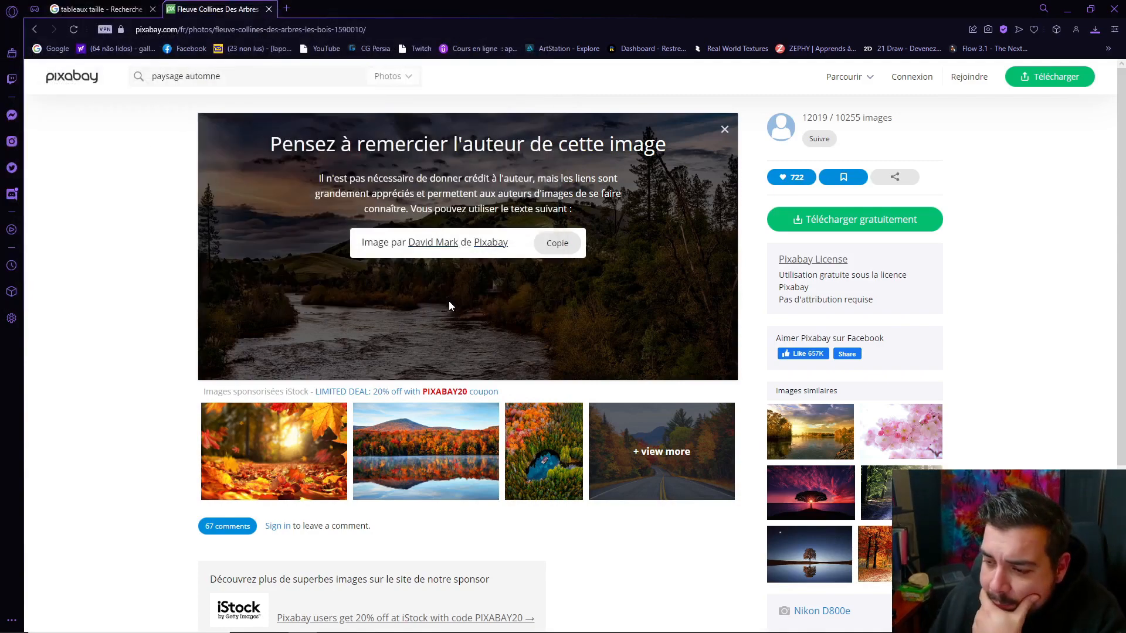
# - Return to the autumn results, open the photo of the castle reflected in a lake and request its 1920×1281 JPG download
pyautogui.click(39, 27)
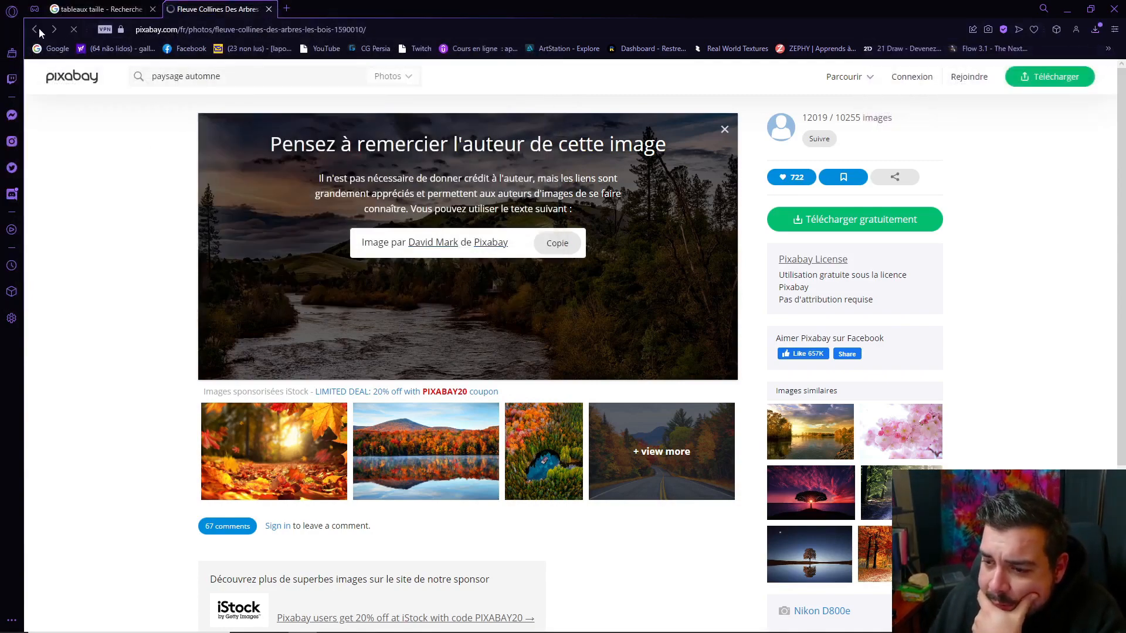
pyautogui.scroll(-5, 578, 394)
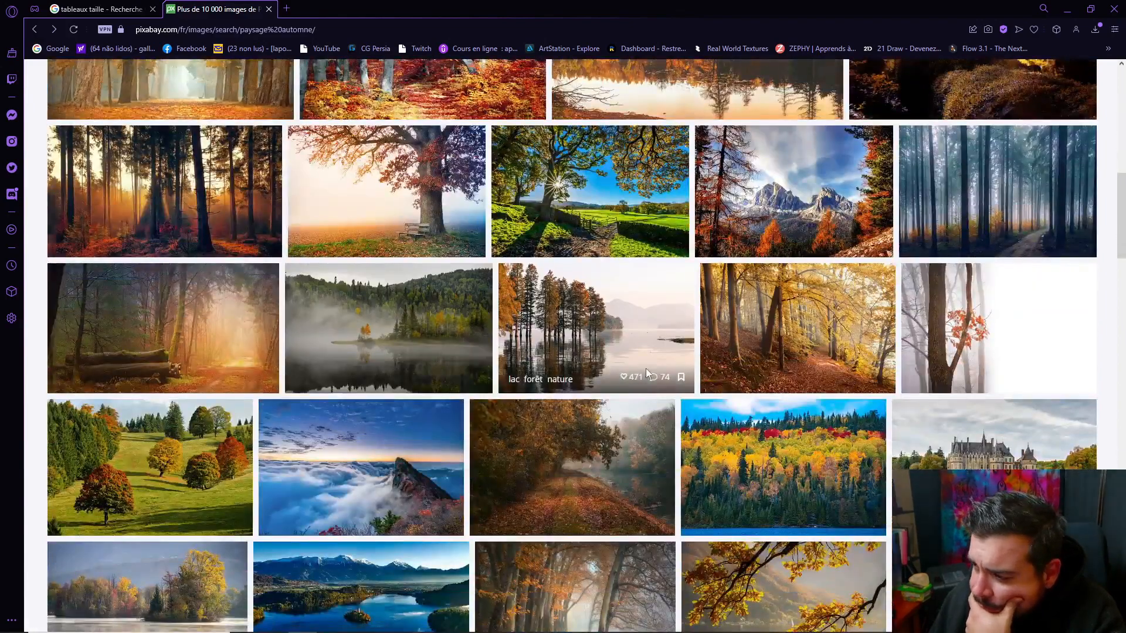
pyautogui.scroll(-3, 645, 369)
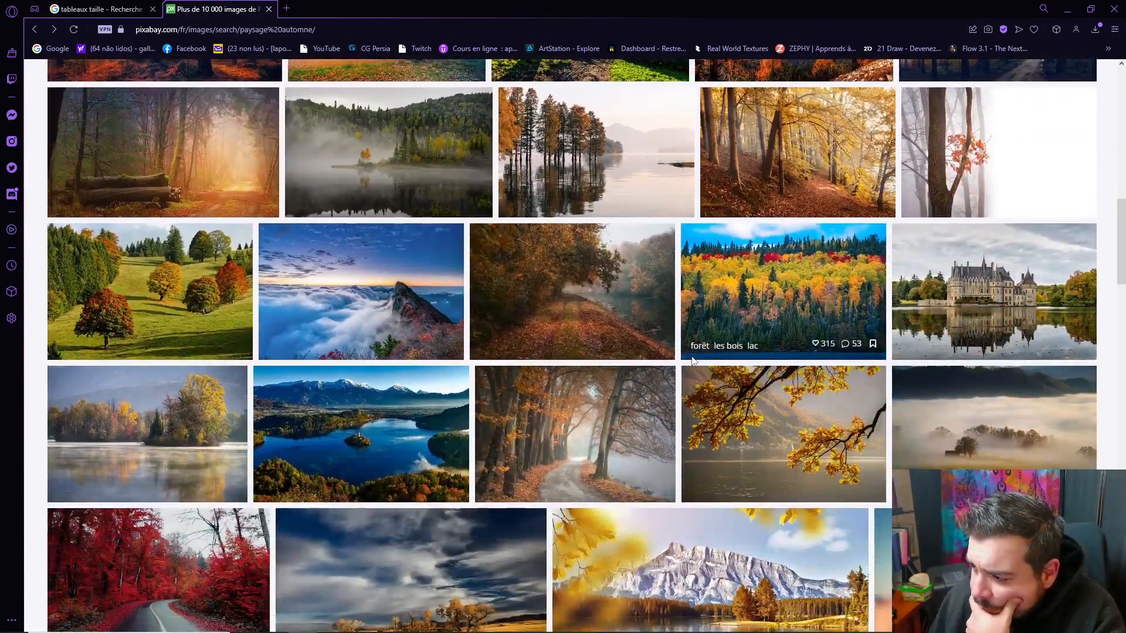
pyautogui.scroll(-1, 694, 360)
pyautogui.click(974, 258)
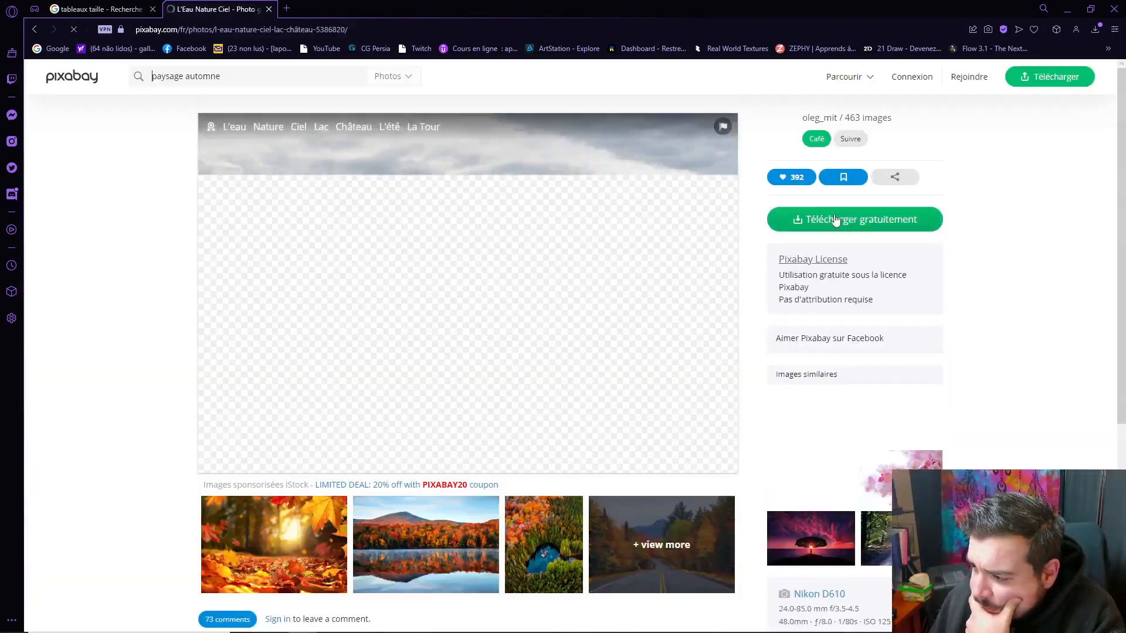
pyautogui.click(835, 219)
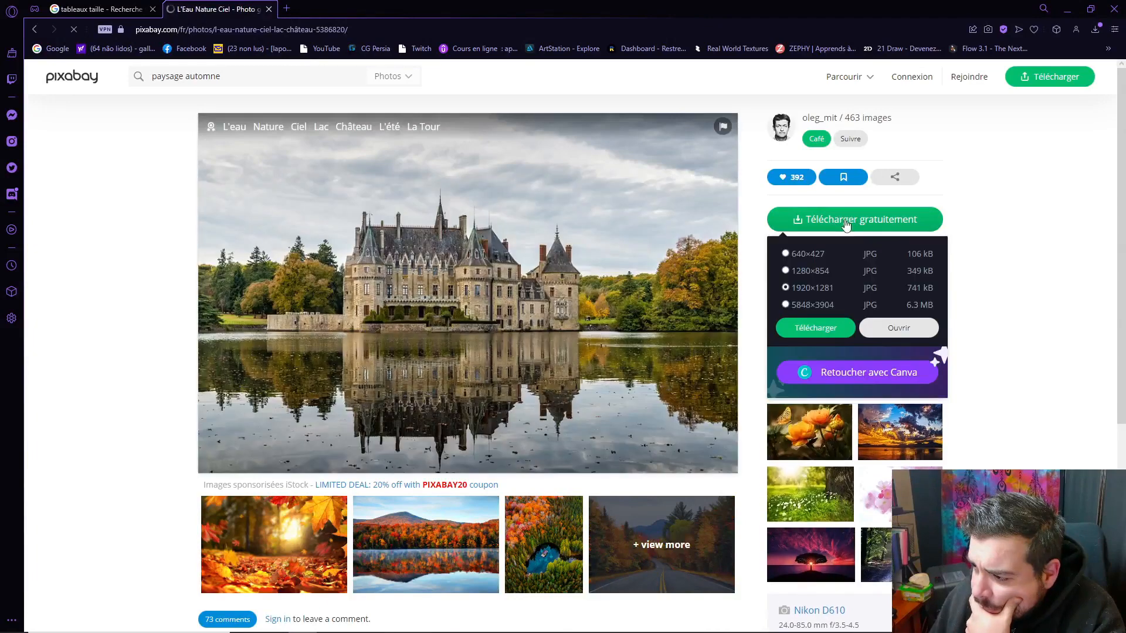
pyautogui.click(822, 337)
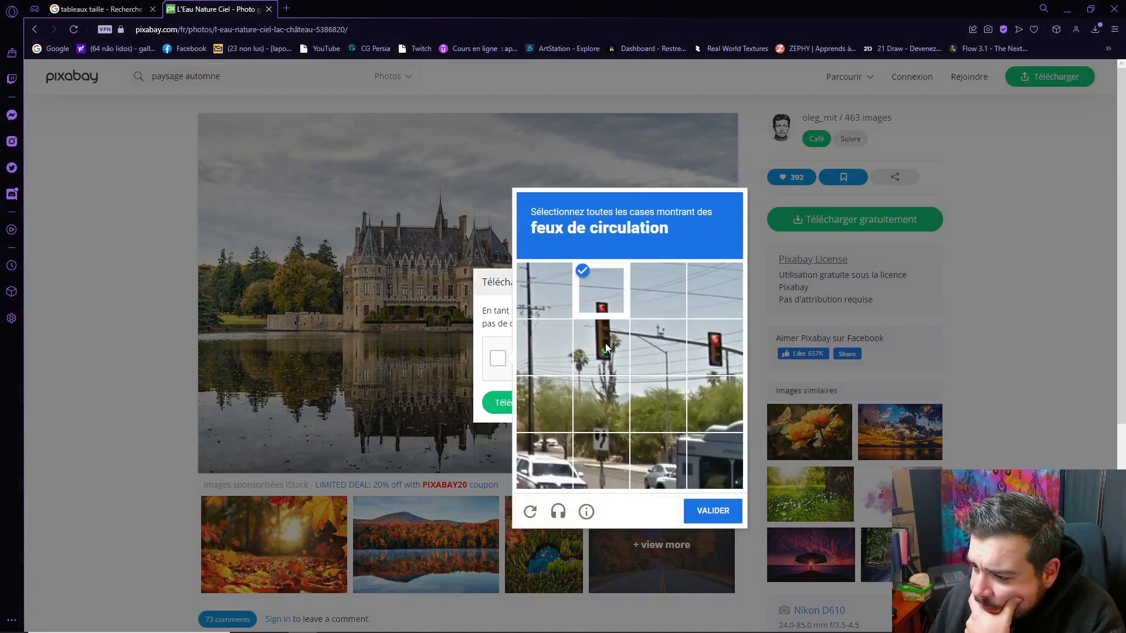
# - Complete the traffic-light verification and start the castle photo download
pyautogui.click(717, 349)
pyautogui.click(713, 511)
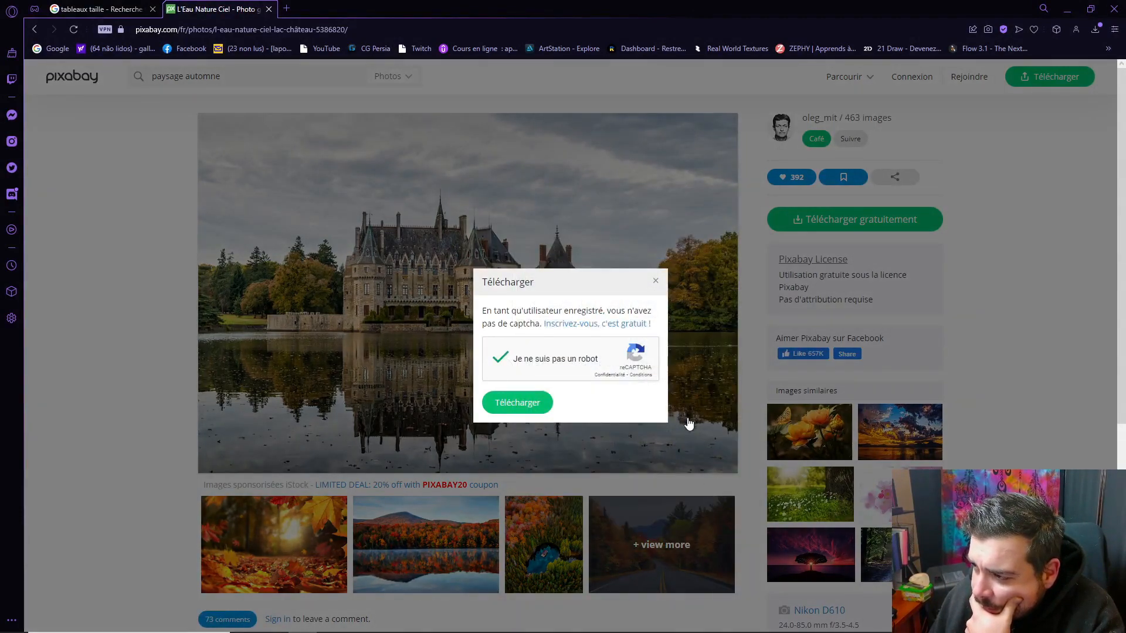
pyautogui.click(495, 394)
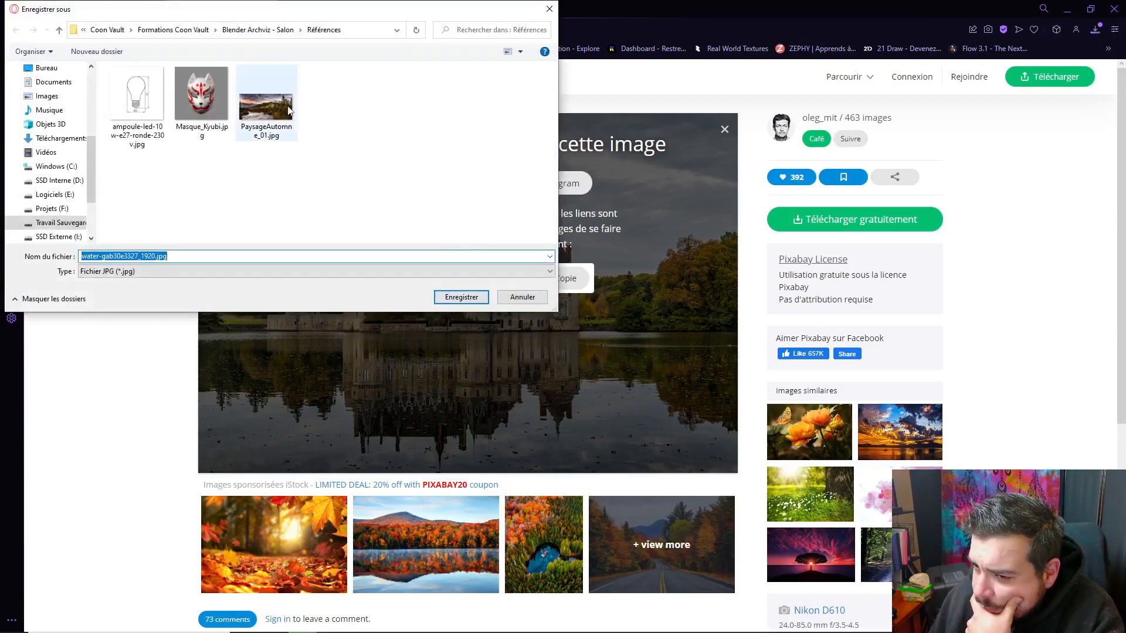
# - Save the castle photo as PaysageAutomne_02.jpg in the Références folder, basing the name on the first saved landscape
pyautogui.click(266, 111)
pyautogui.click(147, 256)
pyautogui.click(145, 255)
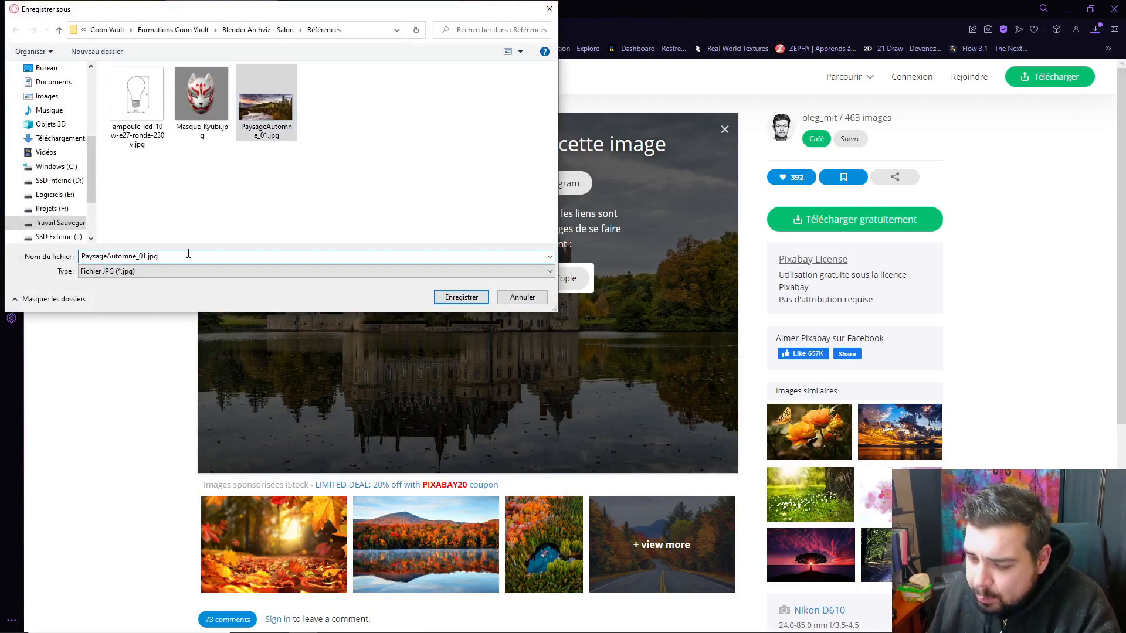
pyautogui.press('BackSpace')
pyautogui.write('2')
pyautogui.click(472, 299)
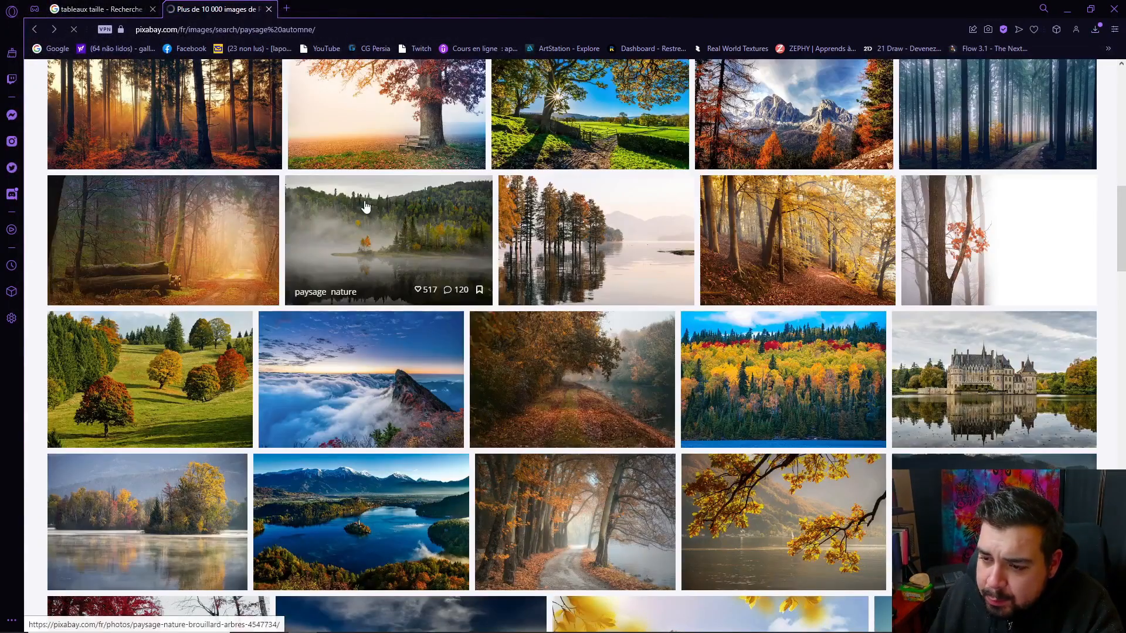
# - Replace the autumn landscape search on Pixabay with a search for "portrait"
pyautogui.scroll(-3, 483, 272)
pyautogui.scroll(4, 484, 279)
pyautogui.scroll(-8, 485, 286)
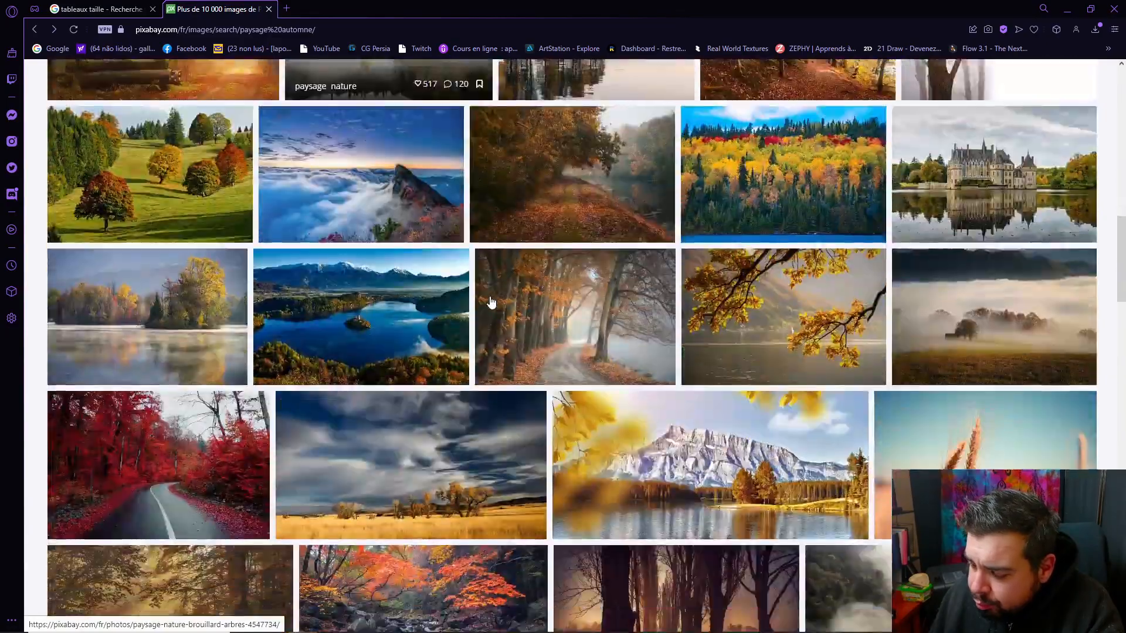
pyautogui.scroll(10, 509, 306)
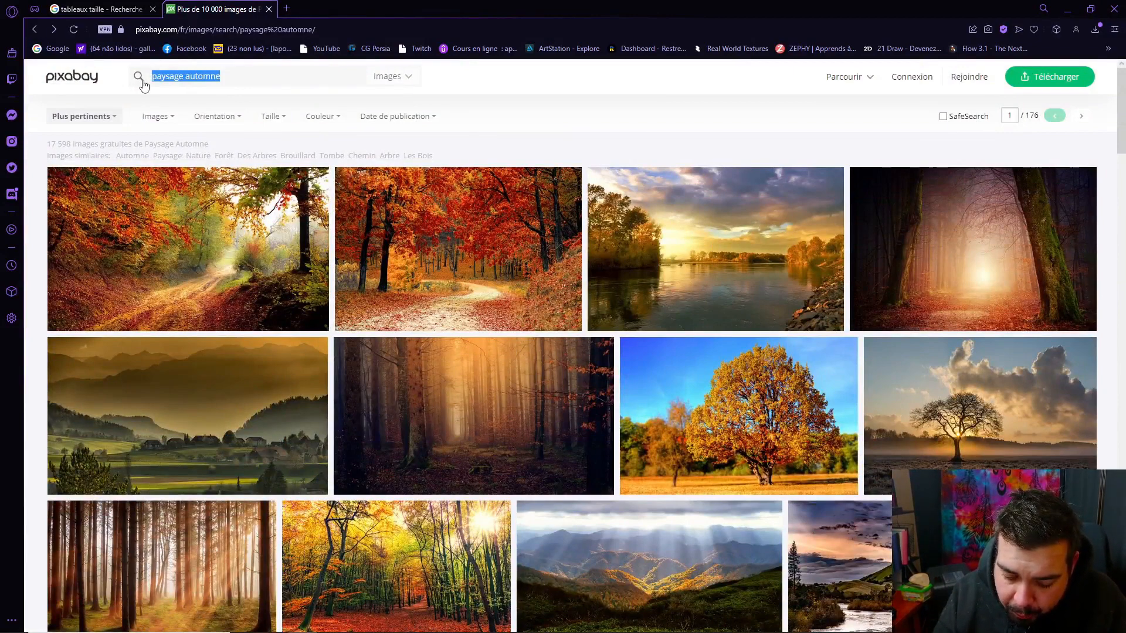
pyautogui.write('tarit')
pyautogui.press('Return')
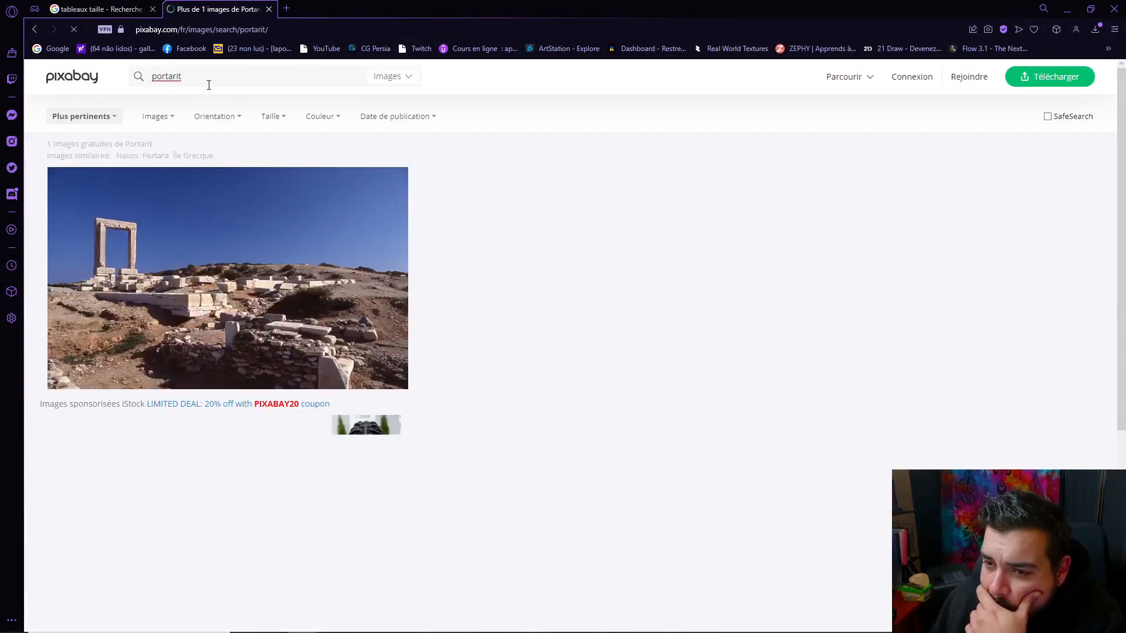
pyautogui.moveTo(208, 83); pyautogui.dragTo(103, 56)
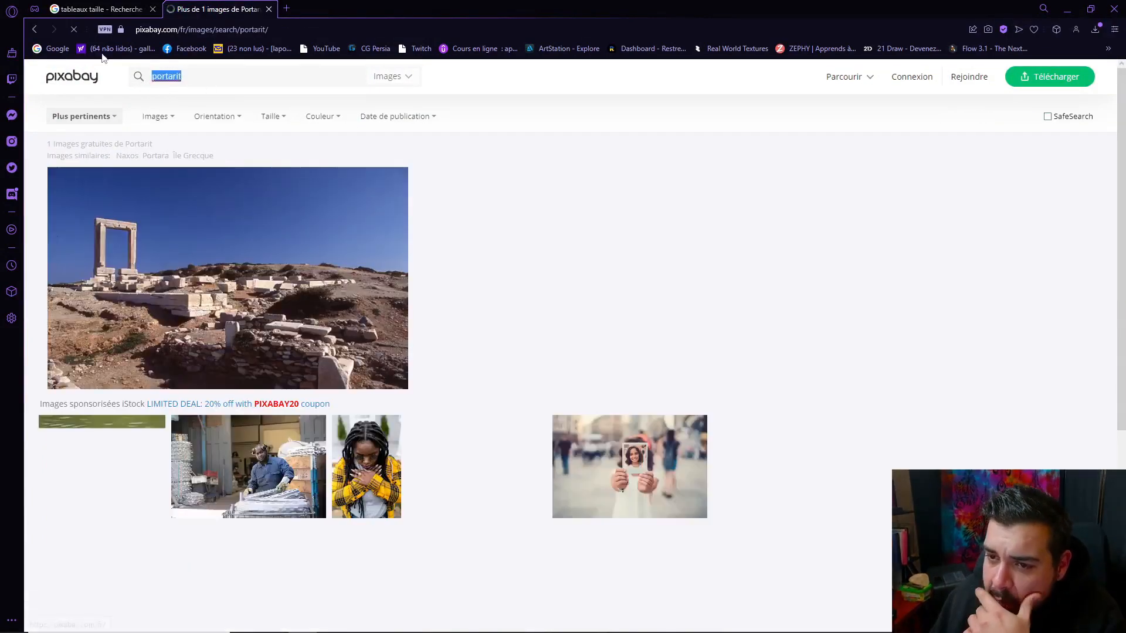
pyautogui.write('portar')
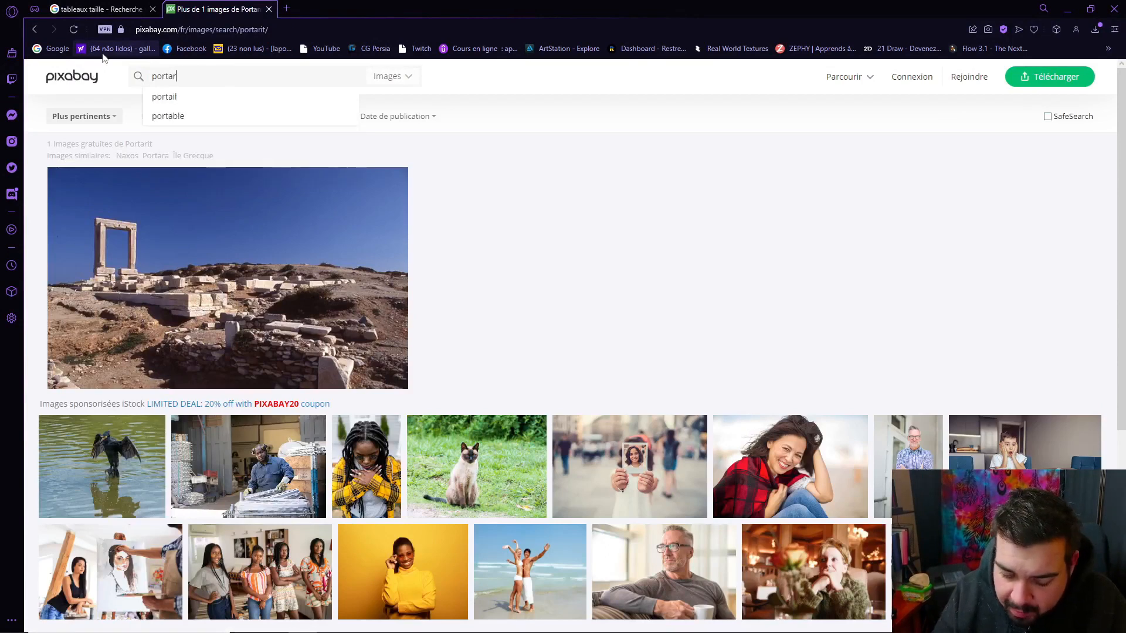
pyautogui.press('BackSpace')
pyautogui.press('BackSpace')
pyautogui.press('Down')
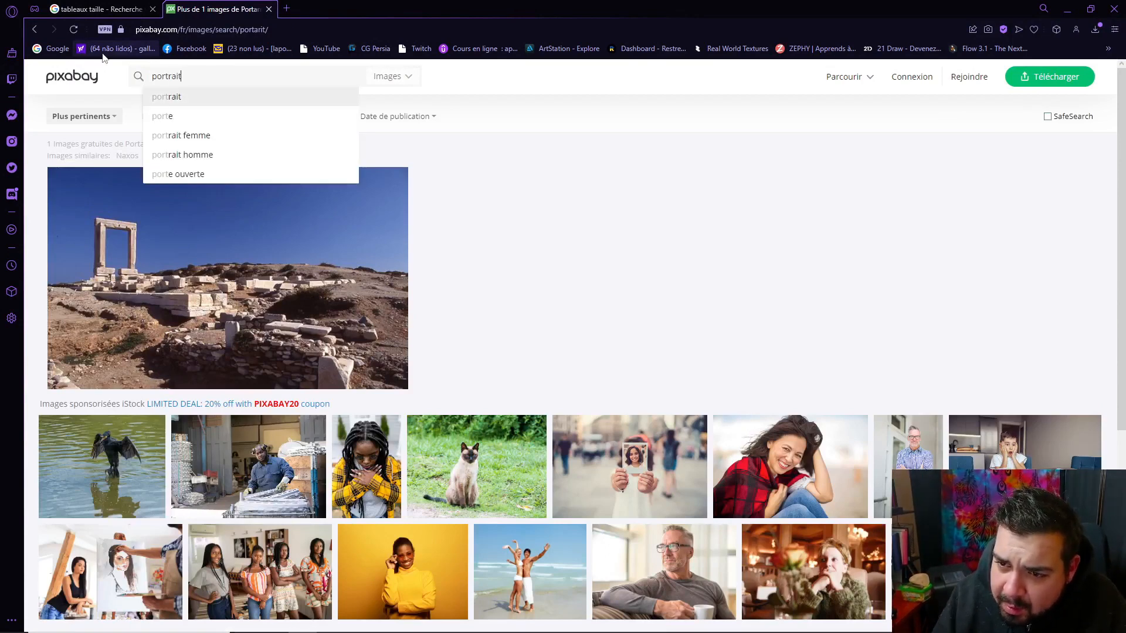
pyautogui.press('Return')
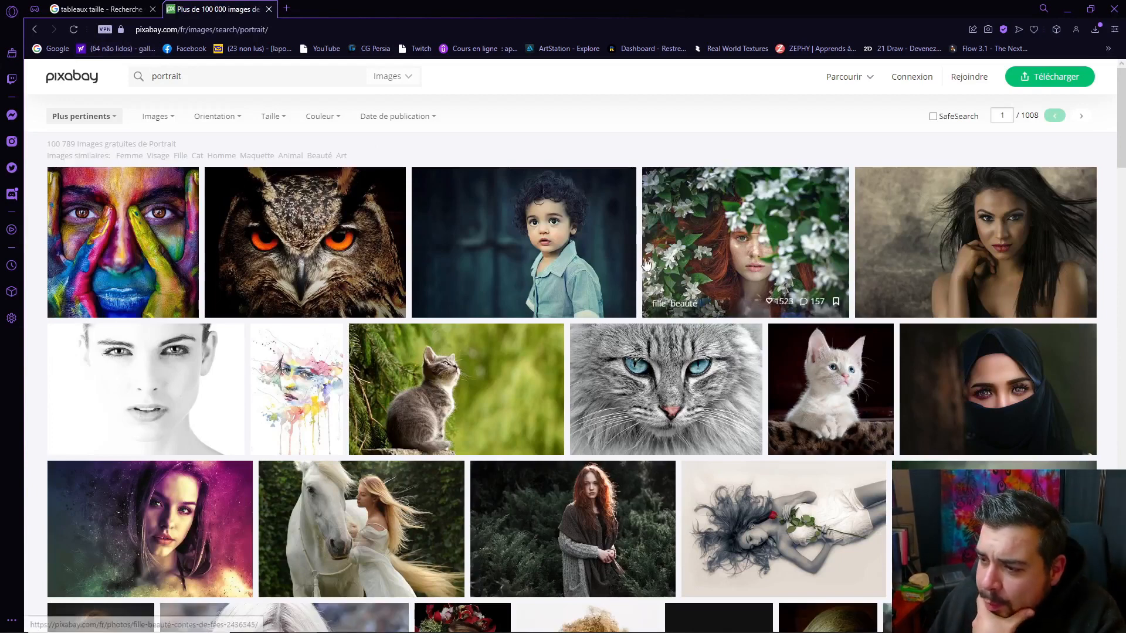
# - Open the black-and-white portrait of a woman with loose hair and request its 1920×1280 JPG download
pyautogui.scroll(-2, 648, 280)
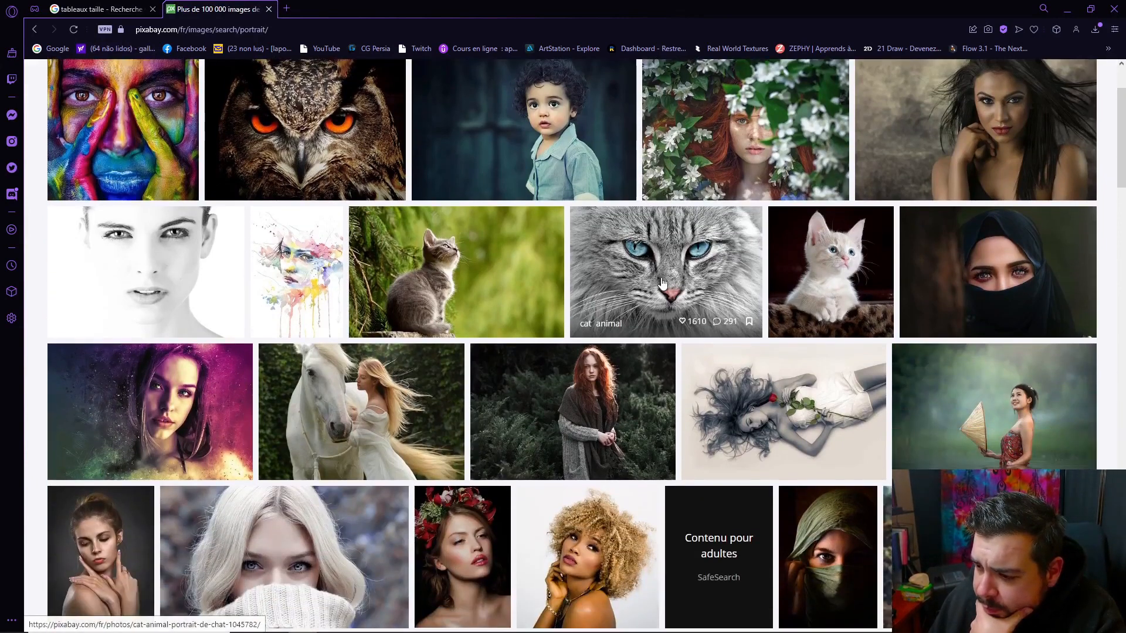
pyautogui.scroll(-3, 648, 281)
pyautogui.scroll(-2, 703, 287)
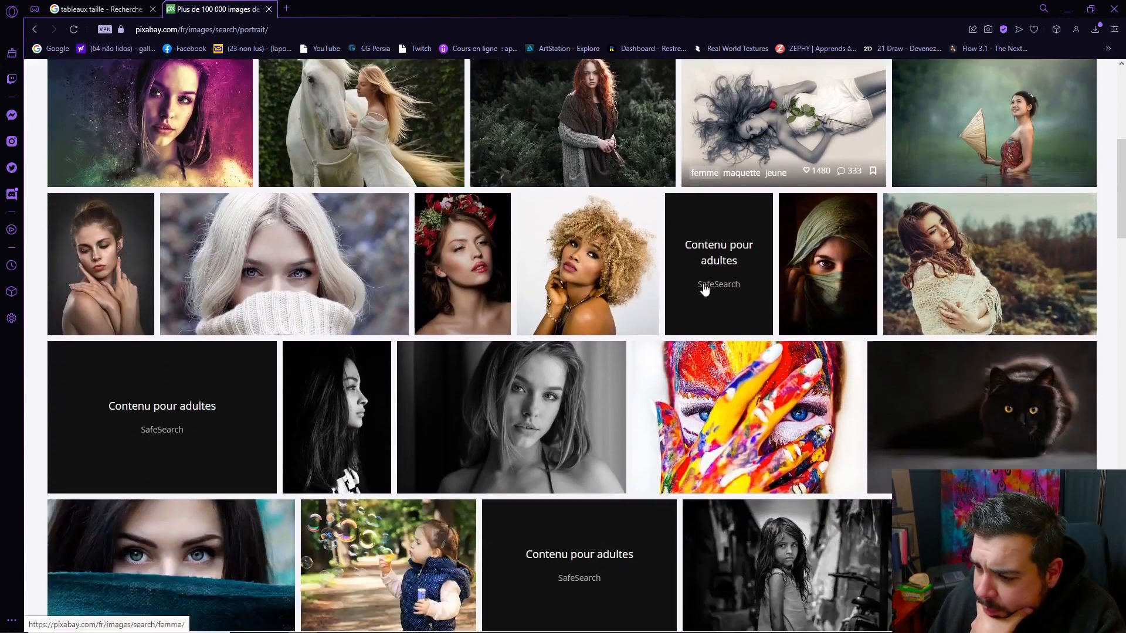
pyautogui.scroll(-2, 703, 288)
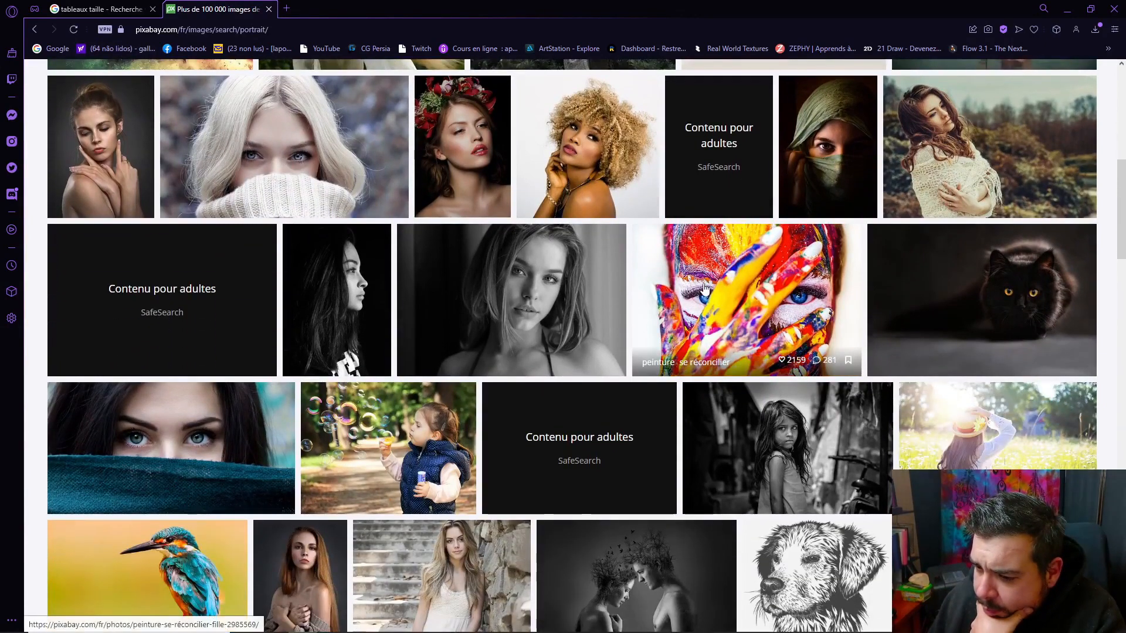
pyautogui.click(591, 273)
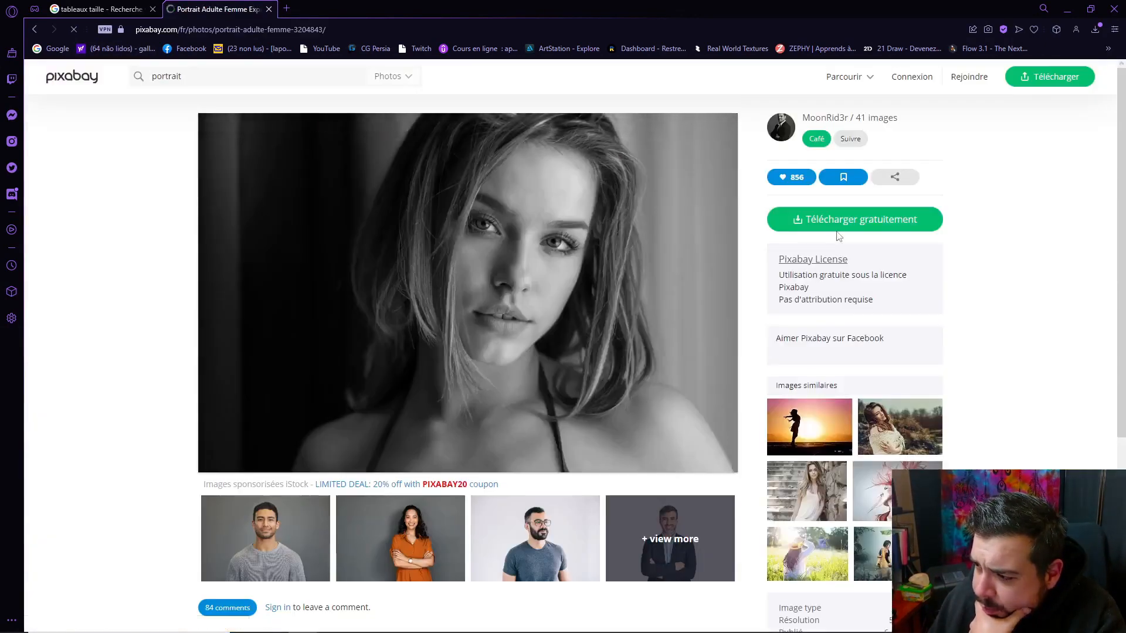
pyautogui.click(839, 226)
pyautogui.click(815, 328)
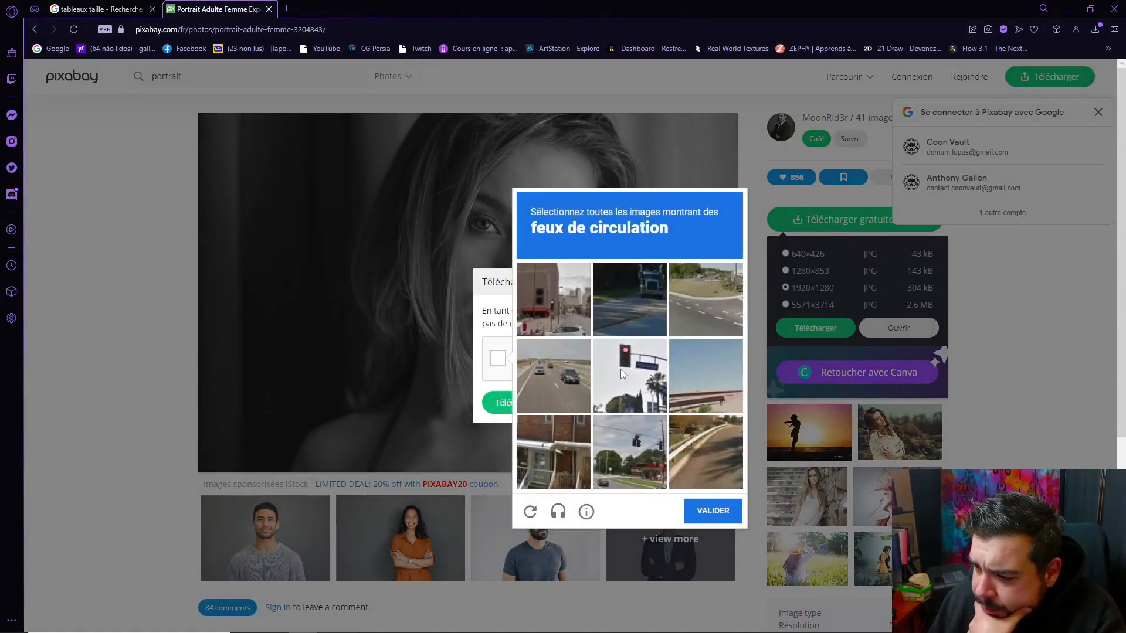
# - Complete the traffic-light verification for the black-and-white portrait download
pyautogui.click(624, 375)
pyautogui.click(639, 451)
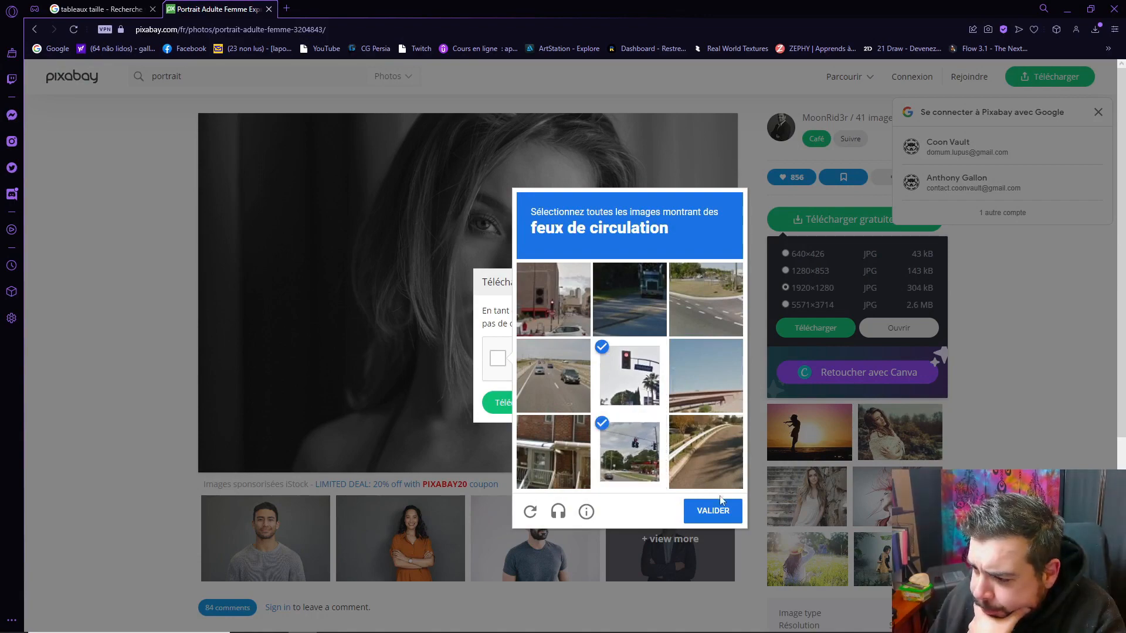
pyautogui.click(551, 298)
pyautogui.click(713, 511)
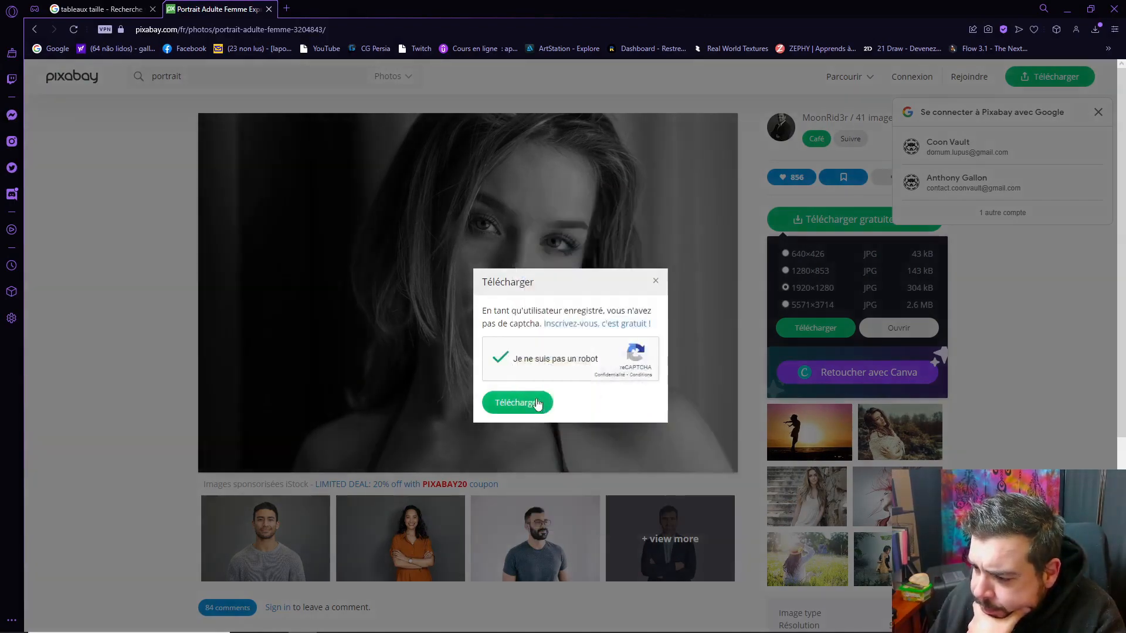
# - Download the verified black-and-white portrait and save it as Portrait_01 in the Références folder
pyautogui.click(531, 402)
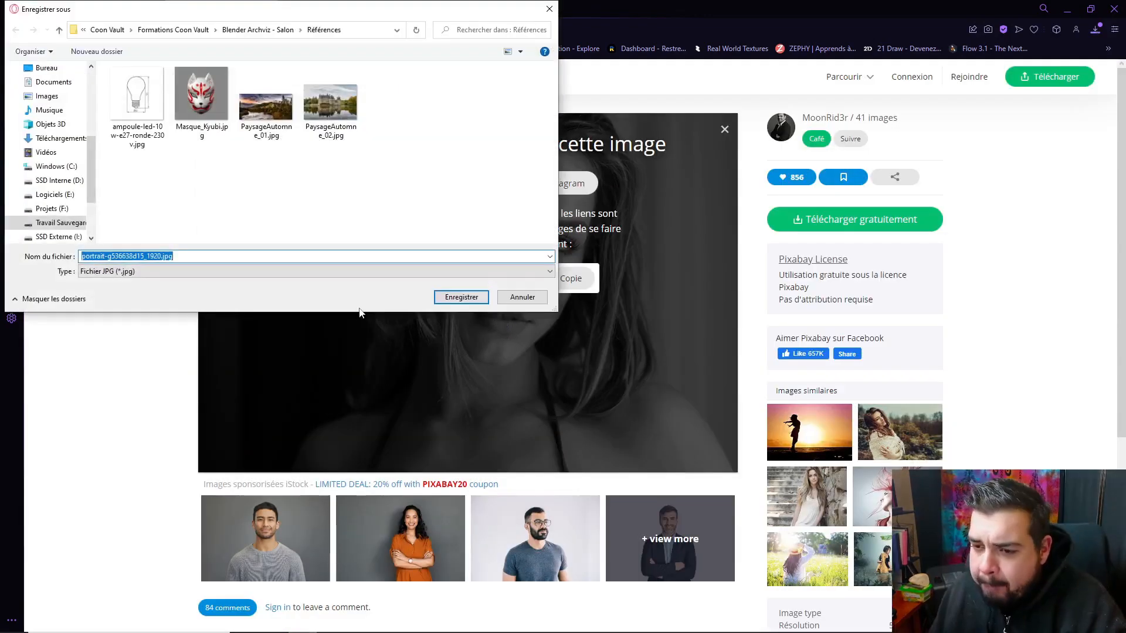
pyautogui.write('Portrait_01')
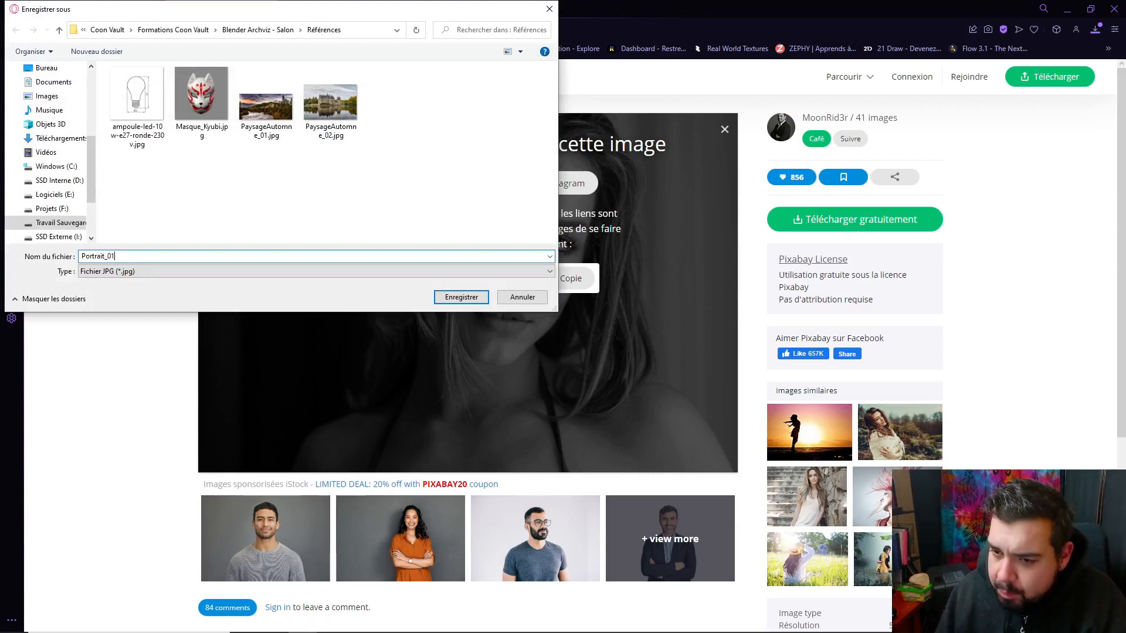
pyautogui.click(461, 297)
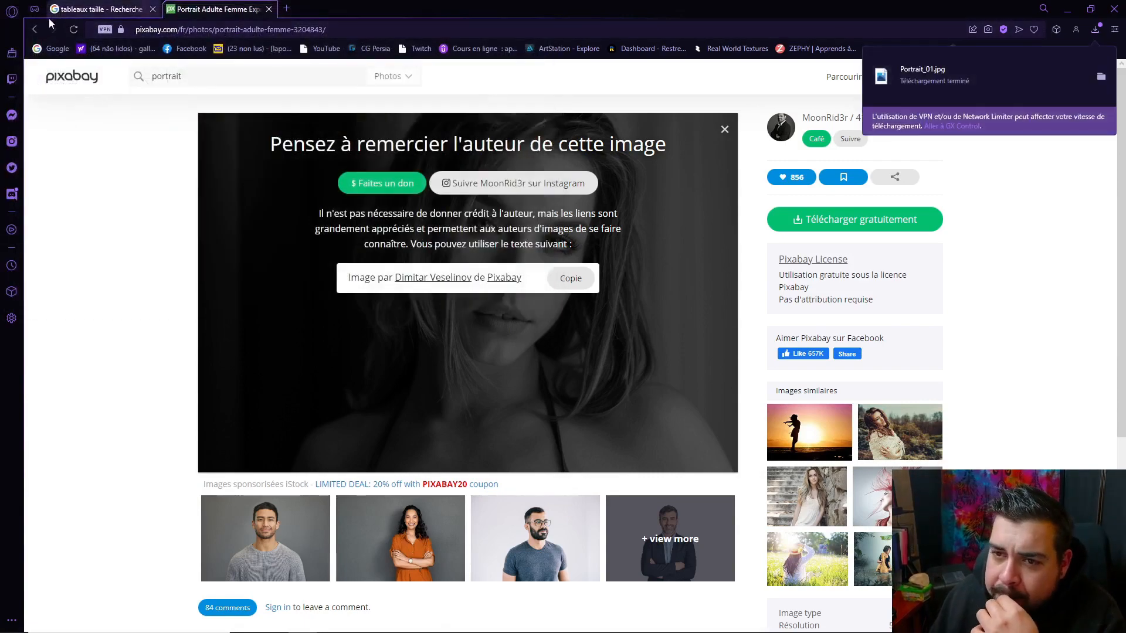
# - Look through the other portrait results on Pixabay and replace the search with "famille"
pyautogui.scroll(-7, 561, 251)
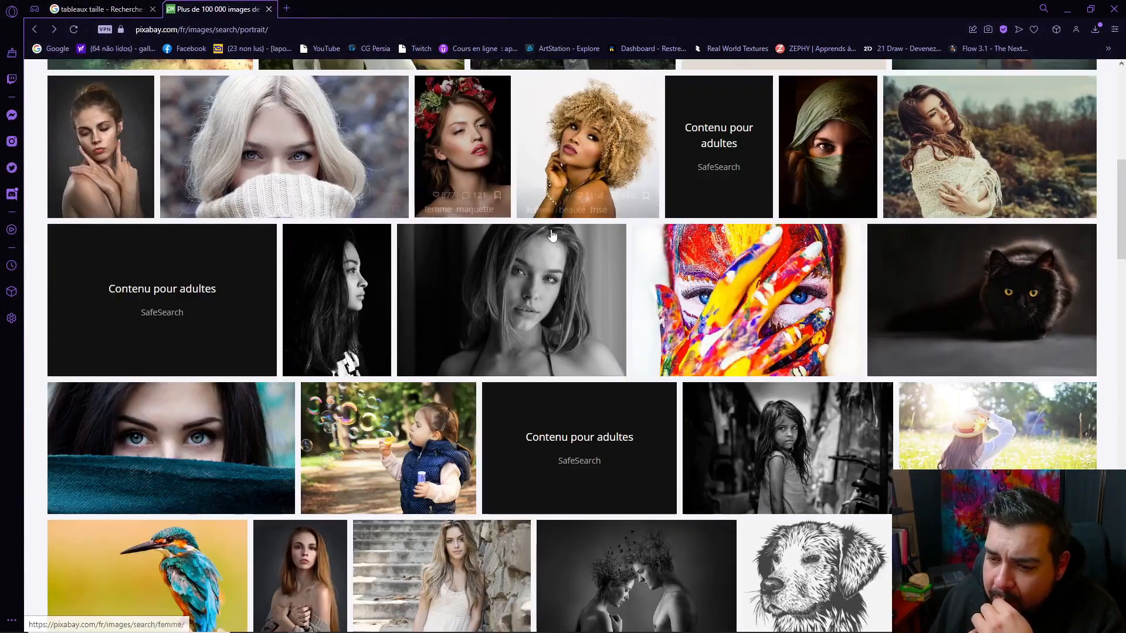
pyautogui.scroll(-2, 561, 251)
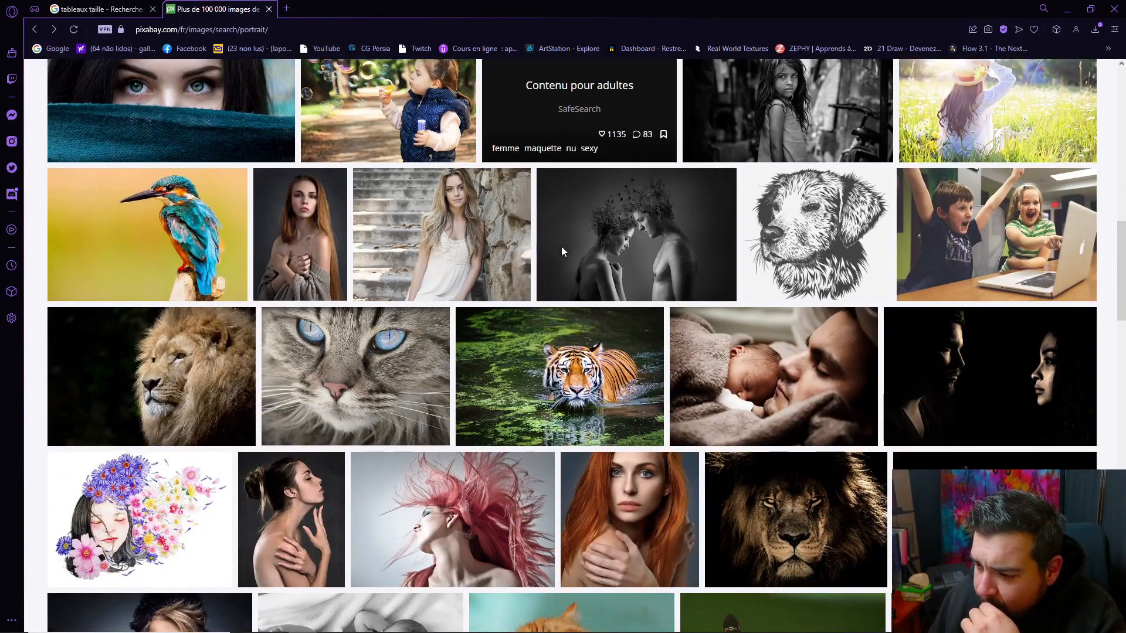
pyautogui.scroll(-2, 562, 252)
pyautogui.scroll(-3, 563, 251)
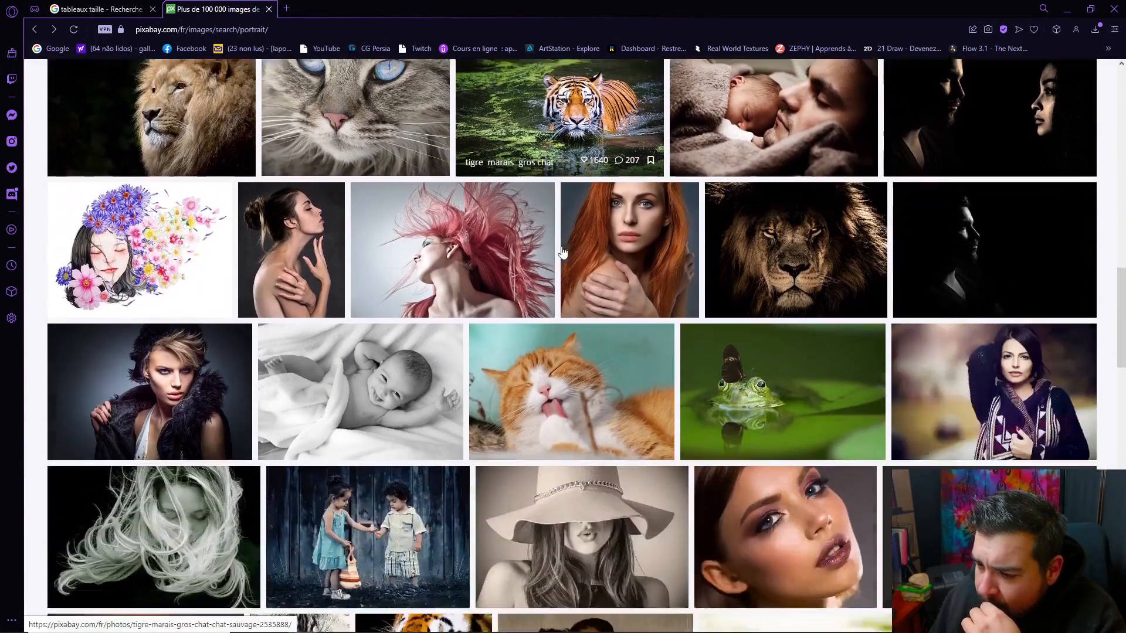
pyautogui.scroll(10, 562, 251)
pyautogui.scroll(8, 186, 87)
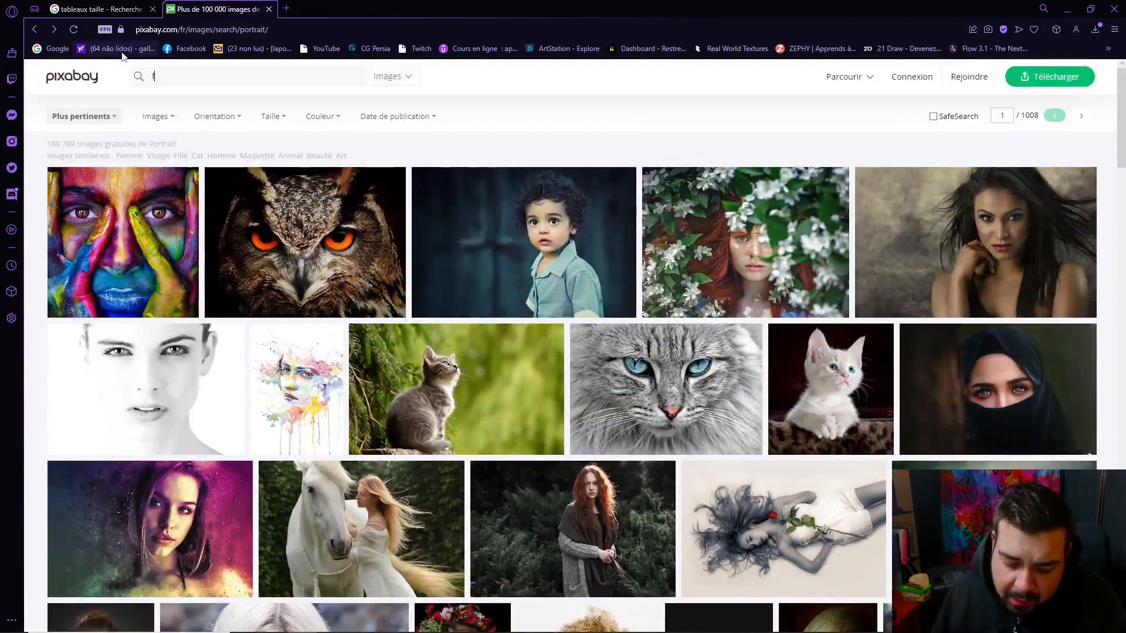
pyautogui.write('lle')
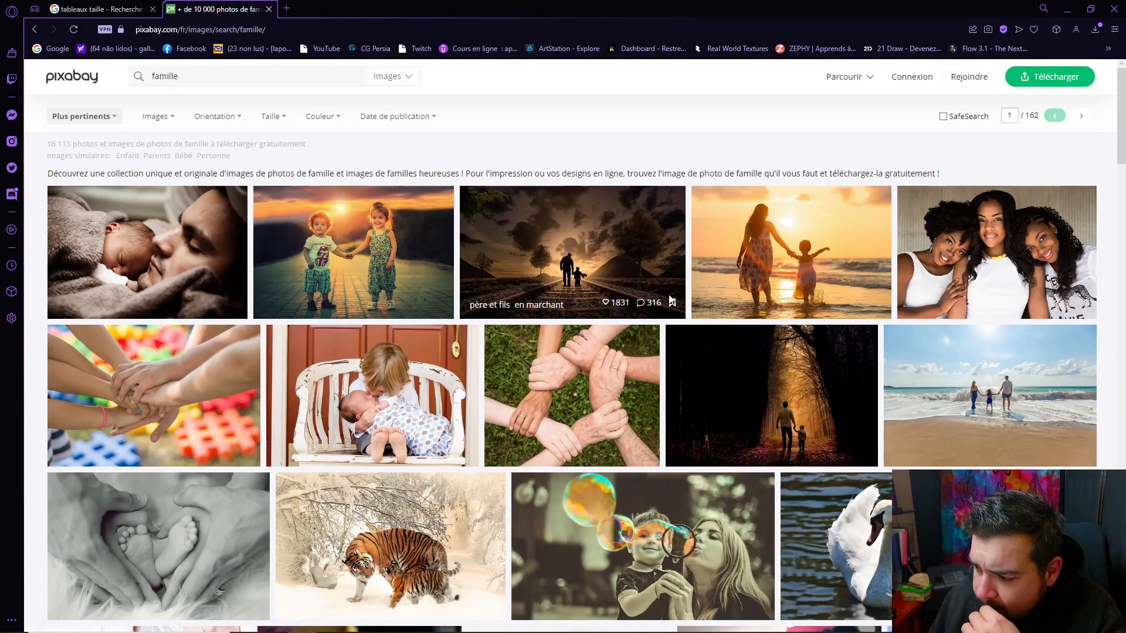
# - Open the black-and-white photo of smiling parents with a crawling baby and request its 1920×1535 JPG download
pyautogui.scroll(-4, 671, 300)
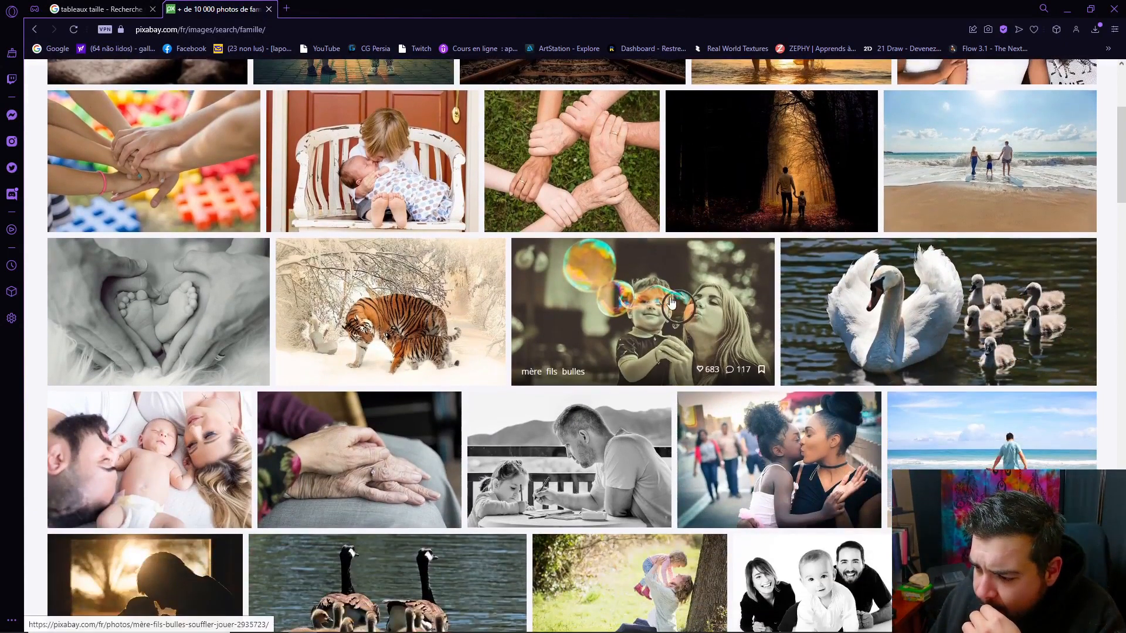
pyautogui.scroll(-4, 671, 302)
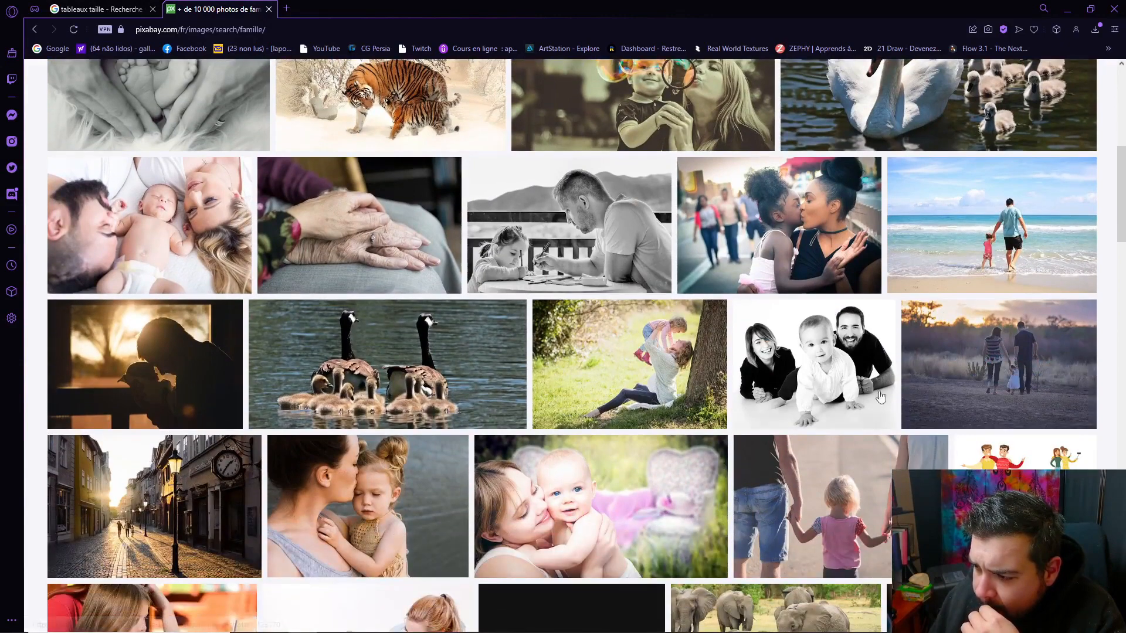
pyautogui.click(880, 397)
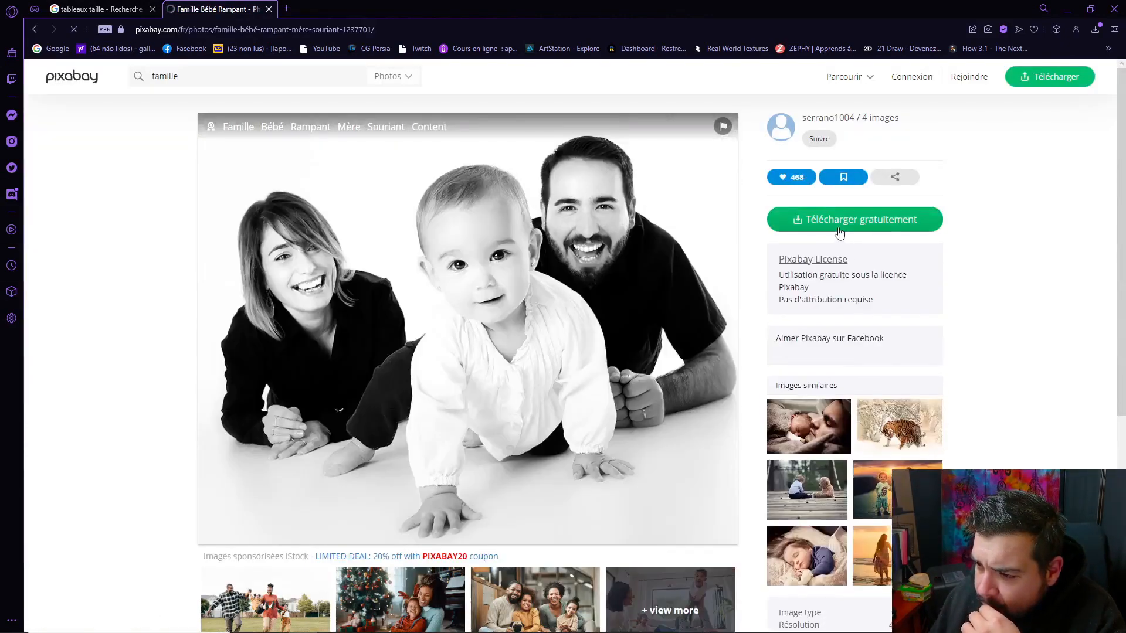
pyautogui.click(840, 233)
pyautogui.click(815, 327)
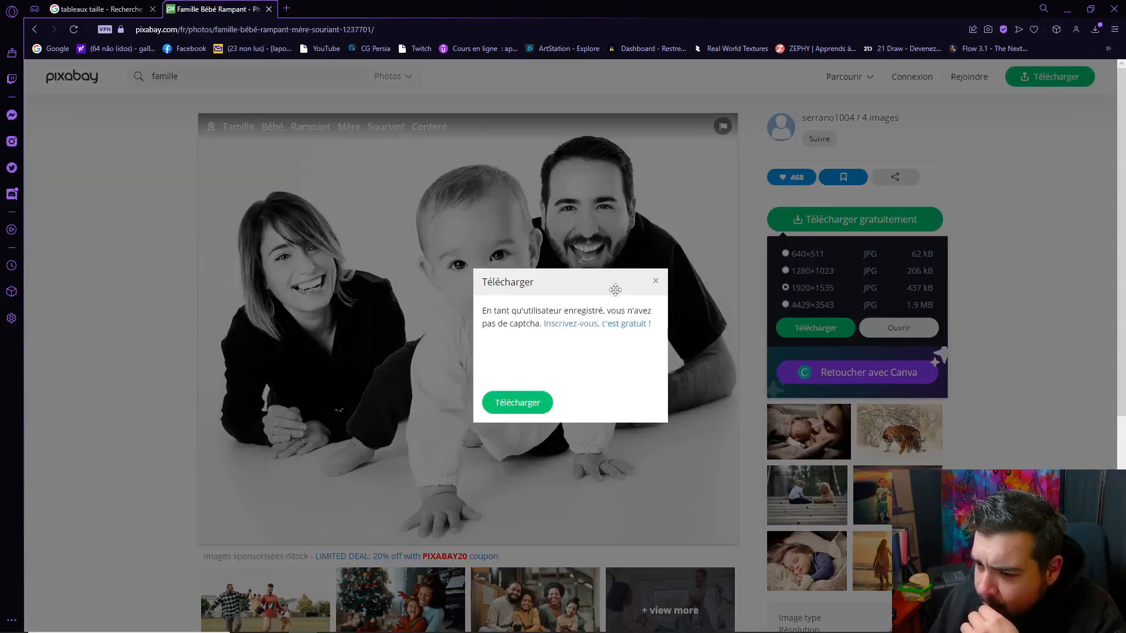
# - Complete the traffic-light verification for the family photo download
pyautogui.click(503, 361)
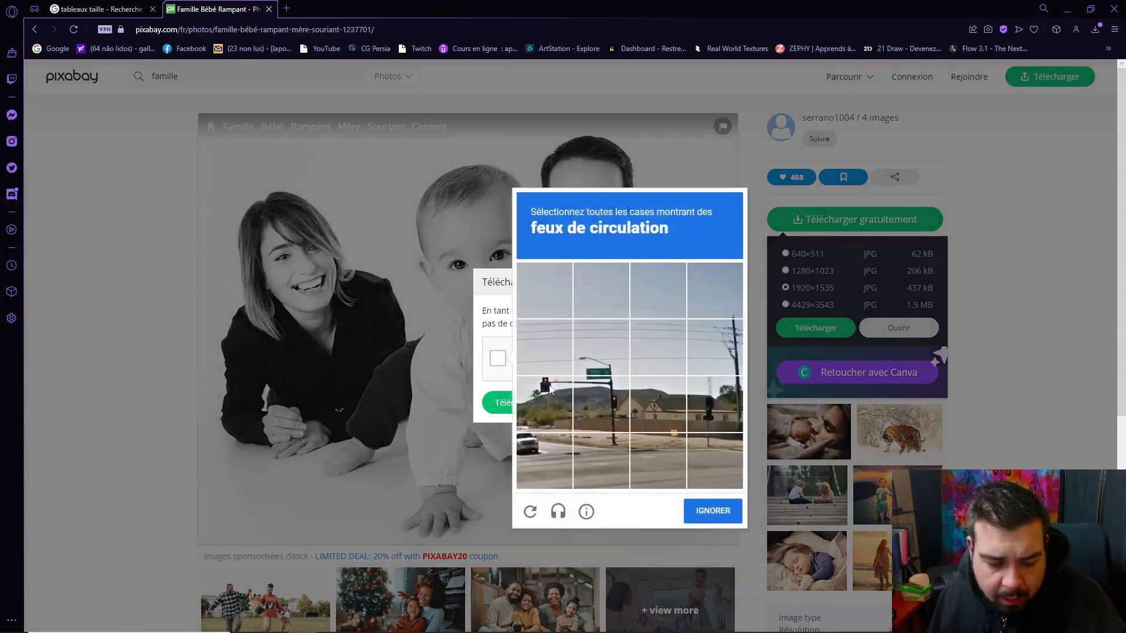
pyautogui.click(604, 373)
pyautogui.click(607, 367)
pyautogui.click(601, 404)
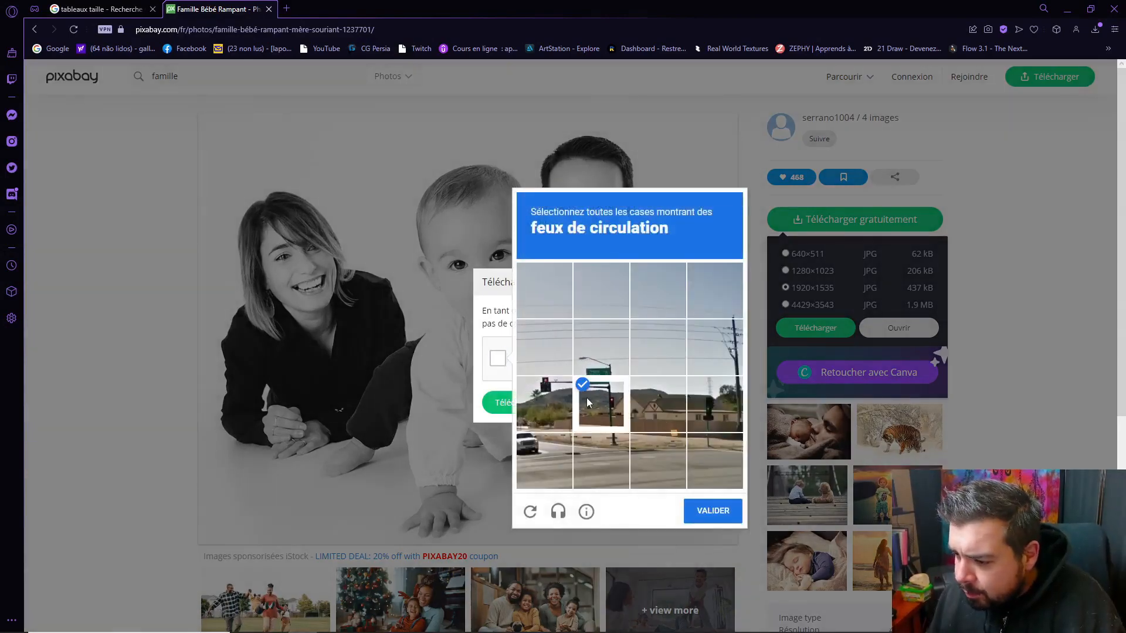
pyautogui.click(544, 405)
pyautogui.click(706, 414)
pyautogui.click(705, 509)
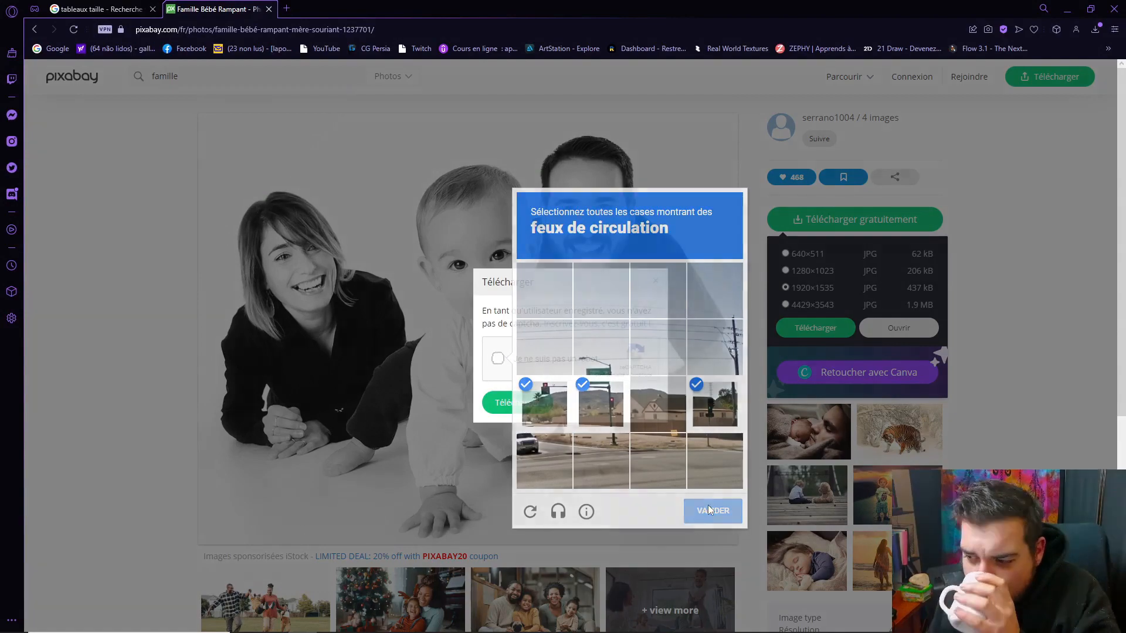
# - Download the verified family photo and save it as Famille_01 in the Références folder
pyautogui.click(516, 408)
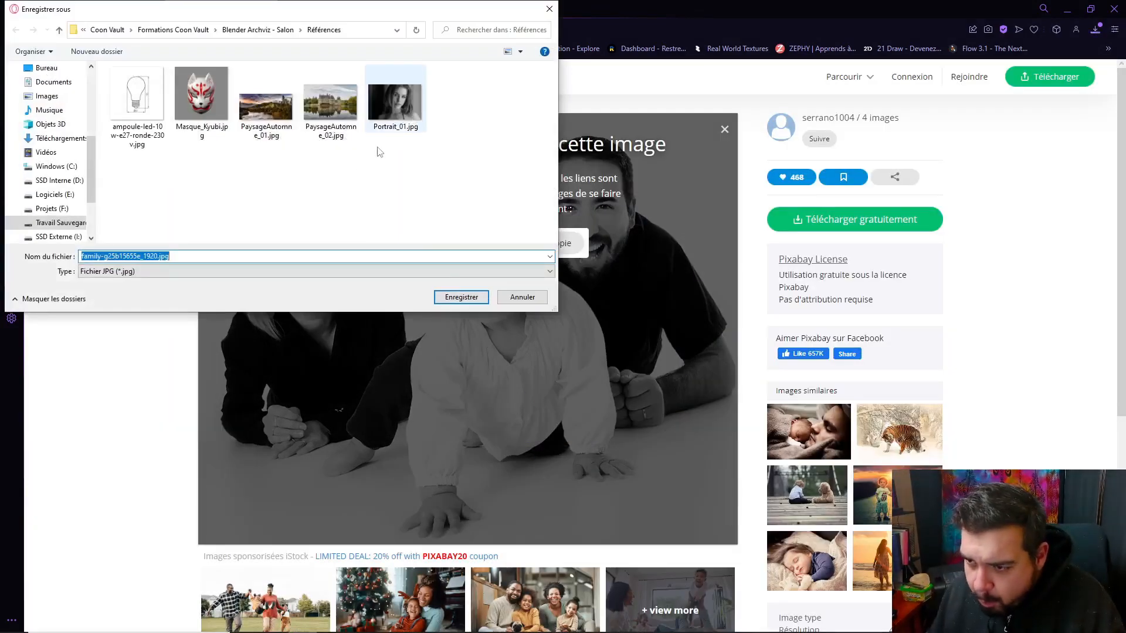
pyautogui.write('Famille_01')
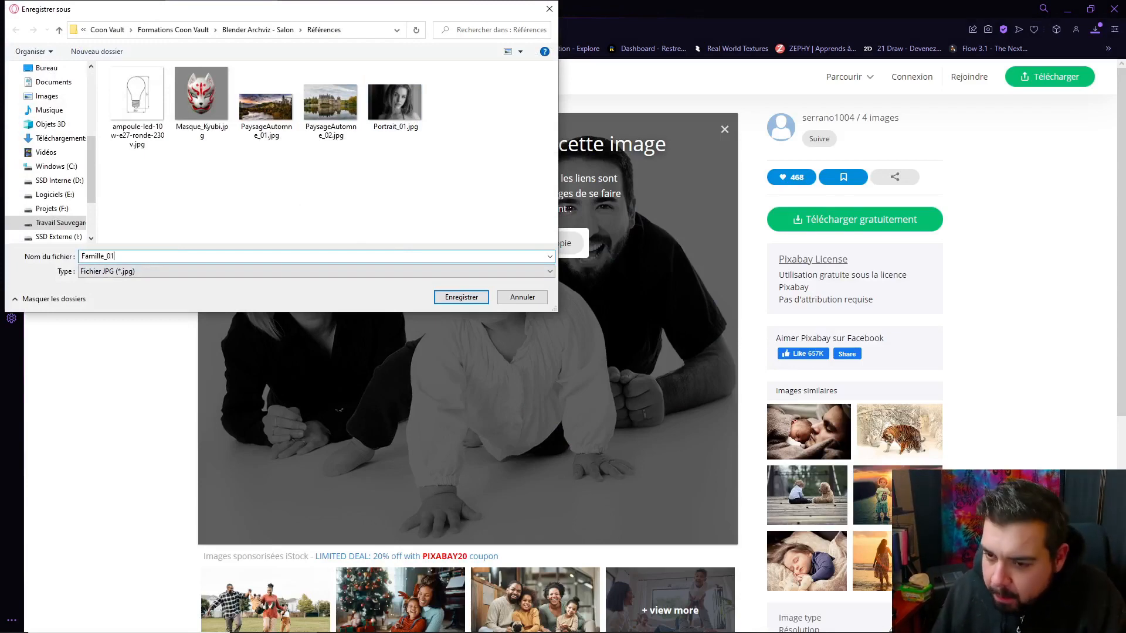
pyautogui.click(461, 296)
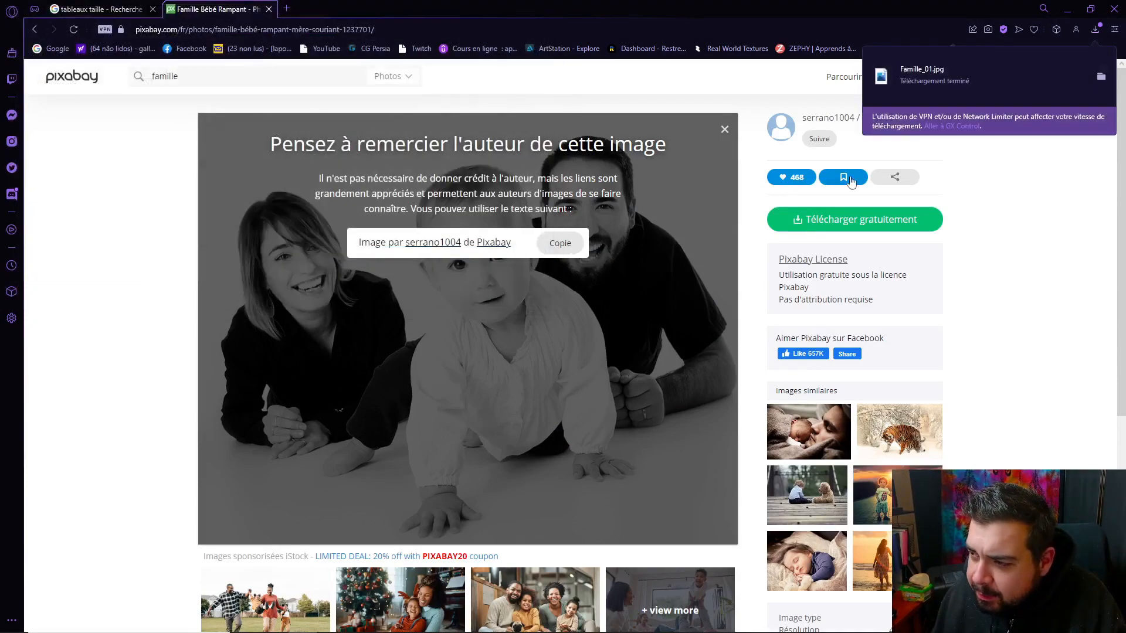
# - Switch to Blender and import PaysageAutomne_02.jpg from the Références folder as an image plane, showing the files as thumbnails
pyautogui.click(1063, 8)
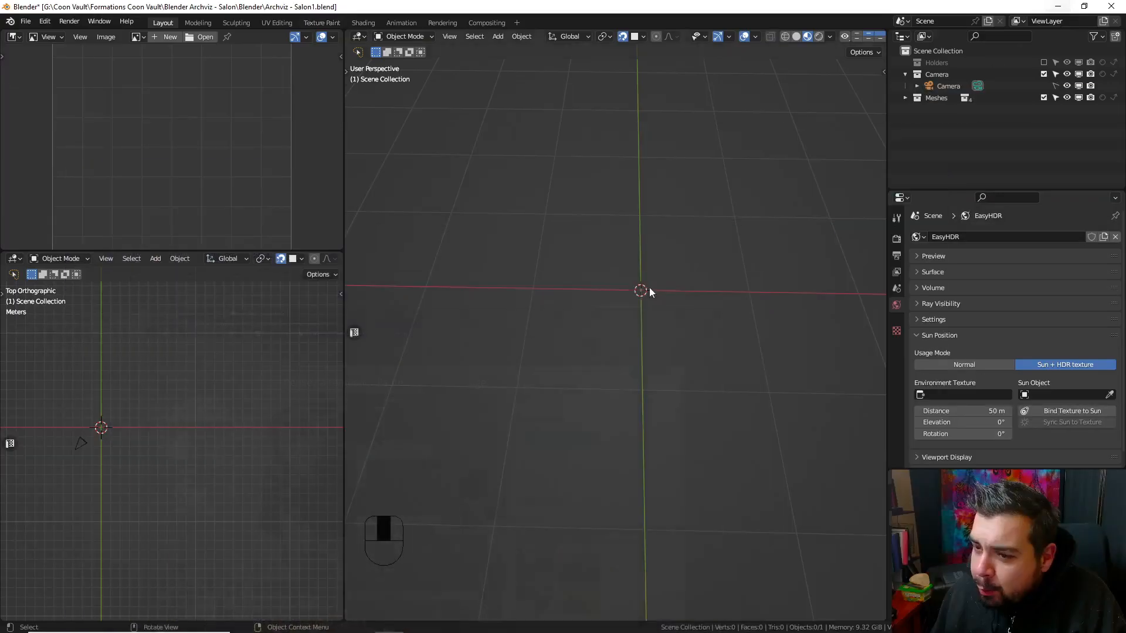
pyautogui.click(26, 21)
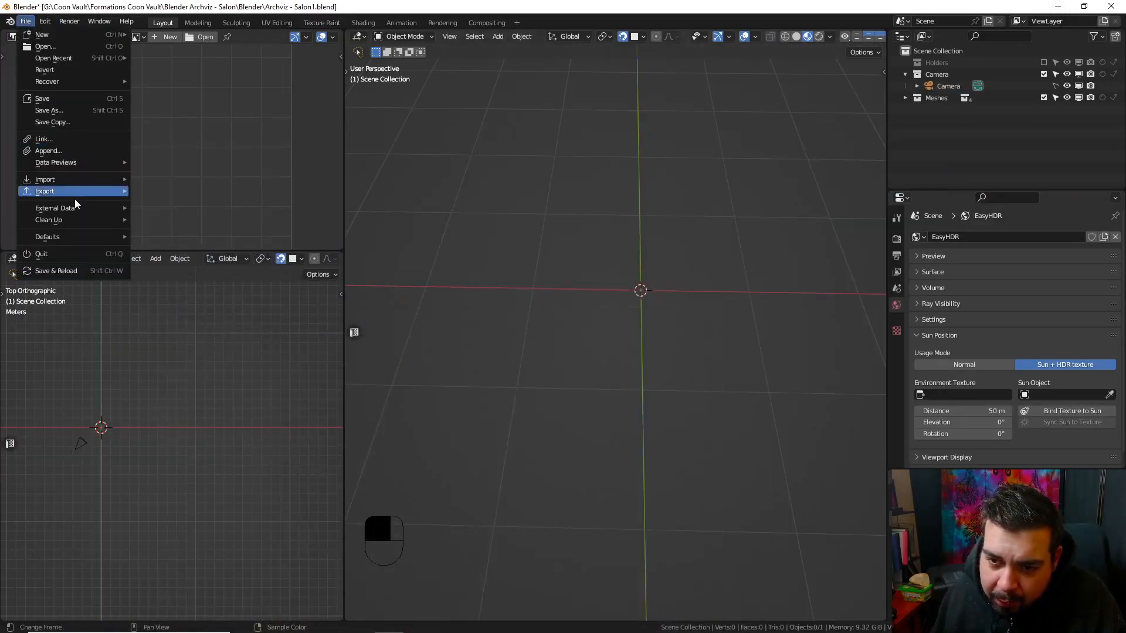
pyautogui.moveTo(67, 180)
pyautogui.click(188, 299)
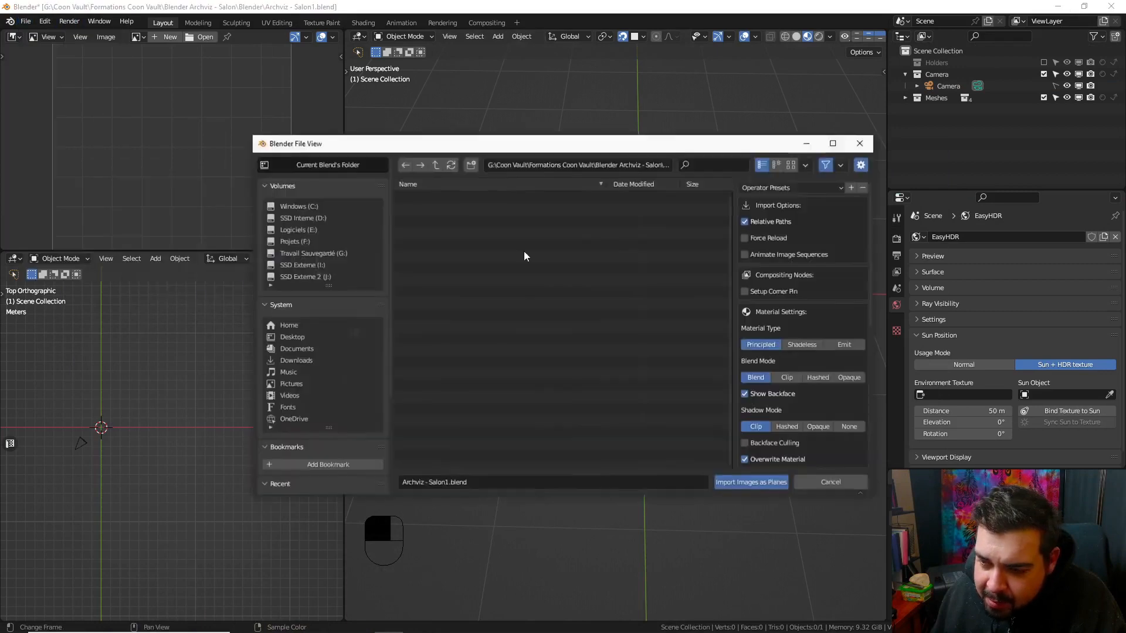
pyautogui.click(435, 165)
pyautogui.doubleClick(434, 245)
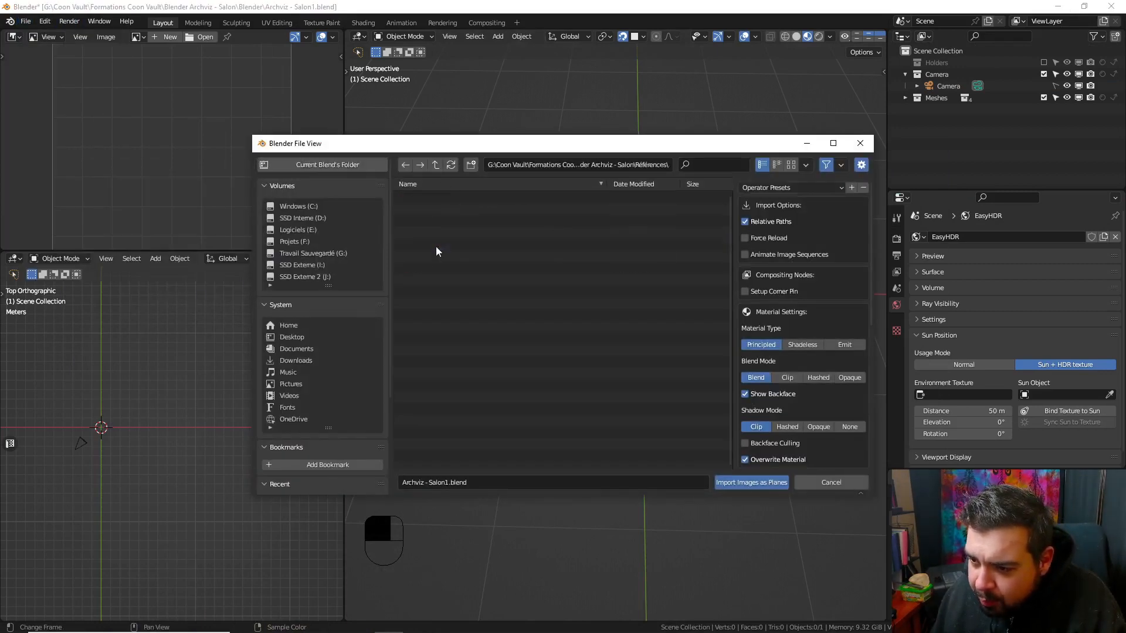
pyautogui.click(791, 165)
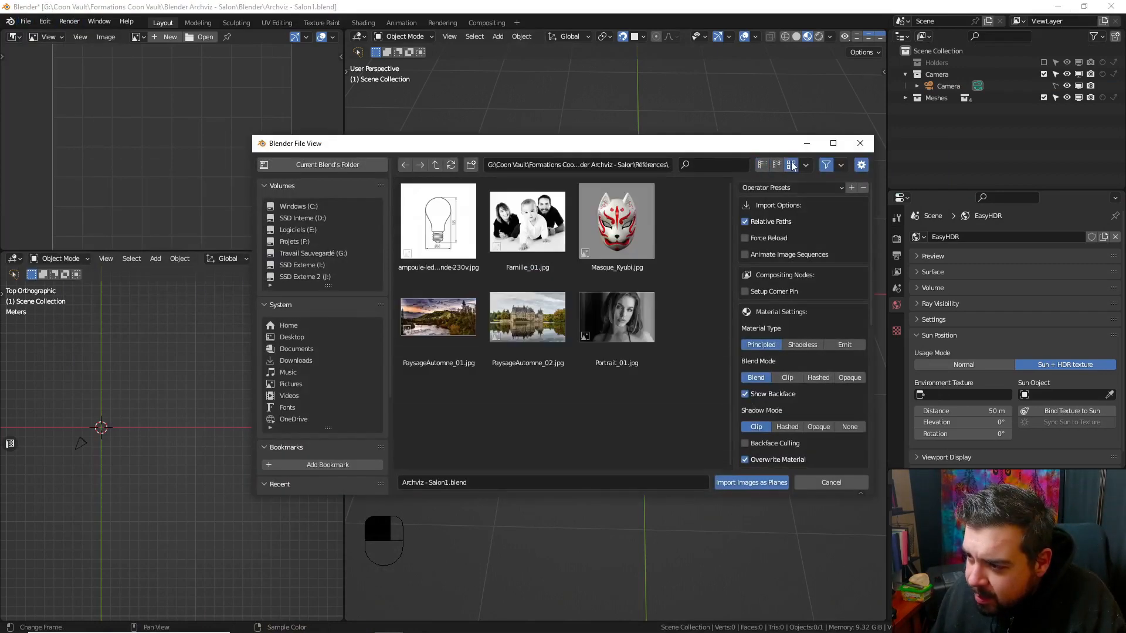
pyautogui.doubleClick(527, 317)
# - Set the main viewport to Solid shading and check its shading options for the imported castle plane
pyautogui.keyDown('shift'); pyautogui.moveTo(691, 246); pyautogui.dragTo(650, 289, button='middle'); pyautogui.keyUp('shift')
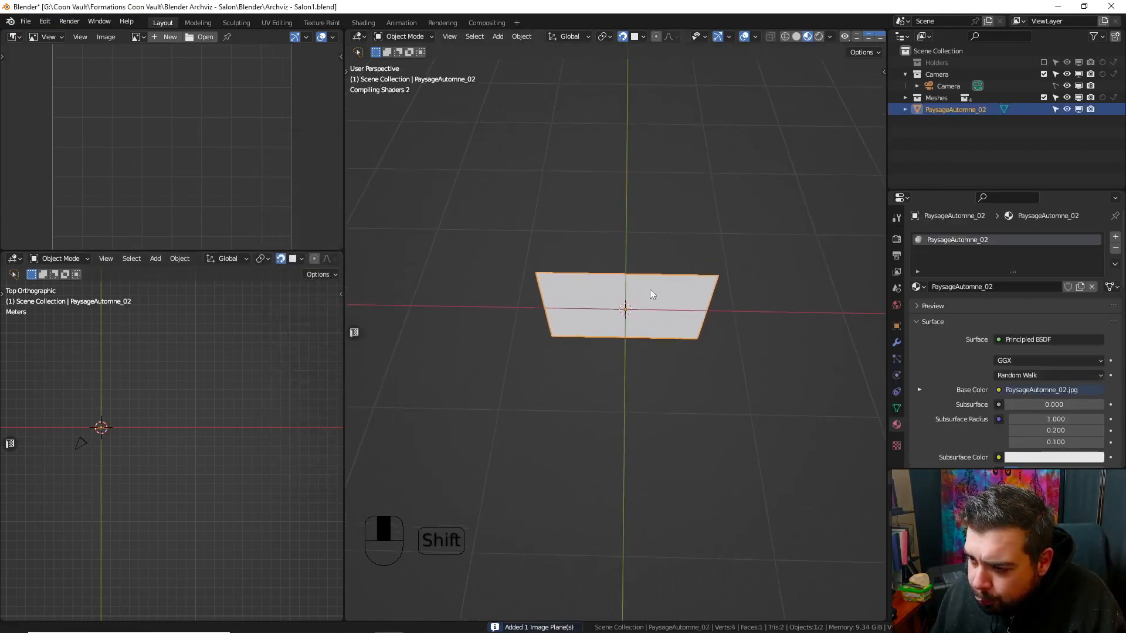
pyautogui.click(800, 36)
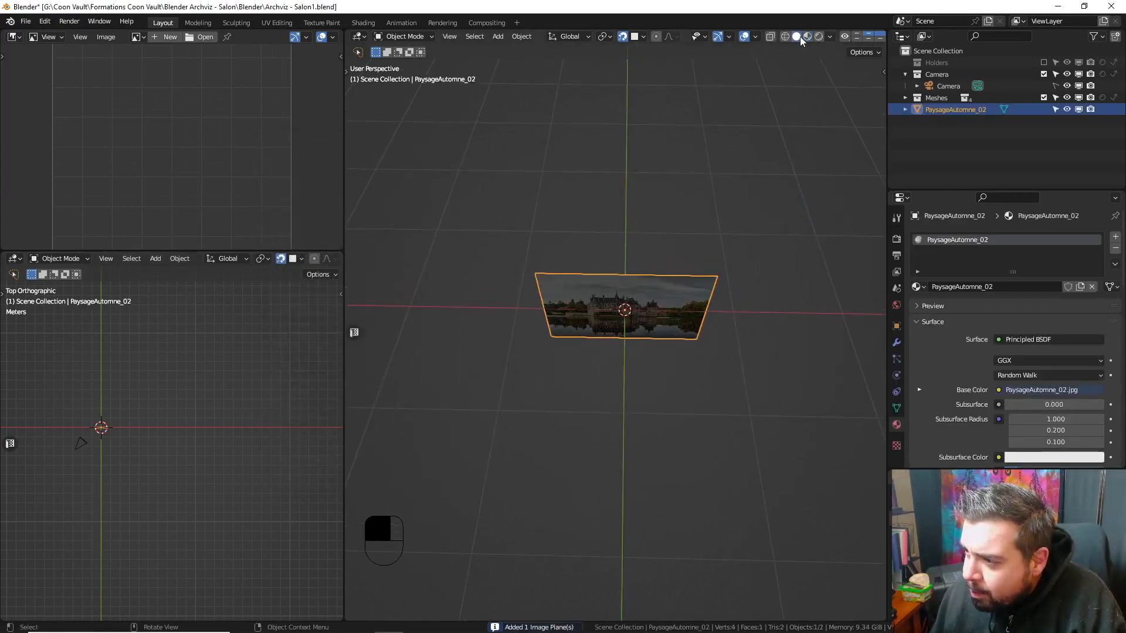
pyautogui.click(829, 36)
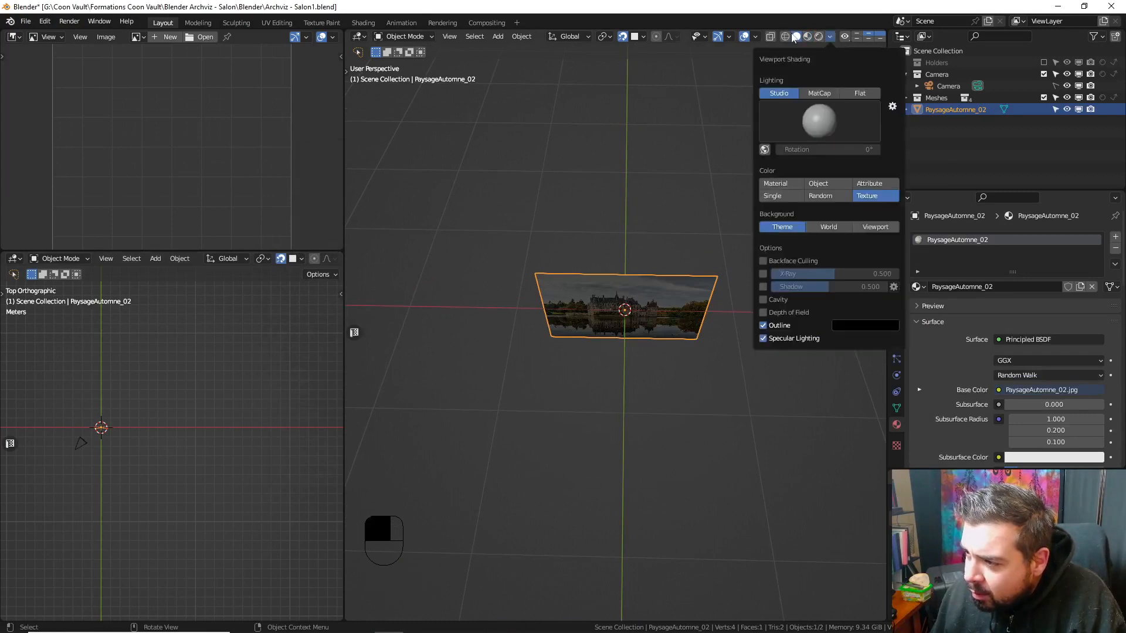
pyautogui.click(829, 37)
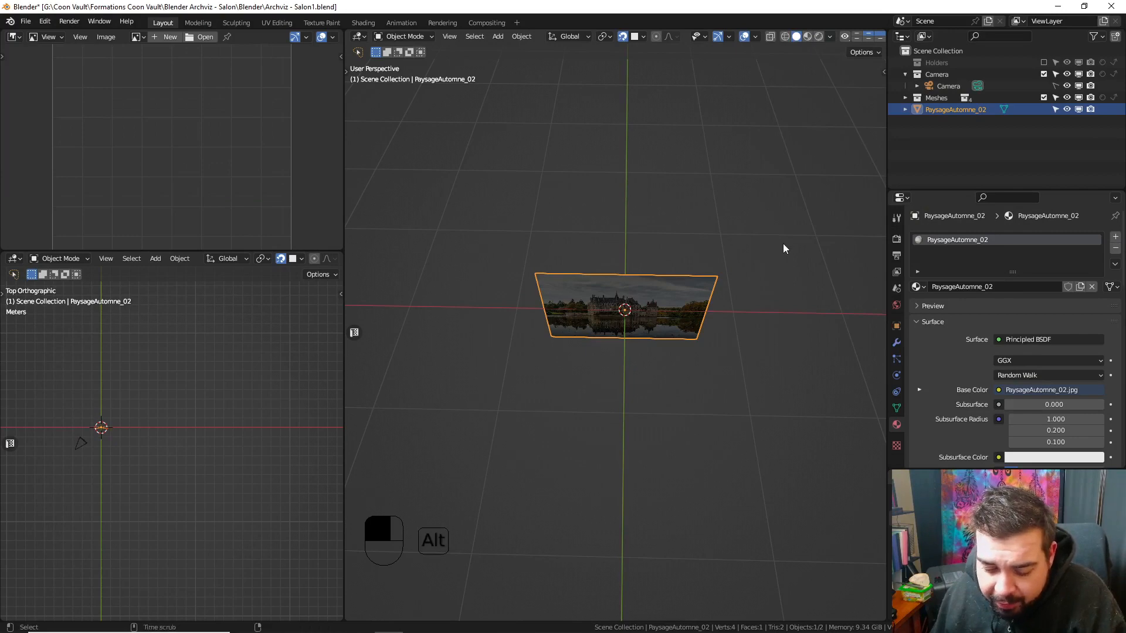
# - Clear the castle image plane's rotation so it lies flat, and frame it in top orthographic view
pyautogui.hotkey('alt', 'r')
pyautogui.press('KP_7')
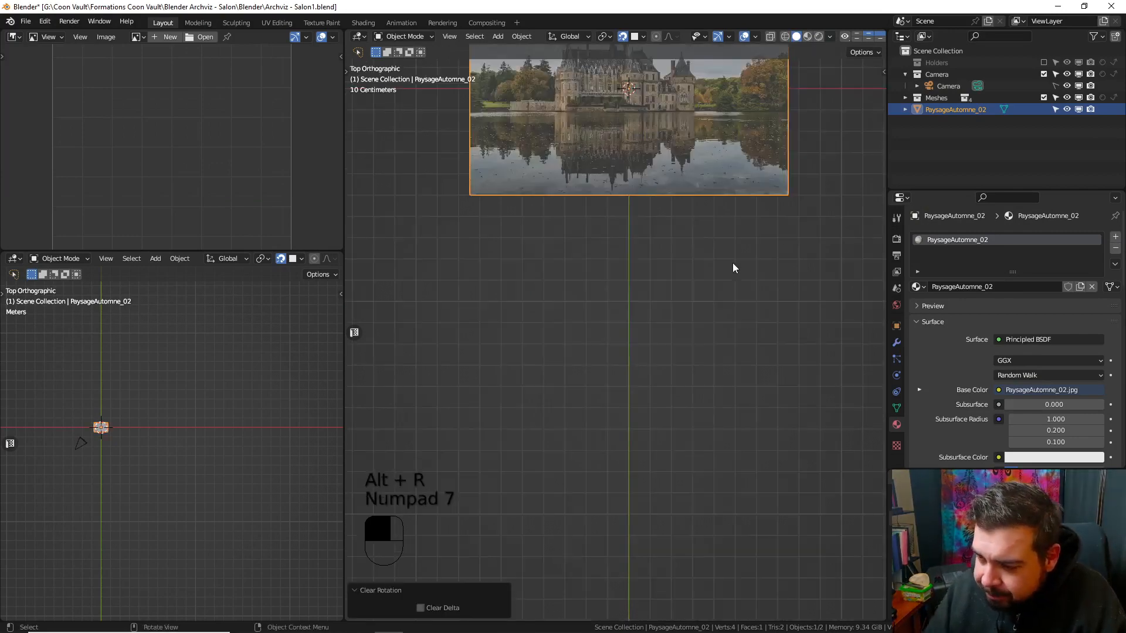
pyautogui.keyDown('shift'); pyautogui.moveTo(705, 228); pyautogui.dragTo(701, 311, button='middle'); pyautogui.keyUp('shift')
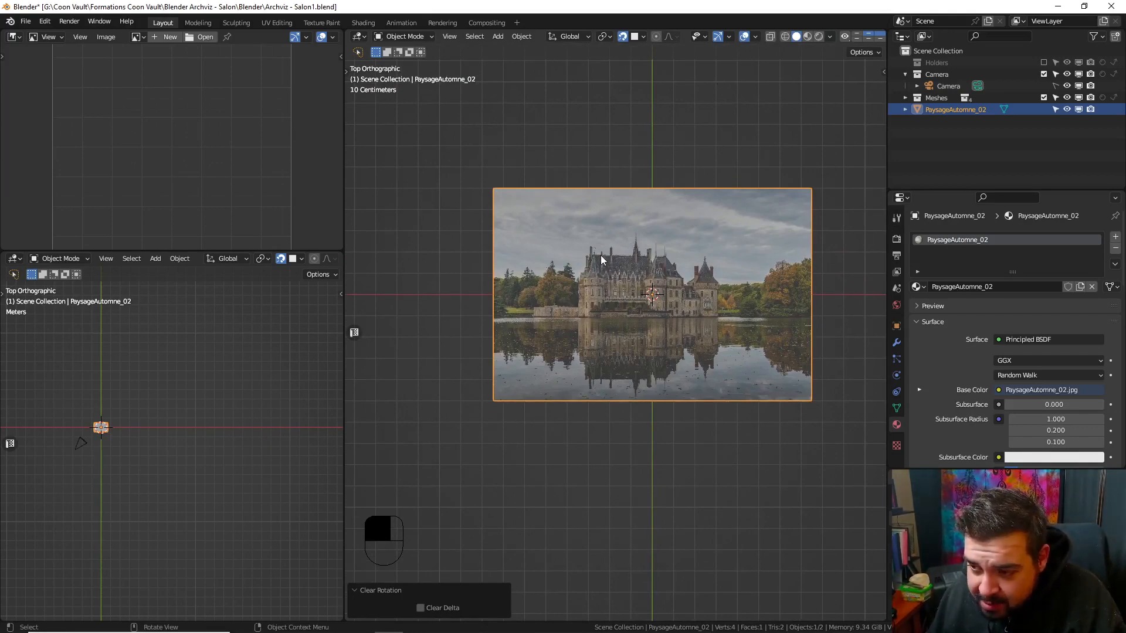
# - Try to extrude the castle plane's upper edge by 0.02 m along the Y axis, undo it and return to Object Mode
pyautogui.press('Tab')
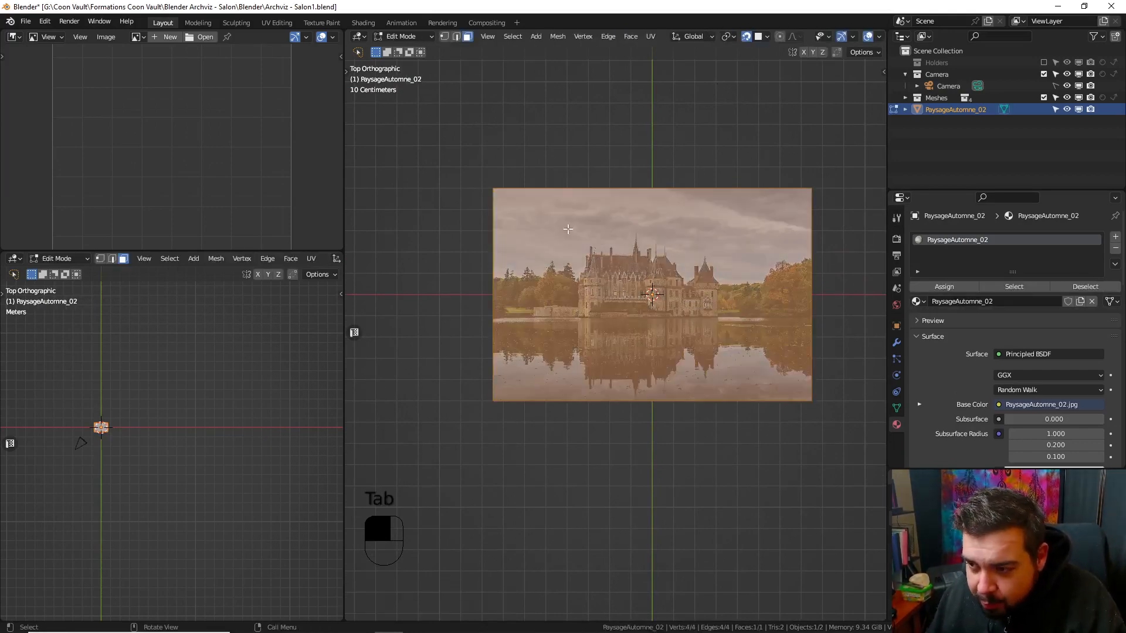
pyautogui.press('a')
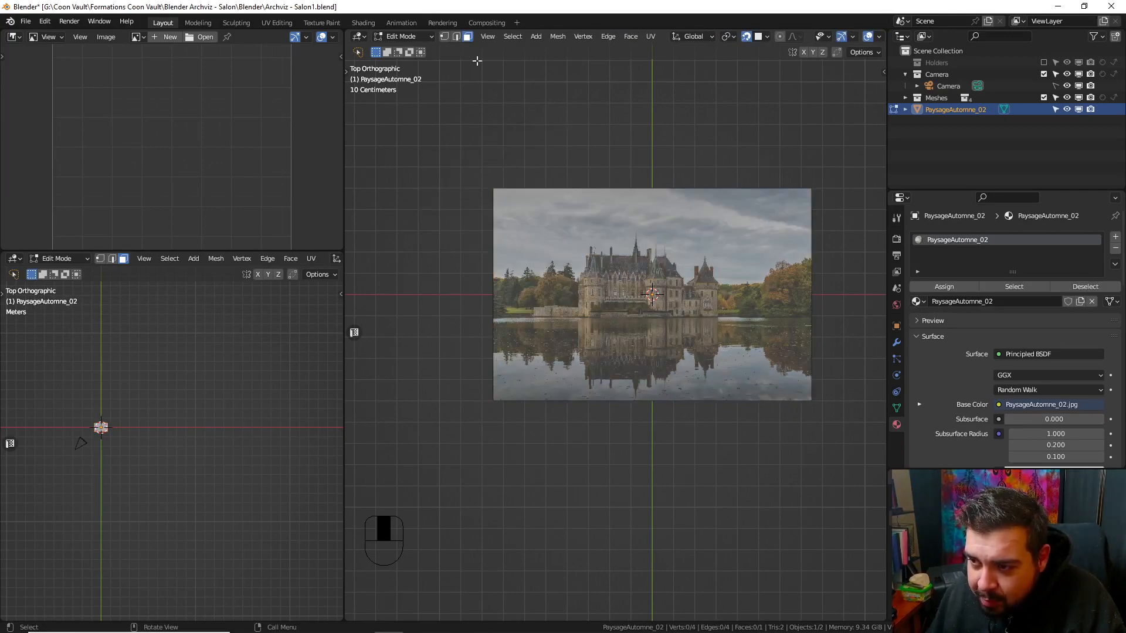
pyautogui.click(456, 36)
pyautogui.click(586, 187)
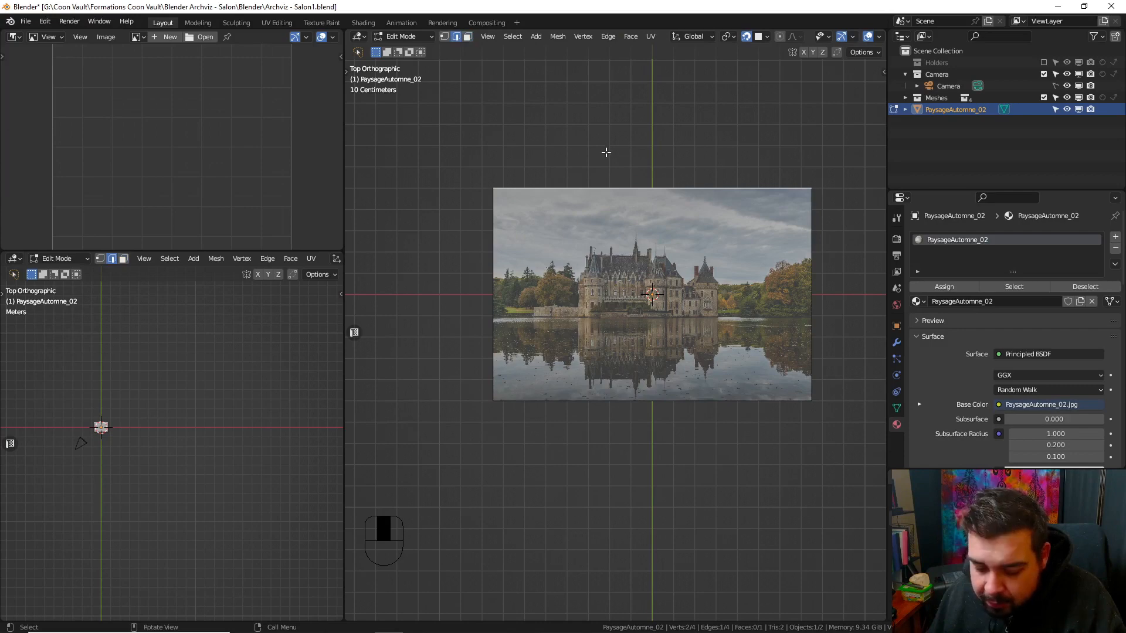
pyautogui.write('e0.02')
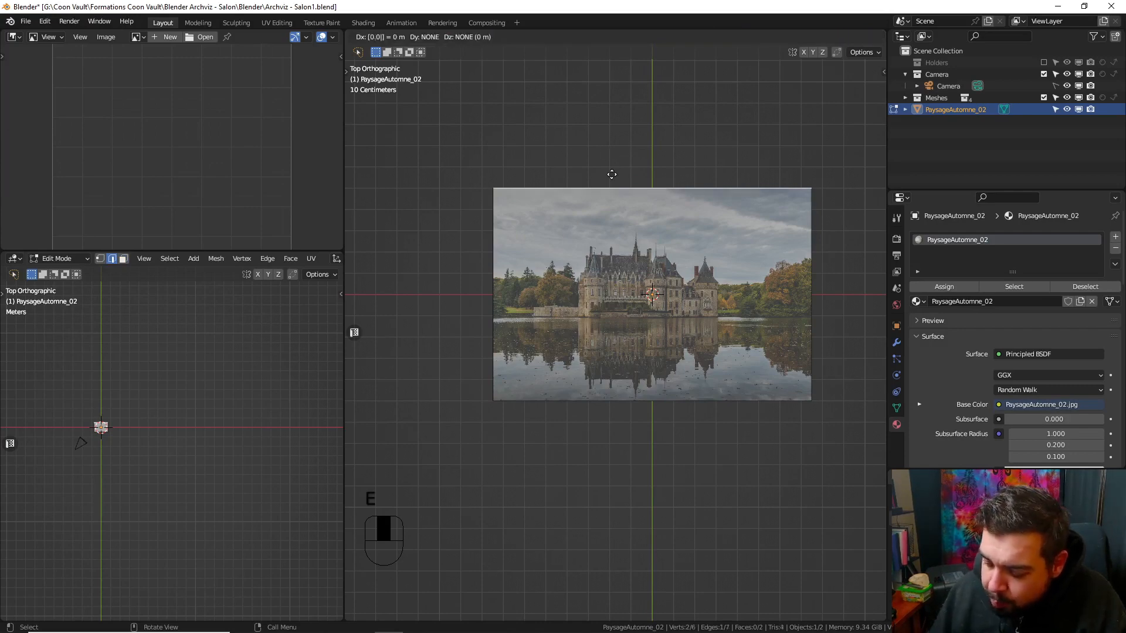
pyautogui.write('y')
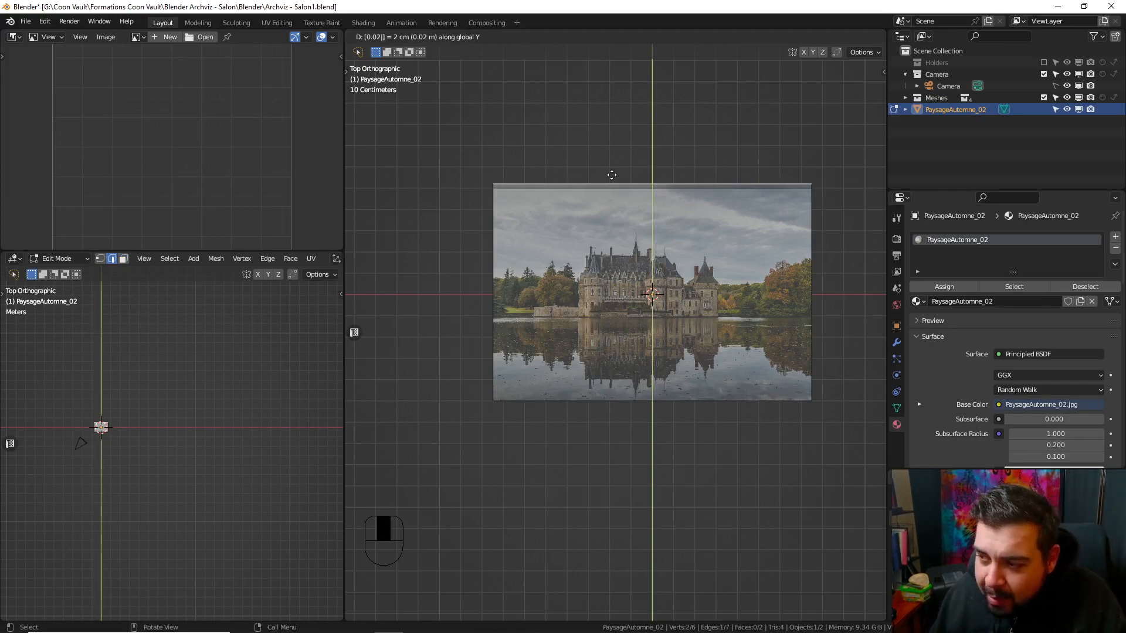
pyautogui.press('Return')
pyautogui.hotkey('ctrl', 'z')
pyautogui.press('Tab')
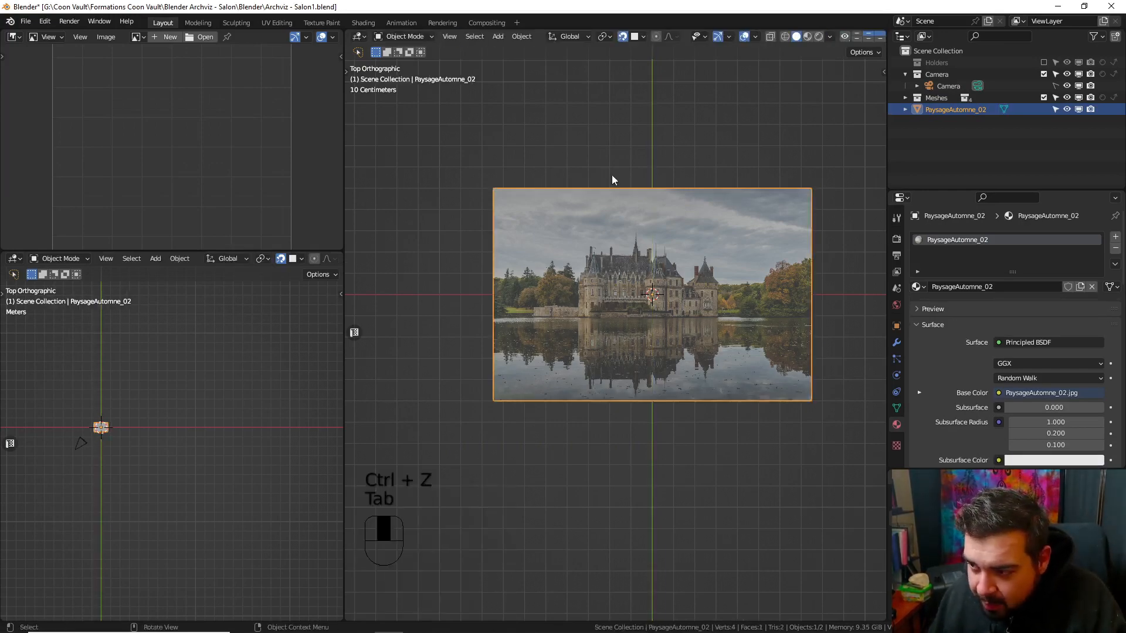
# - Apply the castle plane's rotation and scale, set its origin to geometry, and show its transform values and dimensions
pyautogui.press('q')
pyautogui.click(587, 175)
pyautogui.press('q')
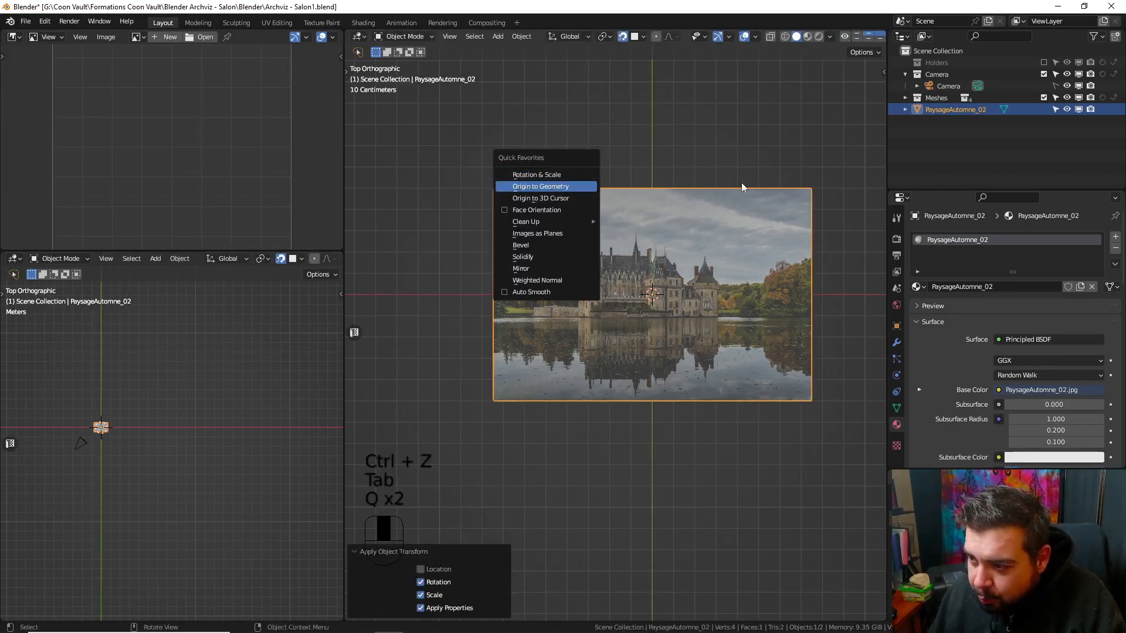
pyautogui.press('Return')
pyautogui.press('n')
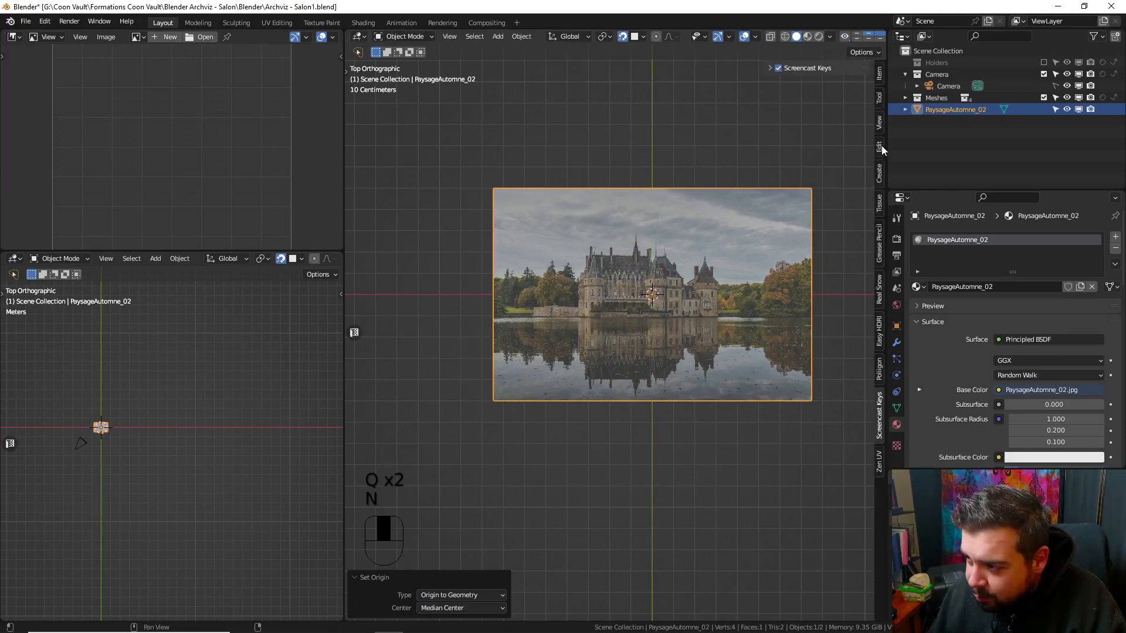
pyautogui.click(880, 73)
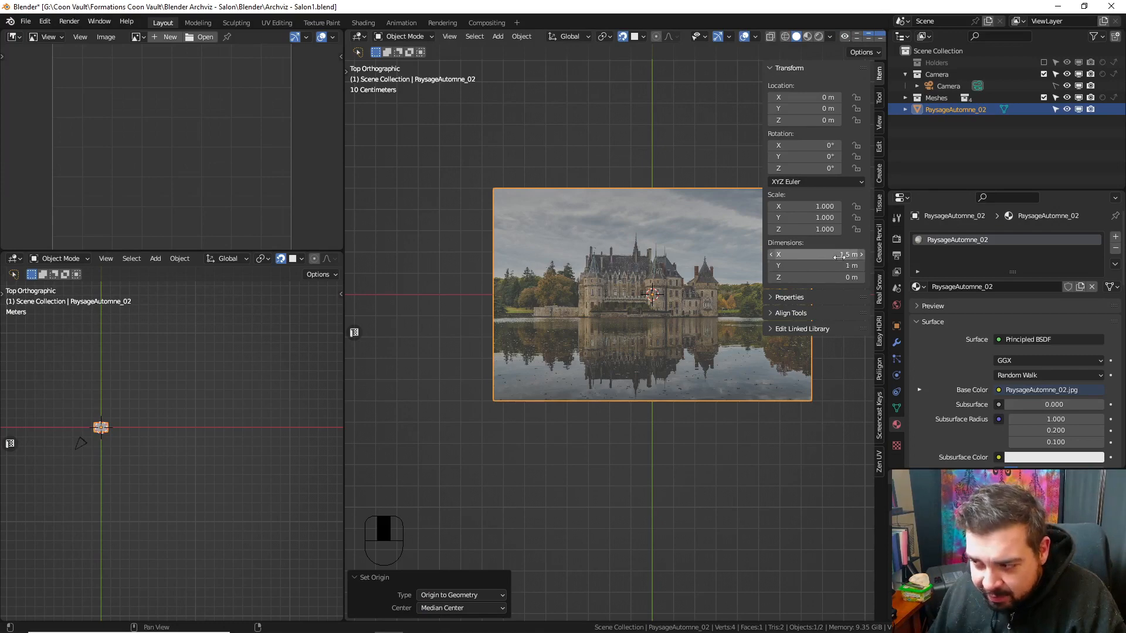
# - Scale the castle plane by 0.5, then apply its rotation and scale and set its origin to geometry
pyautogui.write('s')
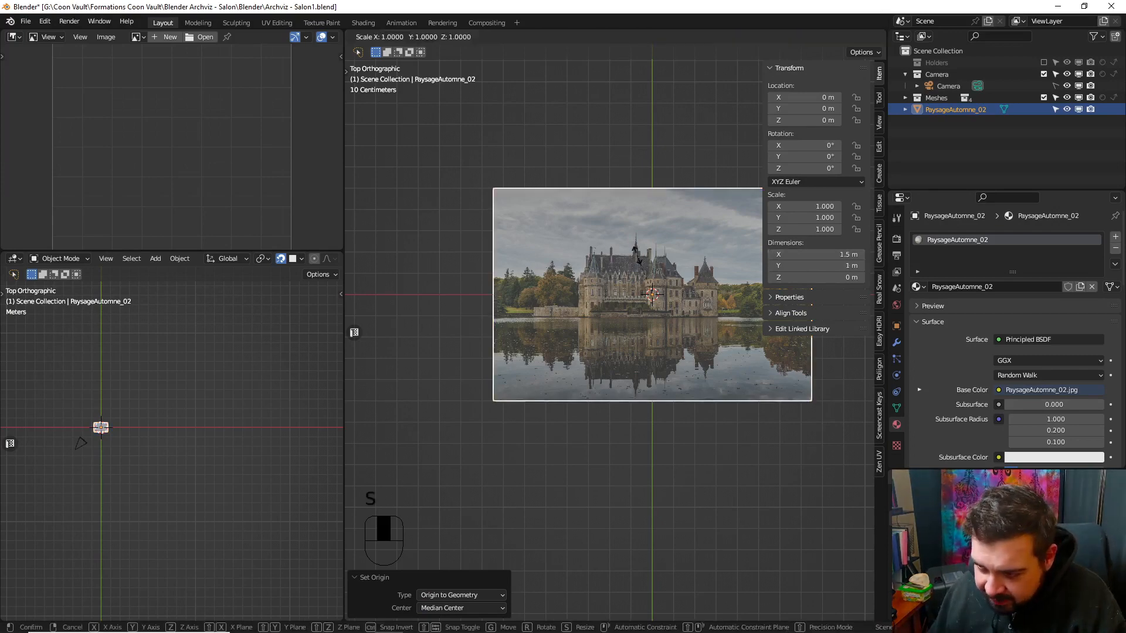
pyautogui.write('0.5')
pyautogui.press('Return')
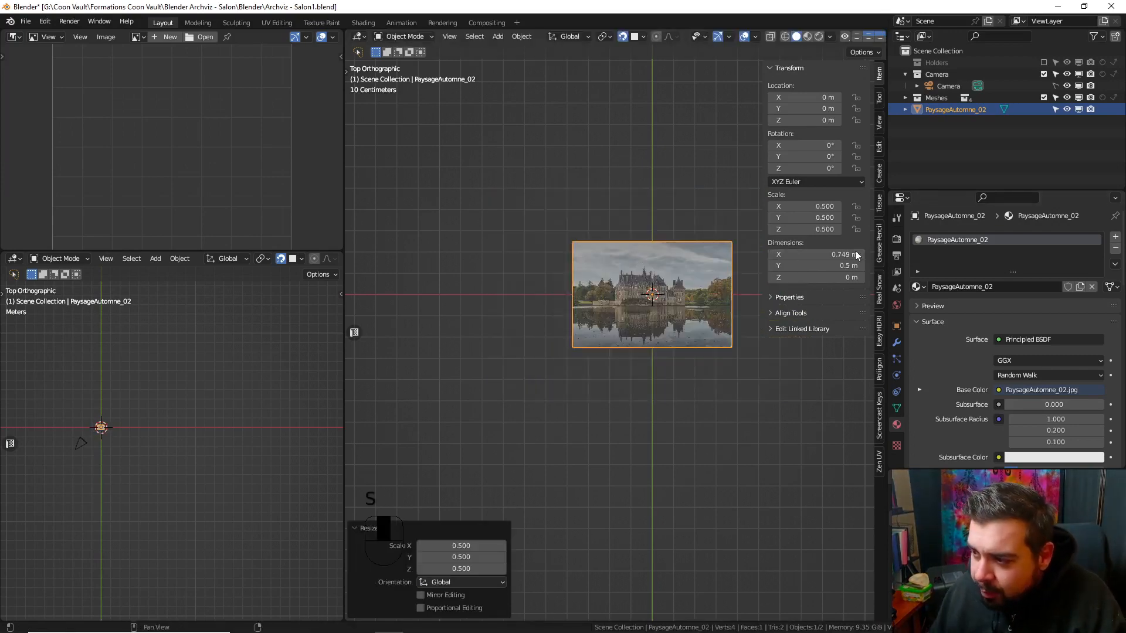
pyautogui.press('q')
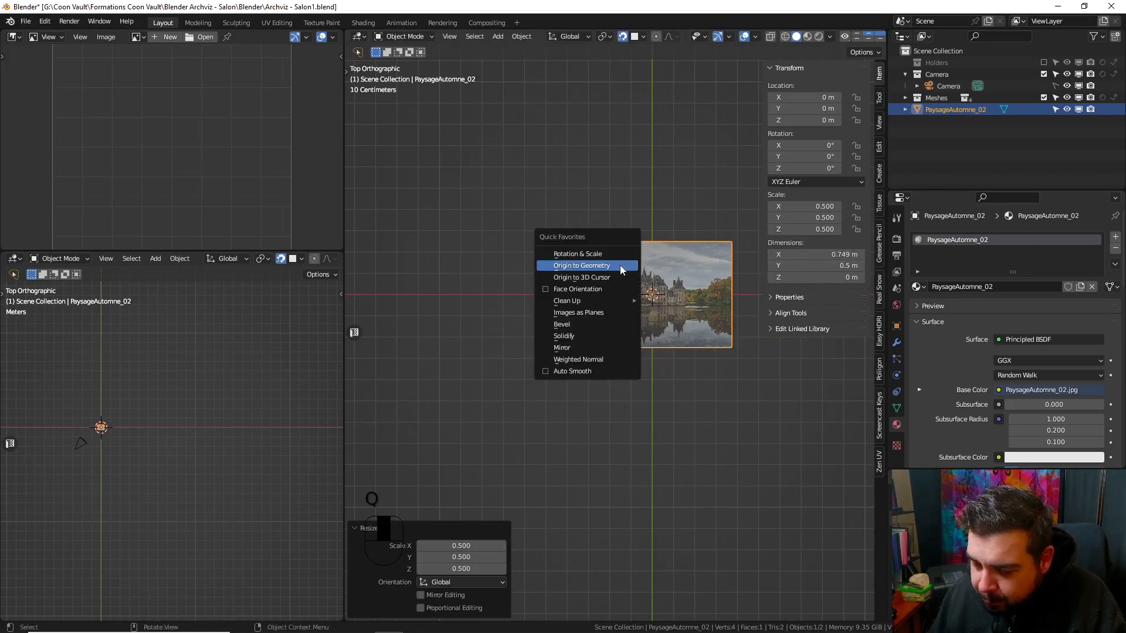
pyautogui.click(591, 256)
pyautogui.press('q')
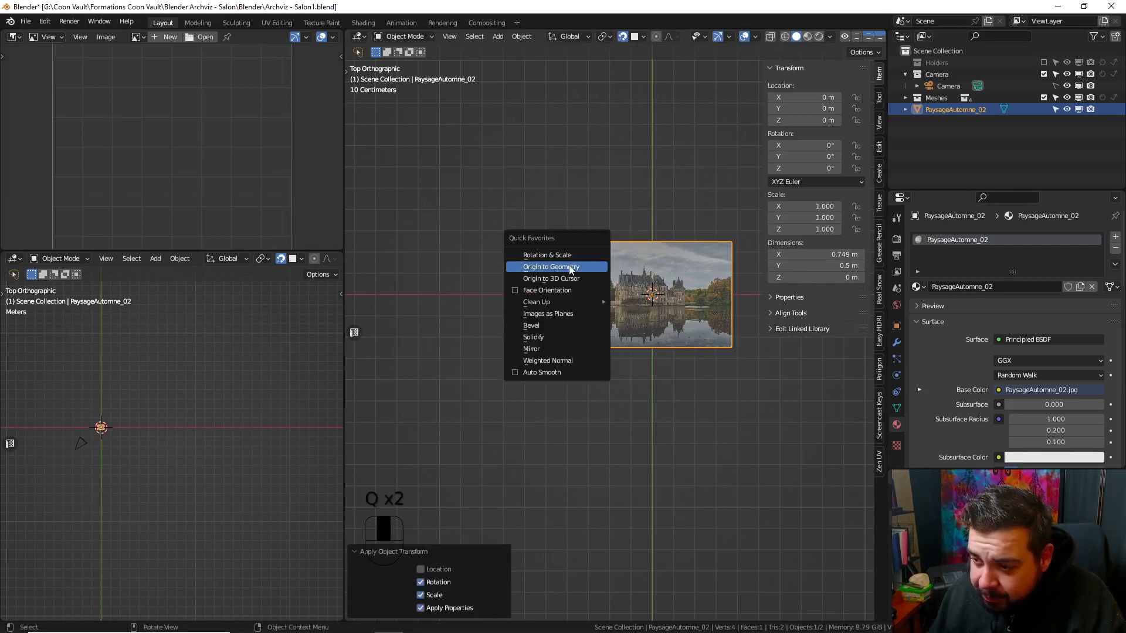
pyautogui.click(608, 269)
# - In Edit Mode, extrude the castle plane's upper edge by 0.02 m along the Y axis
pyautogui.keyDown('shift'); pyautogui.moveTo(648, 272); pyautogui.dragTo(616, 258, button='middle'); pyautogui.keyUp('shift')
pyautogui.scroll(2, 611, 259)
pyautogui.press('Tab')
pyautogui.scroll(1, 611, 262)
pyautogui.keyDown('shift'); pyautogui.moveTo(581, 167); pyautogui.dragTo(576, 222, button='middle'); pyautogui.keyUp('shift')
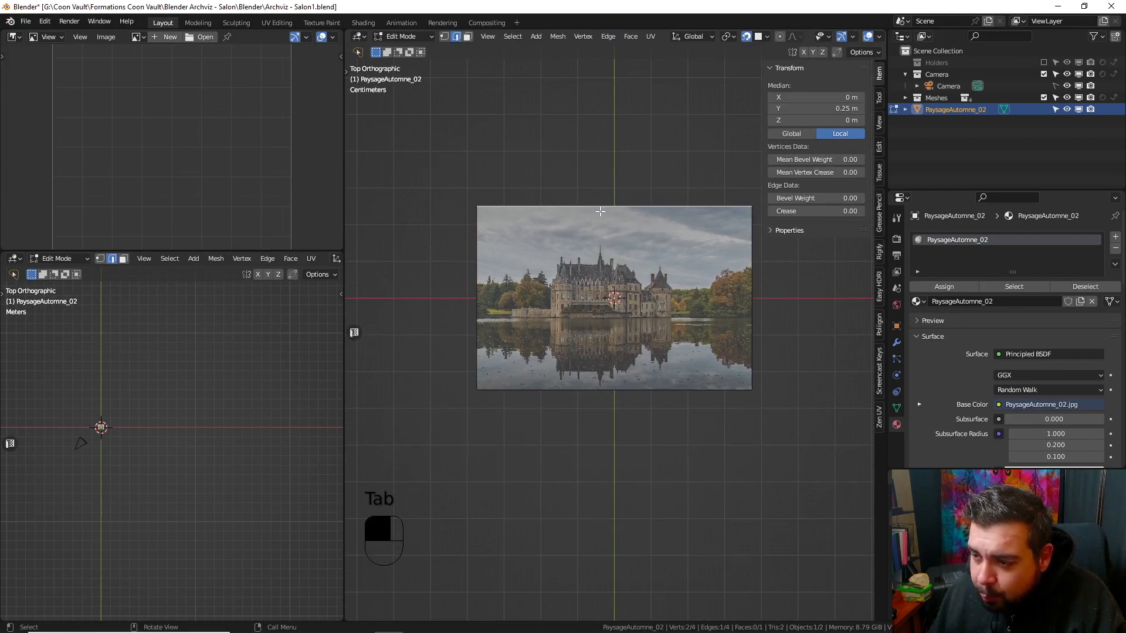
pyautogui.keyDown('shift'); pyautogui.moveTo(607, 200); pyautogui.dragTo(607, 214, button='middle'); pyautogui.keyUp('shift')
pyautogui.write('e0.')
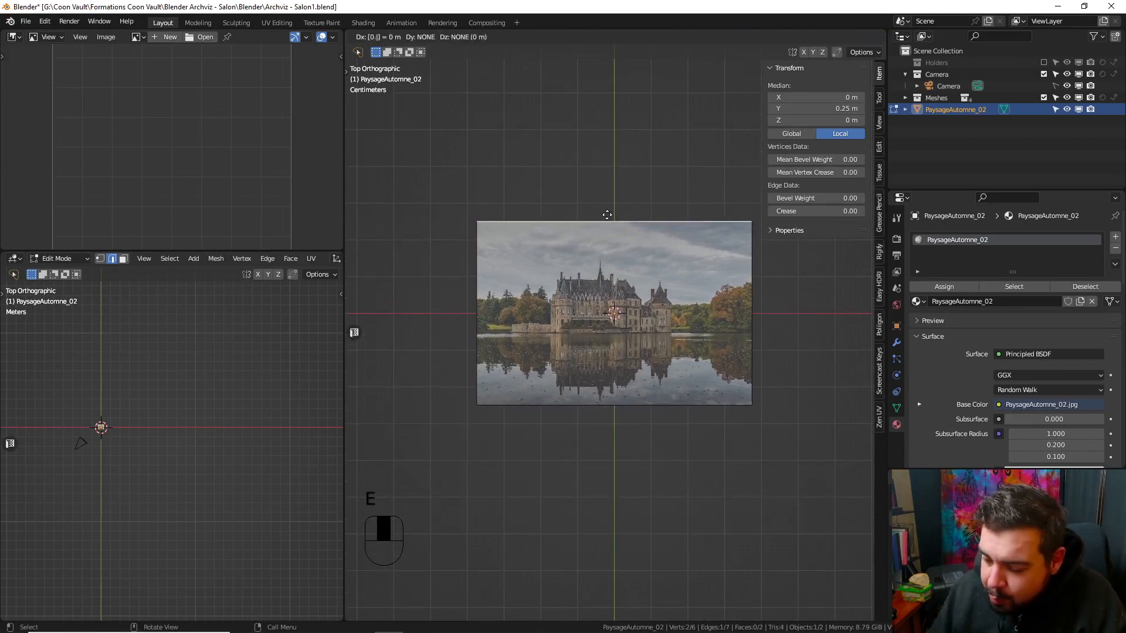
pyautogui.write('02y')
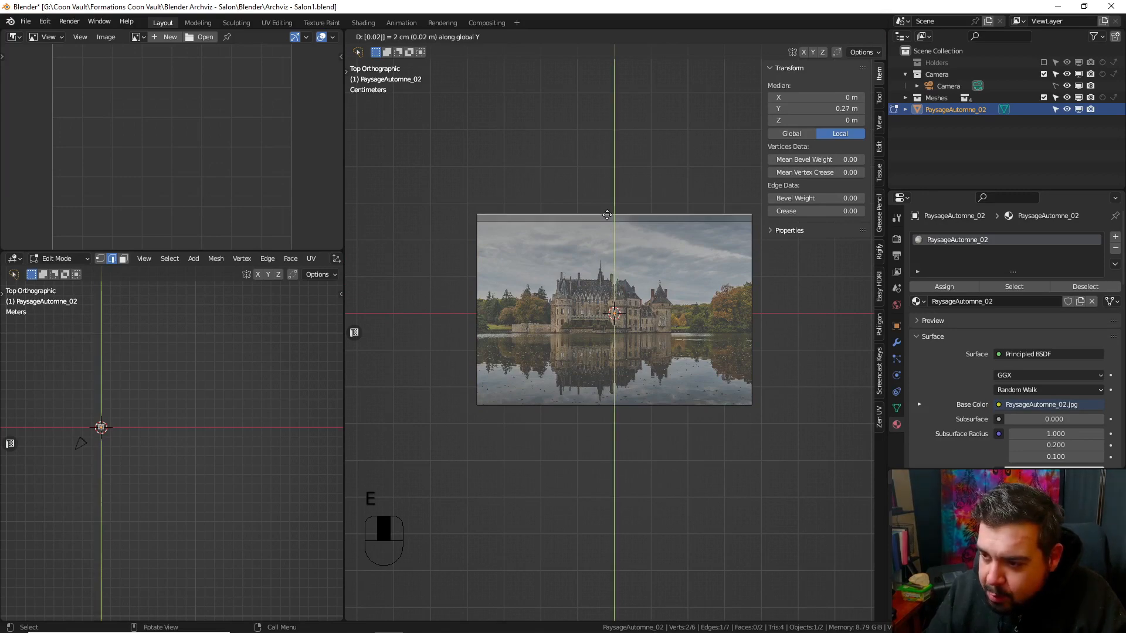
pyautogui.press('Return')
# - Extrude the castle plane's lower edge by -0.02 m along the Y axis
pyautogui.click(495, 264)
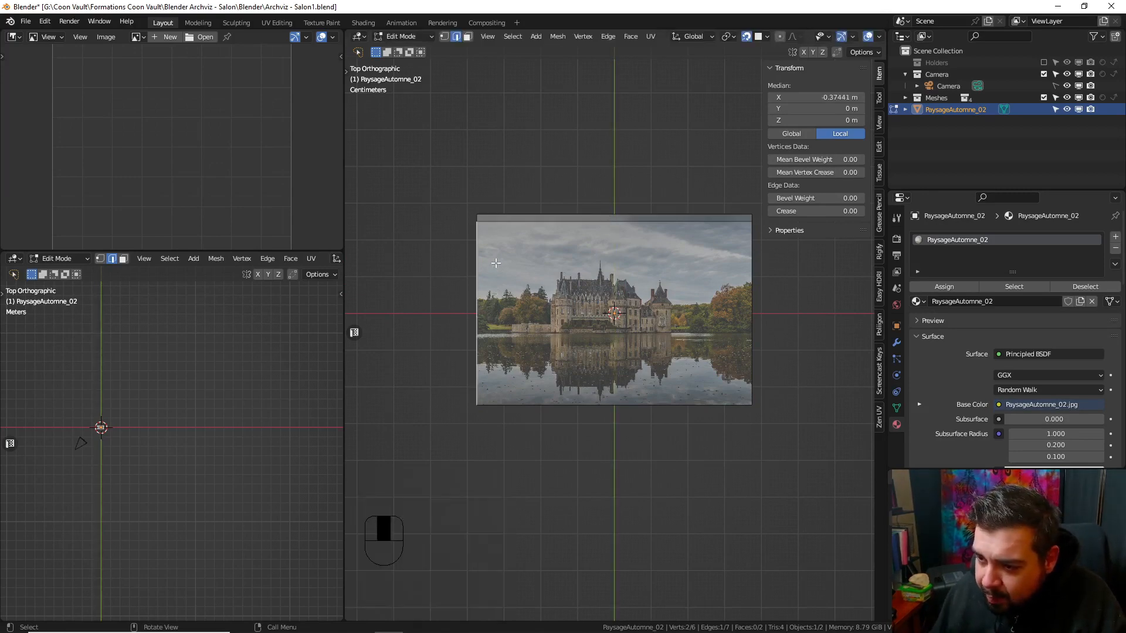
pyautogui.click(565, 400)
pyautogui.write('ey0.02')
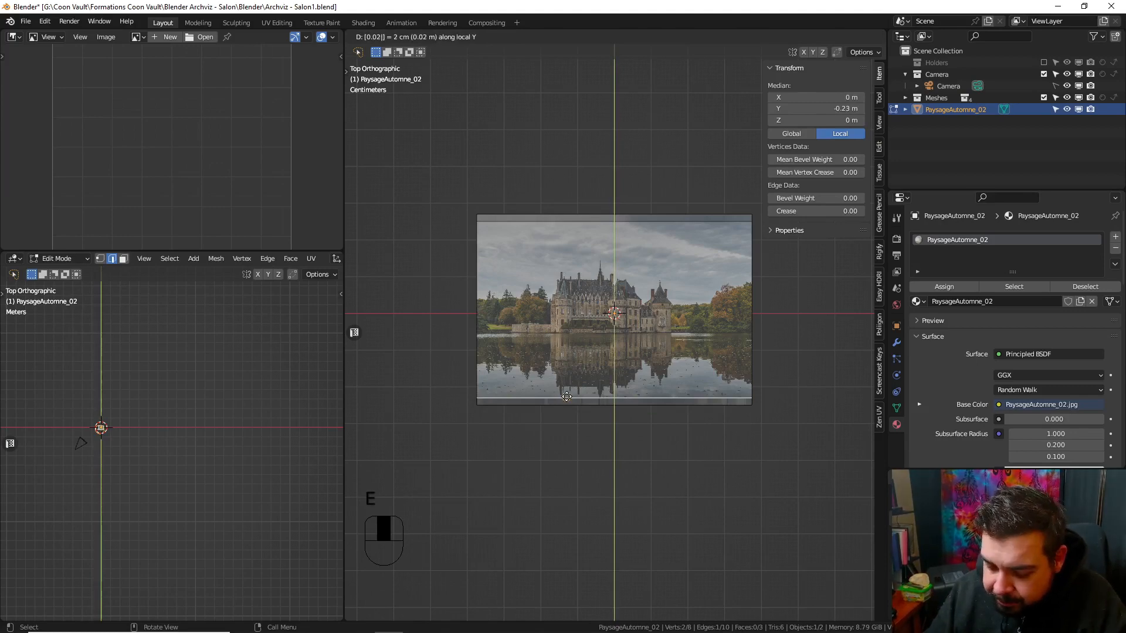
pyautogui.write('-')
pyautogui.press('Return')
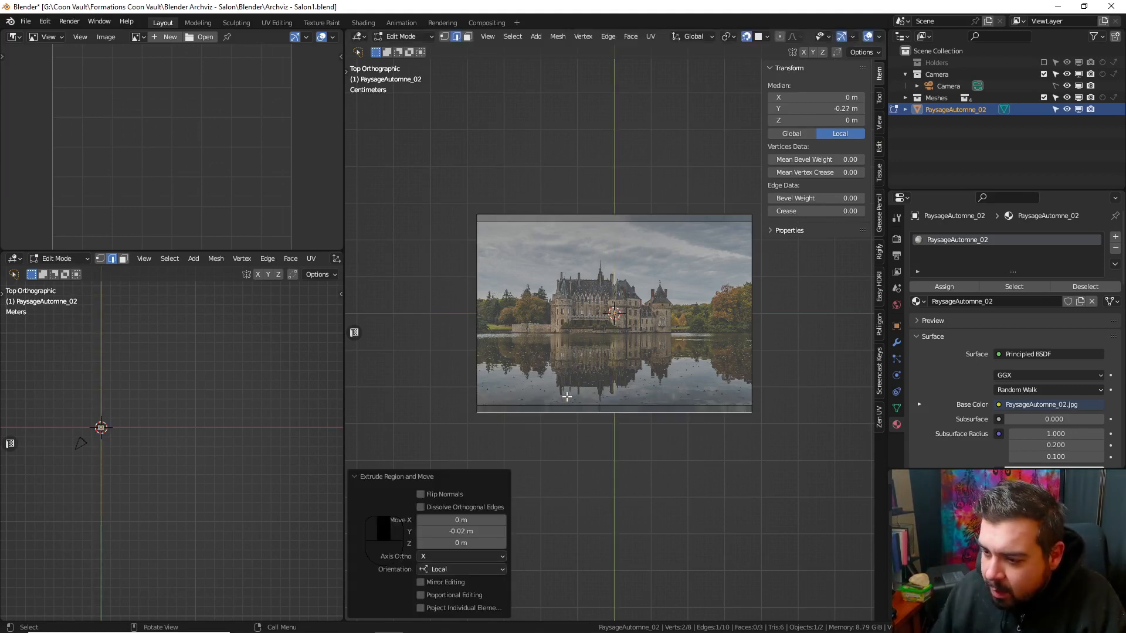
# - Extrude the full run of edges on the castle plane's left side by -0.02 m along the X axis
pyautogui.click(476, 218)
pyautogui.keyDown('ctrl'); pyautogui.click(475, 409); pyautogui.keyUp('ctrl')
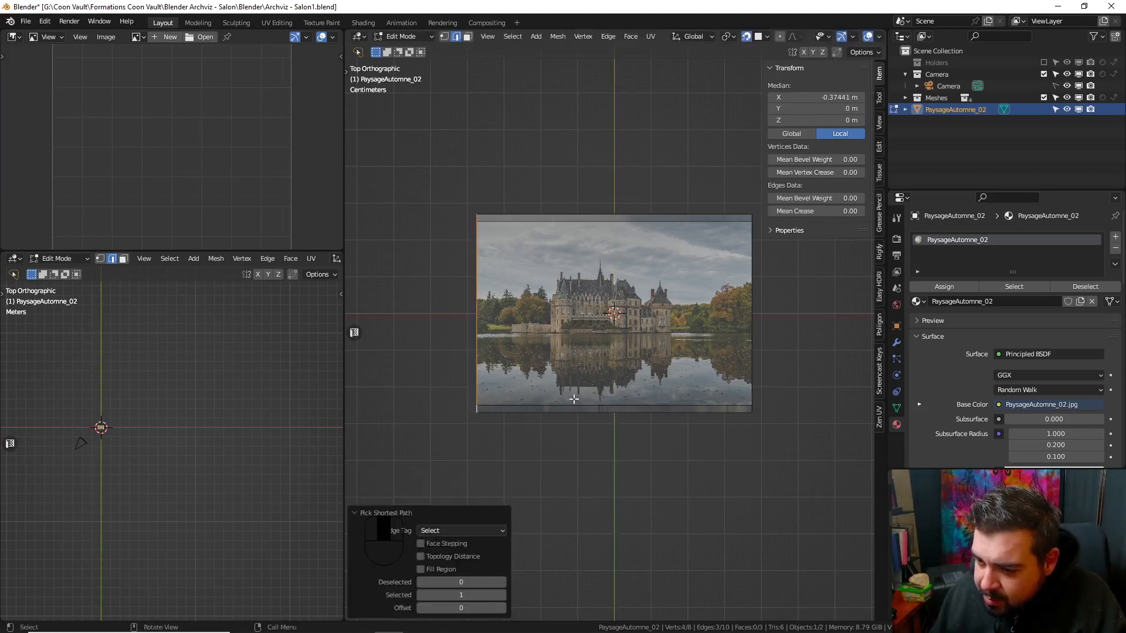
pyautogui.write('ex-0.02')
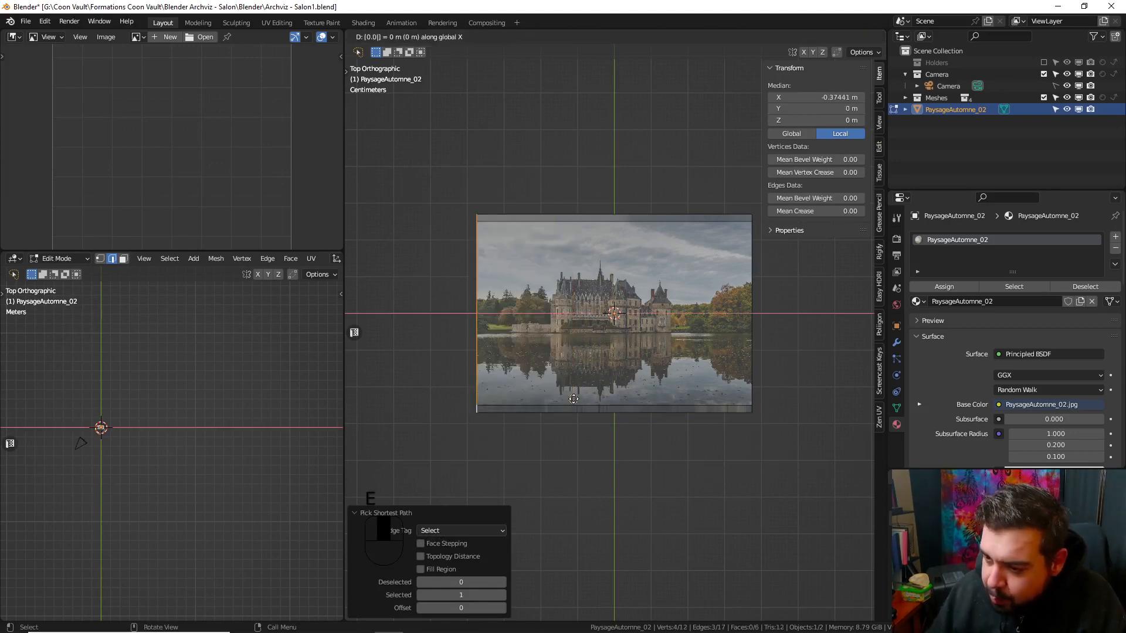
pyautogui.press('Return')
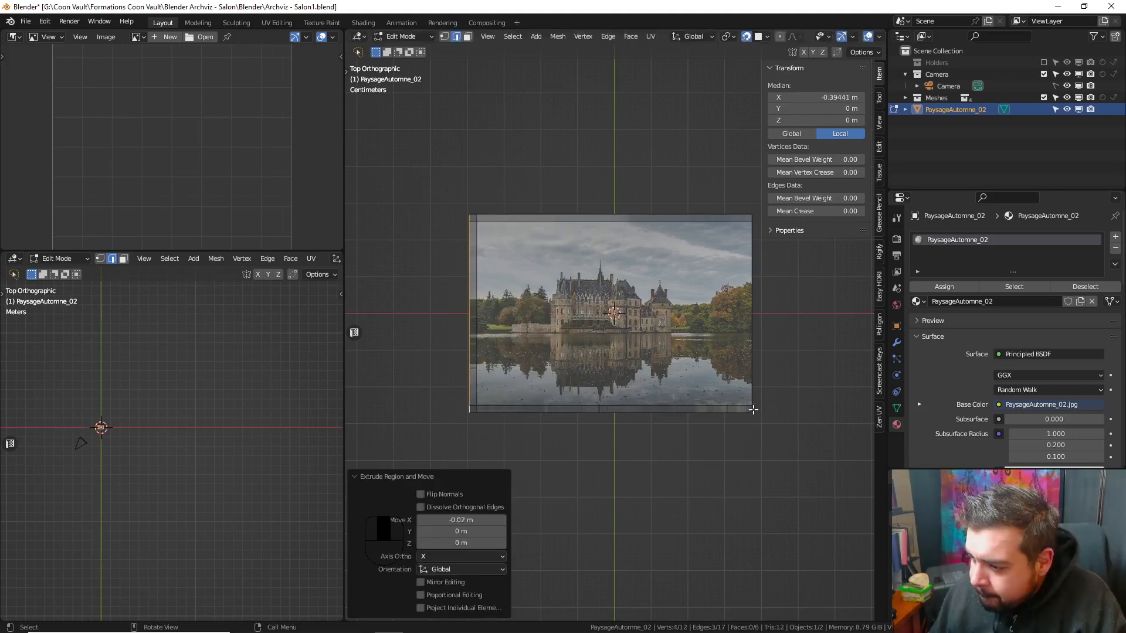
# - Extrude the full run of edges on the castle plane's right side by 0.02 m along the X axis
pyautogui.keyDown('shift'); pyautogui.moveTo(785, 330); pyautogui.dragTo(759, 354, button='middle'); pyautogui.keyUp('shift')
pyautogui.keyDown('ctrl'); pyautogui.click(743, 246); pyautogui.keyUp('ctrl')
pyautogui.write('e')
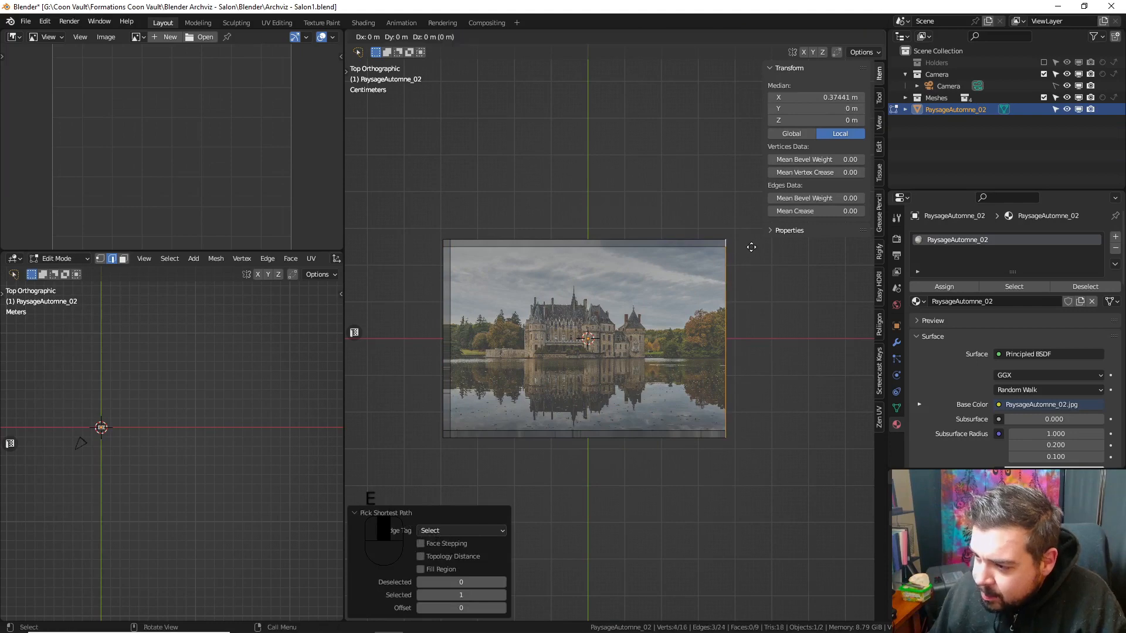
pyautogui.write('x0.02')
pyautogui.press('Return')
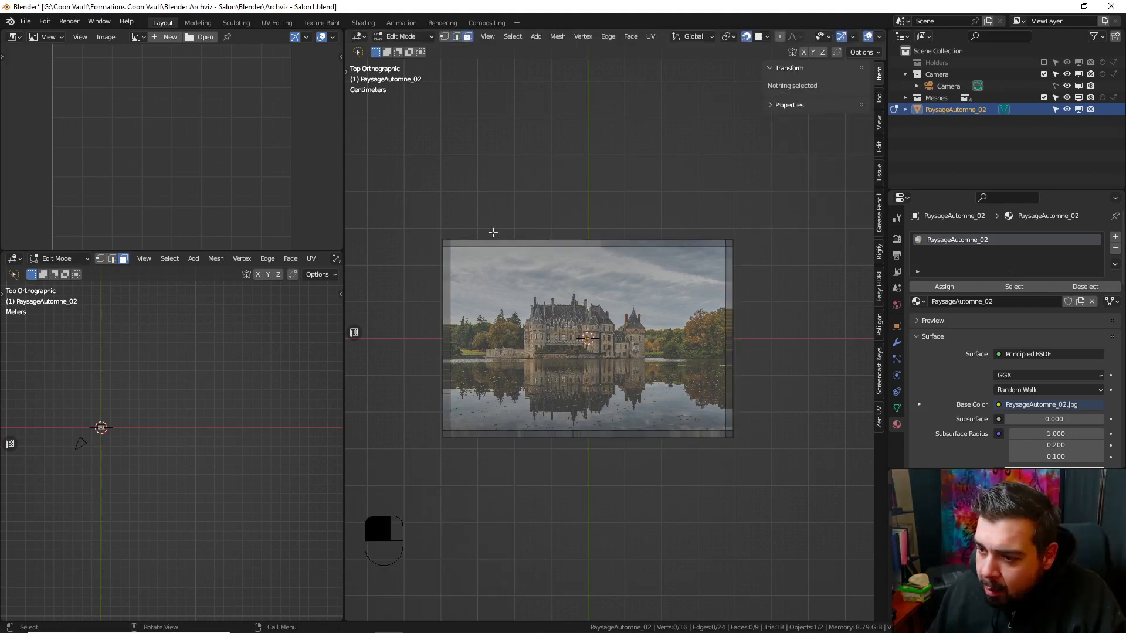
# - Separate all the border faces around the castle picture into their own frame object and return to Object Mode
pyautogui.keyDown('alt'); pyautogui.keyDown('shift'); pyautogui.click(458, 245); pyautogui.keyUp('shift'); pyautogui.keyUp('alt')
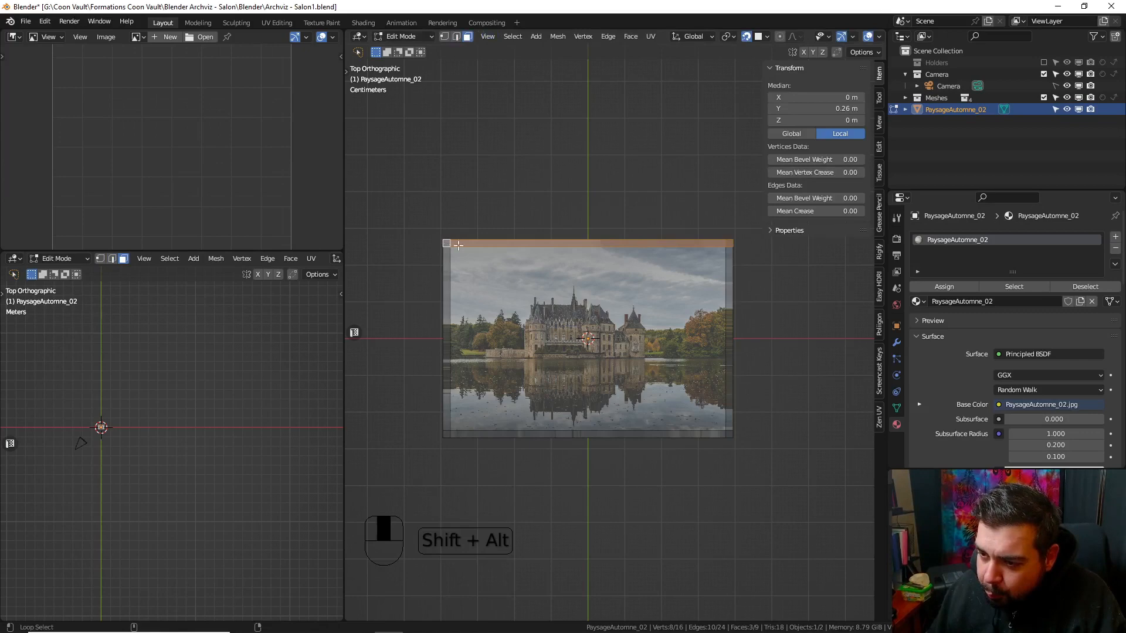
pyautogui.keyDown('alt'); pyautogui.keyDown('shift'); pyautogui.click(449, 433); pyautogui.keyUp('shift'); pyautogui.keyUp('alt')
pyautogui.keyDown('shift'); pyautogui.click(729, 380); pyautogui.keyUp('shift')
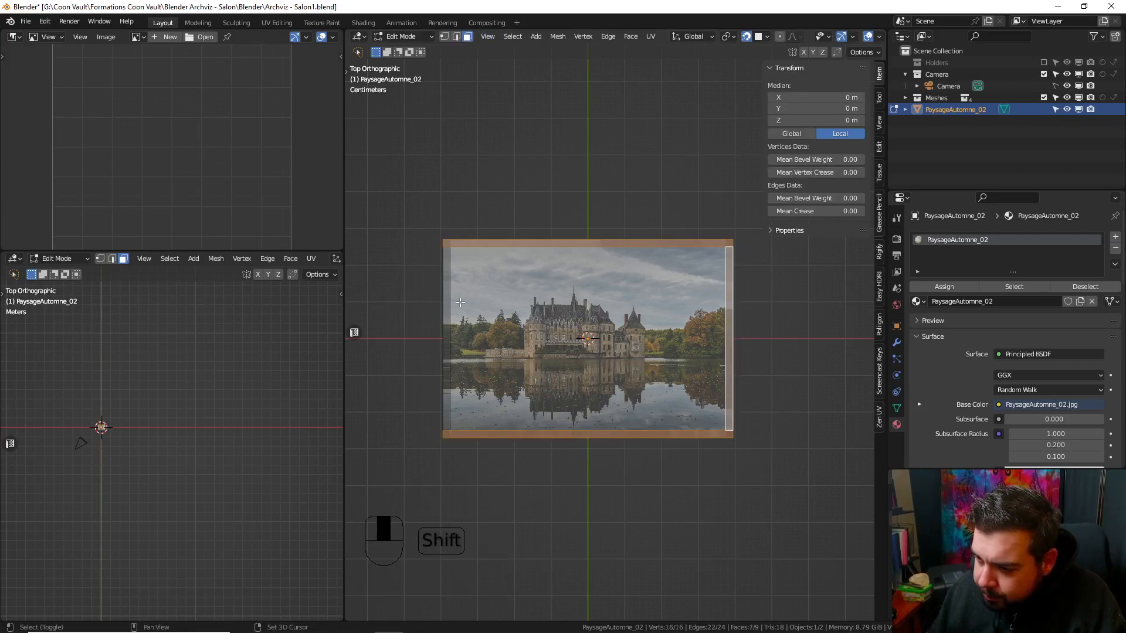
pyautogui.keyDown('shift'); pyautogui.click(448, 298); pyautogui.keyUp('shift')
pyautogui.press('p')
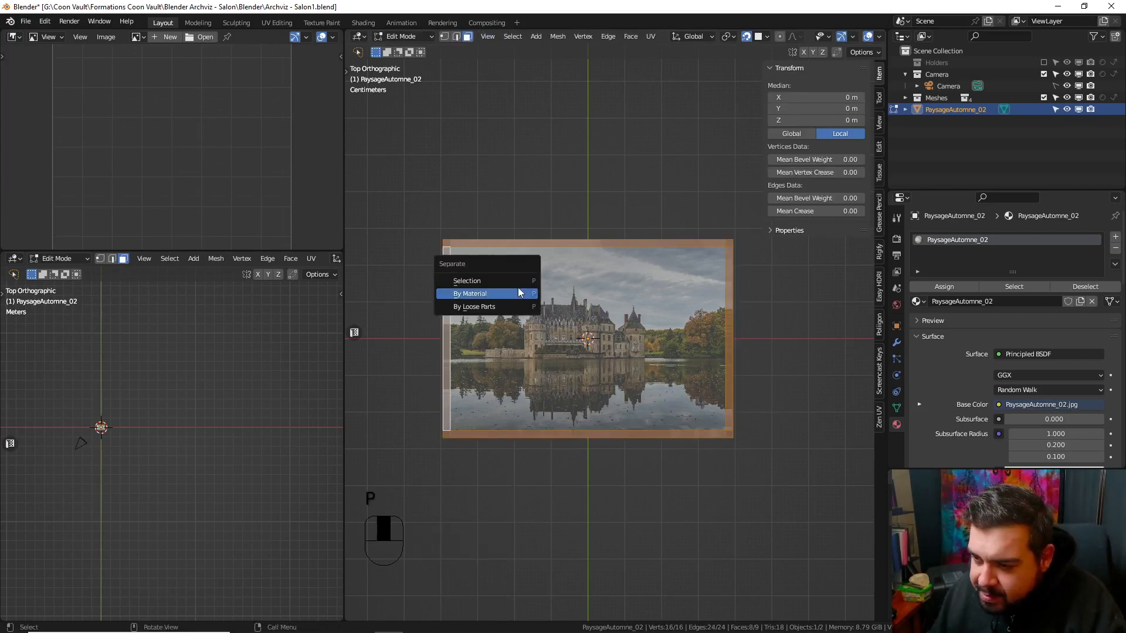
pyautogui.click(508, 273)
pyautogui.press('Tab')
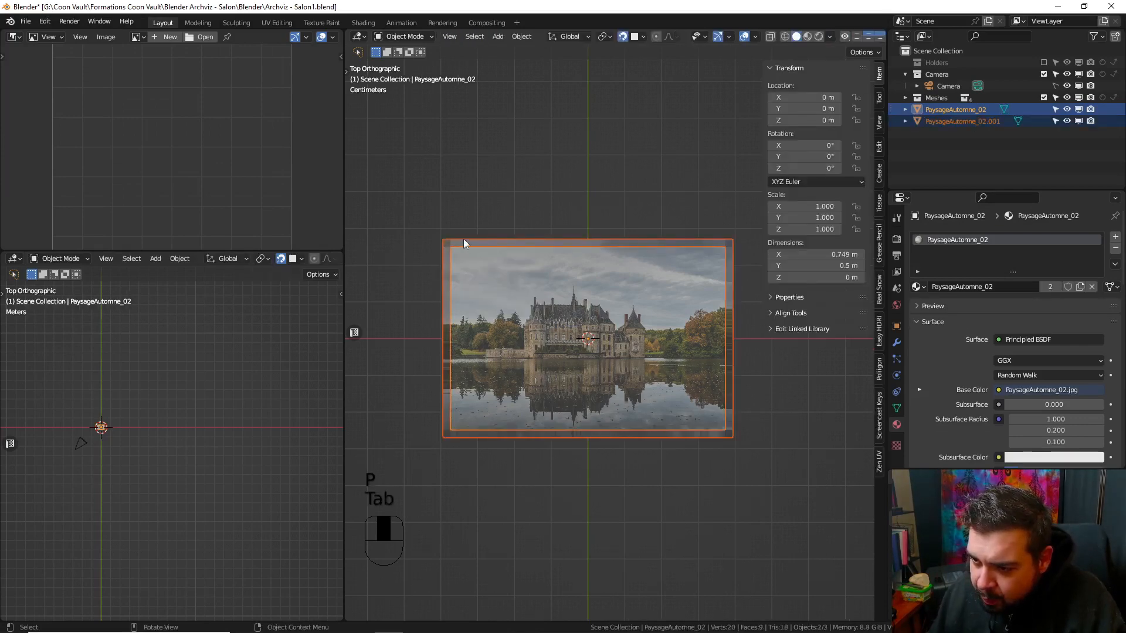
# - Remove the picture material from the separated frame and assign it the existing wood material M_BoisClair
pyautogui.click(533, 255)
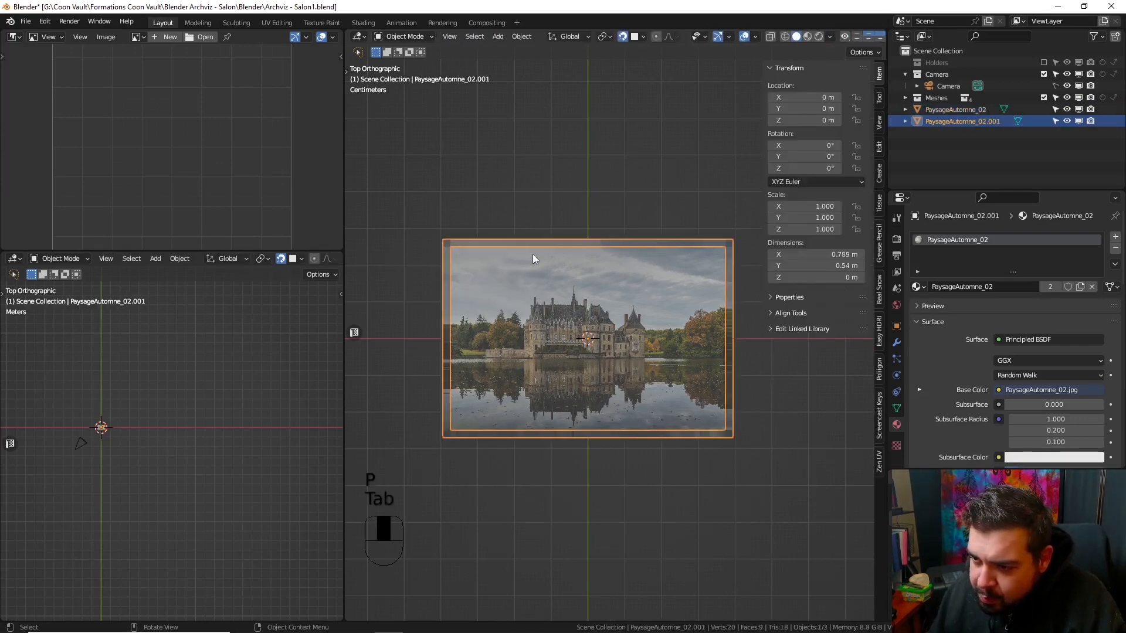
pyautogui.click(1116, 248)
pyautogui.click(918, 286)
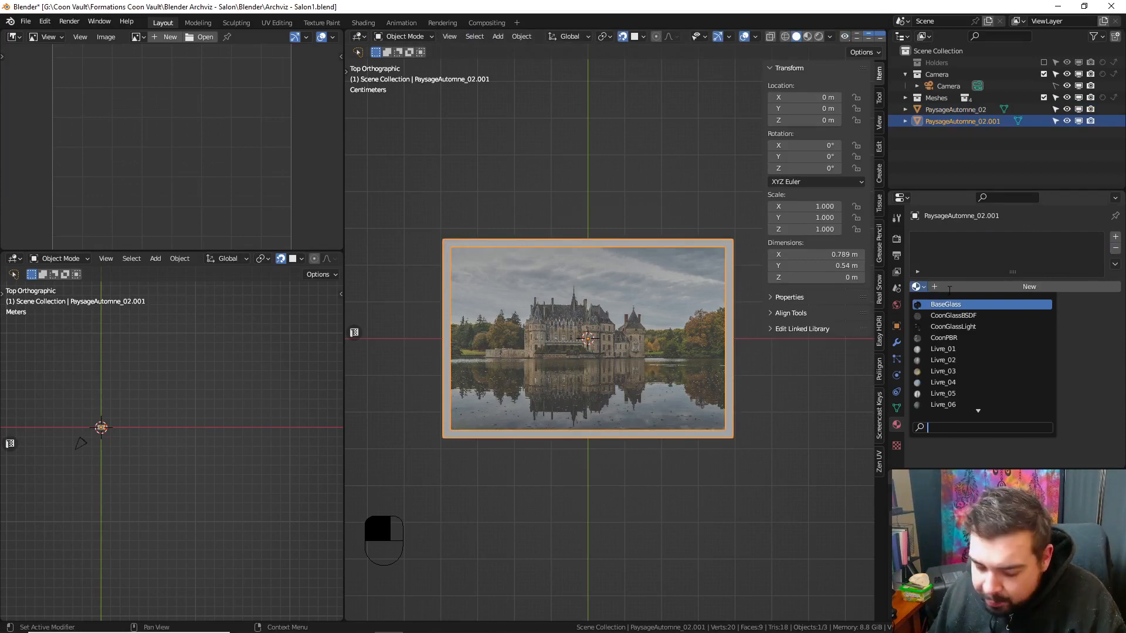
pyautogui.write('bois')
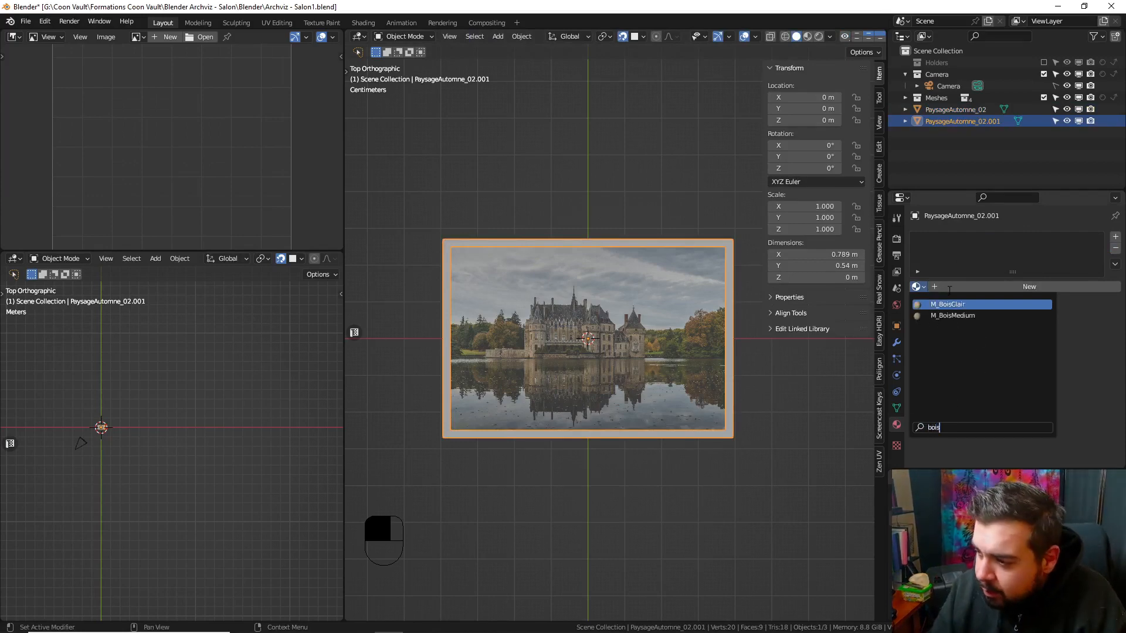
pyautogui.press('Return')
# - Add a Solidify modifier to the frame with a thickness of 0.02 m
pyautogui.keyDown('shift'); pyautogui.moveTo(564, 300); pyautogui.dragTo(683, 276, button='middle'); pyautogui.keyUp('shift')
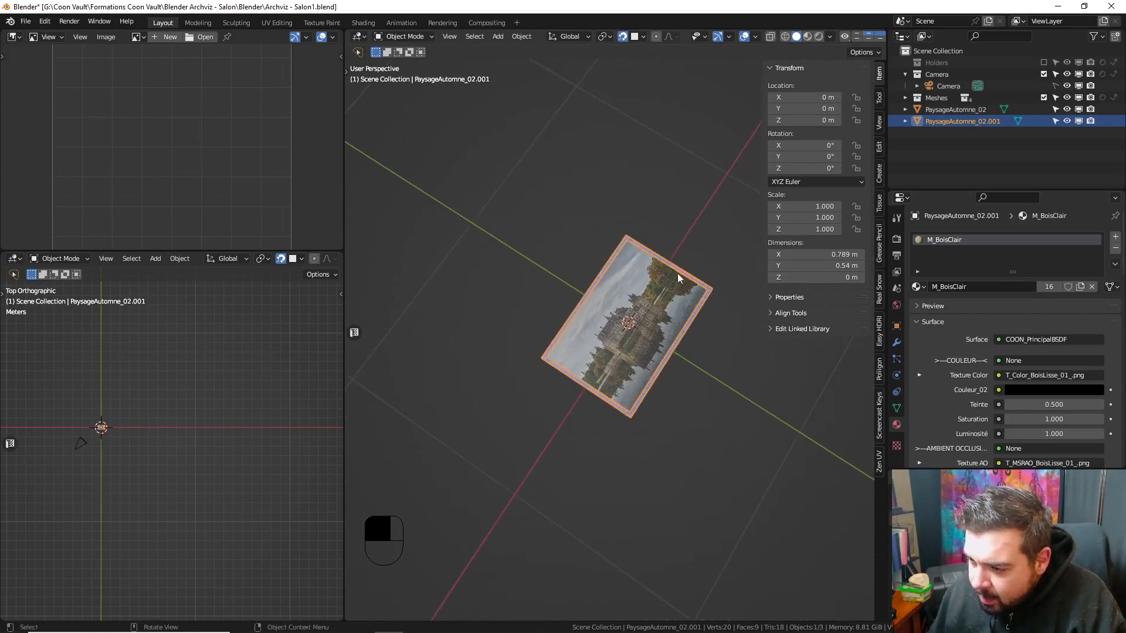
pyautogui.click(897, 342)
pyautogui.click(962, 237)
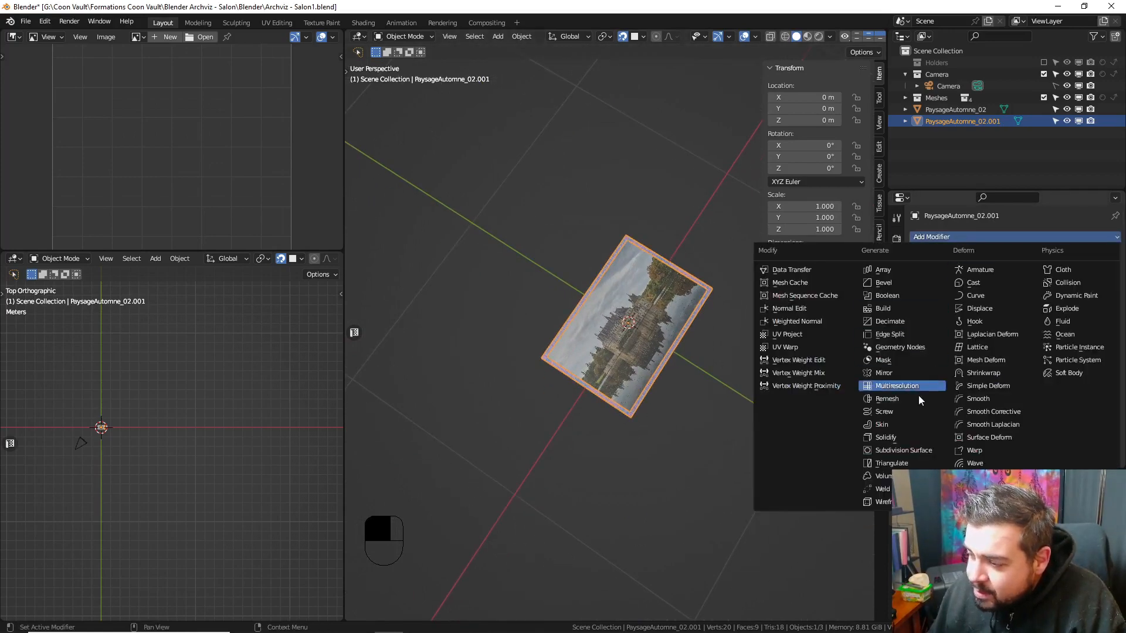
pyautogui.click(903, 441)
pyautogui.click(1029, 316)
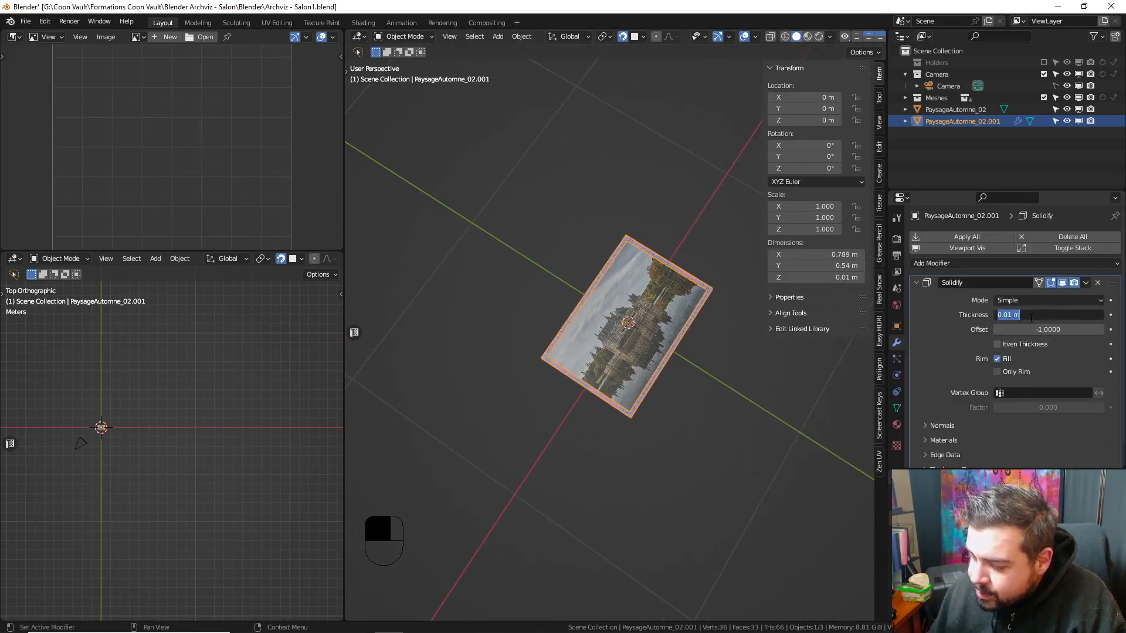
pyautogui.write('0.02')
pyautogui.press('Return')
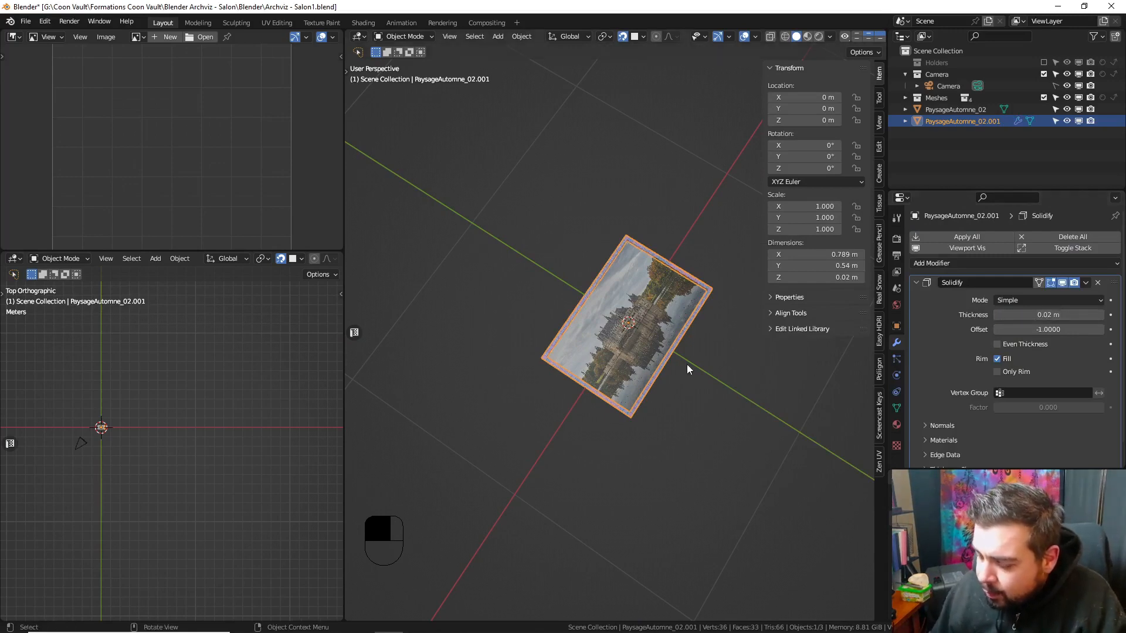
# - Enable Even Thickness on the frame's Solidify modifier and apply the modifier
pyautogui.press('KP_Decimal')
pyautogui.moveTo(689, 369)
pyautogui.mouseDown(button='middle')
pyautogui.moveTo(658, 322)
pyautogui.moveTo(643, 329)
pyautogui.moveTo(704, 329)
pyautogui.moveTo(621, 347)
pyautogui.moveTo(641, 340)
pyautogui.mouseUp(button='middle')
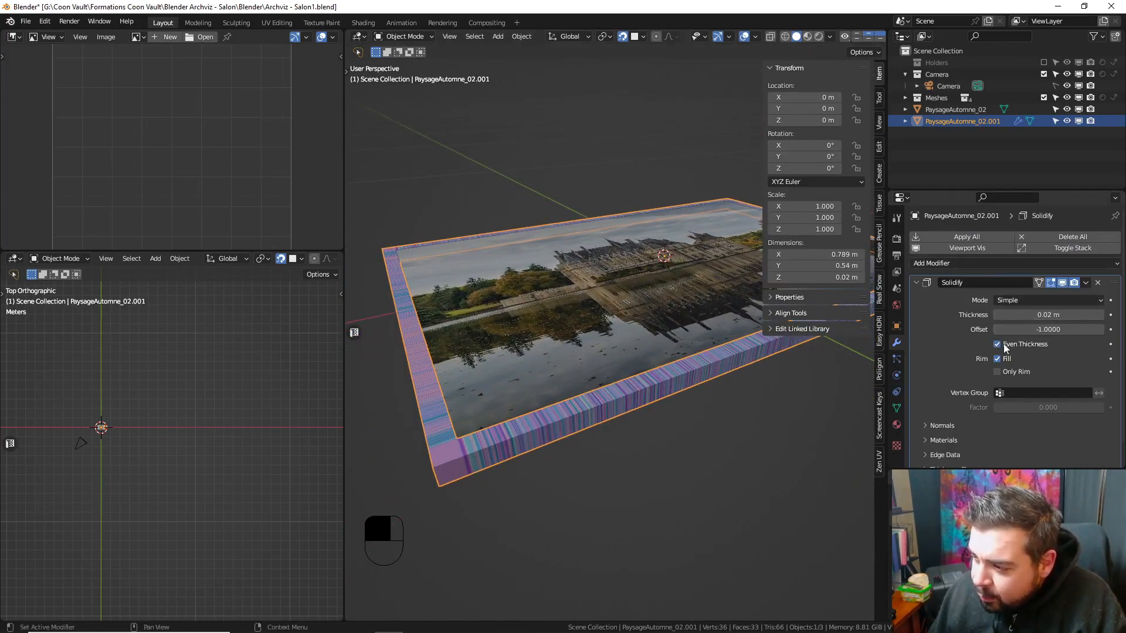
pyautogui.keyDown('ctrl'); pyautogui.moveTo(934, 318); pyautogui.dragTo(933, 318, button='middle'); pyautogui.keyUp('ctrl')
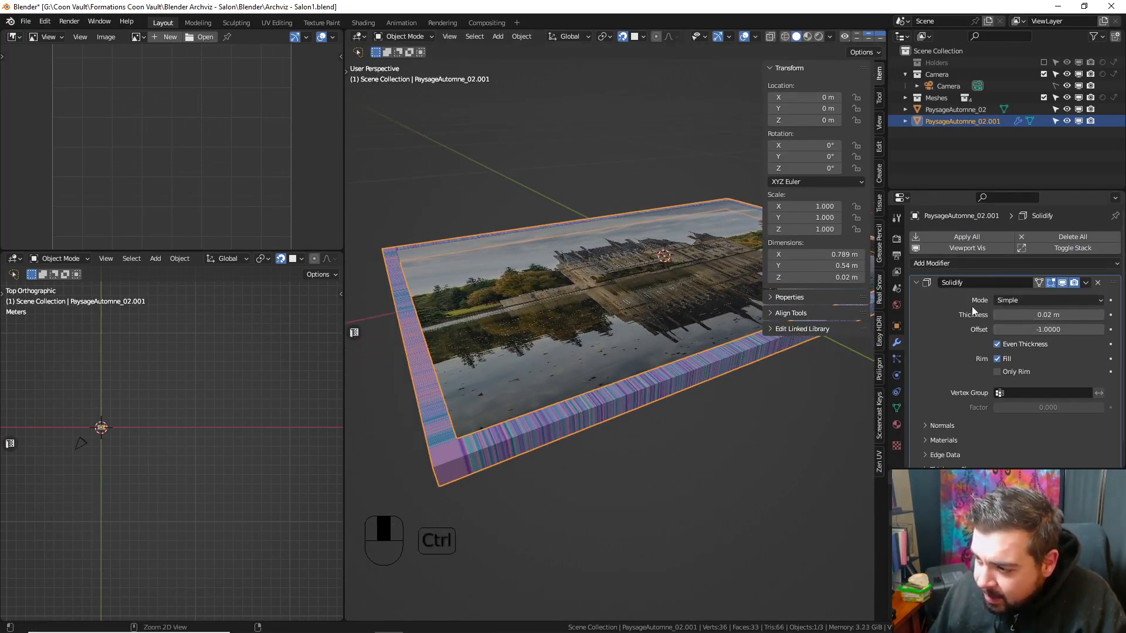
pyautogui.hotkey('ctrl', 'a')
# - In Edit Mode, separate the face loops of the frame's two long sides from the rest of the frame
pyautogui.press('Tab')
pyautogui.press('a')
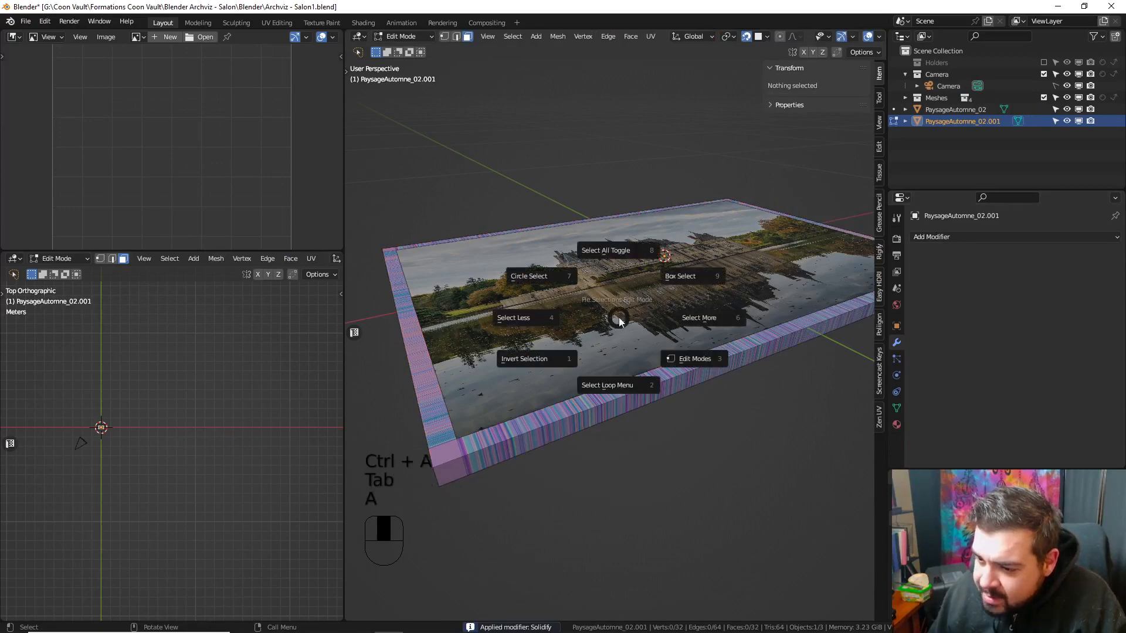
pyautogui.press('a')
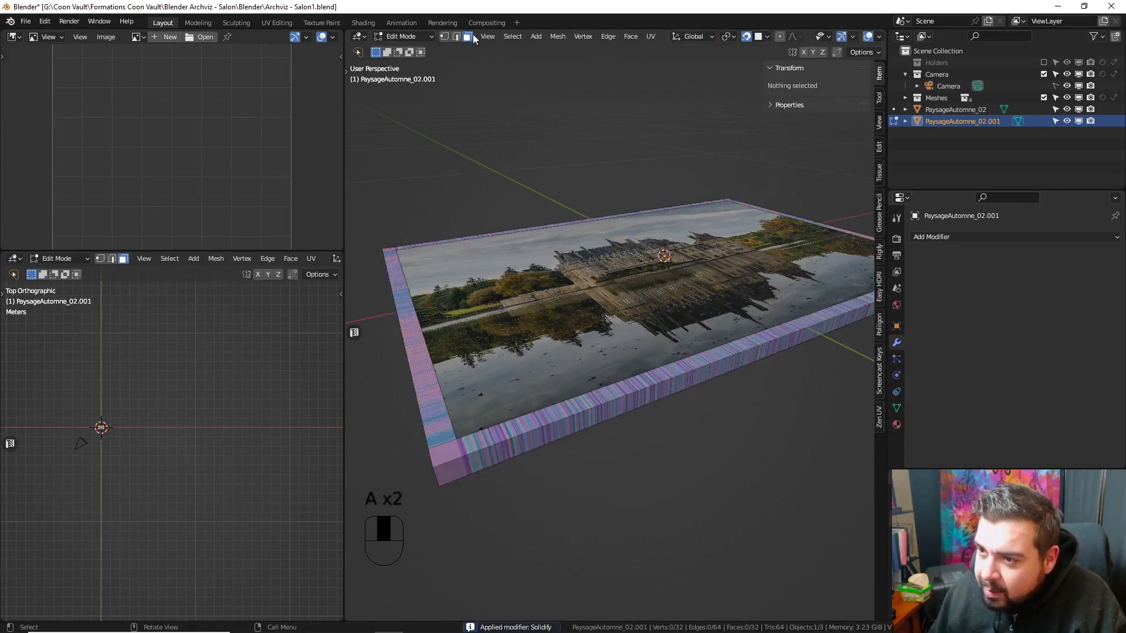
pyautogui.keyDown('alt'); pyautogui.keyDown('shift'); pyautogui.click(674, 352); pyautogui.keyUp('shift'); pyautogui.keyUp('alt')
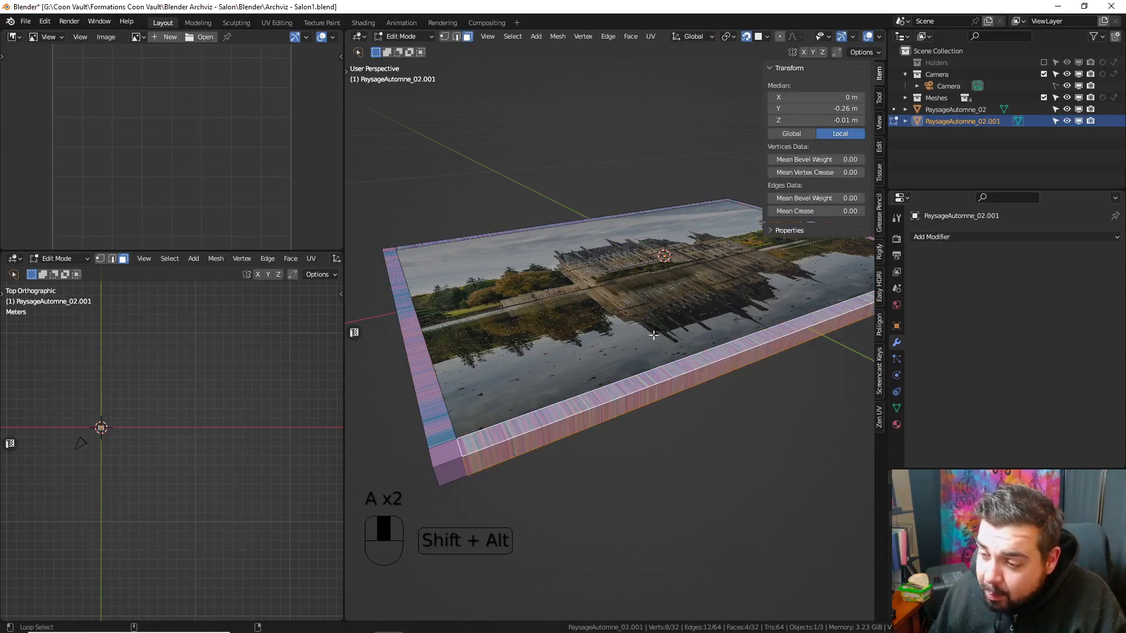
pyautogui.keyDown('alt'); pyautogui.keyDown('shift'); pyautogui.click(533, 228); pyautogui.keyUp('shift'); pyautogui.keyUp('alt')
pyautogui.moveTo(535, 229); pyautogui.dragTo(627, 292, button='middle')
pyautogui.press('p')
pyautogui.click(626, 291)
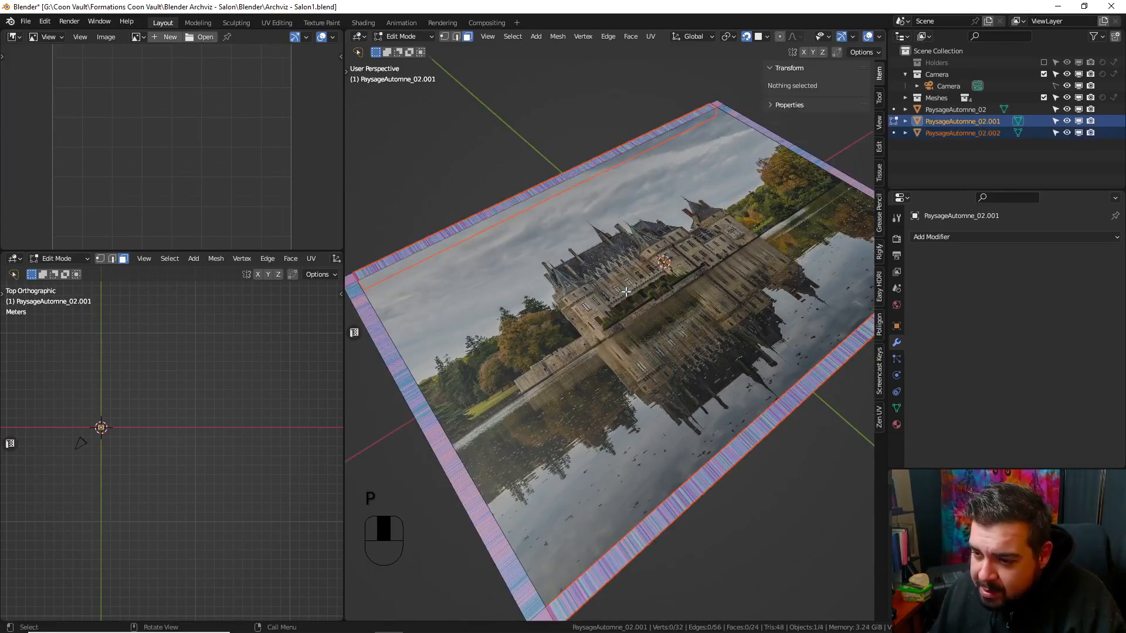
# - Join the two separated frame parts into one object and fill all the holes in its mesh
pyautogui.press('Tab')
pyautogui.press('ctrl')
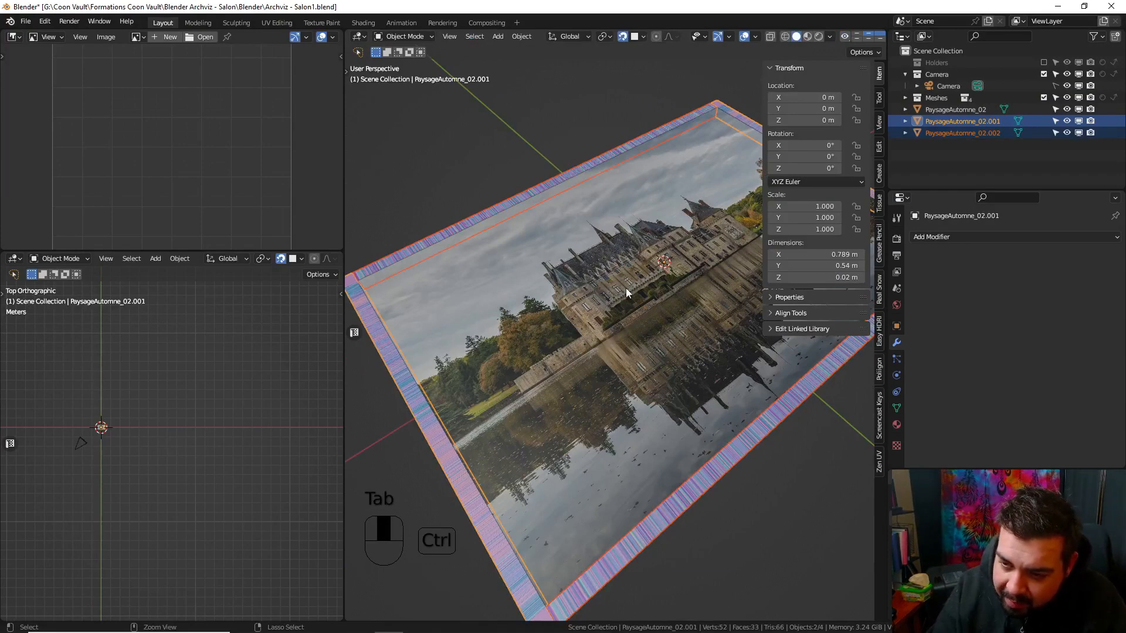
pyautogui.hotkey('ctrl', 'j')
pyautogui.press('Tab')
pyautogui.press('a')
pyautogui.press('q')
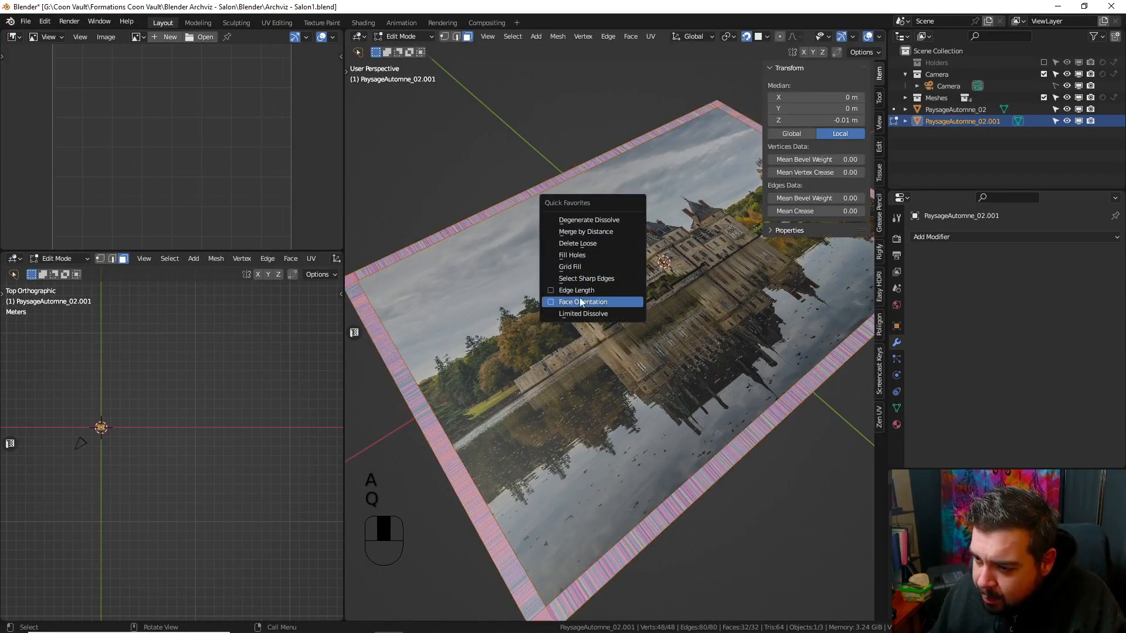
pyautogui.click(587, 255)
pyautogui.press('Tab')
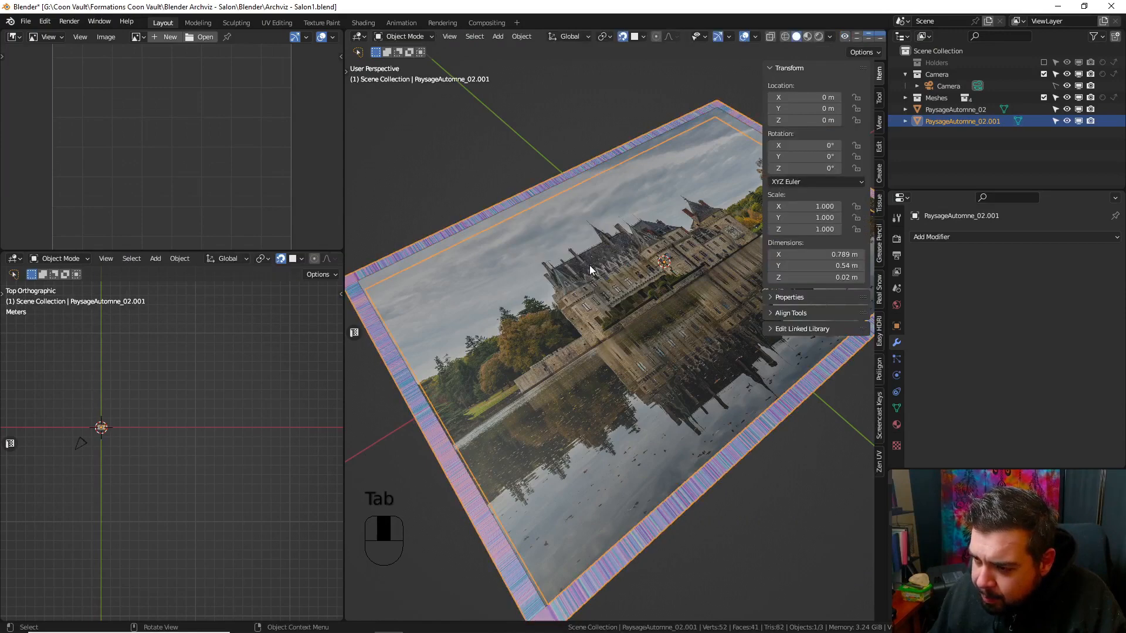
# - Add a Bevel modifier to the frame with an amount of 0.02/88 m (0.000227 m) and 2 segments
pyautogui.click(1015, 238)
pyautogui.click(901, 283)
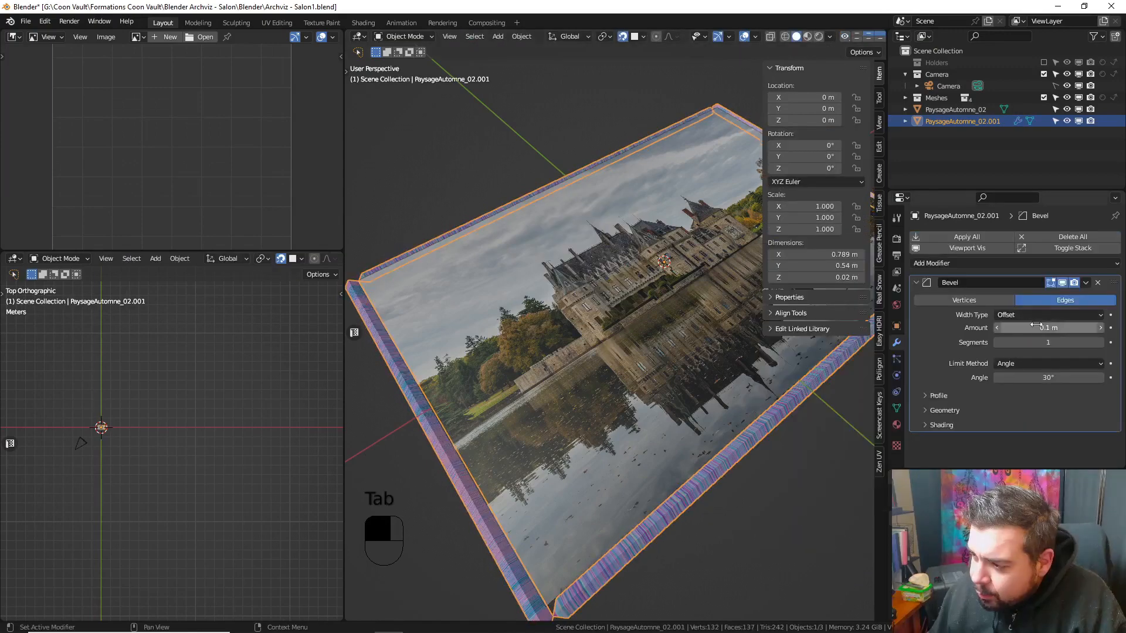
pyautogui.click(1035, 327)
pyautogui.write('0.0')
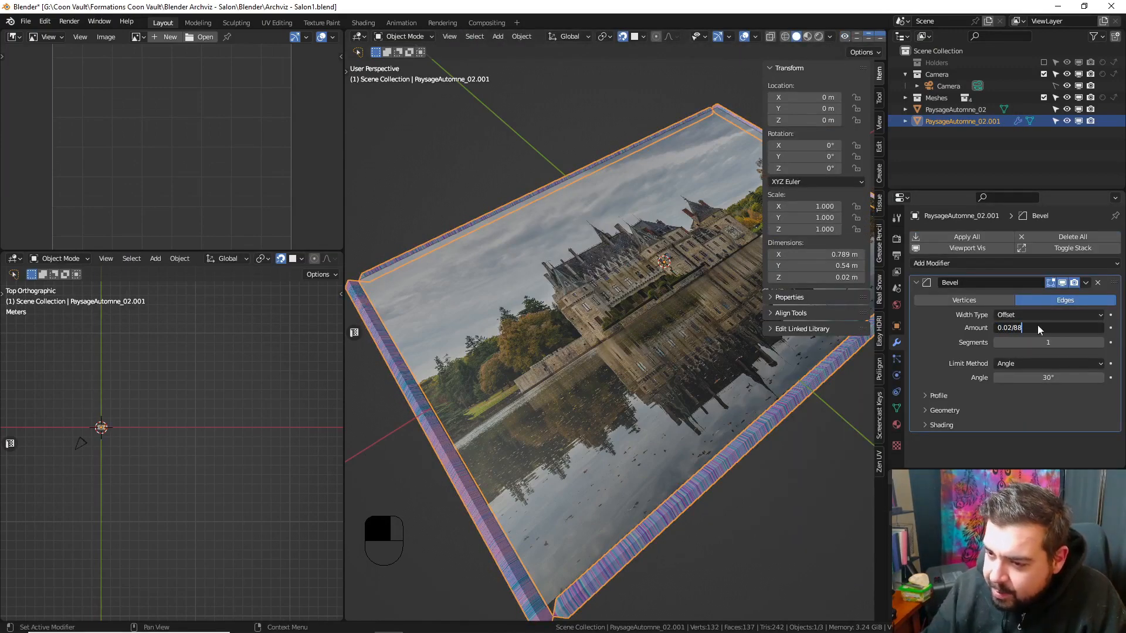
pyautogui.write('2/88')
pyautogui.press('Return')
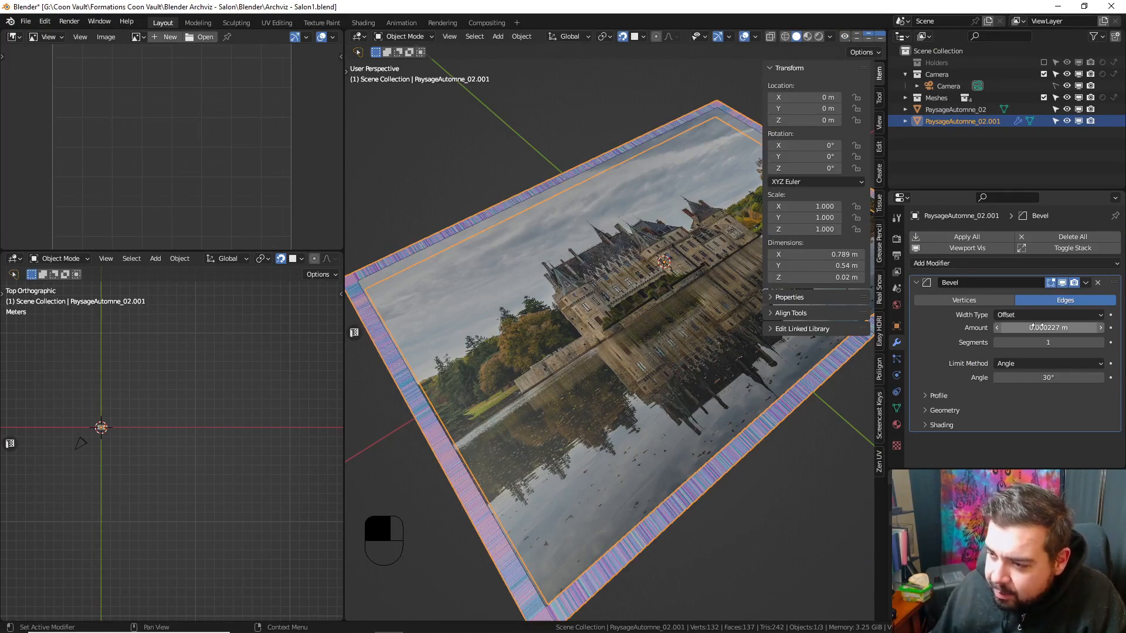
pyautogui.click(1100, 342)
# - Add a Weighted Normal modifier with a weight of 100 to the frame and switch the viewport to Material Preview shading
pyautogui.keyDown('shift'); pyautogui.moveTo(641, 322); pyautogui.dragTo(709, 314, button='middle'); pyautogui.keyUp('shift')
pyautogui.press('q')
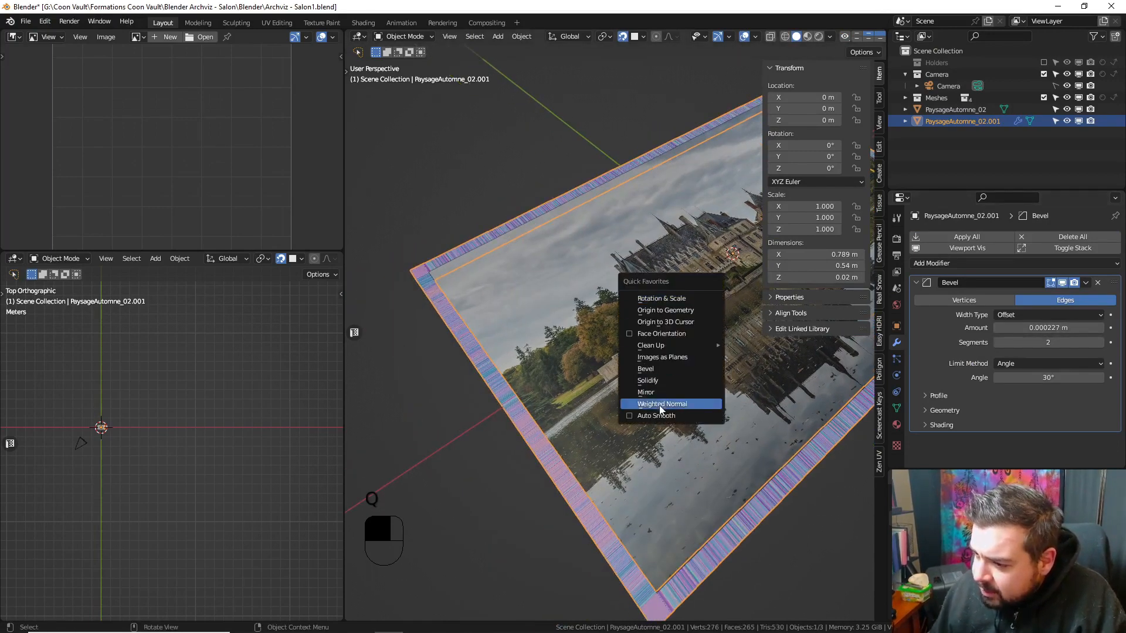
pyautogui.press('q')
pyautogui.click(642, 398)
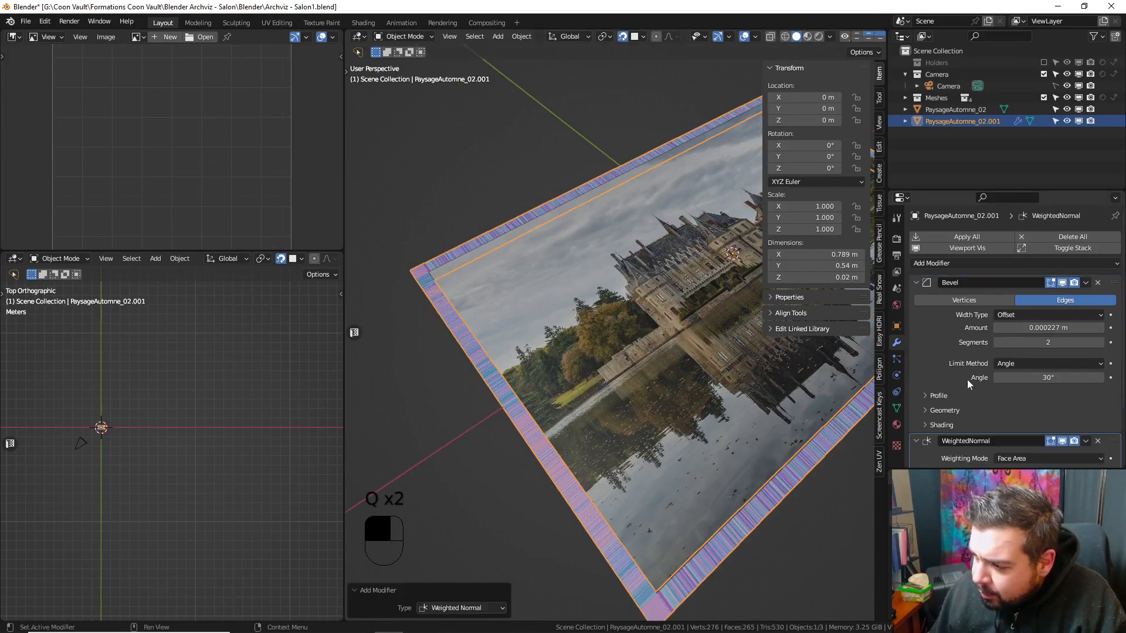
pyautogui.scroll(-2, 997, 384)
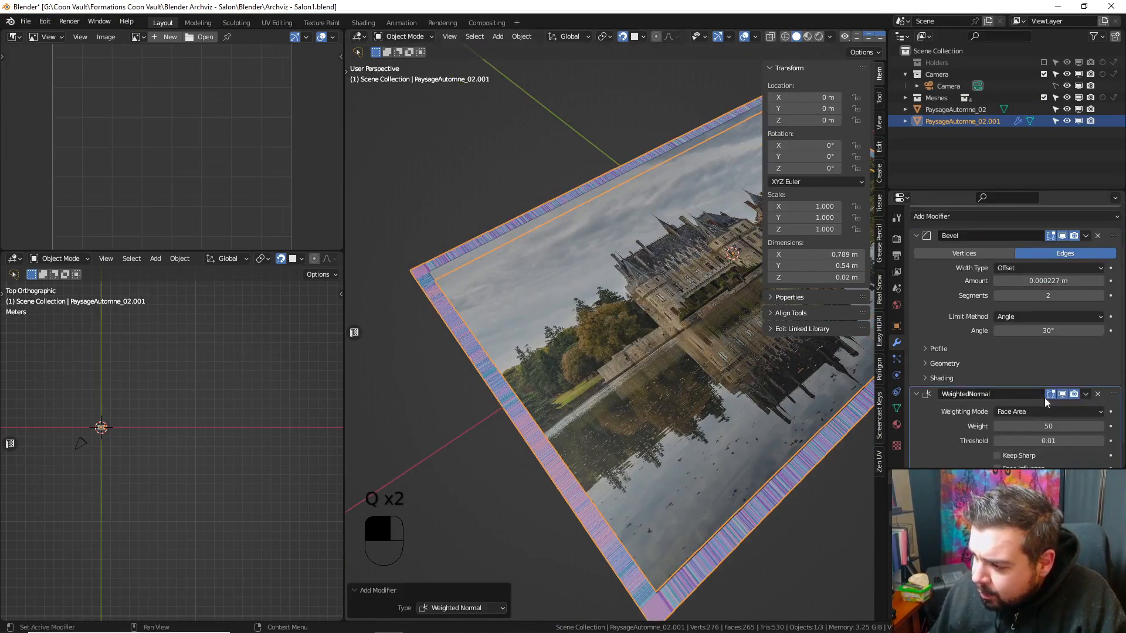
pyautogui.click(809, 38)
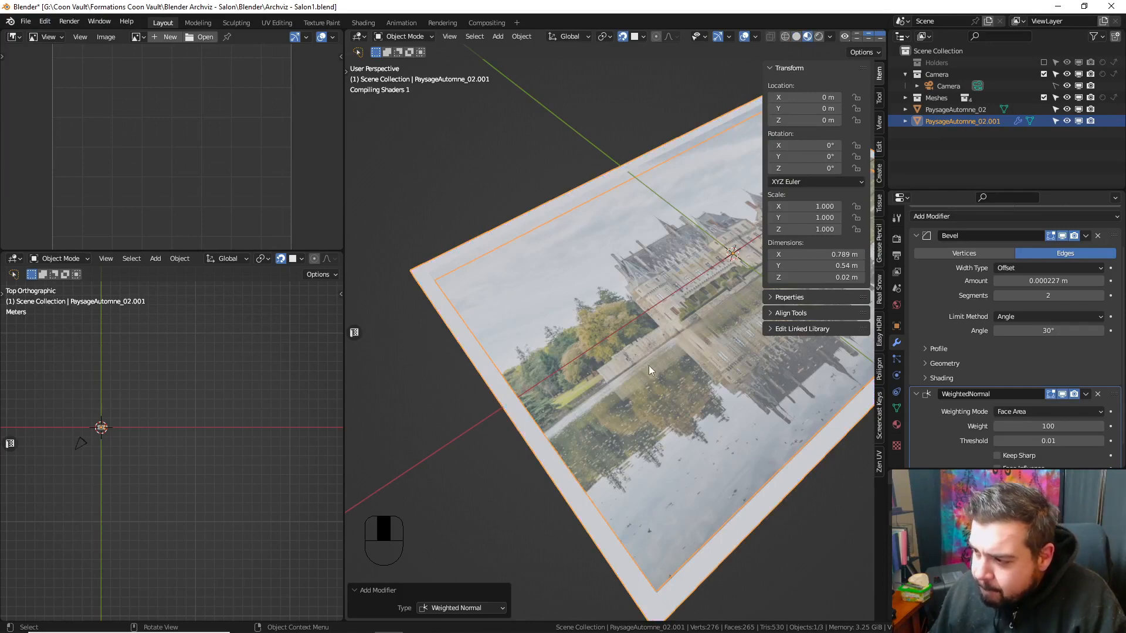
pyautogui.scroll(-2, 639, 370)
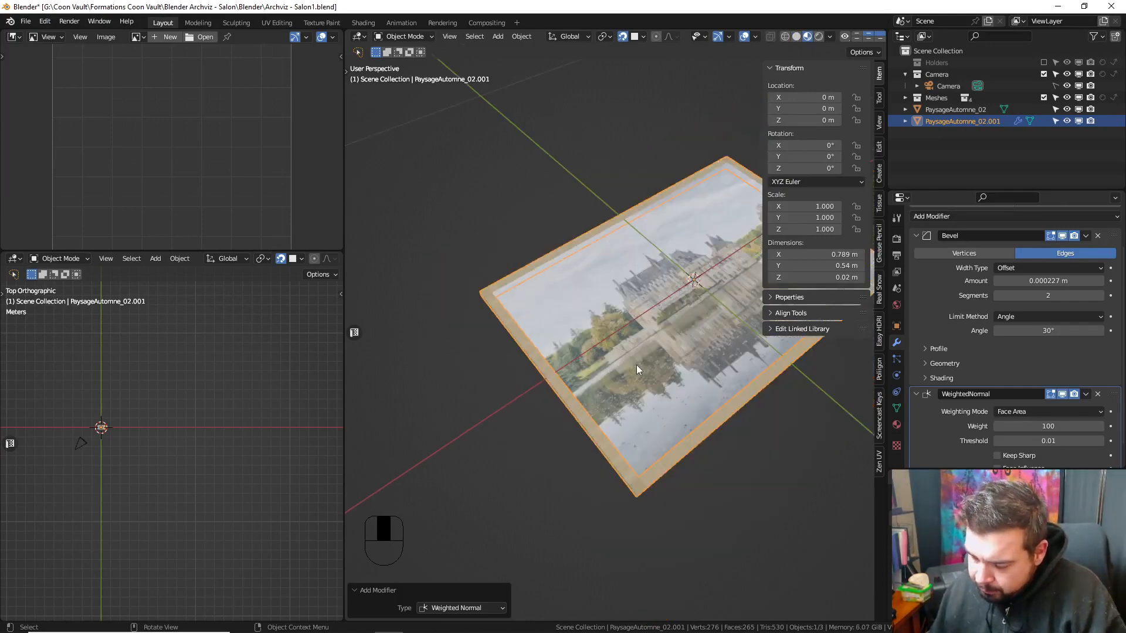
pyautogui.moveTo(637, 369); pyautogui.dragTo(603, 372, button='middle')
# - In Edit Mode, select the whole frame mesh and run Limited Dissolve on it
pyautogui.press('Tab')
pyautogui.press('a')
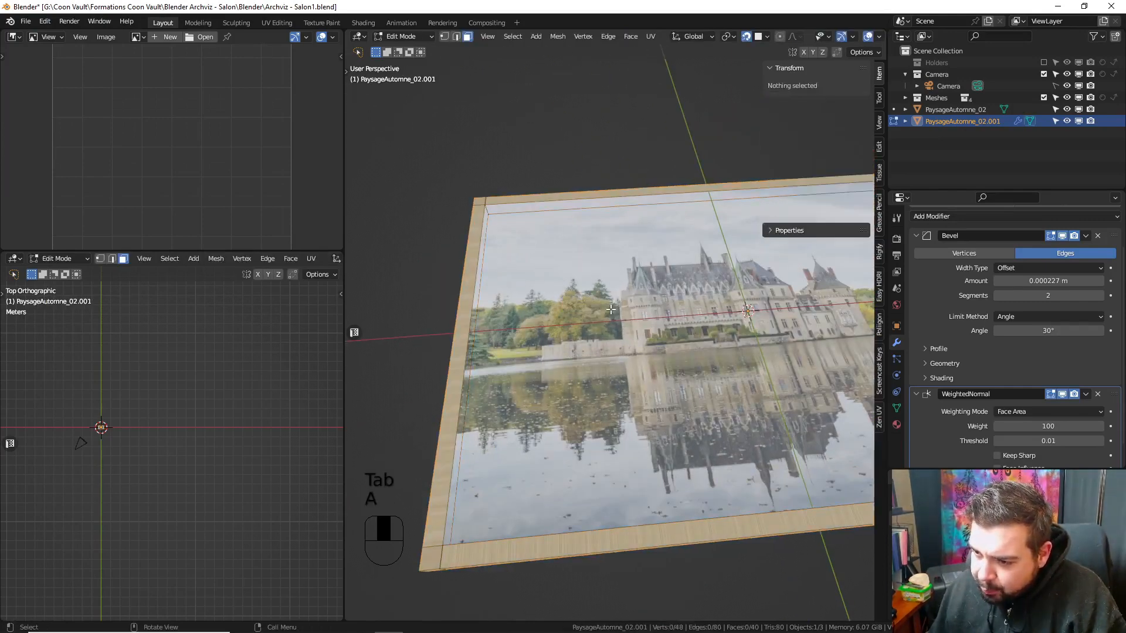
pyautogui.press('a')
pyautogui.press('q')
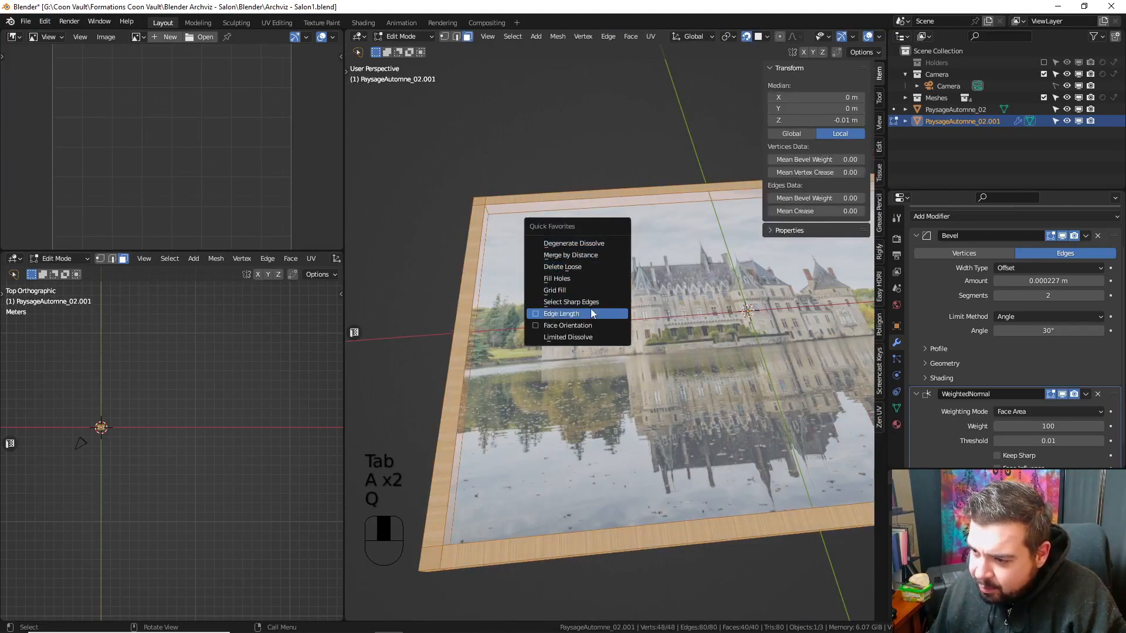
pyautogui.click(588, 337)
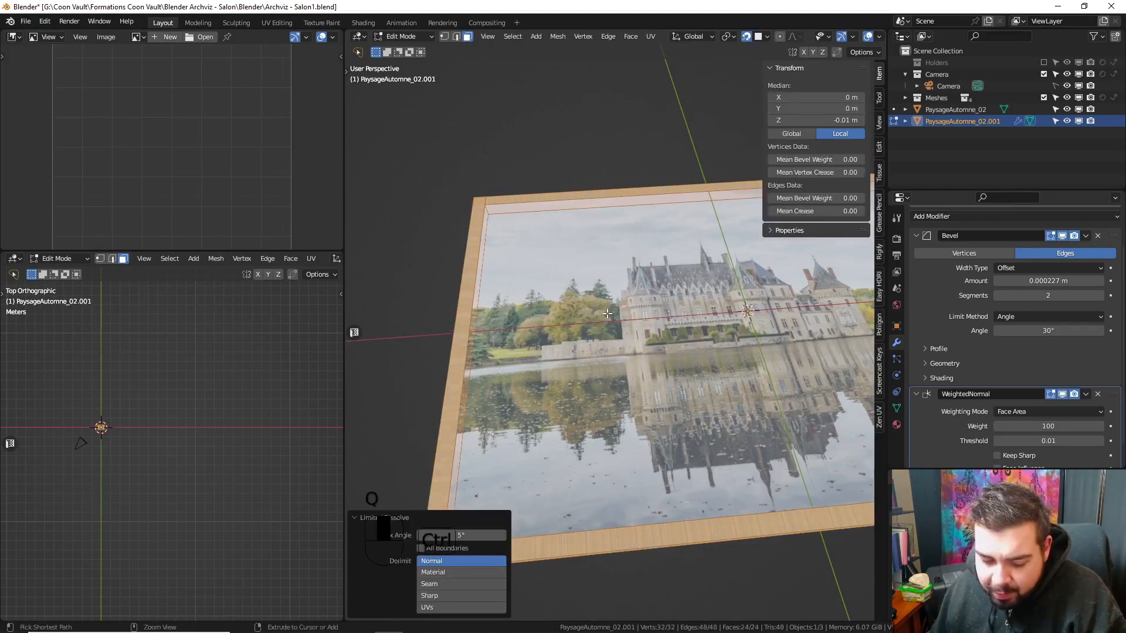
# - Mark all of the frame's edges as seams, unwrap the mesh and return to Object Mode
pyautogui.hotkey('ctrl', 'e')
pyautogui.click(554, 526)
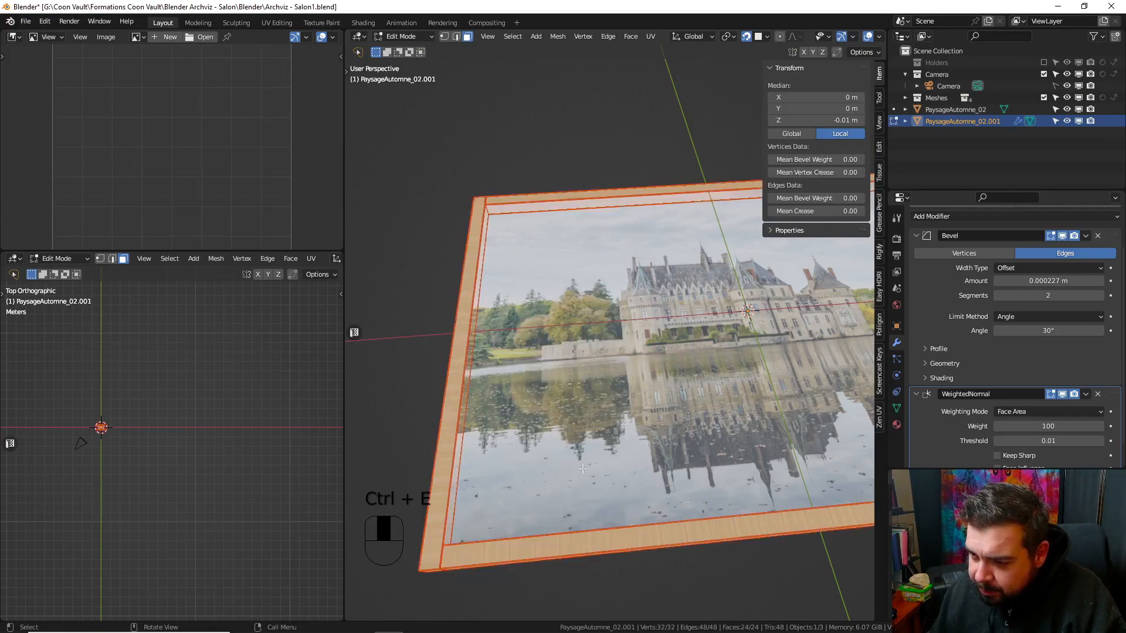
pyautogui.press('u')
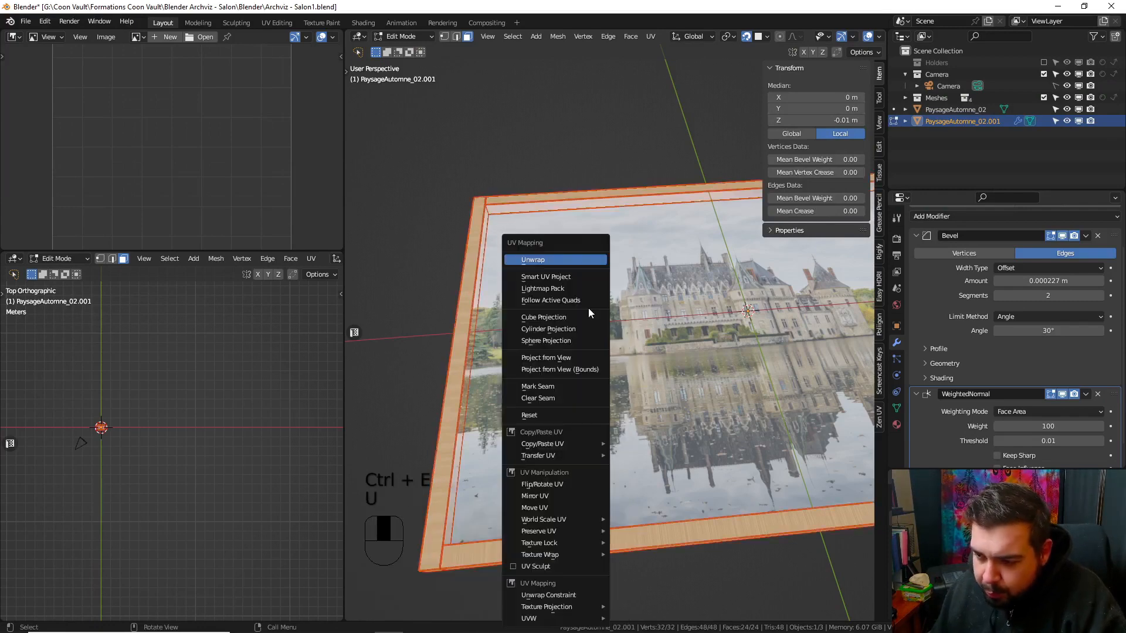
pyautogui.click(555, 259)
pyautogui.press('Tab')
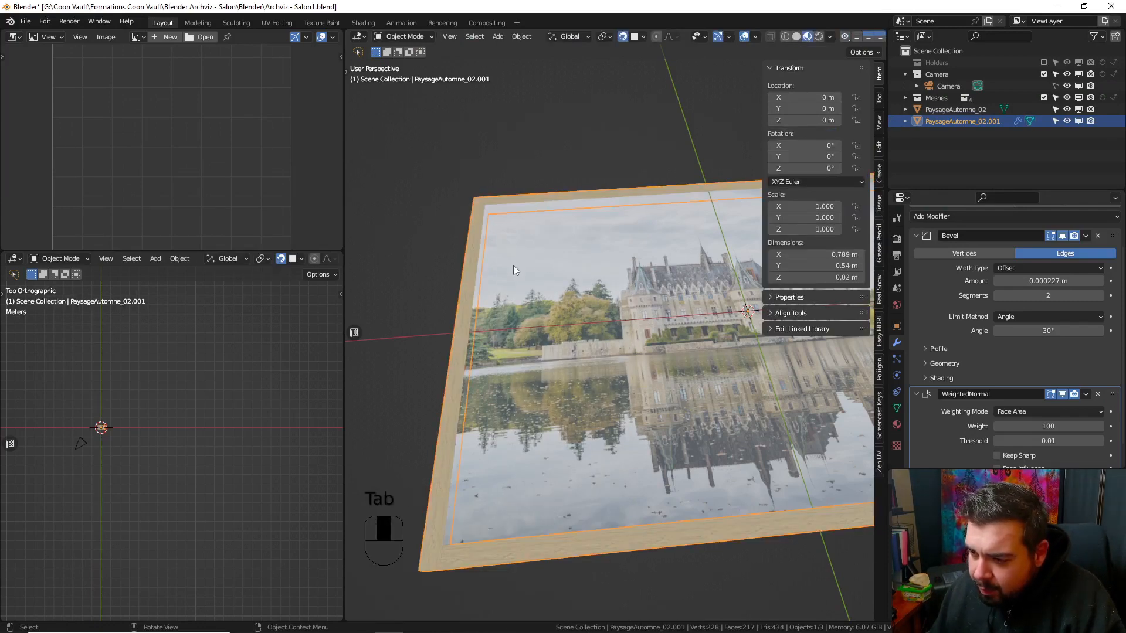
# - Move the castle picture plane by -0.02 m along the Z axis, to the back of the frame
pyautogui.moveTo(514, 270)
pyautogui.keyDown('shift'); pyautogui.mouseDown(button='middle')
pyautogui.moveTo(578, 206)
pyautogui.moveTo(643, 372)
pyautogui.moveTo(611, 354)
pyautogui.moveTo(537, 367)
pyautogui.moveTo(511, 357)
pyautogui.mouseUp(button='middle'); pyautogui.keyUp('shift')
pyautogui.click(550, 350)
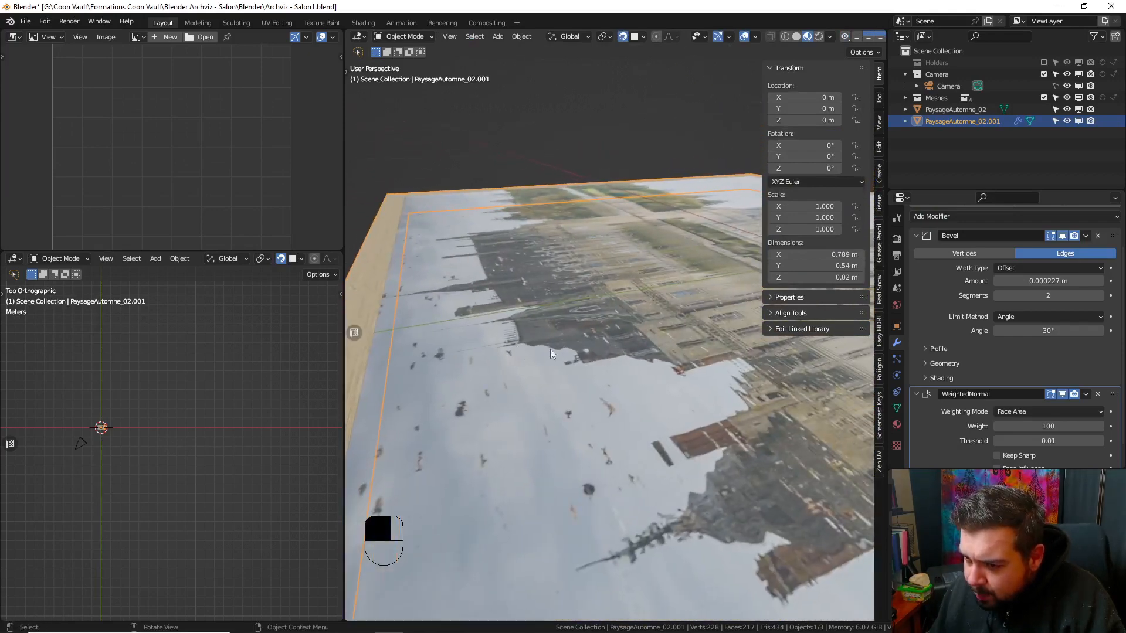
pyautogui.press('g')
pyautogui.middleClick(570, 354)
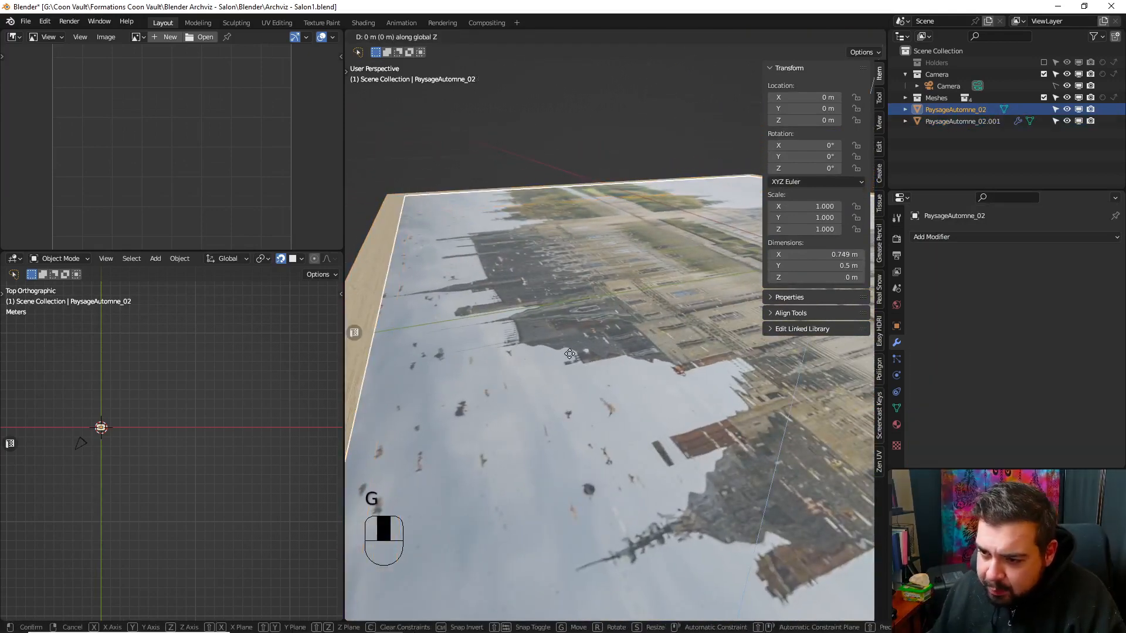
pyautogui.write('0.0-')
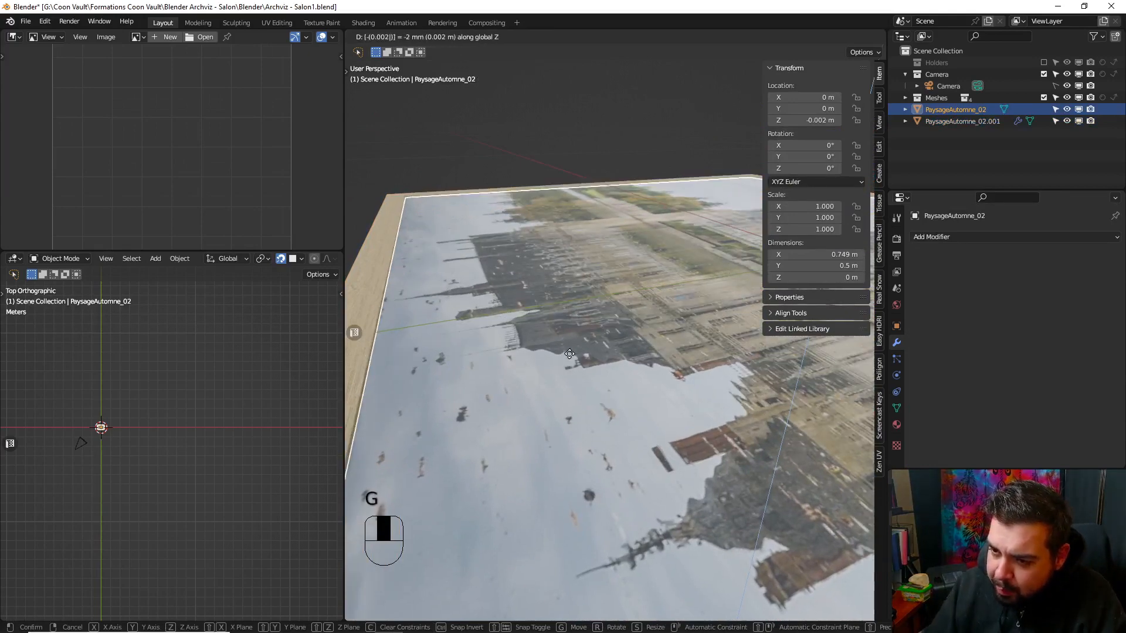
pyautogui.write('2')
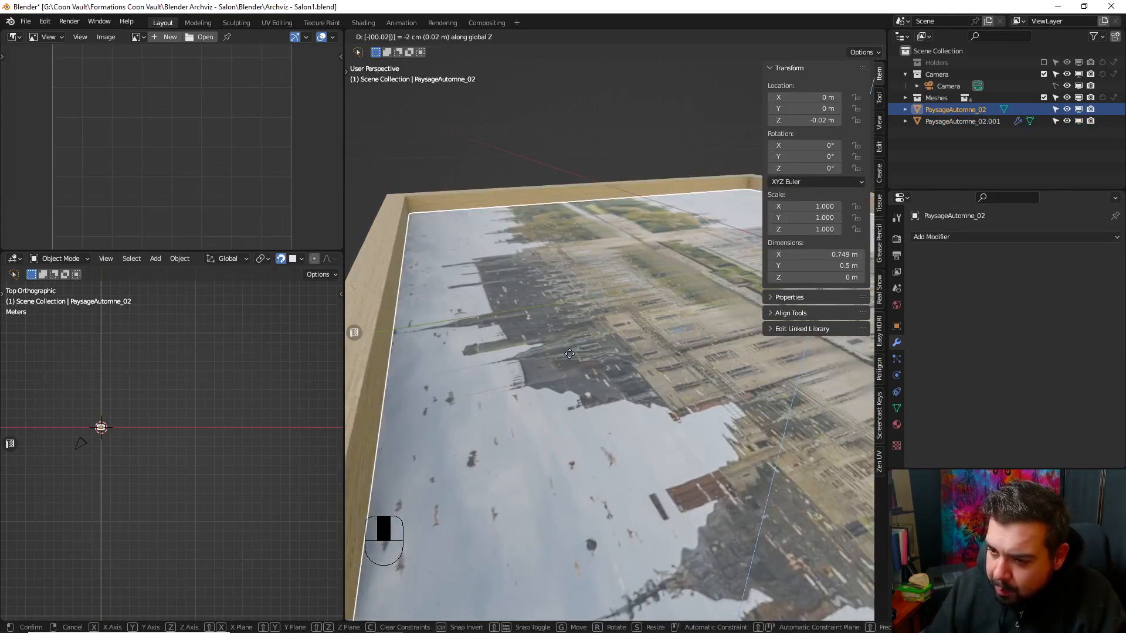
pyautogui.press('Return')
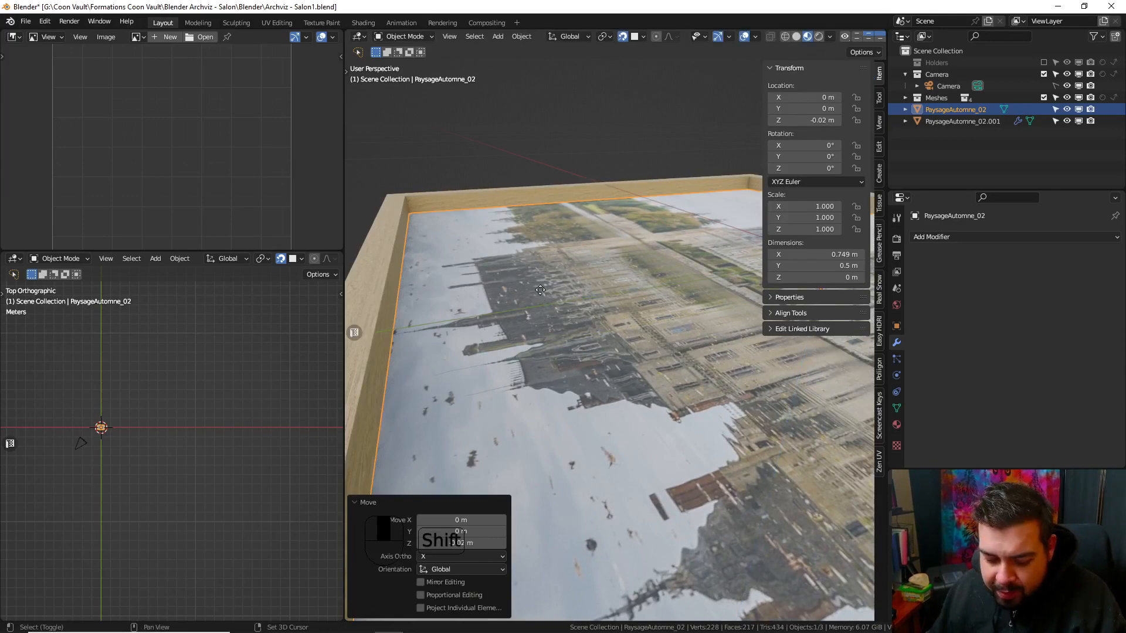
# - Duplicate the picture plane and move the copy up 0.01 m along the Z axis
pyautogui.hotkey('shift', 'd')
pyautogui.write('z0.01')
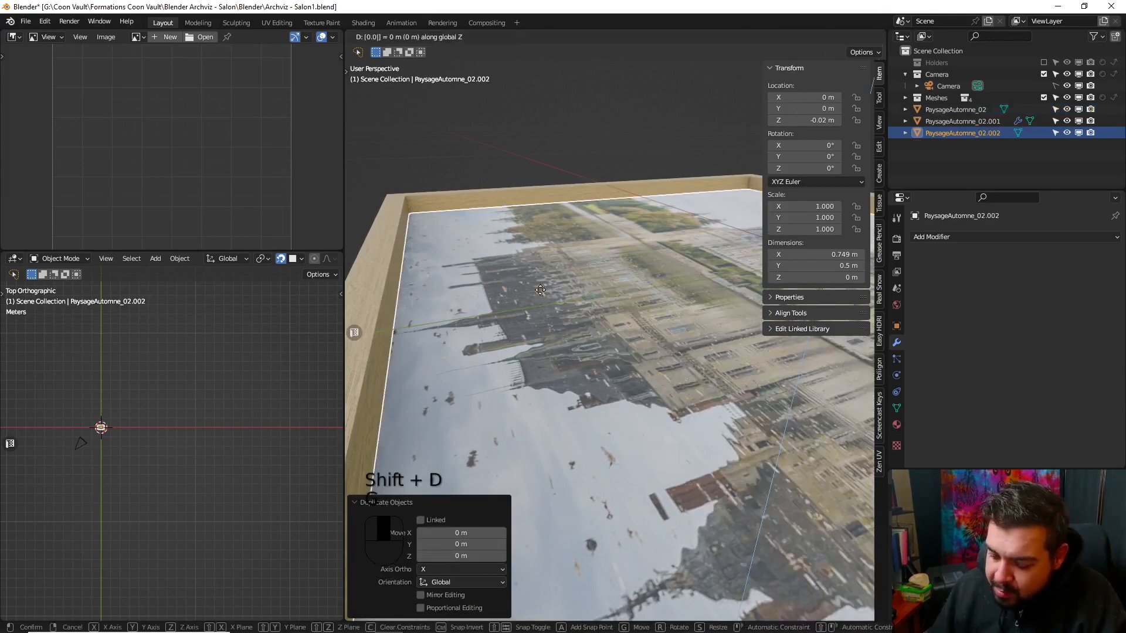
pyautogui.press('Return')
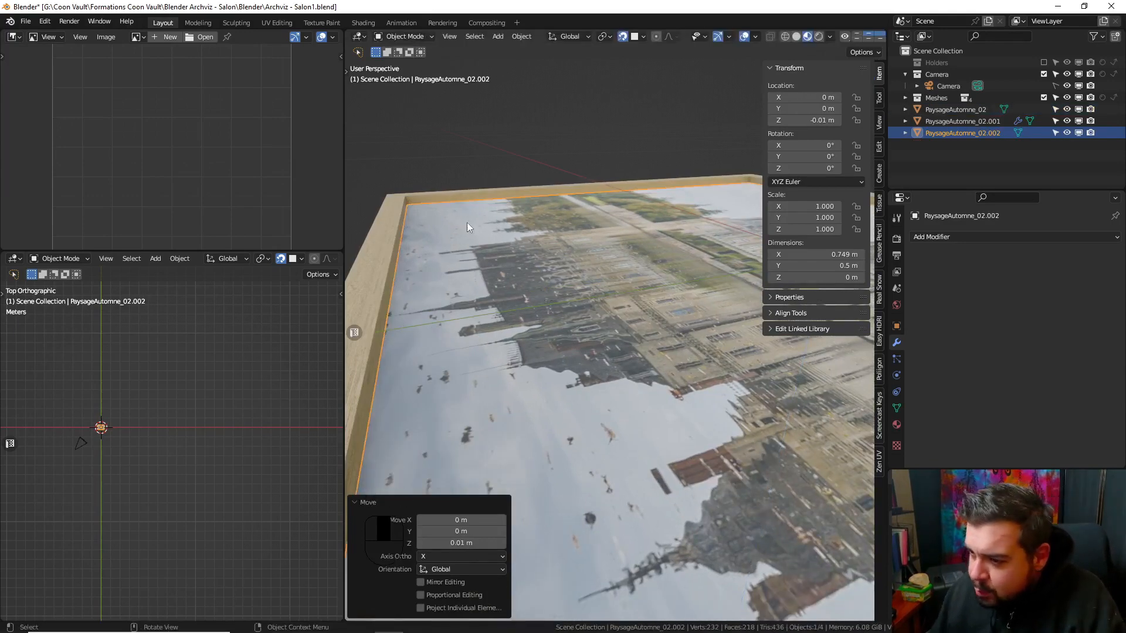
# - Assign the existing glass material CoonGlassBSDF to the duplicated plane in place of the picture material
pyautogui.click(896, 424)
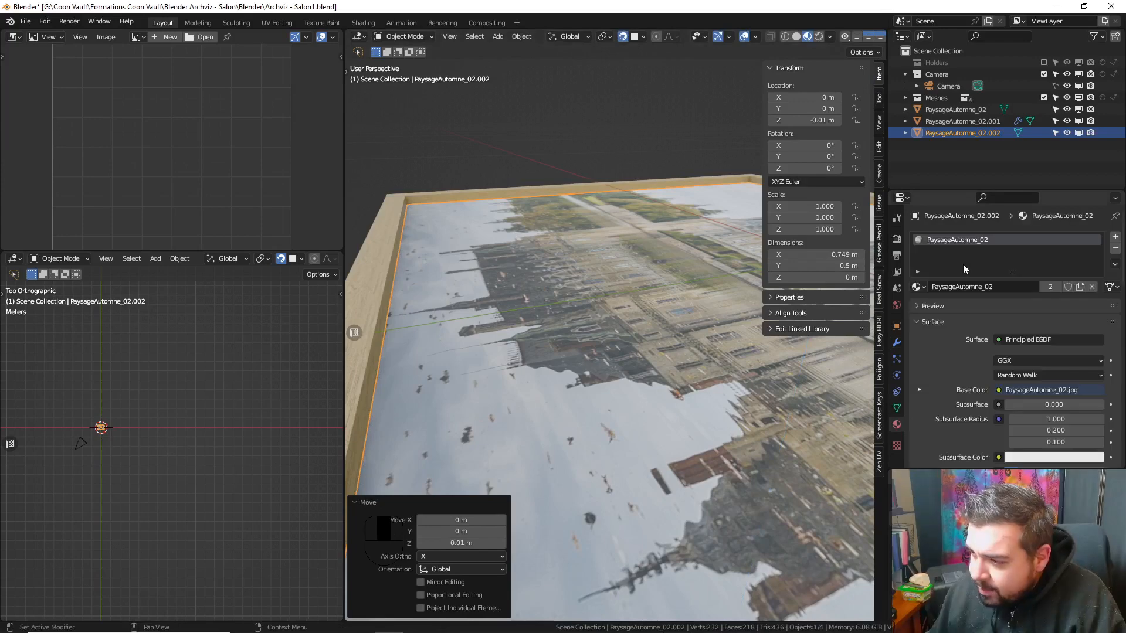
pyautogui.click(916, 287)
pyautogui.write('coo')
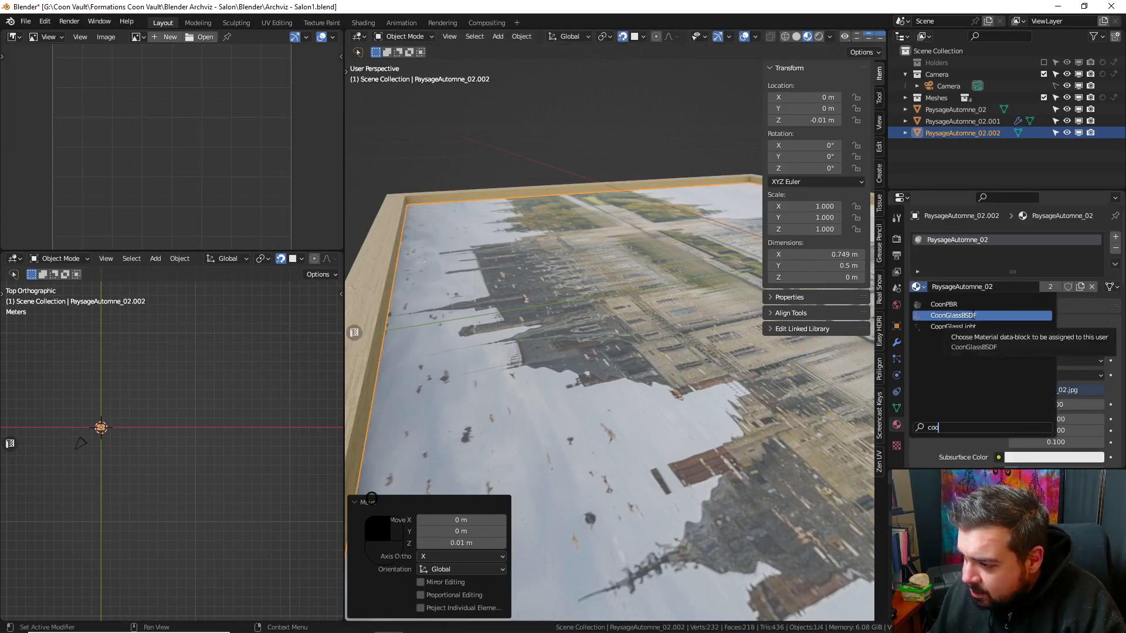
pyautogui.click(972, 317)
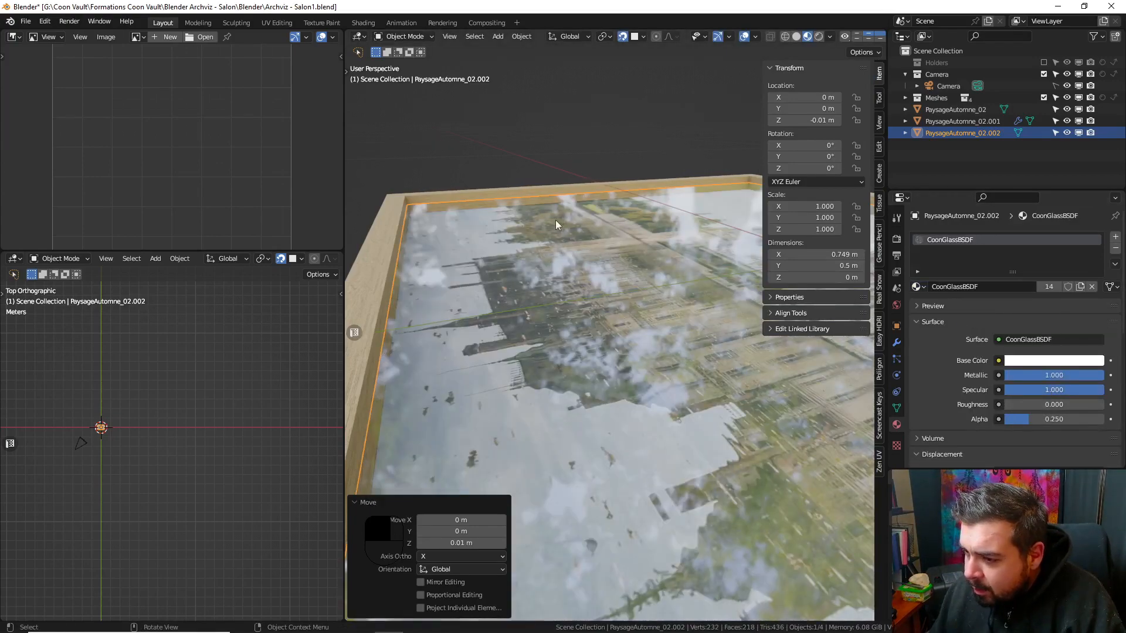
pyautogui.moveTo(554, 220)
pyautogui.mouseDown(button='middle')
pyautogui.moveTo(597, 269)
pyautogui.moveTo(572, 206)
pyautogui.mouseUp(button='middle')
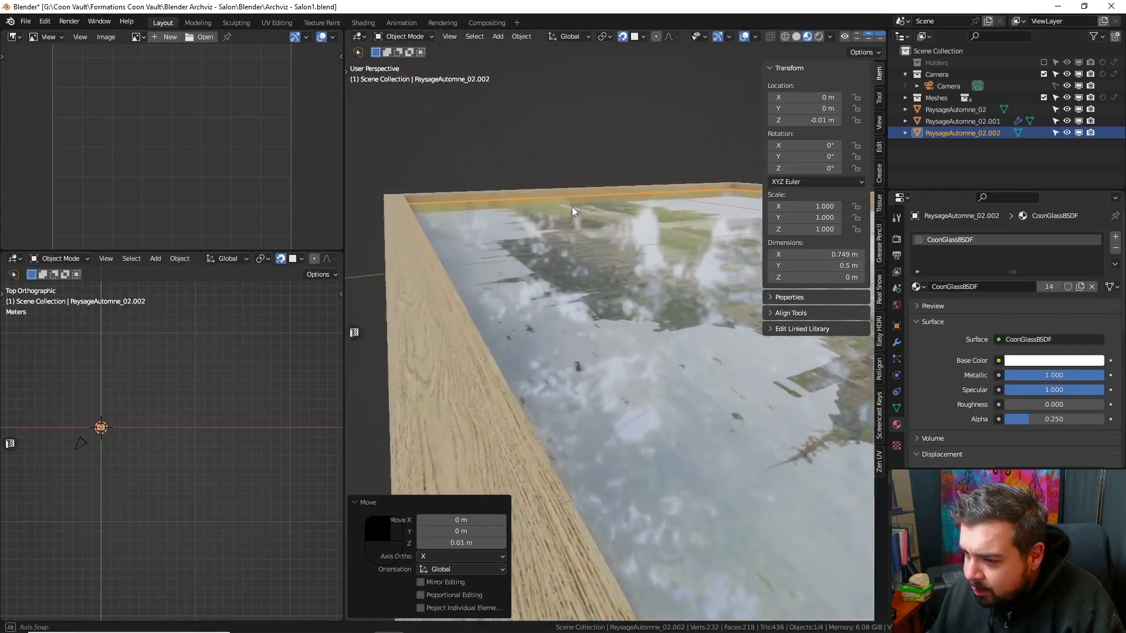
# - Add a Solidify modifier with a thickness of 0.002 m to the glass pane and apply it
pyautogui.click(897, 343)
pyautogui.click(931, 240)
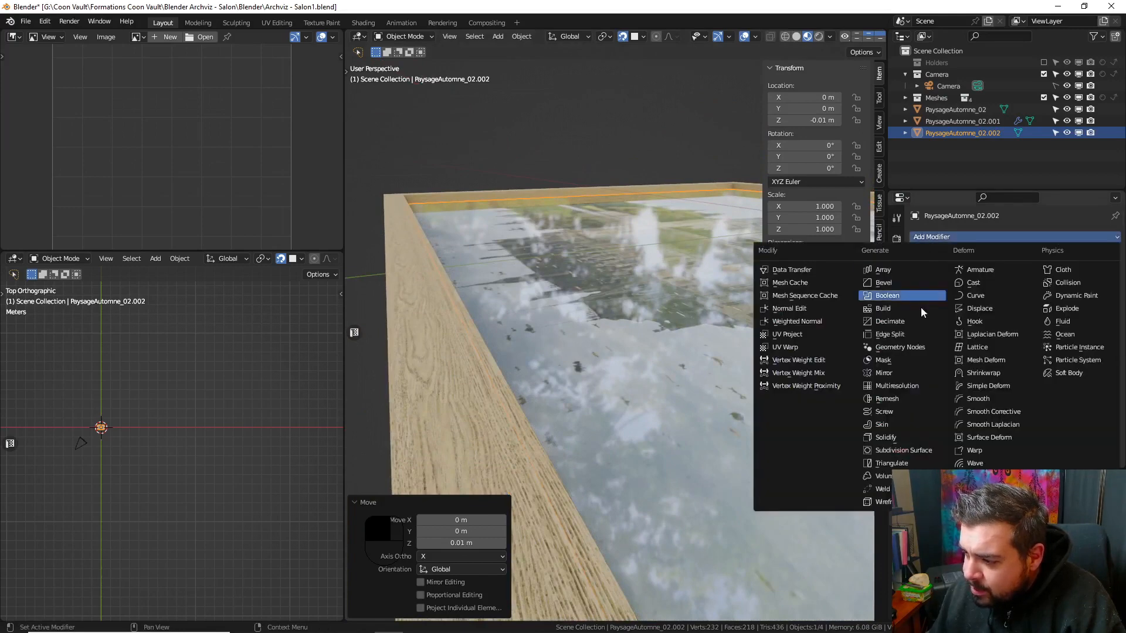
pyautogui.click(895, 437)
pyautogui.click(1048, 315)
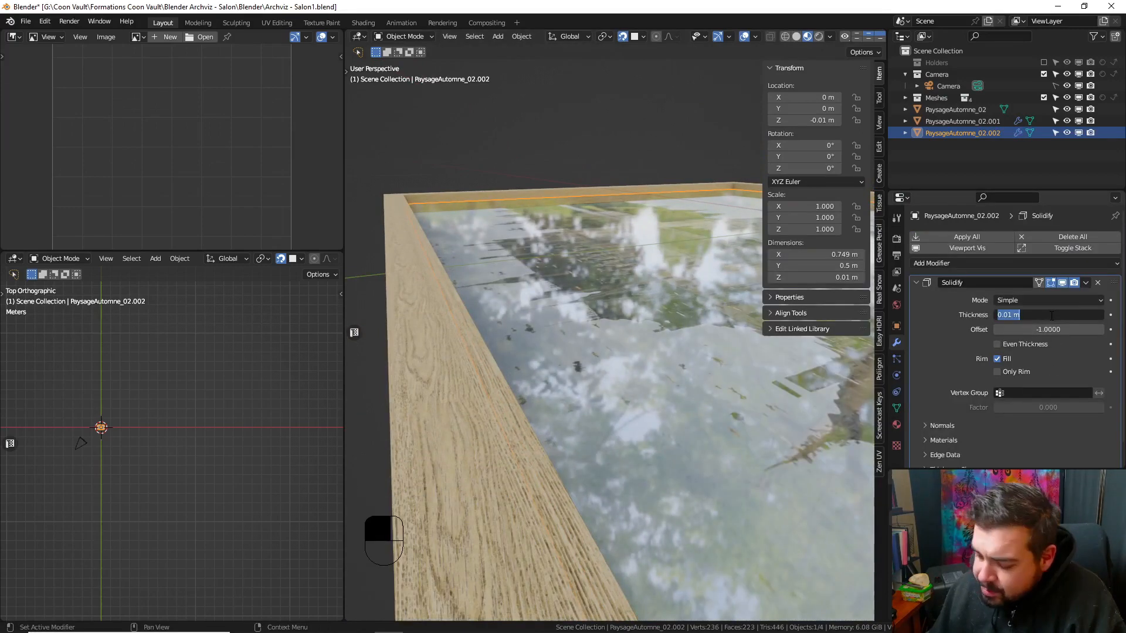
pyautogui.write('0.002')
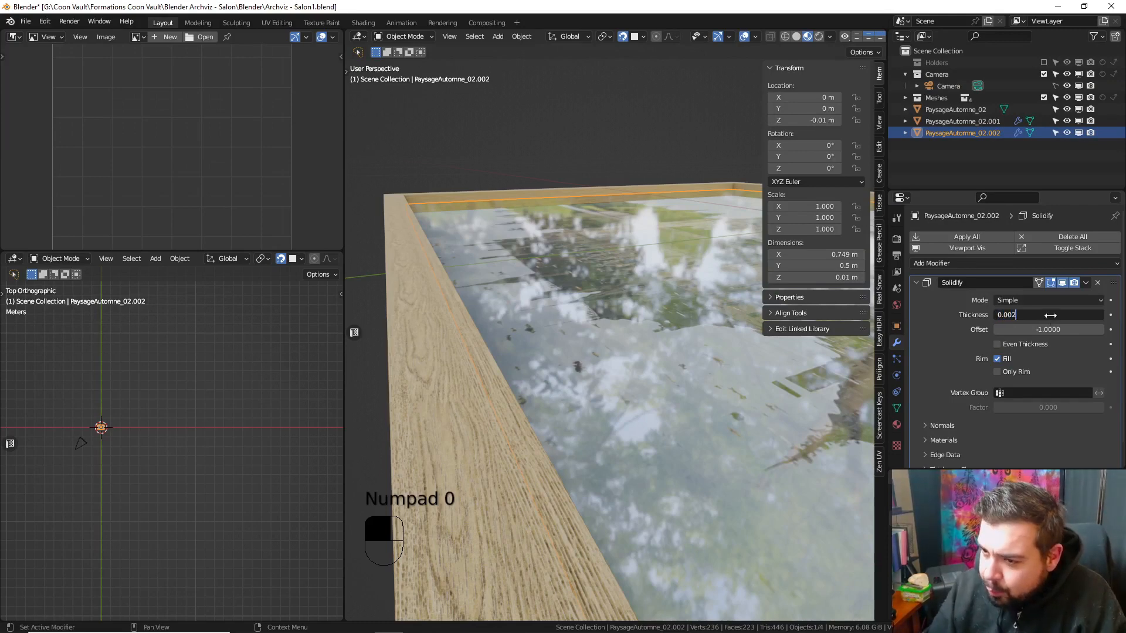
pyautogui.press('Return')
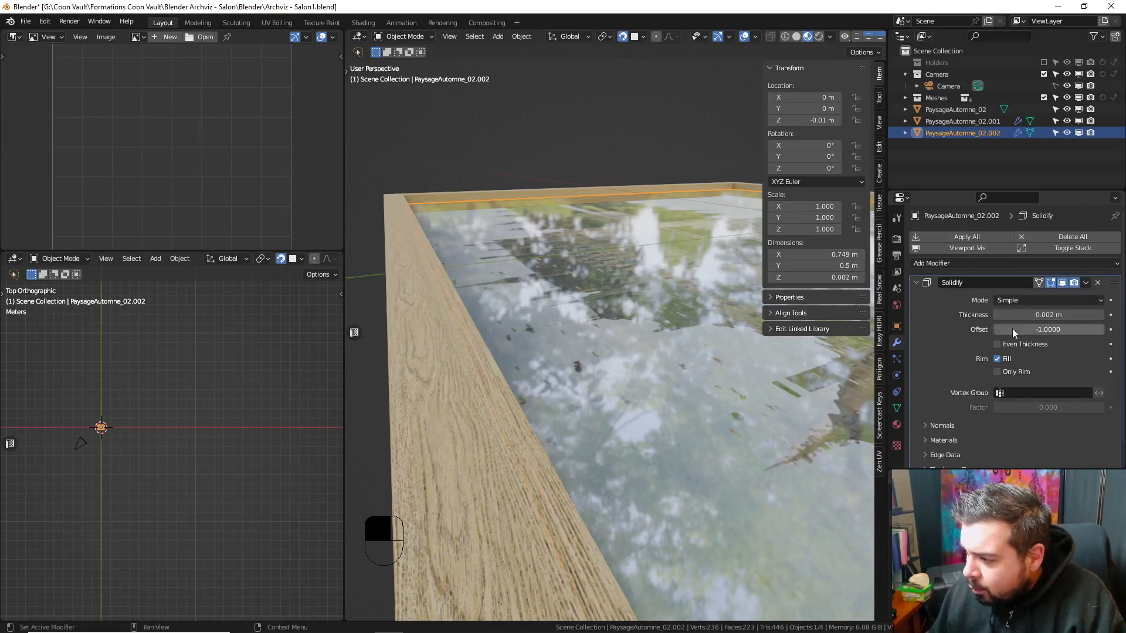
pyautogui.hotkey('ctrl', 'a')
# - Add a Bevel modifier to the glass pane with an amount of 0.00025 m
pyautogui.click(940, 237)
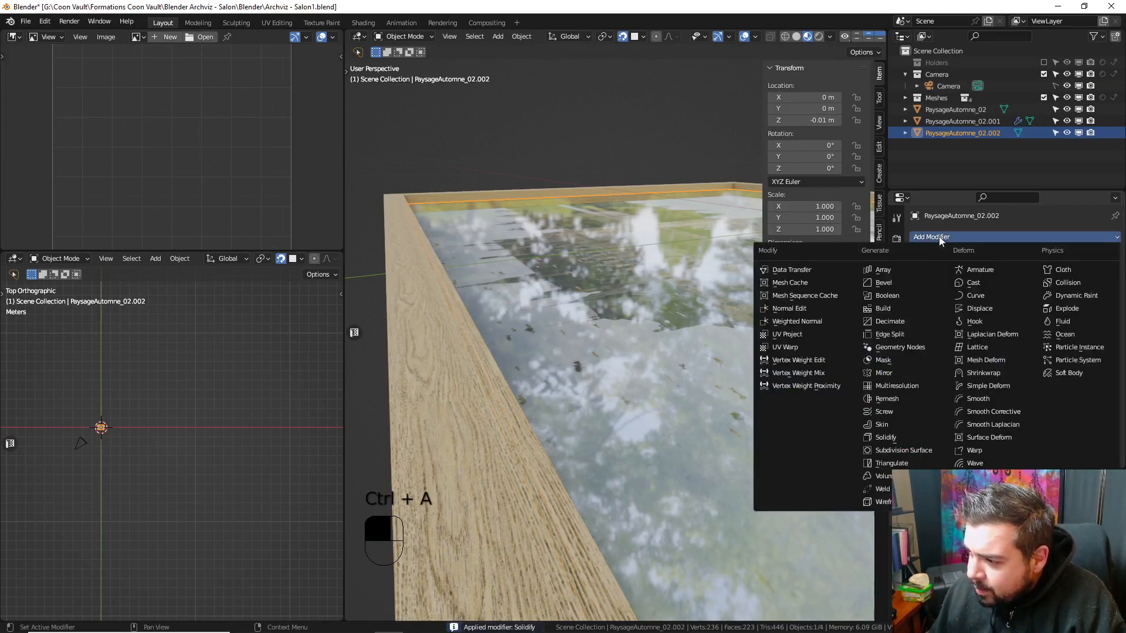
pyautogui.click(883, 282)
pyautogui.doubleClick(1045, 327)
pyautogui.write('0')
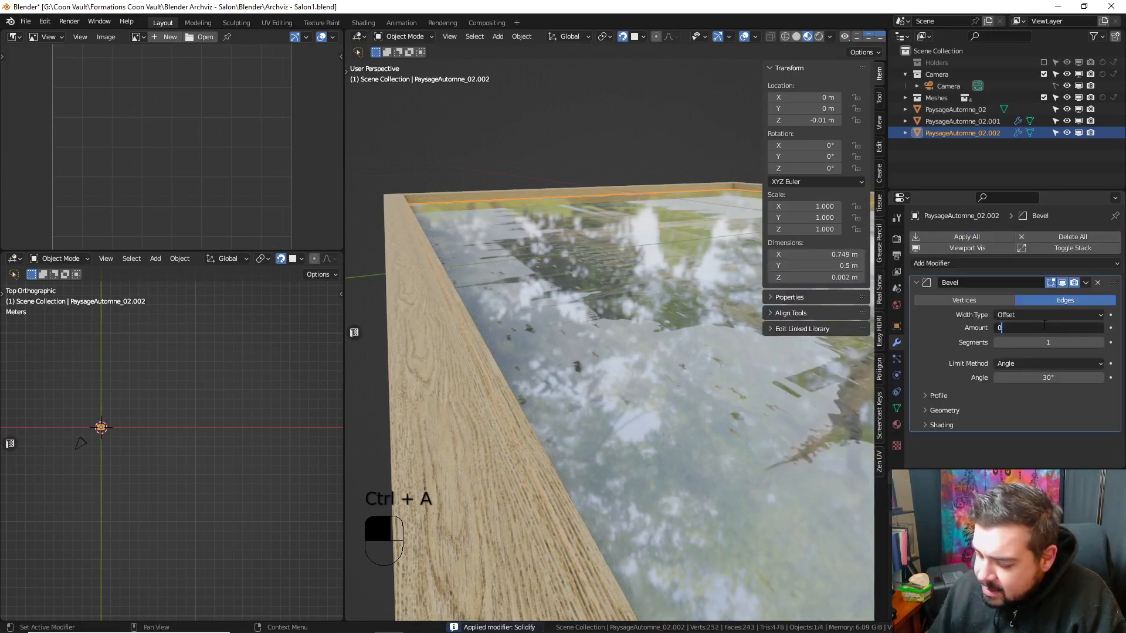
pyautogui.write('.0025')
pyautogui.press('Return')
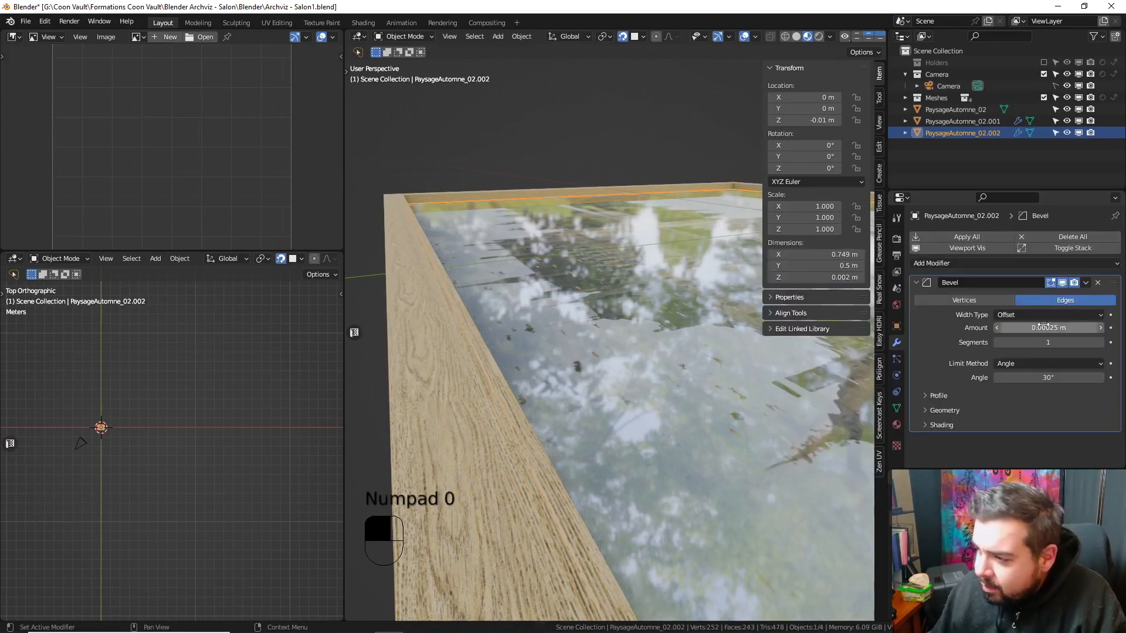
# - Set the glass pane's Bevel segments to 2 and add a Weighted Normal modifier
pyautogui.click(1099, 345)
pyautogui.press('q')
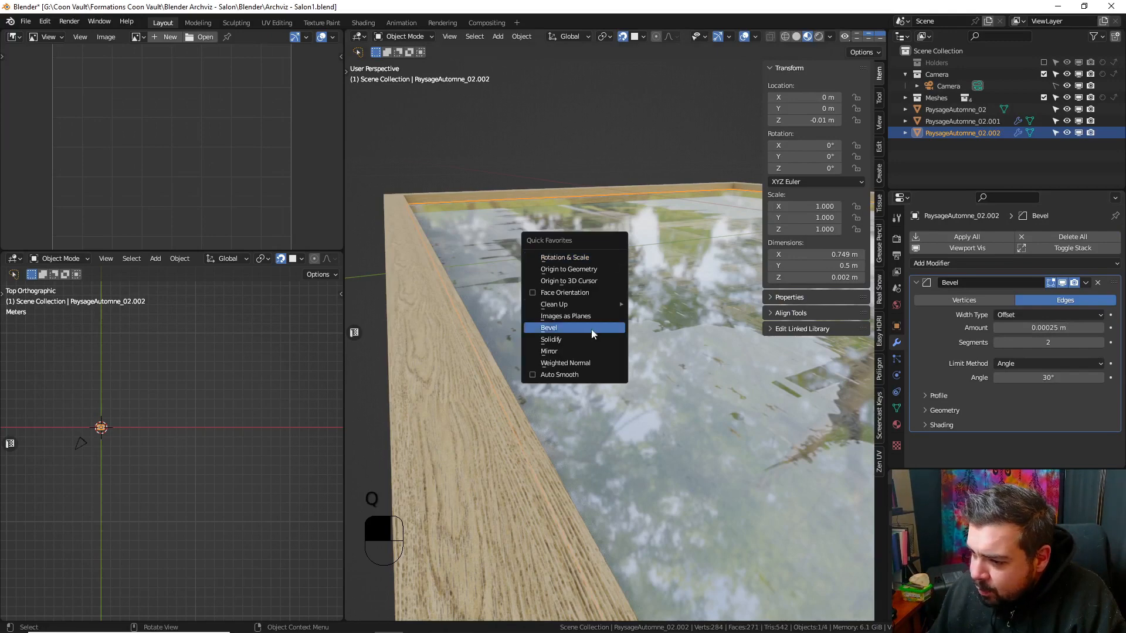
pyautogui.press('q')
pyautogui.click(526, 354)
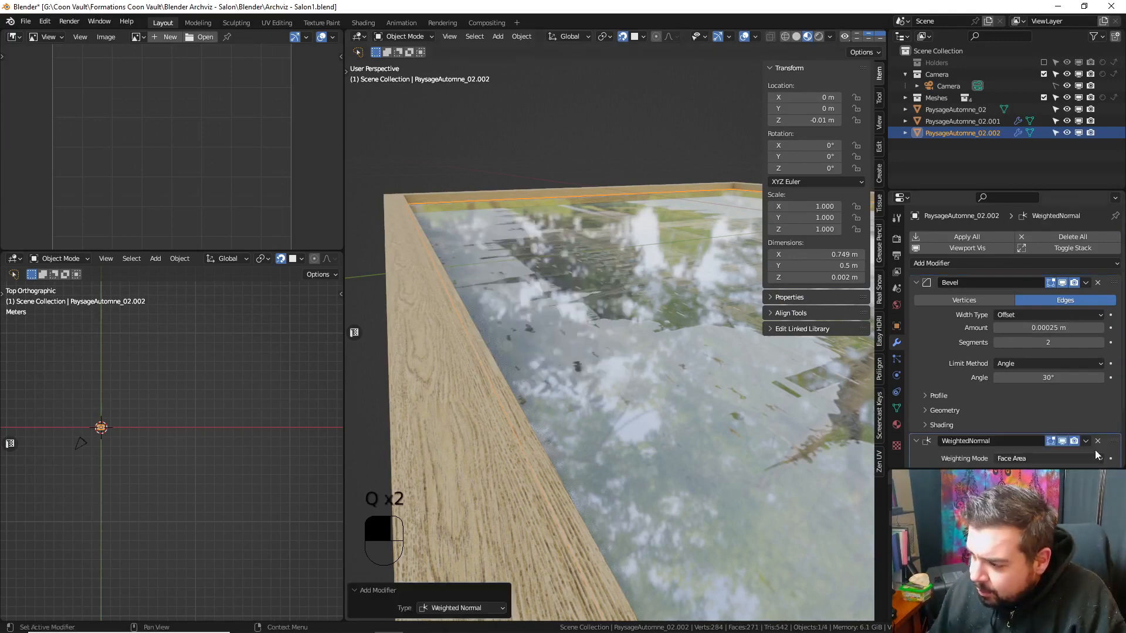
pyautogui.scroll(-3, 1021, 351)
pyautogui.scroll(-4, 686, 334)
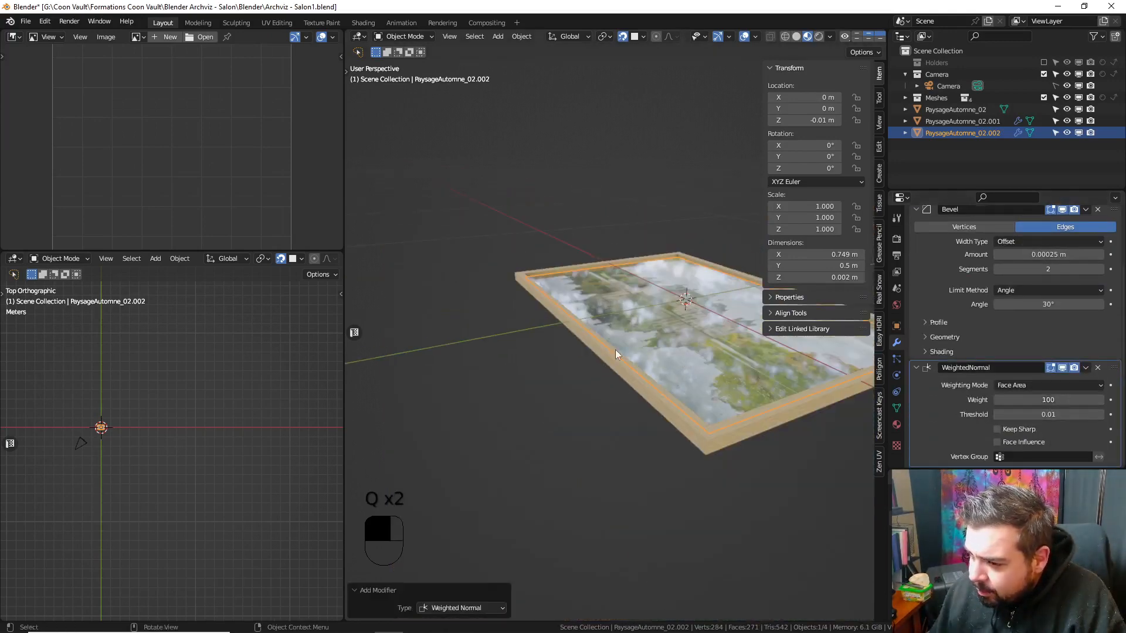
# - In the Shading workspace, disconnect the image texture's Alpha output from the Principled BSDF in the picture plane's material PaysageAutomne_02
pyautogui.press('a')
pyautogui.click(613, 296)
pyautogui.moveTo(613, 295); pyautogui.dragTo(658, 364, button='middle')
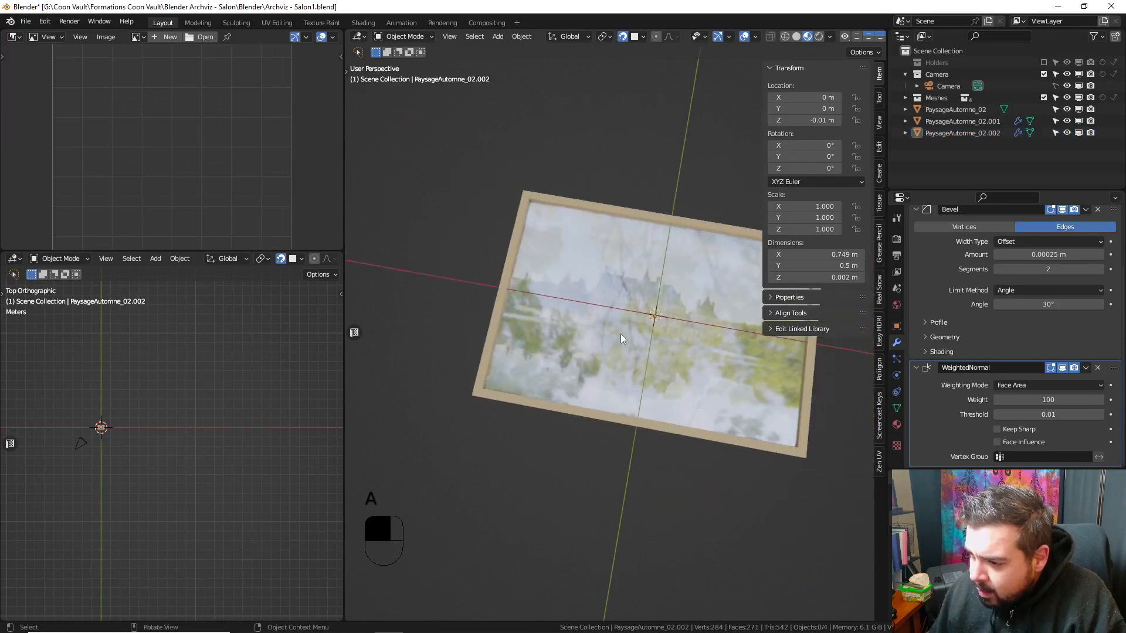
pyautogui.click(733, 383)
pyautogui.moveTo(737, 385); pyautogui.dragTo(617, 261, button='middle')
pyautogui.click(611, 263)
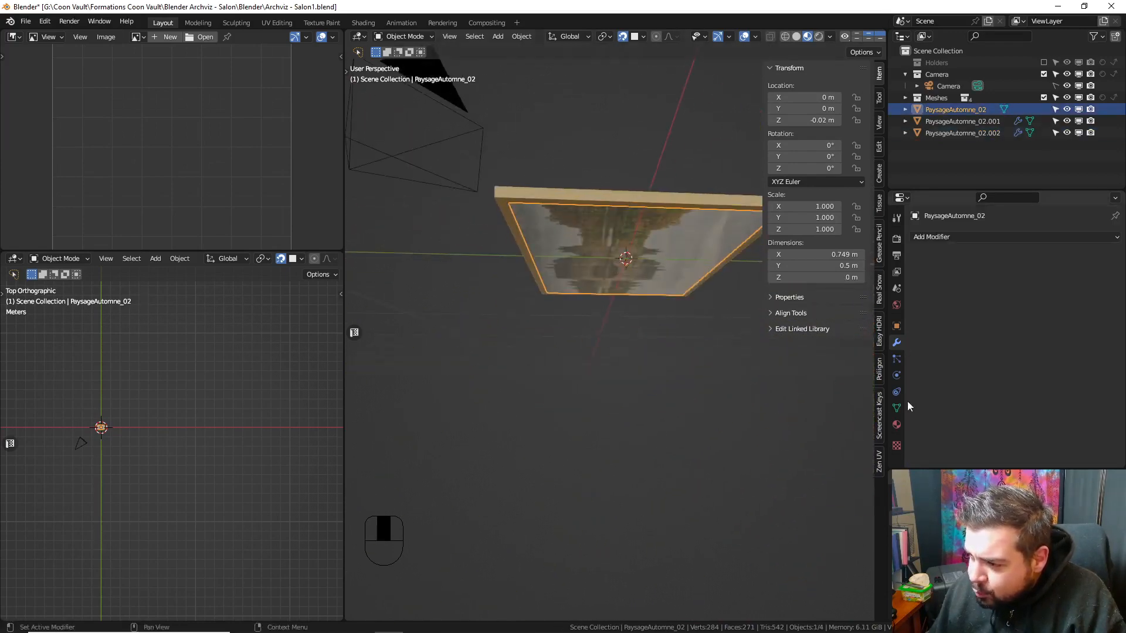
pyautogui.click(897, 425)
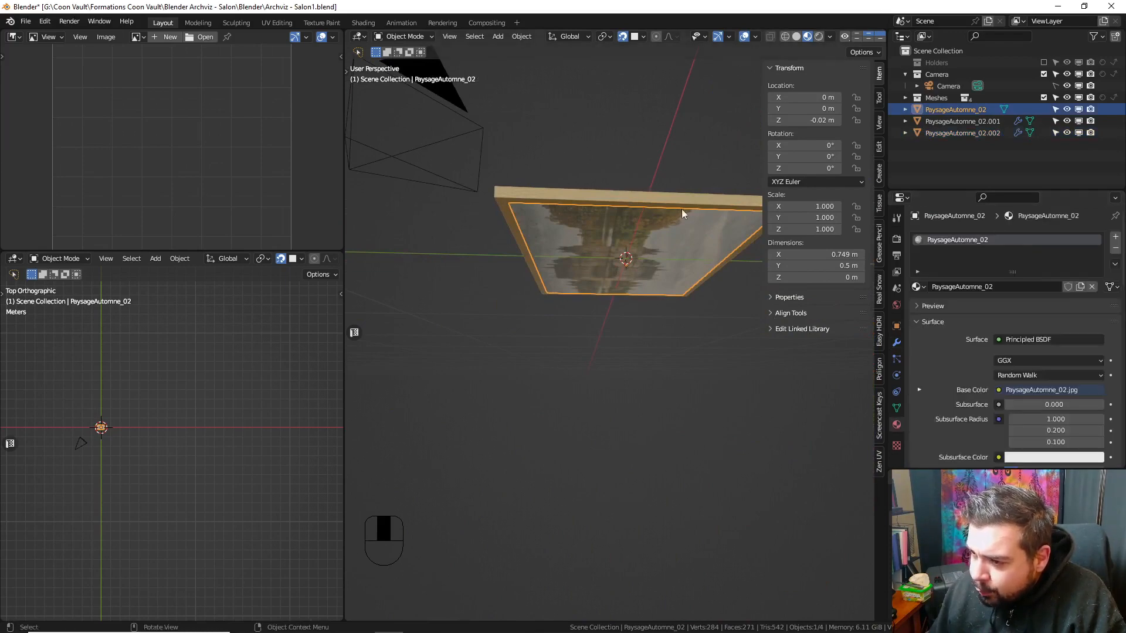
pyautogui.click(363, 23)
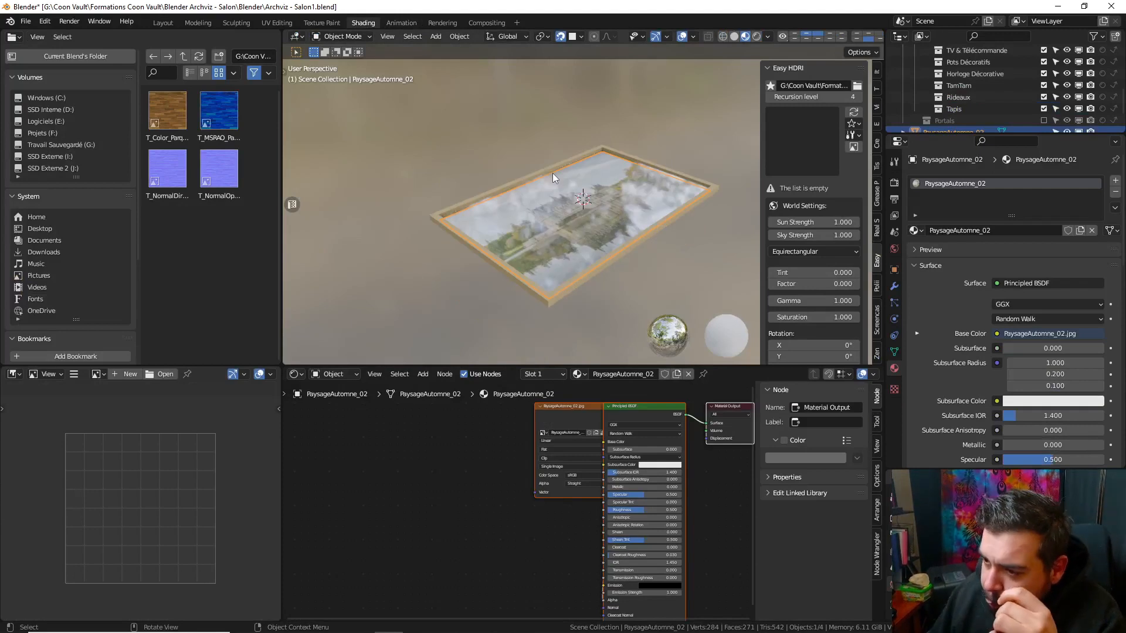
pyautogui.moveTo(554, 414); pyautogui.dragTo(387, 435)
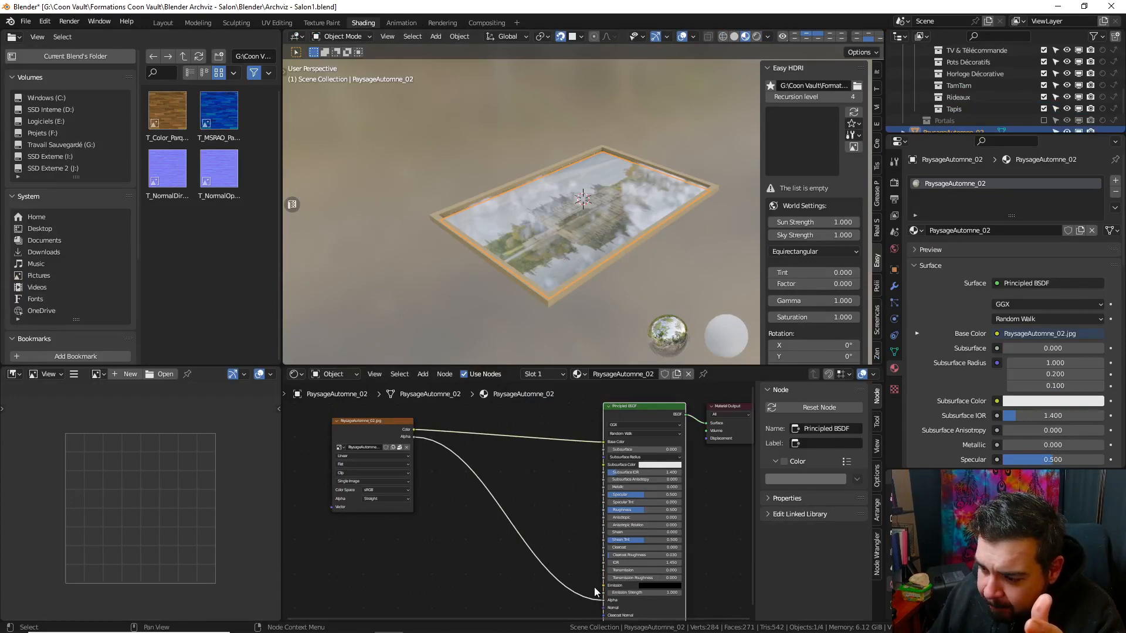
pyautogui.moveTo(606, 603); pyautogui.dragTo(560, 598)
# - Set both the Blend Mode and the Shadow Mode of the picture material to Opaque
pyautogui.scroll(-7, 1001, 392)
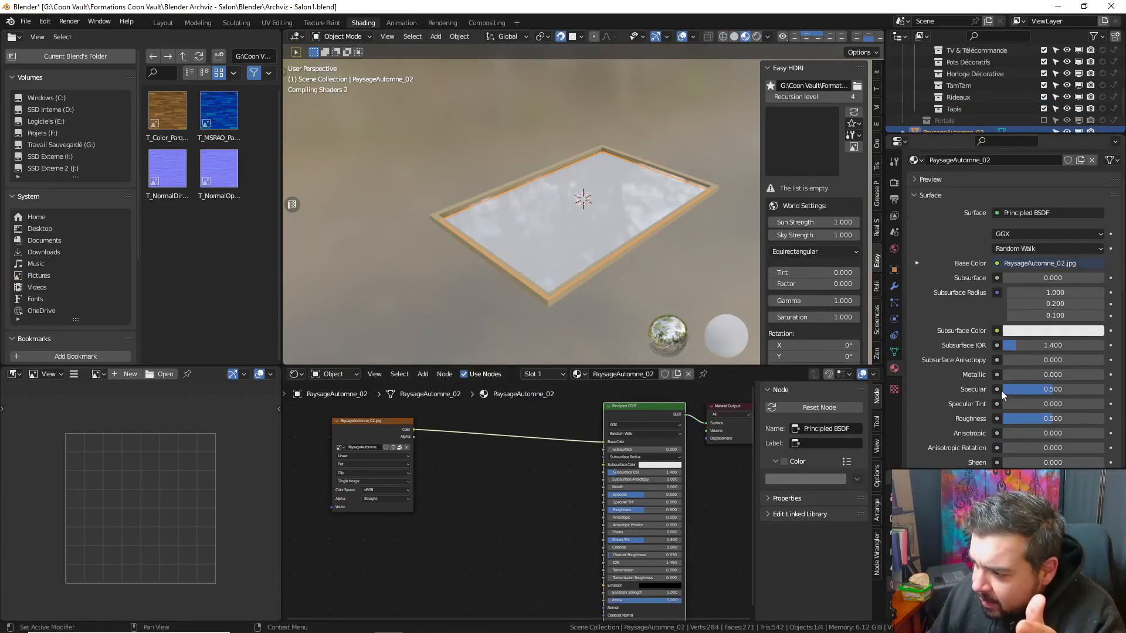
pyautogui.scroll(-10, 1001, 400)
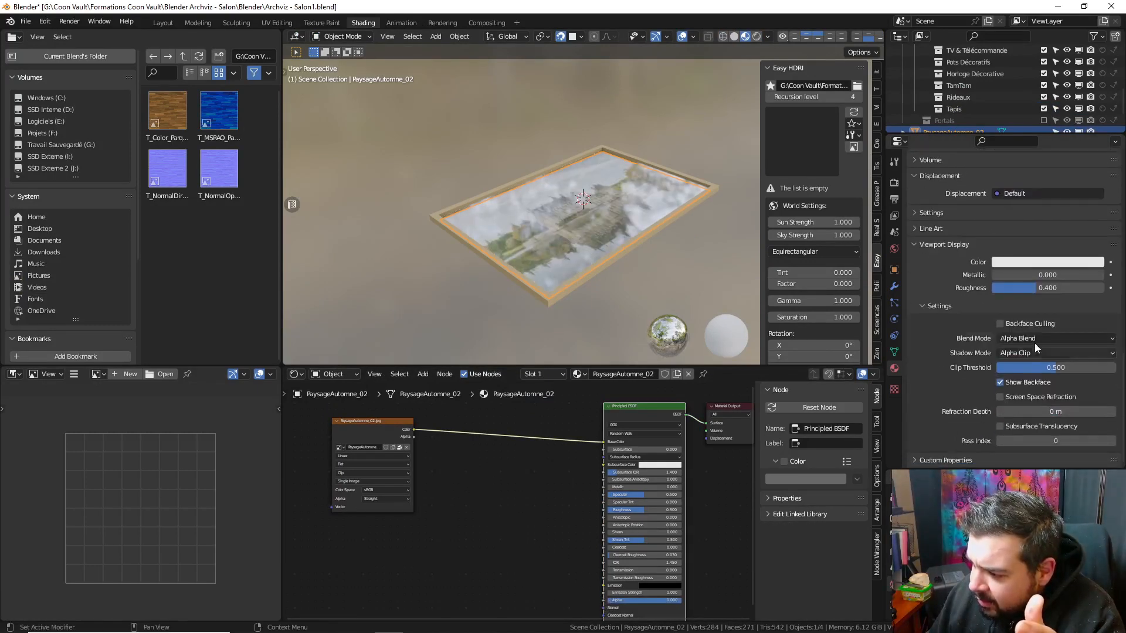
pyautogui.click(1036, 341)
pyautogui.click(1036, 352)
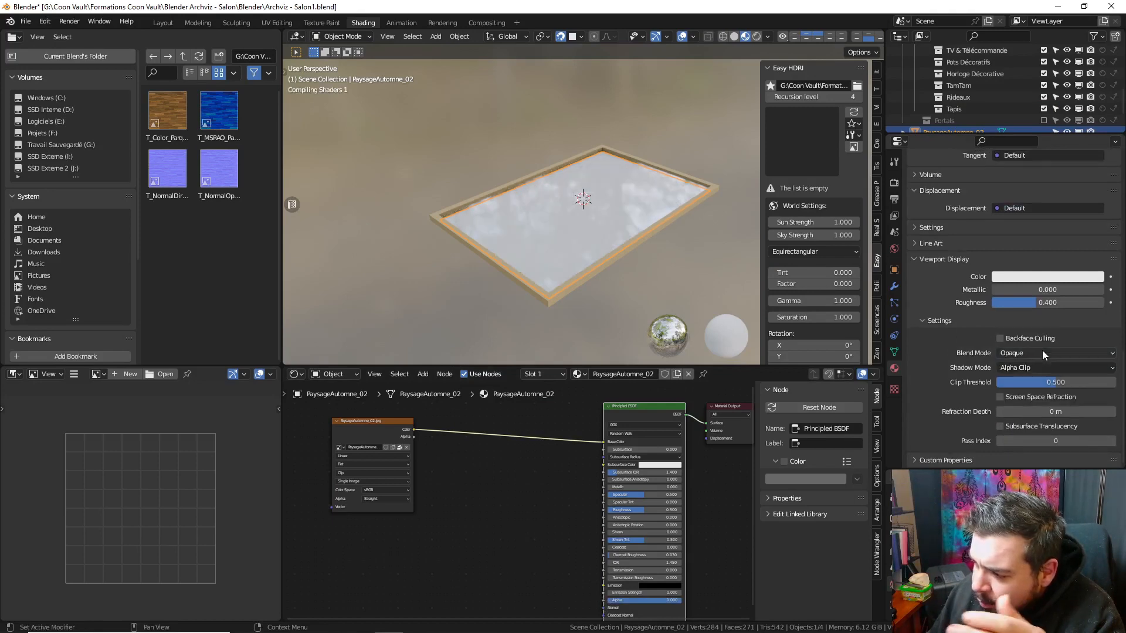
pyautogui.click(1043, 368)
pyautogui.click(1029, 382)
pyautogui.click(1036, 369)
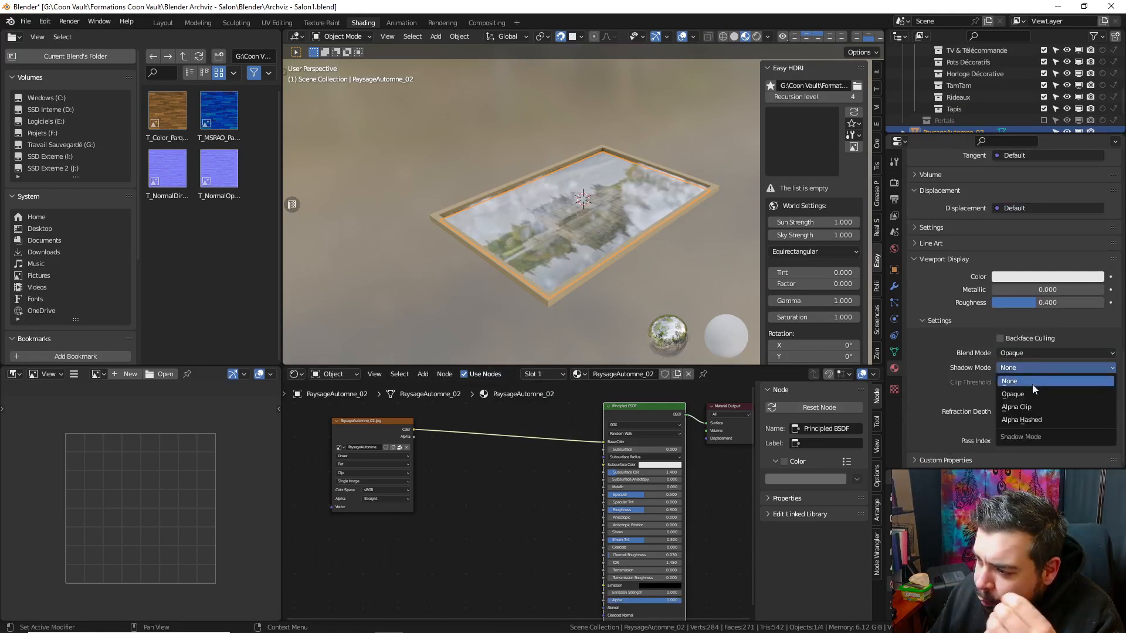
pyautogui.click(1026, 397)
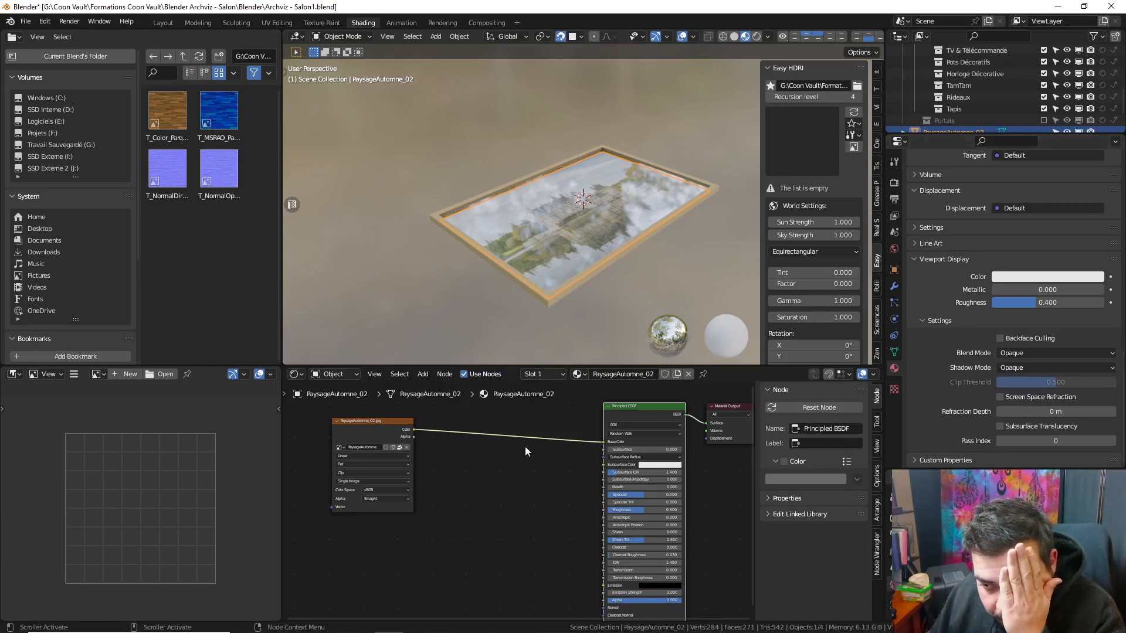
# - Set the picture material's Specular to 0.1 and raise its Roughness
pyautogui.click(627, 494)
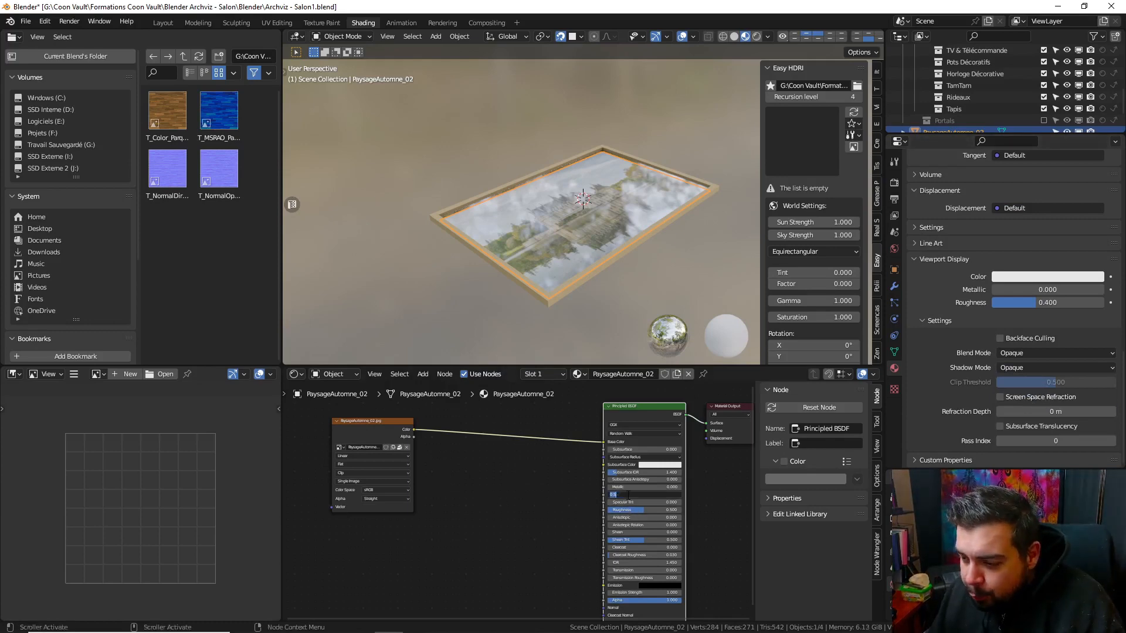
pyautogui.write('0.1')
pyautogui.press('Return')
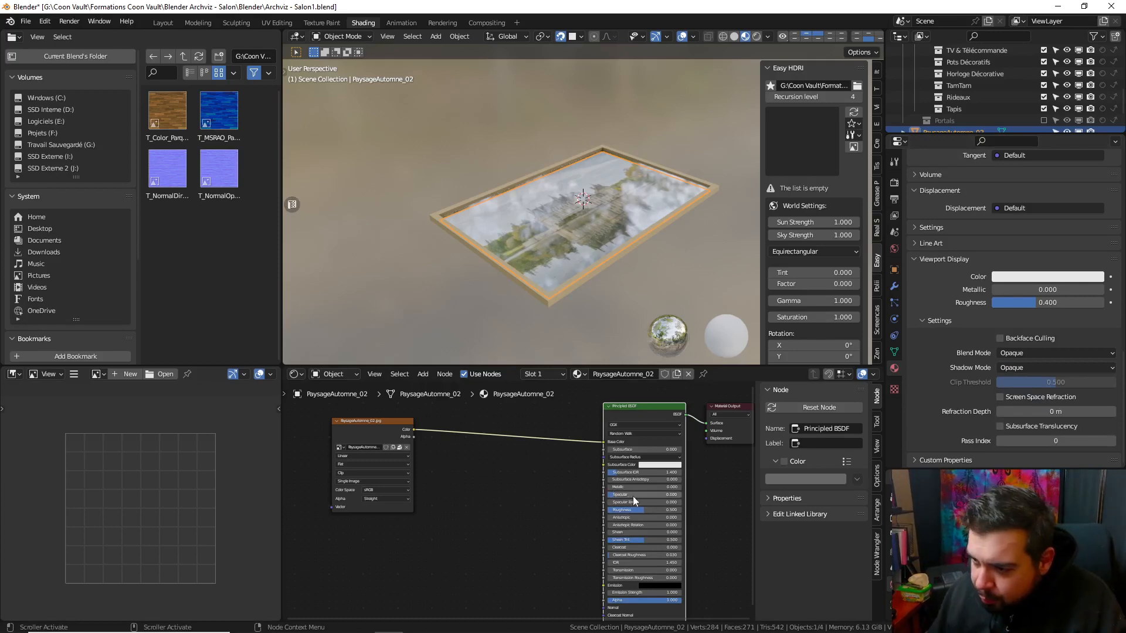
pyautogui.click(629, 510)
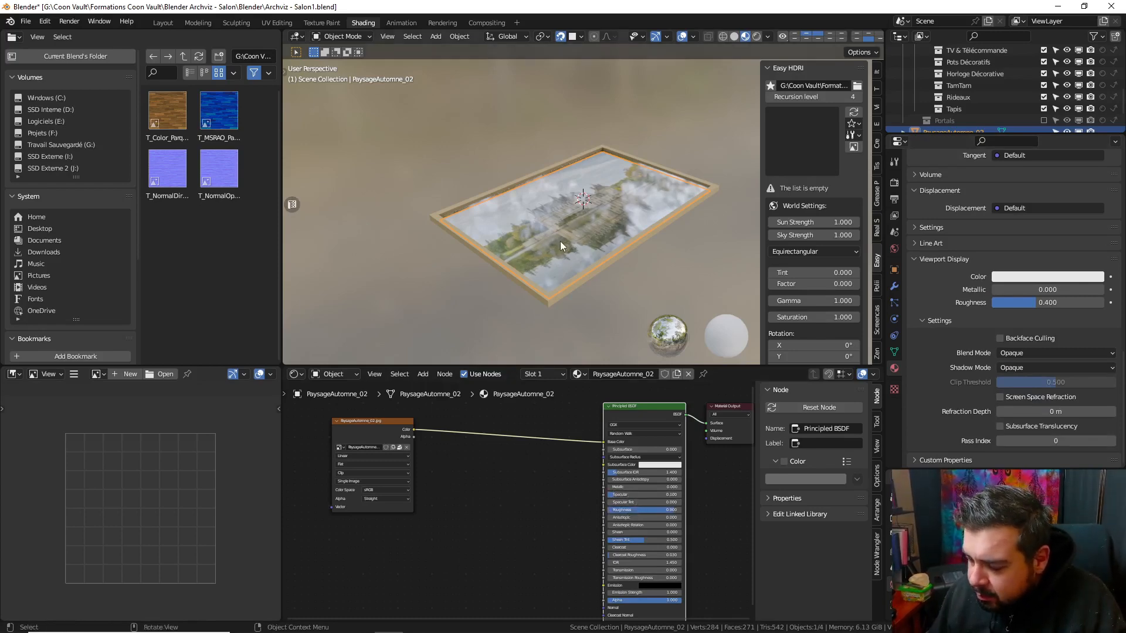
# - Apply rotation and scale to the frame, glass pane and picture, and set their origins to geometry
pyautogui.moveTo(561, 241)
pyautogui.mouseDown(button='middle')
pyautogui.moveTo(632, 262)
pyautogui.moveTo(646, 245)
pyautogui.moveTo(739, 246)
pyautogui.moveTo(648, 221)
pyautogui.mouseUp(button='middle')
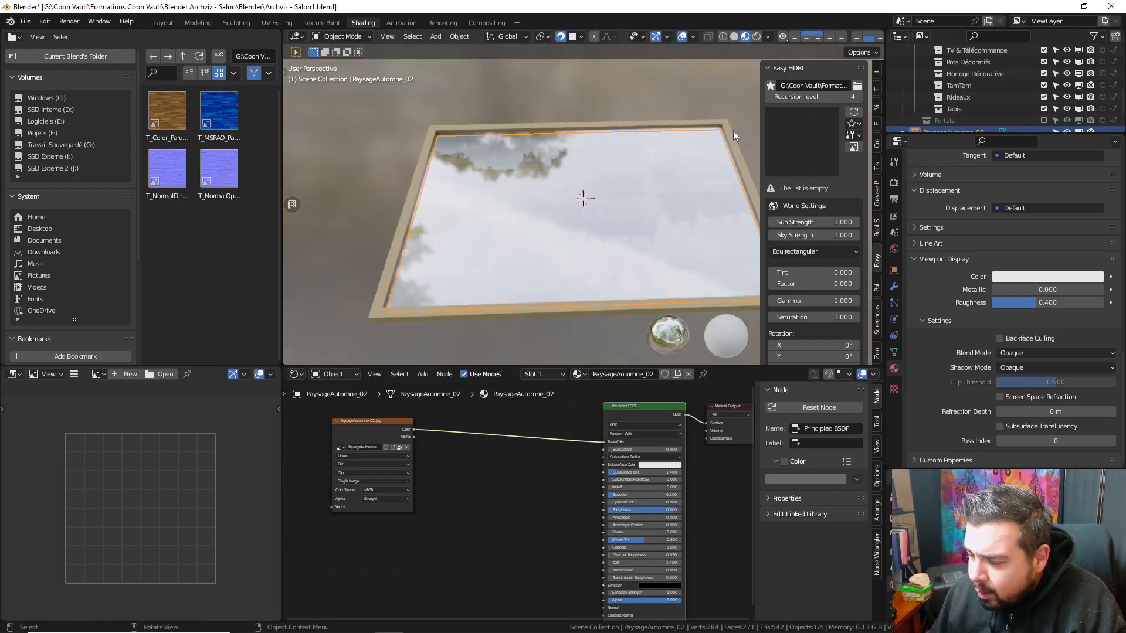
pyautogui.moveTo(733, 131)
pyautogui.mouseDown(button='middle')
pyautogui.moveTo(693, 108)
pyautogui.moveTo(646, 138)
pyautogui.moveTo(618, 190)
pyautogui.mouseUp(button='middle')
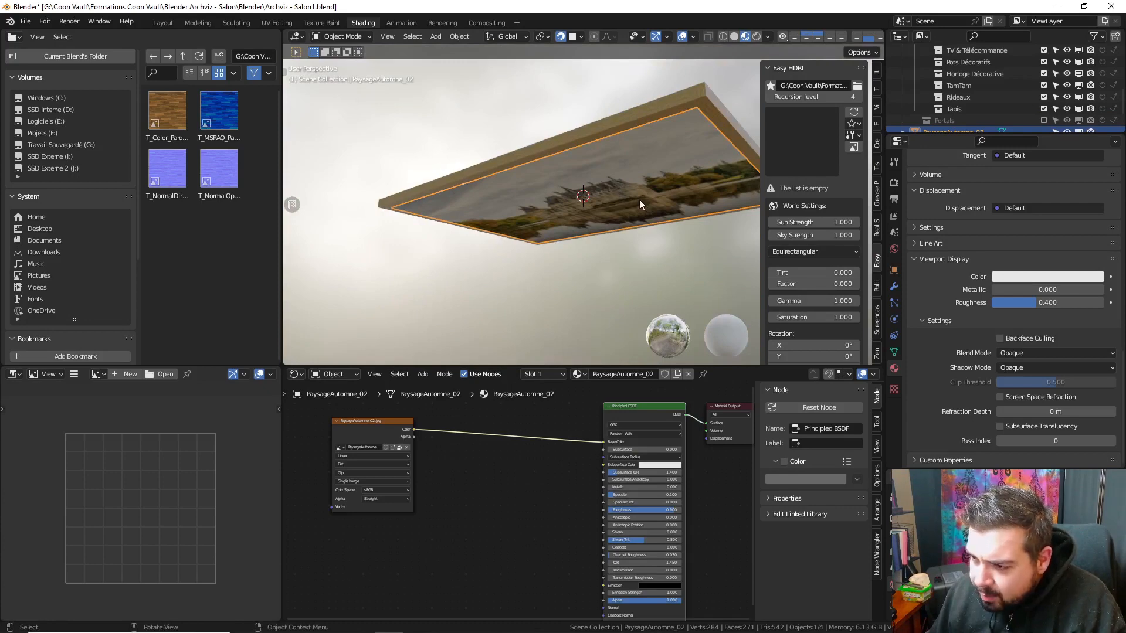
pyautogui.press('a')
pyautogui.click(638, 129)
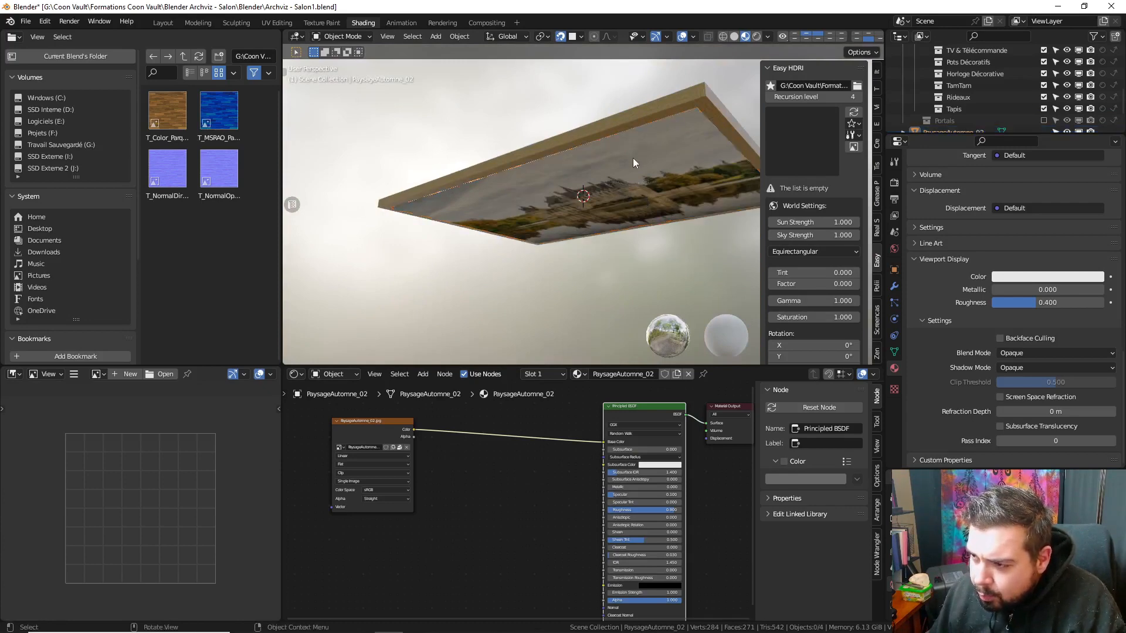
pyautogui.press('a')
pyautogui.click(629, 94)
pyautogui.press('q')
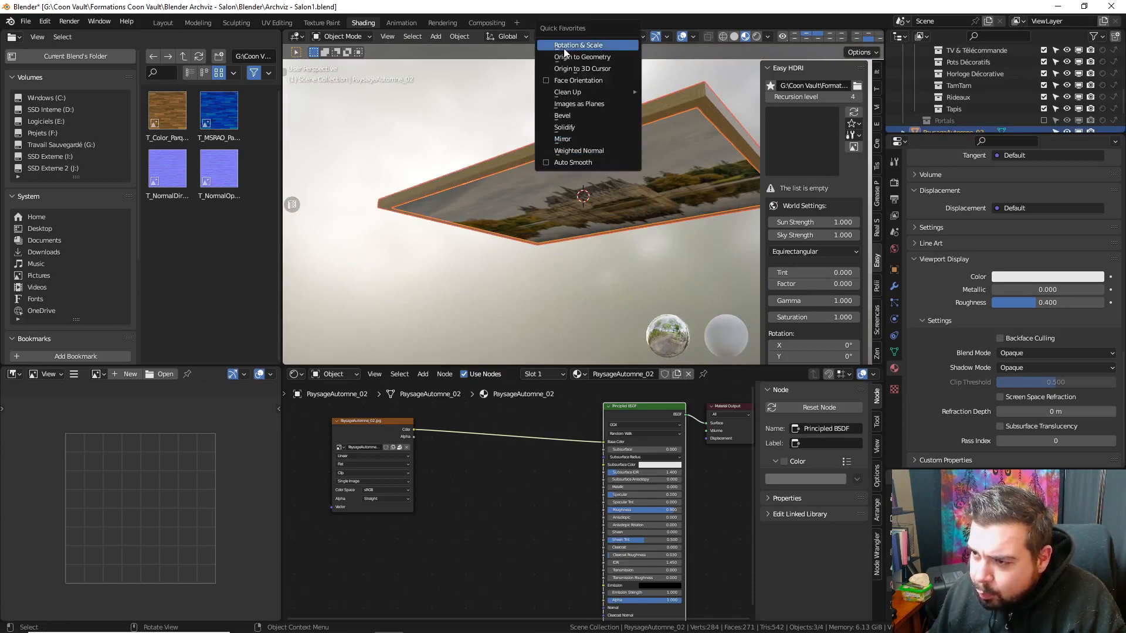
pyautogui.click(610, 49)
pyautogui.press('q')
pyautogui.click(562, 65)
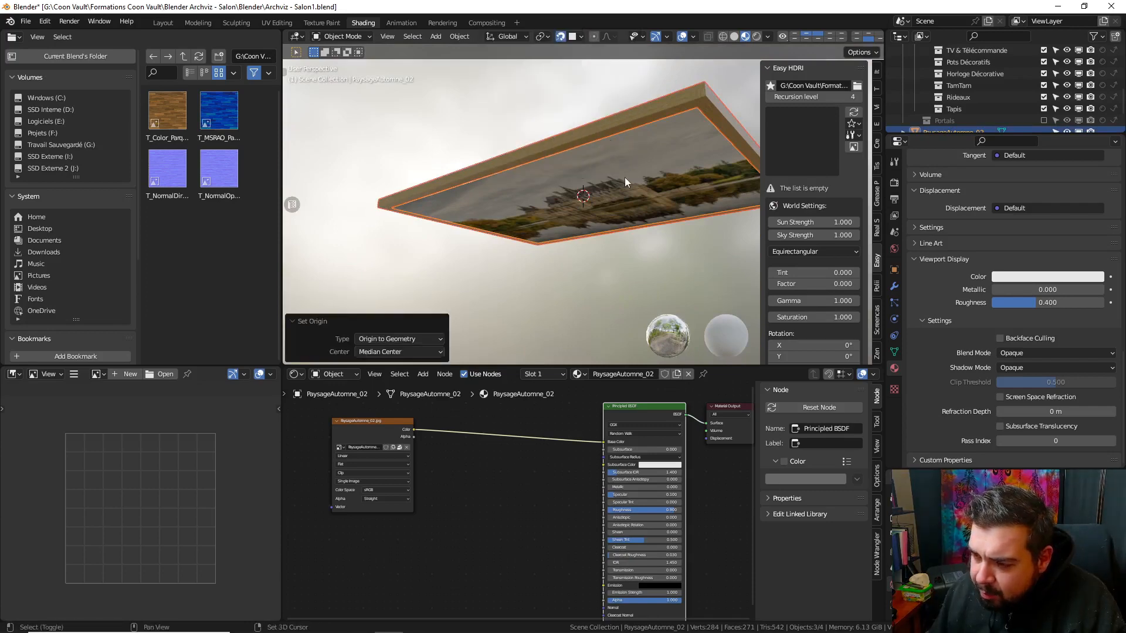
# - Add a Plain Axes empty at the world origin and select it together with the frame, glass pane and picture
pyautogui.hotkey('shift', 'a')
pyautogui.moveTo(625, 182)
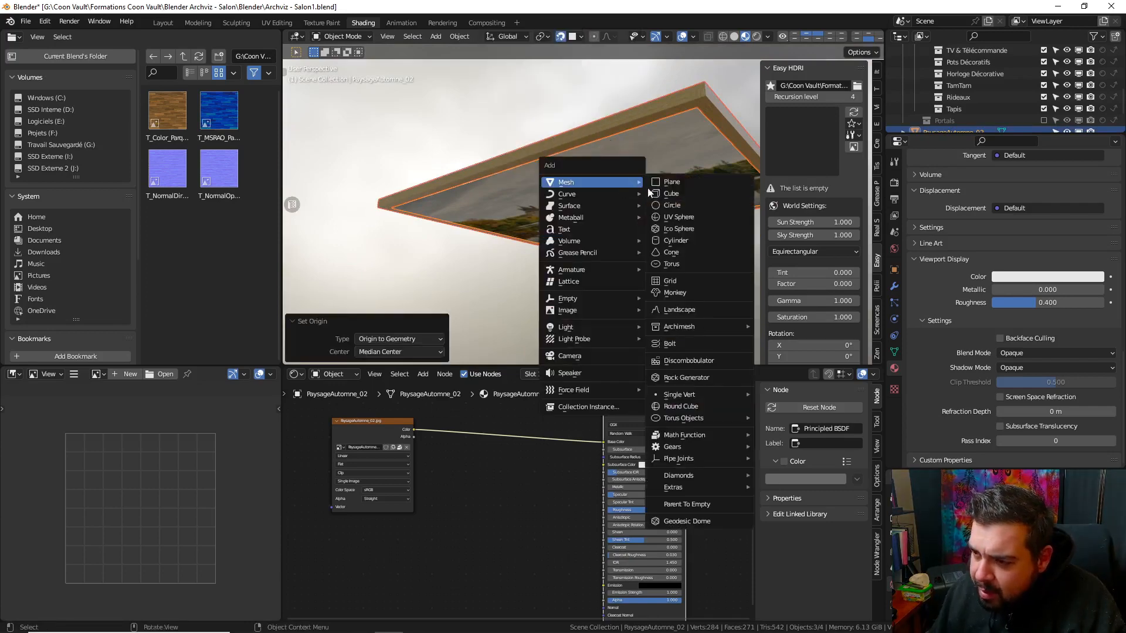
pyautogui.moveTo(614, 302)
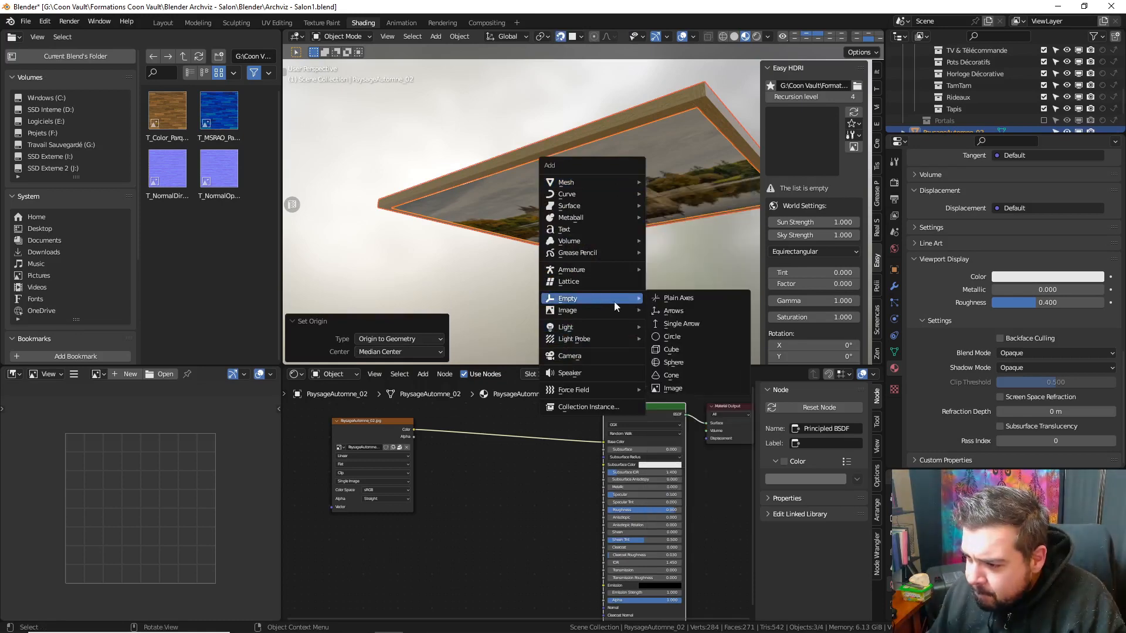
pyautogui.click(674, 301)
pyautogui.press('a')
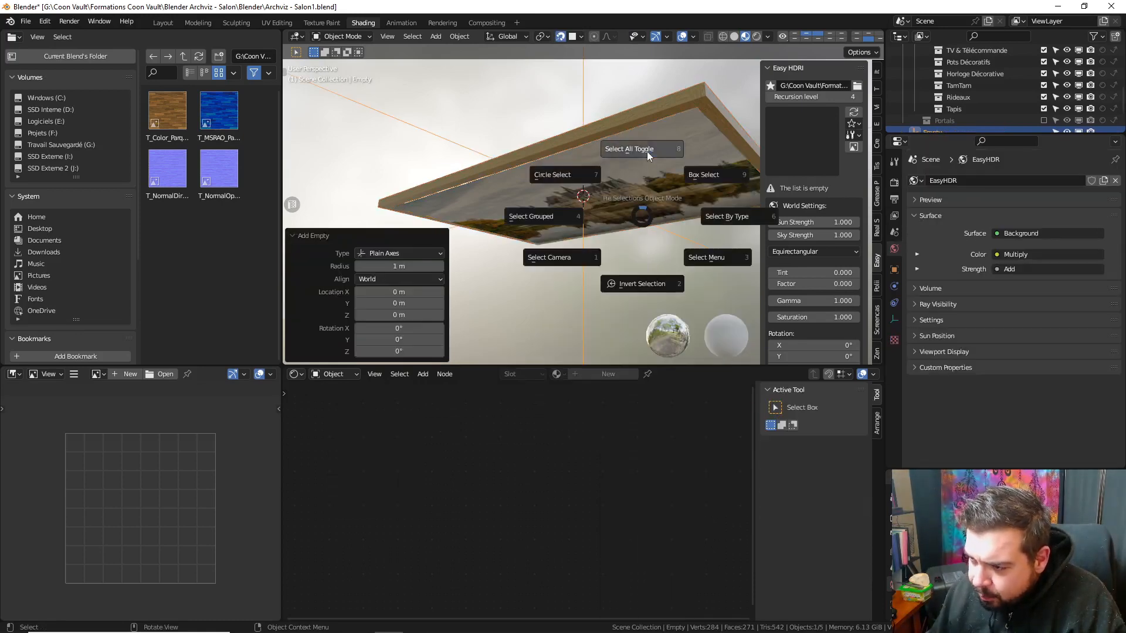
pyautogui.click(646, 151)
pyautogui.press('a')
pyautogui.click(648, 109)
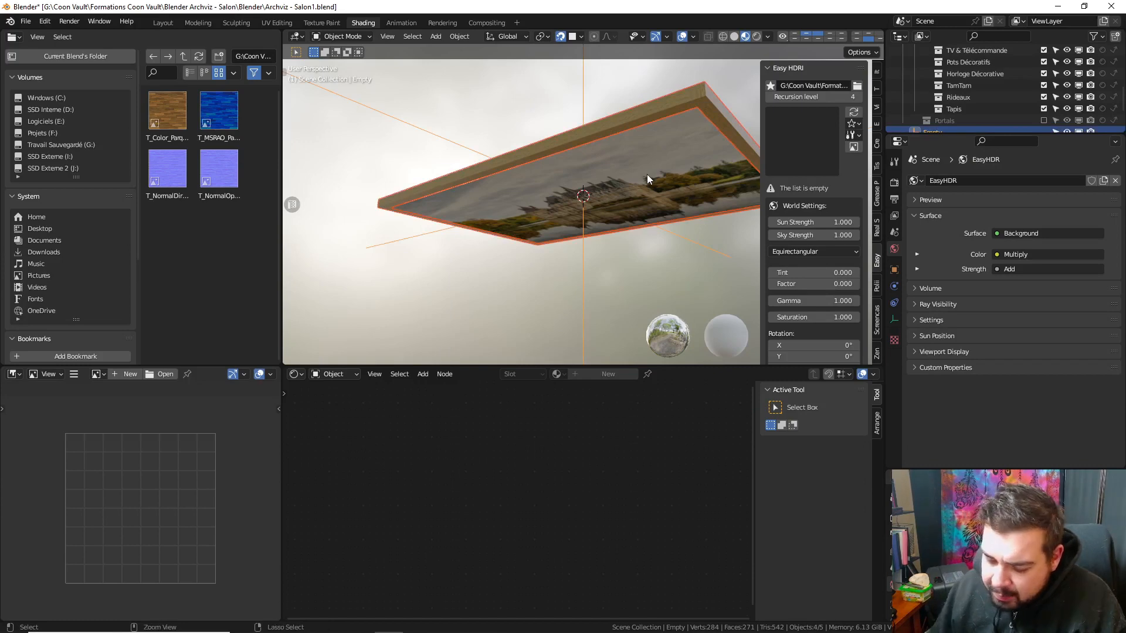
pyautogui.hotkey('ctrl', 'p')
pyautogui.click(650, 187)
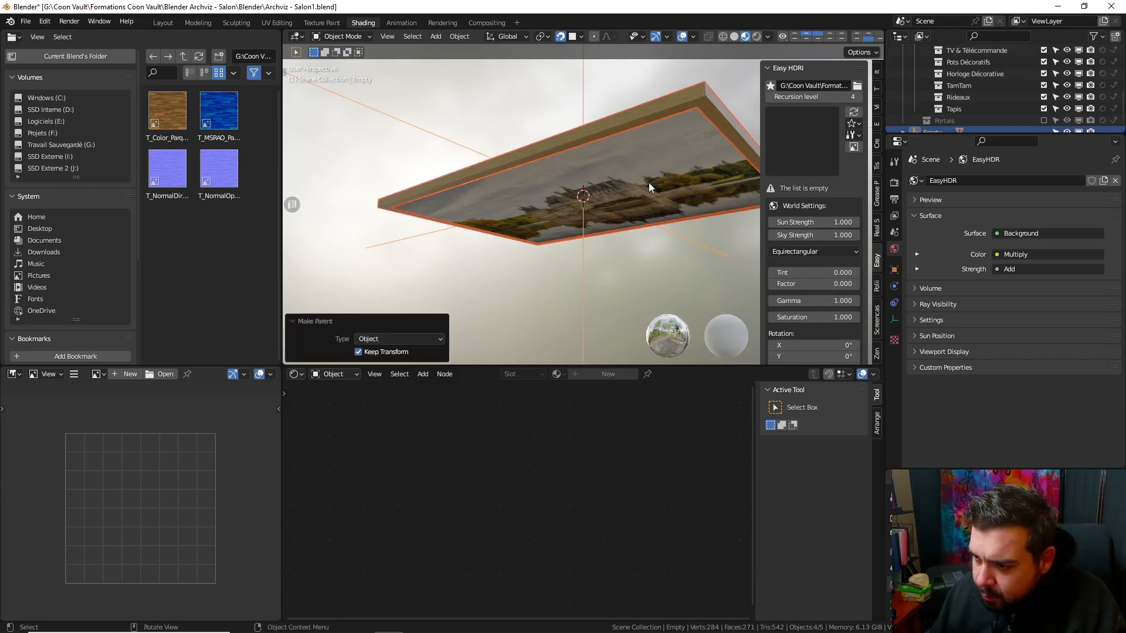
pyautogui.hotkey('ctrl', 'z')
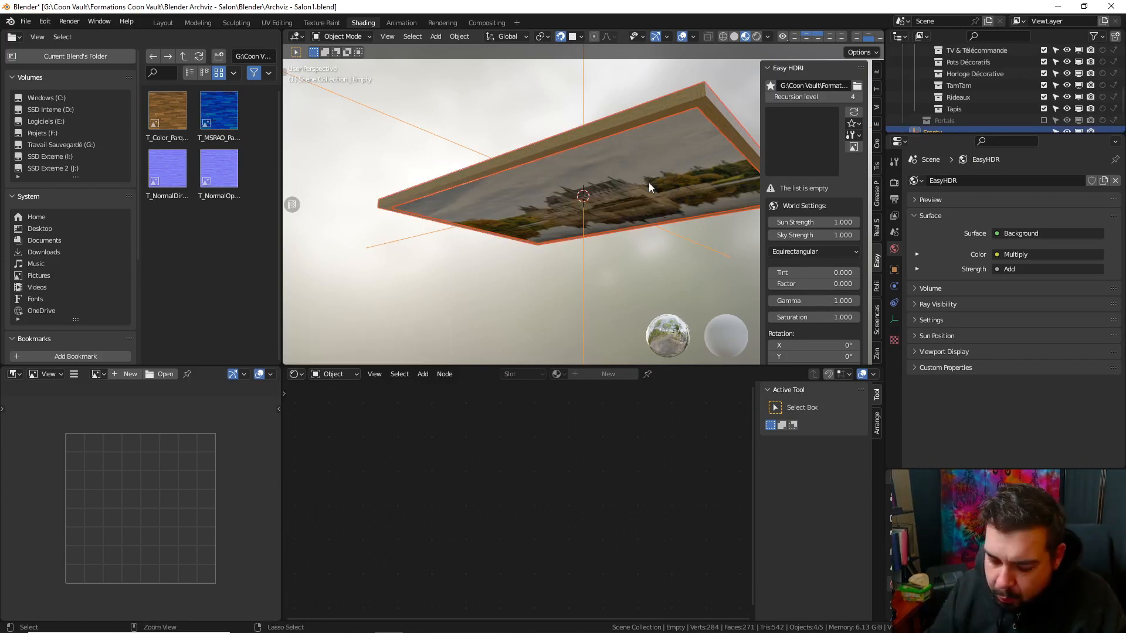
# - Parent the frame, glass pane and picture to the empty as Object without Keep Transform, and rename the empty SM_Tableau_01
pyautogui.hotkey('ctrl', 'p')
pyautogui.click(628, 174)
pyautogui.scroll(-1, 980, 108)
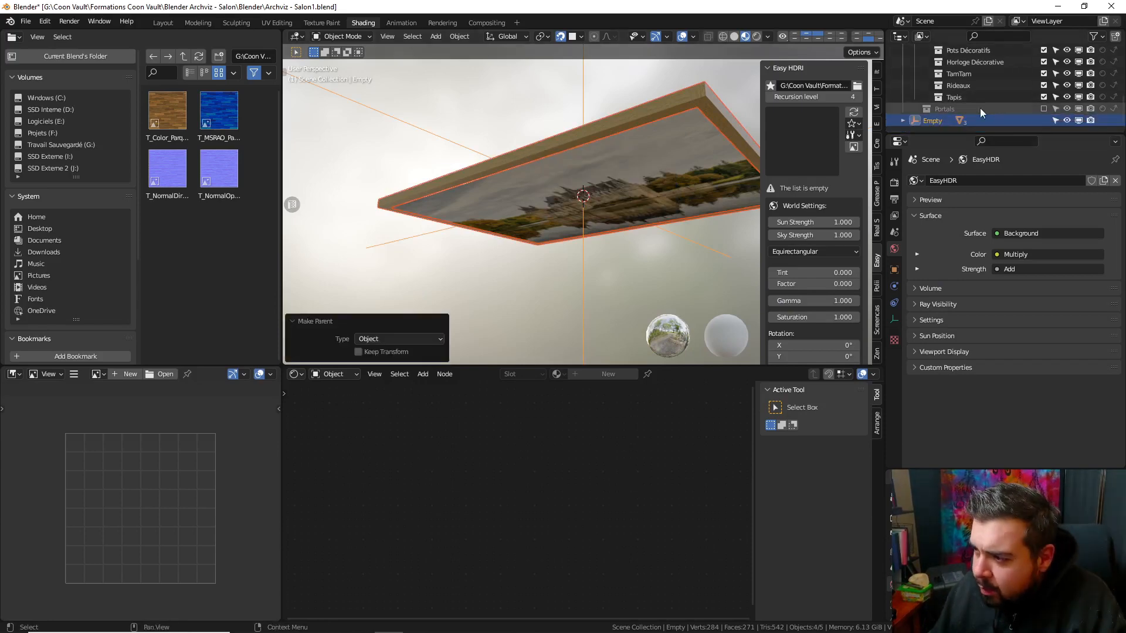
pyautogui.doubleClick(937, 122)
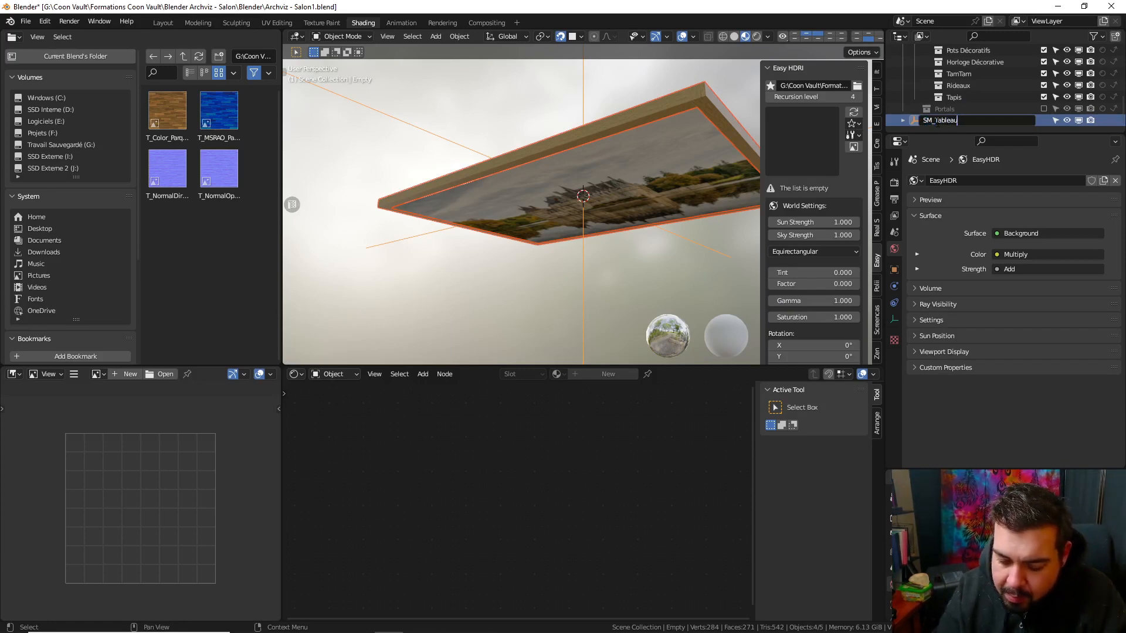
pyautogui.write('SM_Tableau_01')
pyautogui.press('Return')
# - Show the Salle and Meubles collections again and switch the viewport to solid shading
pyautogui.scroll(5, 1054, 114)
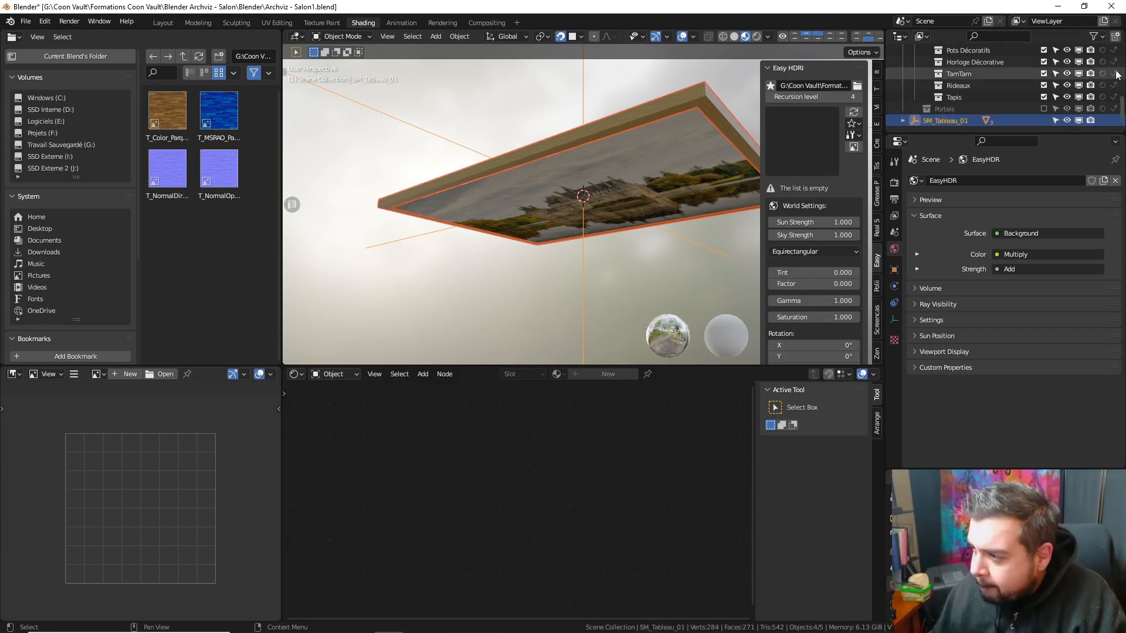
pyautogui.scroll(4, 1054, 113)
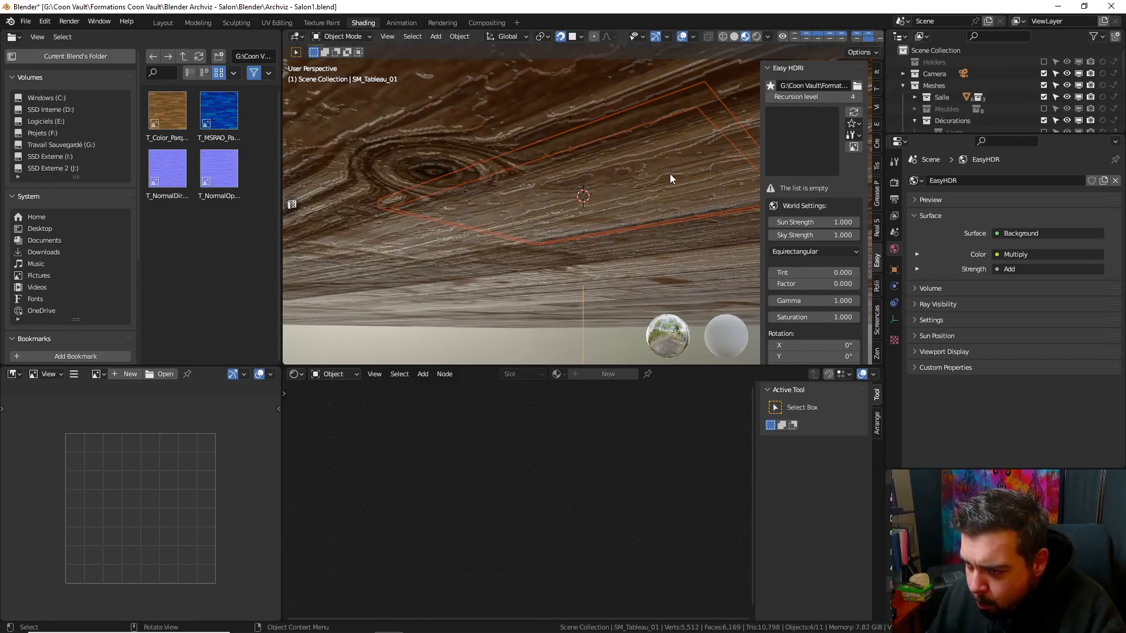
pyautogui.click(734, 36)
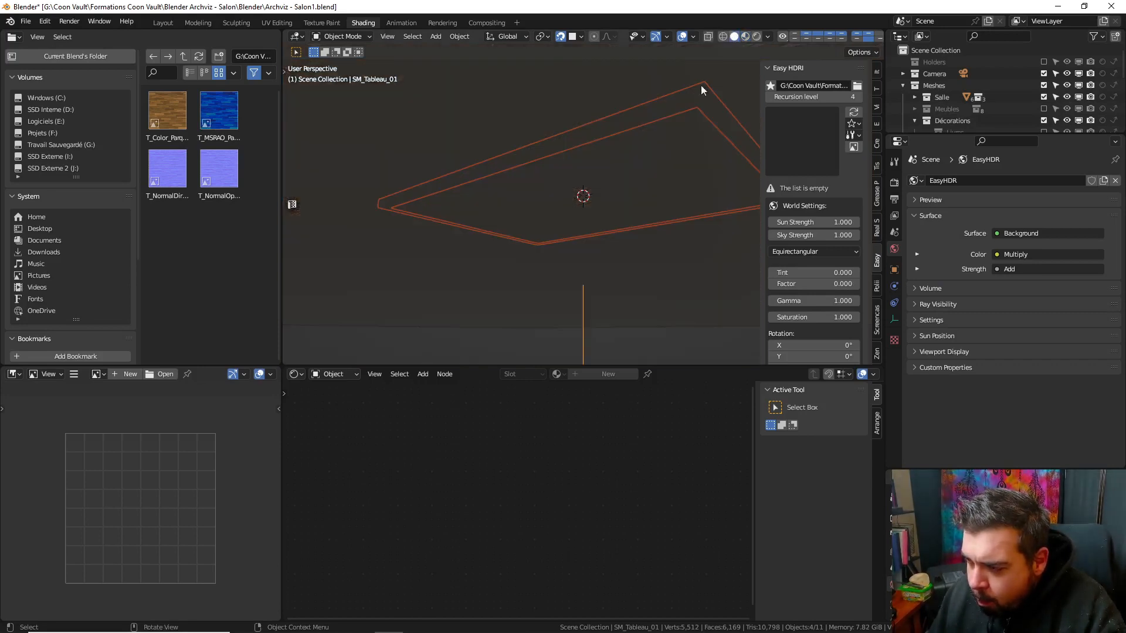
pyautogui.moveTo(701, 86)
pyautogui.mouseDown(button='middle')
pyautogui.moveTo(632, 173)
pyautogui.moveTo(627, 223)
pyautogui.mouseUp(button='middle')
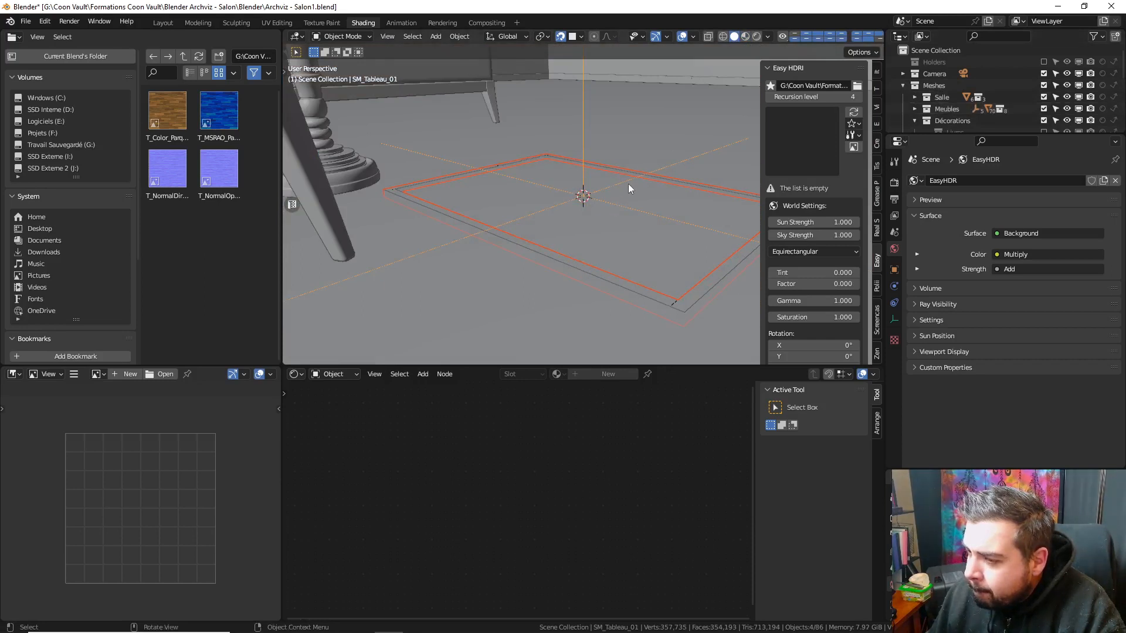
# - Collapse the Décorations collection in the outliner and select only the SM_Tableau_01 empty
pyautogui.scroll(-3, 628, 176)
pyautogui.scroll(-5, 959, 117)
pyautogui.scroll(5, 950, 101)
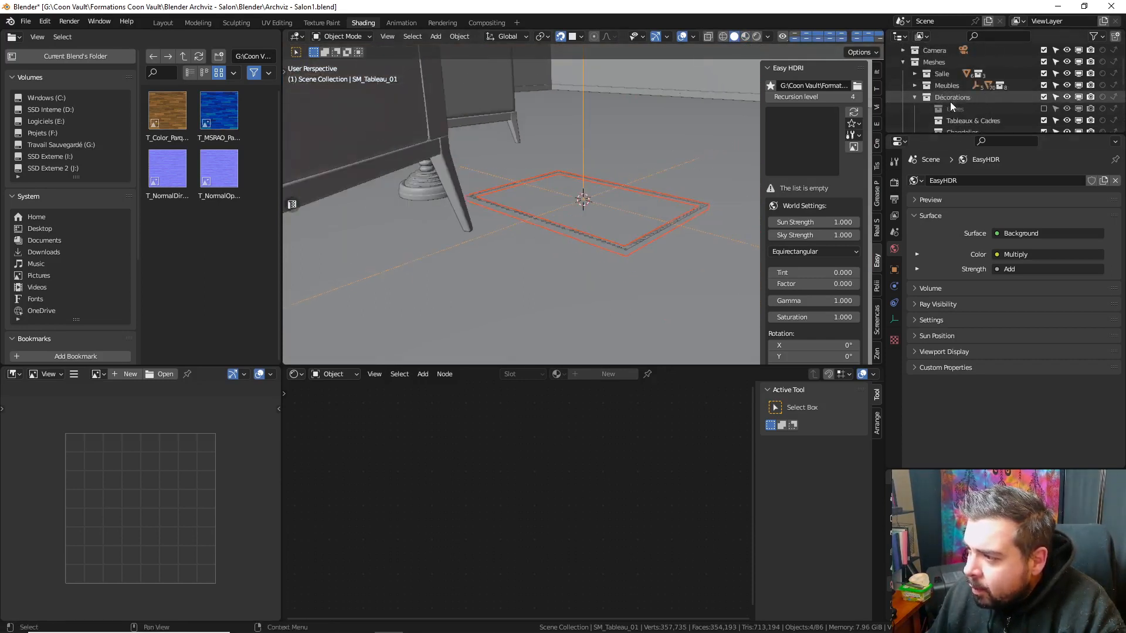
pyautogui.click(914, 97)
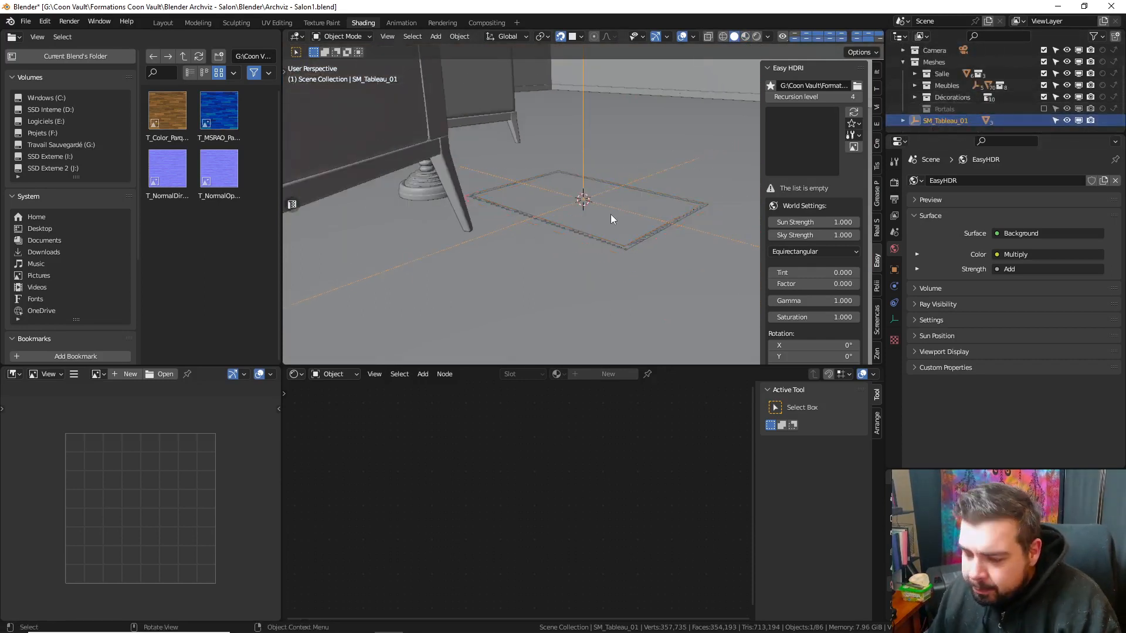
# - Raise the SM_Tableau_01 empty about 1.21 m along global Z so the framed picture lifts off the floor
pyautogui.scroll(3, 610, 213)
pyautogui.press('g')
pyautogui.press('z')
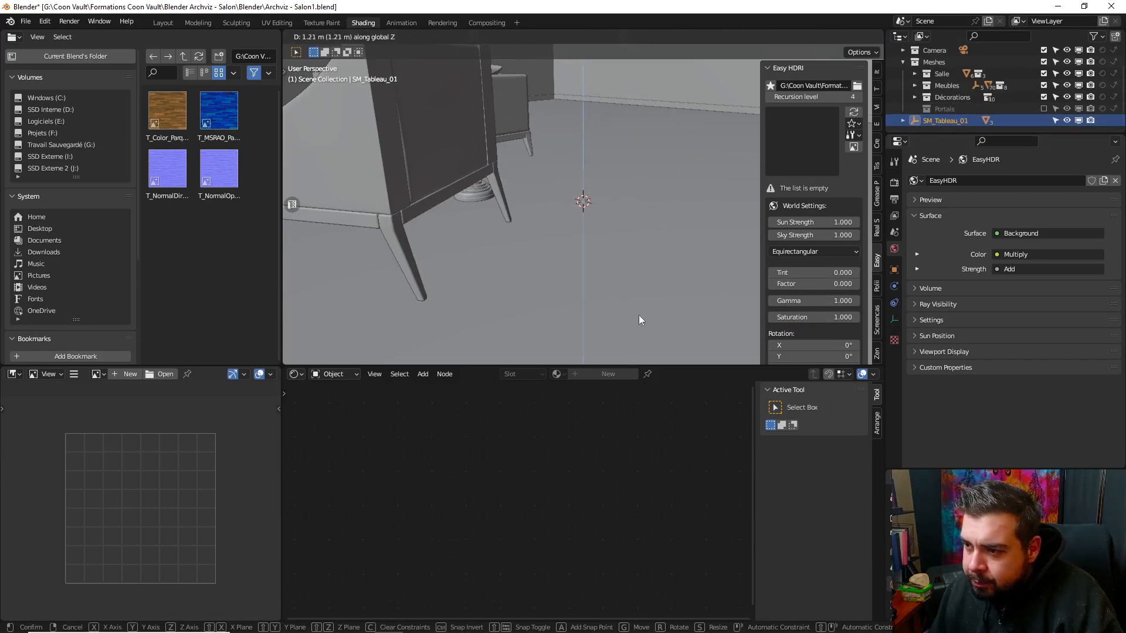
pyautogui.click(639, 314)
pyautogui.scroll(-4, 639, 247)
pyautogui.keyDown('shift'); pyautogui.moveTo(638, 187); pyautogui.dragTo(636, 312, button='middle'); pyautogui.keyUp('shift')
pyautogui.scroll(-3, 611, 251)
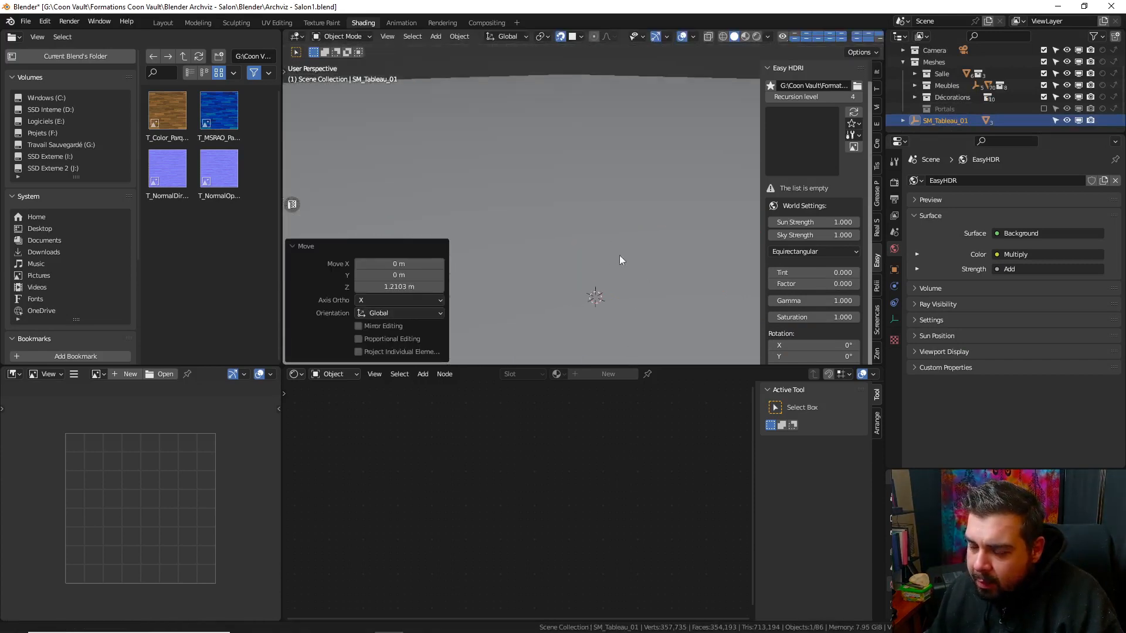
pyautogui.scroll(3, 622, 259)
# - Rotate the SM_Tableau_01 empty 90° about global Z and 90° about global Y to stand the picture upright
pyautogui.write('rz')
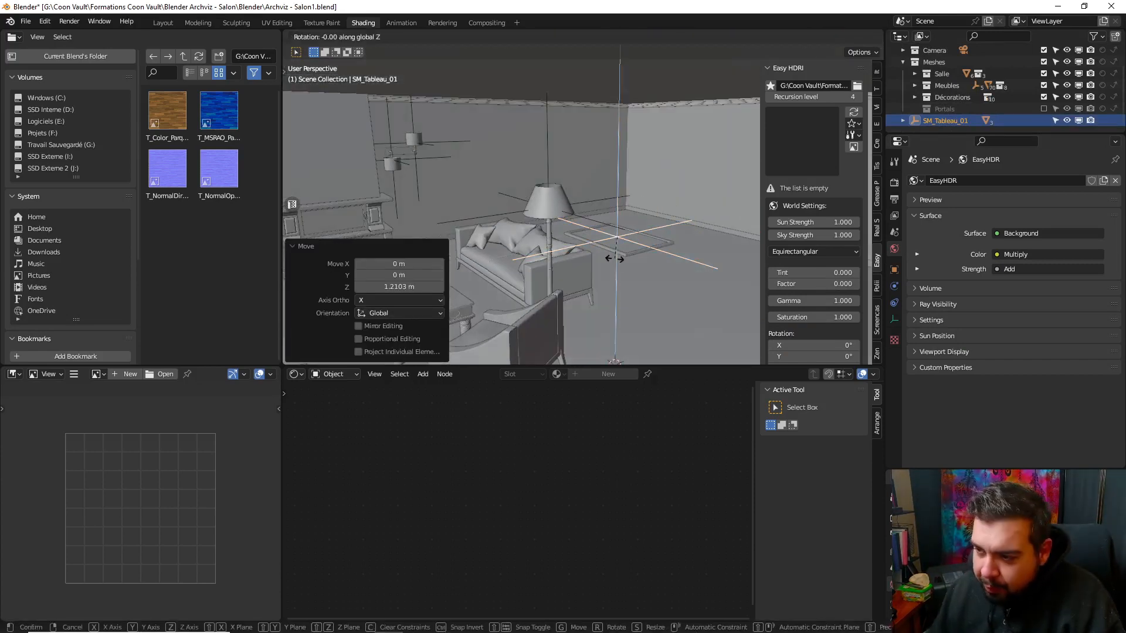
pyautogui.write('90')
pyautogui.press('Return')
pyautogui.press('r')
pyautogui.press('x')
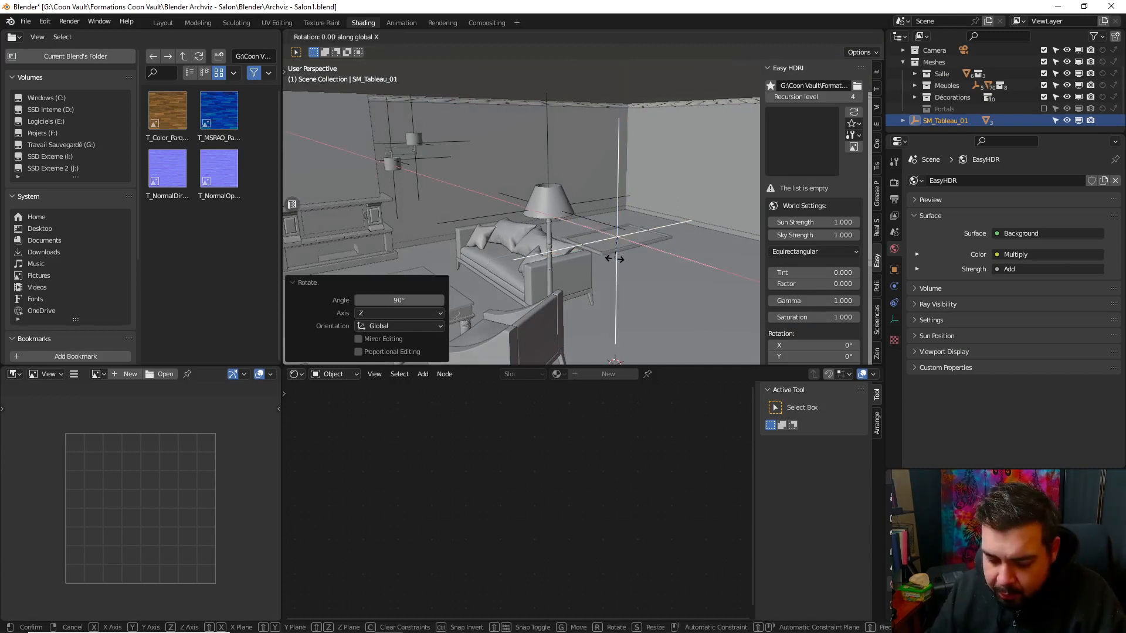
pyautogui.write('y90')
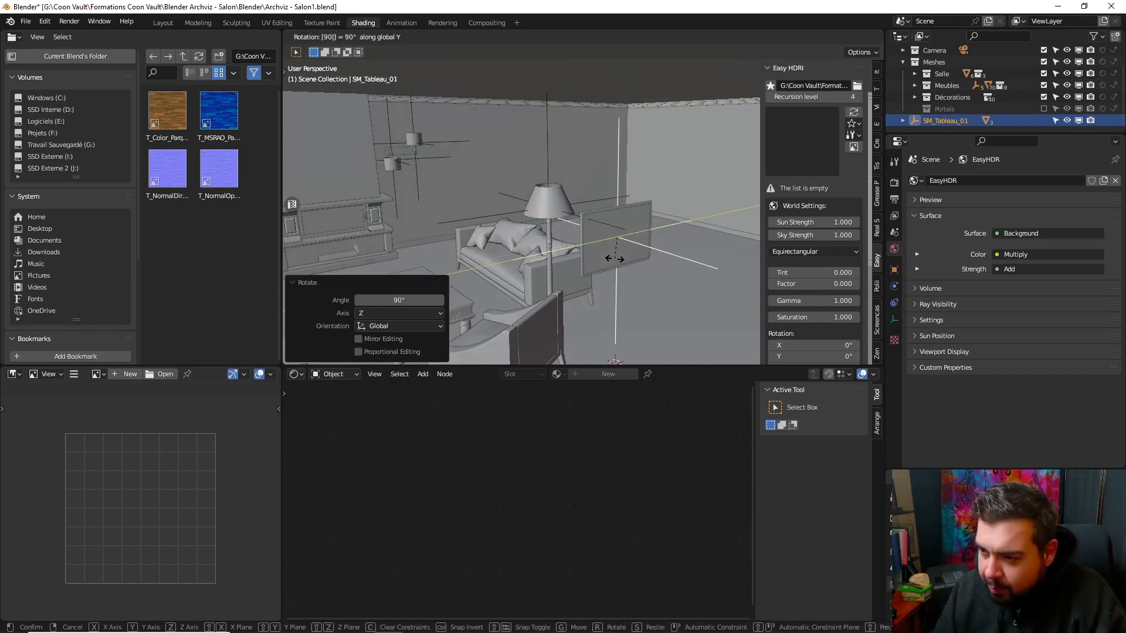
pyautogui.press('Return')
# - Move SM_Tableau_01 onto the chimney breast above the fireplace, about 4.67 m in X, 1.49 m in Y and 0.35 m in Z
pyautogui.press('g')
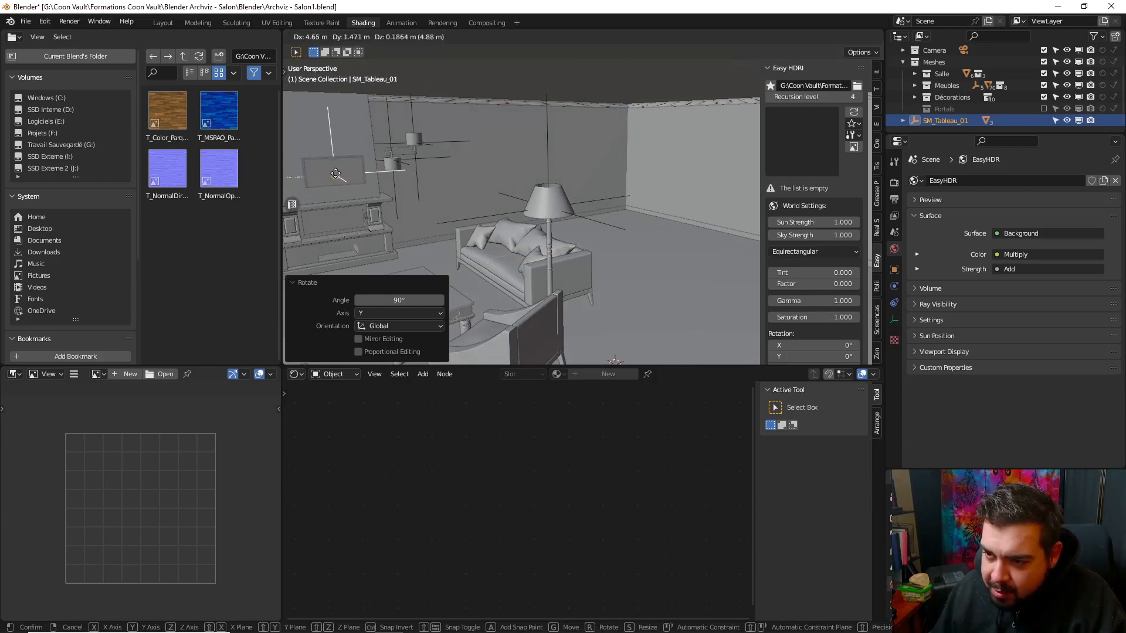
pyautogui.click(333, 163)
pyautogui.press('KP_Decimal')
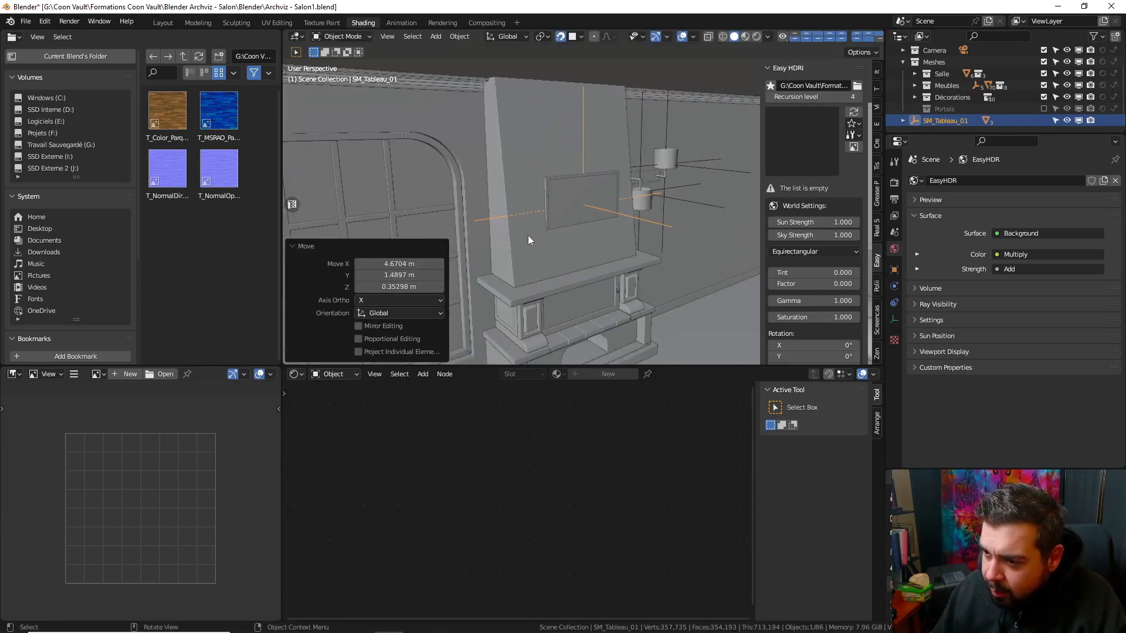
pyautogui.moveTo(528, 235)
pyautogui.mouseDown(button='middle')
pyautogui.moveTo(601, 239)
pyautogui.moveTo(652, 224)
pyautogui.moveTo(589, 262)
pyautogui.mouseUp(button='middle')
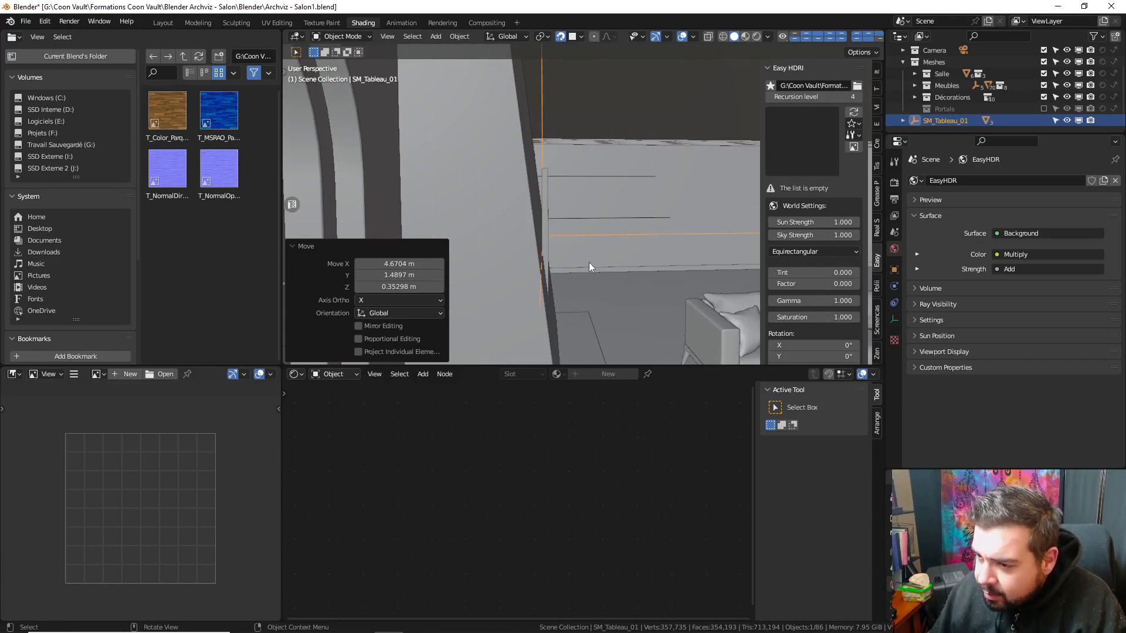
# - Tilt SM_Tableau_01 about 6.75° around global Y to follow the slope of the chimney breast
pyautogui.scroll(3, 588, 262)
pyautogui.press('r')
pyautogui.press('x')
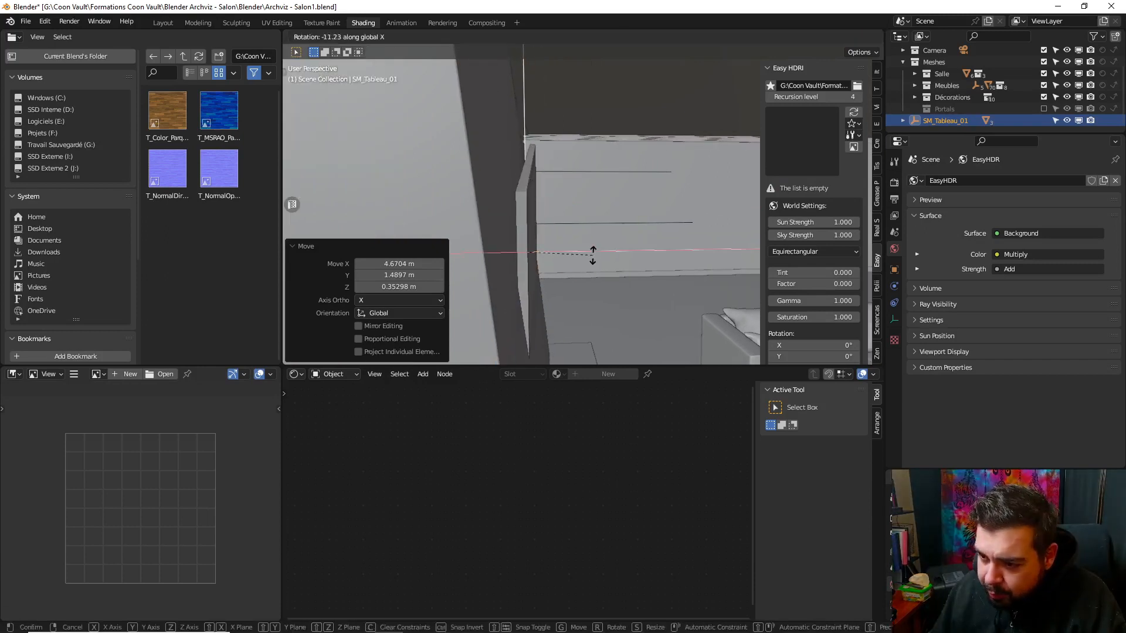
pyautogui.press('y')
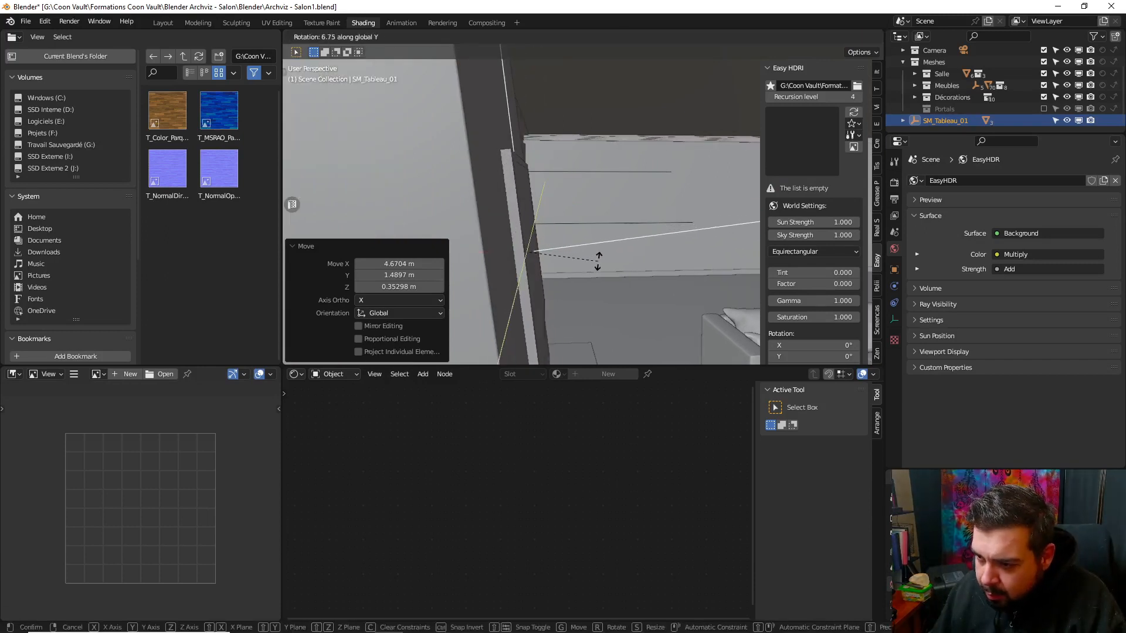
pyautogui.click(598, 261)
pyautogui.moveTo(599, 258); pyautogui.dragTo(611, 207, button='middle')
# - Snap the picture along X against the sloping wall and fine-tune its tilt by about 0.37° around global Y
pyautogui.press('g')
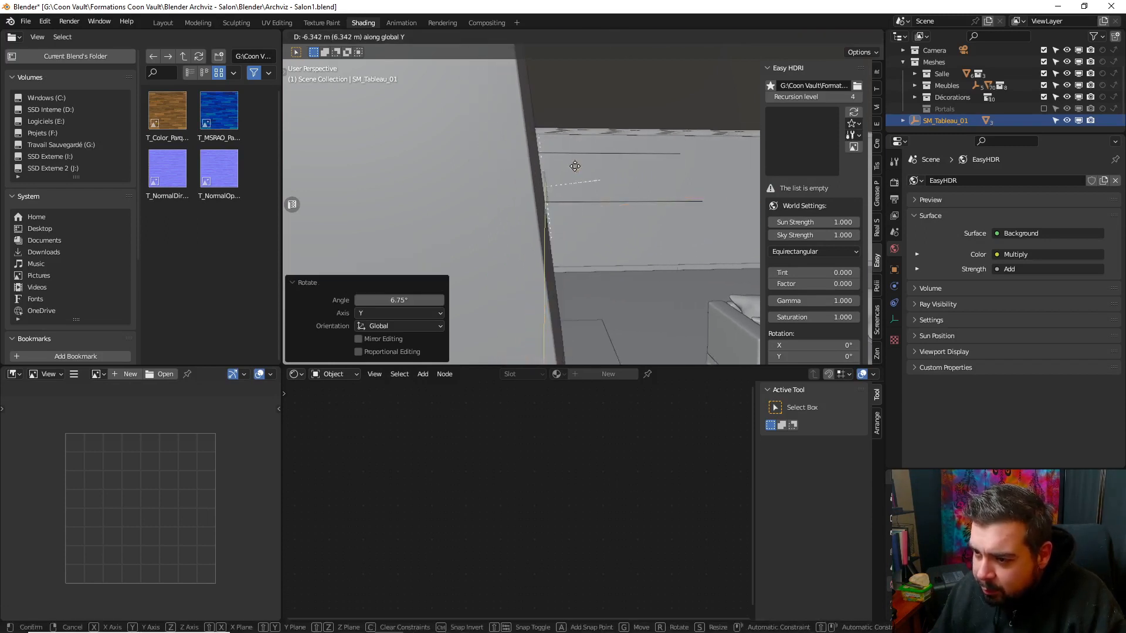
pyautogui.press('x')
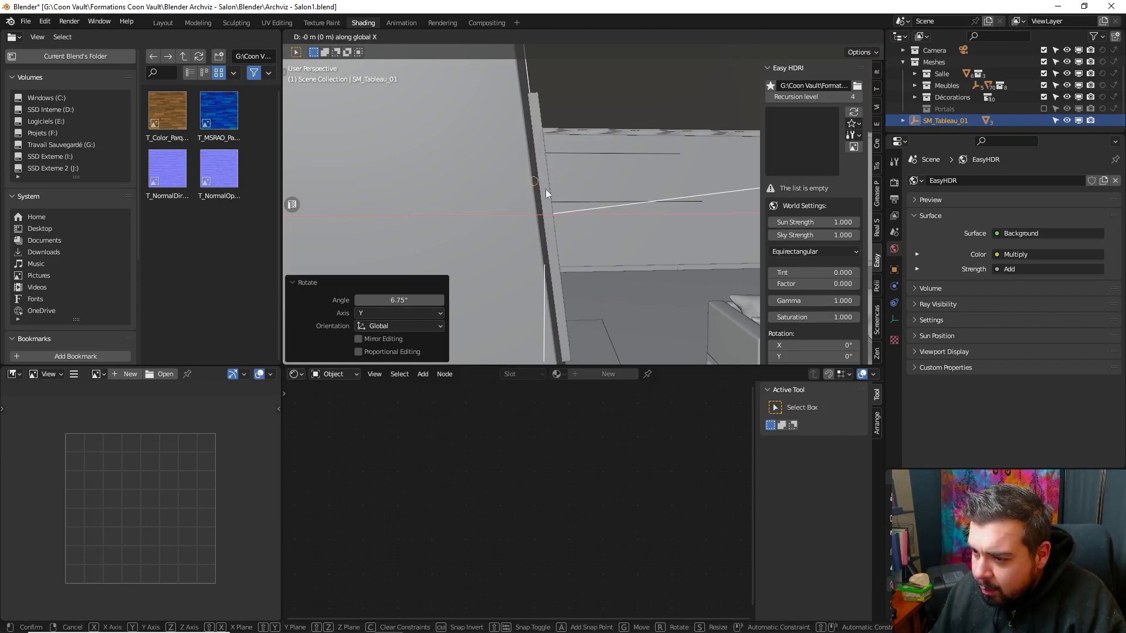
pyautogui.click(546, 189)
pyautogui.moveTo(546, 190); pyautogui.dragTo(579, 202, button='middle')
pyautogui.press('r')
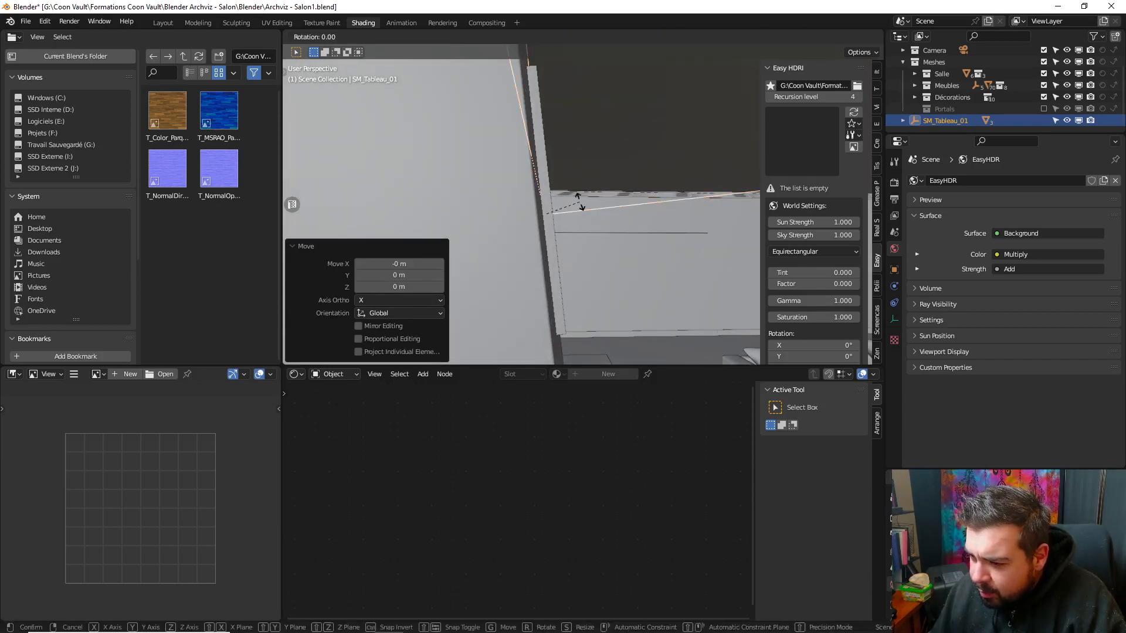
pyautogui.press('x')
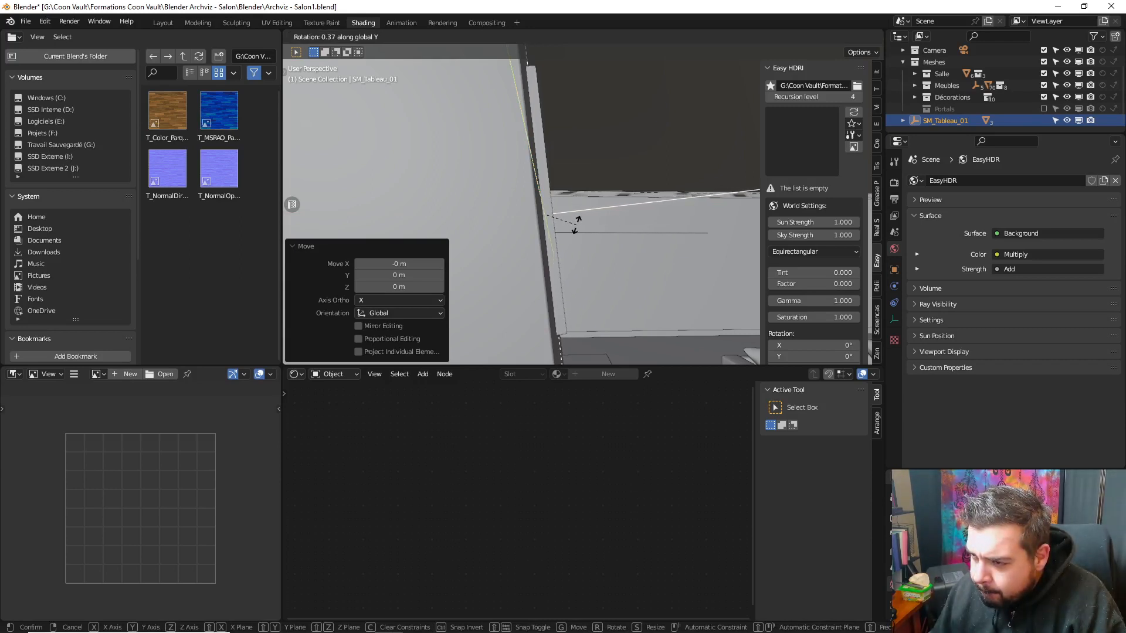
pyautogui.click(577, 225)
# - Shift the picture about 0.064 m along global Y to centre it on the chimney breast
pyautogui.moveTo(590, 189); pyautogui.dragTo(459, 204, button='middle')
pyautogui.press('g')
pyautogui.press('y')
pyautogui.click(540, 211)
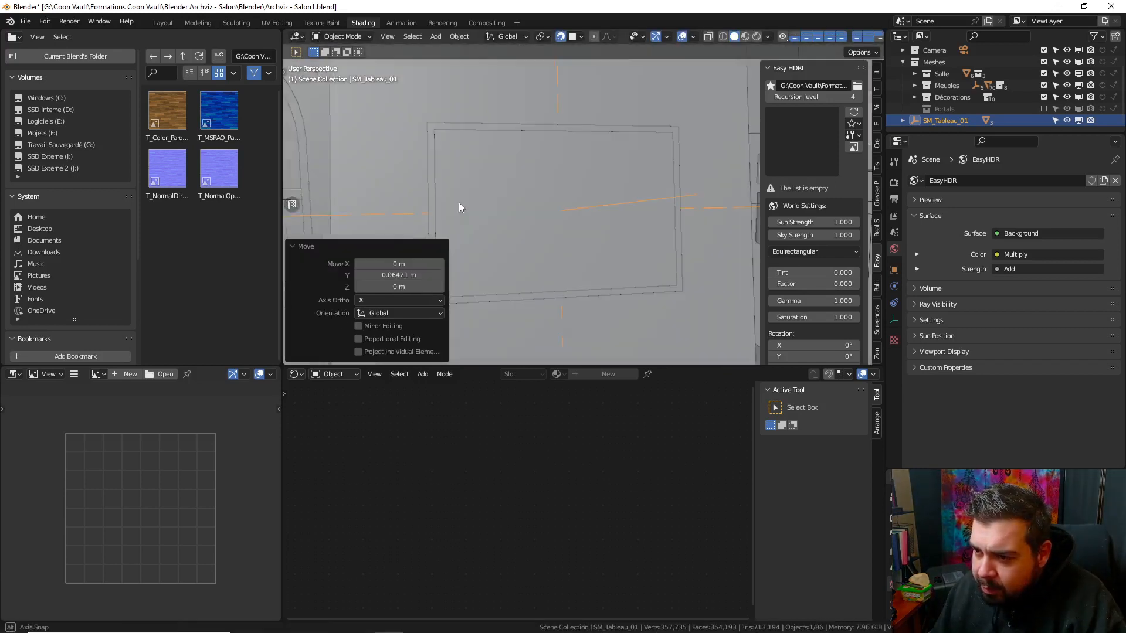
pyautogui.scroll(-2, 665, 195)
pyautogui.moveTo(665, 195); pyautogui.dragTo(543, 170, button='middle')
pyautogui.scroll(-1, 635, 196)
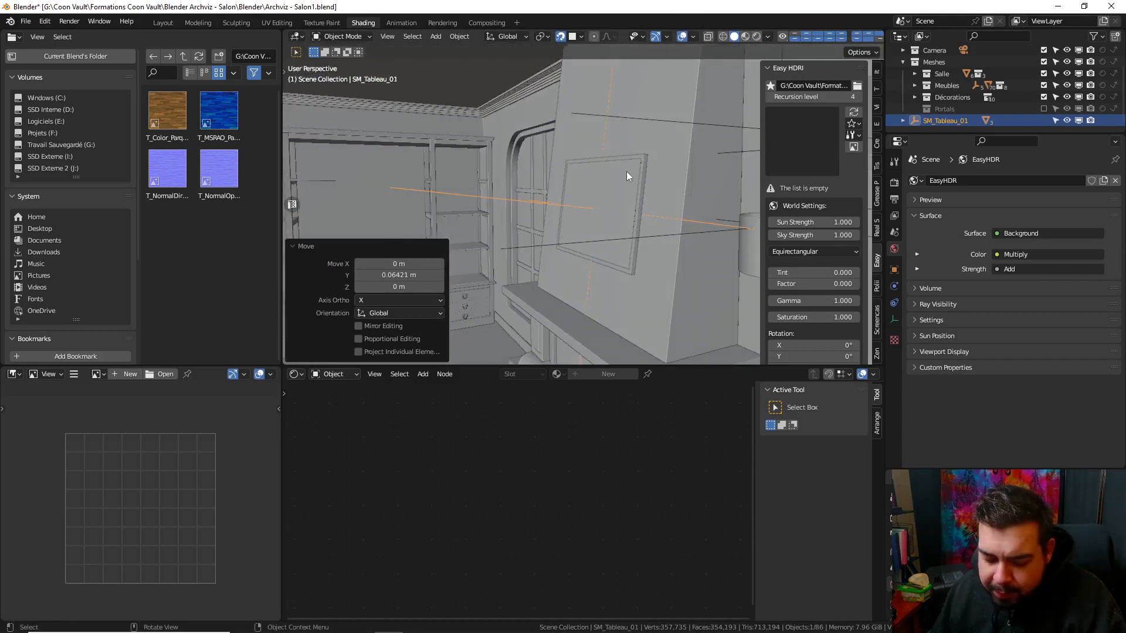
pyautogui.press('g')
pyautogui.press('z')
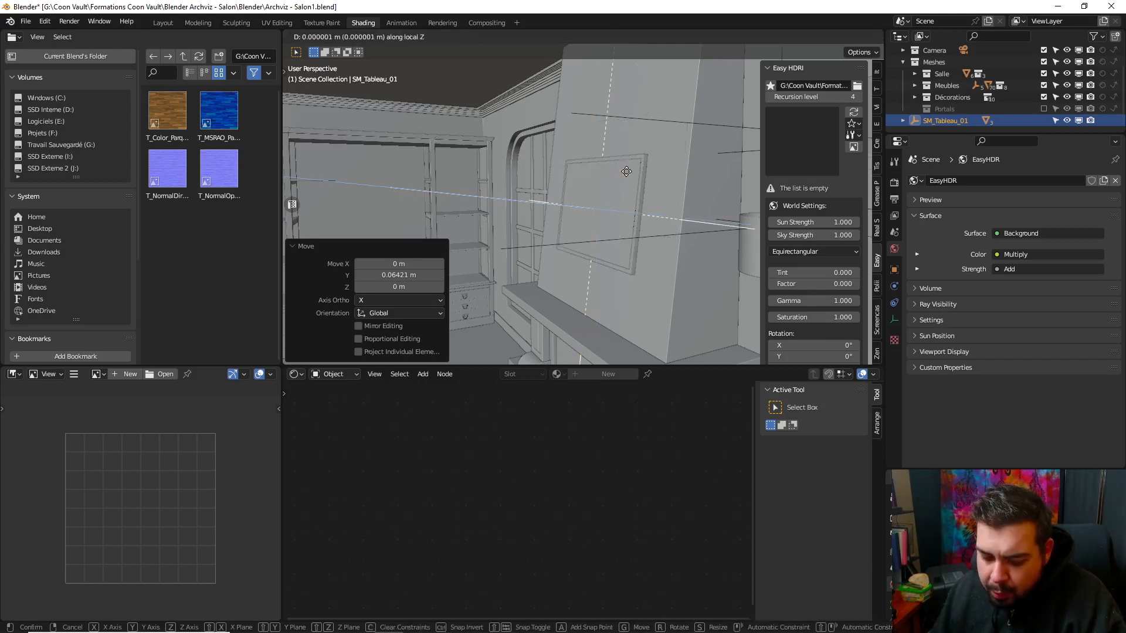
pyautogui.press('y')
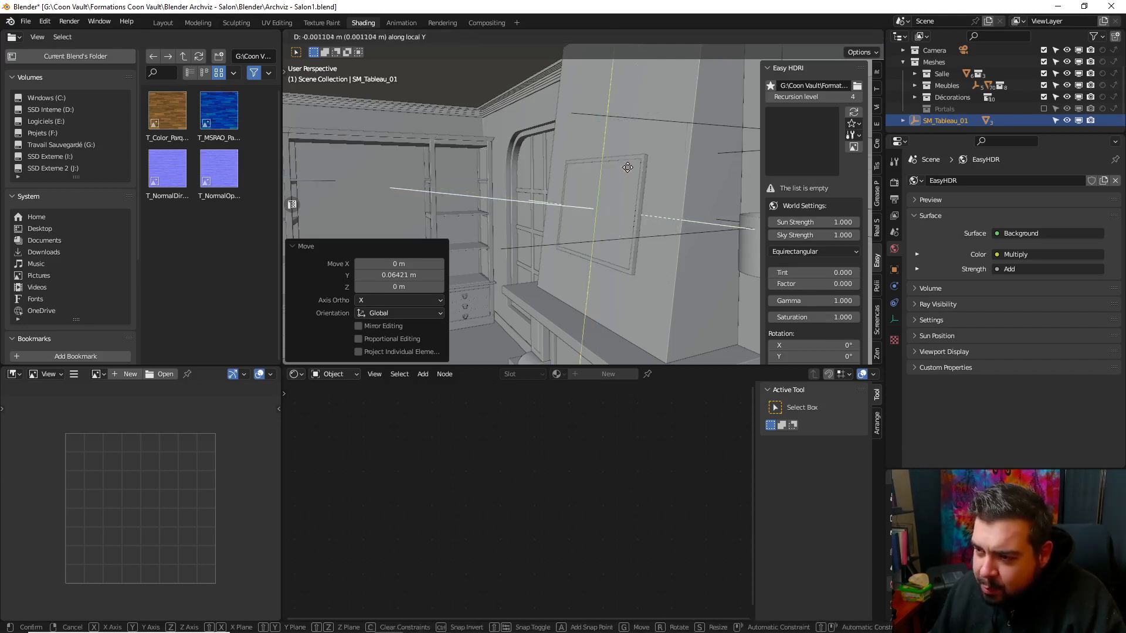
pyautogui.rightClick(633, 160)
# - Slide the picture about 0.207 m up the wall along its local Y axis and display the viewport in Material Preview
pyautogui.press('g')
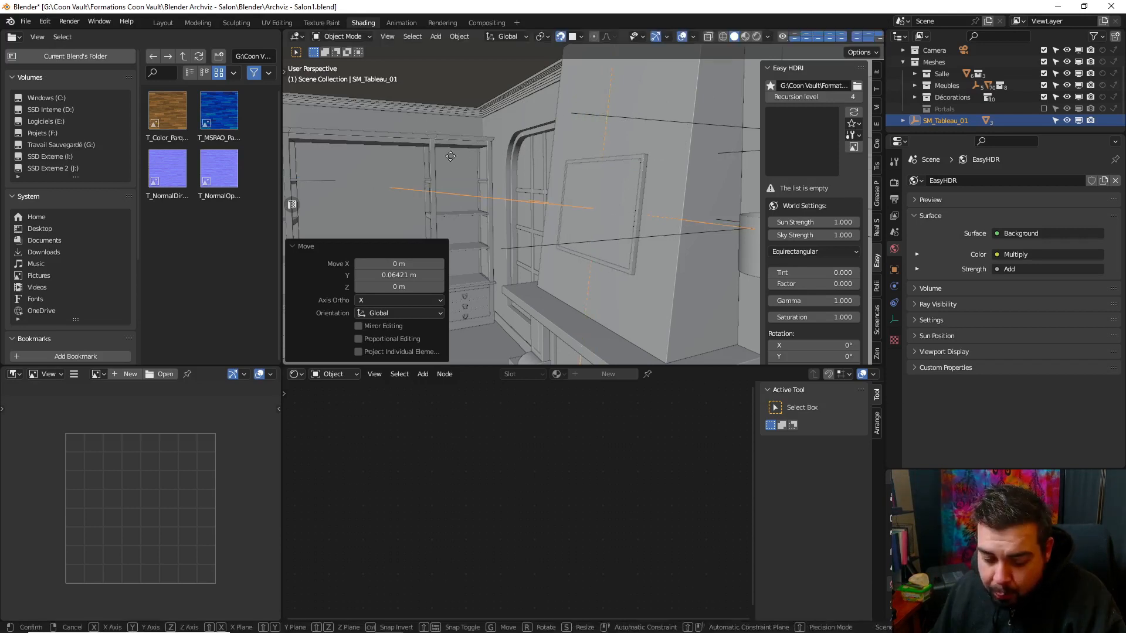
pyautogui.press('y')
pyautogui.press('y')
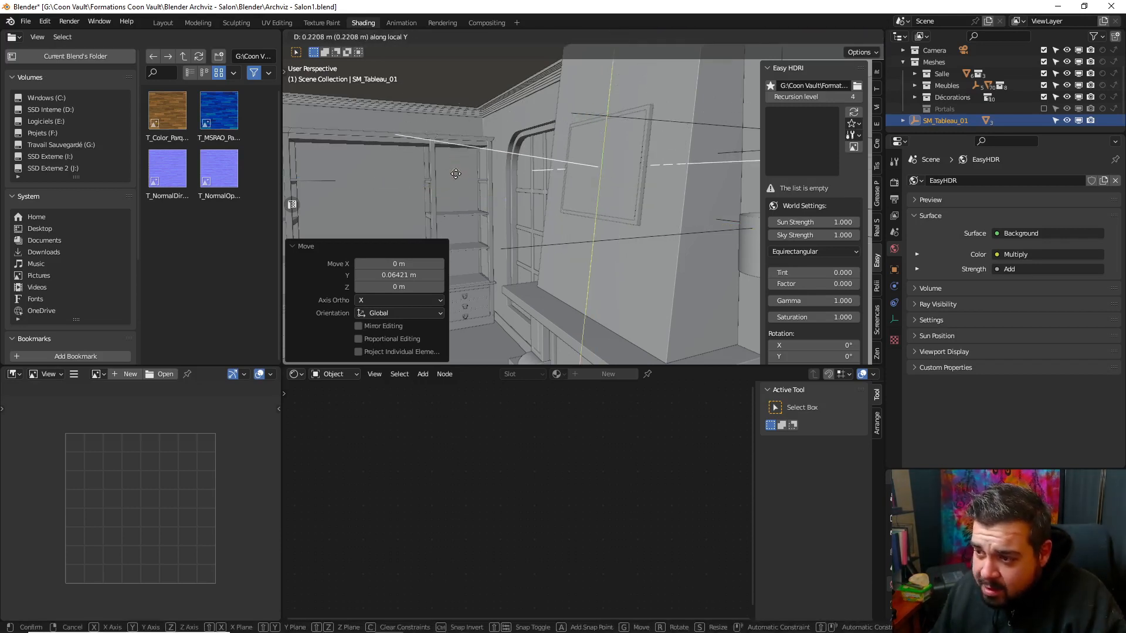
pyautogui.click(471, 175)
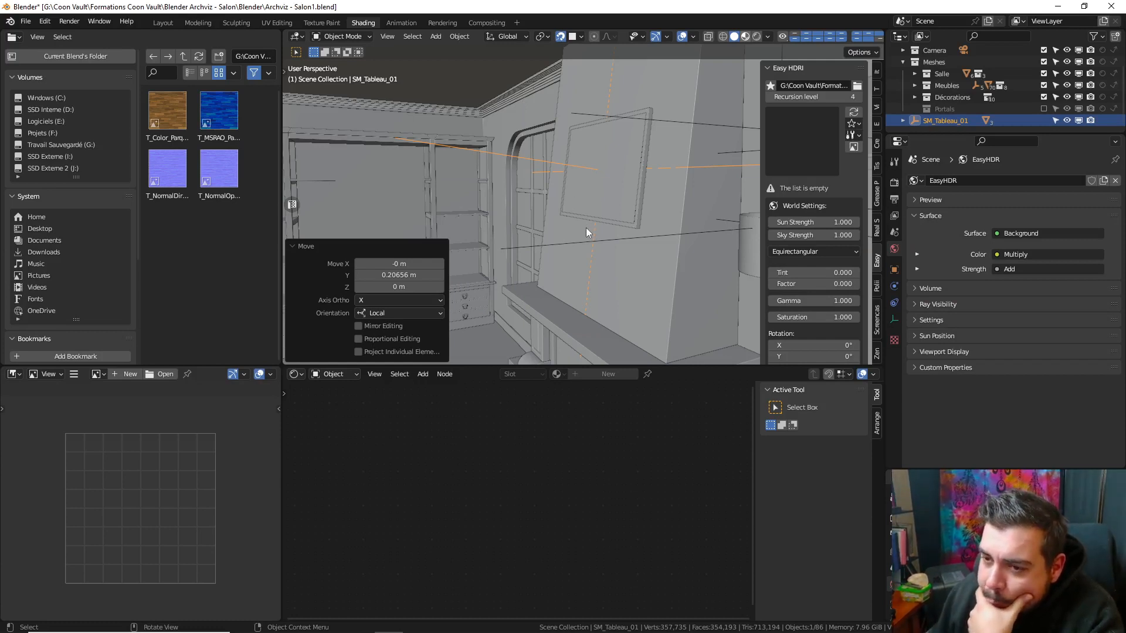
pyautogui.press('z')
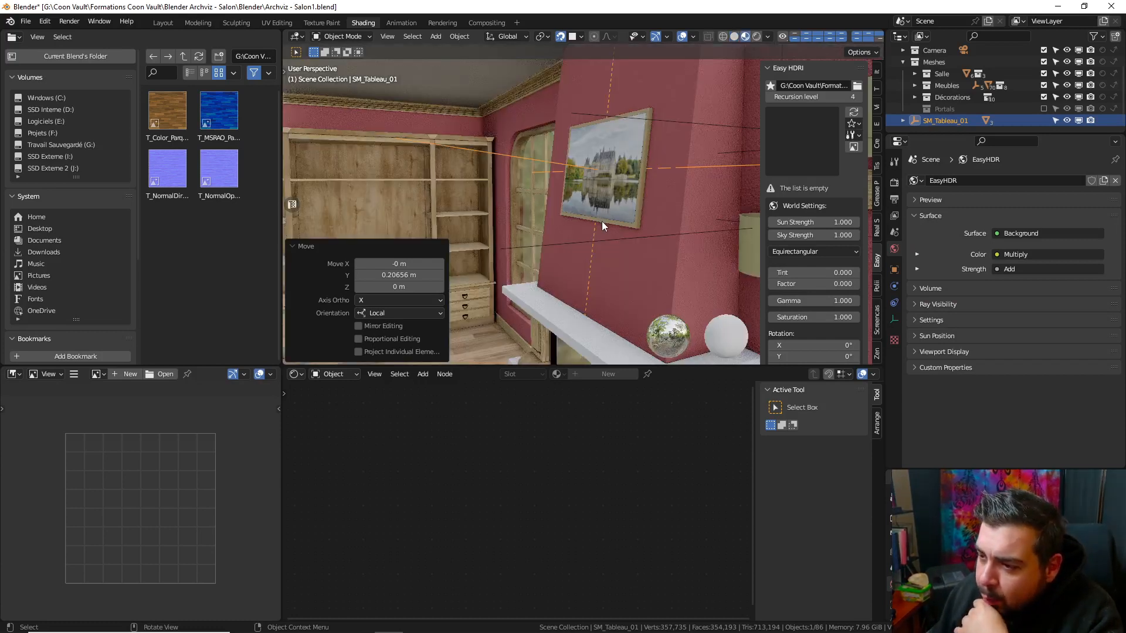
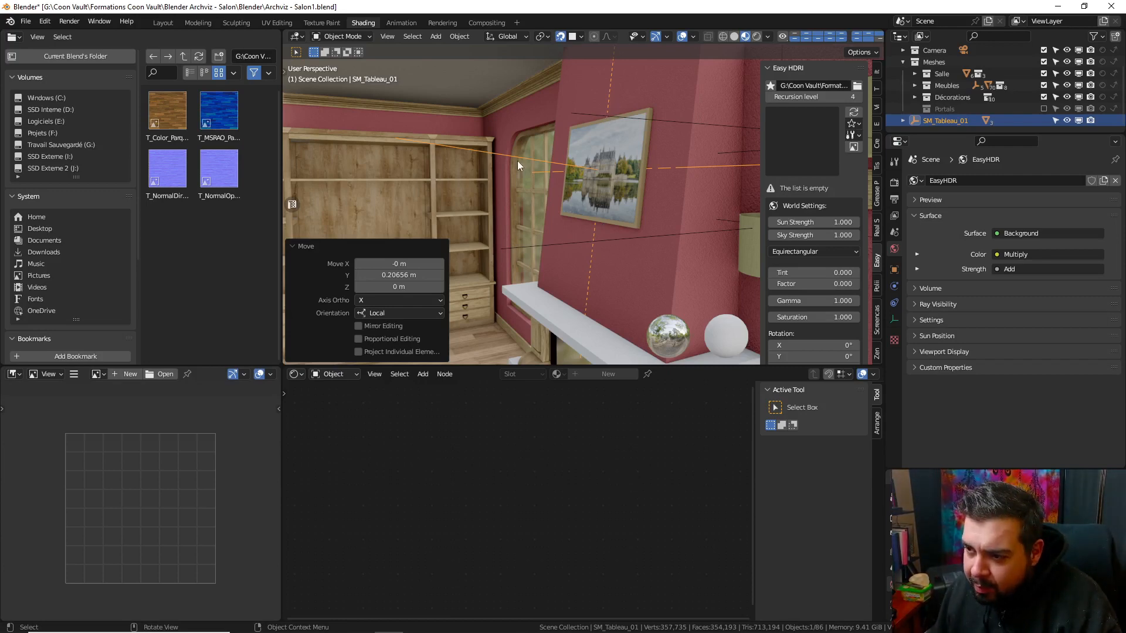
# - Rotate SM_Tableau_01 180° about its local Y axis to turn the picture around
pyautogui.press('r')
pyautogui.press('y')
pyautogui.press('y')
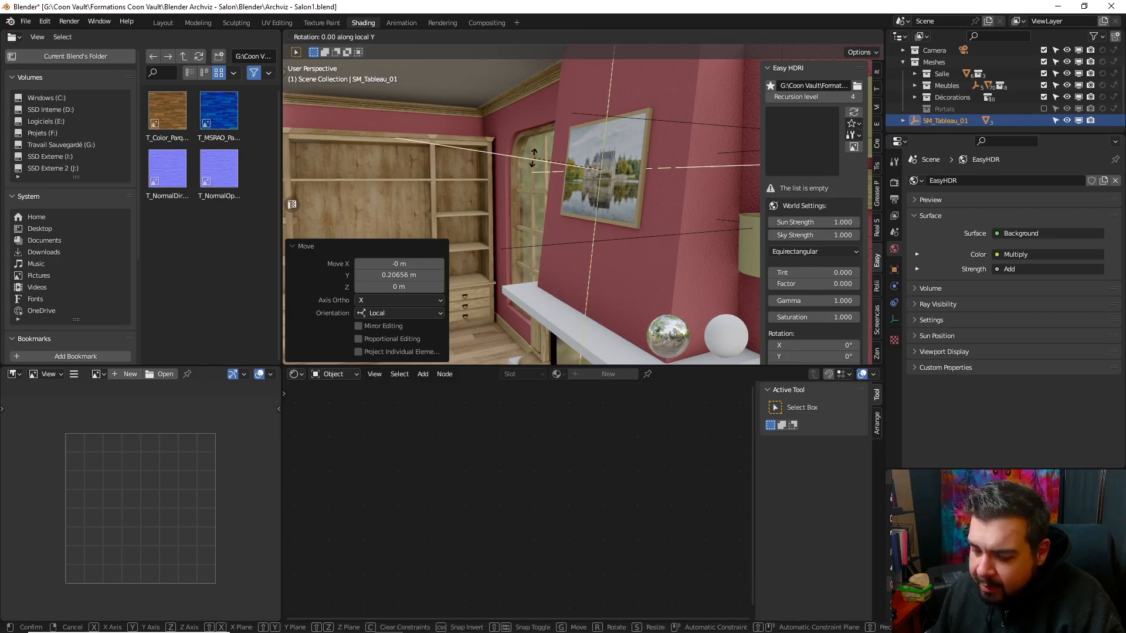
pyautogui.write('180')
pyautogui.press('Return')
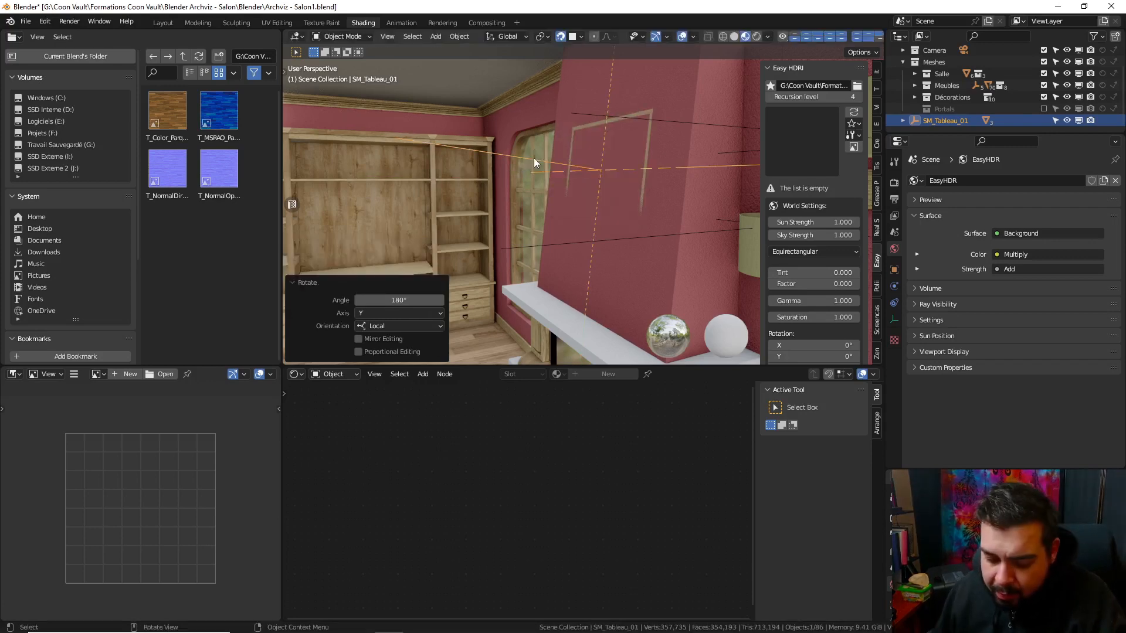
# - Pull SM_Tableau_01 out of the chimney wall by moving it about -0.734 m along global X
pyautogui.press('g')
pyautogui.press('y')
pyautogui.press('y')
pyautogui.press('y')
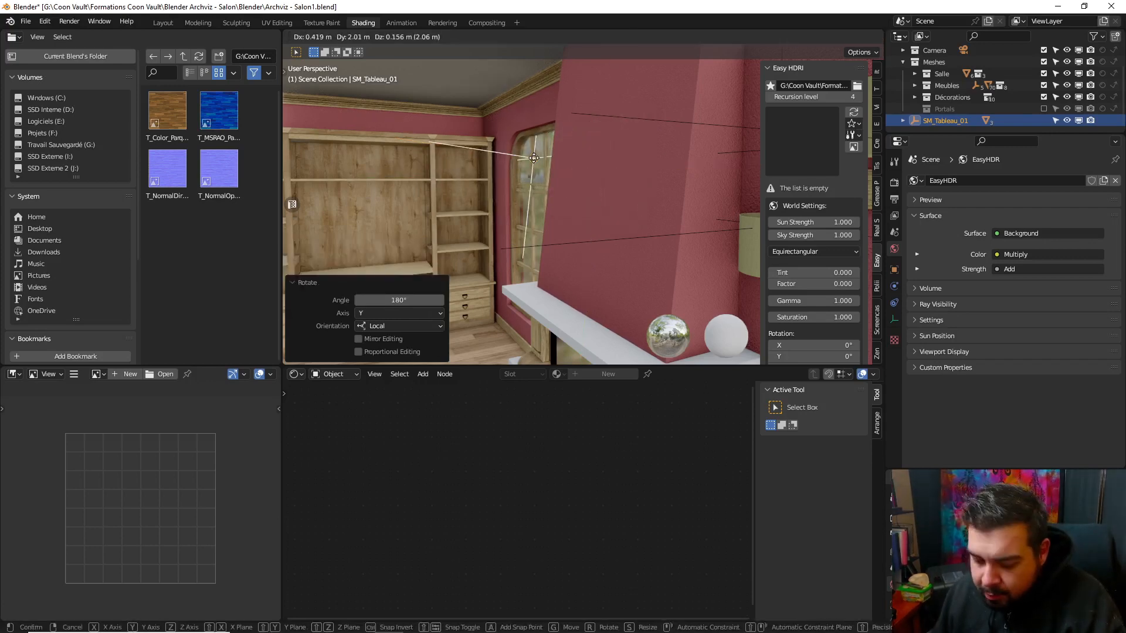
pyautogui.press('y')
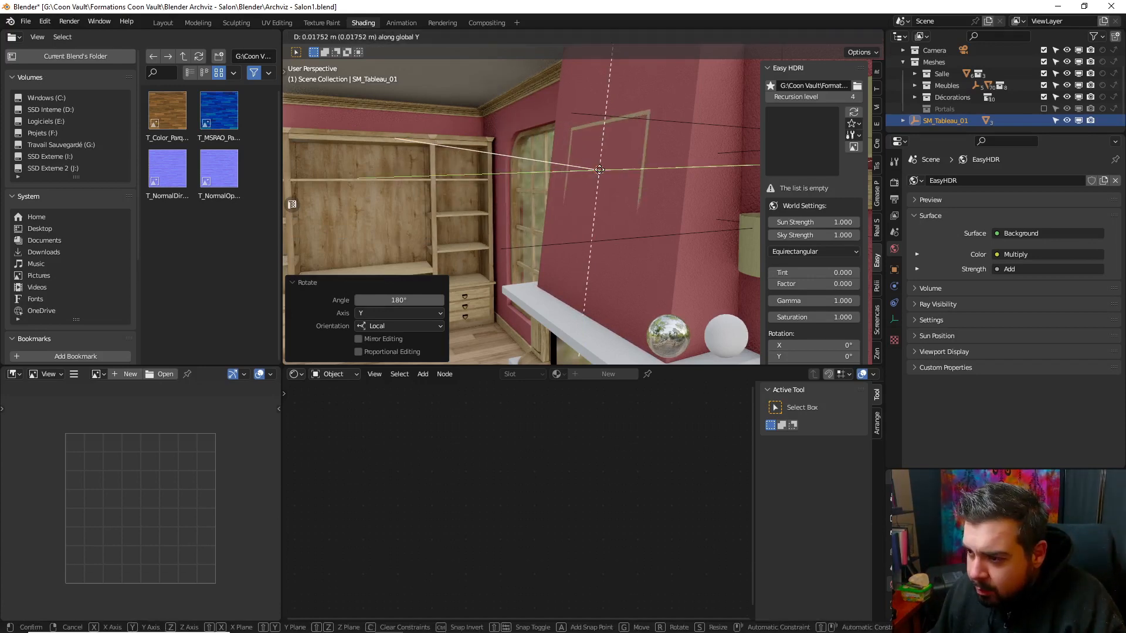
pyautogui.press('x')
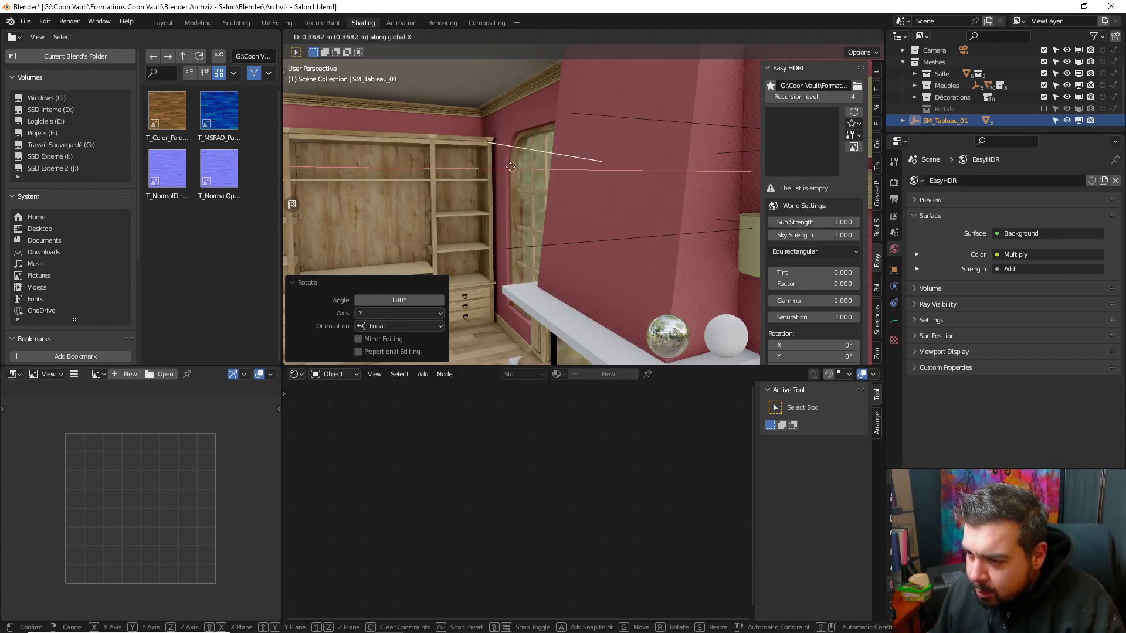
pyautogui.click(614, 180)
pyautogui.press('g')
pyautogui.press('x')
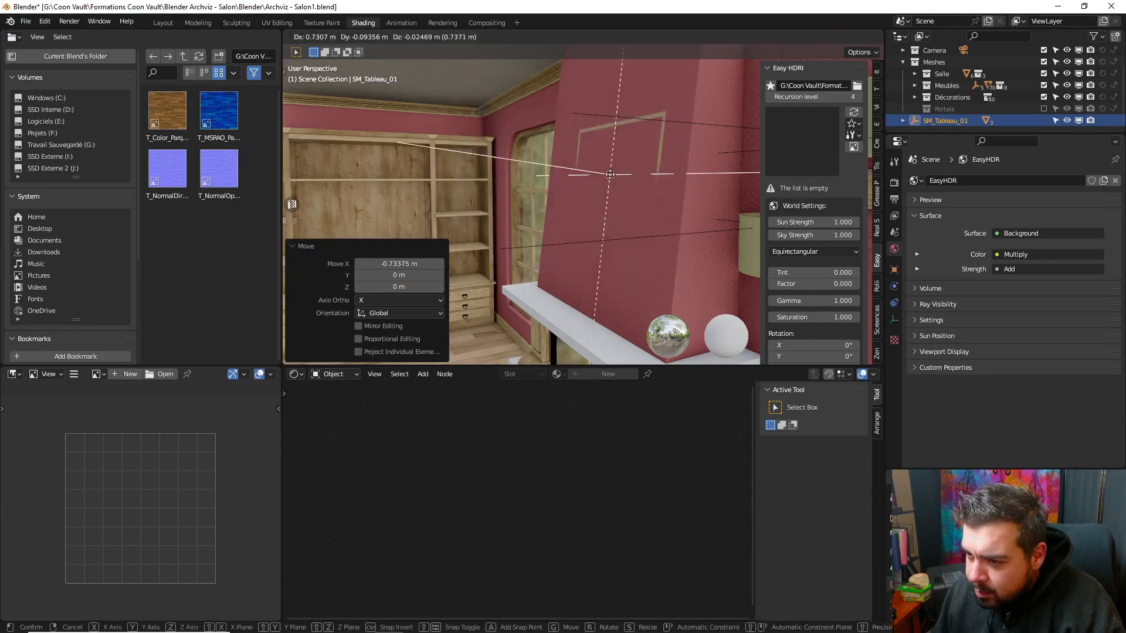
pyautogui.rightClick(616, 93)
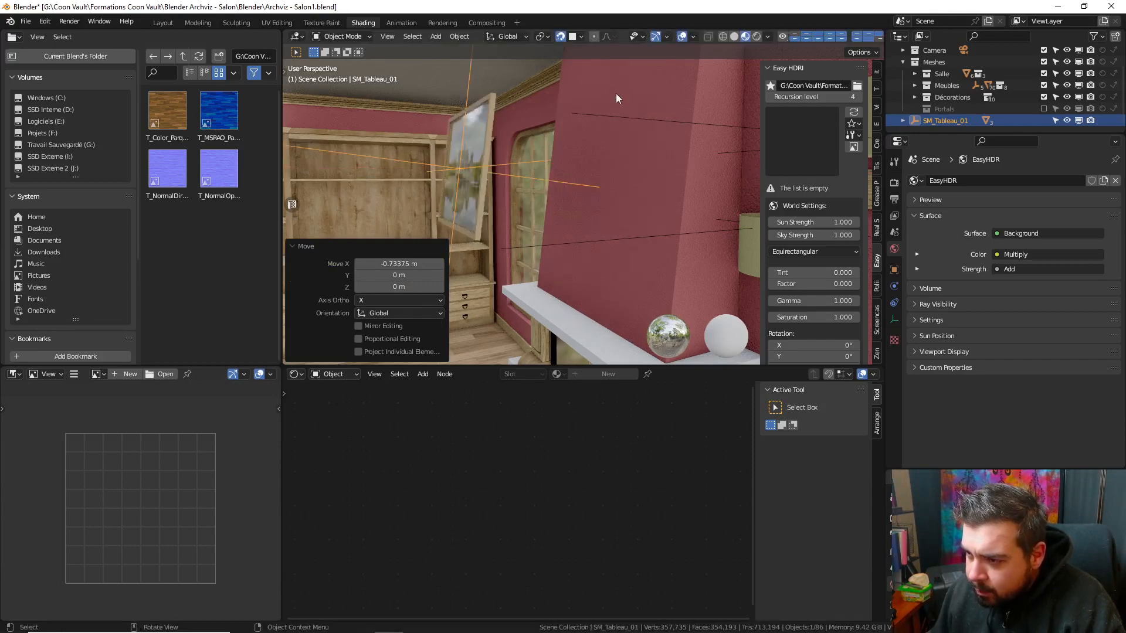
# - Snap the 3D cursor to the centre of the PaysageAutomne_02 picture face in Edit Mode and return to Object Mode
pyautogui.moveTo(548, 156)
pyautogui.mouseDown(button='middle')
pyautogui.moveTo(524, 167)
pyautogui.moveTo(532, 177)
pyautogui.moveTo(583, 166)
pyautogui.moveTo(536, 171)
pyautogui.moveTo(567, 173)
pyautogui.mouseUp(button='middle')
pyautogui.scroll(2, 567, 177)
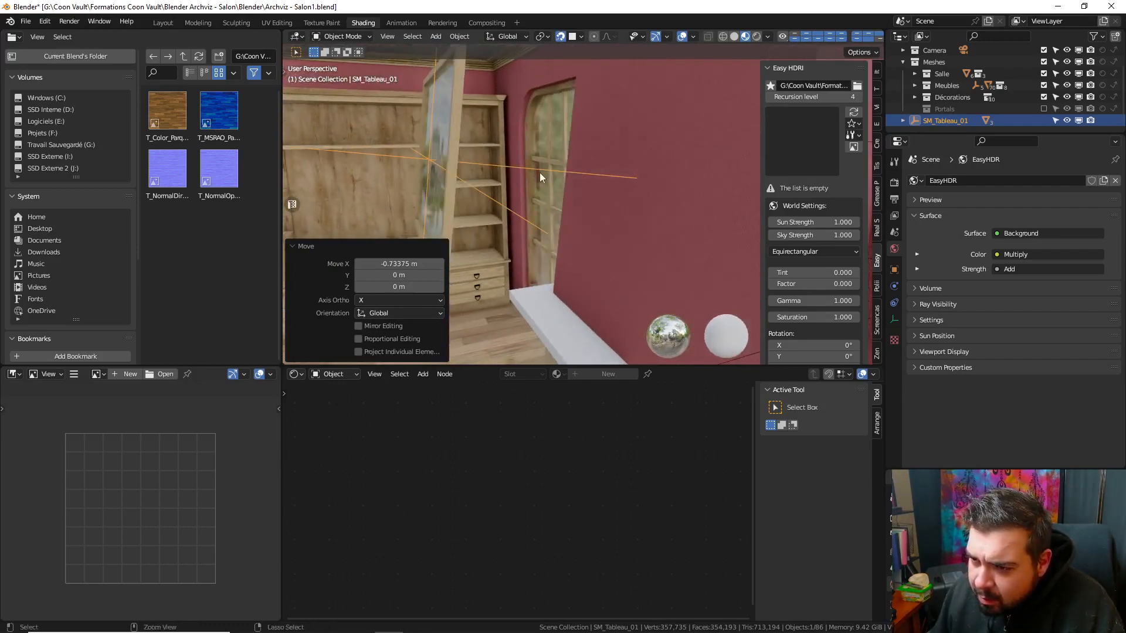
pyautogui.moveTo(509, 167); pyautogui.dragTo(473, 168, button='middle')
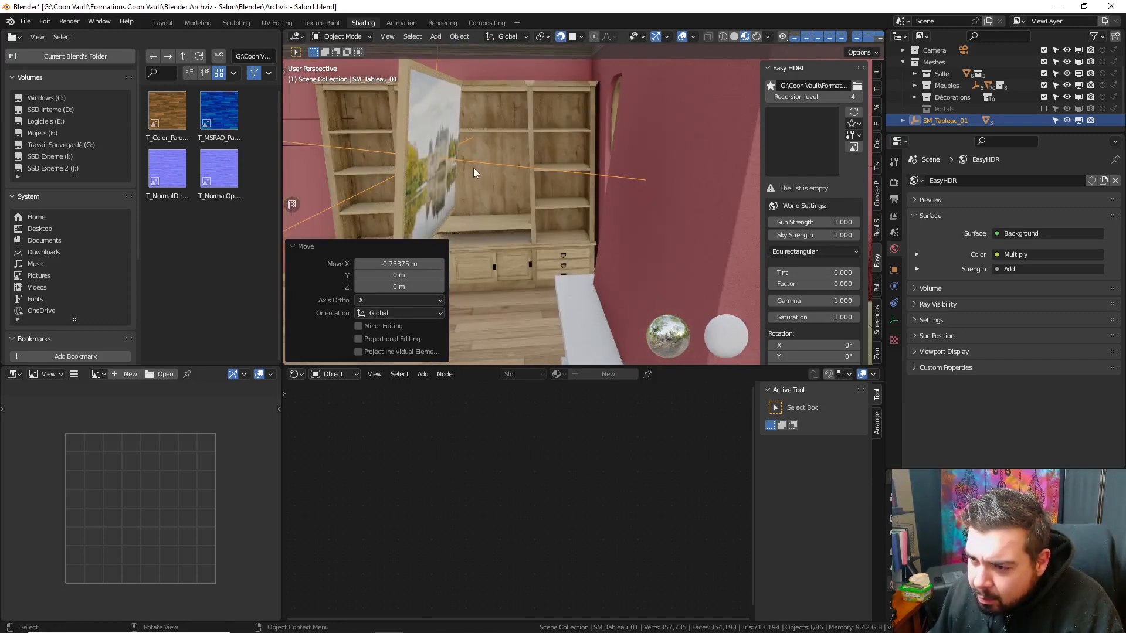
pyautogui.click(431, 136)
pyautogui.press('Tab')
pyautogui.hotkey('shift', 's')
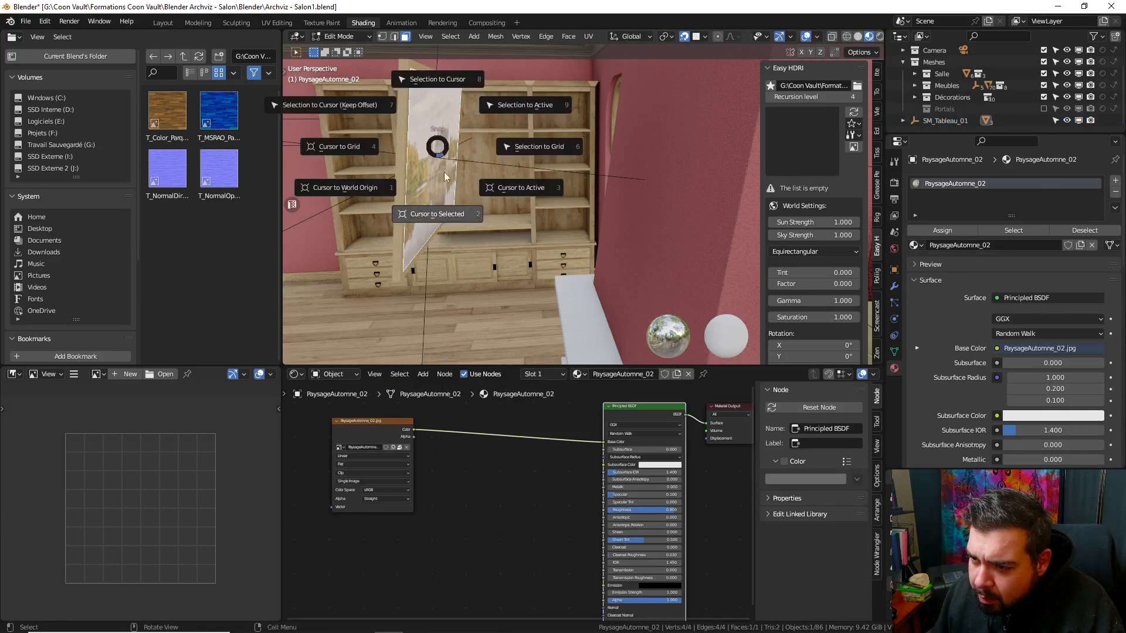
pyautogui.click(445, 205)
pyautogui.press('Tab')
# - Snap the SM_Tableau_01 empty to the 3D cursor at the centre of the picture
pyautogui.click(478, 161)
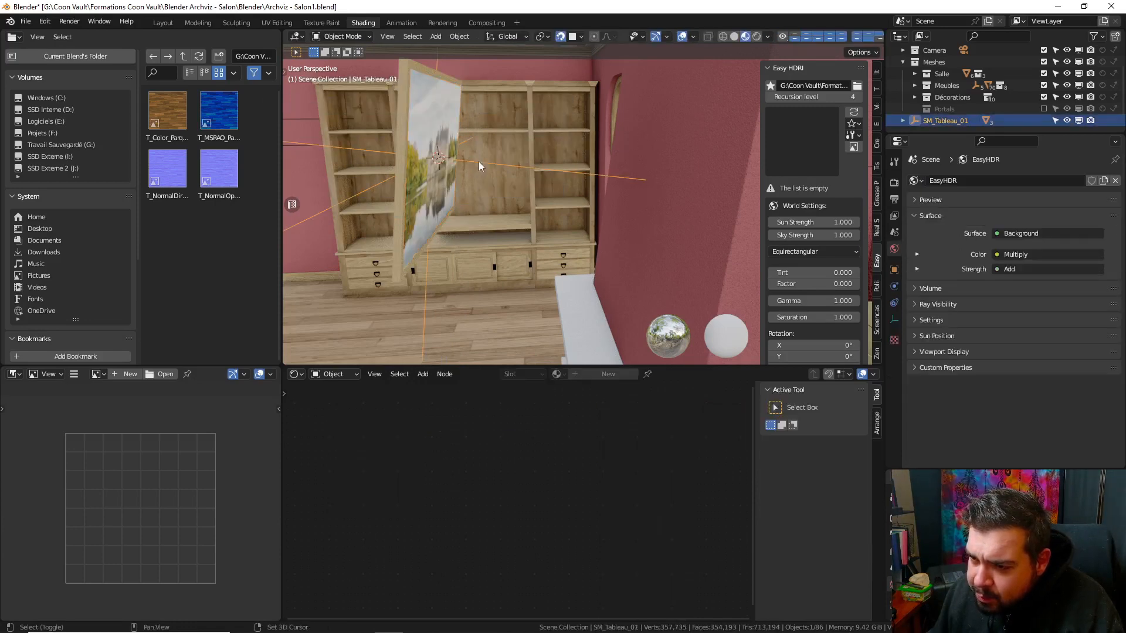
pyautogui.hotkey('shift', 's')
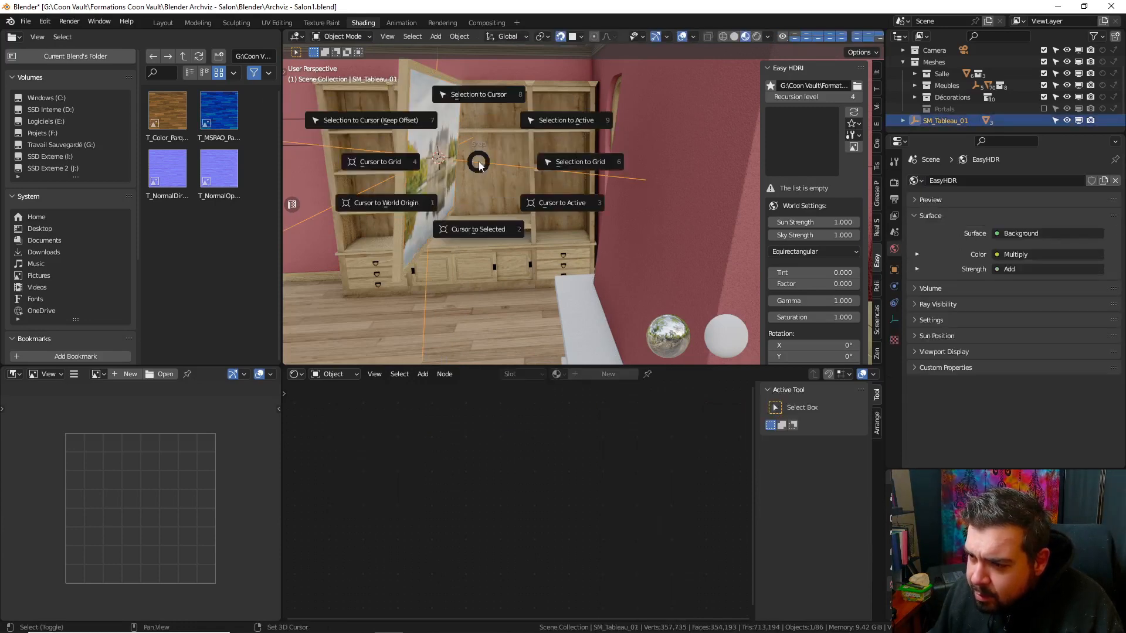
pyautogui.click(477, 100)
# - Delete the SM_Tableau_01 empty, leaving the three picture parts without a parent
pyautogui.moveTo(477, 126)
pyautogui.mouseDown(button='middle')
pyautogui.moveTo(496, 145)
pyautogui.moveTo(518, 143)
pyautogui.moveTo(471, 151)
pyautogui.moveTo(484, 150)
pyautogui.mouseUp(button='middle')
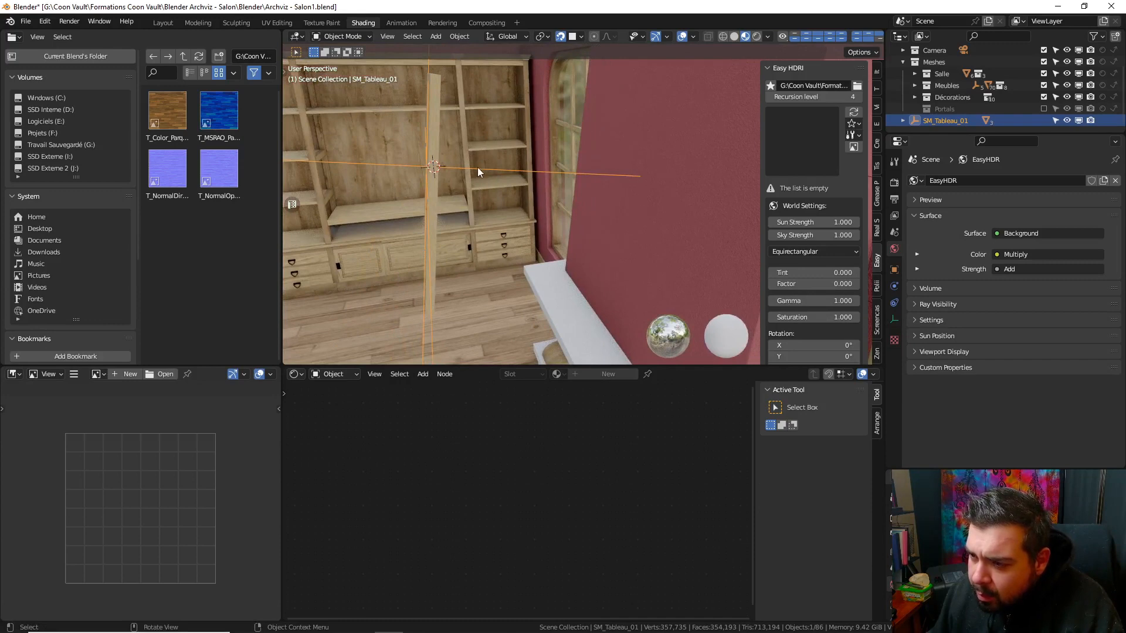
pyautogui.press('x')
pyautogui.click(477, 167)
# - Select PaysageAutomne_02, PaysageAutomne_02.001 and PaysageAutomne_02.002 and move them about -18.769 m along global Z
pyautogui.click(969, 124)
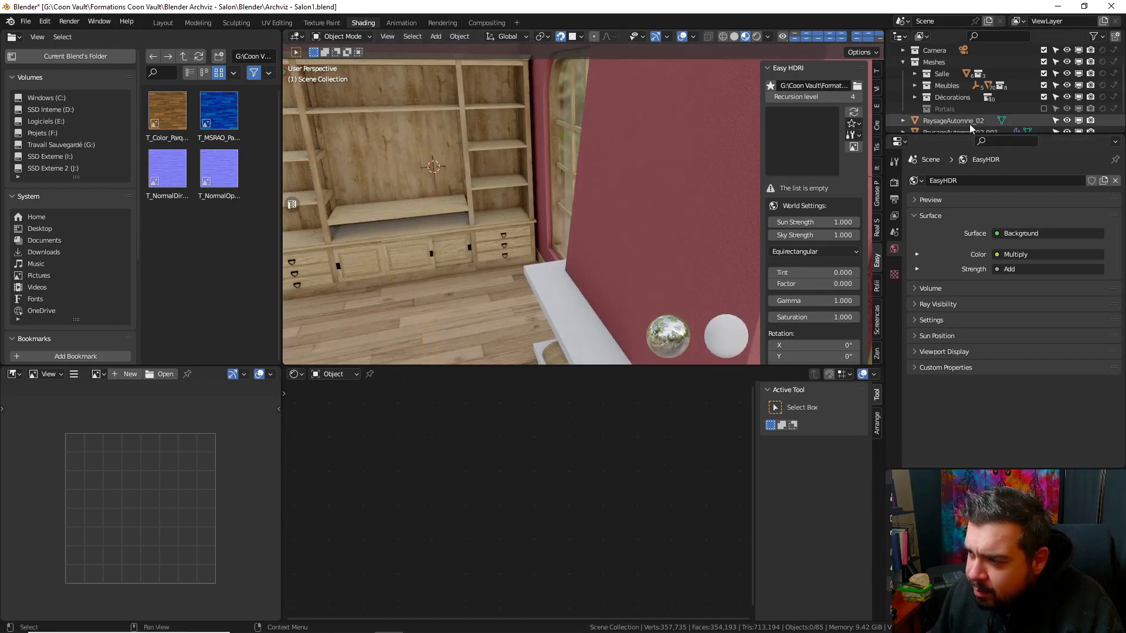
pyautogui.keyDown('shift'); pyautogui.click(958, 122); pyautogui.keyUp('shift')
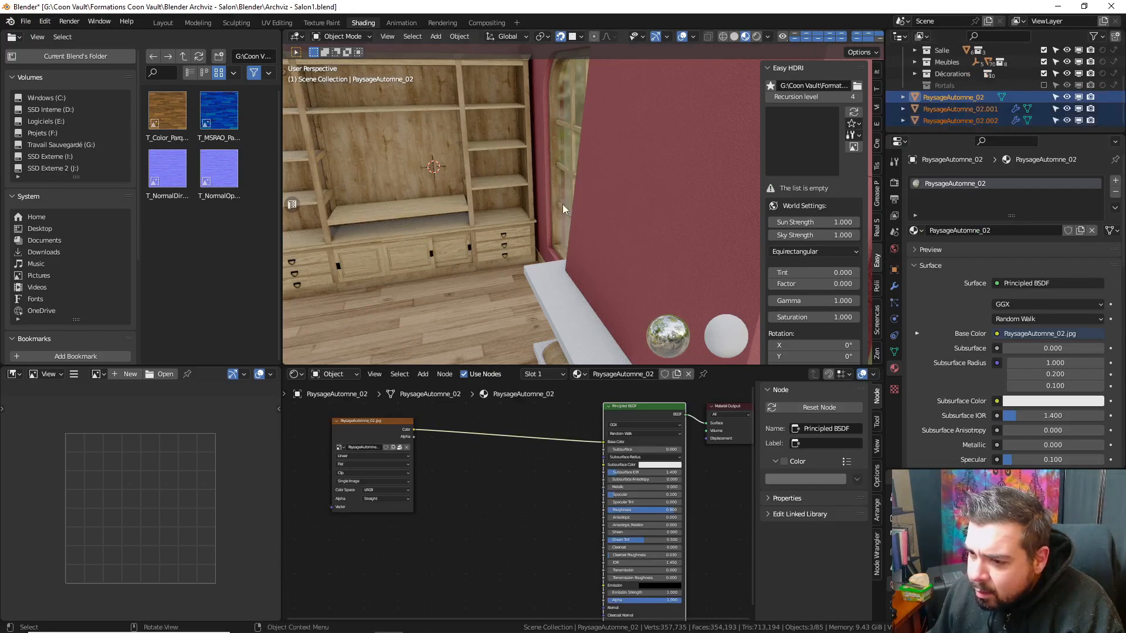
pyautogui.moveTo(562, 205); pyautogui.dragTo(547, 156, button='middle')
pyautogui.press('KP_Decimal')
pyautogui.press('g')
pyautogui.press('z')
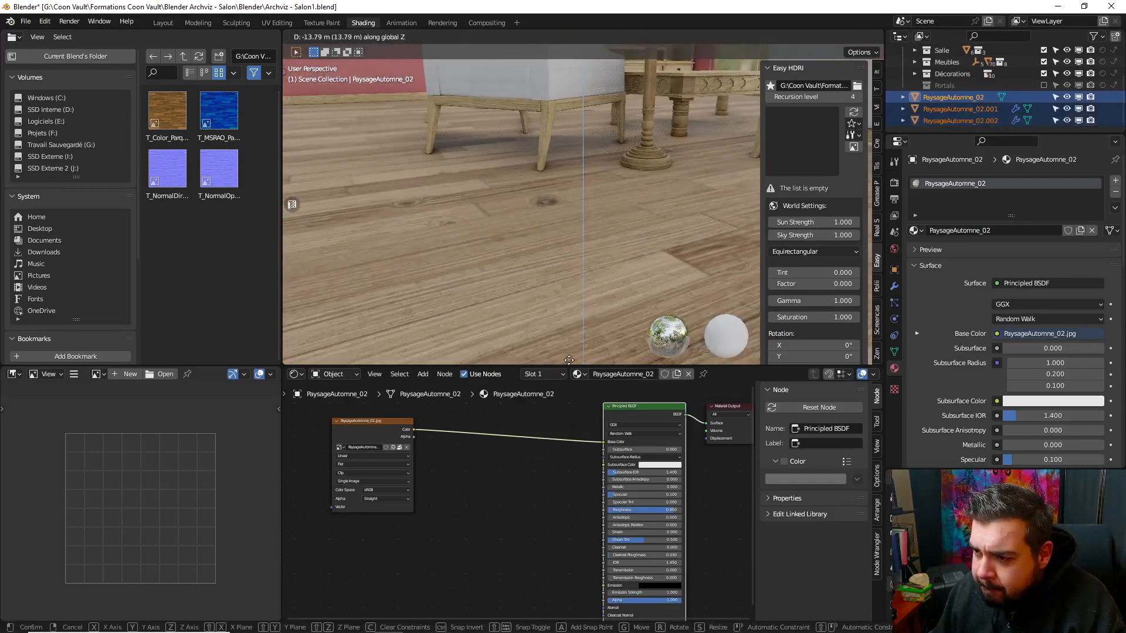
pyautogui.click(570, 364)
# - Raise the three selected picture parts about 20.073 m along global Z, back into the living room
pyautogui.scroll(-8, 582, 129)
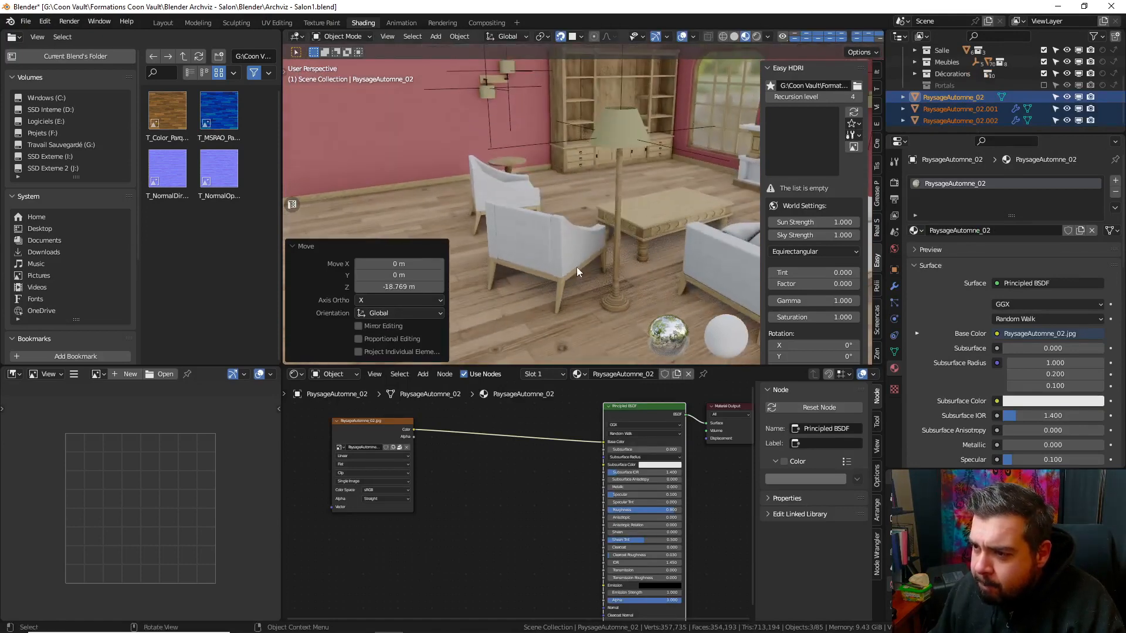
pyautogui.moveTo(571, 227)
pyautogui.keyDown('shift'); pyautogui.mouseDown(button='middle')
pyautogui.moveTo(572, 272)
pyautogui.moveTo(575, 199)
pyautogui.moveTo(575, 285)
pyautogui.moveTo(584, 222)
pyautogui.moveTo(565, 248)
pyautogui.mouseUp(button='middle'); pyautogui.keyUp('shift')
pyautogui.press('g')
pyautogui.press('z')
pyautogui.click(582, 251)
pyautogui.scroll(4, 576, 286)
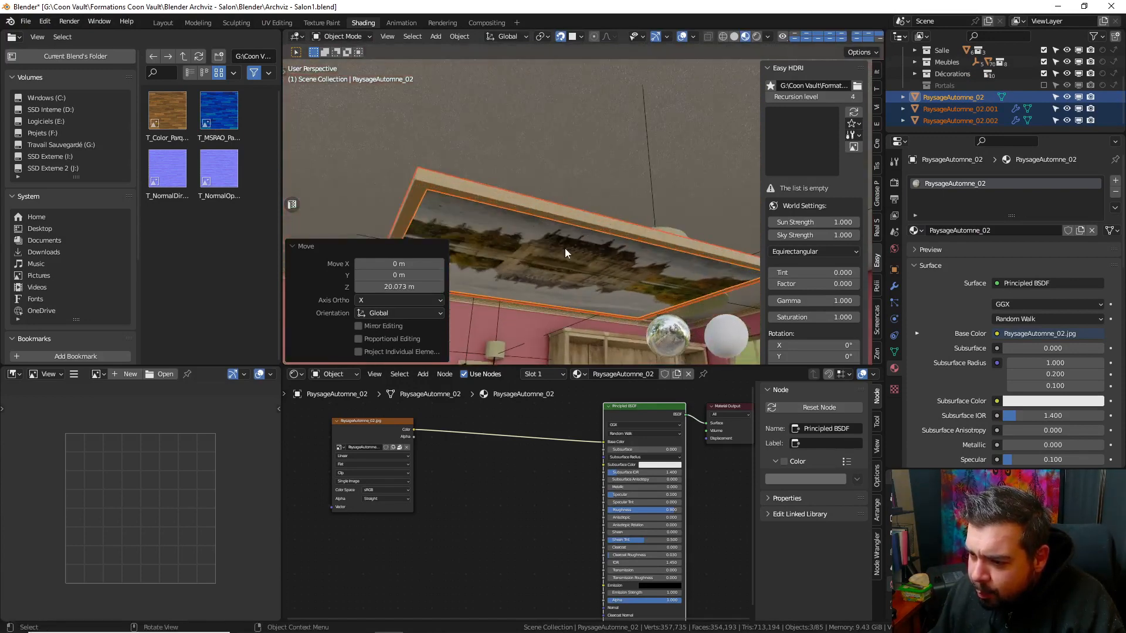
# - Snap the 3D cursor to the centre of the PaysageAutomne_02 face in Edit Mode and return to Object Mode
pyautogui.click(564, 248)
pyautogui.press('Tab')
pyautogui.hotkey('shift', 's')
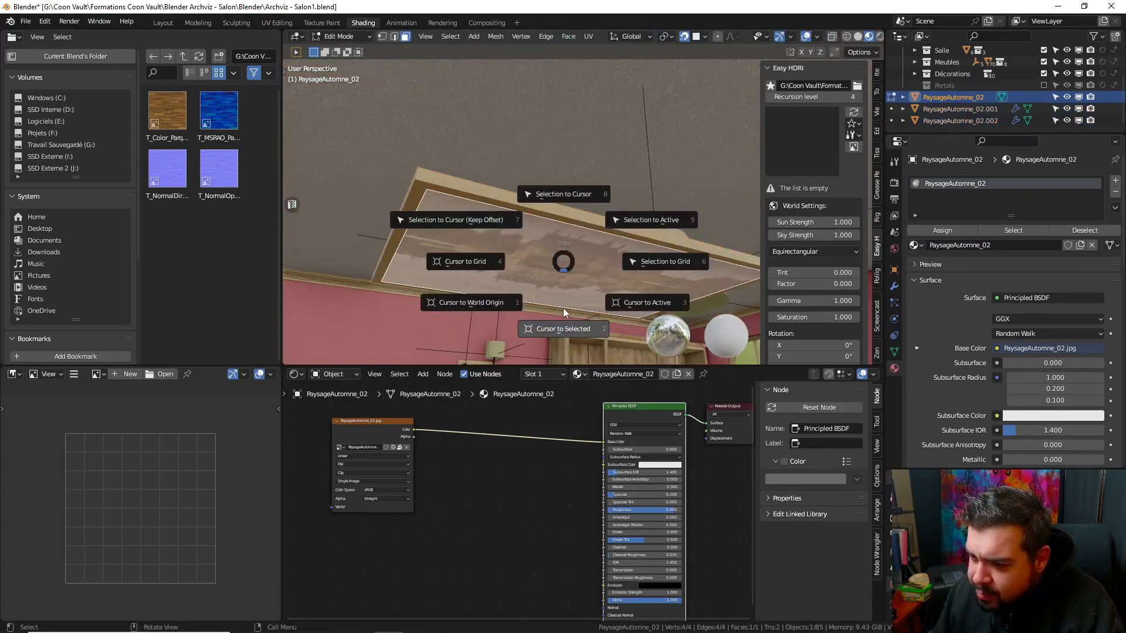
pyautogui.click(563, 308)
pyautogui.press('Tab')
# - Add a Plain Axes empty at the 3D cursor in the centre of the picture
pyautogui.hotkey('shift', 'a')
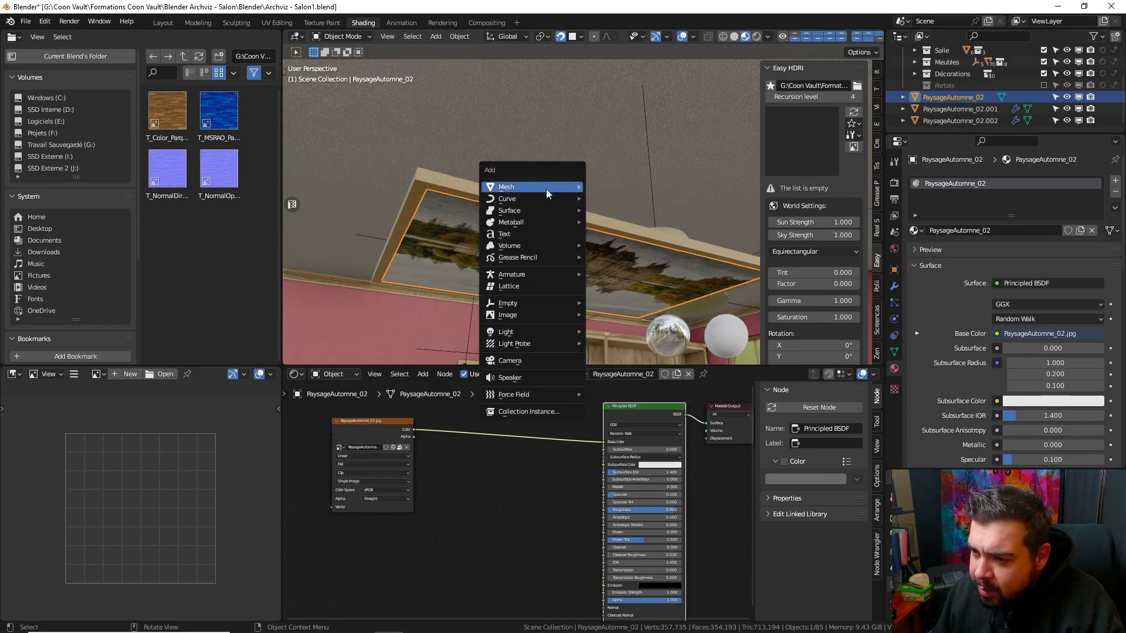
pyautogui.moveTo(528, 303)
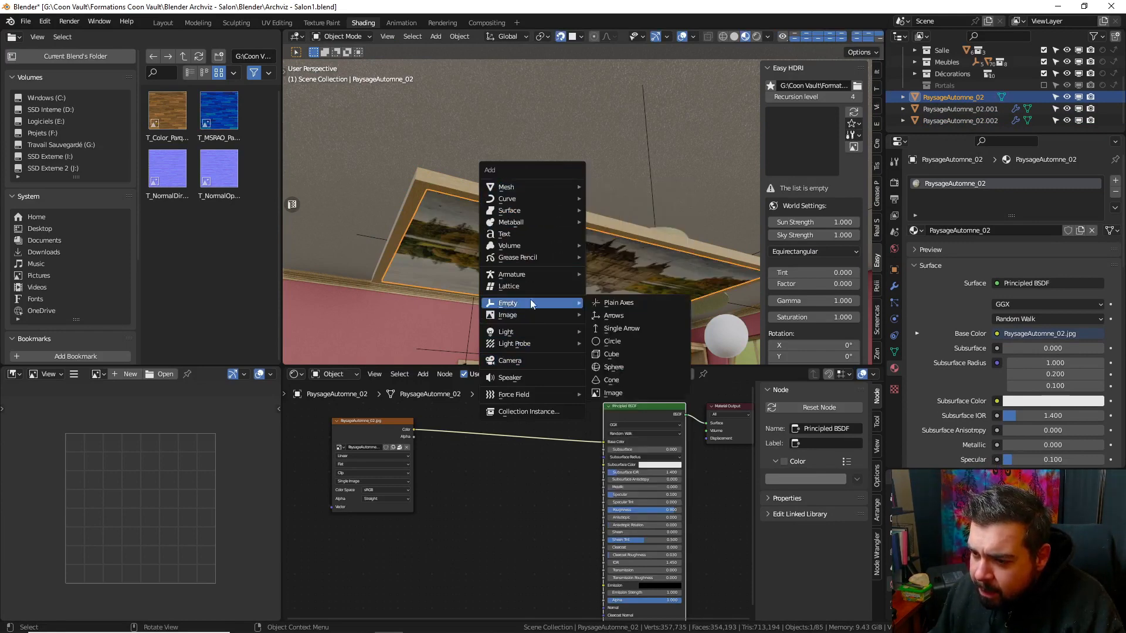
pyautogui.click(648, 302)
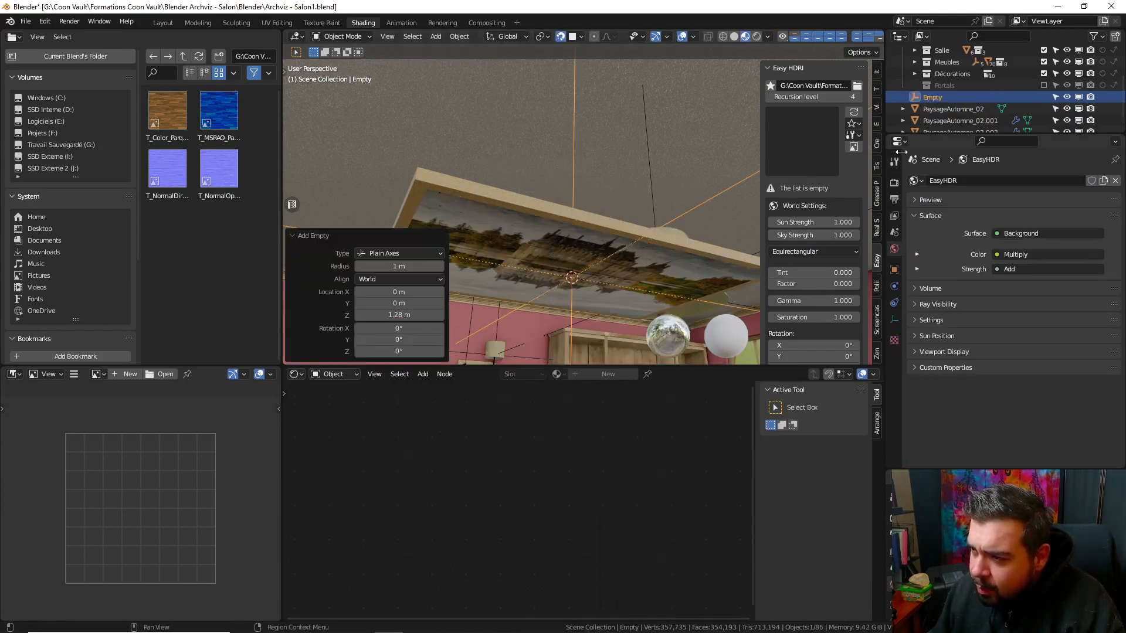
# - Parent the three PaysageAutomne_02 parts to the new Empty using the Object option
pyautogui.scroll(-1, 930, 125)
pyautogui.click(941, 118)
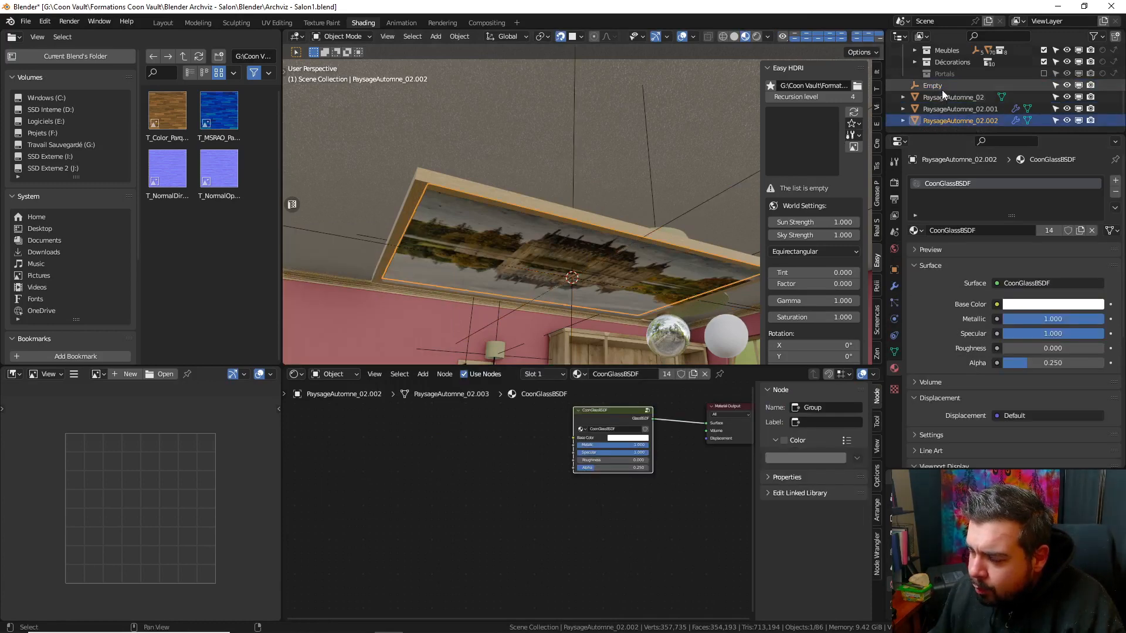
pyautogui.keyDown('shift'); pyautogui.click(942, 89); pyautogui.keyUp('shift')
pyautogui.keyDown('ctrl'); pyautogui.click(944, 89); pyautogui.keyUp('ctrl')
pyautogui.hotkey('ctrl', 'p')
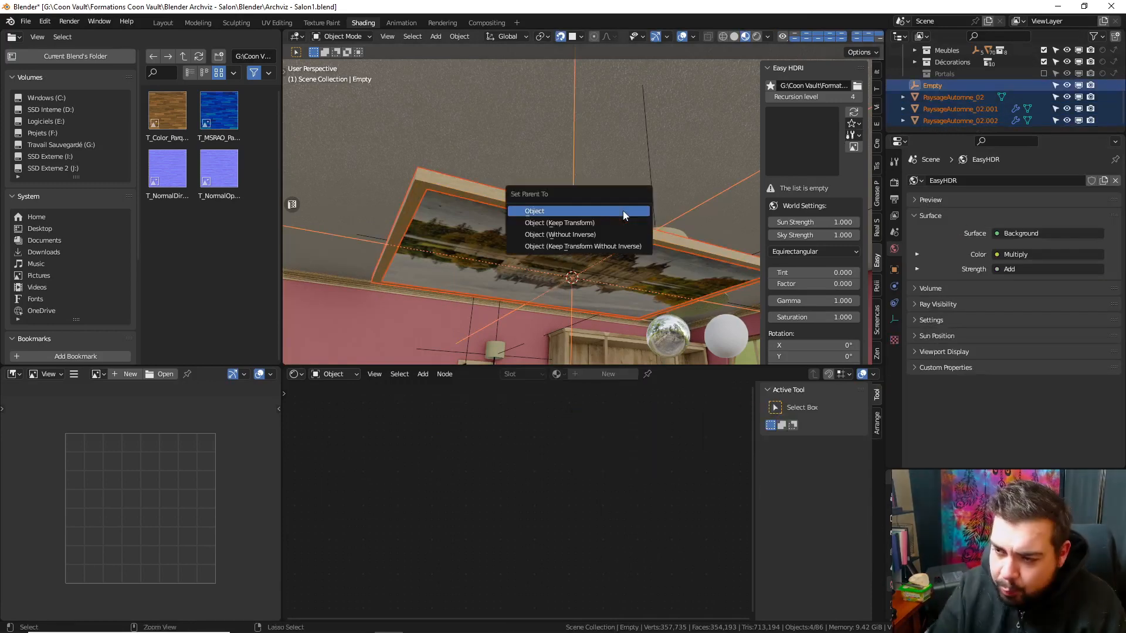
pyautogui.click(623, 210)
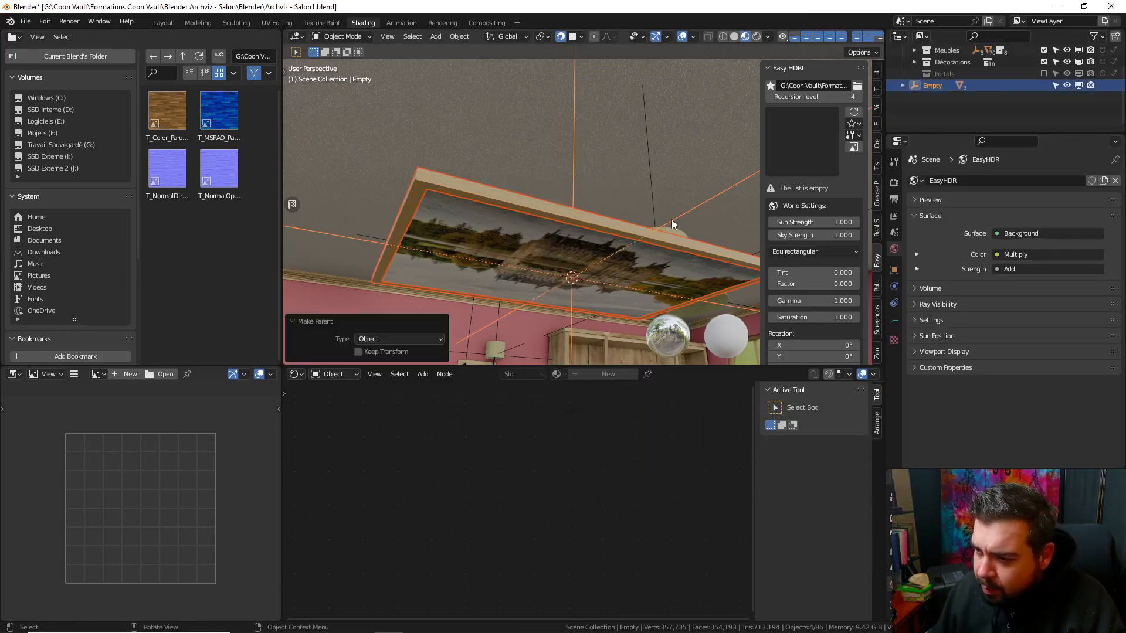
# - Select only the Empty and rotate the picture 90° around global Z
pyautogui.click(670, 220)
pyautogui.write('rz90')
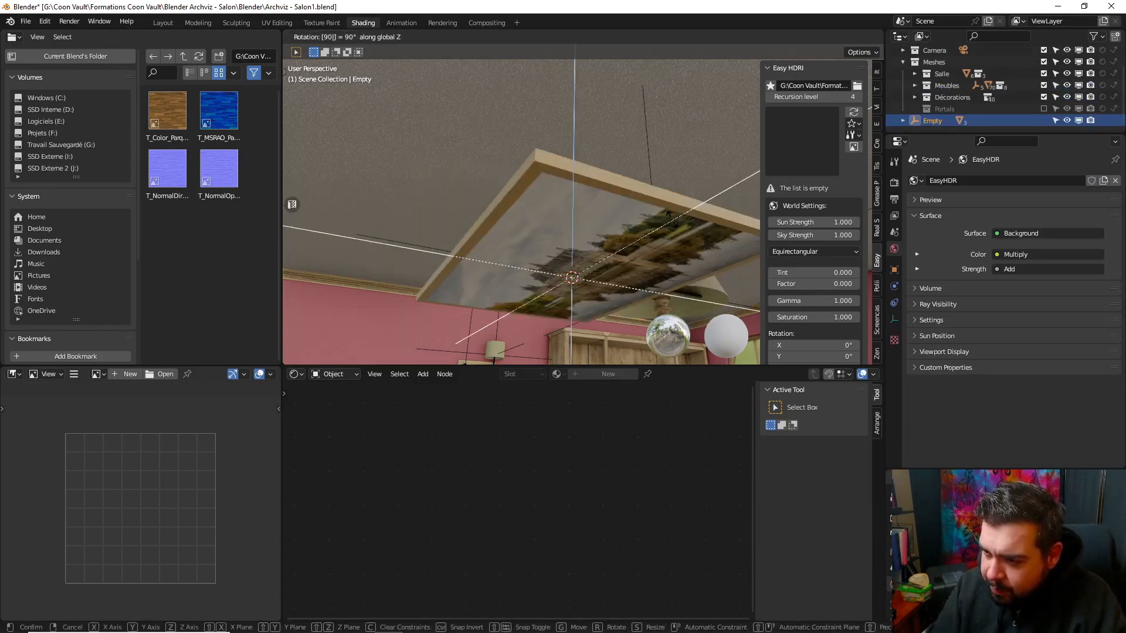
pyautogui.press('-')
pyautogui.press('-')
pyautogui.press('-')
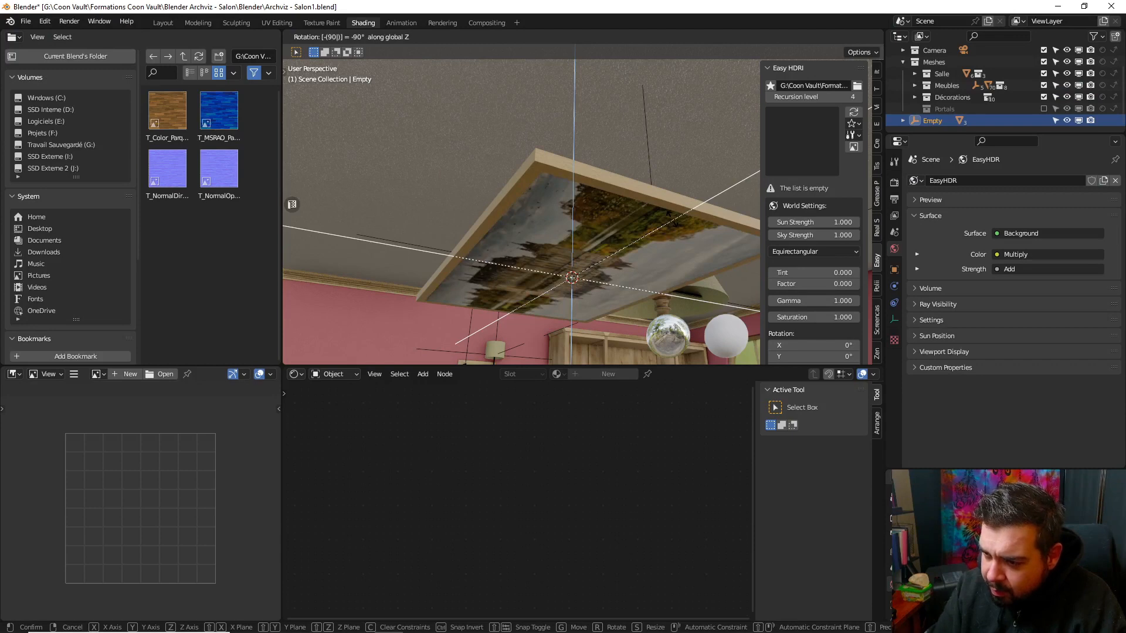
pyautogui.press('-')
pyautogui.press('Return')
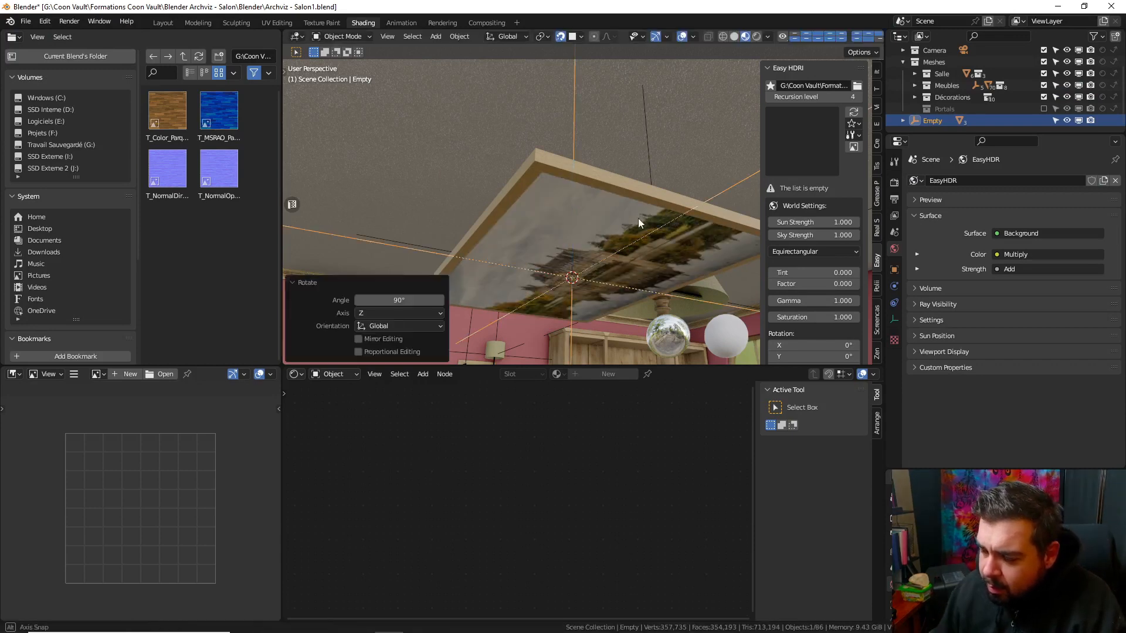
# - Stand the picture upright by rotating the Empty -90° around global Y
pyautogui.moveTo(638, 218)
pyautogui.mouseDown(button='middle')
pyautogui.moveTo(663, 279)
pyautogui.moveTo(628, 209)
pyautogui.moveTo(638, 218)
pyautogui.mouseUp(button='middle')
pyautogui.press('r')
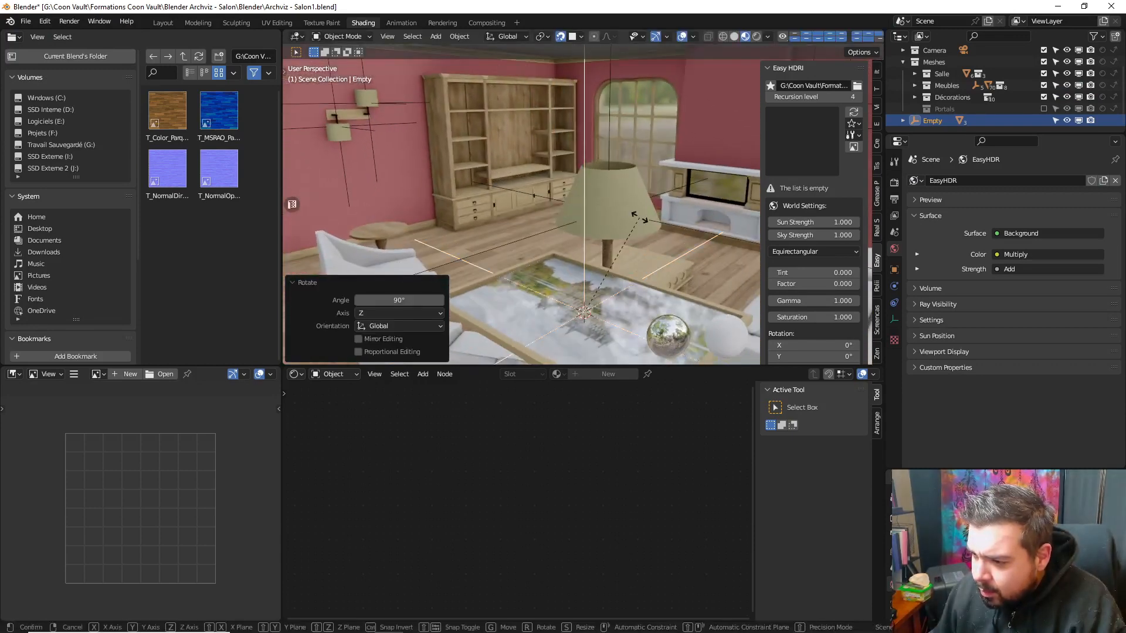
pyautogui.write('xy90')
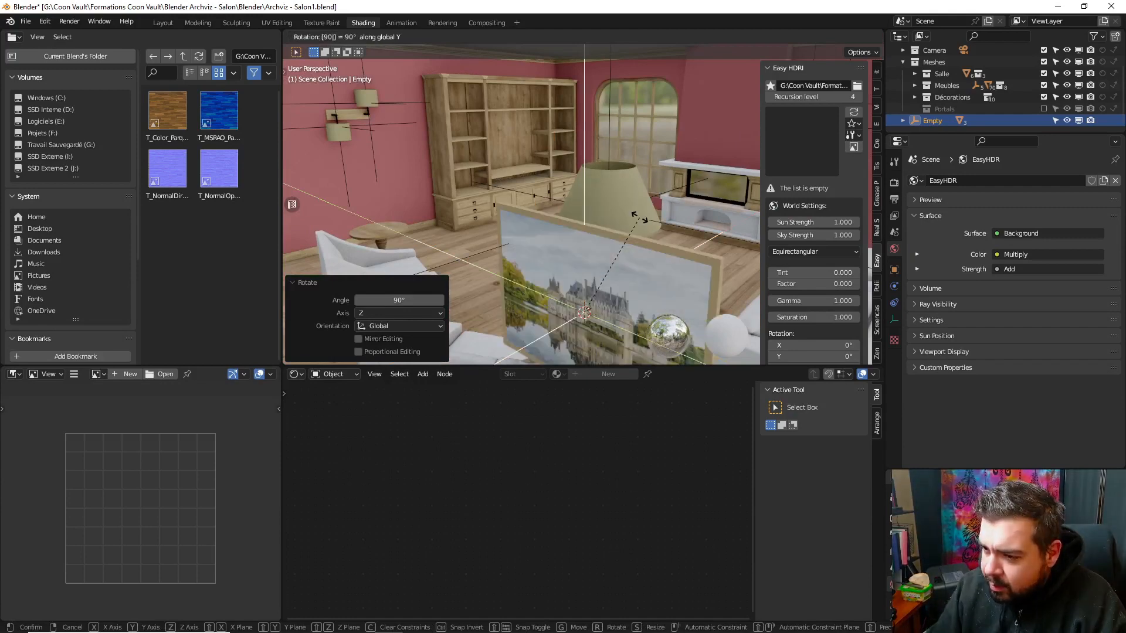
pyautogui.press('-')
pyautogui.press('Return')
# - Move the picture onto the chimney breast above the mantel and tilt it about 7.11° around global Y to match the slope
pyautogui.press('g')
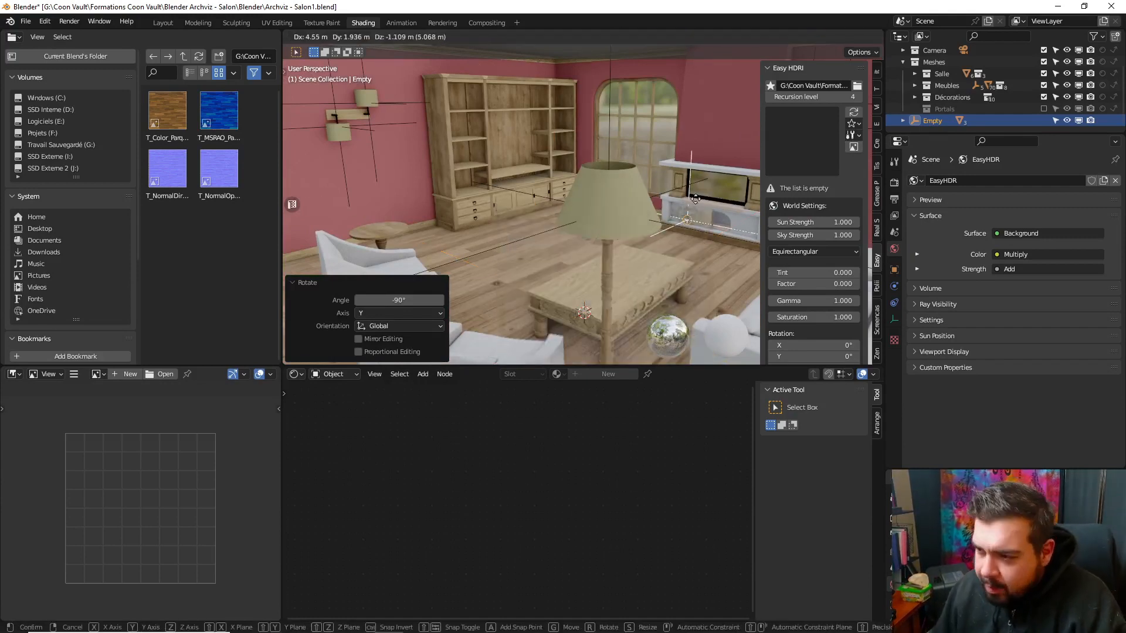
pyautogui.click(727, 126)
pyautogui.moveTo(727, 126)
pyautogui.mouseDown(button='middle')
pyautogui.moveTo(653, 164)
pyautogui.moveTo(618, 147)
pyautogui.mouseUp(button='middle')
pyautogui.press('r')
pyautogui.press('y')
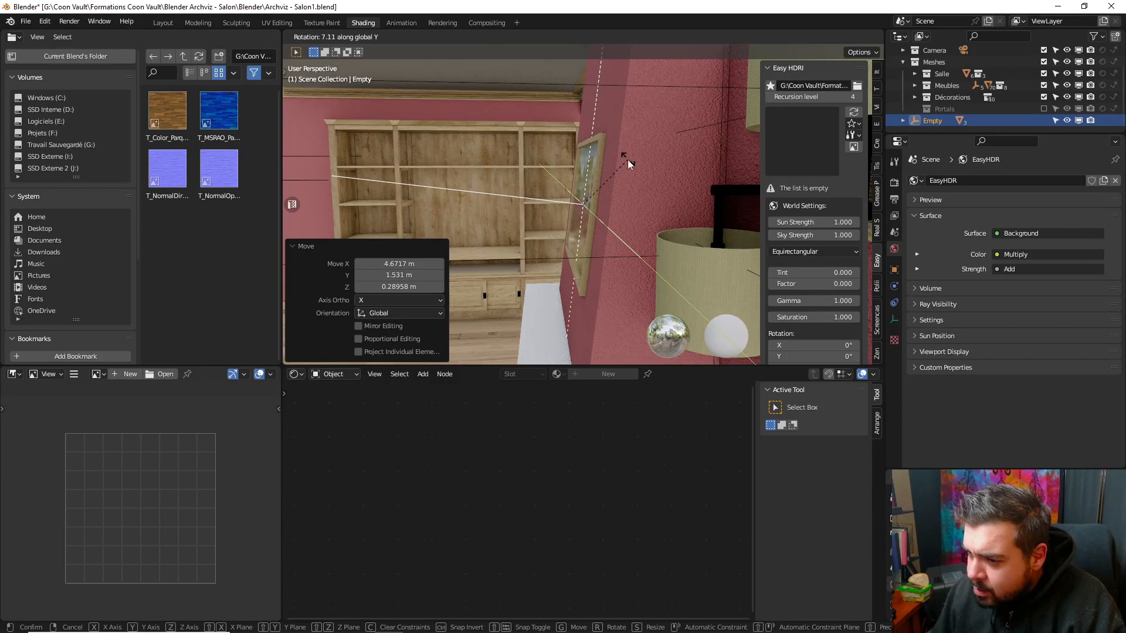
pyautogui.click(627, 160)
# - Pull the picture about 0.263 m off the wall along global X, and push it back by the same distance
pyautogui.press('g')
pyautogui.press('x')
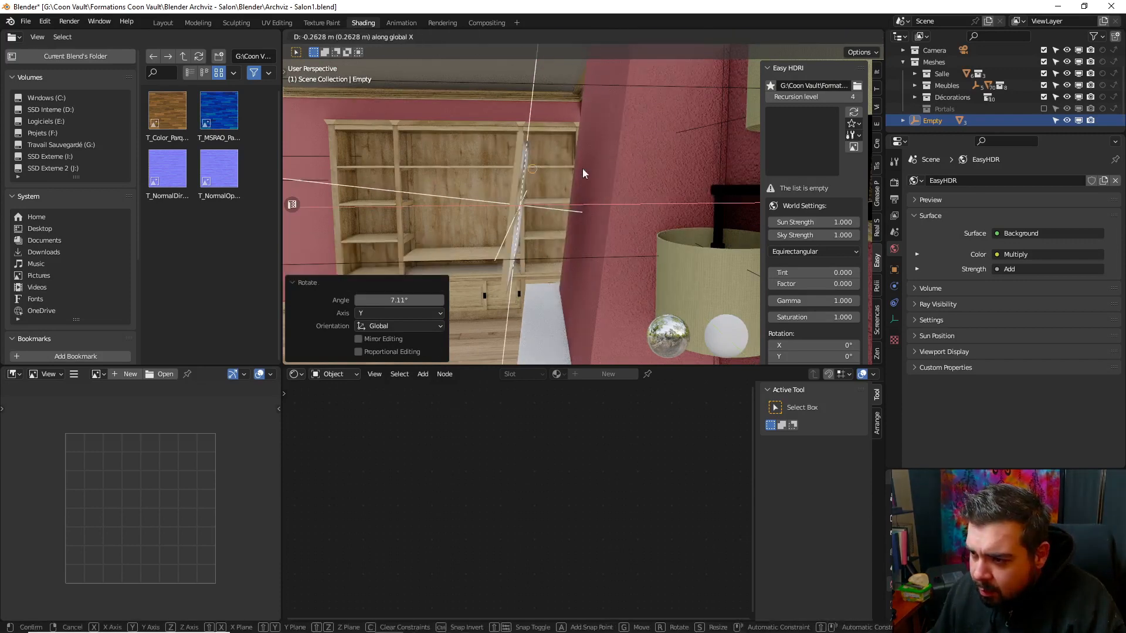
pyautogui.click(582, 168)
pyautogui.press('g')
pyautogui.press('x')
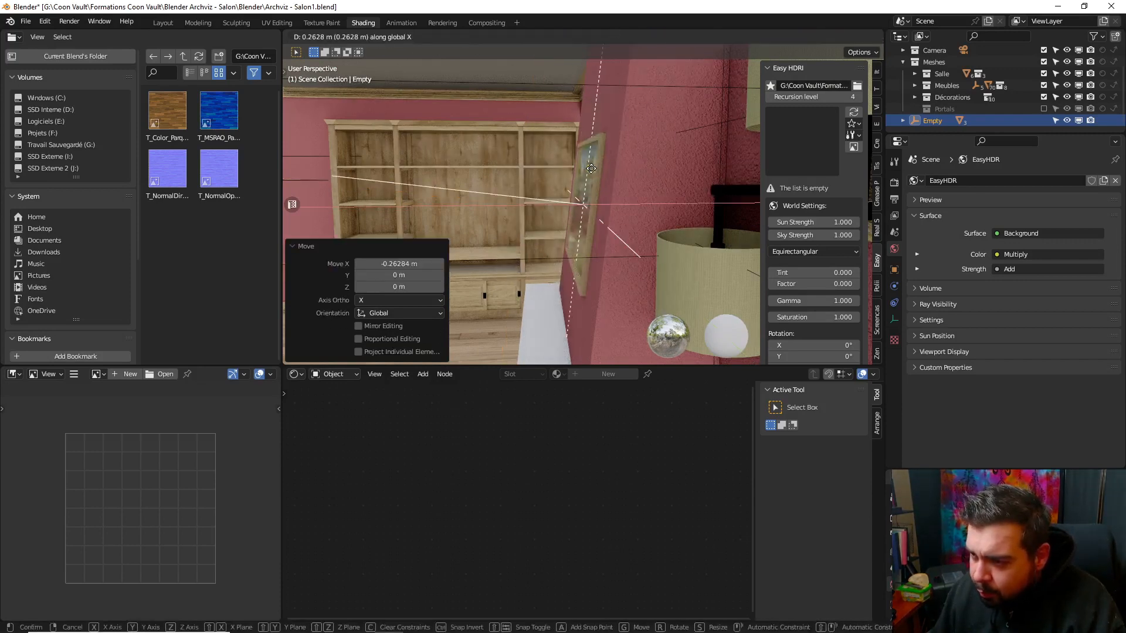
pyautogui.click(540, 161)
# - Examine the hung picture from the front and through the scene camera
pyautogui.moveTo(543, 161); pyautogui.dragTo(638, 161, button='middle')
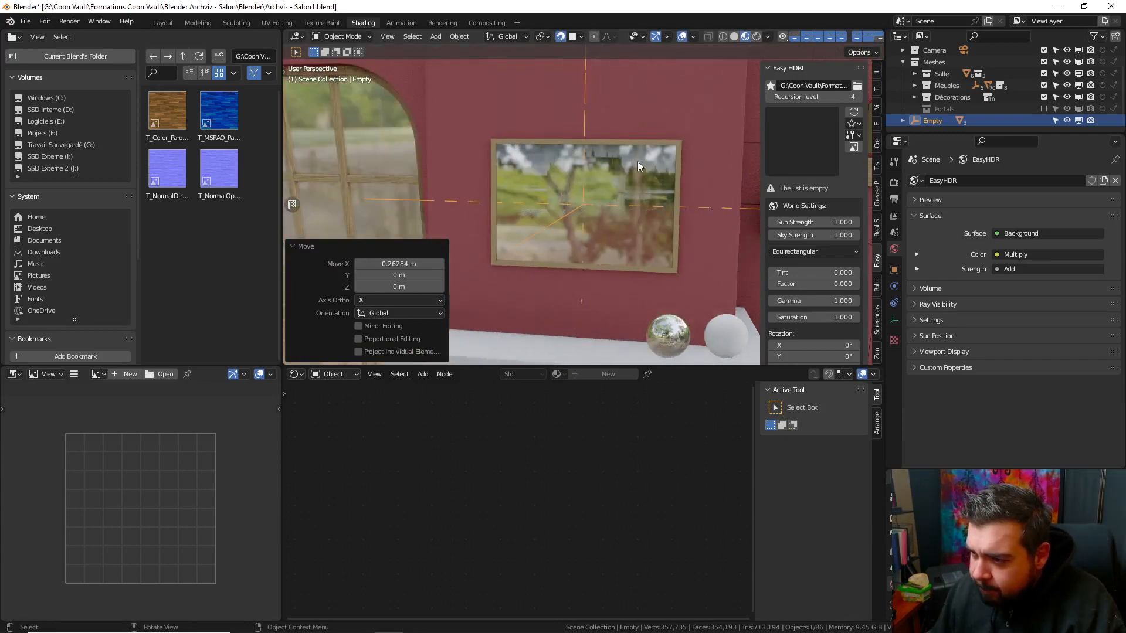
pyautogui.press('KP_0')
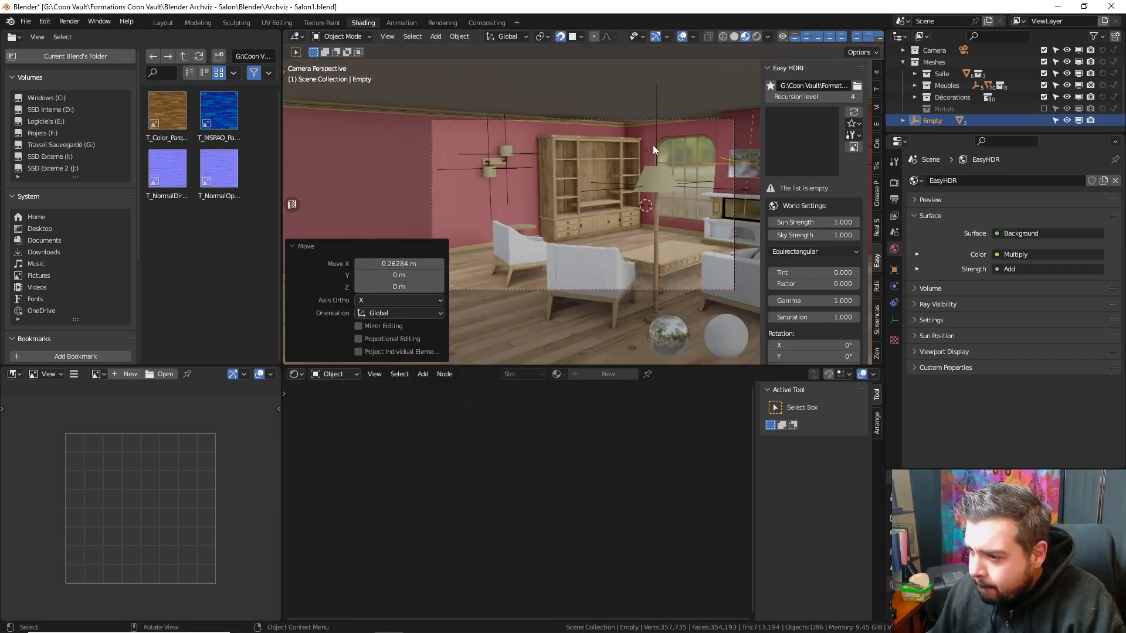
pyautogui.keyDown('shift'); pyautogui.moveTo(653, 145); pyautogui.dragTo(582, 127, button='middle'); pyautogui.keyUp('shift')
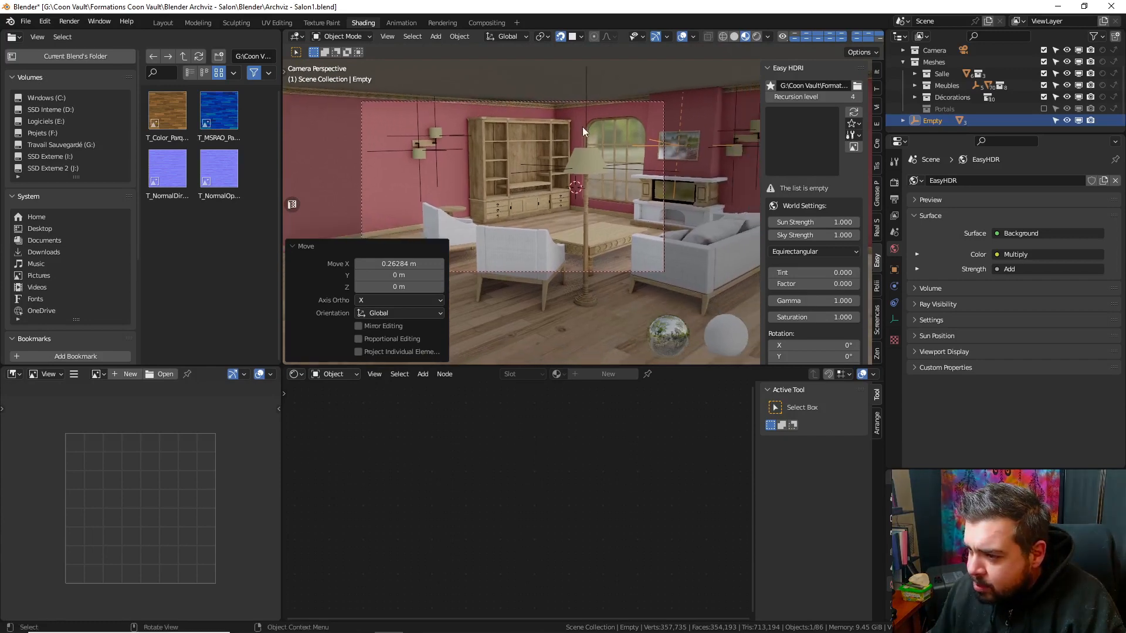
pyautogui.scroll(-1, 607, 132)
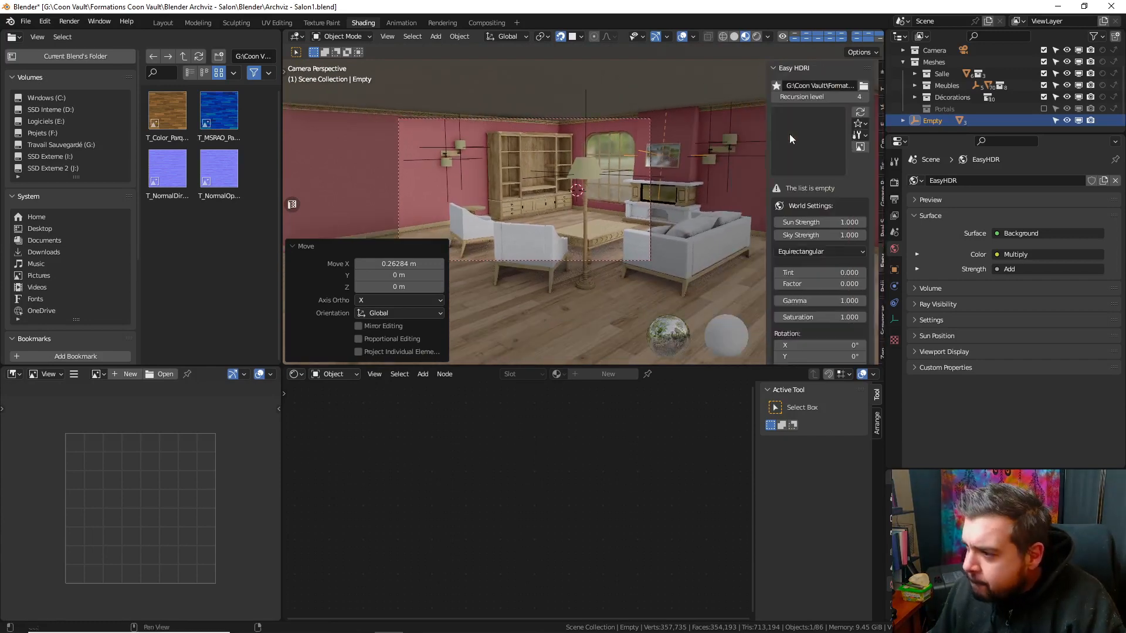
# - Display the active tool settings in the viewport and select the Camera collection
pyautogui.click(878, 96)
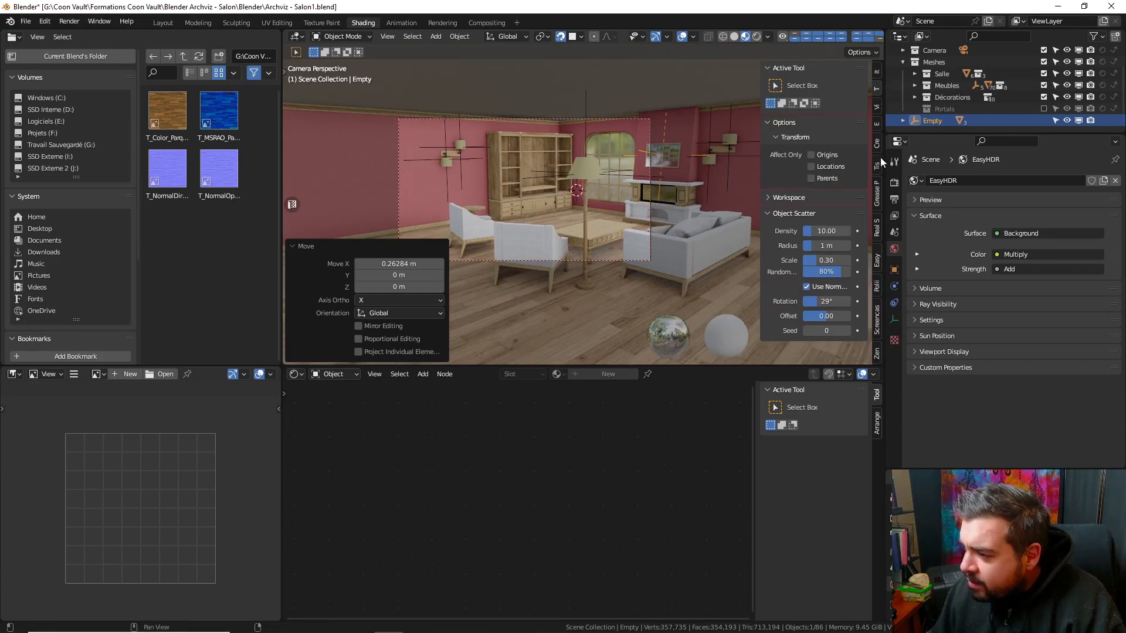
pyautogui.click(903, 53)
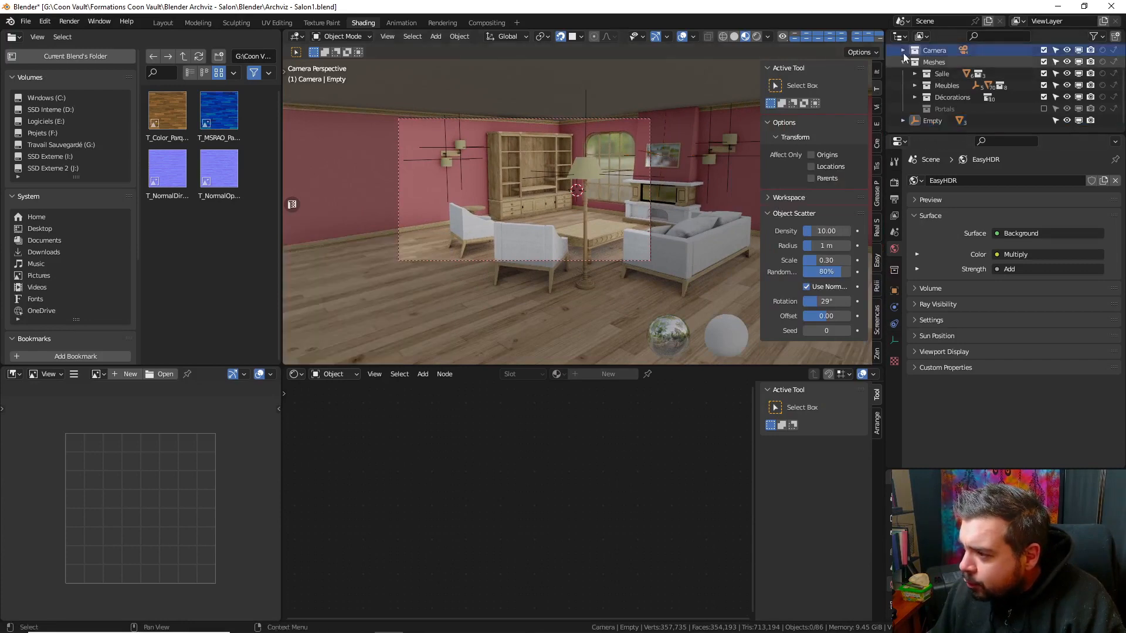
# - Lock the scene camera to the view and reframe it so the chairs, sofa, bookcase and fireplace fit inside its frame
pyautogui.click(903, 50)
pyautogui.click(946, 61)
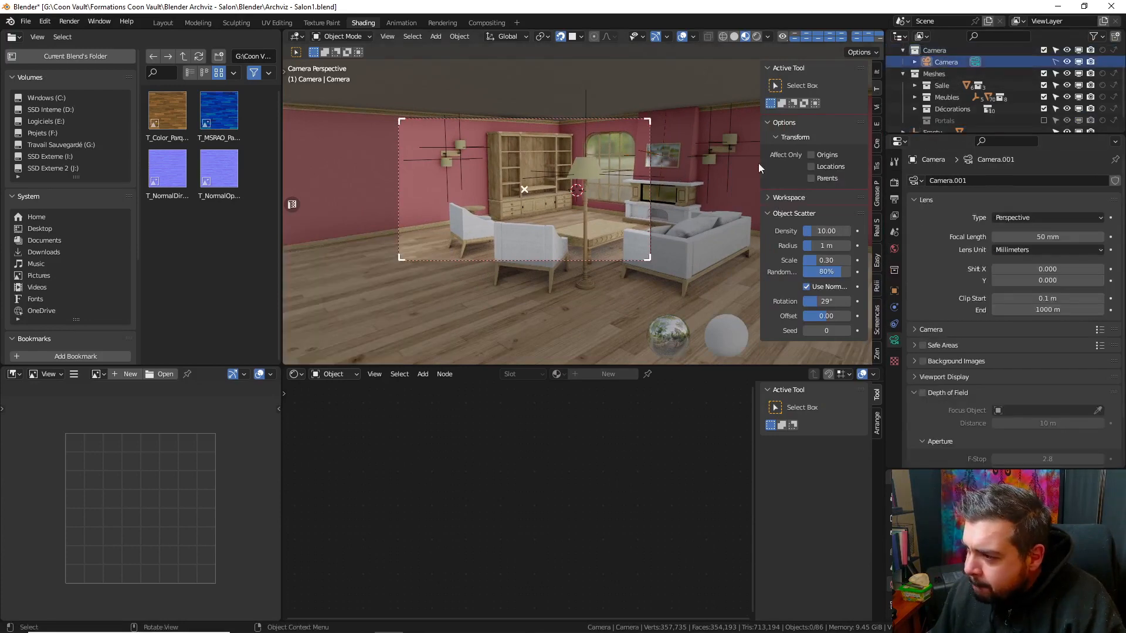
pyautogui.click(876, 113)
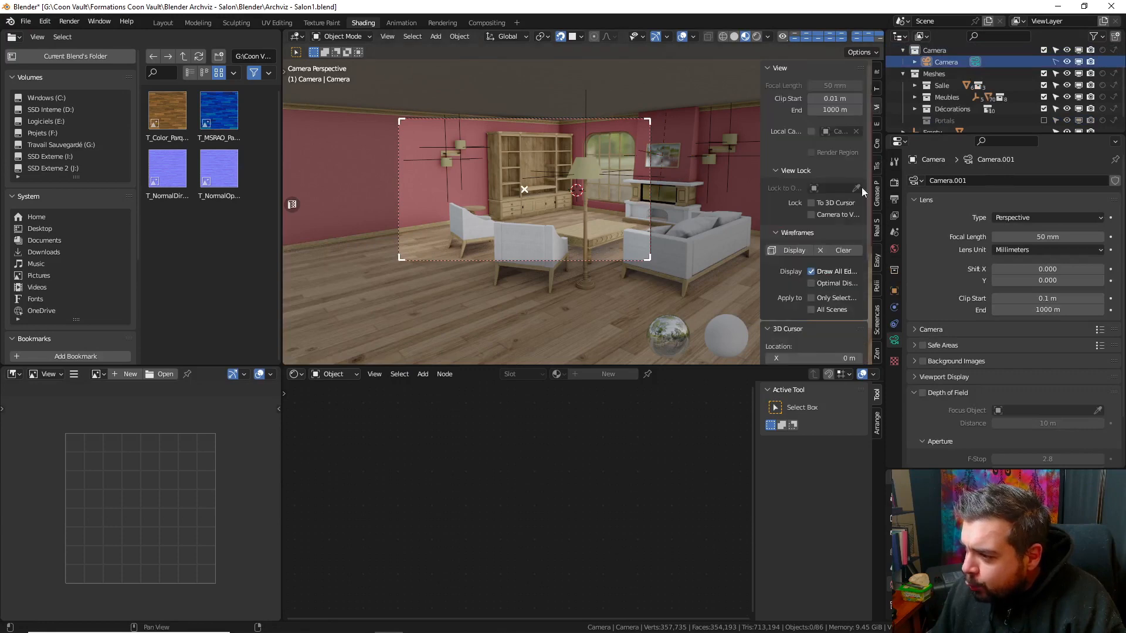
pyautogui.press('n')
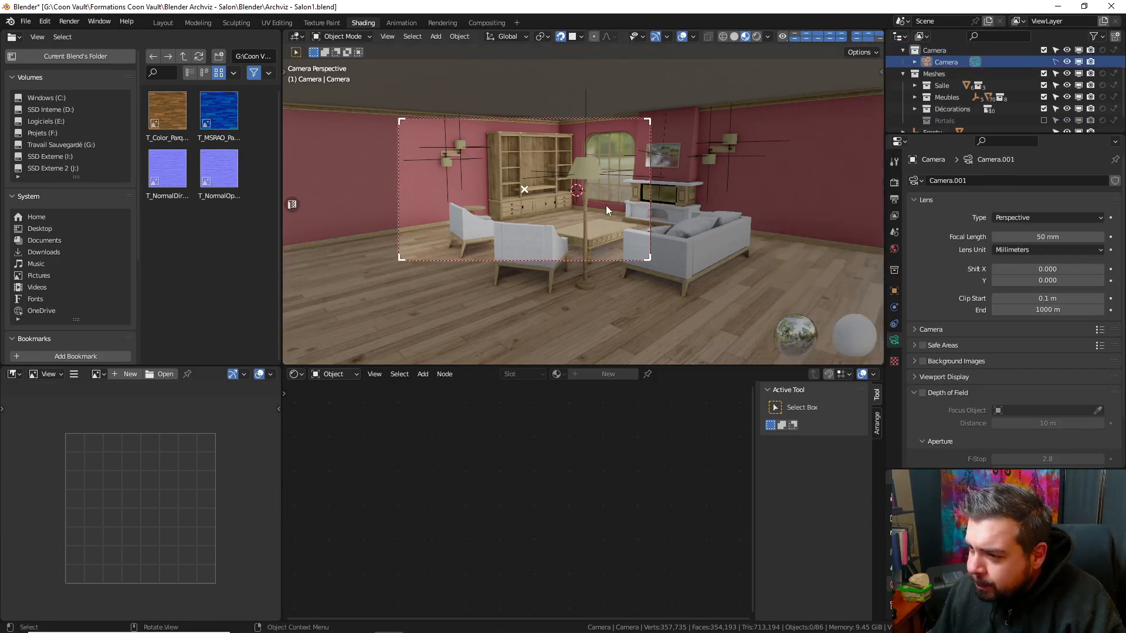
pyautogui.scroll(-2, 618, 204)
pyautogui.scroll(2, 618, 204)
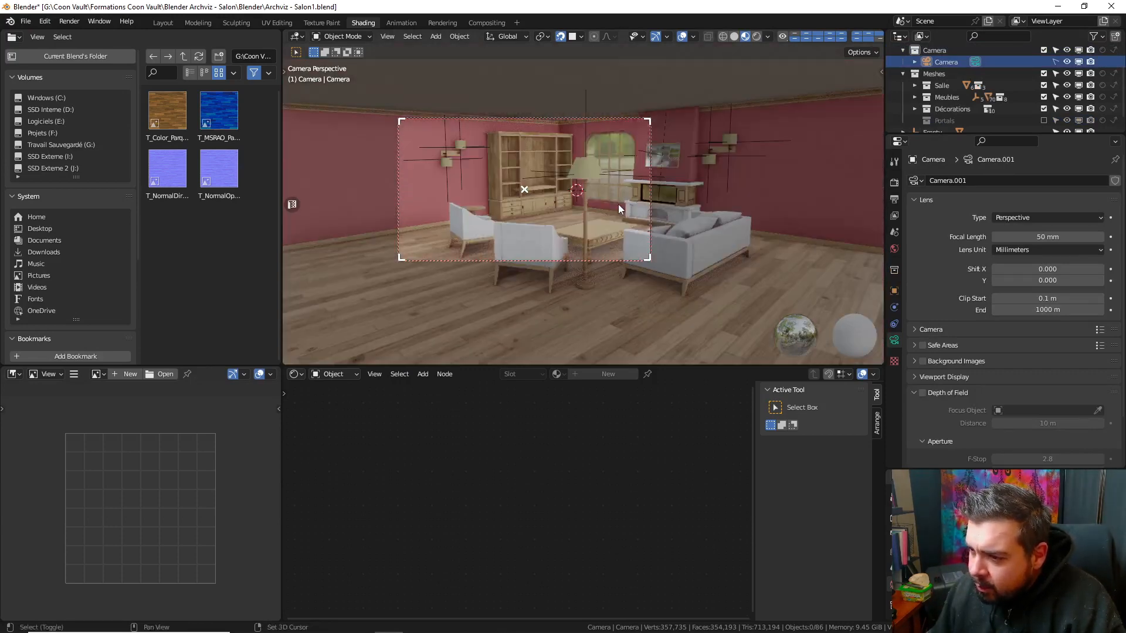
pyautogui.moveTo(618, 204); pyautogui.dragTo(564, 206, button='middle')
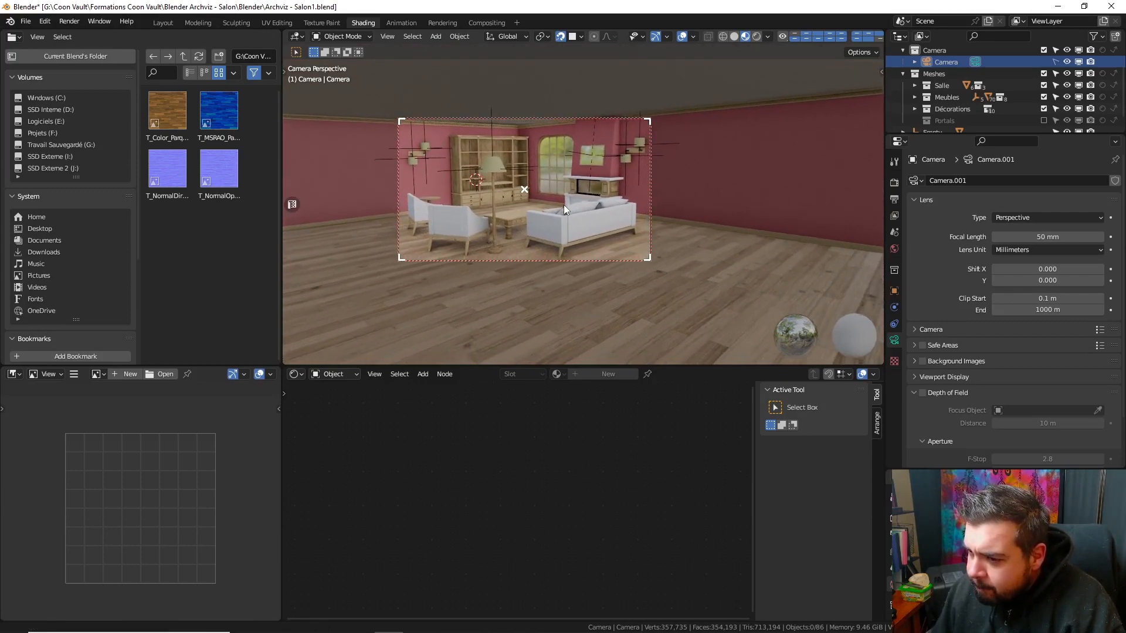
pyautogui.press('KP_0')
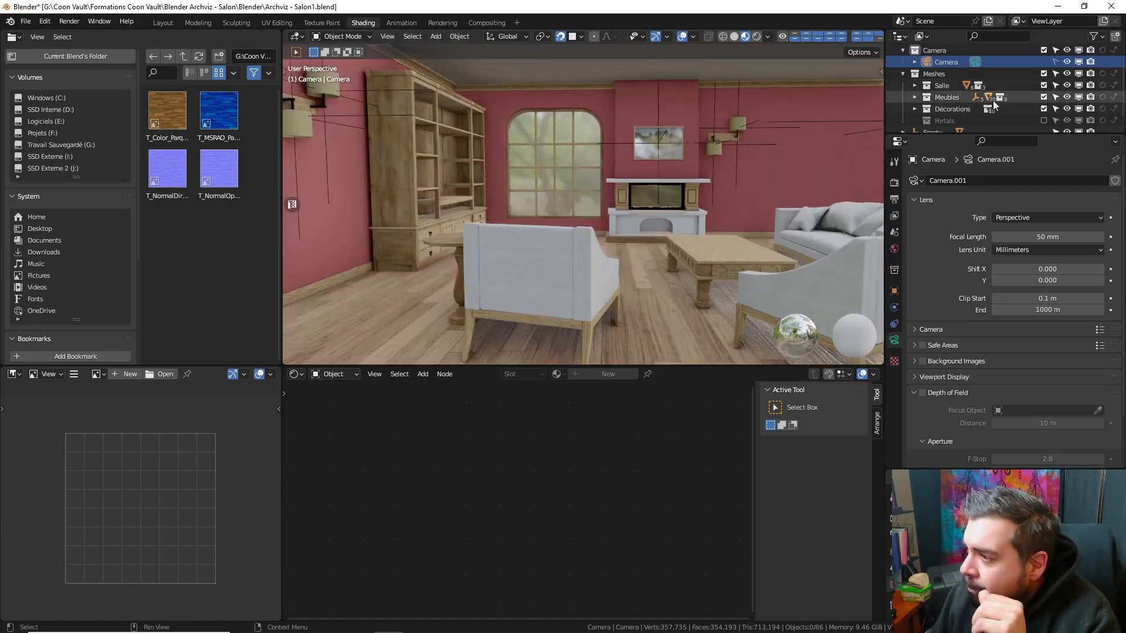
# - Rename the empty that holds the wall picture as SM_Tableau
pyautogui.scroll(-1, 965, 109)
pyautogui.click(929, 120)
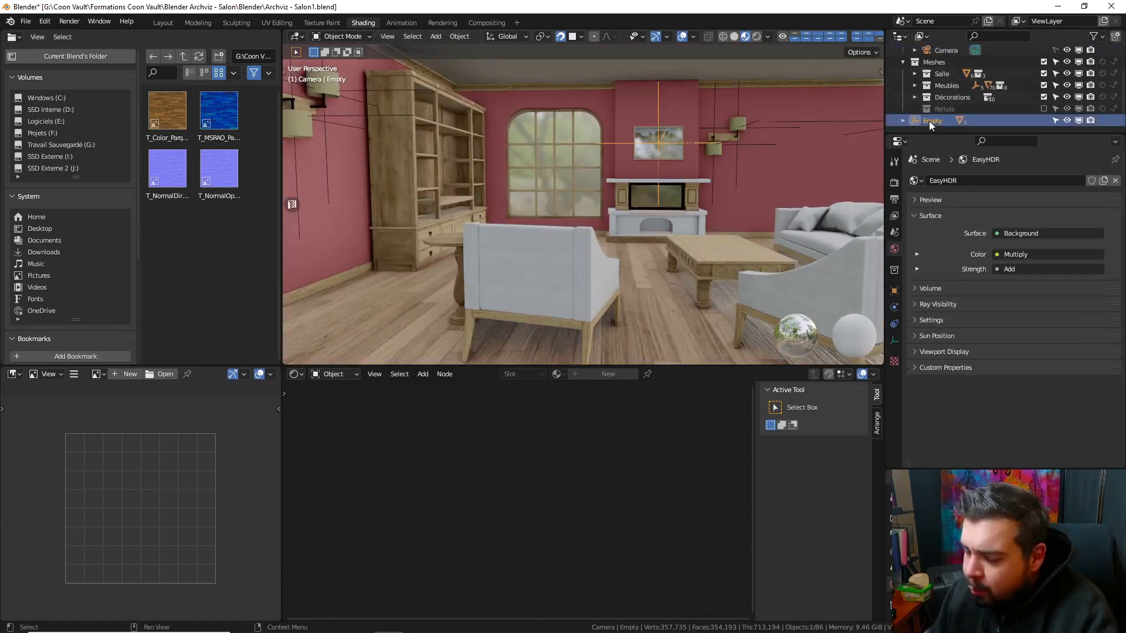
pyautogui.doubleClick(929, 120)
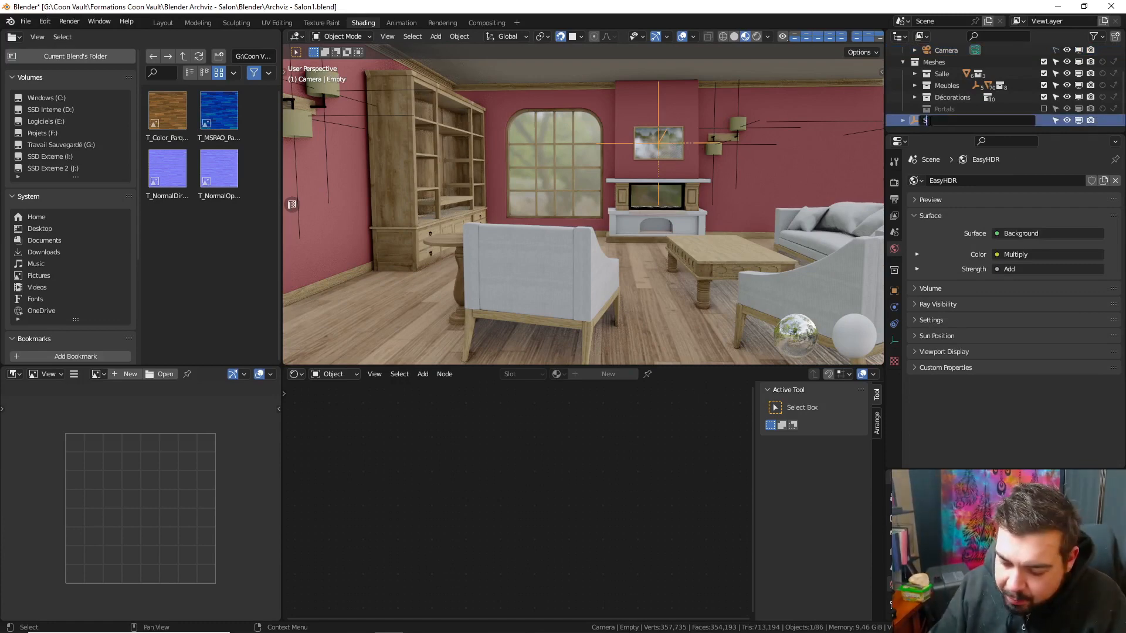
pyautogui.write('SM_Ta')
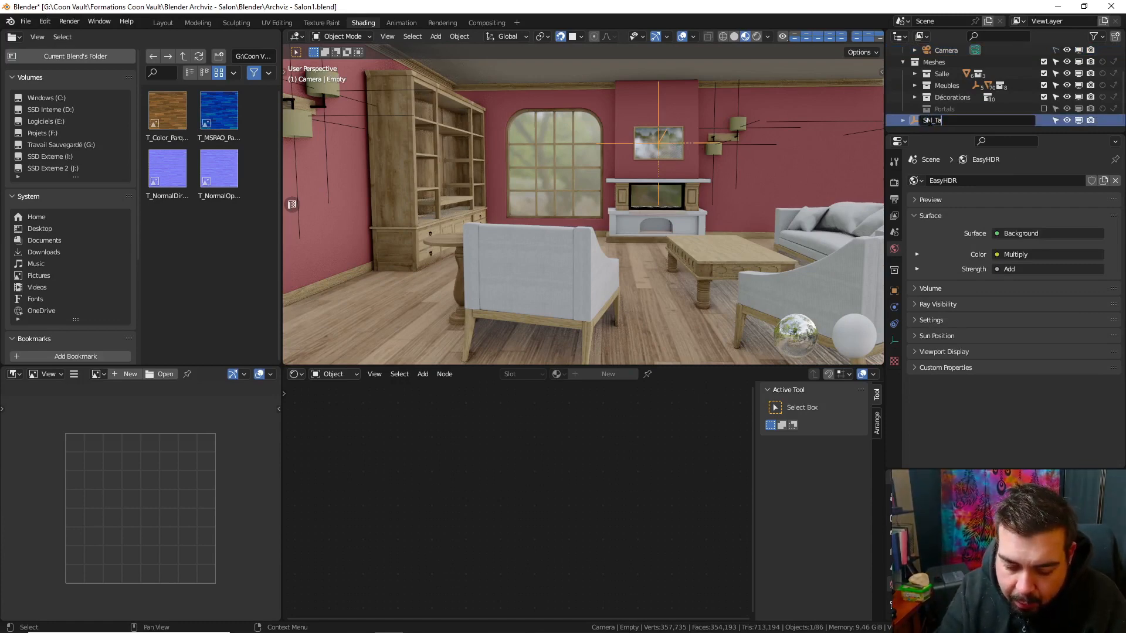
pyautogui.write('bleau')
pyautogui.press('Return')
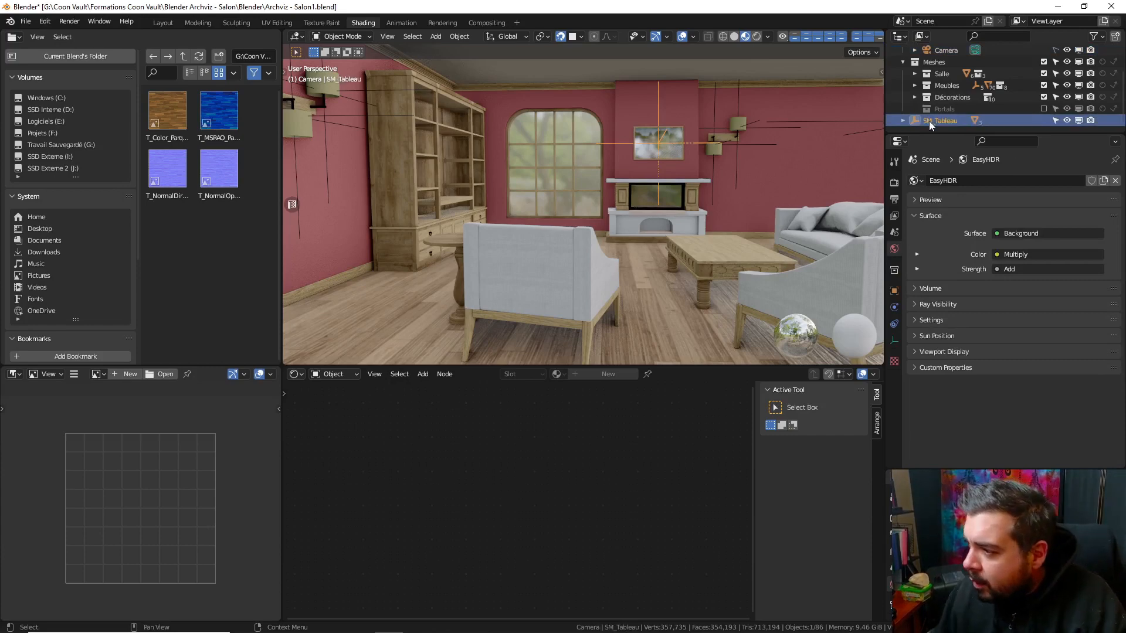
# - Move SM_Tableau with its whole hierarchy into the Tableaux & Cadres collection under Décorations, and collapse the collections
pyautogui.rightClick(929, 120)
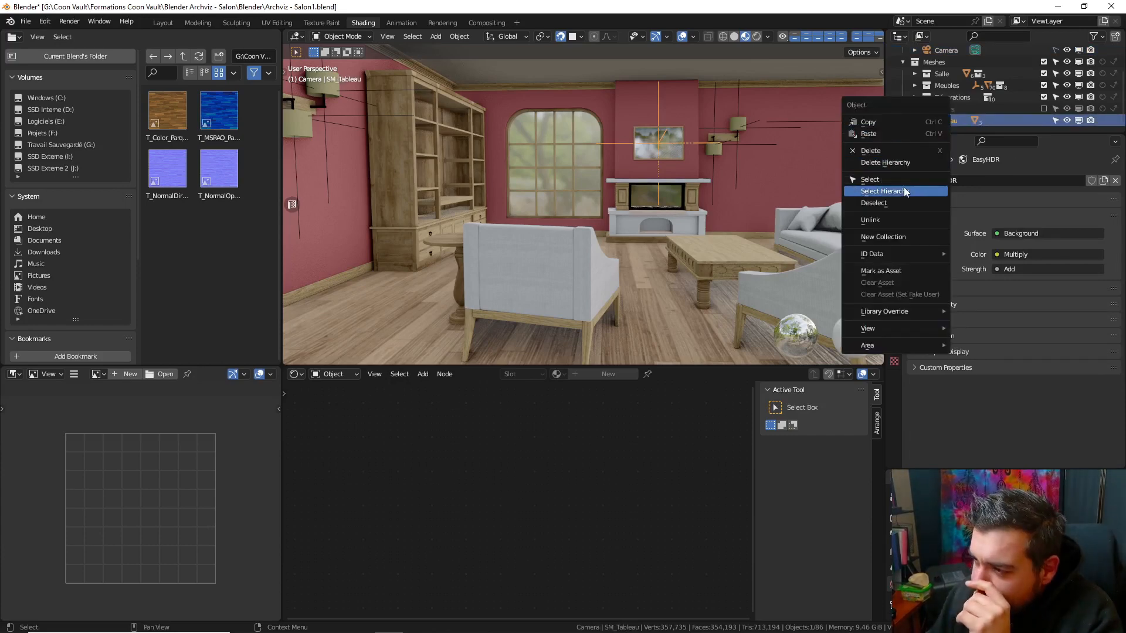
pyautogui.click(885, 192)
pyautogui.click(915, 97)
pyautogui.scroll(-1, 964, 103)
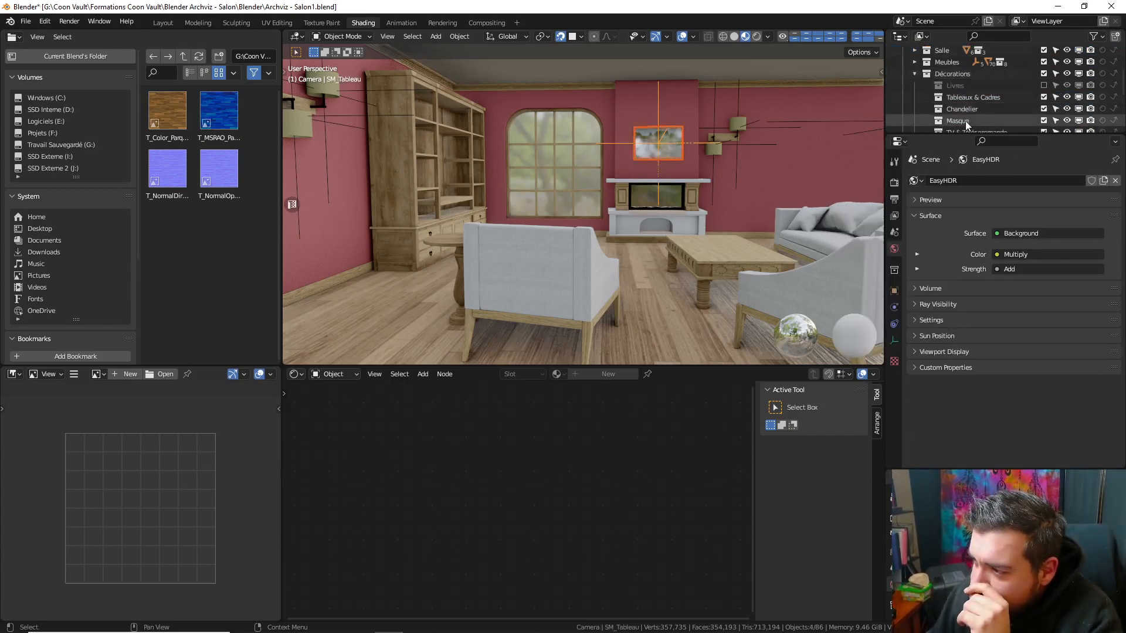
pyautogui.scroll(-3, 973, 100)
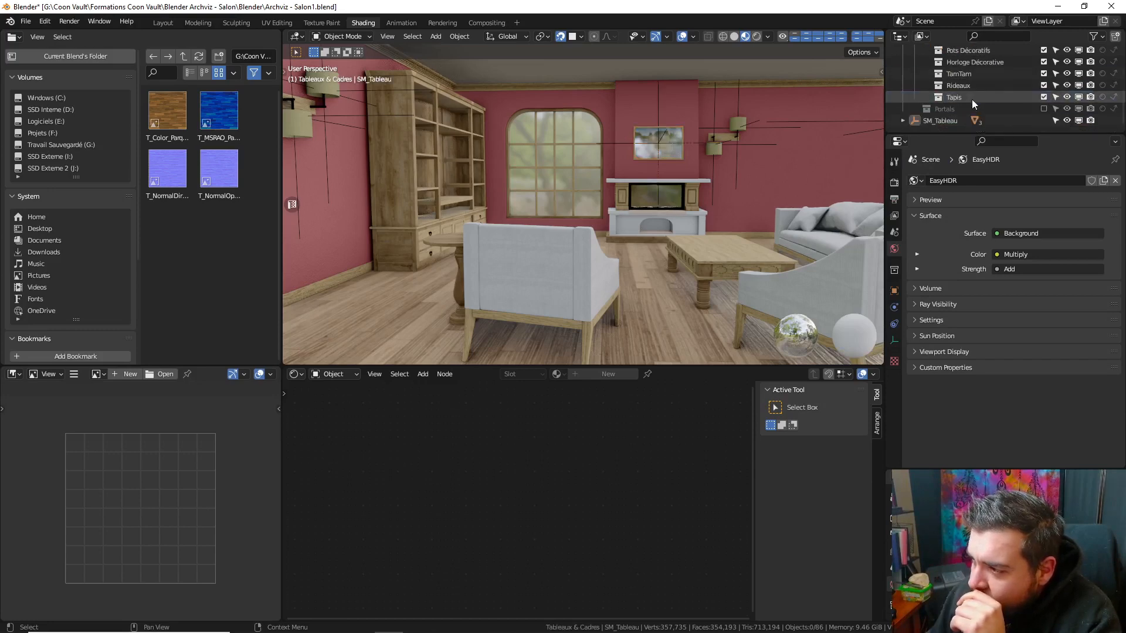
pyautogui.rightClick(944, 122)
pyautogui.click(938, 122)
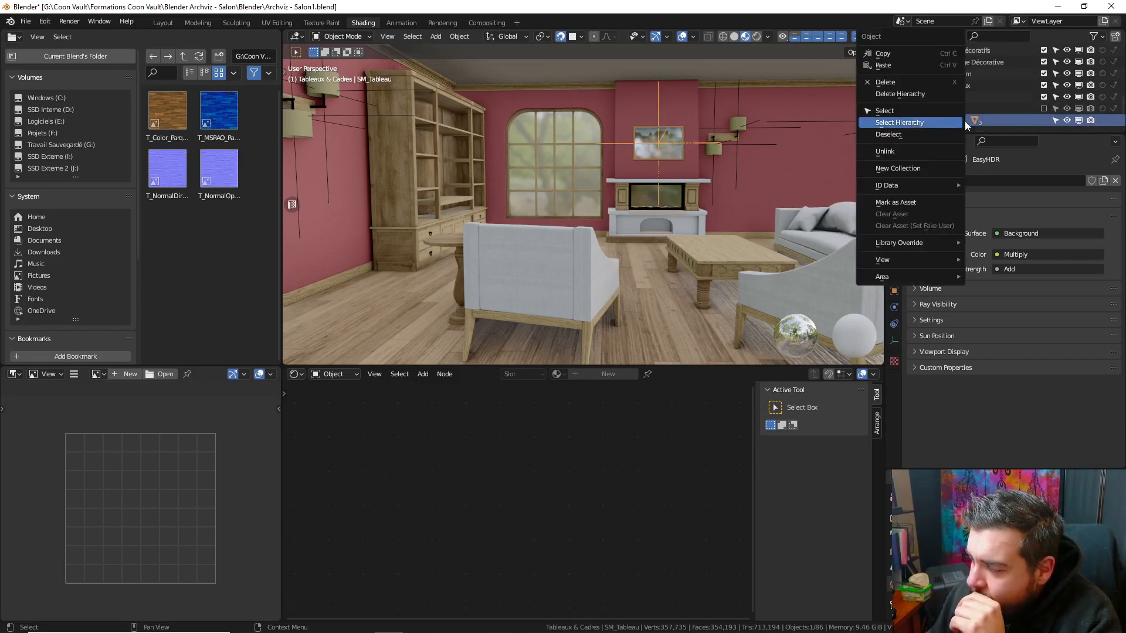
pyautogui.moveTo(949, 121); pyautogui.dragTo(974, 105)
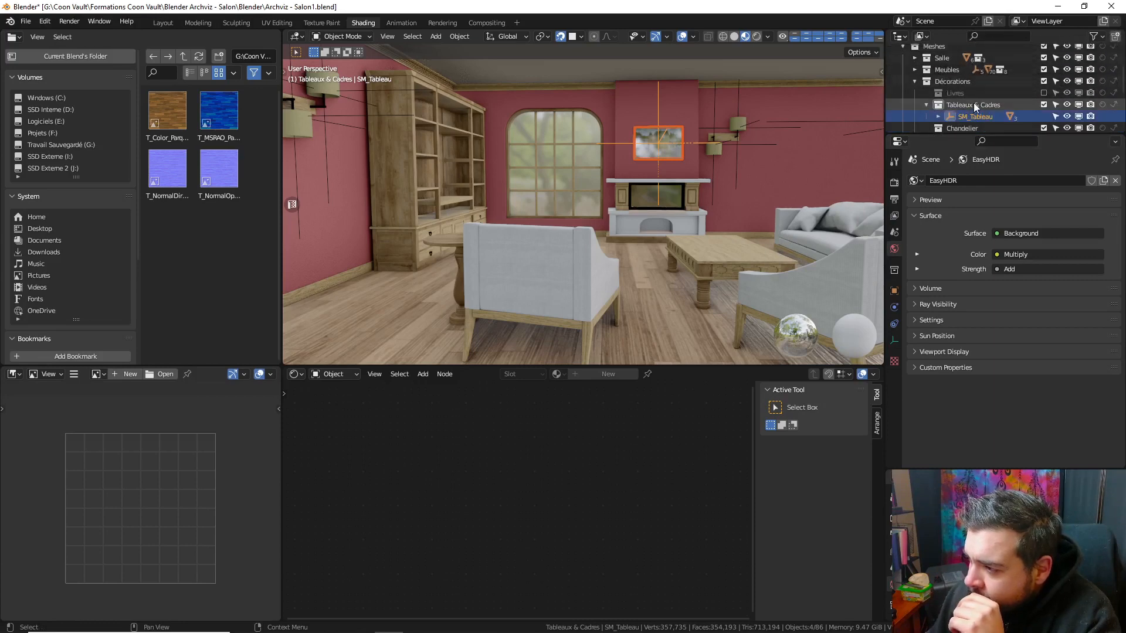
pyautogui.click(926, 106)
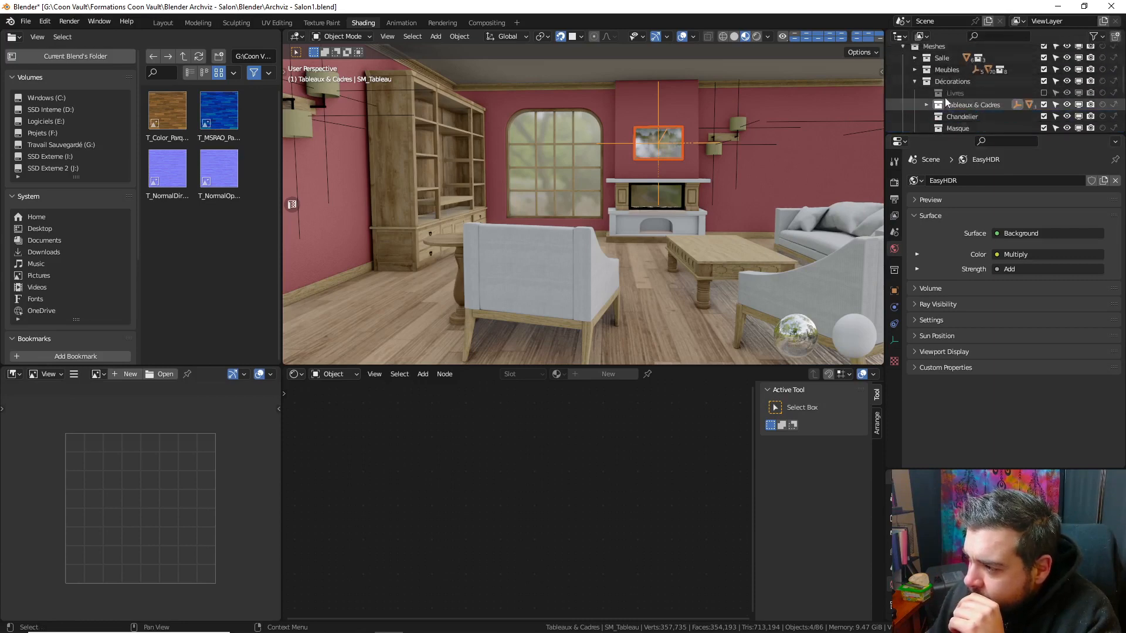
pyautogui.click(913, 81)
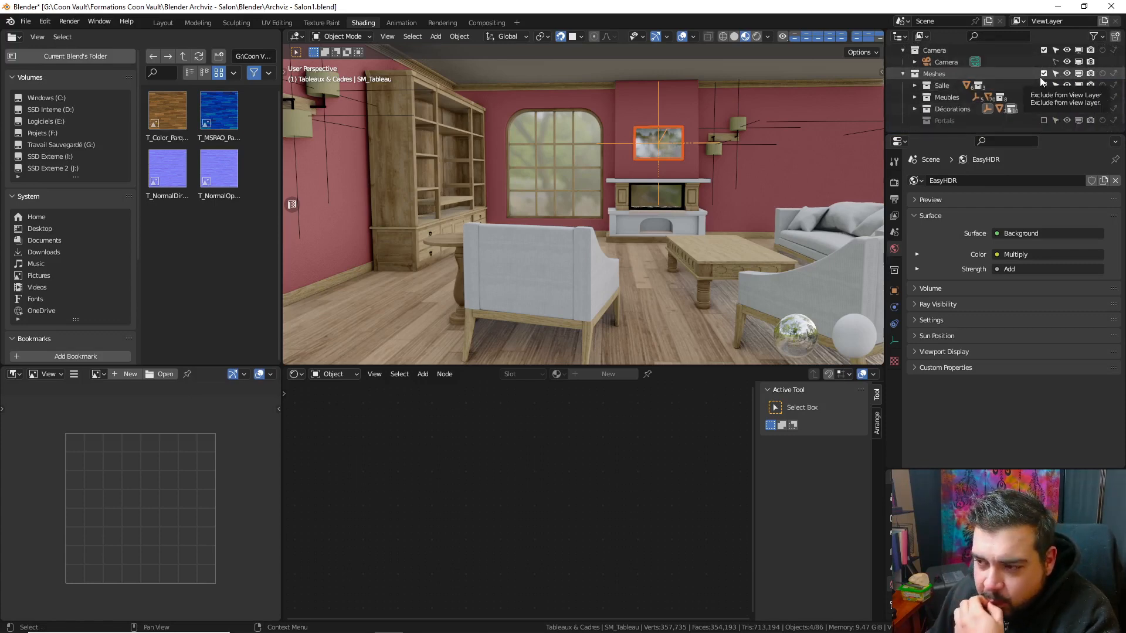
# - Exclude the Meshes collection from the view layer, switch to the Layout workspace and reset the 3D cursor to the world origin
pyautogui.click(1043, 74)
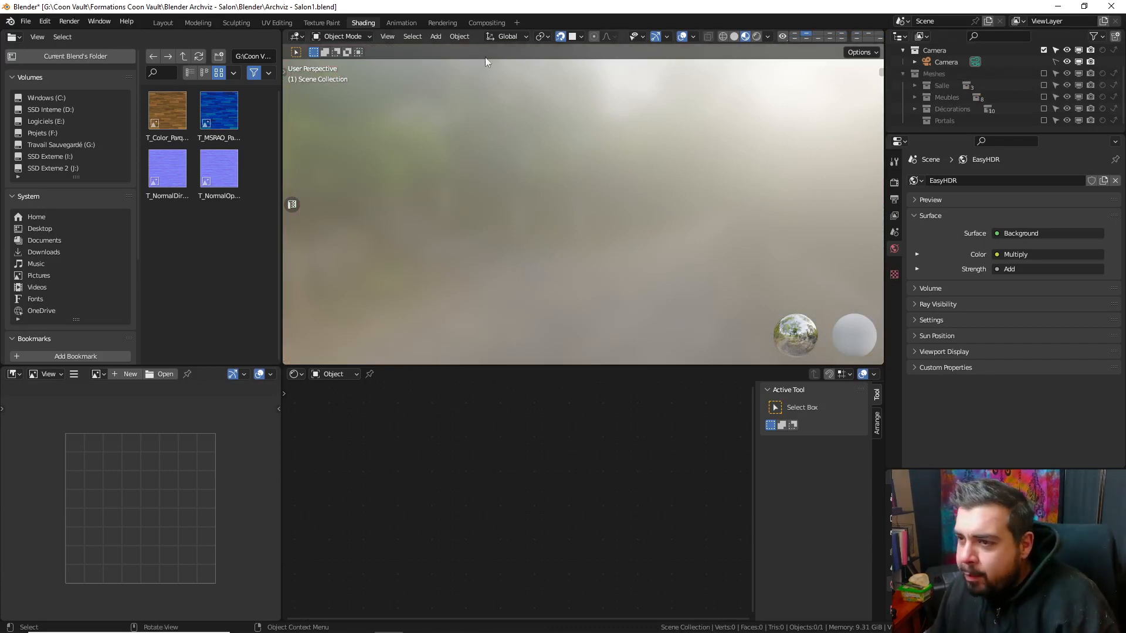
pyautogui.click(162, 22)
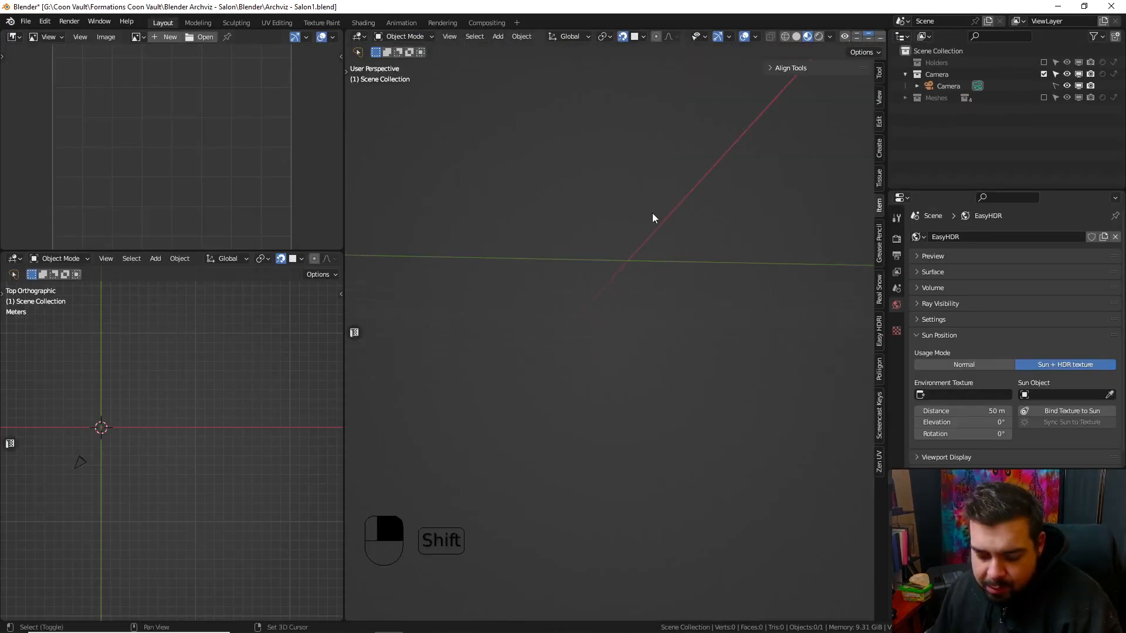
pyautogui.hotkey('shift', 'c')
pyautogui.moveTo(659, 198); pyautogui.dragTo(586, 212, button='middle')
pyautogui.keyDown('shift'); pyautogui.moveTo(821, 304); pyautogui.dragTo(624, 254, button='middle'); pyautogui.keyUp('shift')
pyautogui.click(26, 21)
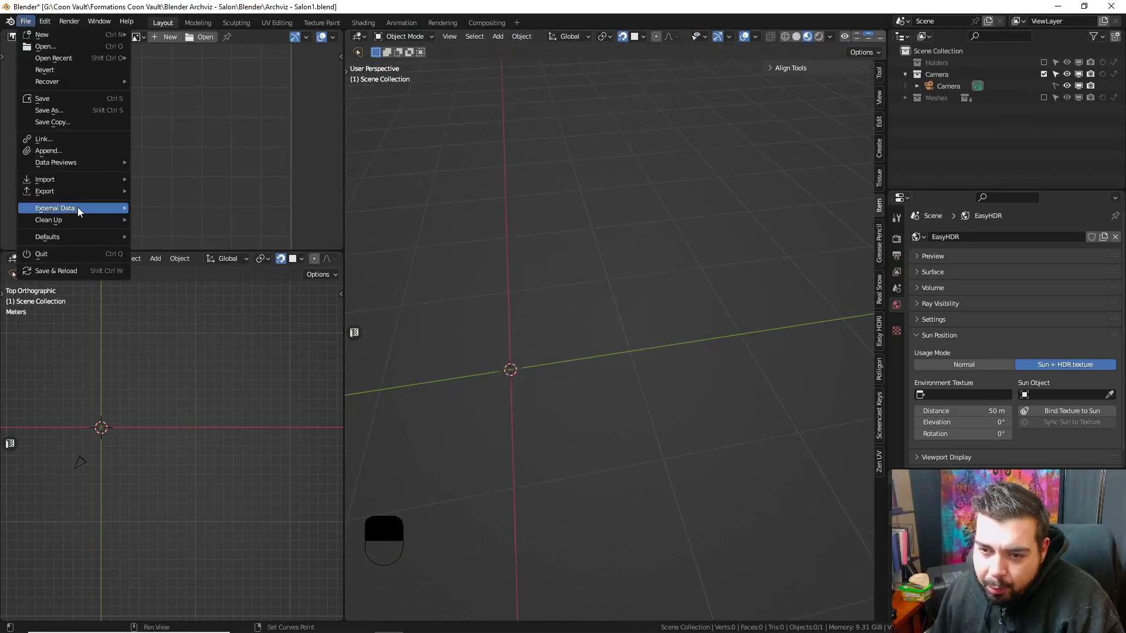
pyautogui.moveTo(71, 179)
pyautogui.click(164, 294)
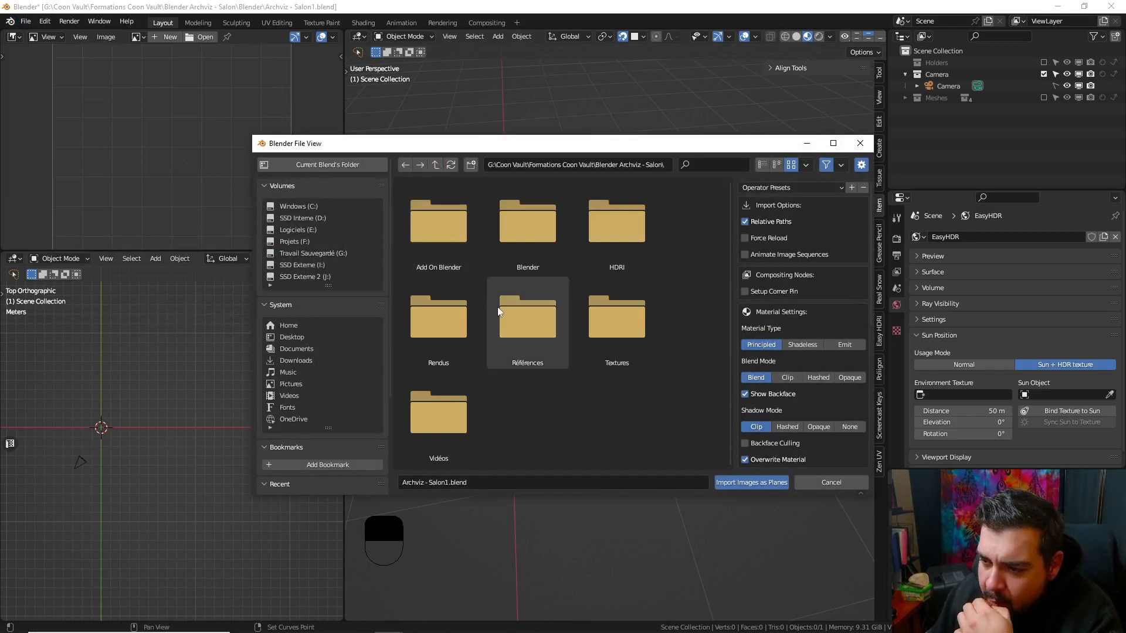
pyautogui.doubleClick(528, 319)
pyautogui.doubleClick(439, 317)
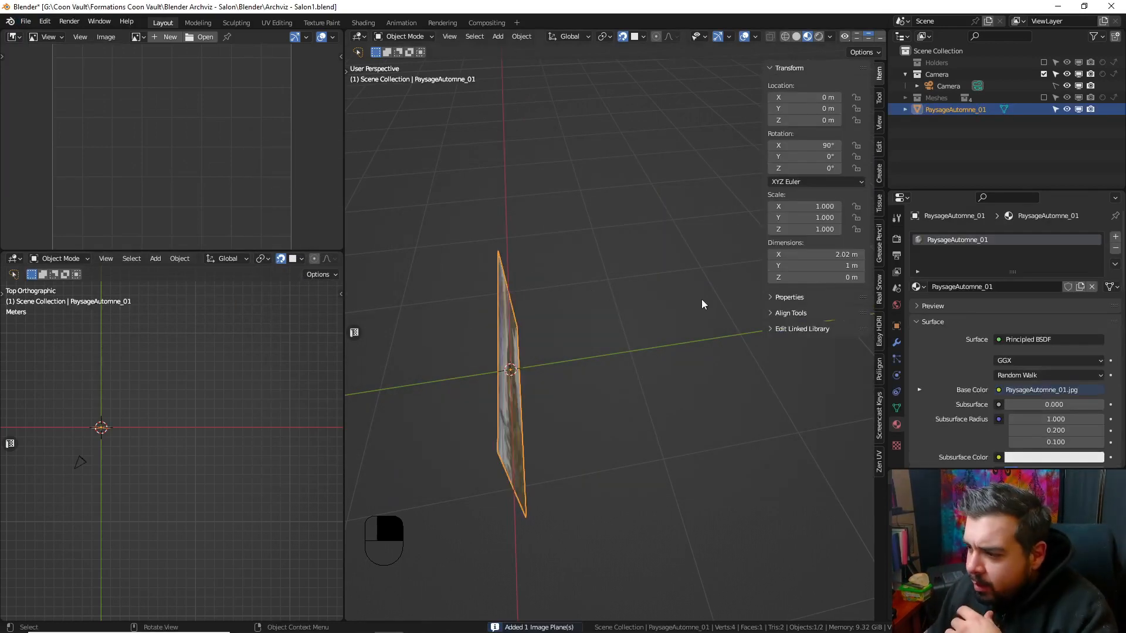
pyautogui.hotkey('alt', 'r')
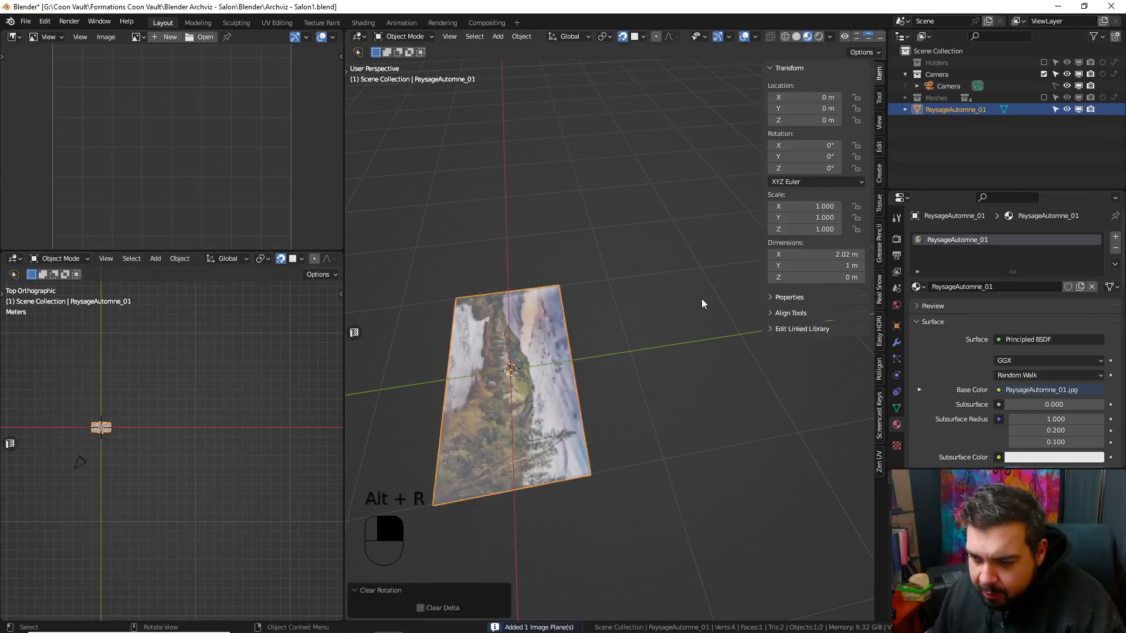
pyautogui.press('x')
pyautogui.click(701, 300)
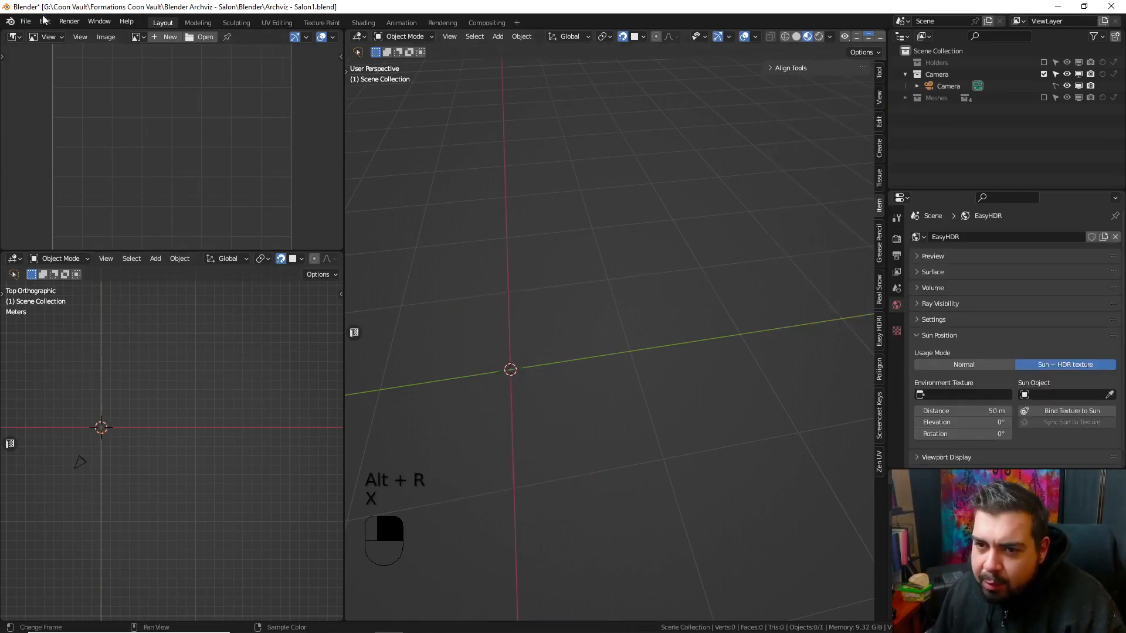
# - Import PaysageAutomne_01.jpg from the Références folder as an image plane, using the preset with Opaque blend and shadow modes
pyautogui.click(26, 22)
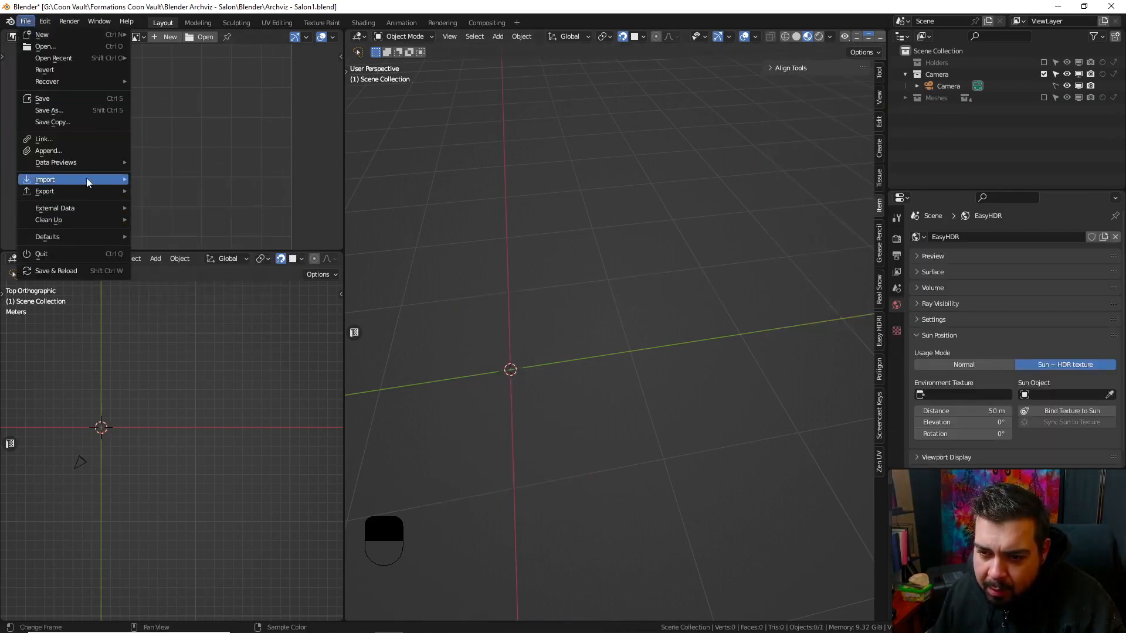
pyautogui.moveTo(86, 179)
pyautogui.click(176, 296)
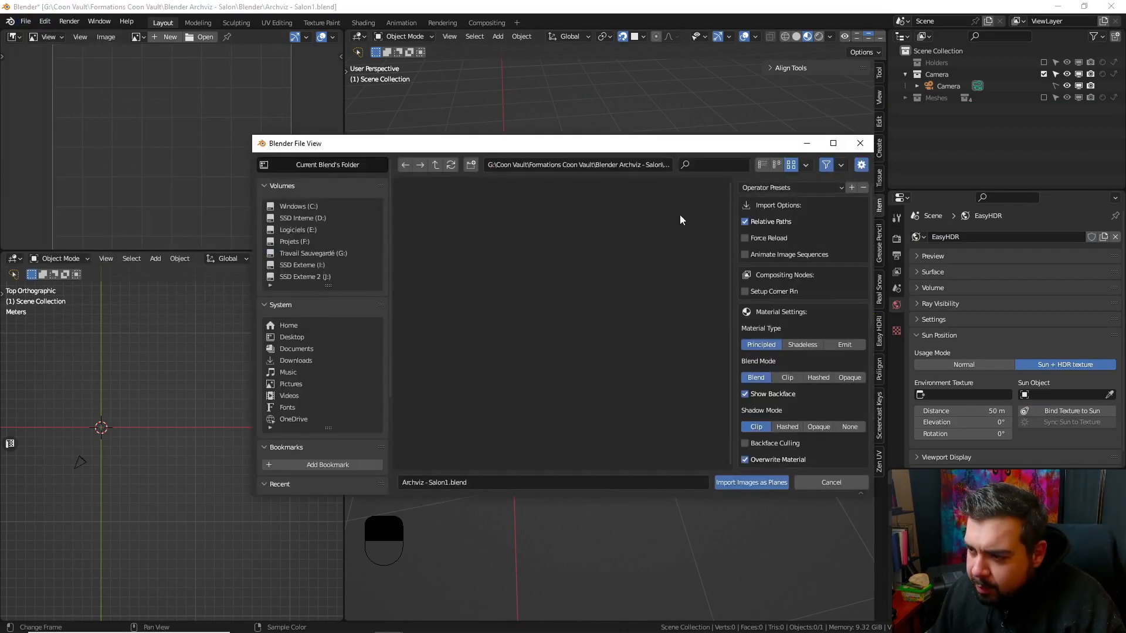
pyautogui.scroll(-3, 341, 417)
pyautogui.click(295, 434)
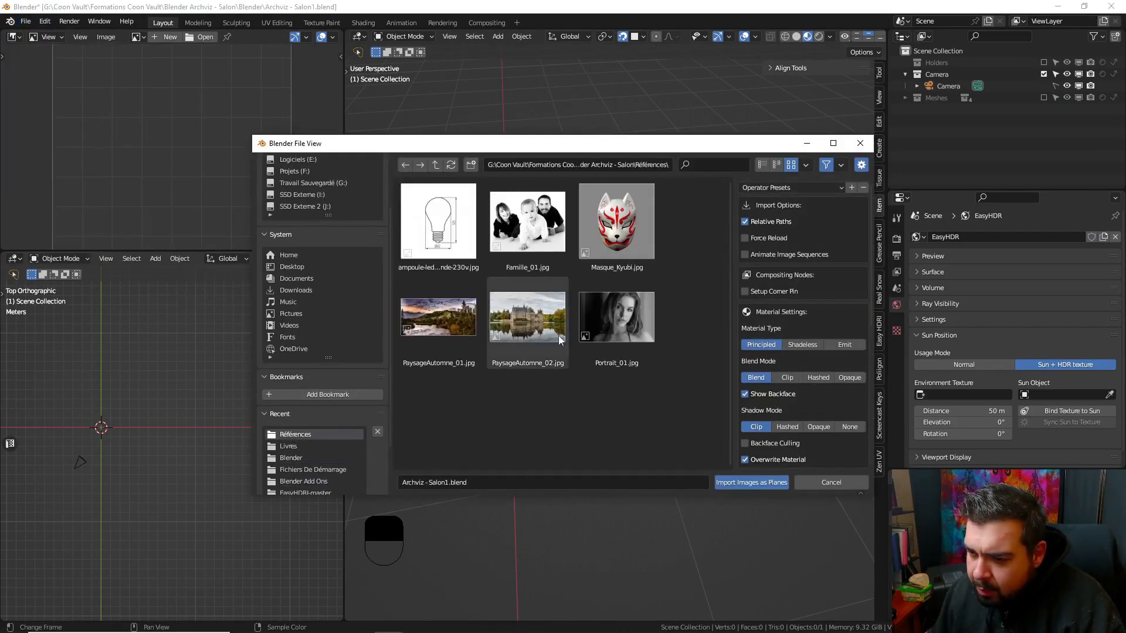
pyautogui.click(459, 312)
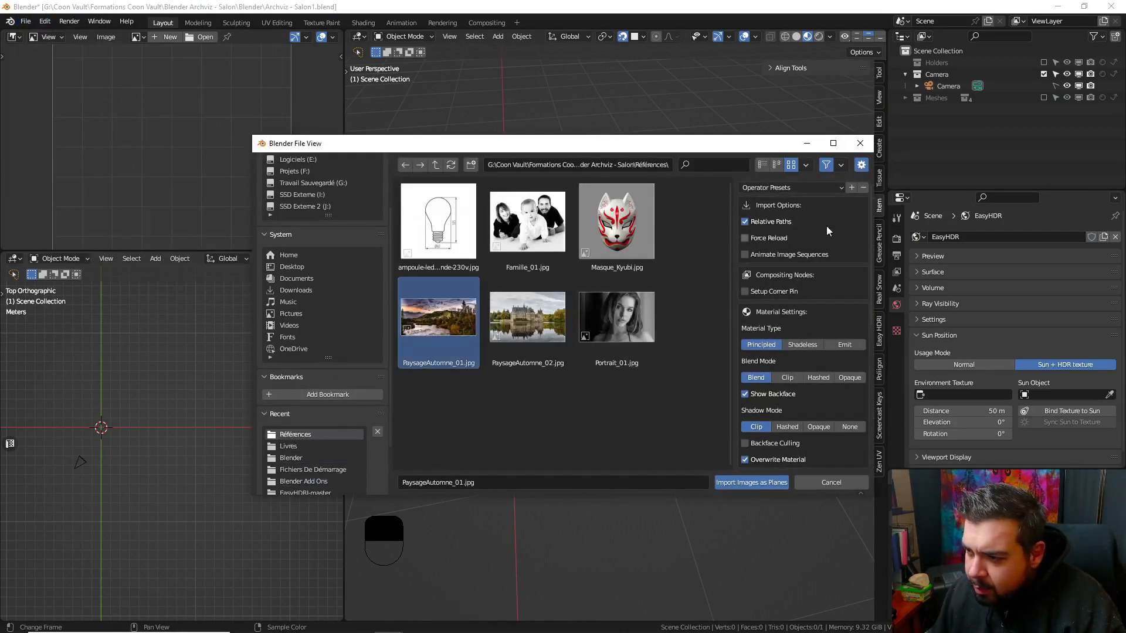
pyautogui.click(784, 187)
pyautogui.click(774, 220)
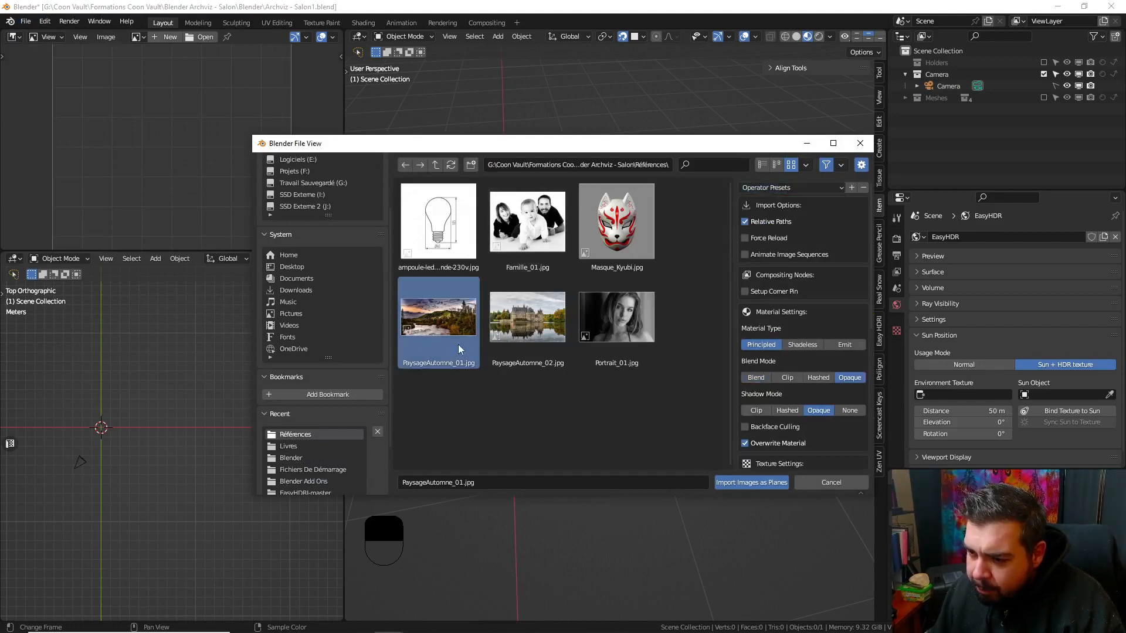
pyautogui.click(751, 484)
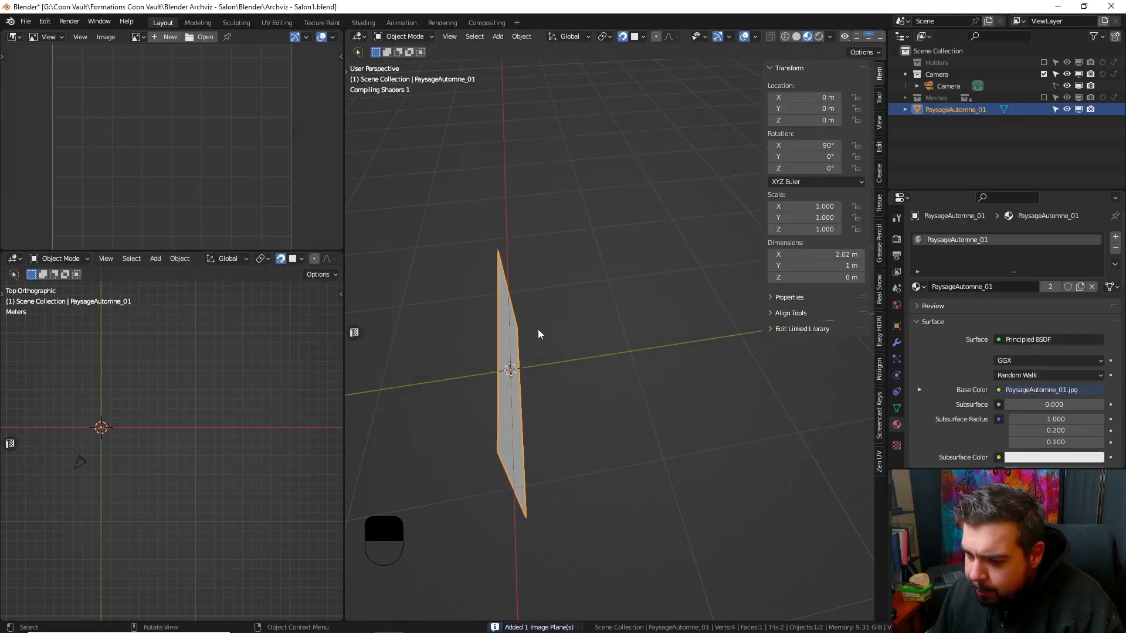
# - Clear the image plane's rotation so it lies flat, and view it from the top
pyautogui.hotkey('alt', 'r')
pyautogui.press('r')
pyautogui.press('z')
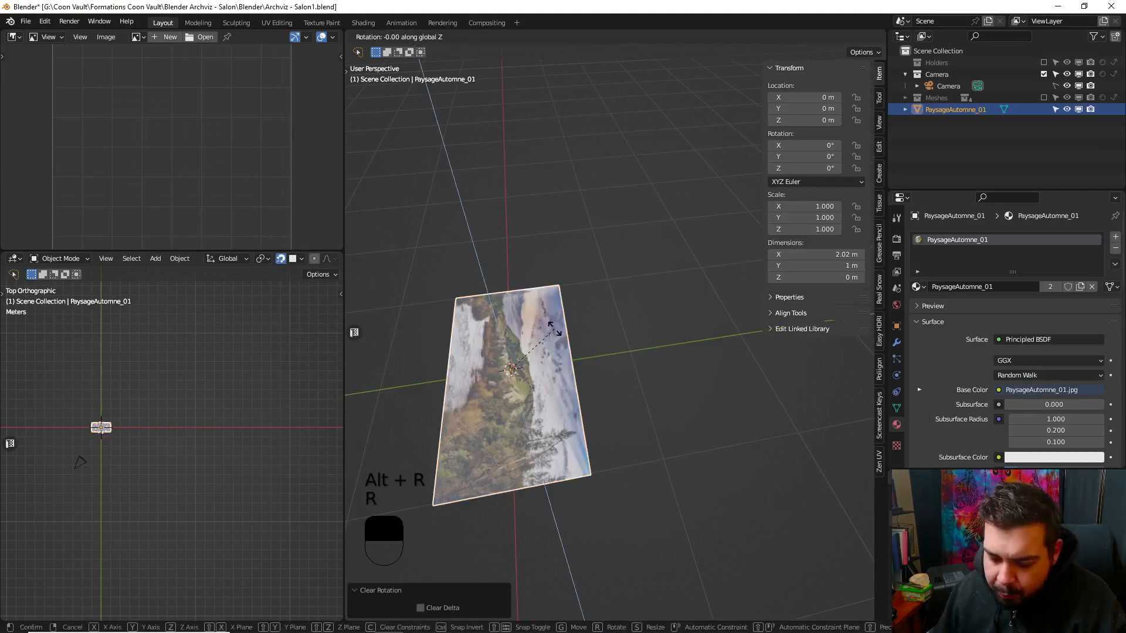
pyautogui.rightClick(554, 329)
pyautogui.press('KP_7')
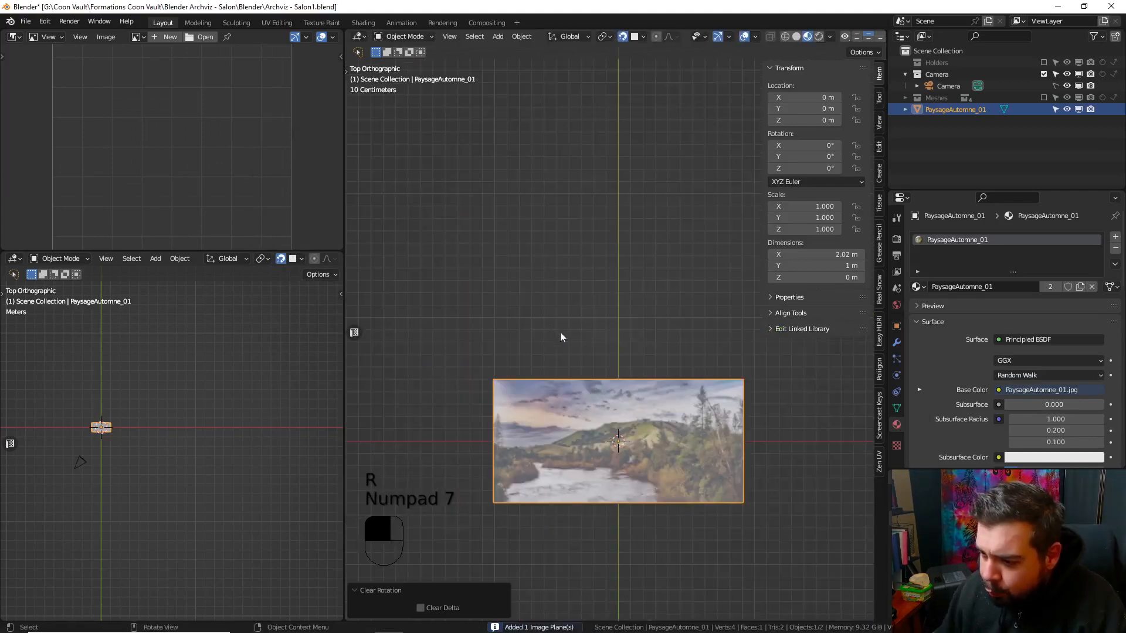
pyautogui.keyDown('shift'); pyautogui.moveTo(601, 350); pyautogui.dragTo(576, 222, button='middle'); pyautogui.keyUp('shift')
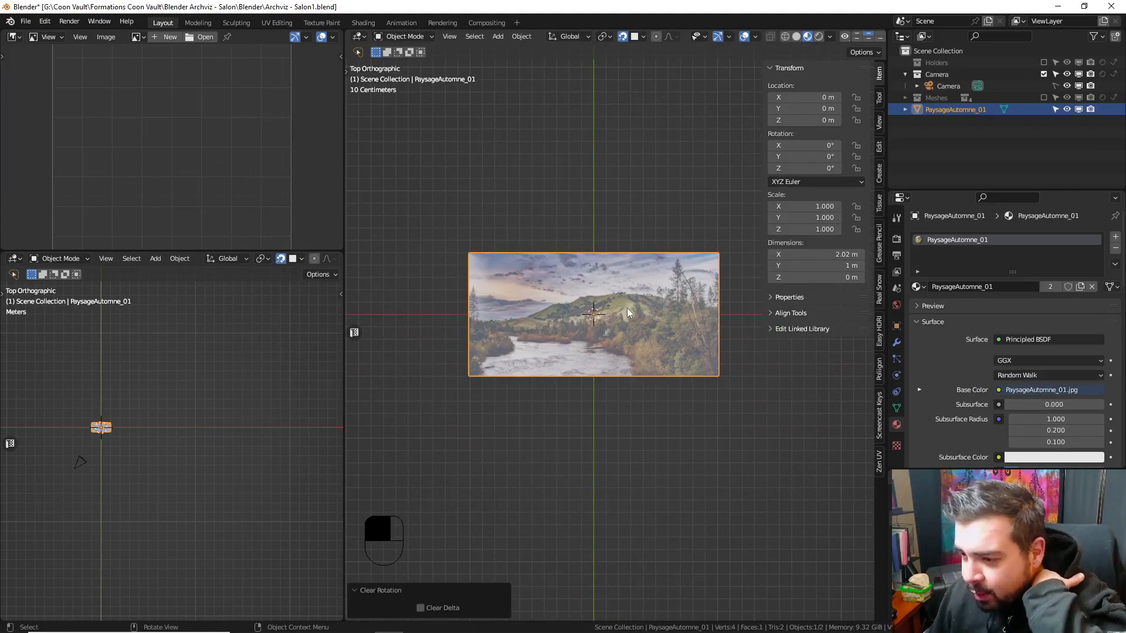
# - In Edit Mode, add a vertical loop cut to the picture plane, 2 cm inside its left edge
pyautogui.moveTo(627, 312)
pyautogui.mouseDown(button='middle')
pyautogui.moveTo(682, 216)
pyautogui.moveTo(635, 322)
pyautogui.mouseUp(button='middle')
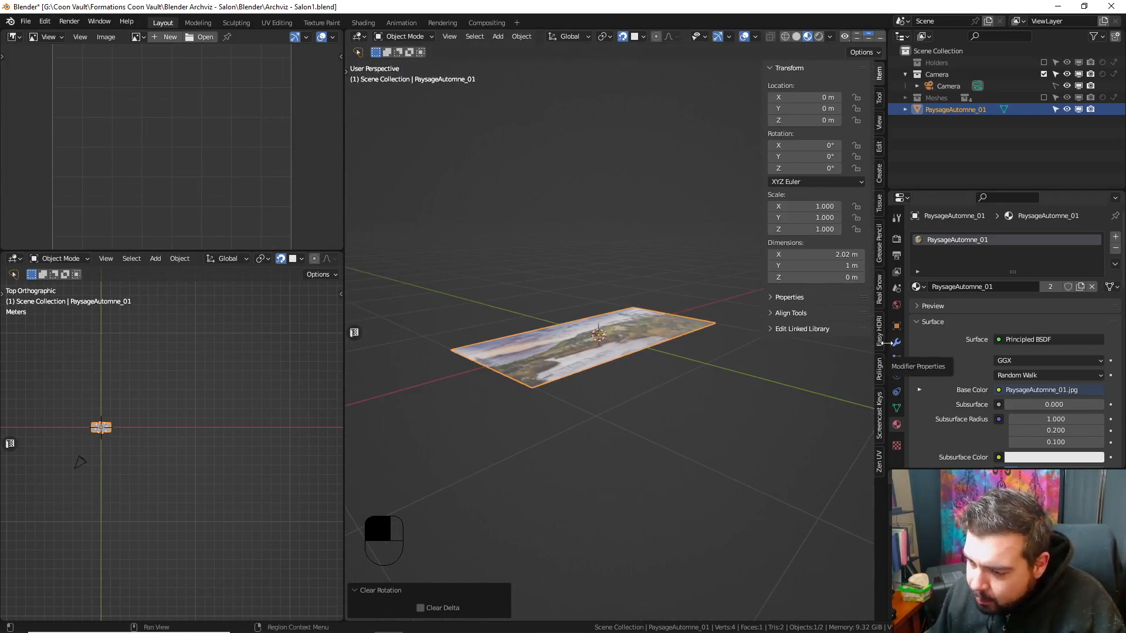
pyautogui.moveTo(610, 323); pyautogui.dragTo(562, 346, button='middle')
pyautogui.press('KP_7')
pyautogui.press('Tab')
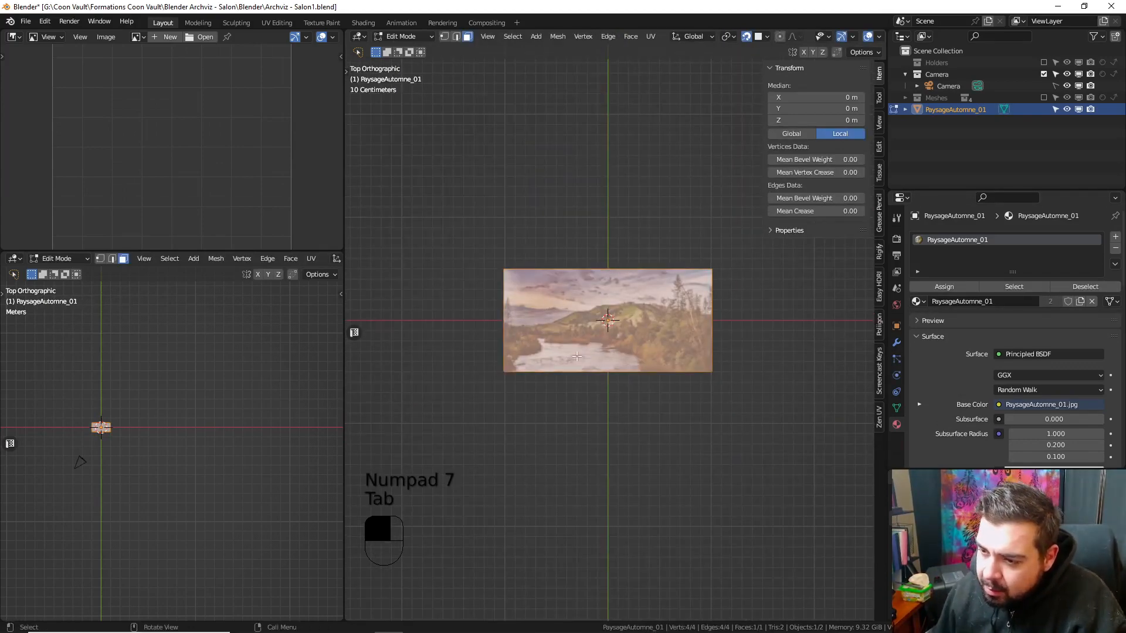
pyautogui.hotkey('ctrl', 'r')
pyautogui.click(604, 283)
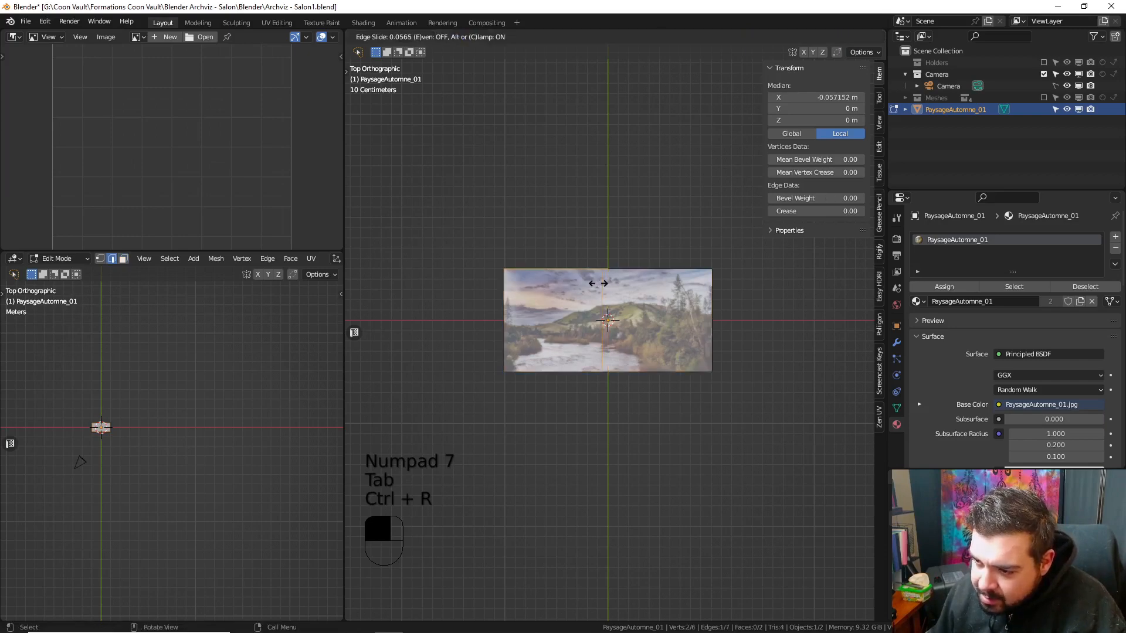
pyautogui.click(450, 278)
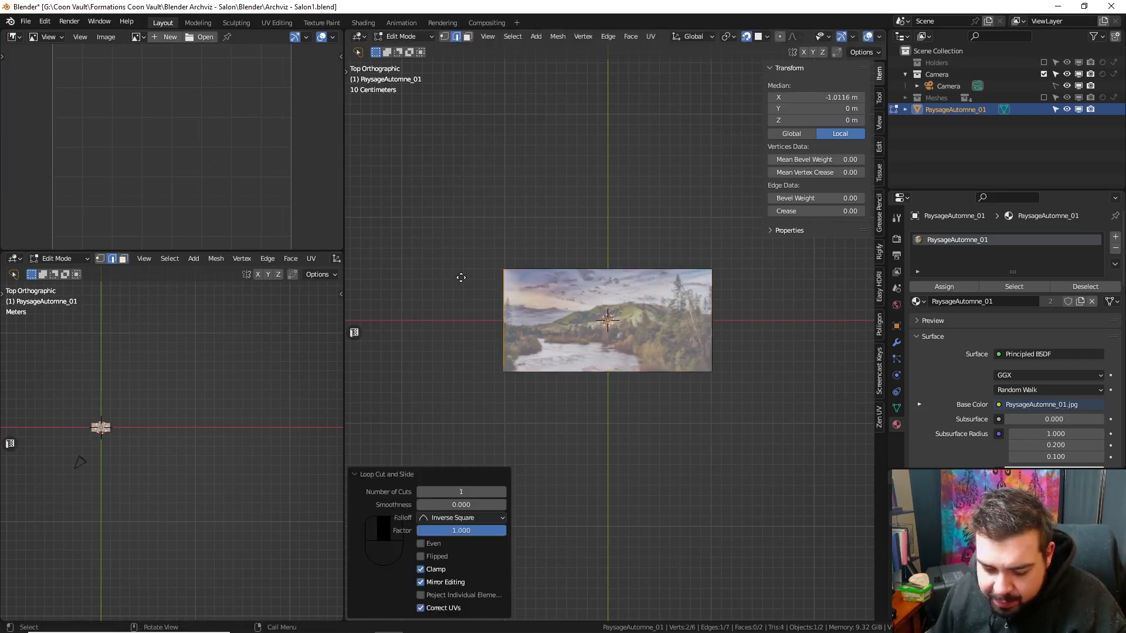
pyautogui.press('g')
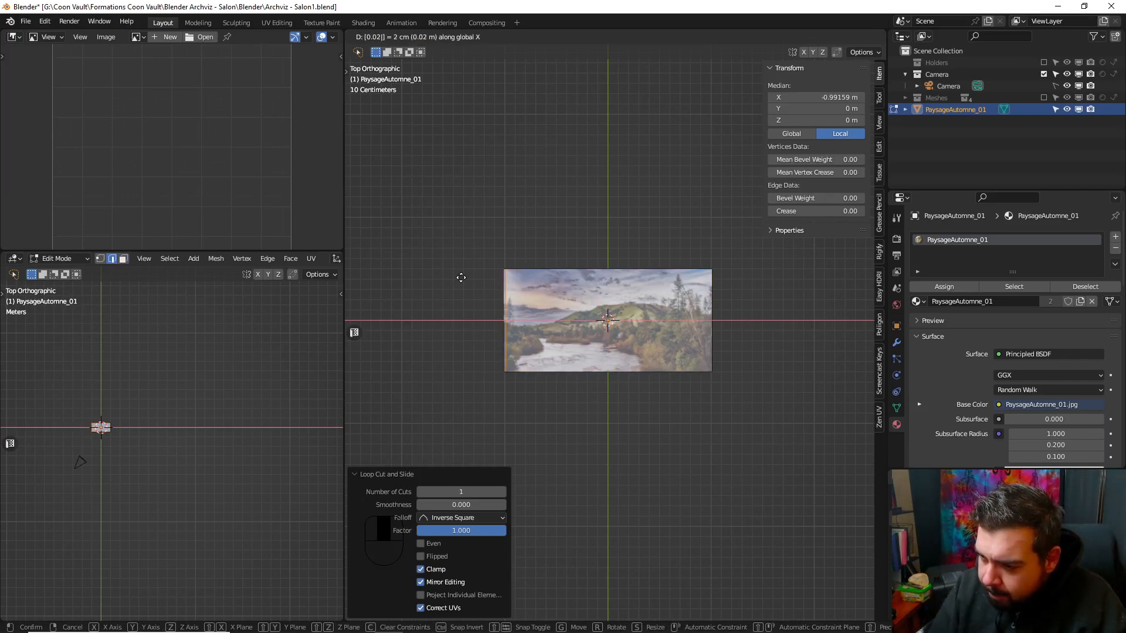
pyautogui.press('Return')
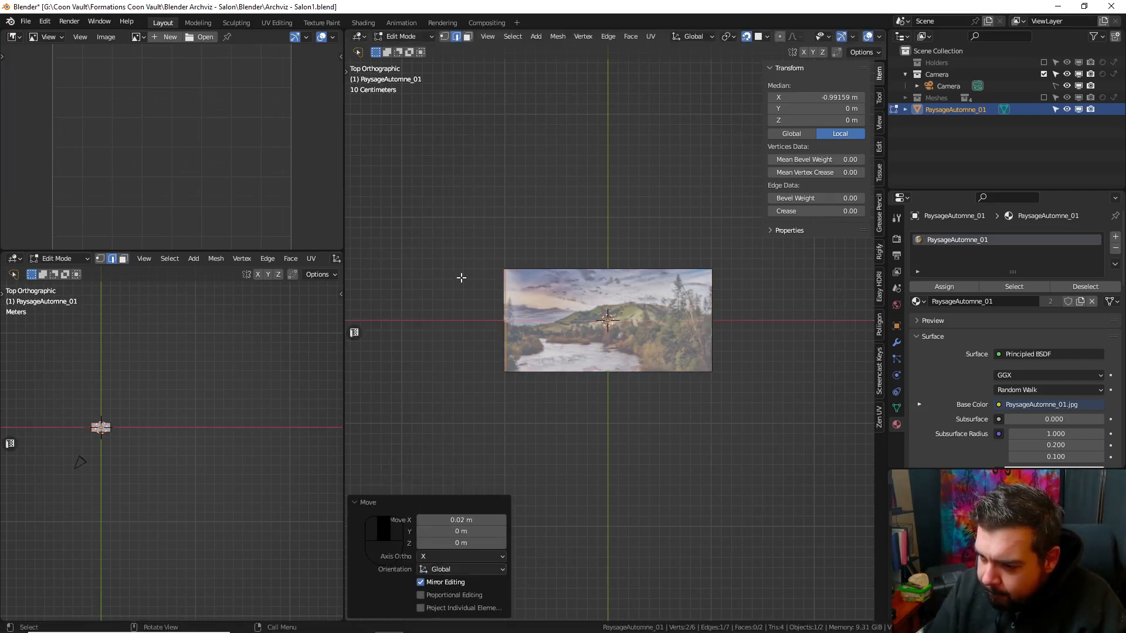
# - Add another vertical loop cut to the picture plane, 2 cm inside its right edge
pyautogui.hotkey('ctrl', 'r')
pyautogui.click(614, 294)
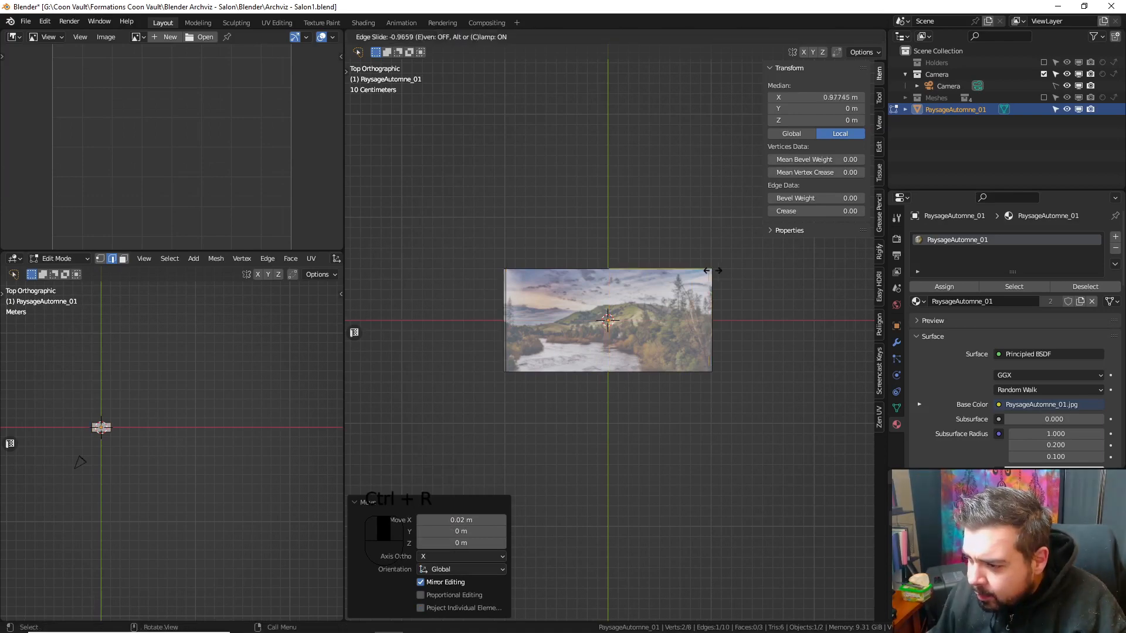
pyautogui.click(737, 271)
pyautogui.write('gx0.02-')
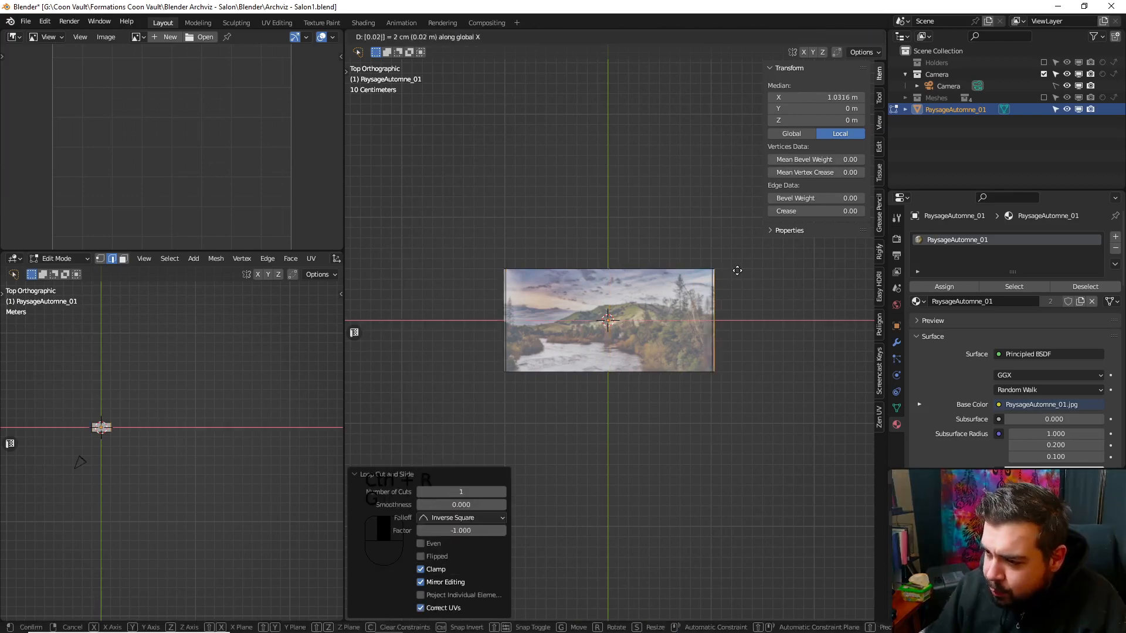
pyautogui.press('Return')
# - Add a horizontal loop cut to the picture plane, 2 cm below its upper edge
pyautogui.hotkey('ctrl', 'r')
pyautogui.click(727, 304)
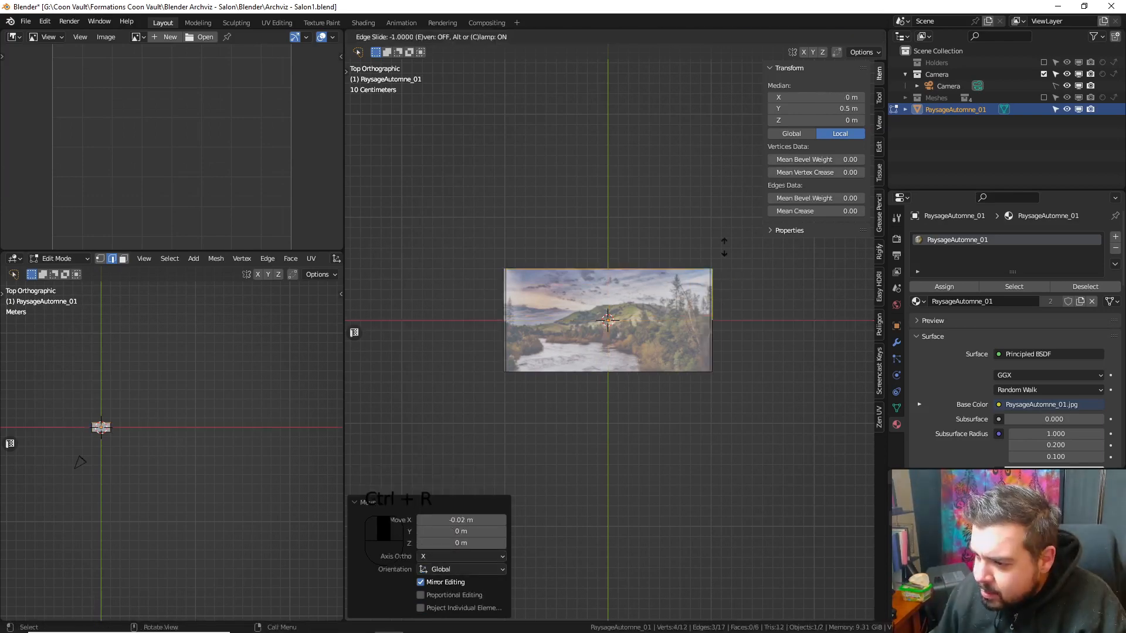
pyautogui.click(729, 229)
pyautogui.write('gy')
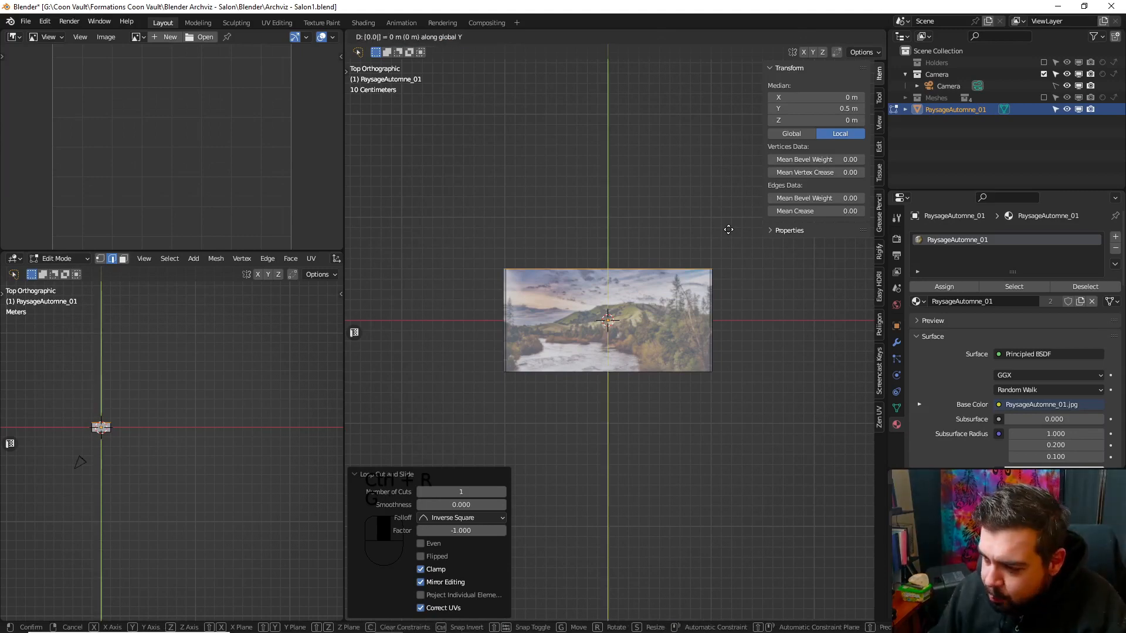
pyautogui.write('0.02-')
pyautogui.press('Return')
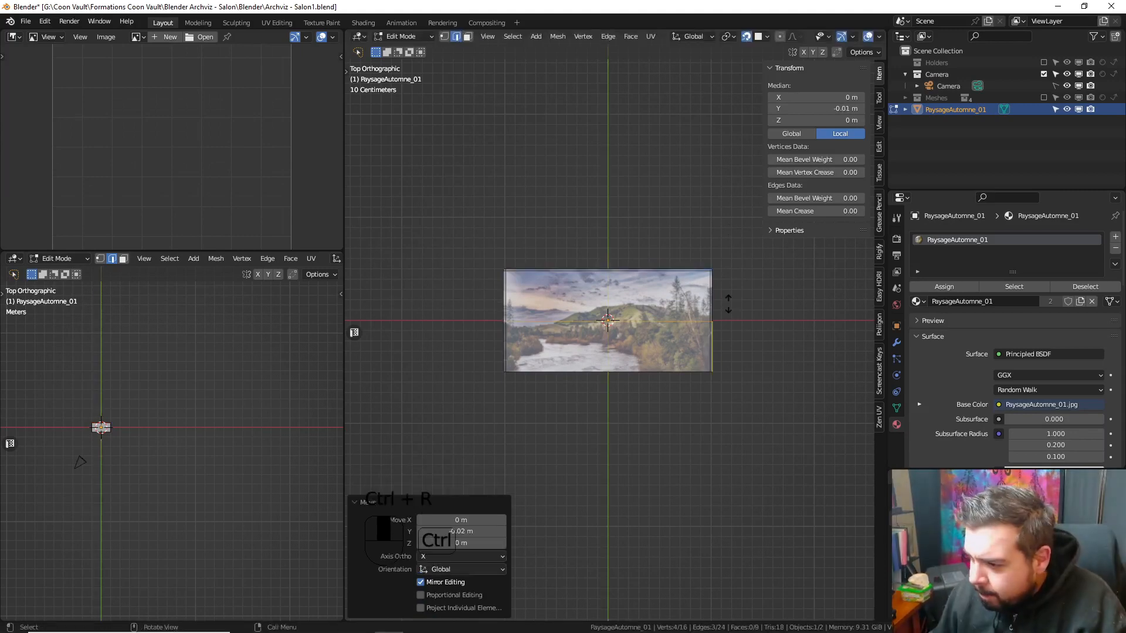
# - Add a horizontal loop cut to the picture plane, 2 cm above its lower edge
pyautogui.click(728, 371)
pyautogui.write('gy0..0')
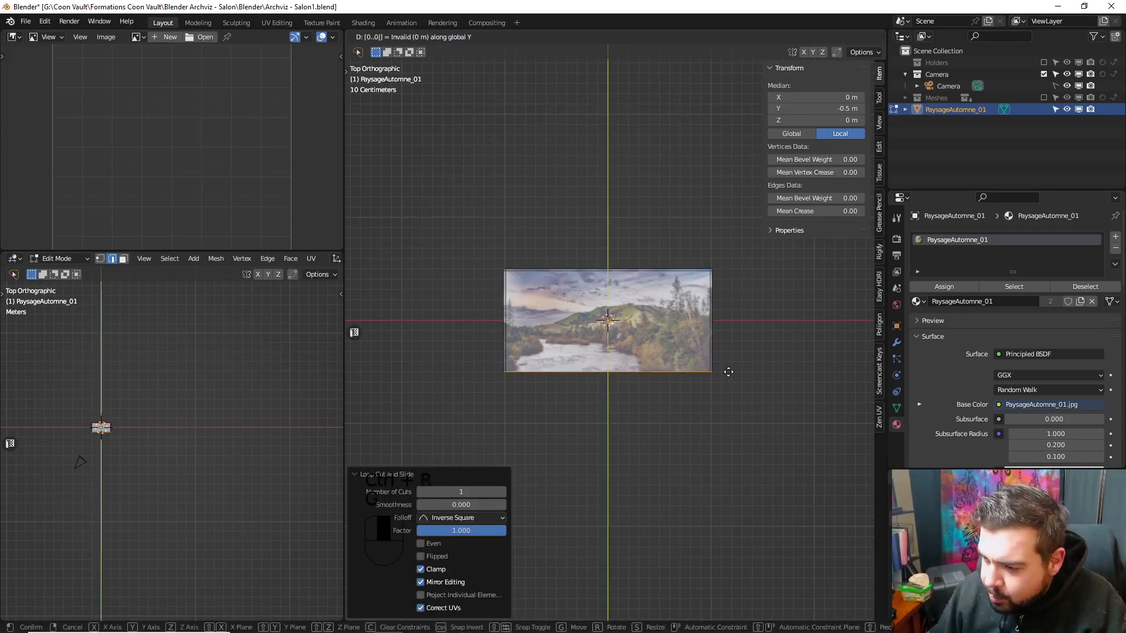
pyautogui.press('BackSpace')
pyautogui.press('BackSpace')
pyautogui.press('BackSpace')
pyautogui.press('BackSpace')
pyautogui.write('0.02')
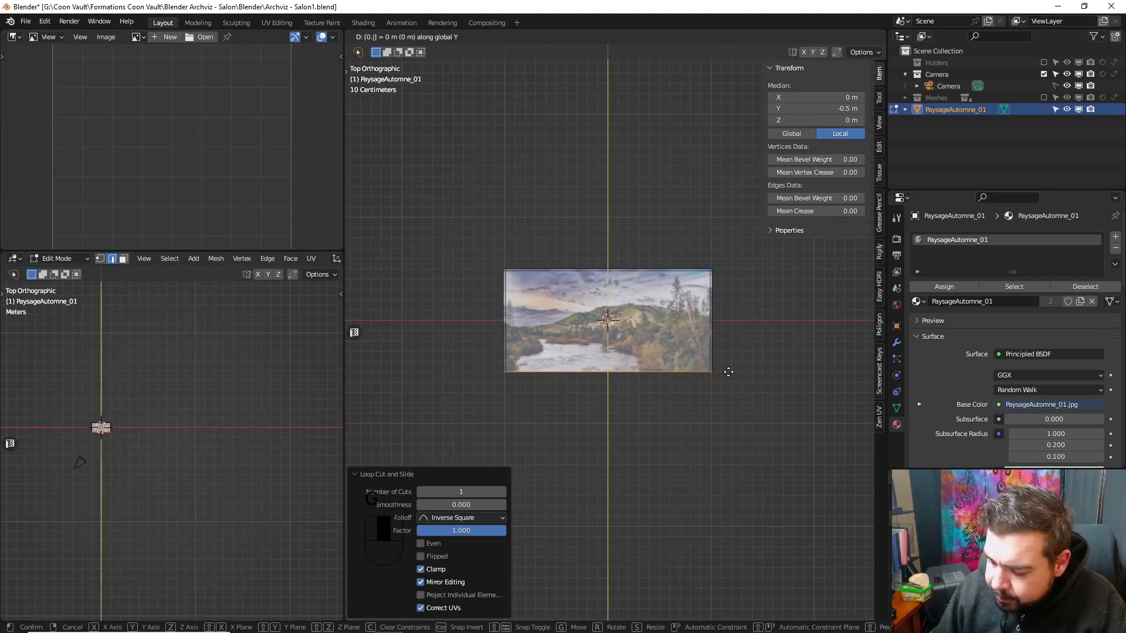
pyautogui.press('Return')
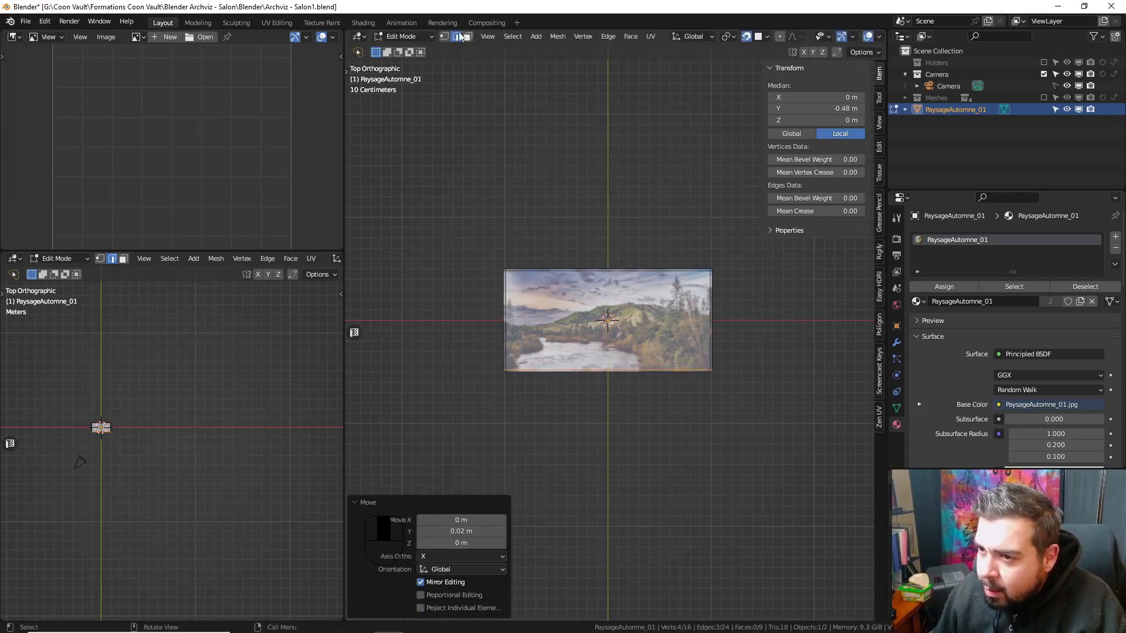
# - Select the inner edge of the picture's left border strip and snap the 3D cursor to it
pyautogui.keyDown('shift'); pyautogui.moveTo(545, 351); pyautogui.dragTo(641, 293, button='middle'); pyautogui.keyUp('shift')
pyautogui.scroll(5, 642, 292)
pyautogui.keyDown('shift'); pyautogui.moveTo(577, 93); pyautogui.dragTo(559, 191, button='middle'); pyautogui.keyUp('shift')
pyautogui.click(571, 180)
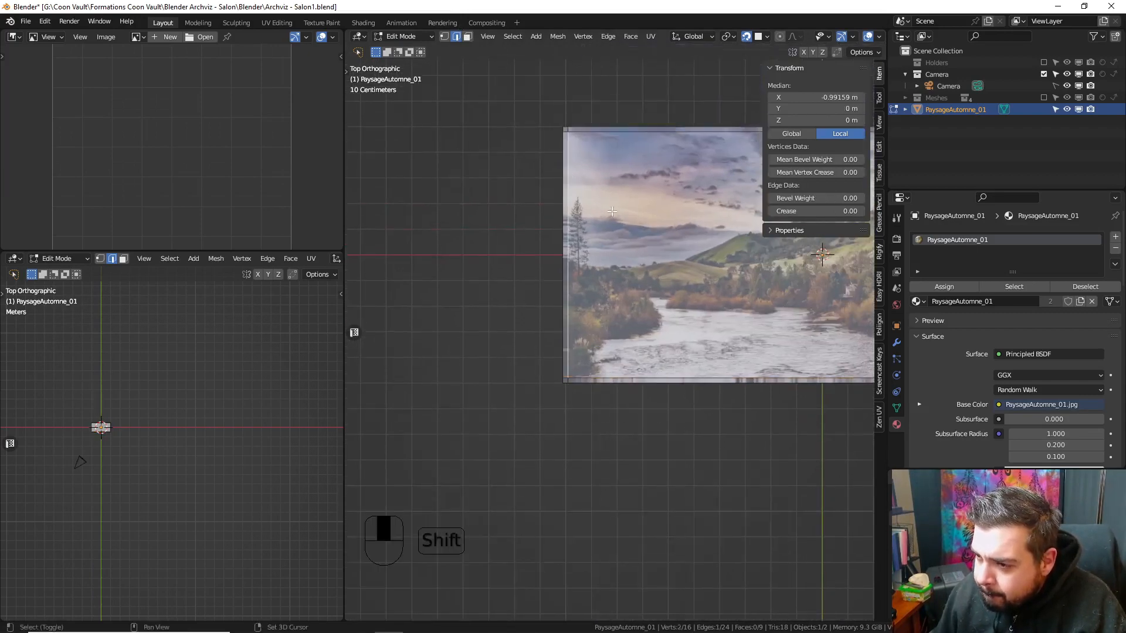
pyautogui.hotkey('shift', 's')
pyautogui.click(613, 236)
# - Set face selection, the Cursor transform orientation and the 3D Cursor as pivot point
pyautogui.click(647, 96)
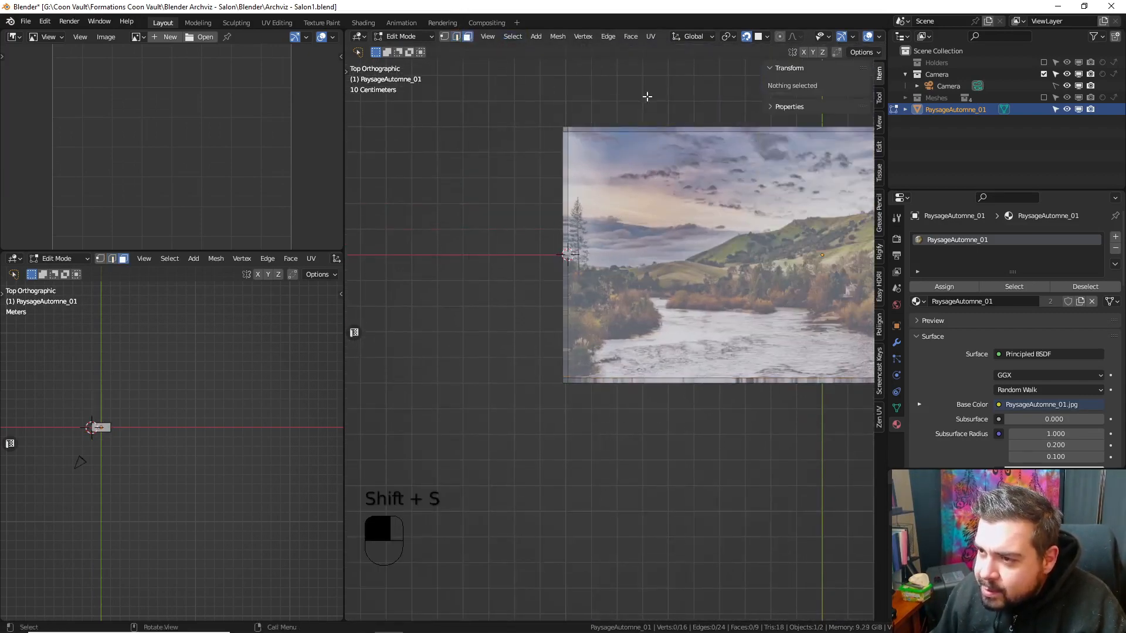
pyautogui.click(694, 39)
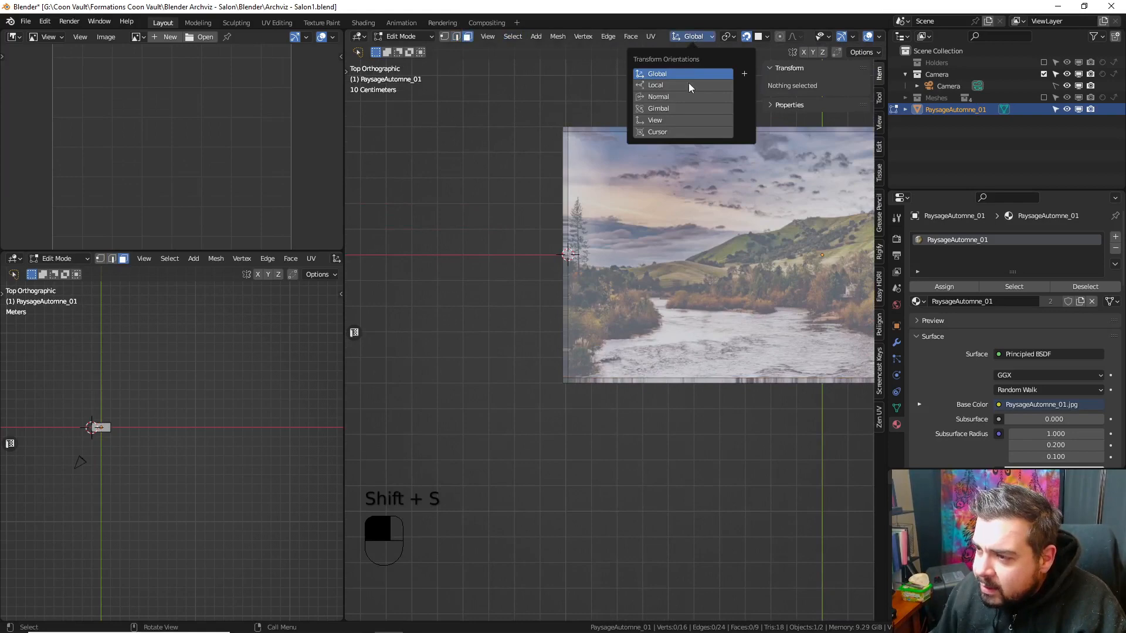
pyautogui.click(667, 130)
pyautogui.click(728, 36)
pyautogui.click(753, 63)
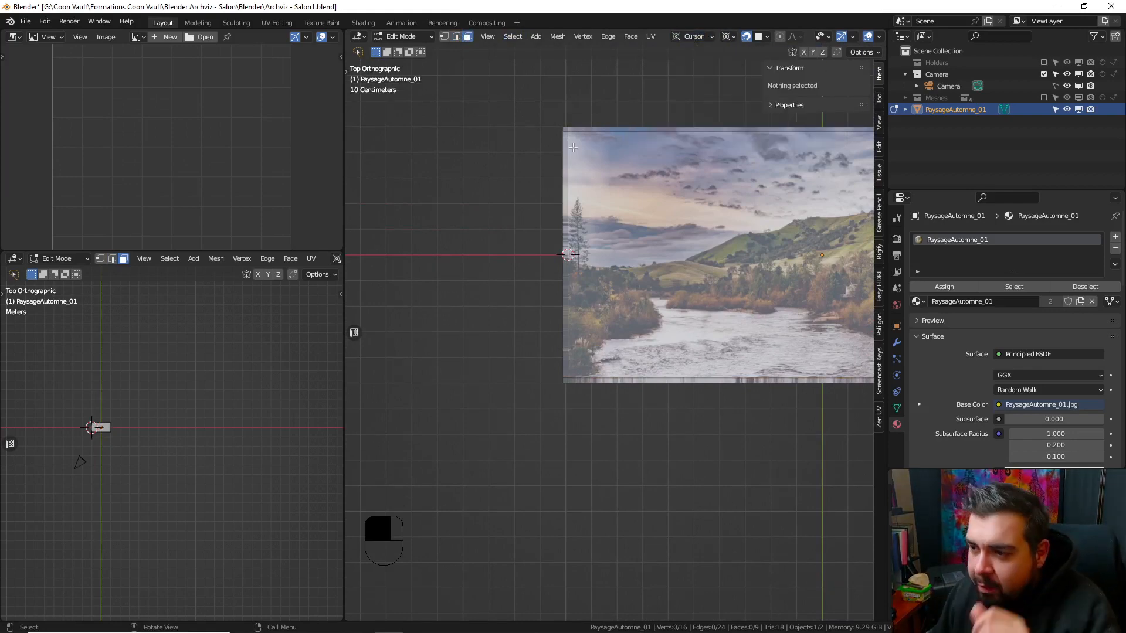
# - Select all faces of the picture's left border strip and rotate them -90° around the cursor's Y axis
pyautogui.click(564, 130)
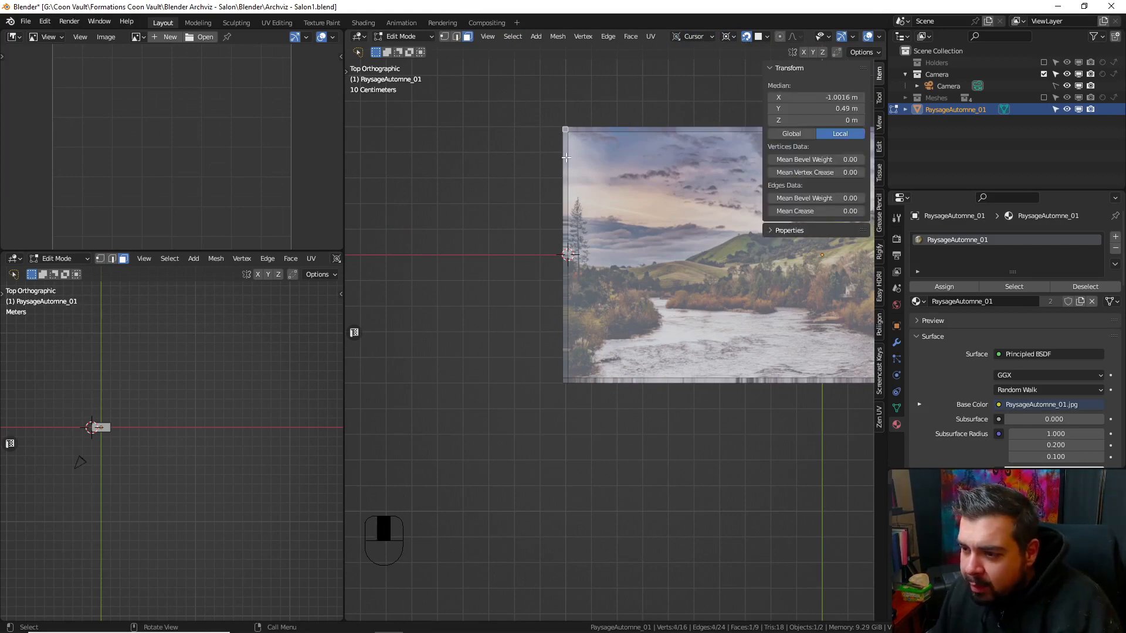
pyautogui.keyDown('ctrl'); pyautogui.click(562, 381); pyautogui.keyUp('ctrl')
pyautogui.moveTo(562, 381); pyautogui.dragTo(643, 211, button='middle')
pyautogui.write('r')
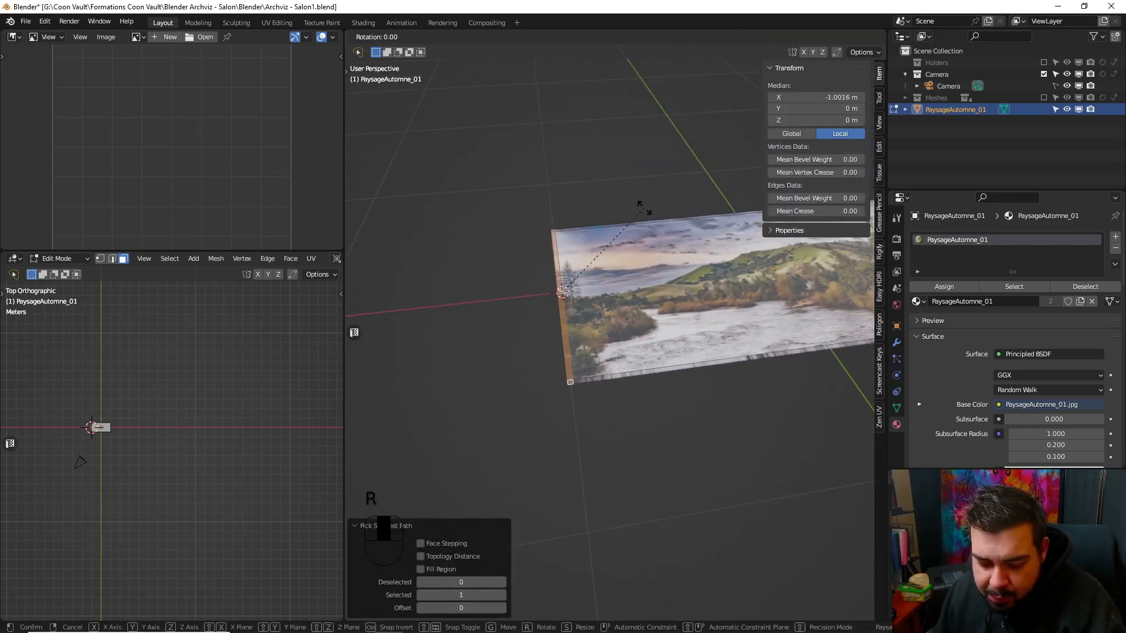
pyautogui.write('y90')
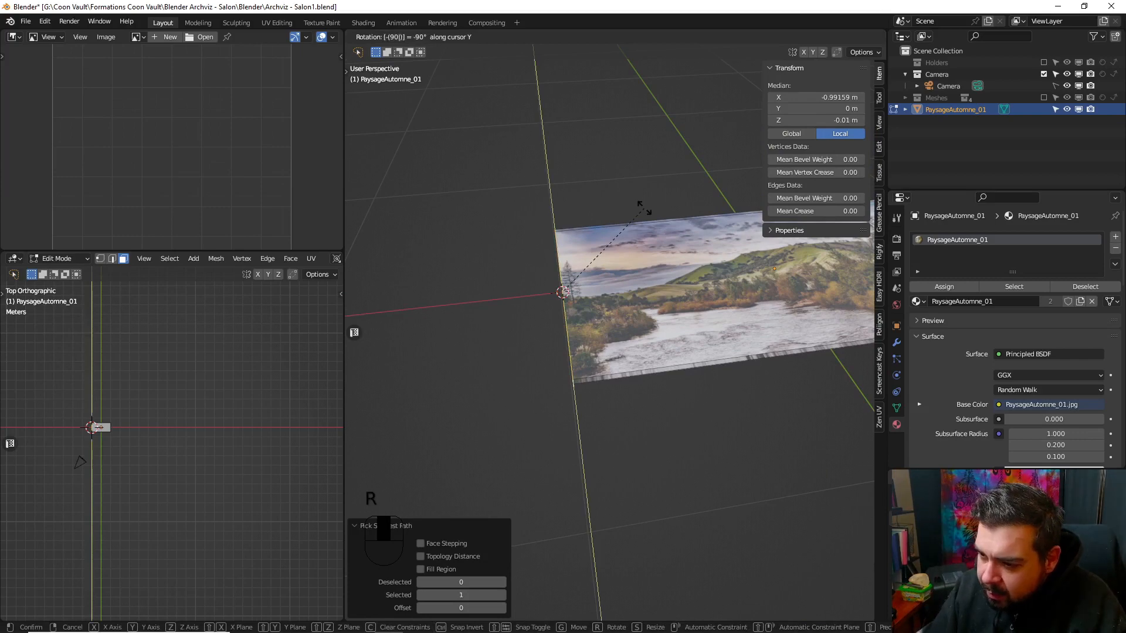
pyautogui.click(643, 208)
# - Select the inner edge of the picture's right border strip and snap the 3D cursor to it
pyautogui.moveTo(680, 236); pyautogui.dragTo(443, 64, button='middle')
pyautogui.click(457, 38)
pyautogui.keyDown('shift'); pyautogui.moveTo(649, 182); pyautogui.dragTo(515, 169, button='middle'); pyautogui.keyUp('shift')
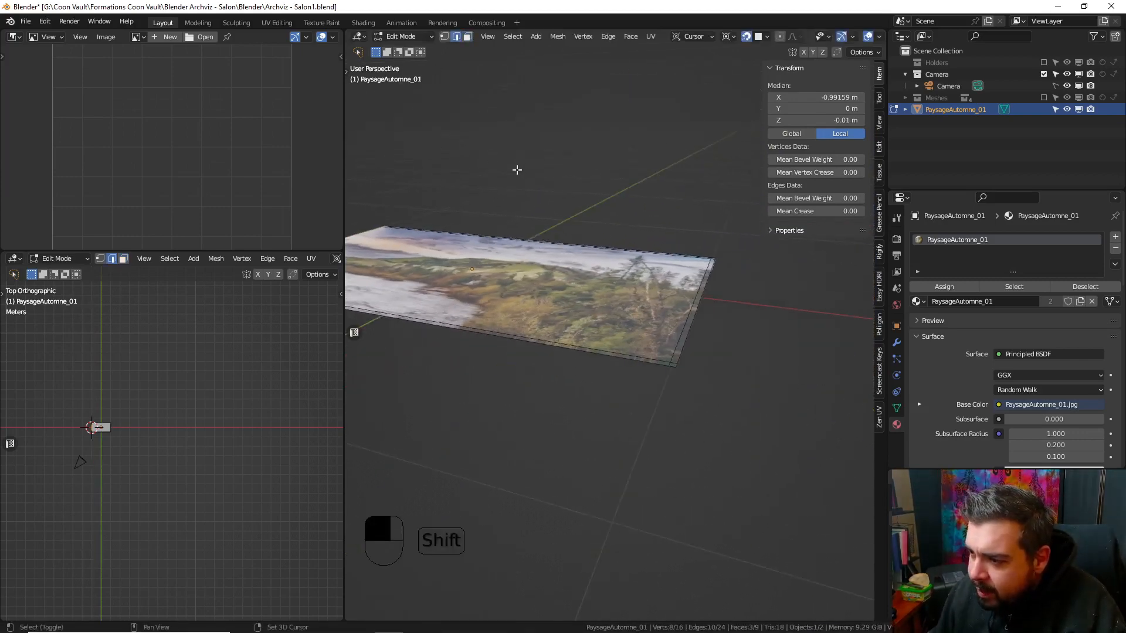
pyautogui.click(685, 302)
pyautogui.hotkey('shift', 's')
pyautogui.click(692, 357)
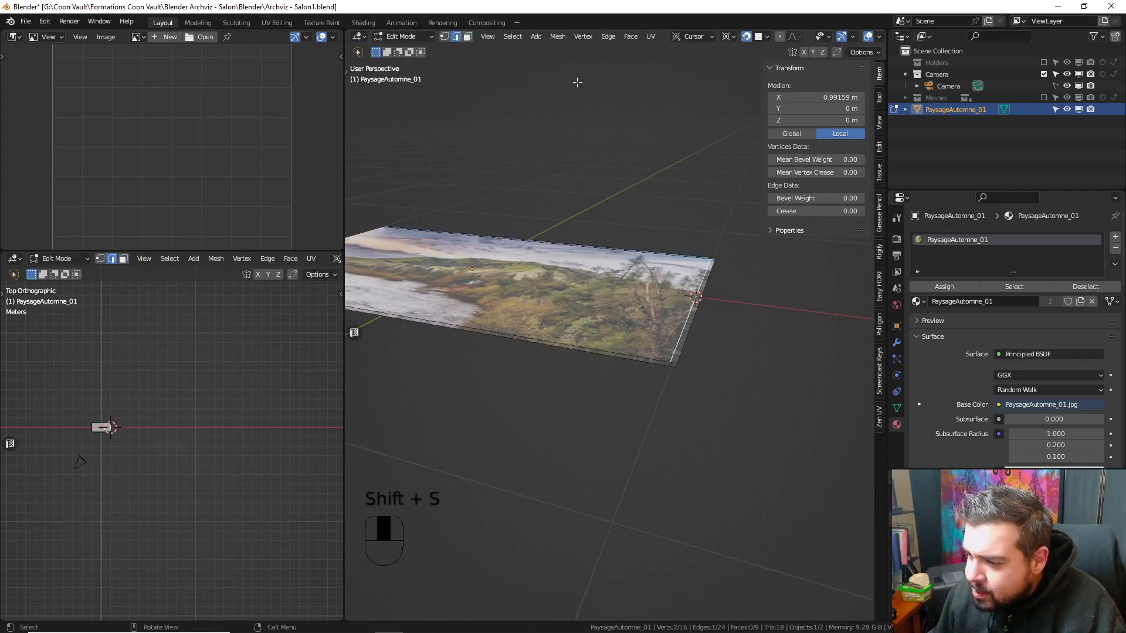
# - Select all faces of the picture's right border strip and rotate them 90° around the cursor's Y axis
pyautogui.click(467, 36)
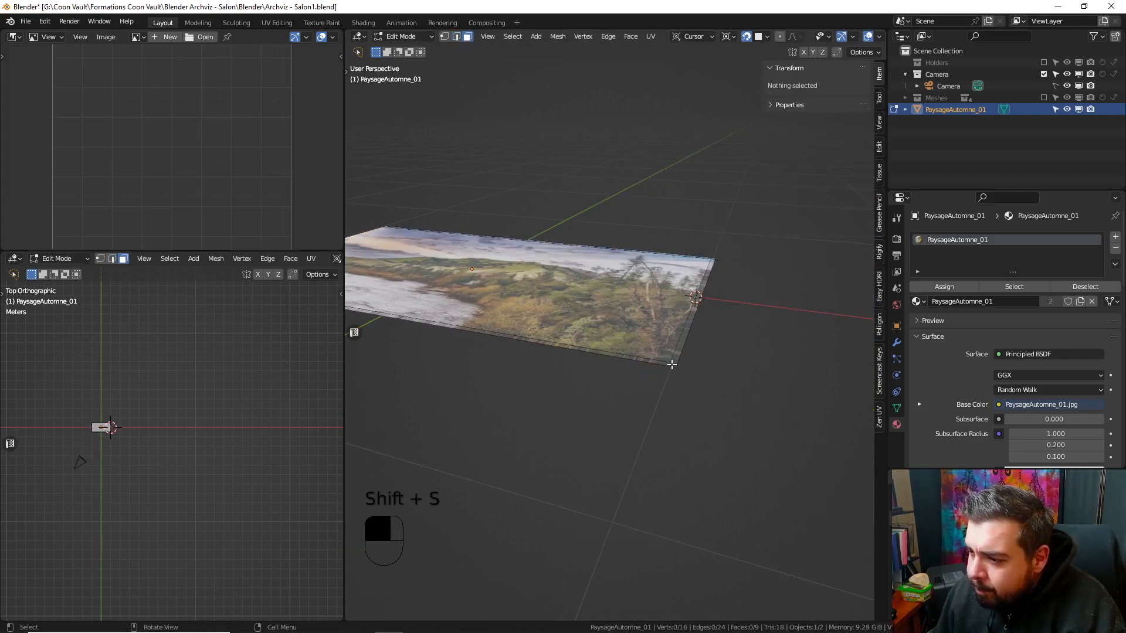
pyautogui.click(672, 364)
pyautogui.keyDown('ctrl'); pyautogui.click(714, 258); pyautogui.keyUp('ctrl')
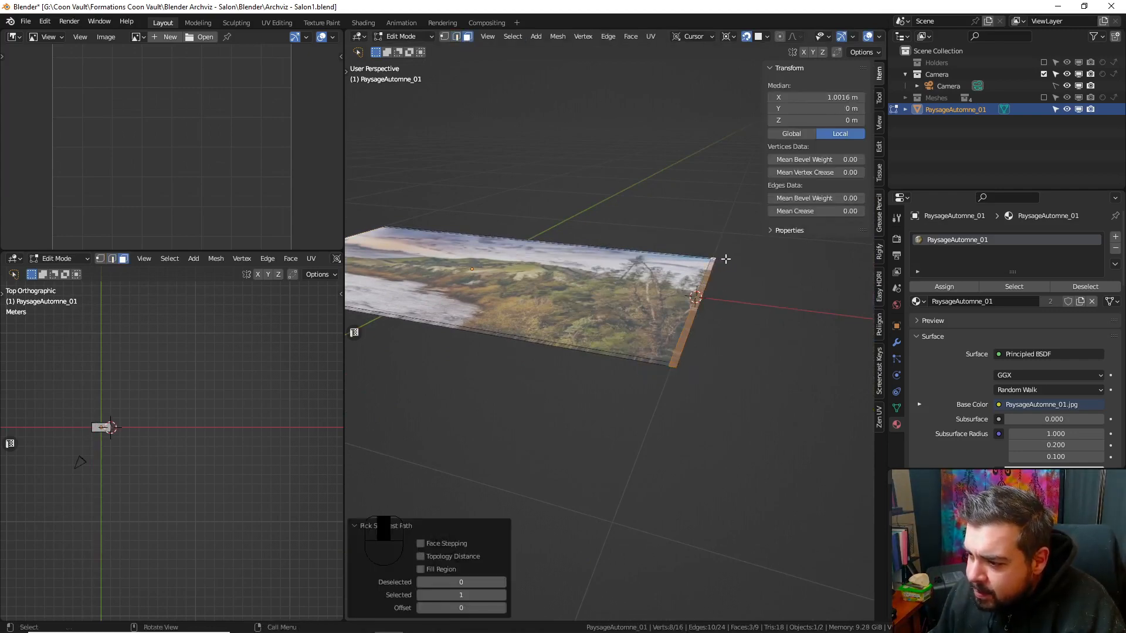
pyautogui.write('ry90')
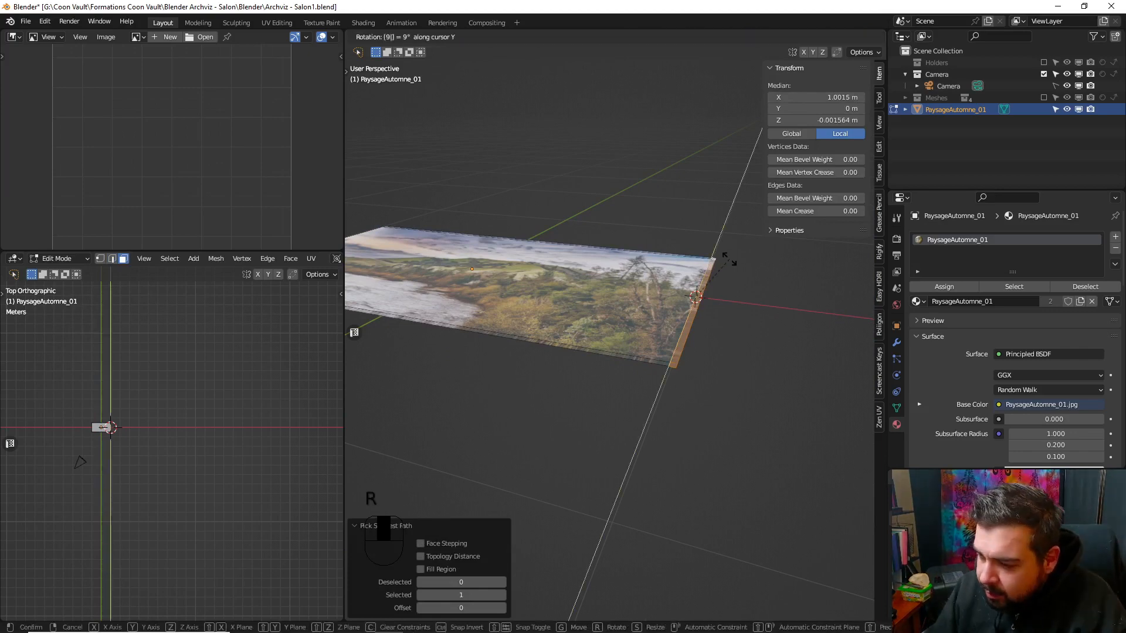
pyautogui.click(729, 260)
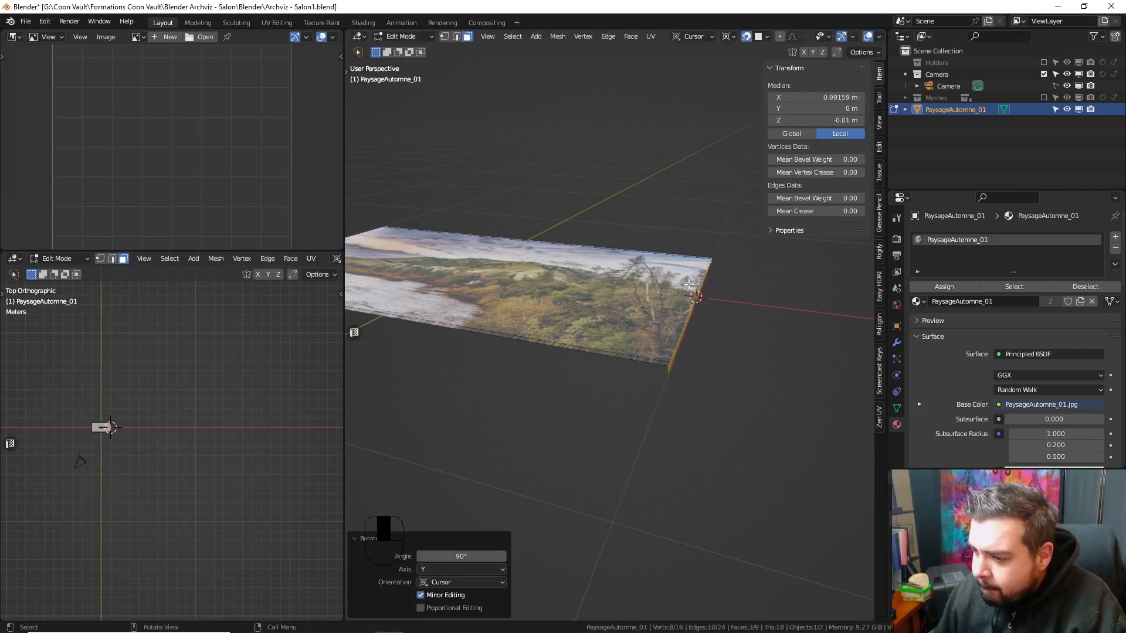
# - Select the long inner edge of the picture's lower border strip and snap the 3D cursor to it
pyautogui.click(460, 36)
pyautogui.click(545, 345)
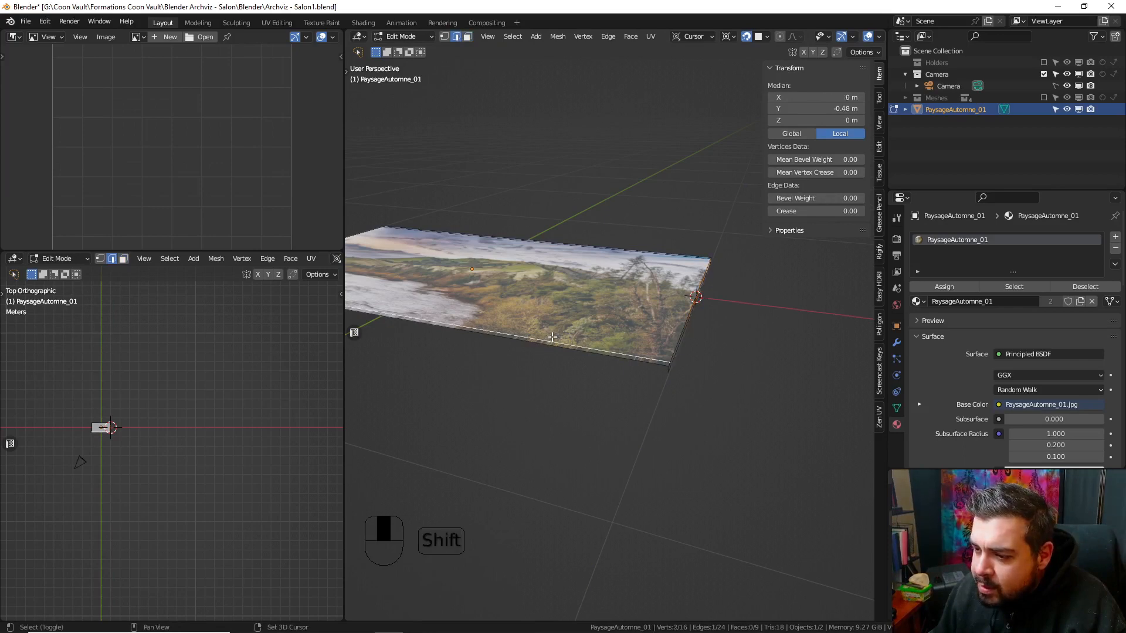
pyautogui.hotkey('shift', 's')
pyautogui.click(558, 404)
# - Delete the two small corner faces at the ends of the picture's lower border strip
pyautogui.click(468, 36)
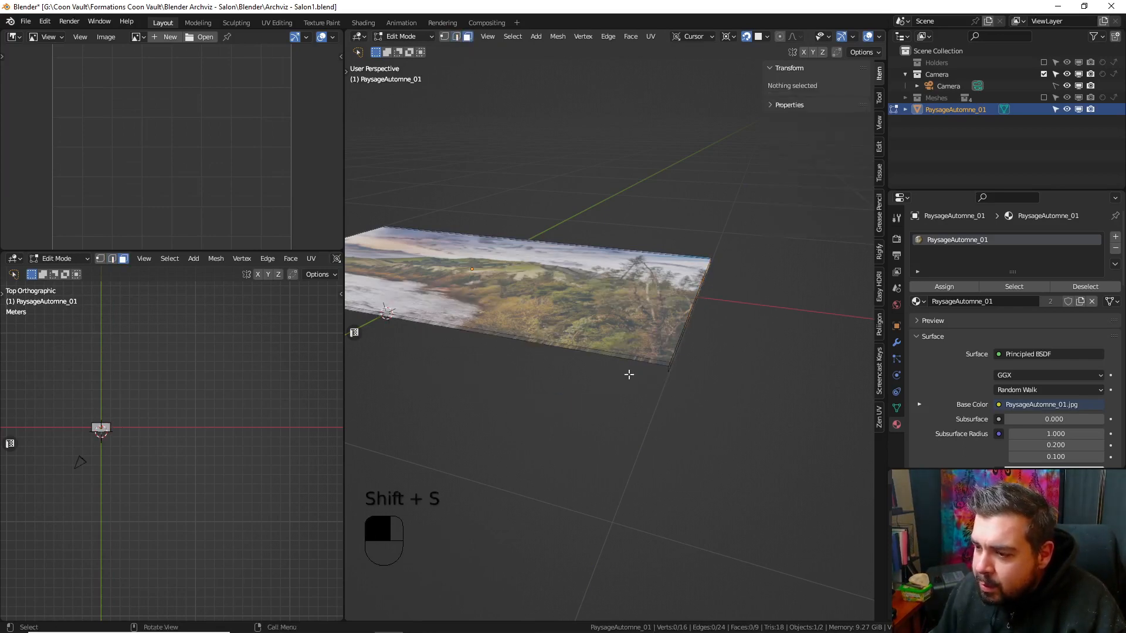
pyautogui.click(654, 361)
pyautogui.moveTo(653, 362)
pyautogui.mouseDown(button='middle')
pyautogui.moveTo(582, 346)
pyautogui.moveTo(669, 367)
pyautogui.mouseUp(button='middle')
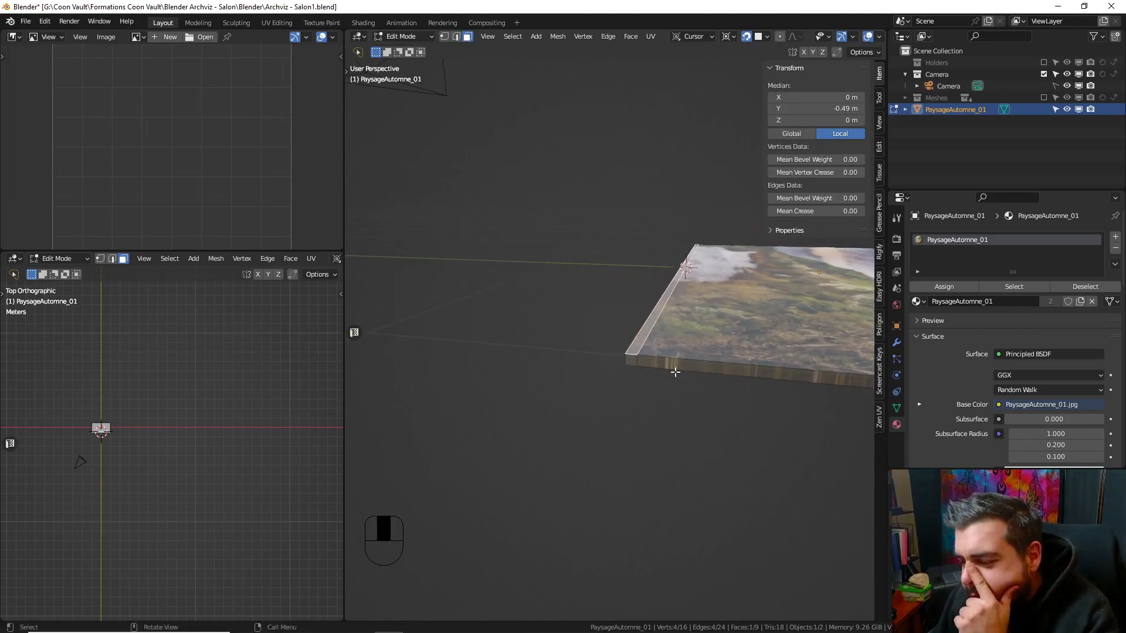
pyautogui.click(631, 361)
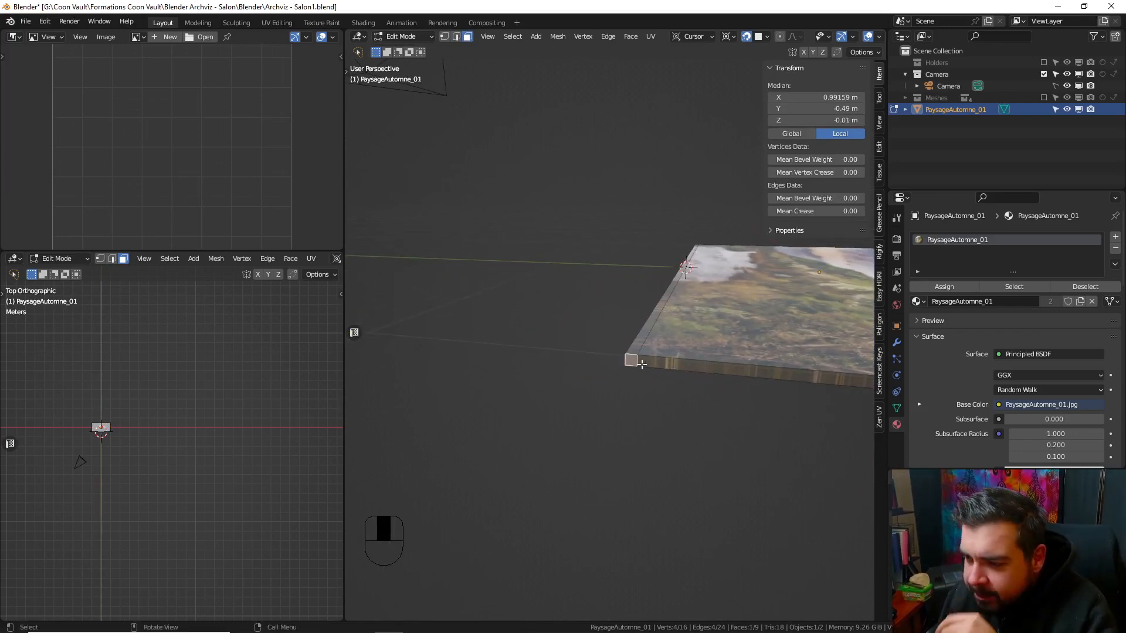
pyautogui.moveTo(632, 362); pyautogui.dragTo(729, 366, button='middle')
pyautogui.keyDown('shift'); pyautogui.moveTo(492, 372); pyautogui.dragTo(712, 372, button='middle'); pyautogui.keyUp('shift')
pyautogui.keyDown('shift'); pyautogui.click(766, 374); pyautogui.keyUp('shift')
pyautogui.press('x')
pyautogui.press('9')
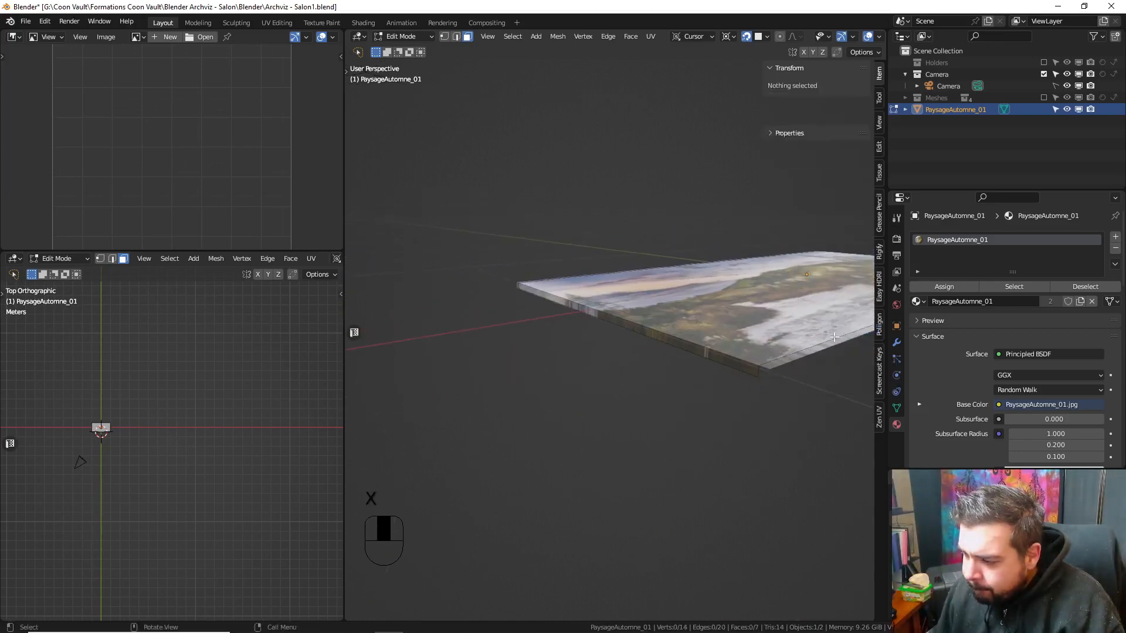
# - Select the long face of the picture's lower border strip and rotate it 90° around the cursor's X axis
pyautogui.click(754, 357)
pyautogui.press('r')
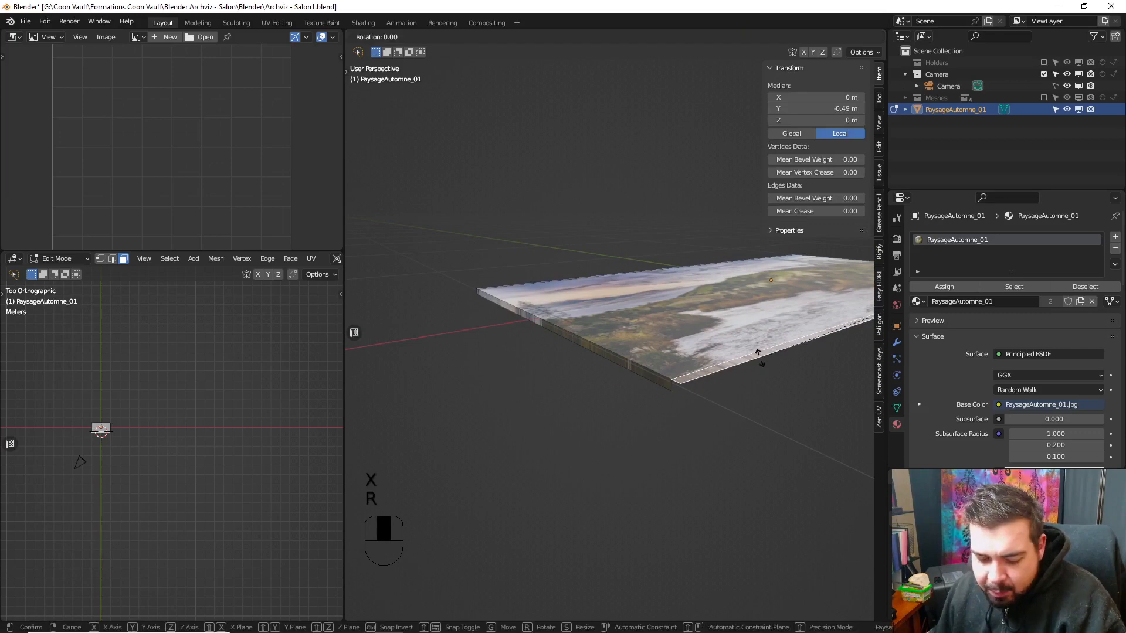
pyautogui.press('x')
pyautogui.press('9')
pyautogui.press('0')
pyautogui.press('Return')
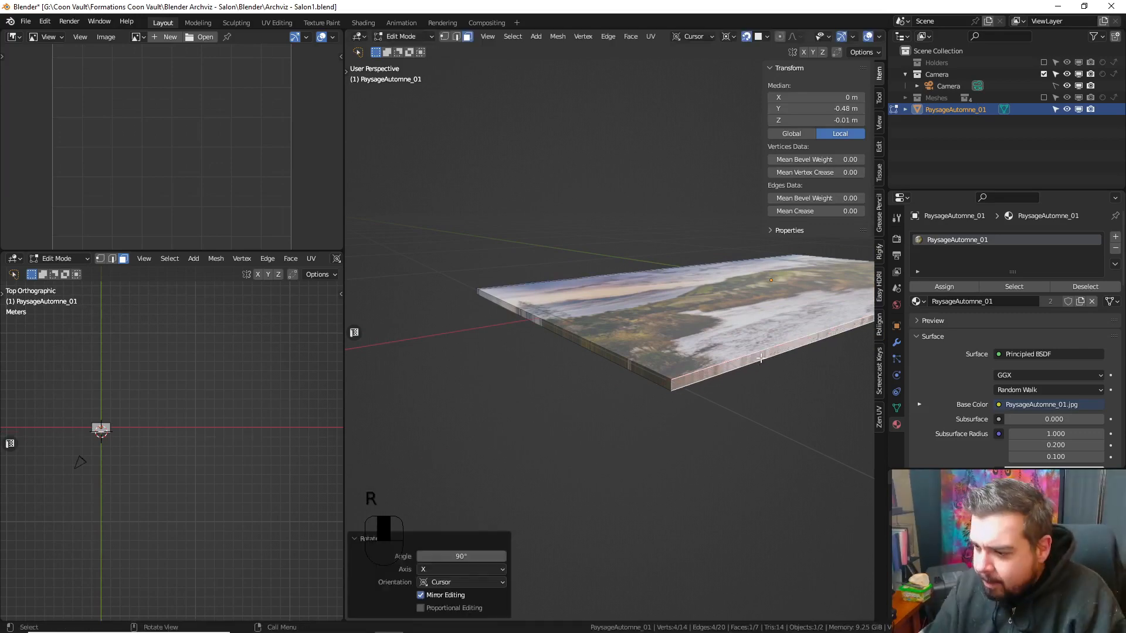
pyautogui.moveTo(757, 357); pyautogui.dragTo(574, 369, button='middle')
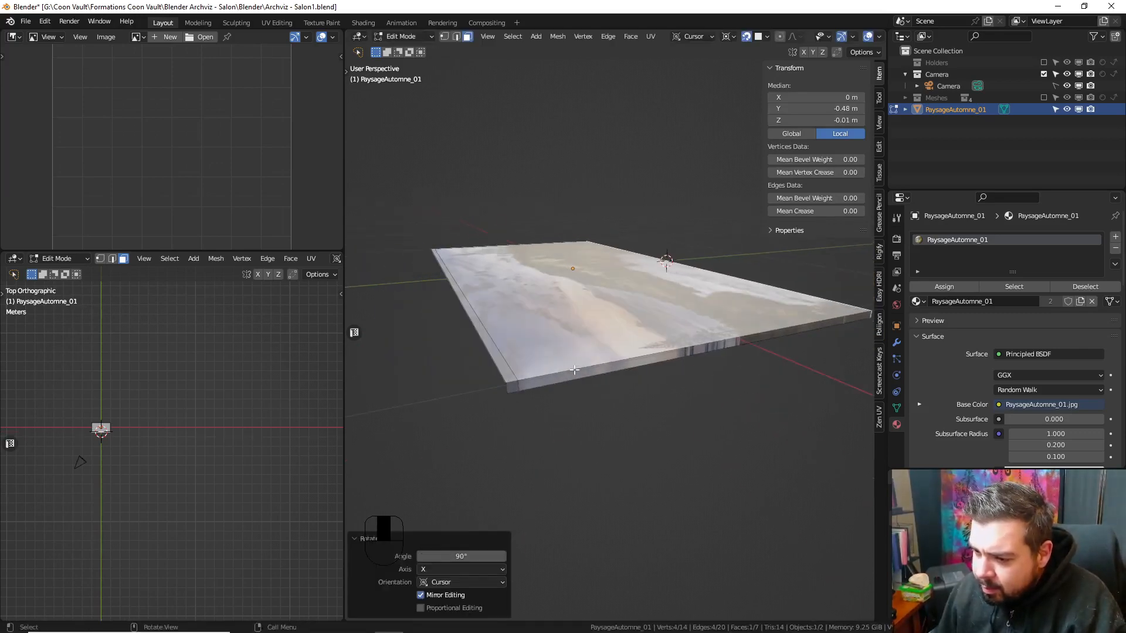
# - Delete the two small corner faces at the ends of the picture's upper border strip
pyautogui.click(513, 388)
pyautogui.moveTo(513, 387); pyautogui.dragTo(594, 354, button='middle')
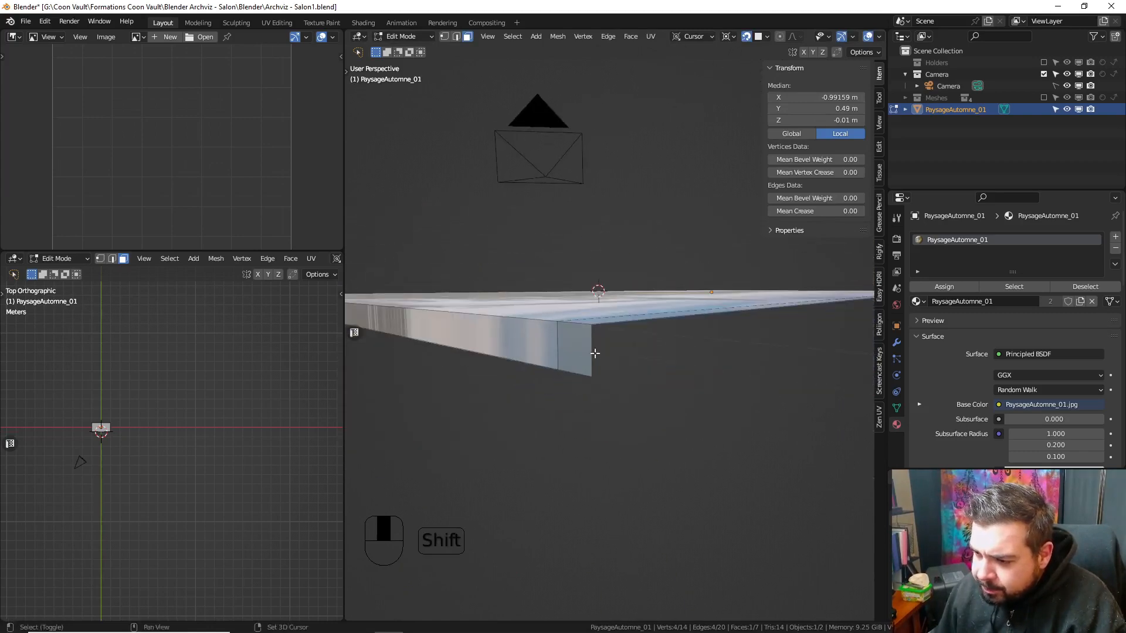
pyautogui.press('x')
pyautogui.click(607, 285)
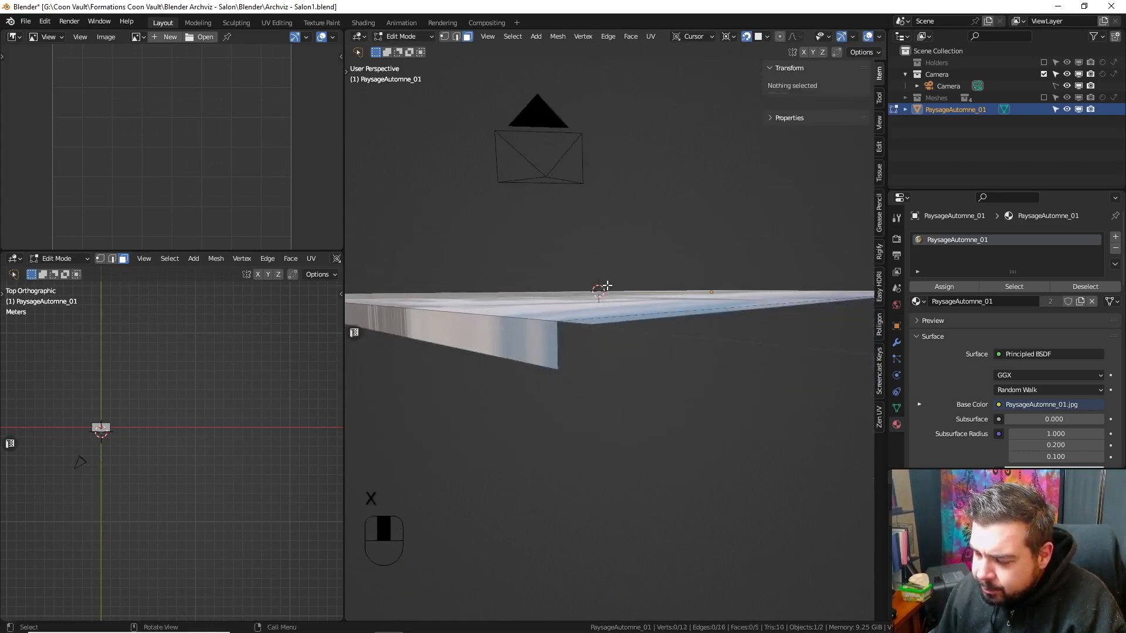
# - Select the long inner edge of the picture's upper border strip and snap the 3D cursor to it
pyautogui.click(456, 37)
pyautogui.moveTo(587, 351); pyautogui.dragTo(763, 511, button='middle')
pyautogui.click(769, 519)
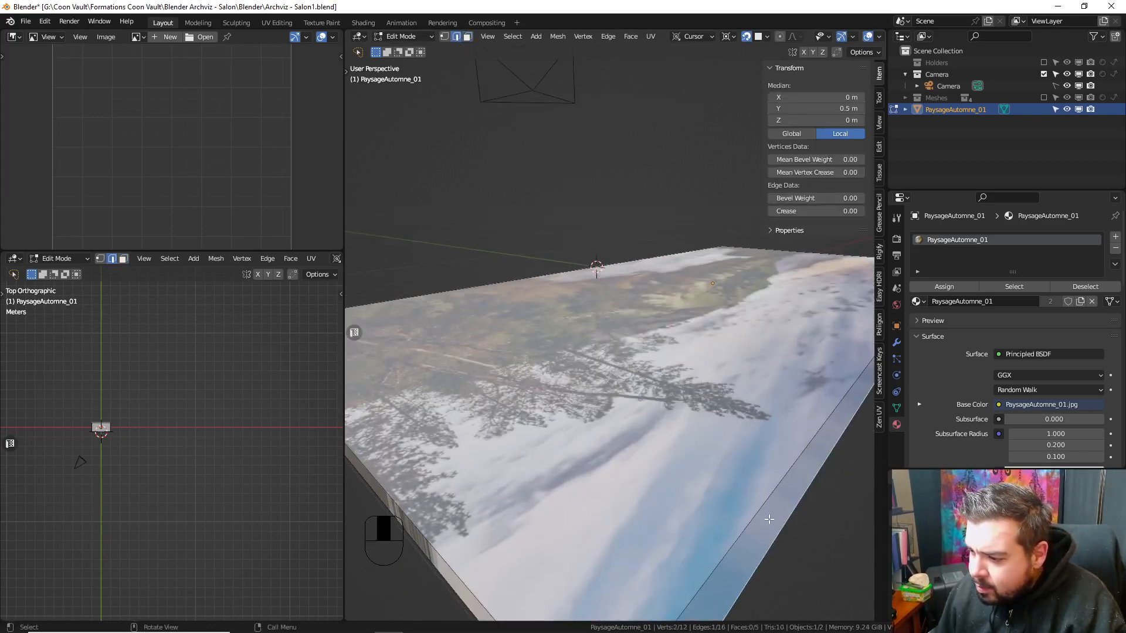
pyautogui.click(765, 512)
pyautogui.hotkey('shift', 's')
pyautogui.click(771, 554)
# - Select the long face of the picture's upper border strip and rotate it -90° around the cursor's X axis
pyautogui.keyDown('shift'); pyautogui.moveTo(771, 554); pyautogui.dragTo(710, 428, button='middle'); pyautogui.keyUp('shift')
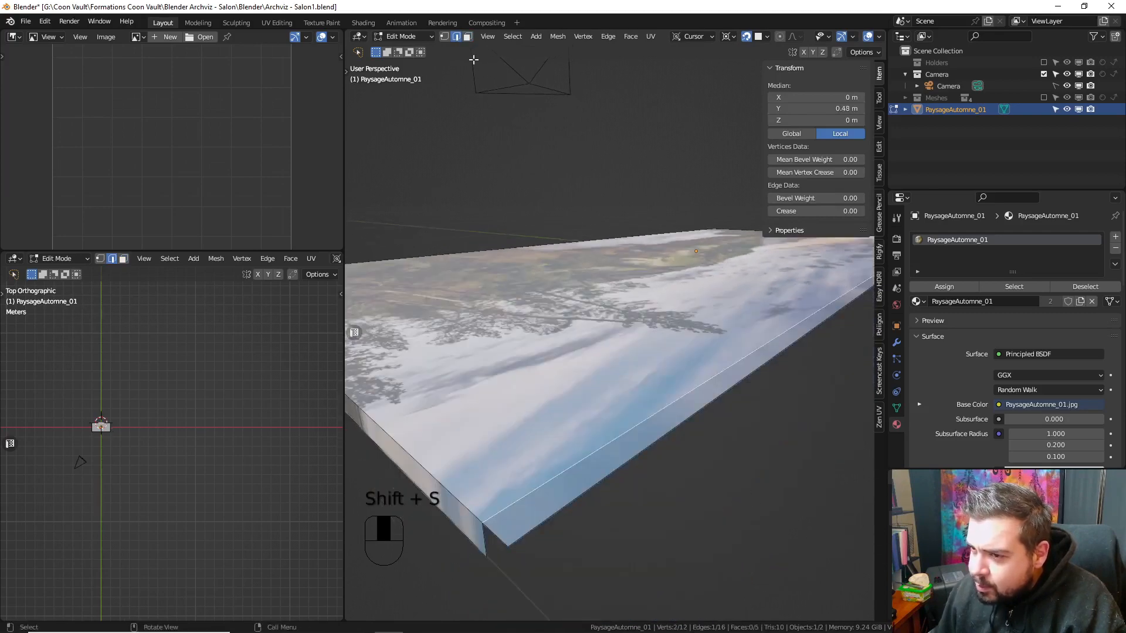
pyautogui.click(467, 36)
pyautogui.click(718, 384)
pyautogui.write('r')
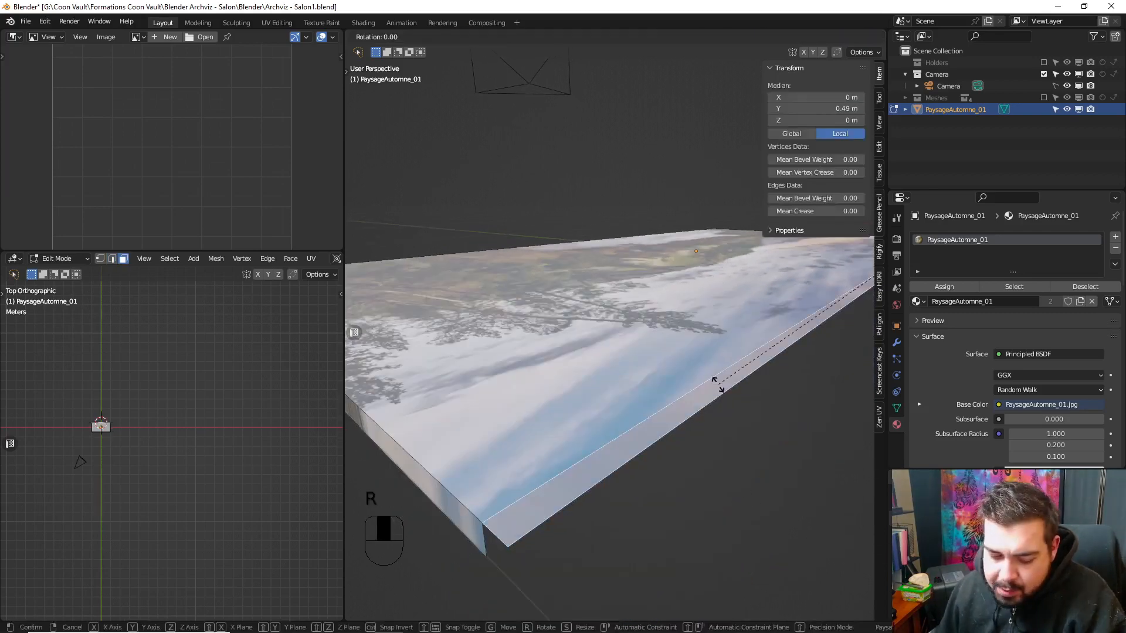
pyautogui.write('y90')
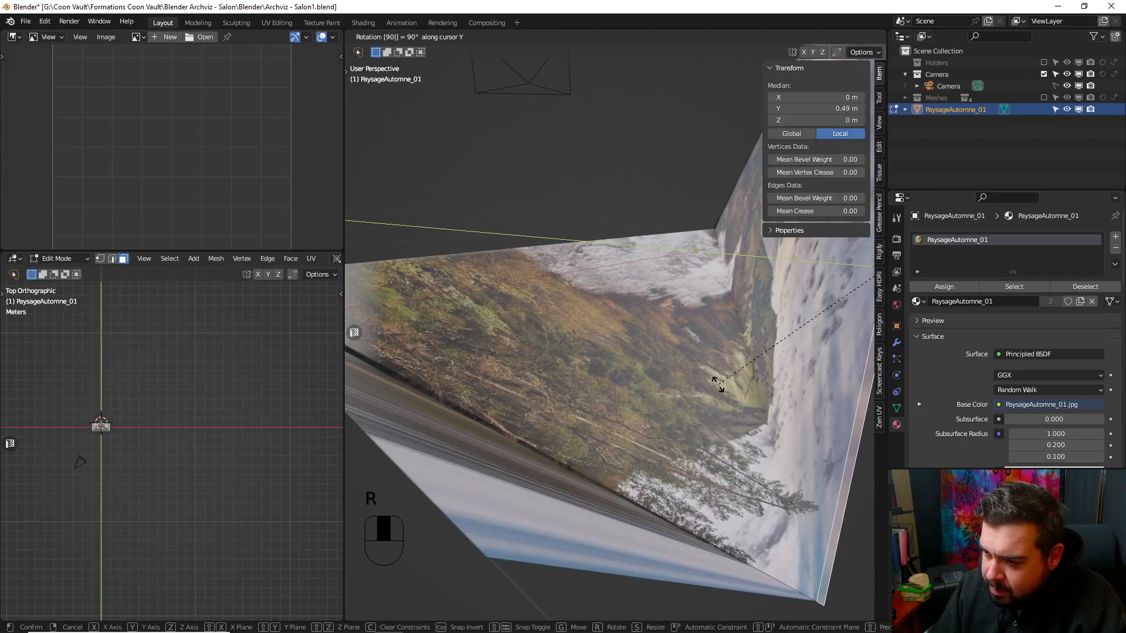
pyautogui.write('x')
pyautogui.press('Escape')
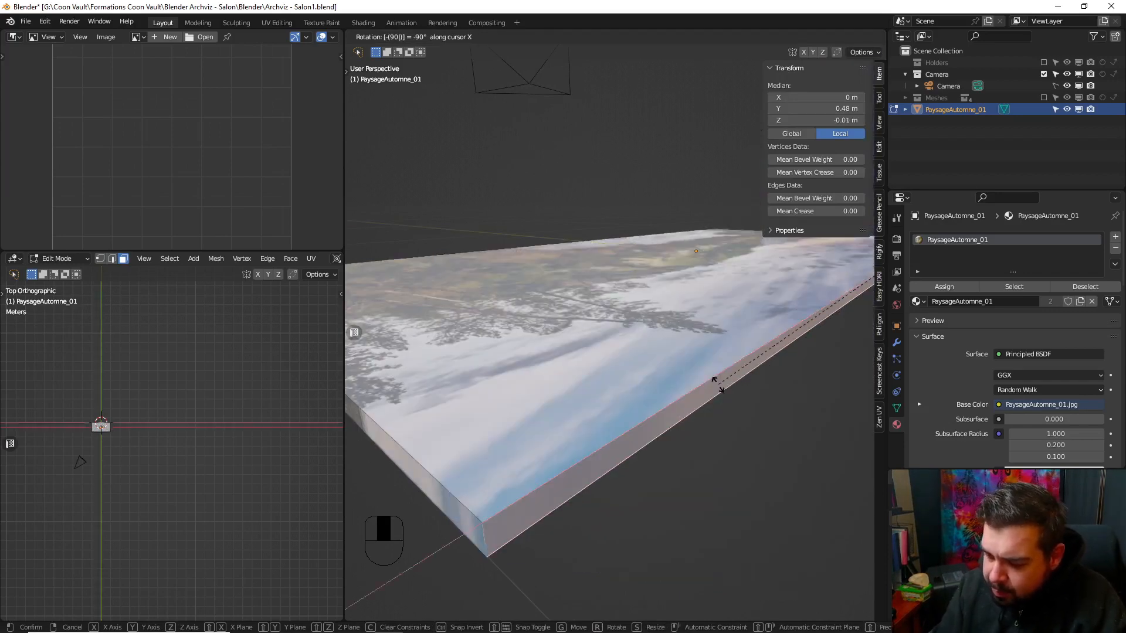
# - Merge all of the picture mesh's vertices by distance and return to Object Mode
pyautogui.hotkey('alt', 'a')
pyautogui.press('a')
pyautogui.press('q')
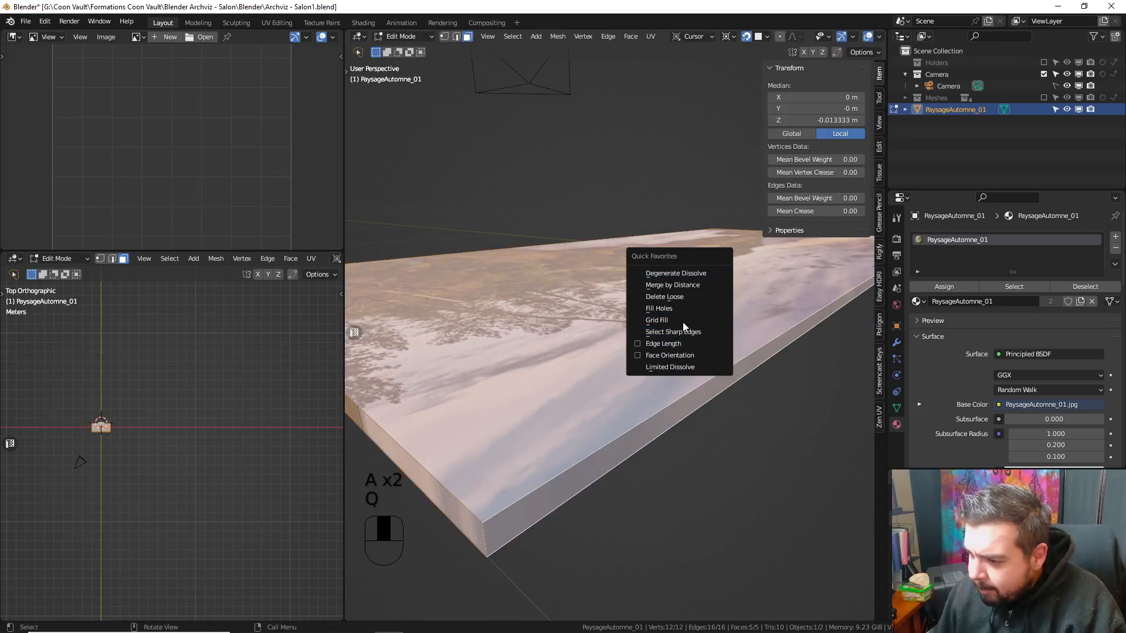
pyautogui.click(686, 285)
pyautogui.press('Tab')
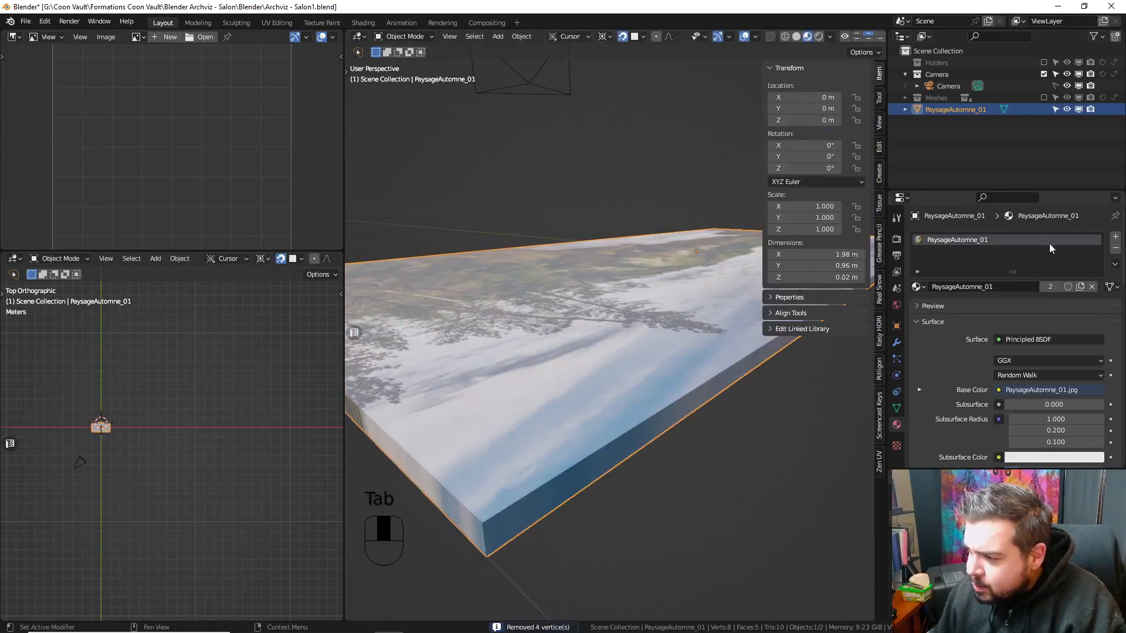
# - Add a Solidify modifier to the PaysageAutomne_01 picture
pyautogui.click(897, 342)
pyautogui.click(948, 236)
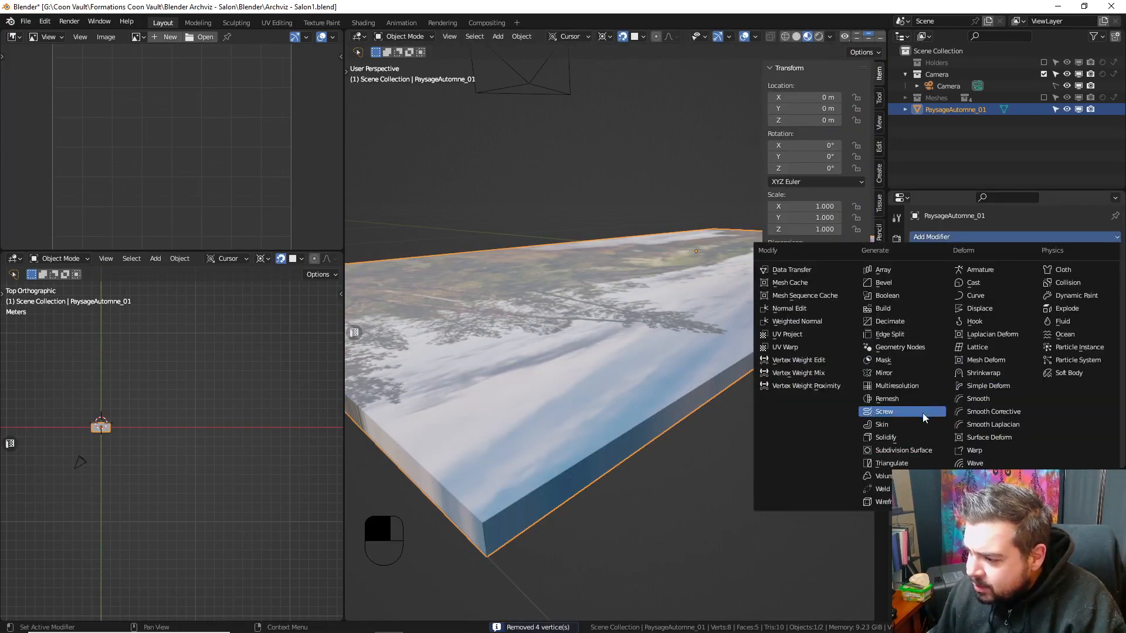
pyautogui.click(909, 438)
pyautogui.moveTo(724, 452); pyautogui.dragTo(620, 251, button='middle')
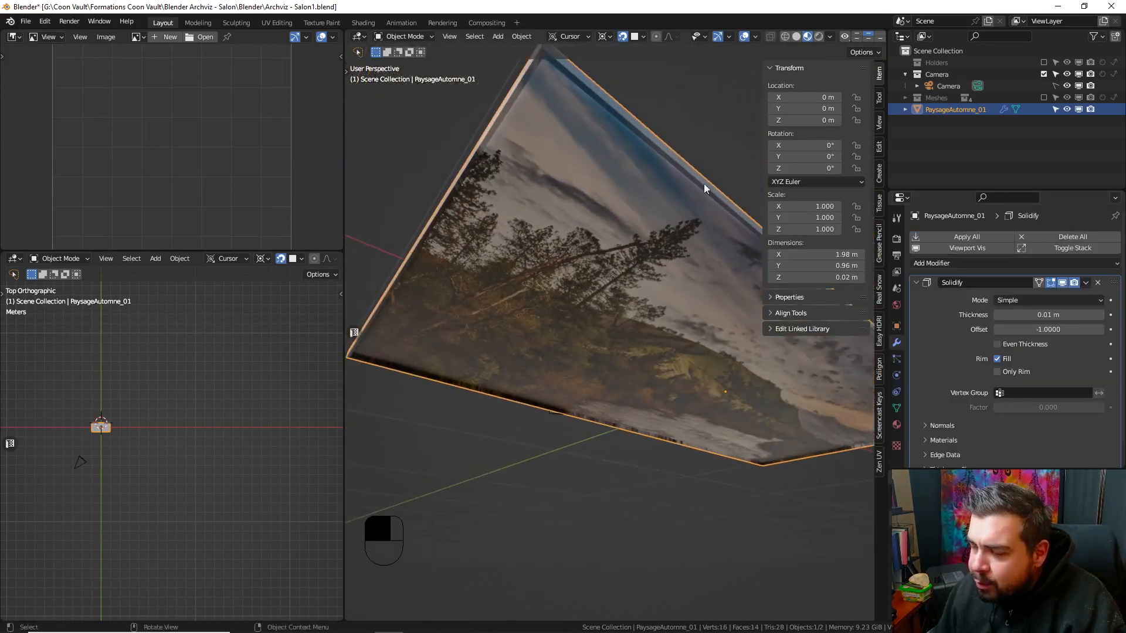
pyautogui.click(1050, 315)
pyautogui.write('0.')
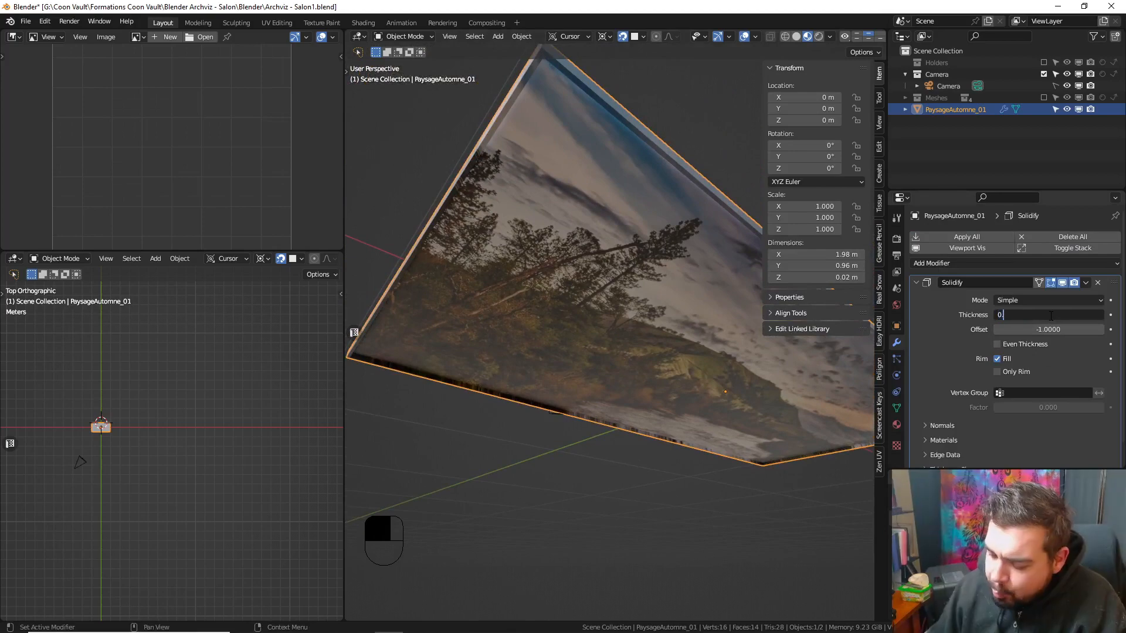
pyautogui.write('00')
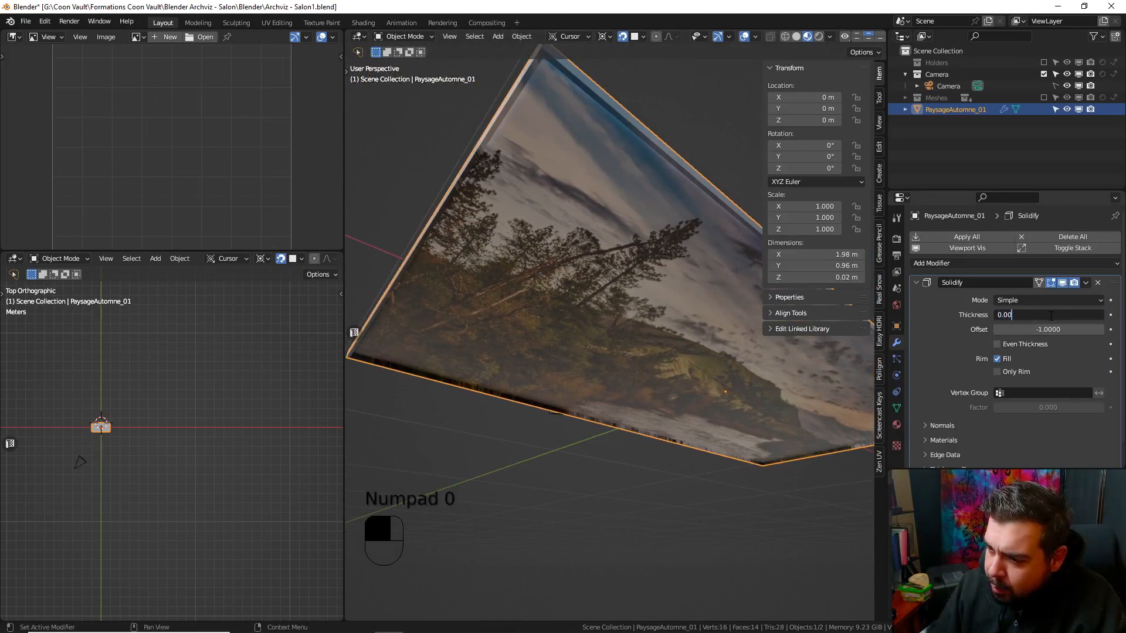
pyautogui.press('BackSpace')
pyautogui.press('BackSpace')
pyautogui.press('BackSpace')
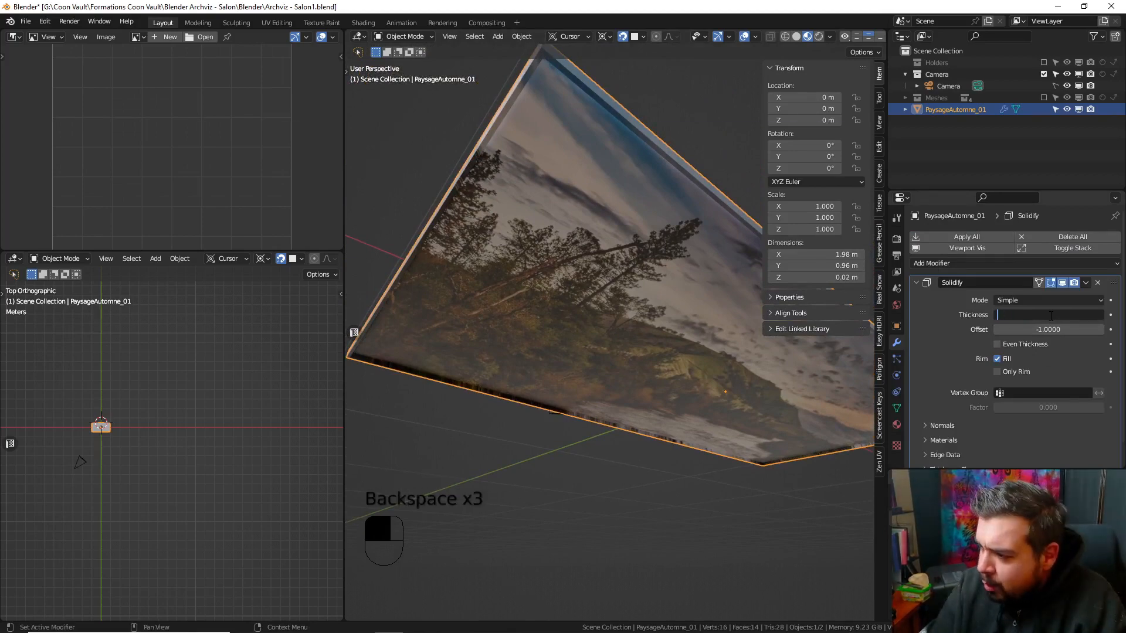
pyautogui.press('Return')
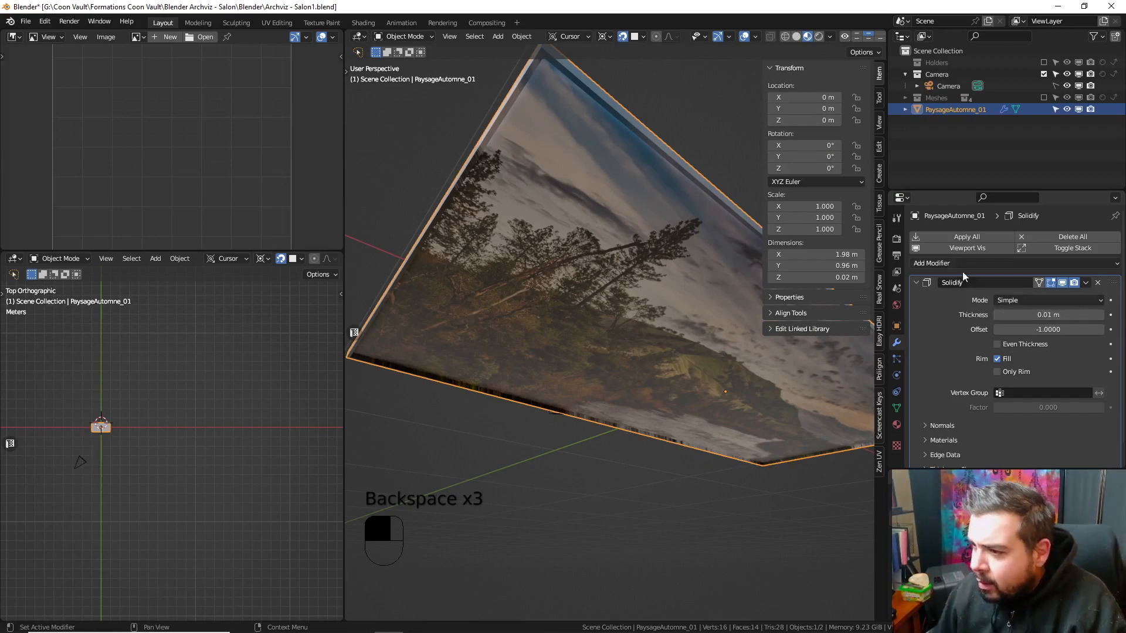
# - Scale the picture uniformly by 0.75 and apply its rotation and scale
pyautogui.moveTo(603, 255); pyautogui.dragTo(645, 300, button='middle')
pyautogui.press('s')
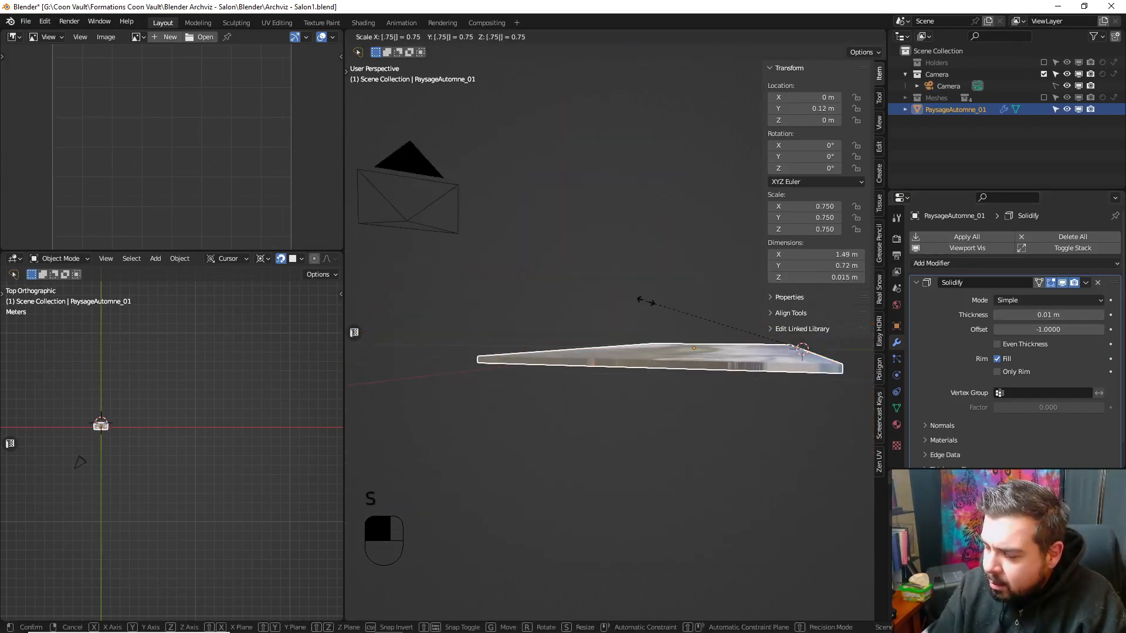
pyautogui.click(646, 301)
pyautogui.hotkey('ctrl', 'a')
pyautogui.click(642, 302)
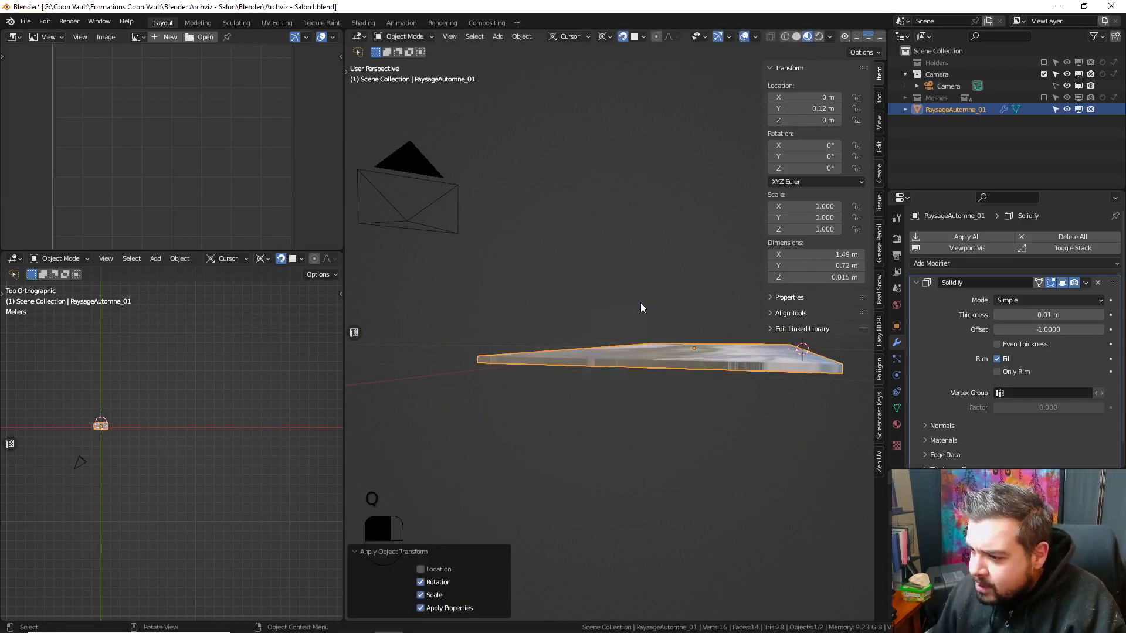
# - Set the picture's origin to its geometry and apply the Solidify modifier
pyautogui.press('q')
pyautogui.press('q')
pyautogui.click(618, 317)
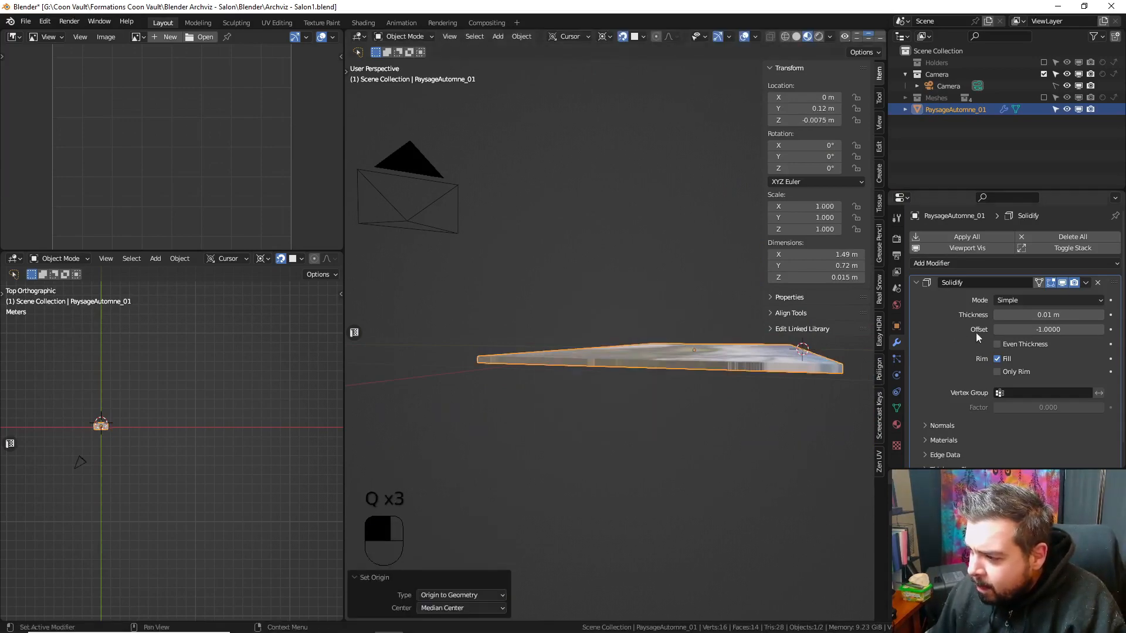
pyautogui.hotkey('ctrl', 'a')
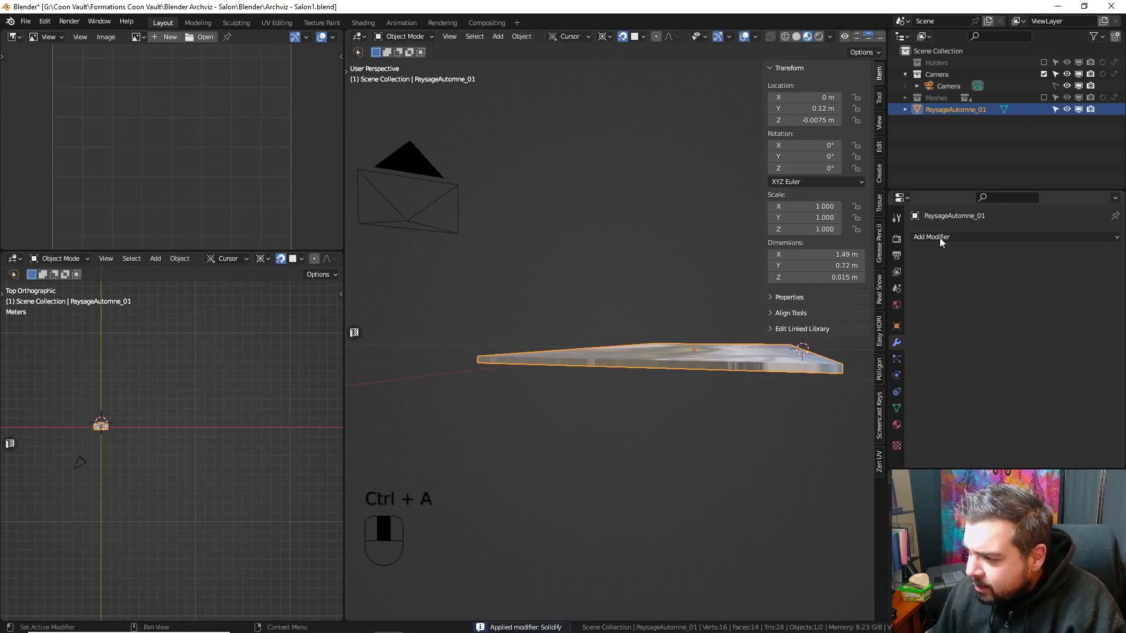
# - Add a Bevel modifier to the picture with an amount of 0.00125 m and 2 segments
pyautogui.click(939, 237)
pyautogui.click(905, 283)
pyautogui.click(1053, 327)
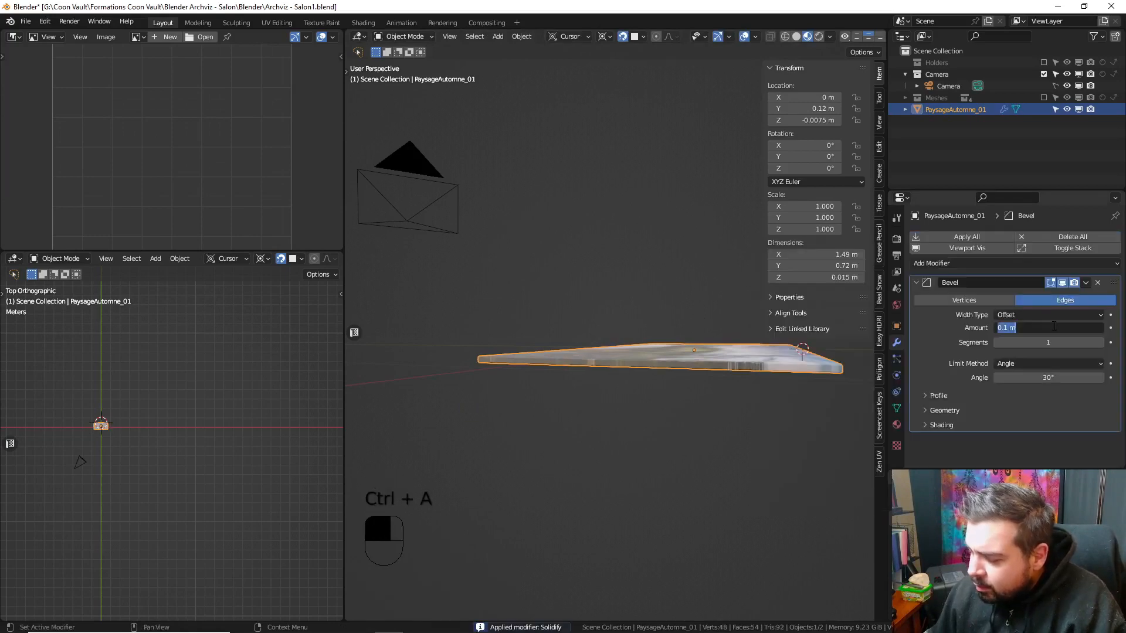
pyautogui.write('0.')
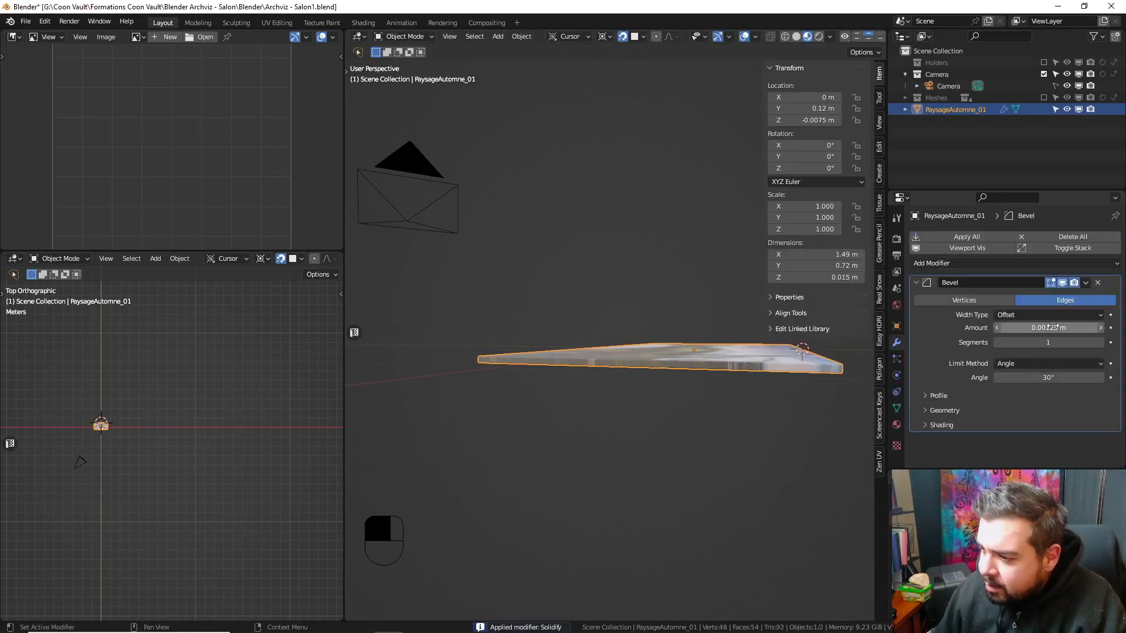
pyautogui.click(1048, 342)
pyautogui.write('2')
pyautogui.press('Return')
# - Enable Auto Smooth on the picture and add a Weighted Normal modifier
pyautogui.press('q')
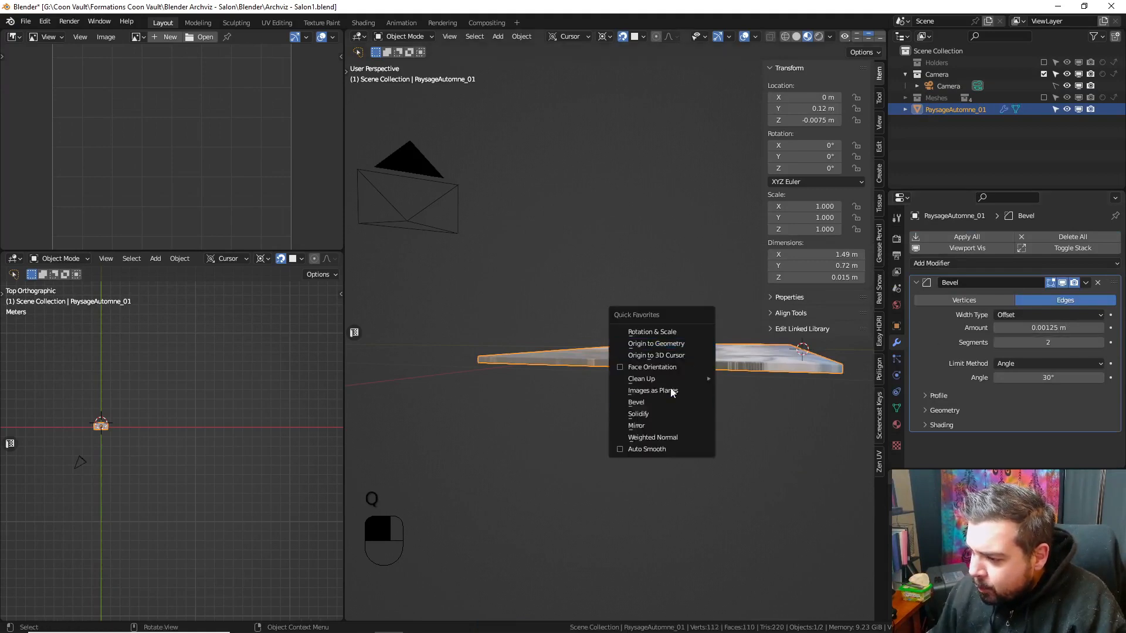
pyautogui.click(651, 449)
pyautogui.press('q')
pyautogui.click(637, 435)
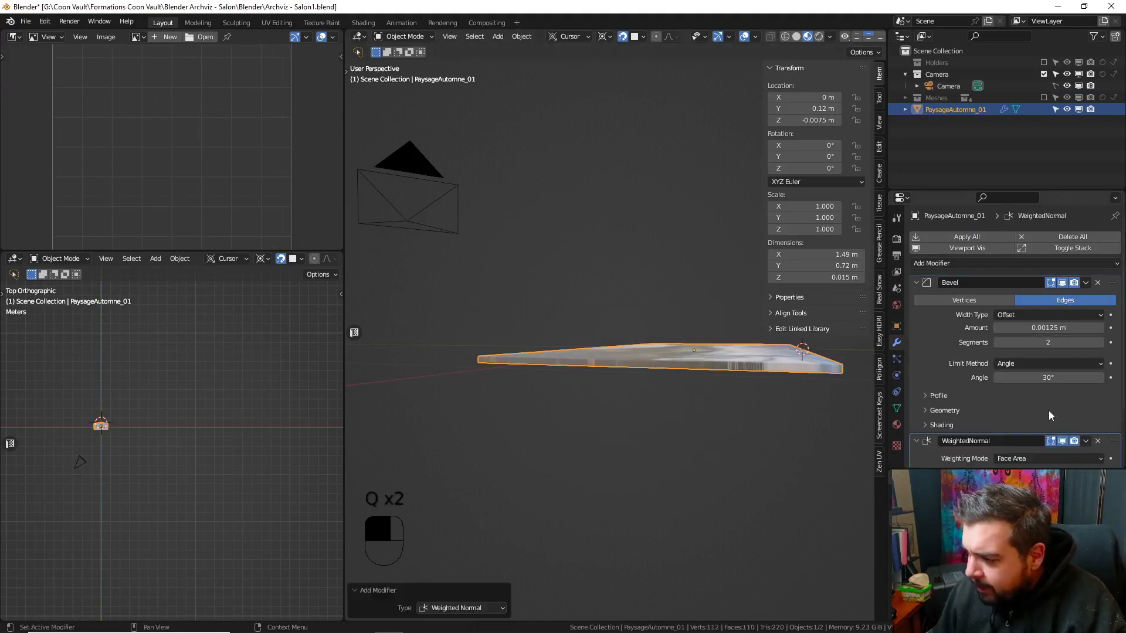
pyautogui.scroll(-3, 1049, 411)
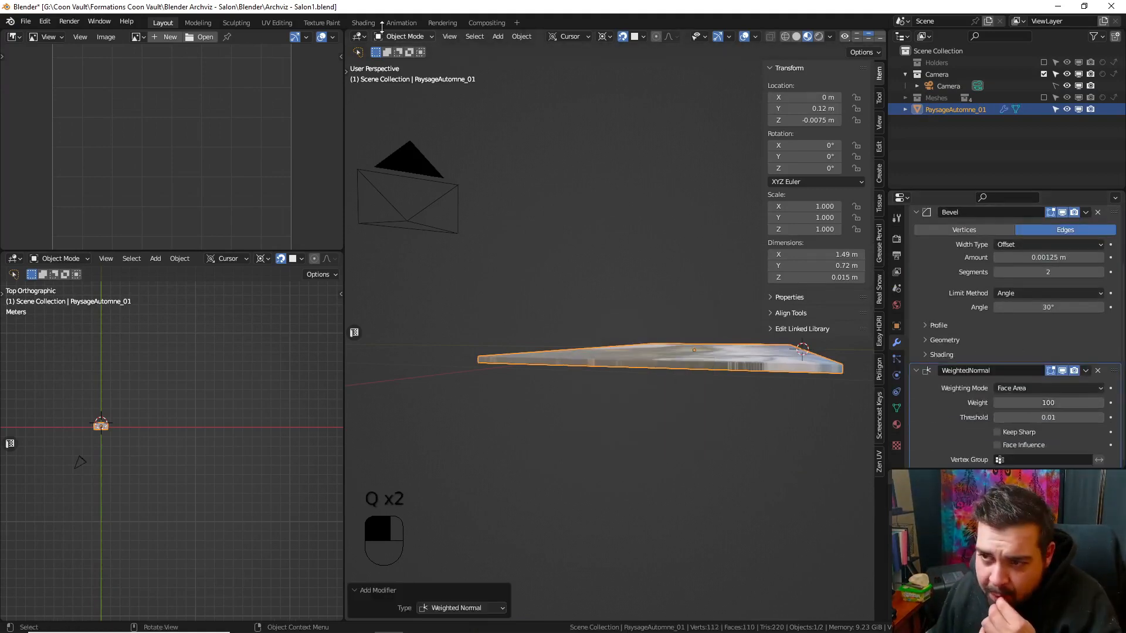
# - In the Shading workspace, set the PaysageAutomne_01 material's specular to 0.1 and roughness to 0.9
pyautogui.click(374, 23)
pyautogui.moveTo(565, 413); pyautogui.dragTo(372, 412)
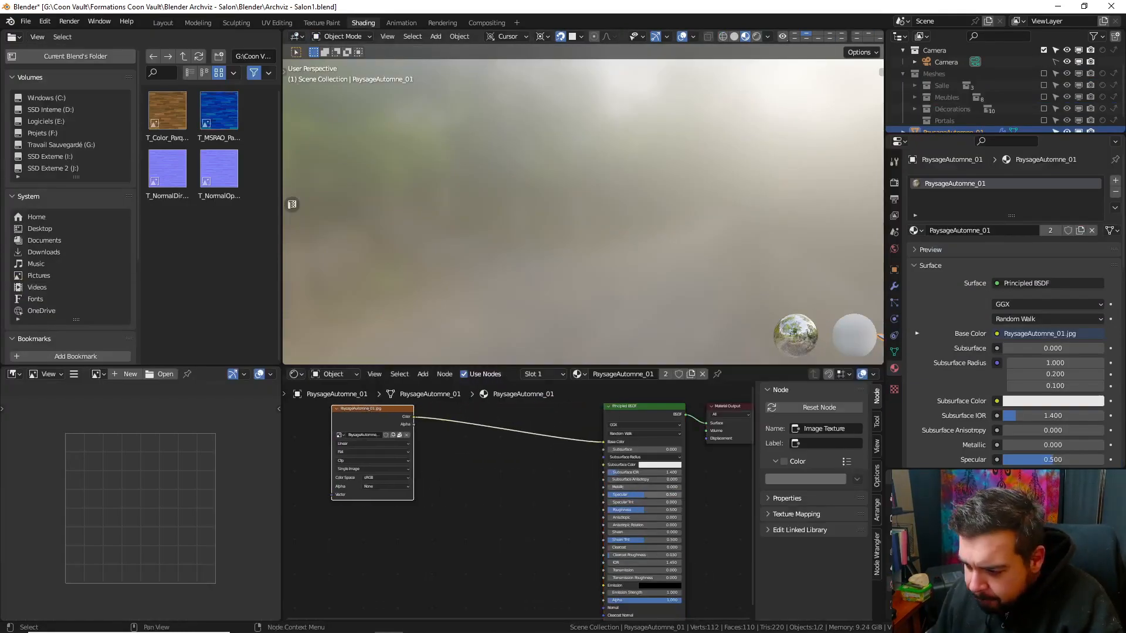
pyautogui.click(631, 494)
pyautogui.write('0.1')
pyautogui.press('Return')
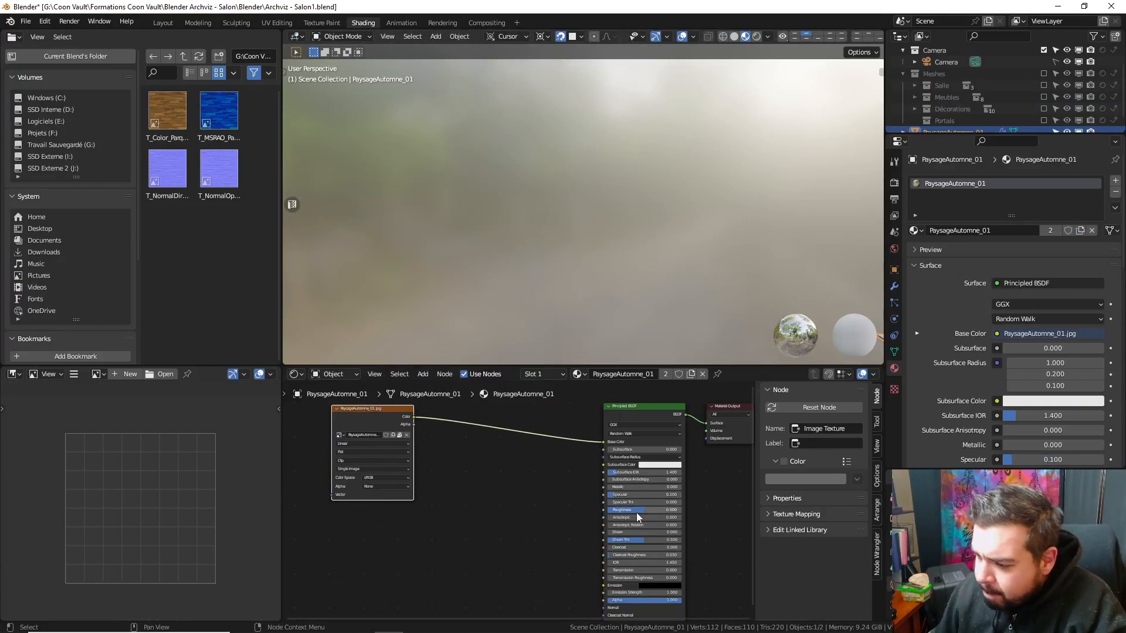
pyautogui.click(637, 512)
pyautogui.write('0.9')
pyautogui.press('Return')
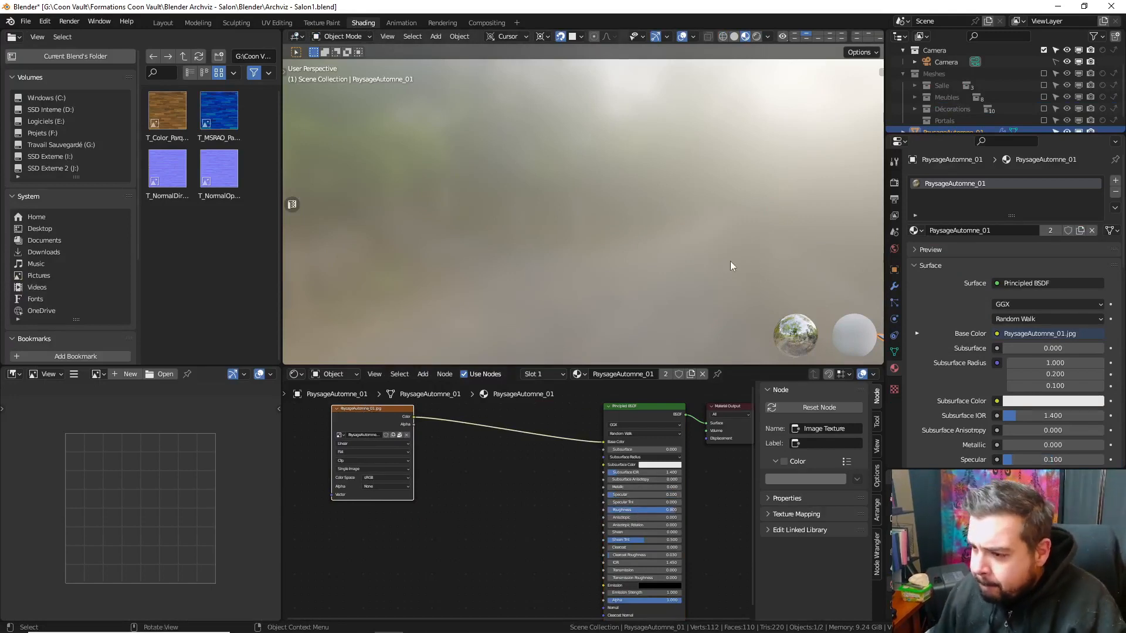
# - Isolate the picture in local view, apply its rotation and scale, and set its origin to geometry
pyautogui.press('KP_Divide')
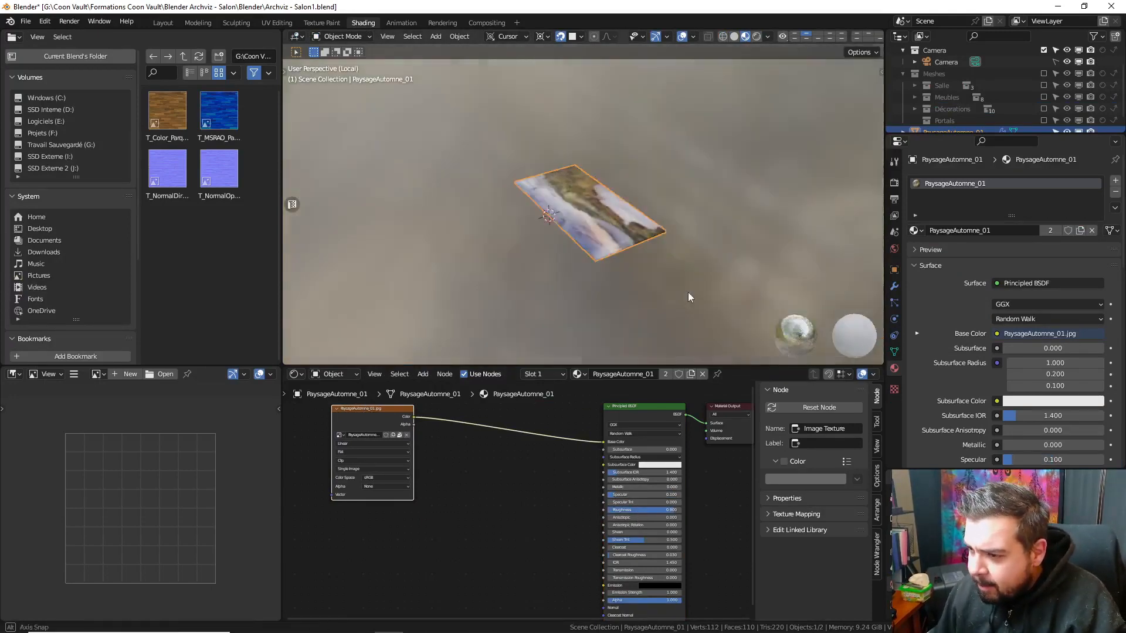
pyautogui.moveTo(656, 276); pyautogui.dragTo(557, 231, button='middle')
pyautogui.press('q')
pyautogui.click(529, 123)
pyautogui.press('q')
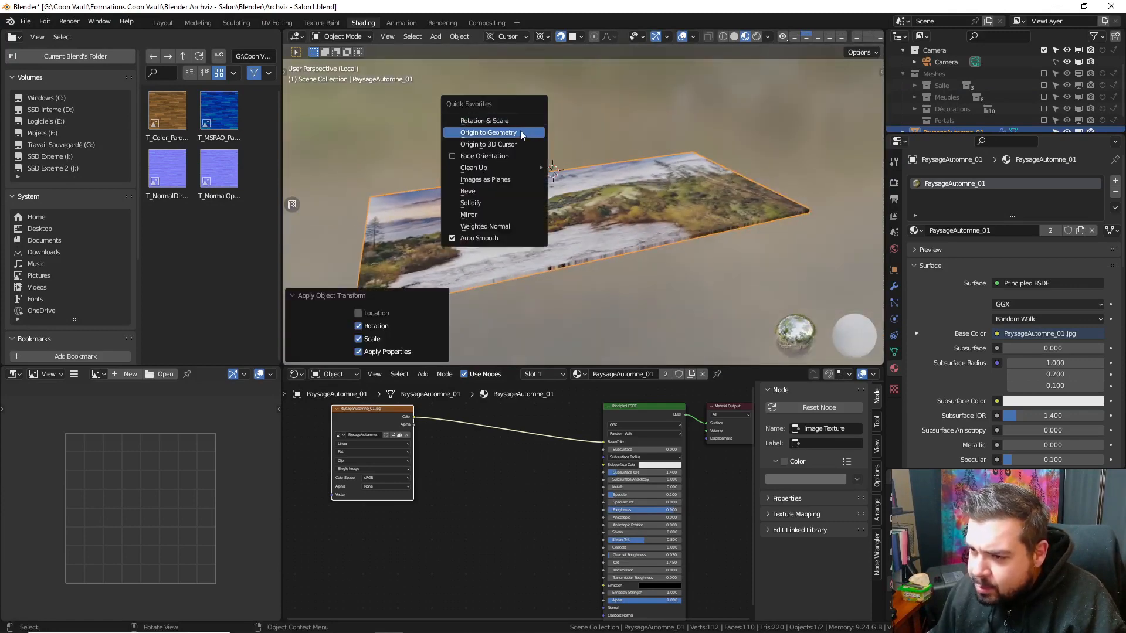
pyautogui.click(519, 132)
# - Rename the PaysageAutomne_01 object to SM_Tableau_02
pyautogui.scroll(-1, 998, 102)
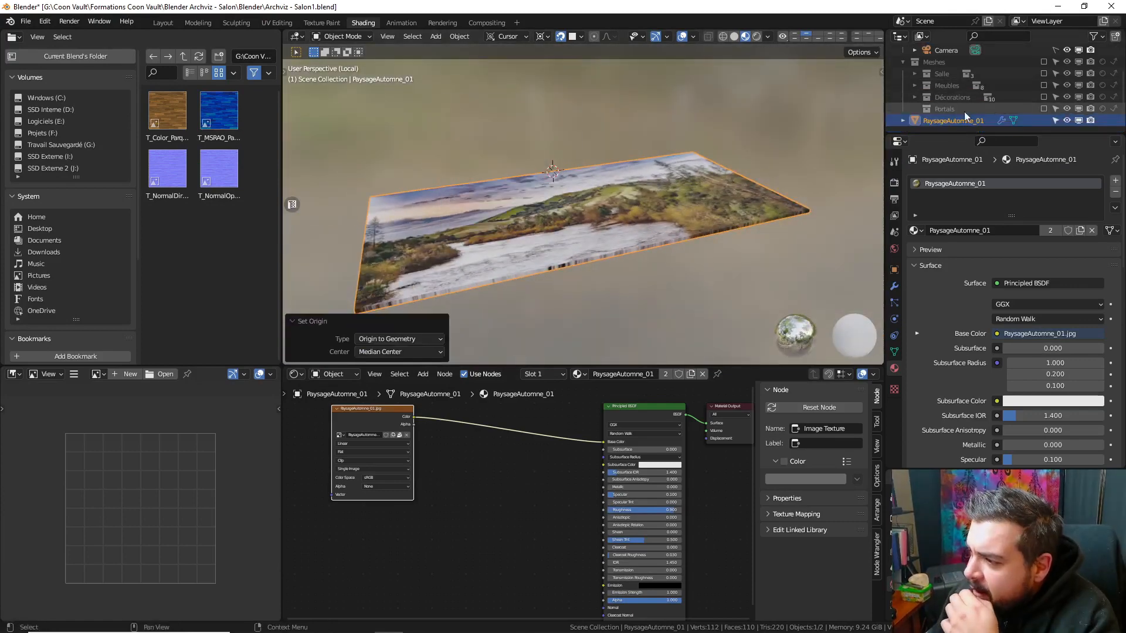
pyautogui.doubleClick(954, 121)
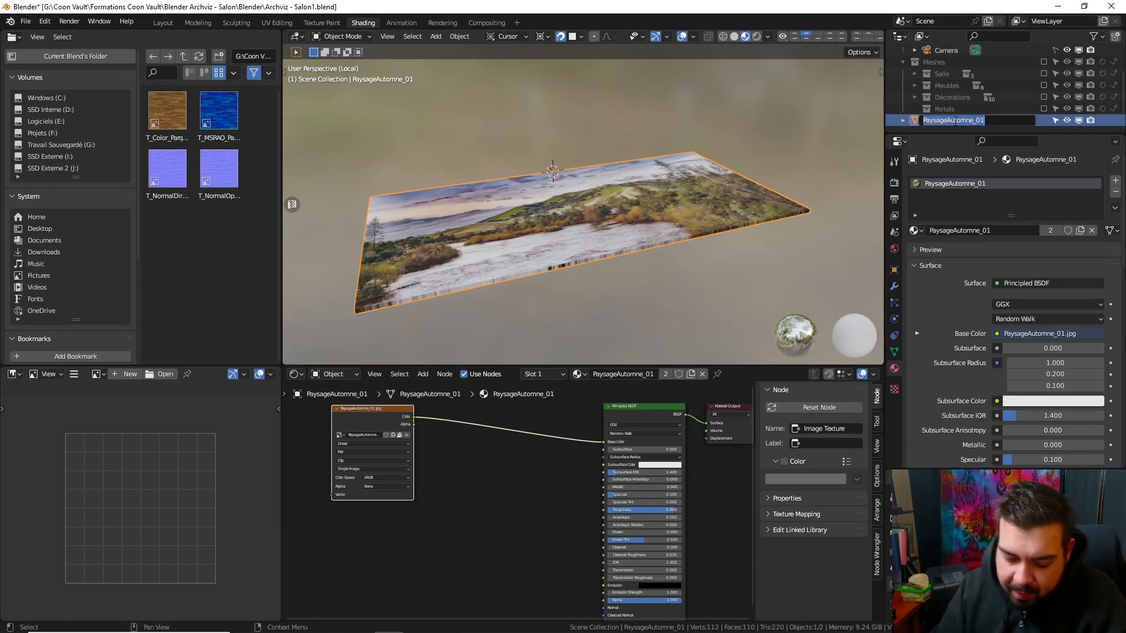
pyautogui.write('SM_Tableau_02')
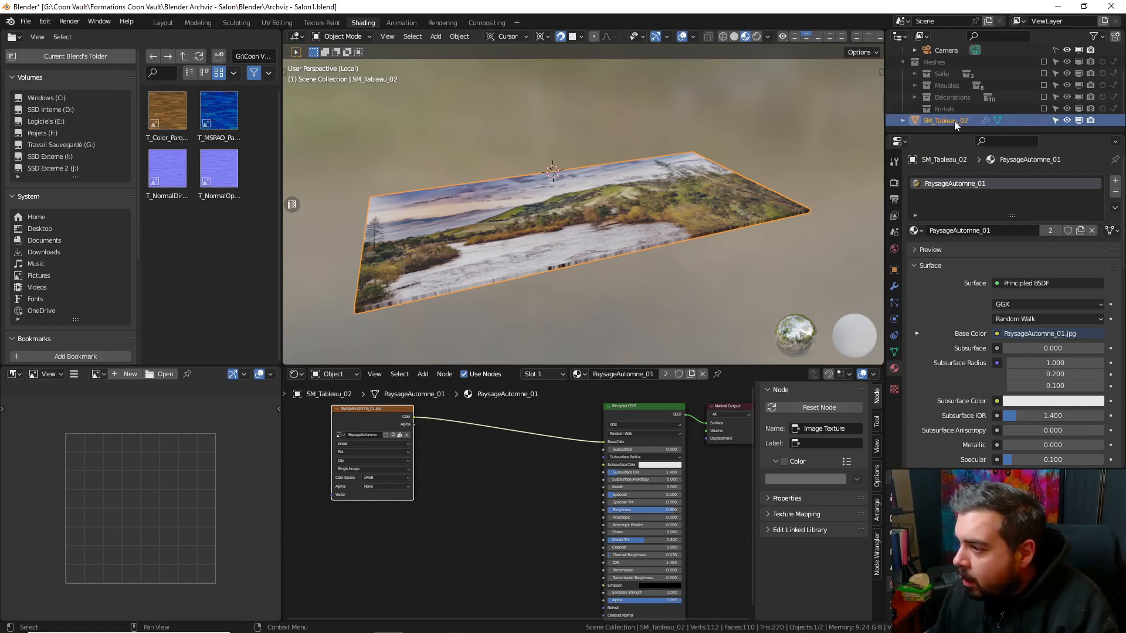
pyautogui.press('Return')
# - Enable the Salle, Meubles and Décorations collections to bring the room around the picture back into the scene
pyautogui.click(1044, 73)
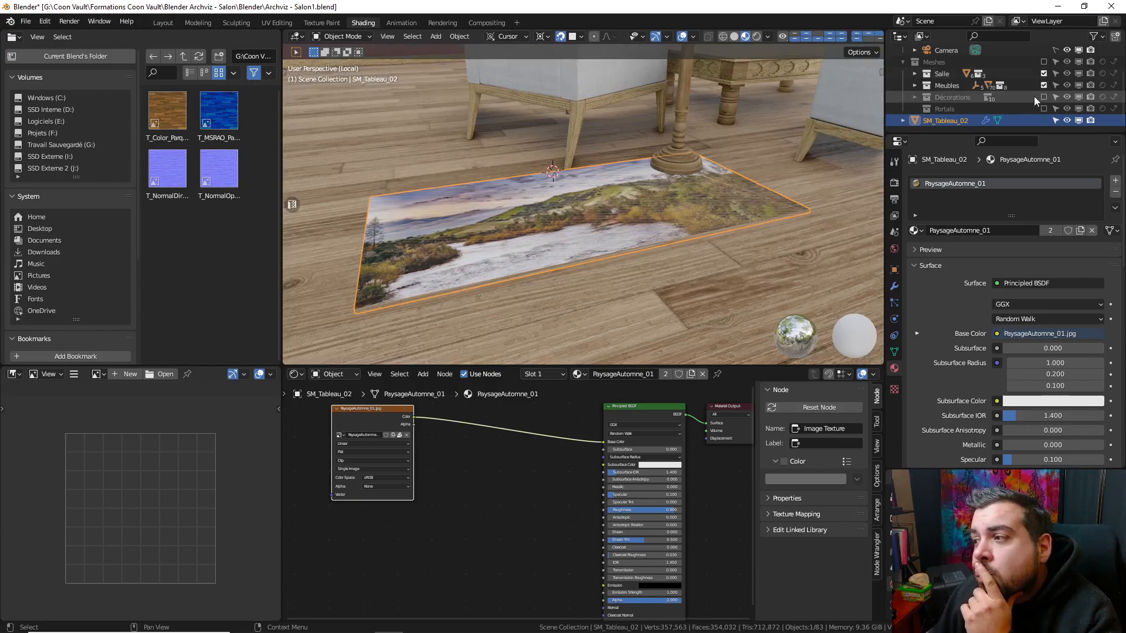
pyautogui.click(1044, 97)
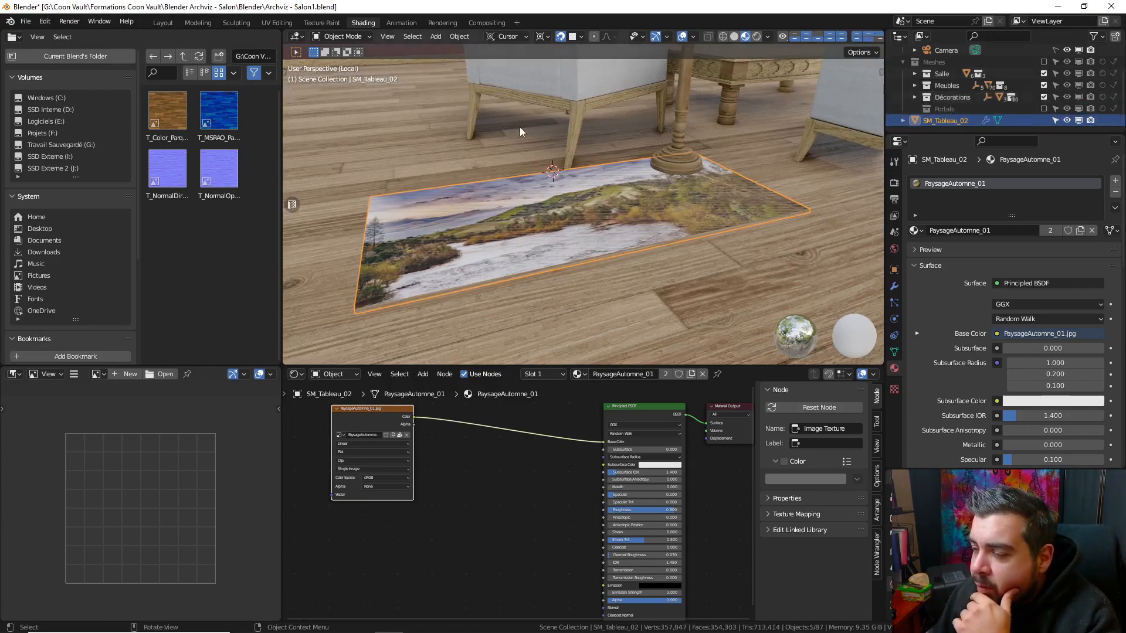
pyautogui.scroll(-2, 635, 202)
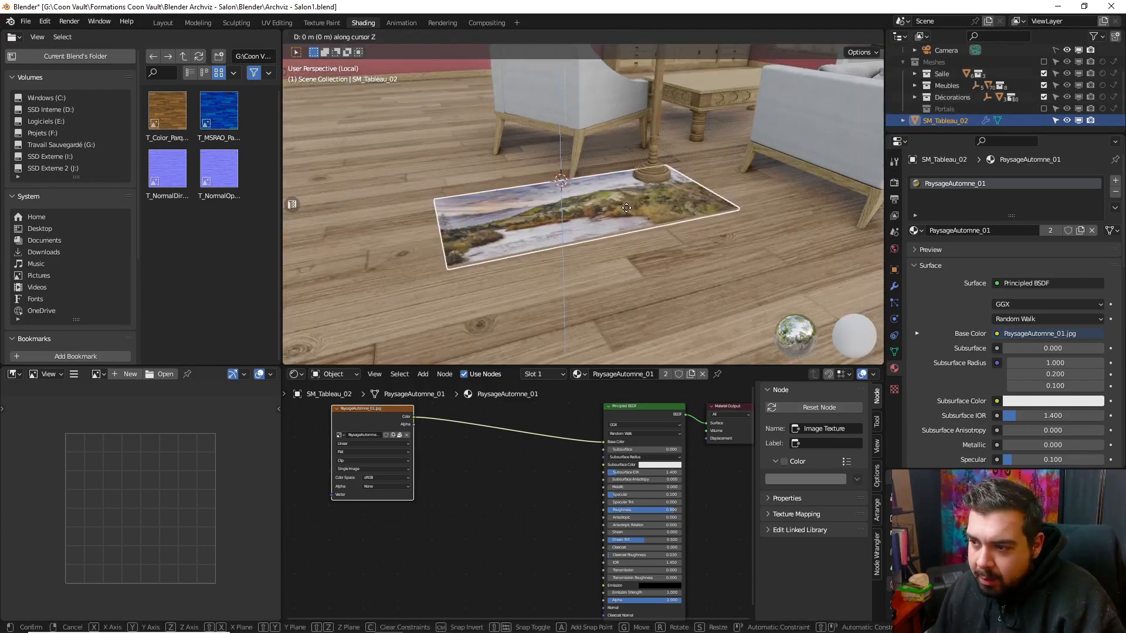
# - Raise the SM_Tableau_02 picture about 0.79 m along Z off the floor and look through the camera
pyautogui.press('g')
pyautogui.press('z')
pyautogui.click(622, 267)
pyautogui.press('KP_0')
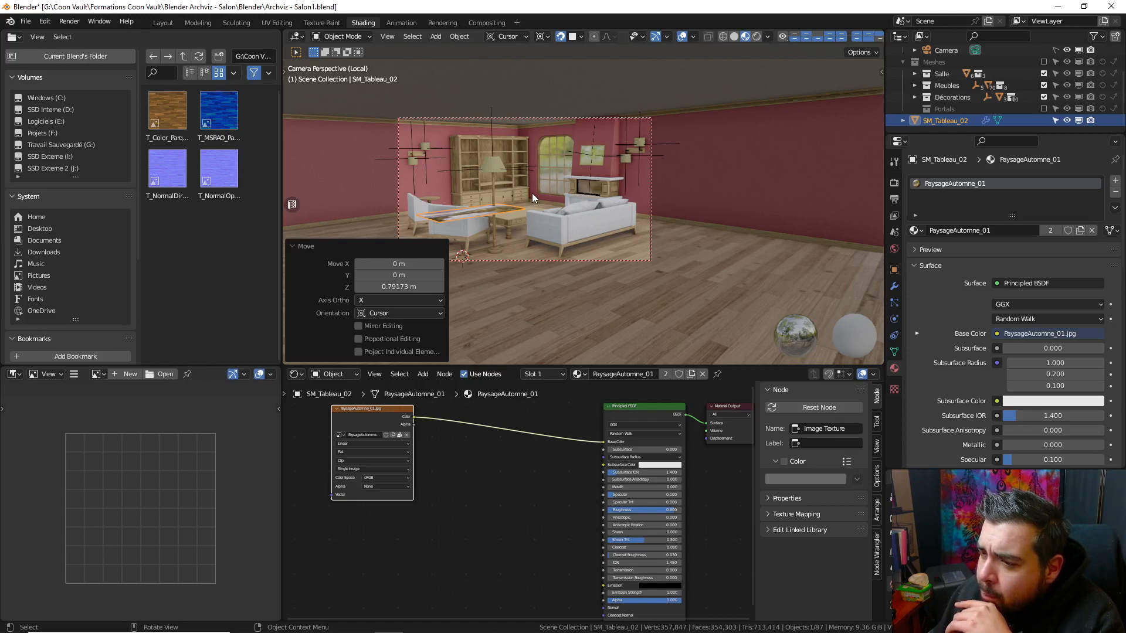
# - Scale the picture by 0.5 and rotate it 90° about the X axis so it stands upright
pyautogui.write('s.5')
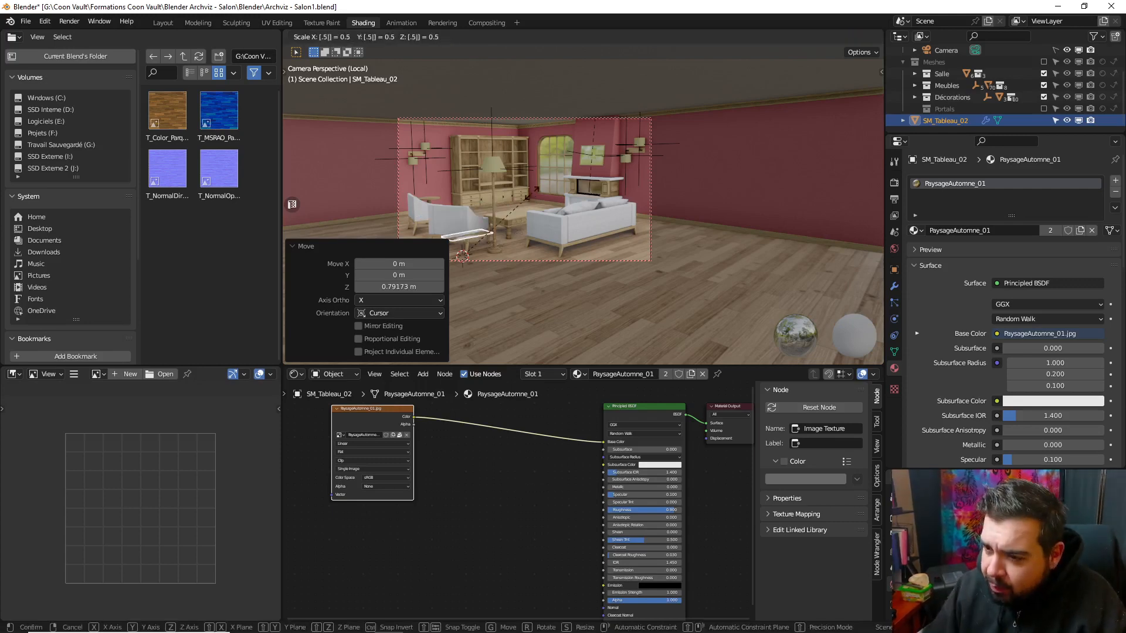
pyautogui.press('Return')
pyautogui.write('rx90')
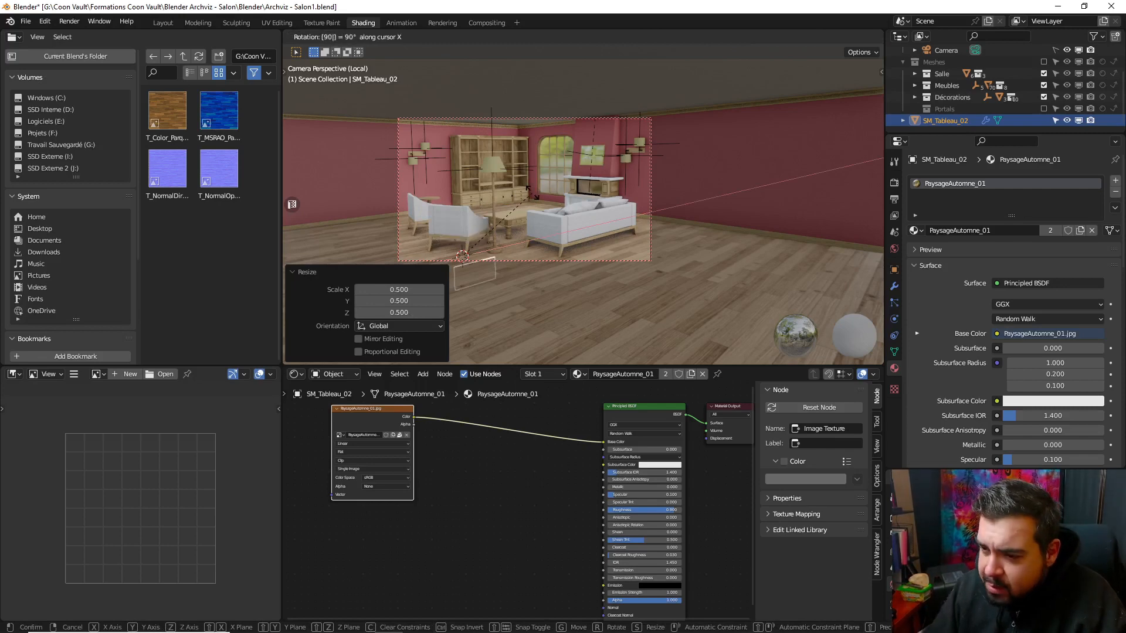
pyautogui.press('Return')
# - Move the picture onto the red wall beside the bookcase below the wall lamp, and raise it about 0.1 m along Z
pyautogui.press('g')
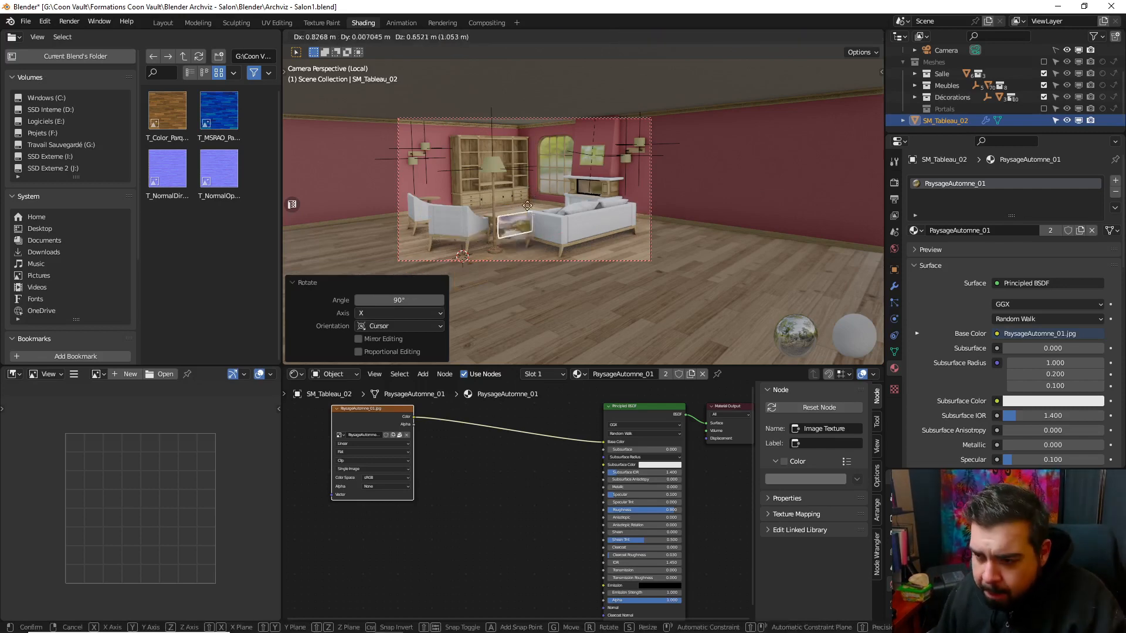
pyautogui.click(445, 167)
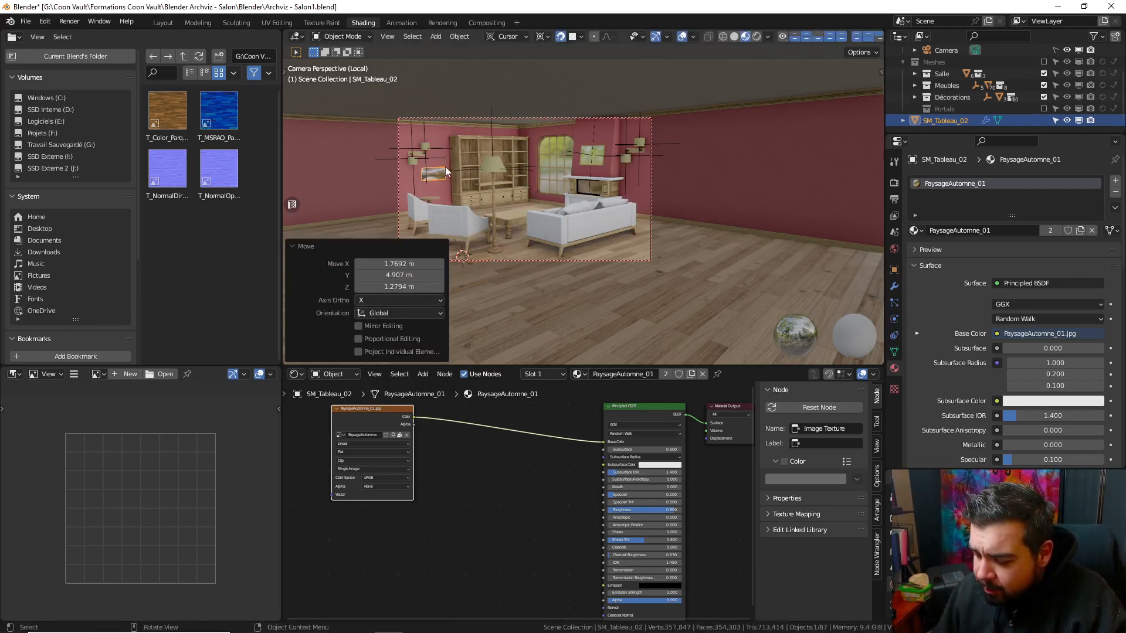
pyautogui.press('KP_Decimal')
pyautogui.moveTo(509, 197)
pyautogui.mouseDown(button='middle')
pyautogui.moveTo(558, 174)
pyautogui.moveTo(590, 176)
pyautogui.moveTo(524, 169)
pyautogui.moveTo(530, 156)
pyautogui.mouseUp(button='middle')
pyautogui.scroll(3, 595, 182)
pyautogui.press('g')
pyautogui.press('z')
pyautogui.click(510, 70)
pyautogui.scroll(-4, 562, 126)
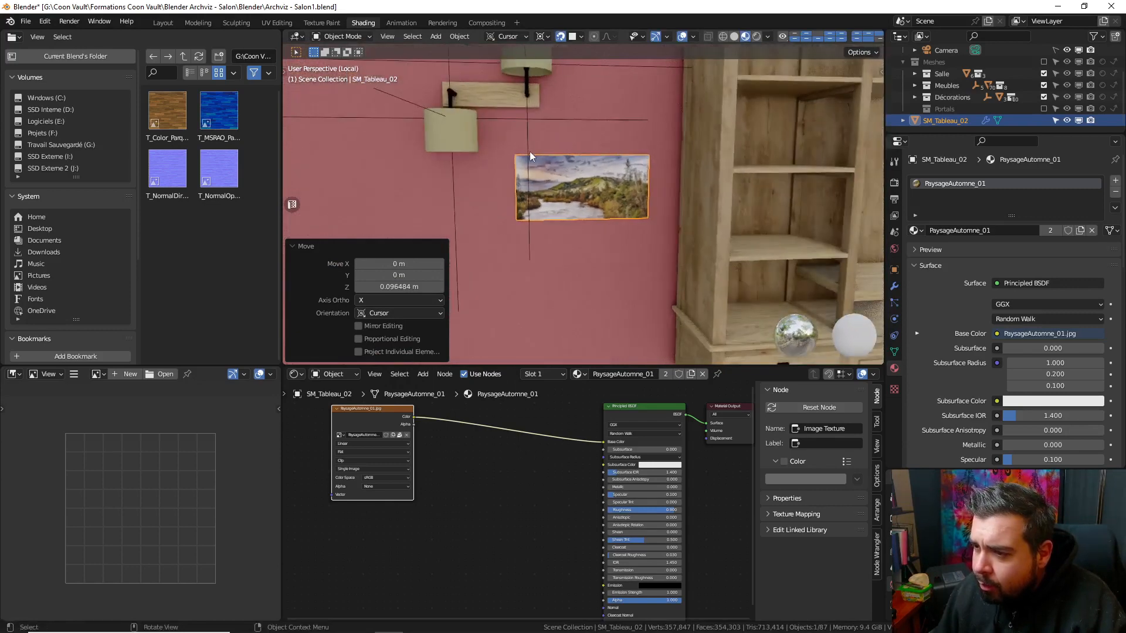
pyautogui.press('s')
pyautogui.rightClick(593, 151)
pyautogui.press('s')
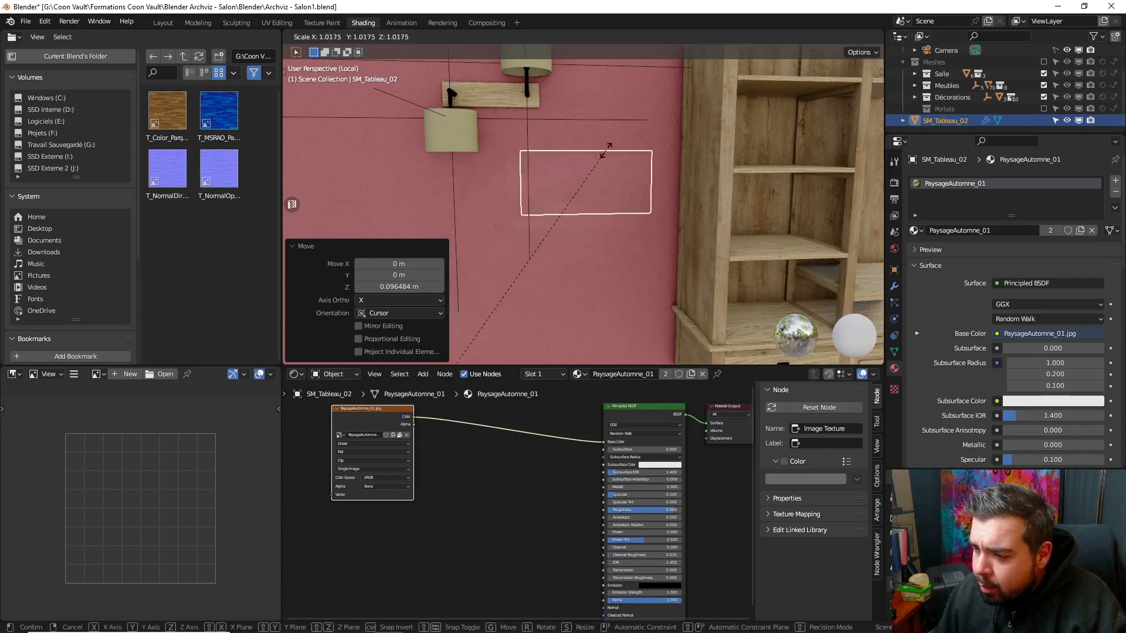
pyautogui.rightClick(666, 103)
# - Apply the picture's rotation and scale and set its origin to geometry
pyautogui.press('q')
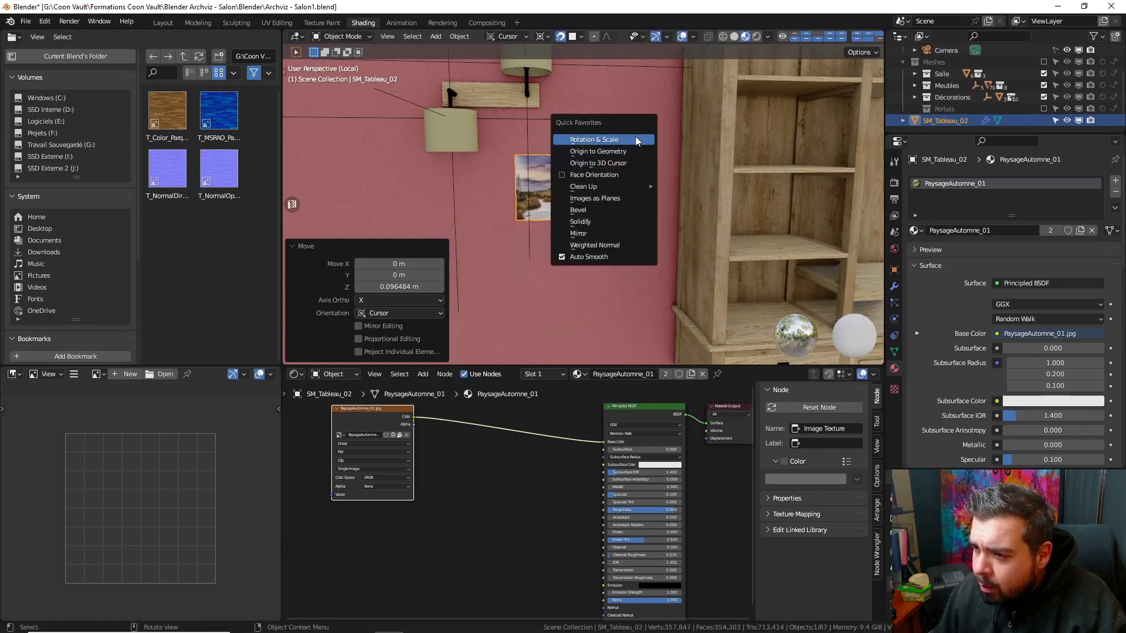
pyautogui.click(632, 137)
pyautogui.press('q')
pyautogui.click(611, 153)
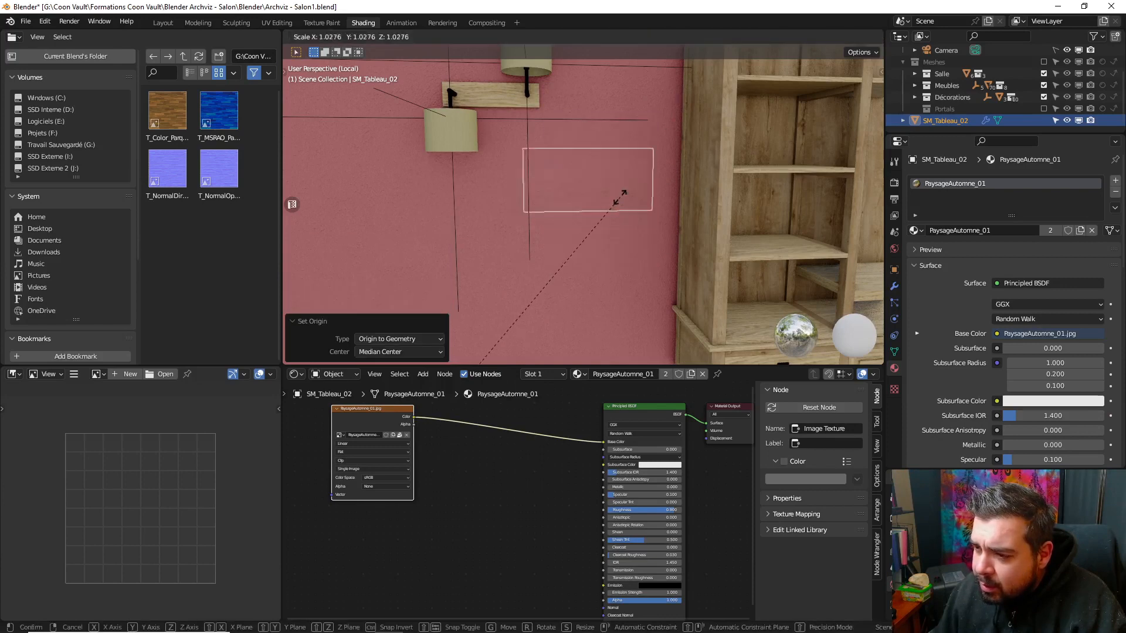
pyautogui.scroll(-3, 611, 192)
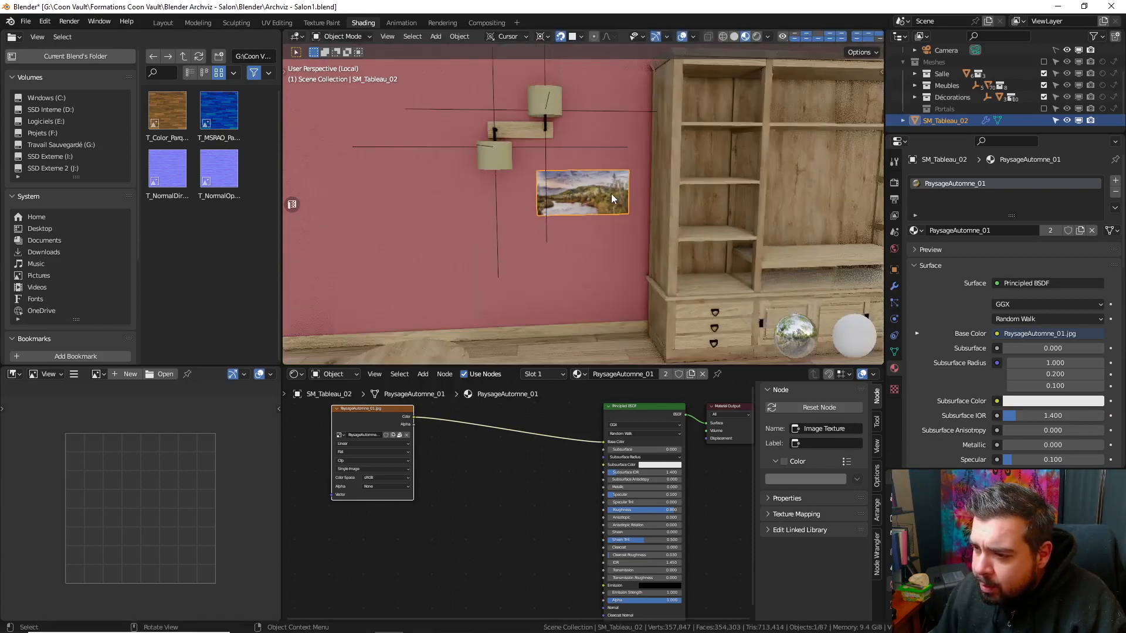
pyautogui.press('q')
pyautogui.click(601, 183)
pyautogui.press('q')
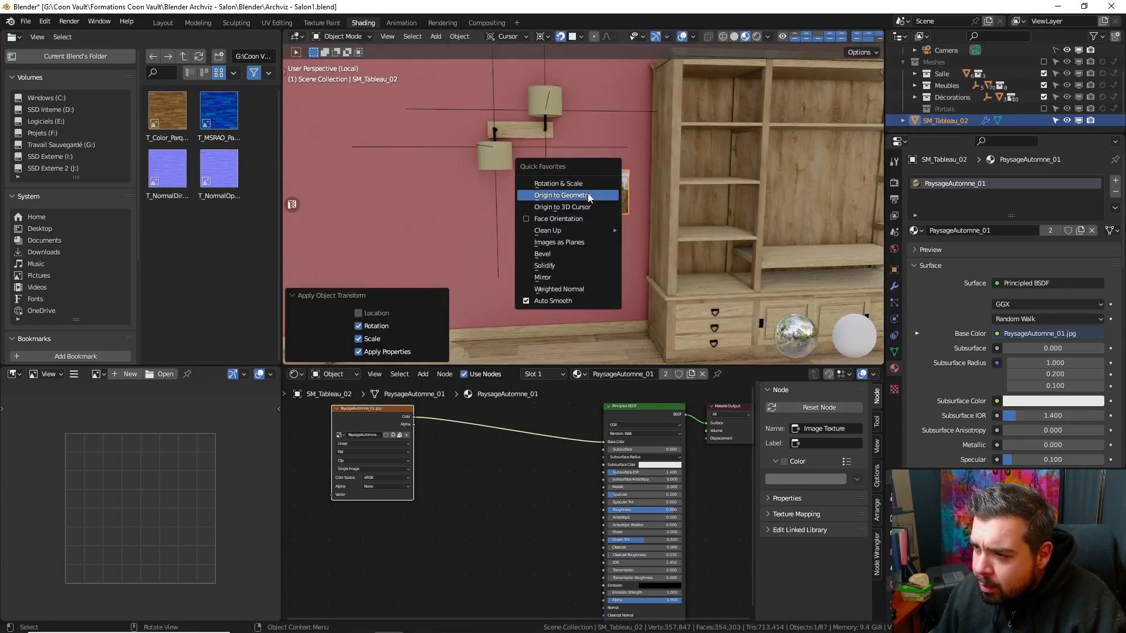
pyautogui.click(591, 196)
# - With Global orientation and the Median Point pivot, enlarge the picture on the wall by a factor of about 1.37
pyautogui.click(516, 36)
pyautogui.click(506, 73)
pyautogui.click(542, 36)
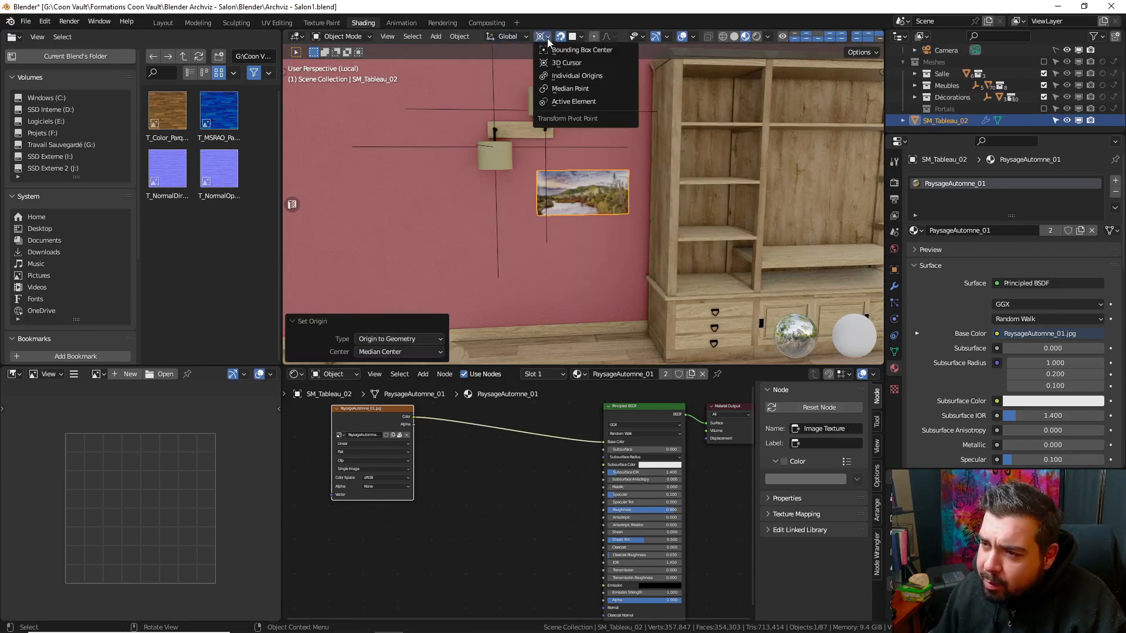
pyautogui.click(542, 36)
pyautogui.click(542, 37)
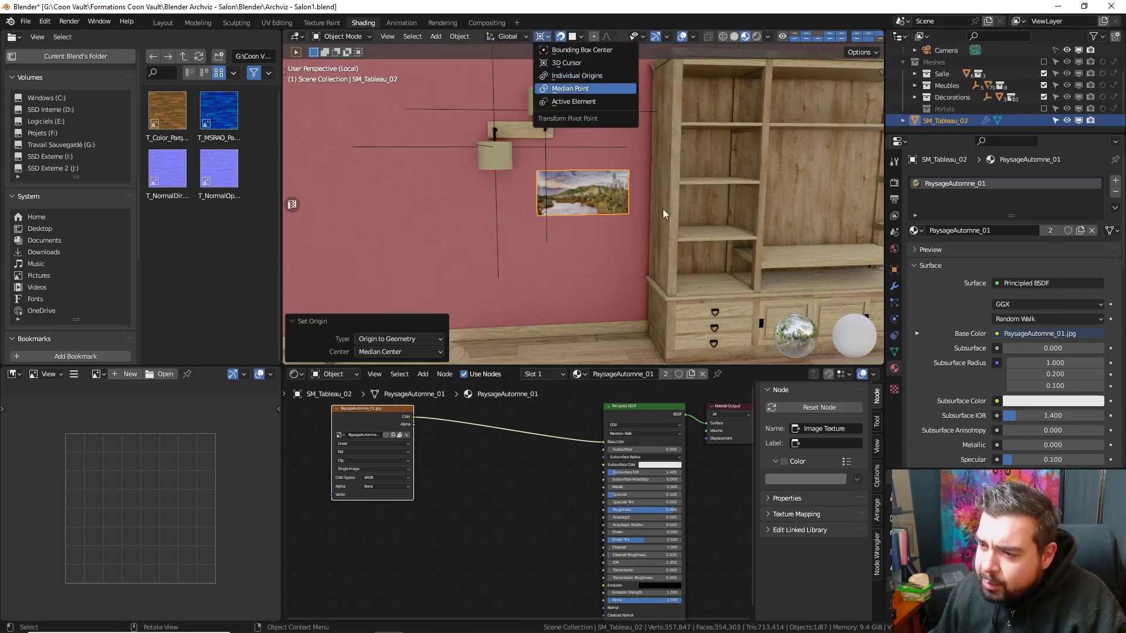
pyautogui.press('s')
pyautogui.click(611, 205)
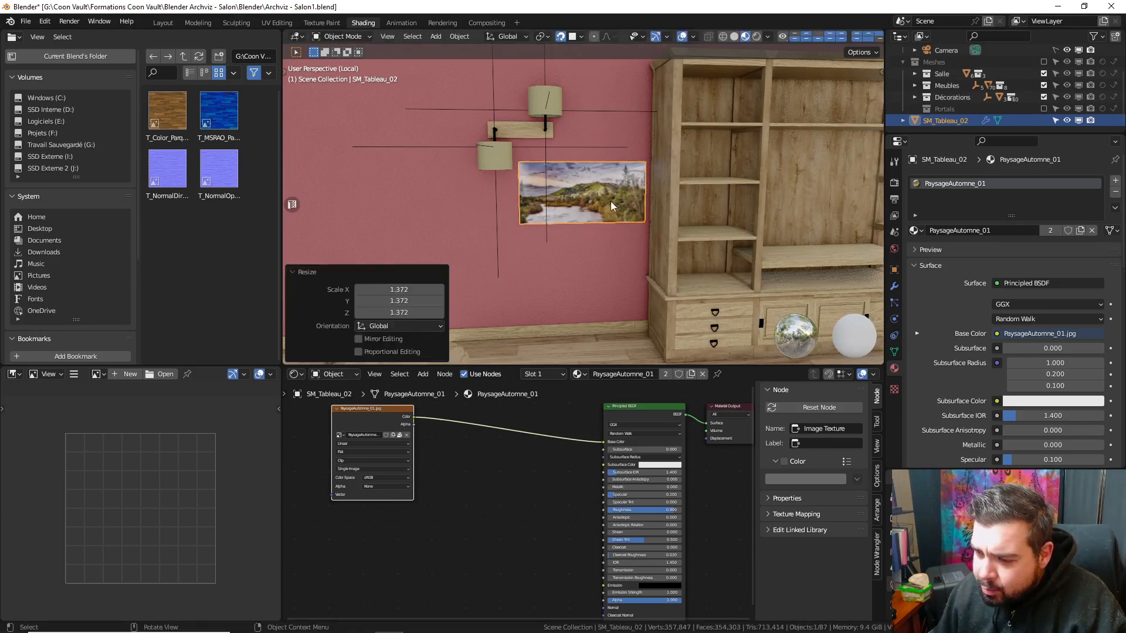
# - Shift the enlarged picture about 0.03 m away from the bookcase, then apply its rotation and scale and reset its origin to geometry
pyautogui.press('g')
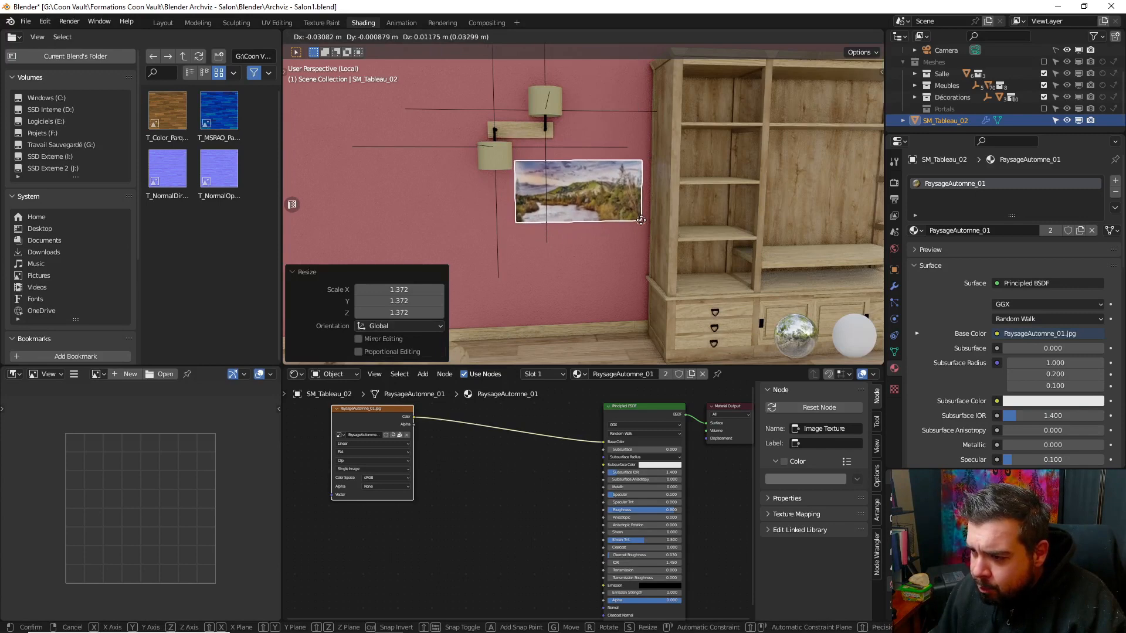
pyautogui.click(642, 220)
pyautogui.press('q')
pyautogui.click(617, 197)
pyautogui.press('q')
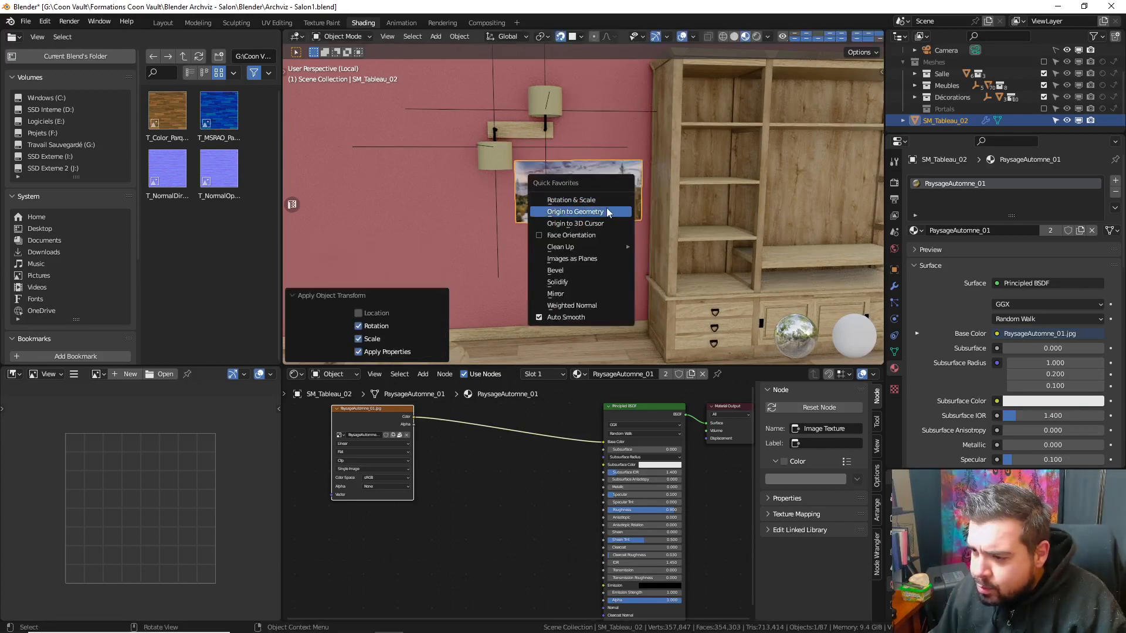
pyautogui.click(604, 209)
# - Check the picture's depth against the wall along the Y axis, then deselect it in the camera view
pyautogui.press('g')
pyautogui.press('x')
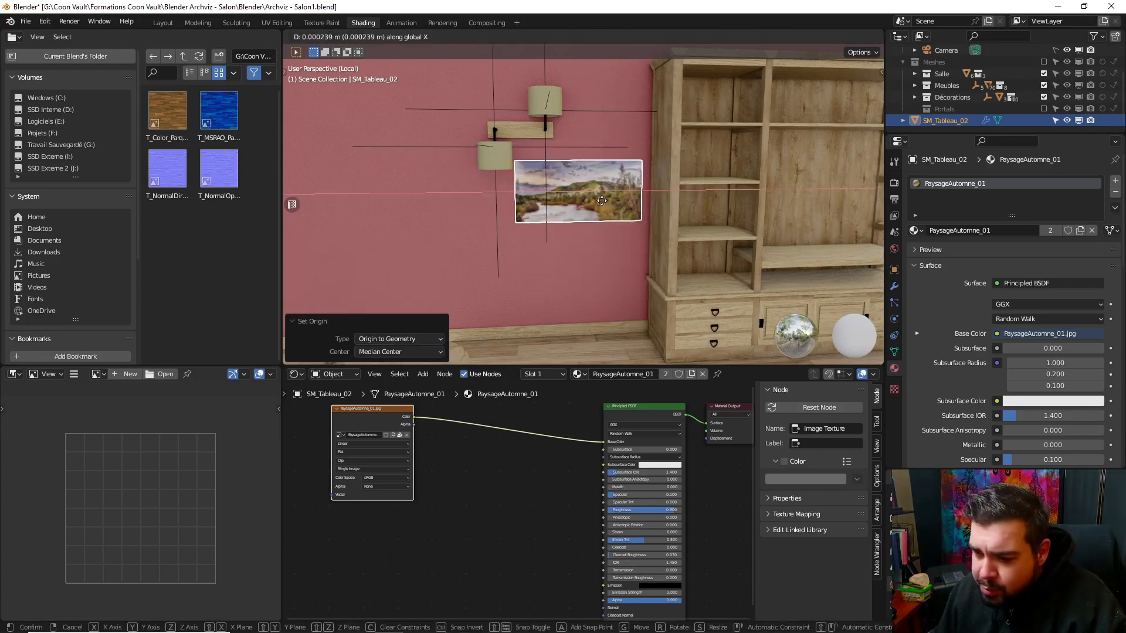
pyautogui.press('y')
pyautogui.click(597, 192)
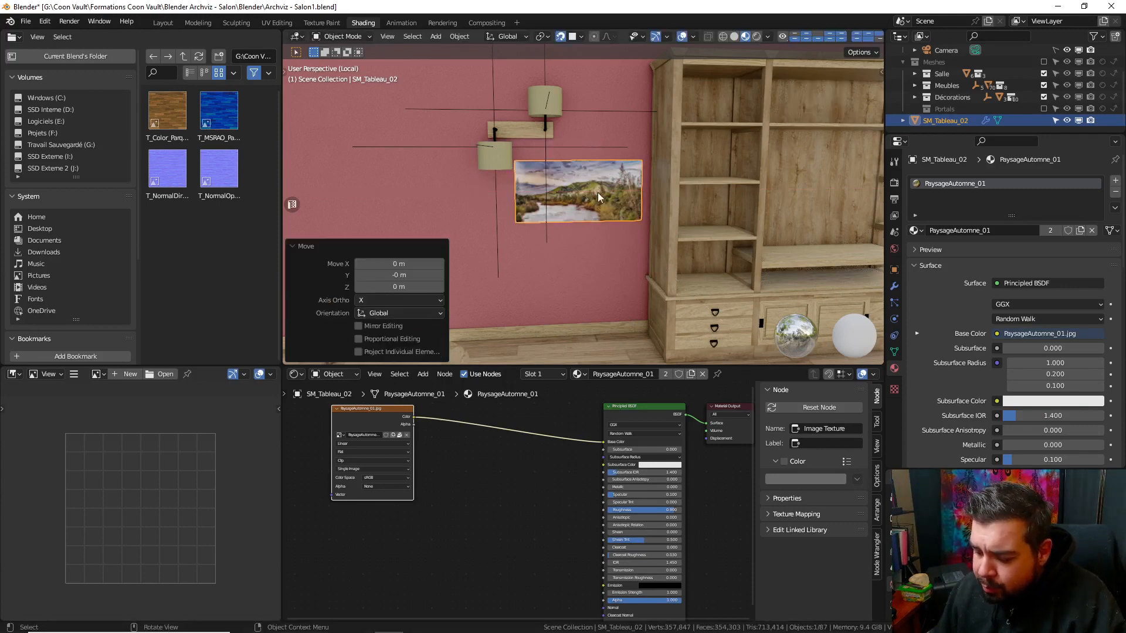
pyautogui.press('KP_0')
pyautogui.hotkey('alt', 'a')
pyautogui.click(597, 128)
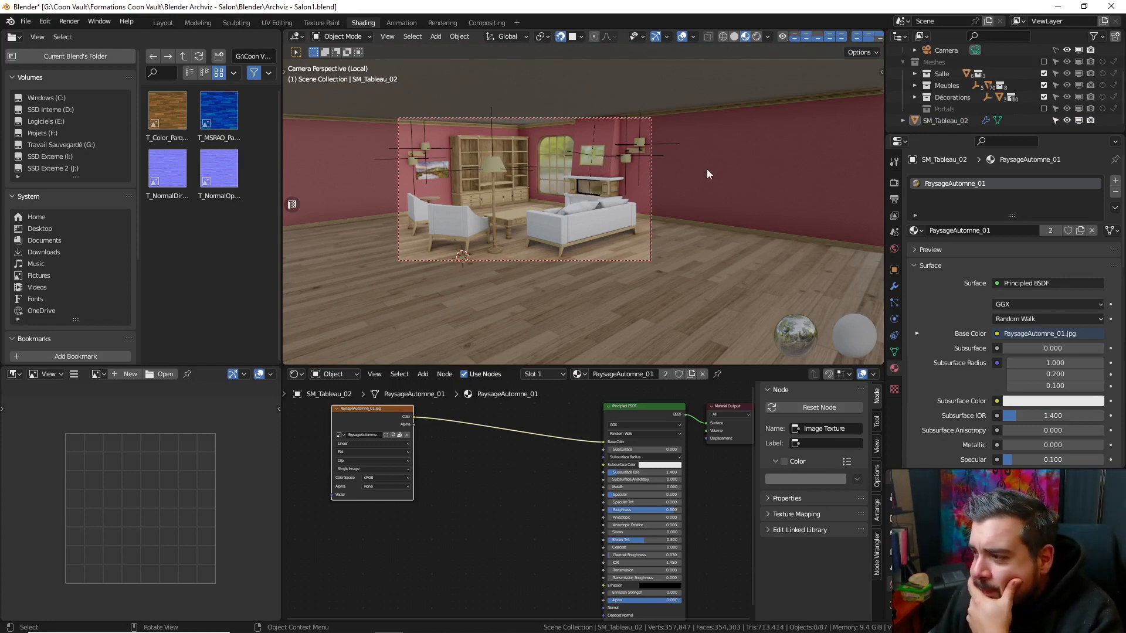
# - Move SM_Tableau_02 into the Tableaux & Cadres collection inside Décorations and collapse the Décorations hierarchy
pyautogui.moveTo(949, 121); pyautogui.dragTo(951, 99)
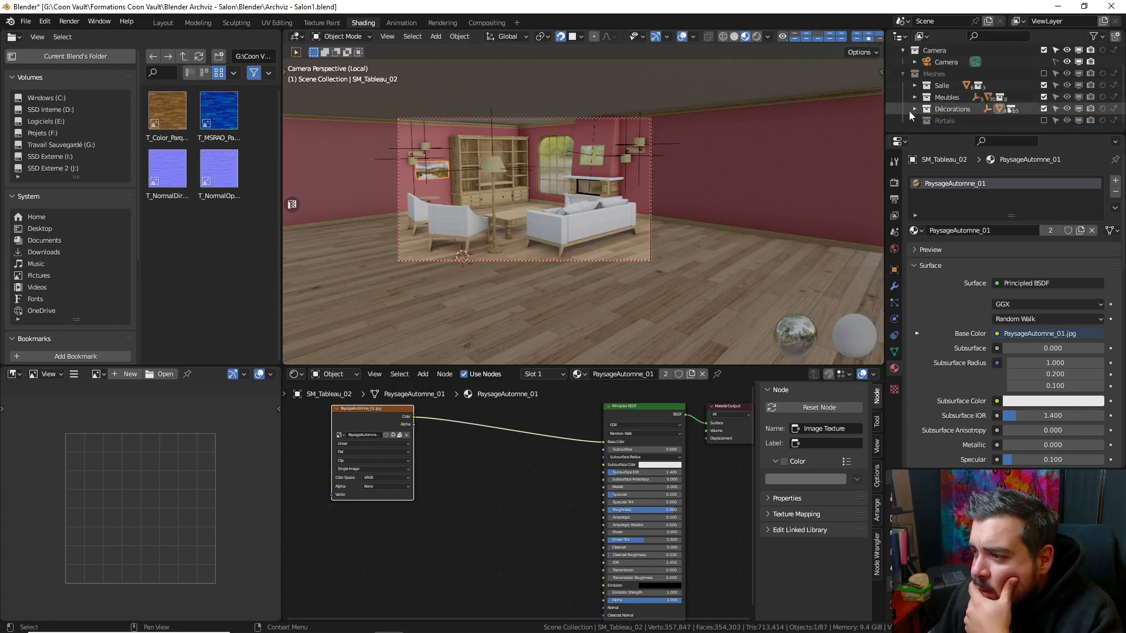
pyautogui.click(914, 110)
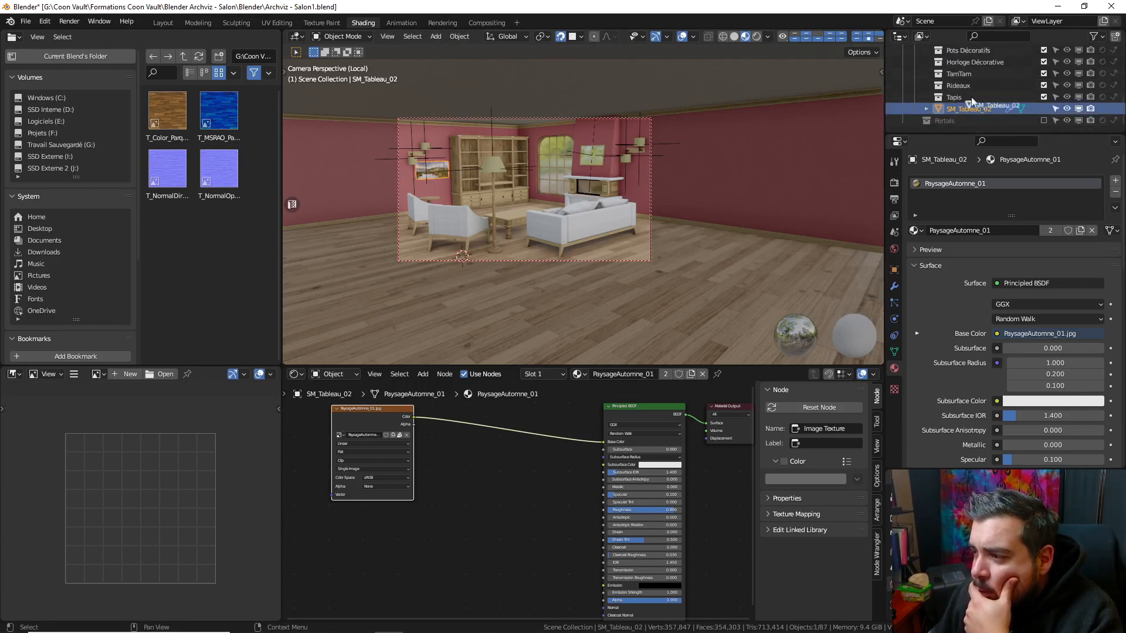
pyautogui.moveTo(959, 116)
pyautogui.mouseDown()
pyautogui.moveTo(976, 53)
pyautogui.moveTo(973, 118)
pyautogui.mouseUp()
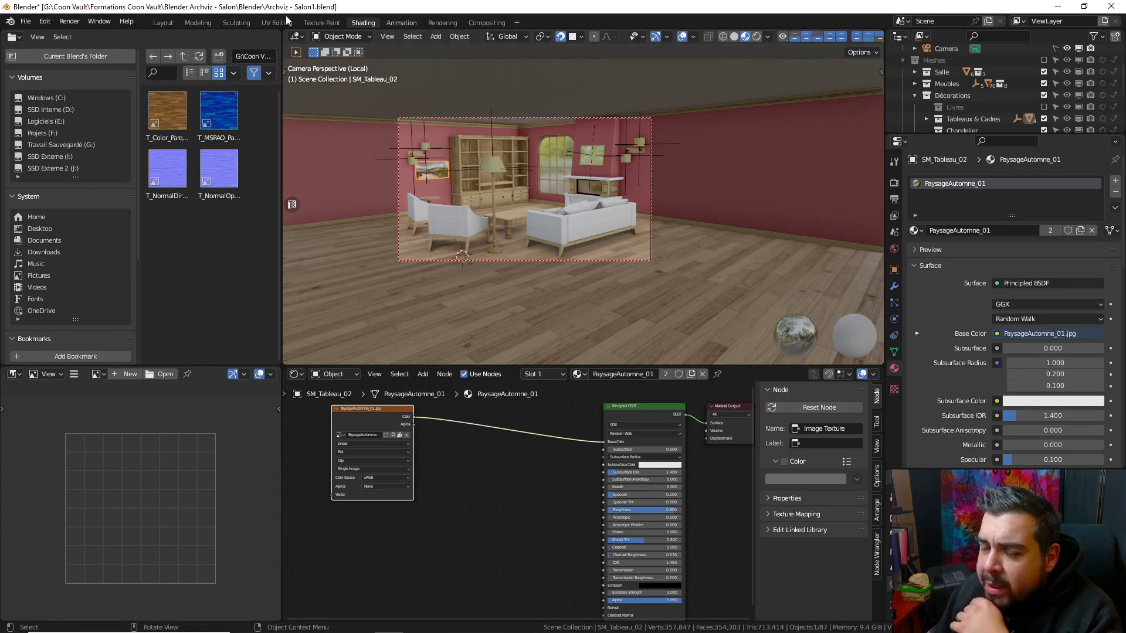
pyautogui.click(915, 95)
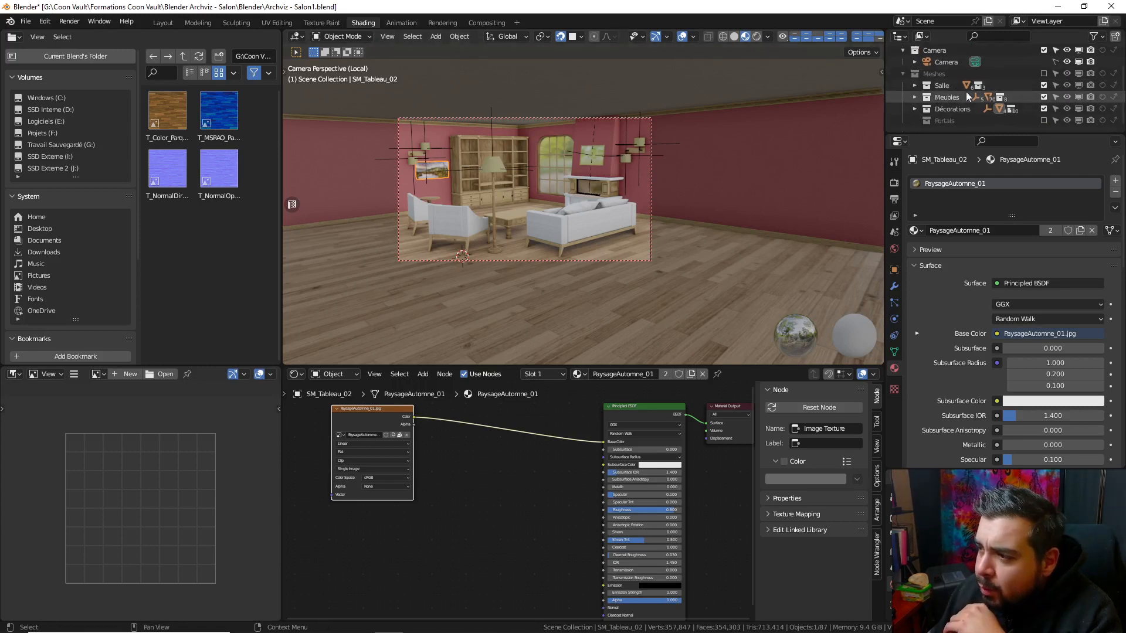
# - Disable the Salle, Meubles and Décorations collections and switch to the Layout workspace
pyautogui.moveTo(1046, 88); pyautogui.dragTo(1043, 107)
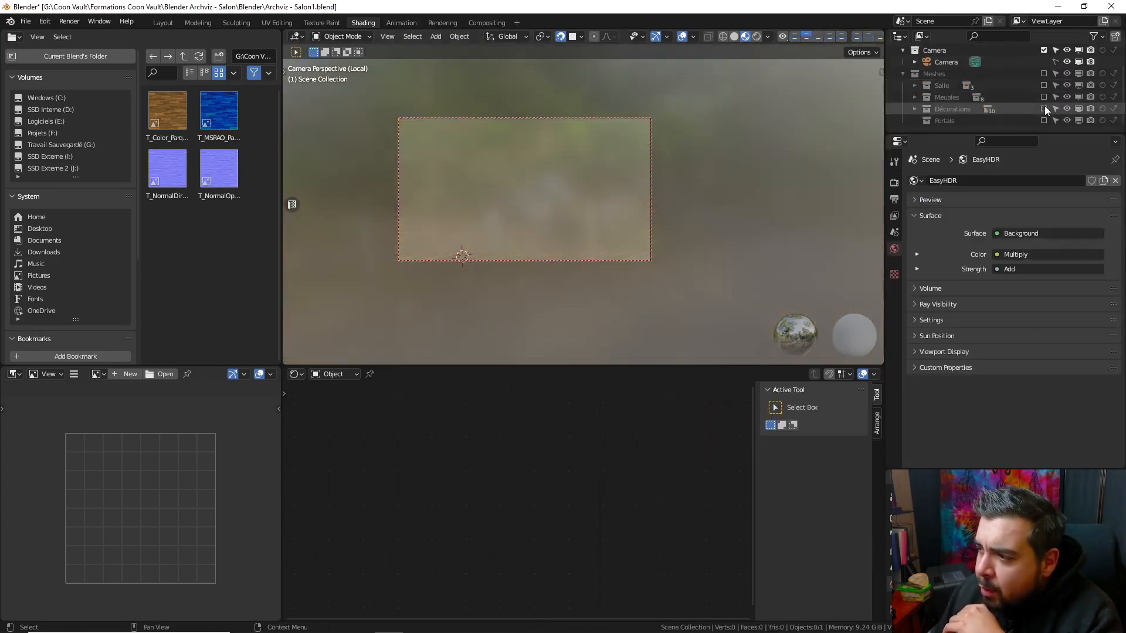
pyautogui.press('KP_0')
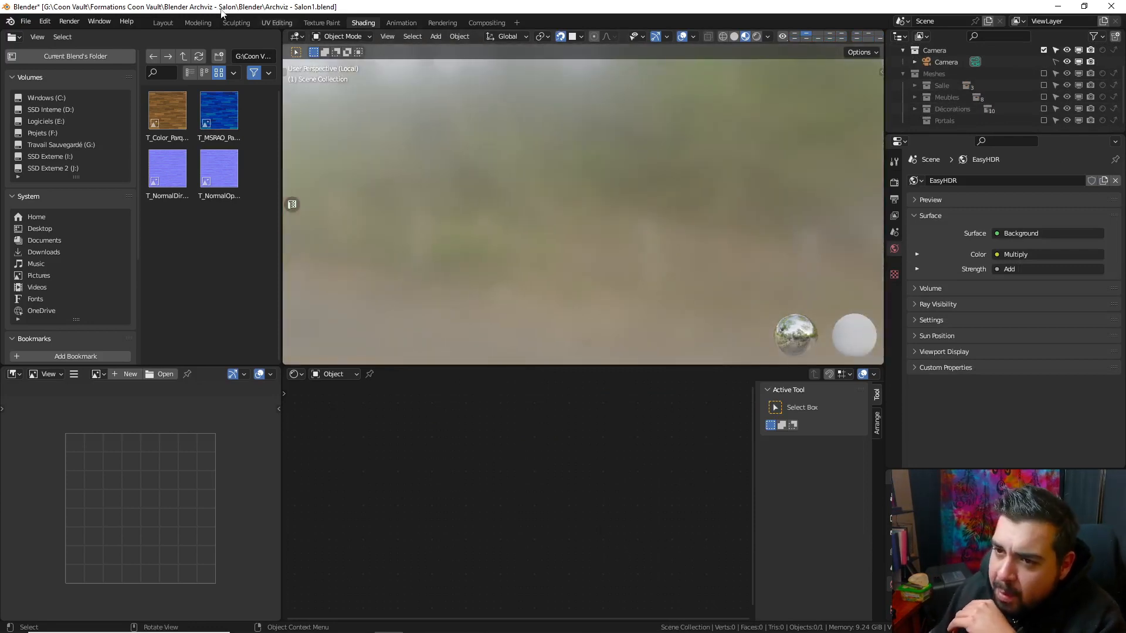
pyautogui.click(164, 22)
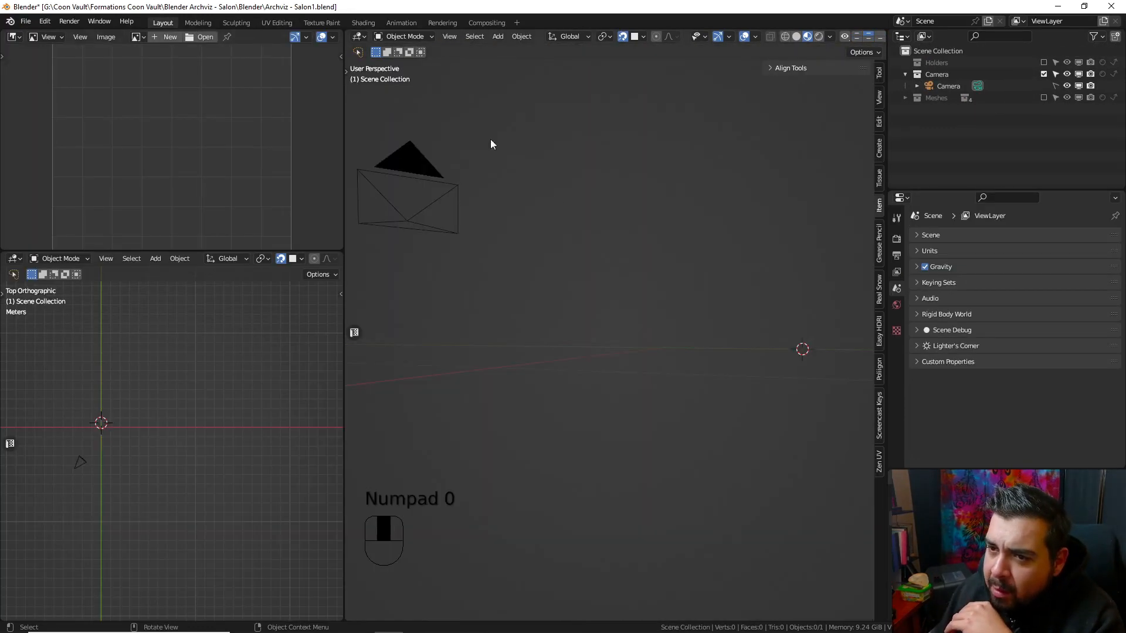
# - Import the image Famille_01.jpg from the Références folder as a plane
pyautogui.click(44, 21)
pyautogui.hotkey('shift', 'c')
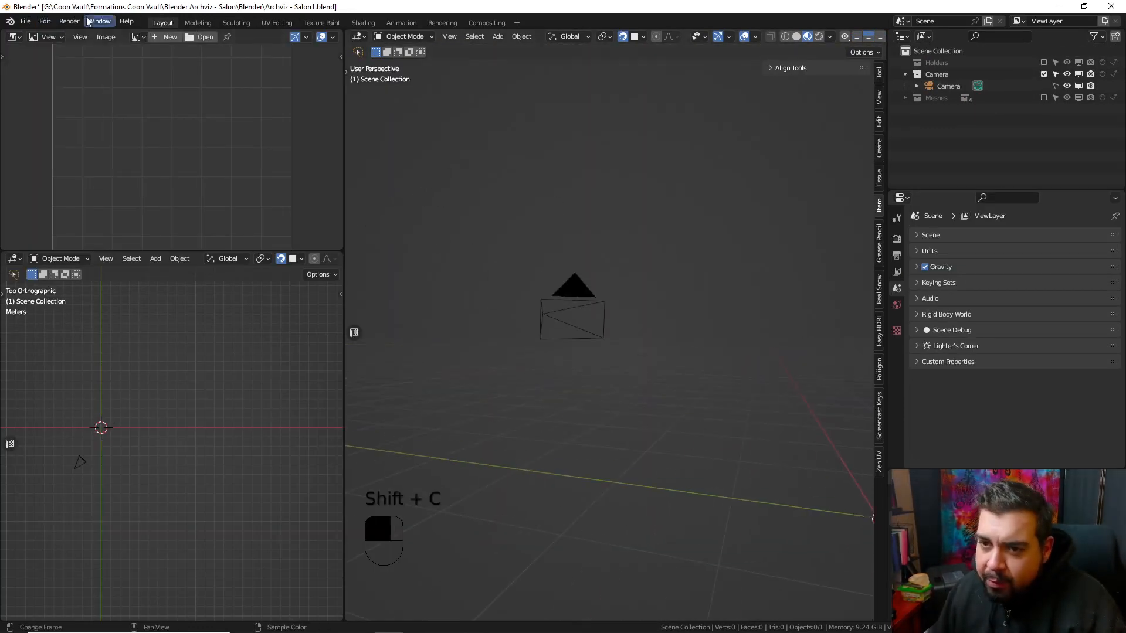
pyautogui.click(26, 21)
pyautogui.moveTo(73, 182)
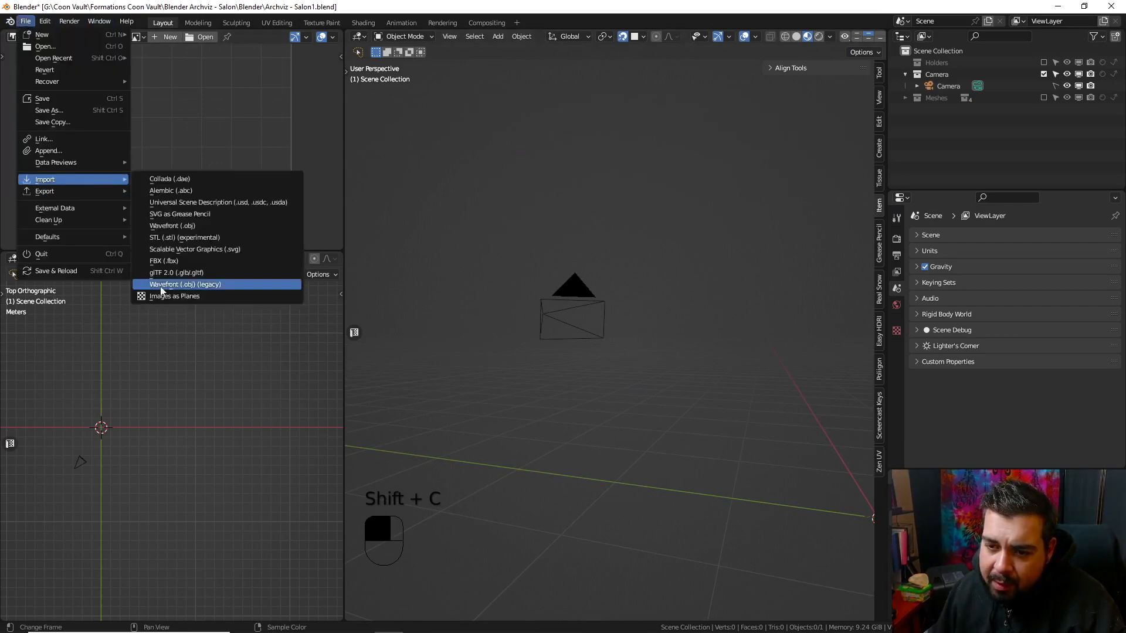
pyautogui.click(256, 288)
pyautogui.click(435, 164)
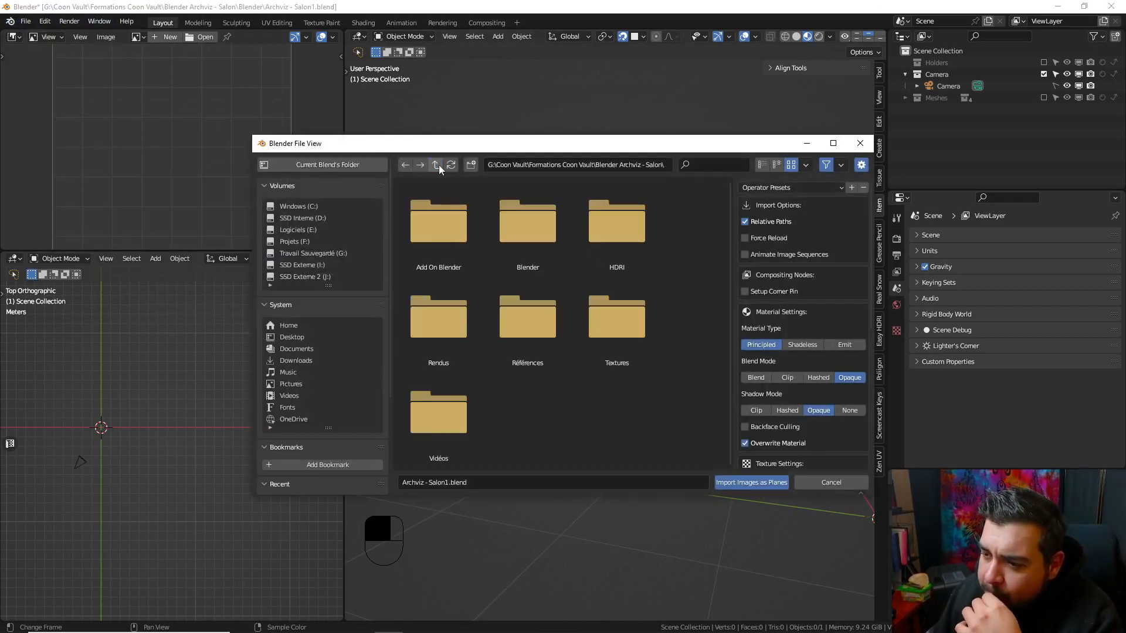
pyautogui.scroll(-1, 307, 460)
pyautogui.click(297, 480)
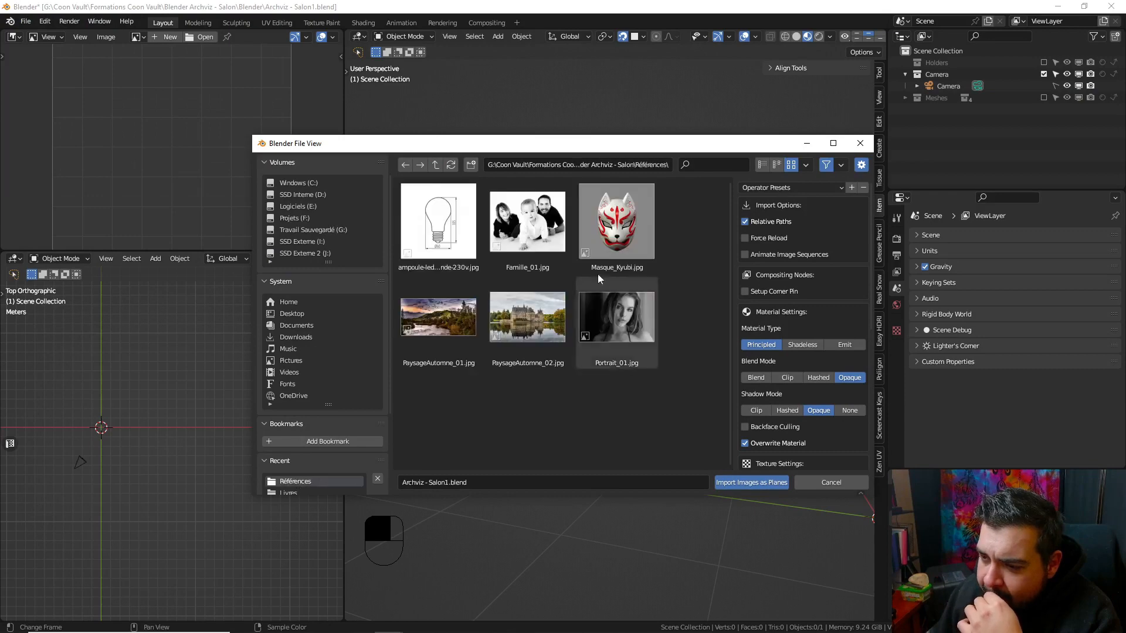
pyautogui.doubleClick(528, 234)
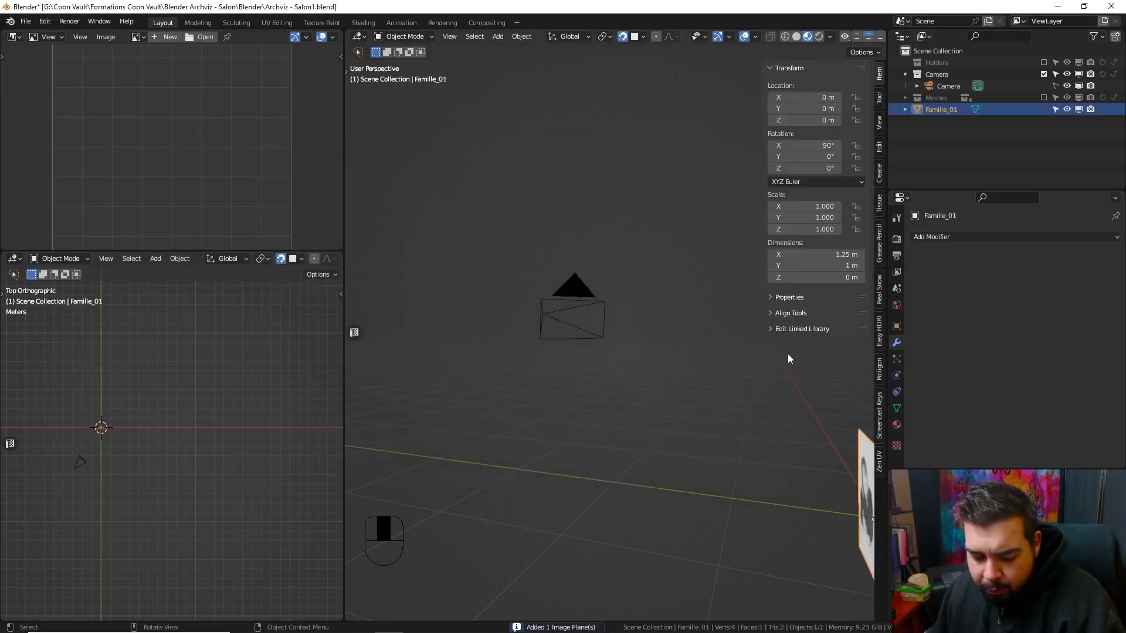
# - Clear the Famille_01 plane's rotation and frame it in the top orthographic view
pyautogui.hotkey('alt', 'r')
pyautogui.press('KP_7')
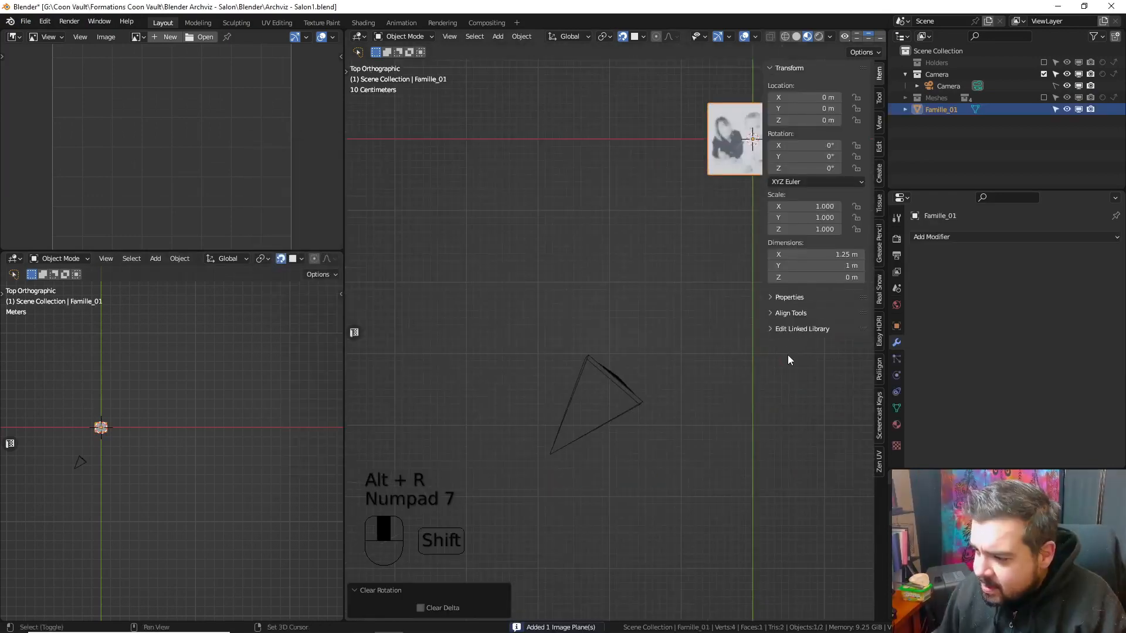
pyautogui.keyDown('shift'); pyautogui.moveTo(692, 152); pyautogui.dragTo(502, 263, button='middle'); pyautogui.keyUp('shift')
pyautogui.scroll(3, 572, 262)
pyautogui.keyDown('shift'); pyautogui.moveTo(558, 161); pyautogui.dragTo(615, 225, button='middle'); pyautogui.keyUp('shift')
pyautogui.scroll(3, 614, 225)
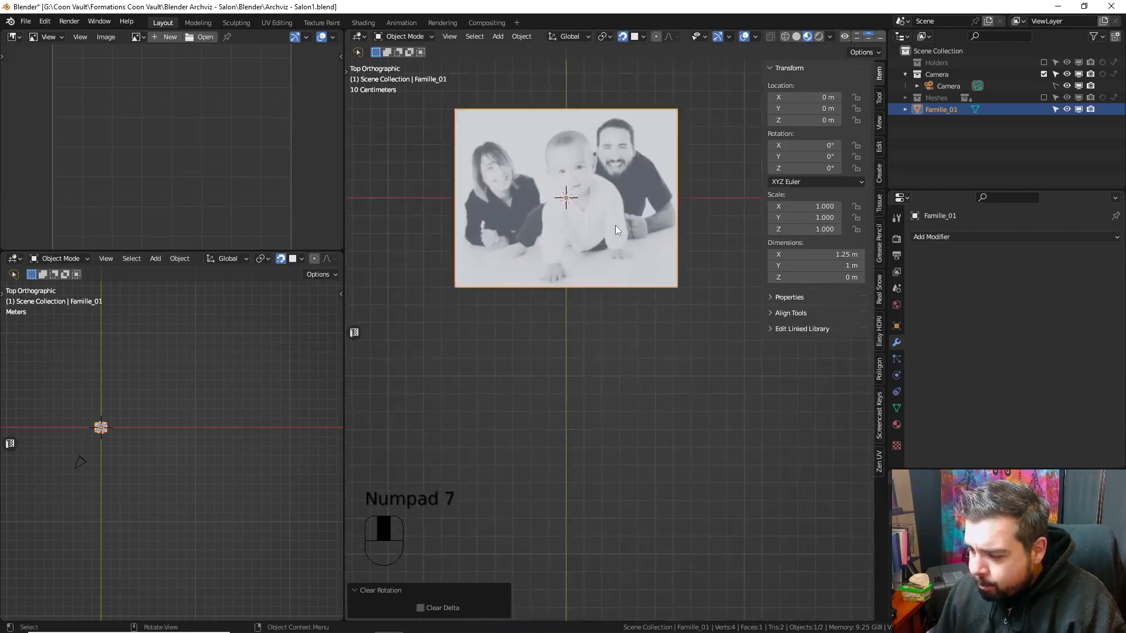
pyautogui.keyDown('shift'); pyautogui.moveTo(576, 141); pyautogui.dragTo(607, 230, button='middle'); pyautogui.keyUp('shift')
pyautogui.scroll(2, 635, 235)
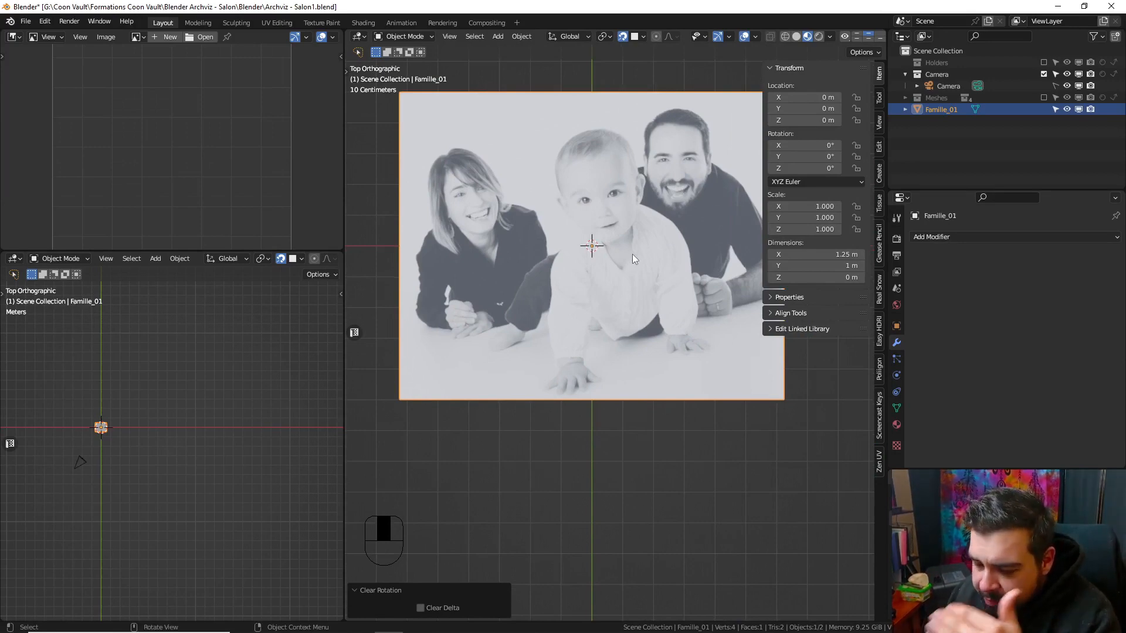
pyautogui.scroll(-2, 632, 255)
pyautogui.keyDown('shift'); pyautogui.moveTo(625, 251); pyautogui.dragTo(611, 255, button='middle'); pyautogui.keyUp('shift')
# - Rotate the Famille_01 image plane 90° about the global X axis and show it in the front orthographic view
pyautogui.write('rx')
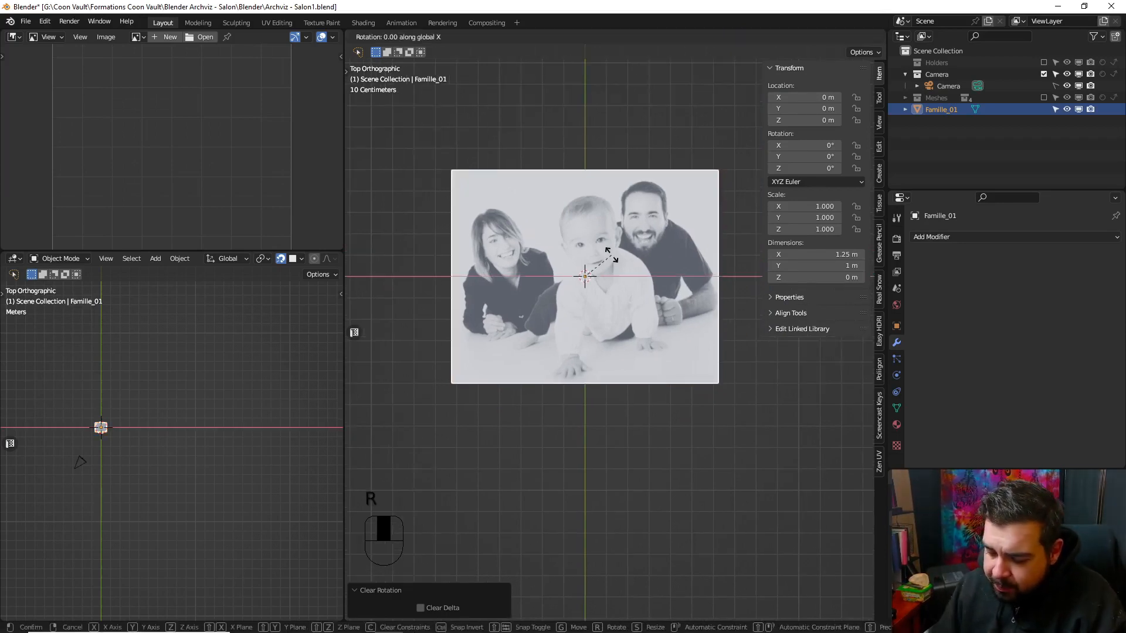
pyautogui.write('90')
pyautogui.press('Return')
pyautogui.press('KP_1')
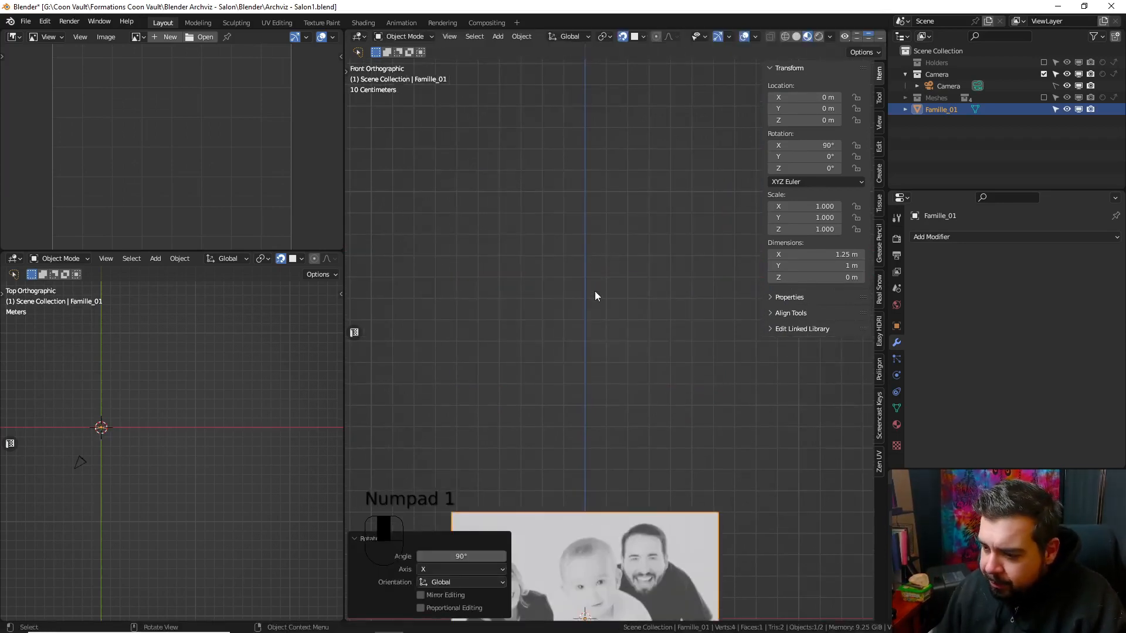
# - Raise the Famille_01 plane about 1.13 m along Z and add a helper plane at the world origin
pyautogui.scroll(-3, 594, 295)
pyautogui.press('g')
pyautogui.press('z')
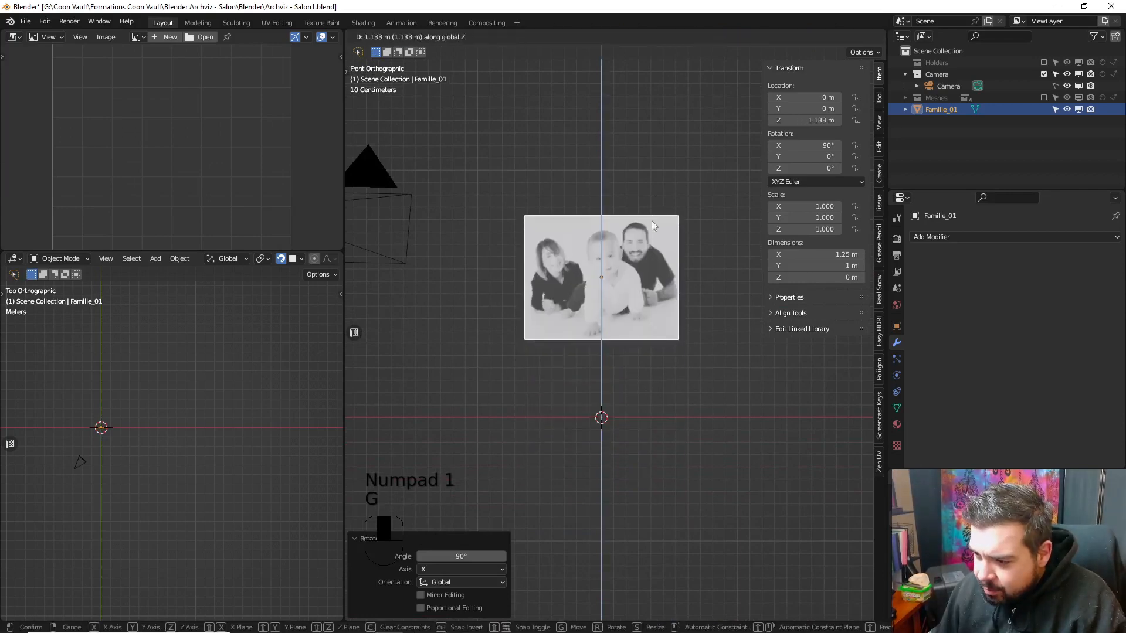
pyautogui.click(652, 221)
pyautogui.moveTo(652, 220); pyautogui.dragTo(648, 262, button='middle')
pyautogui.hotkey('shift', 'a')
pyautogui.moveTo(640, 144)
pyautogui.click(689, 151)
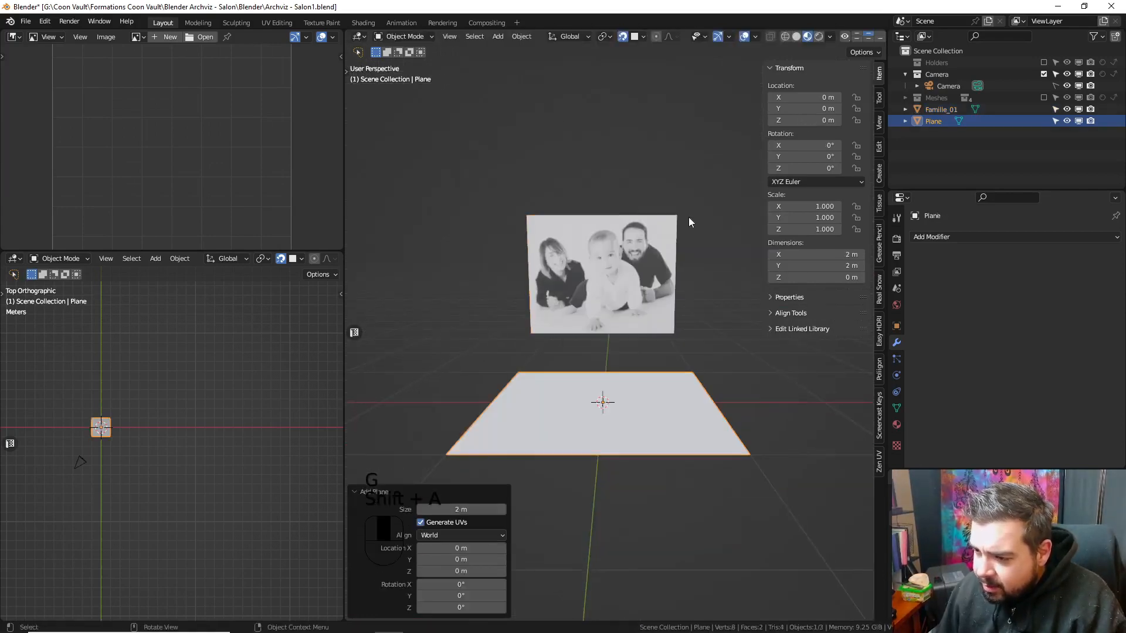
# - Lower the Famille_01 plane along Z until its bottom edge snaps onto the helper plane, and delete the helper plane
pyautogui.click(628, 234)
pyautogui.press('g')
pyautogui.press('z')
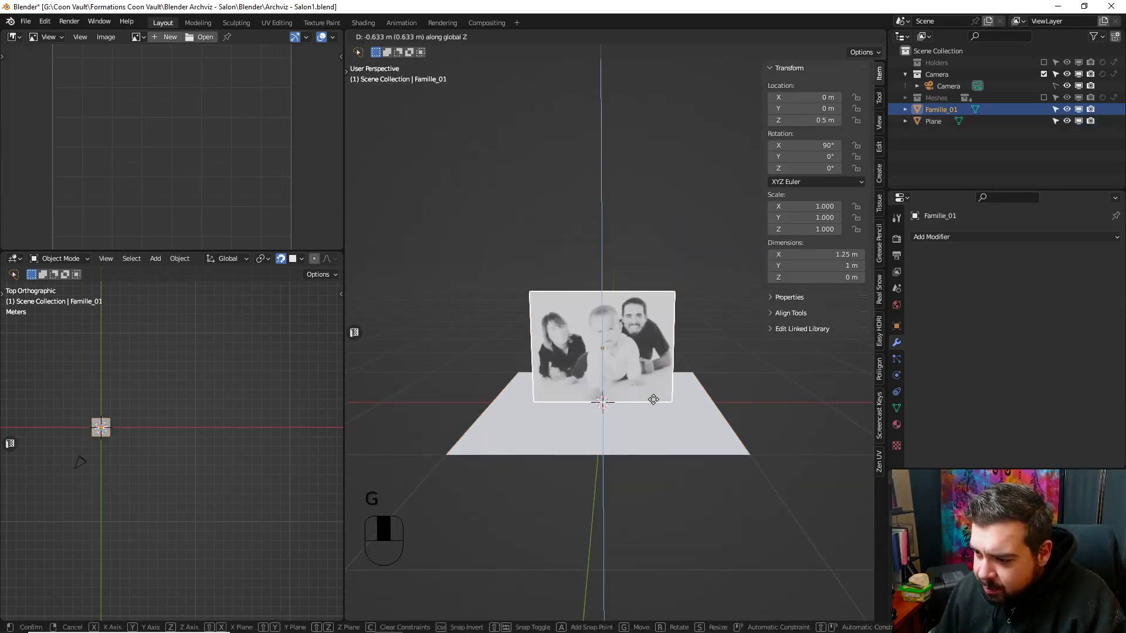
pyautogui.click(654, 403)
pyautogui.click(653, 411)
pyautogui.press('x')
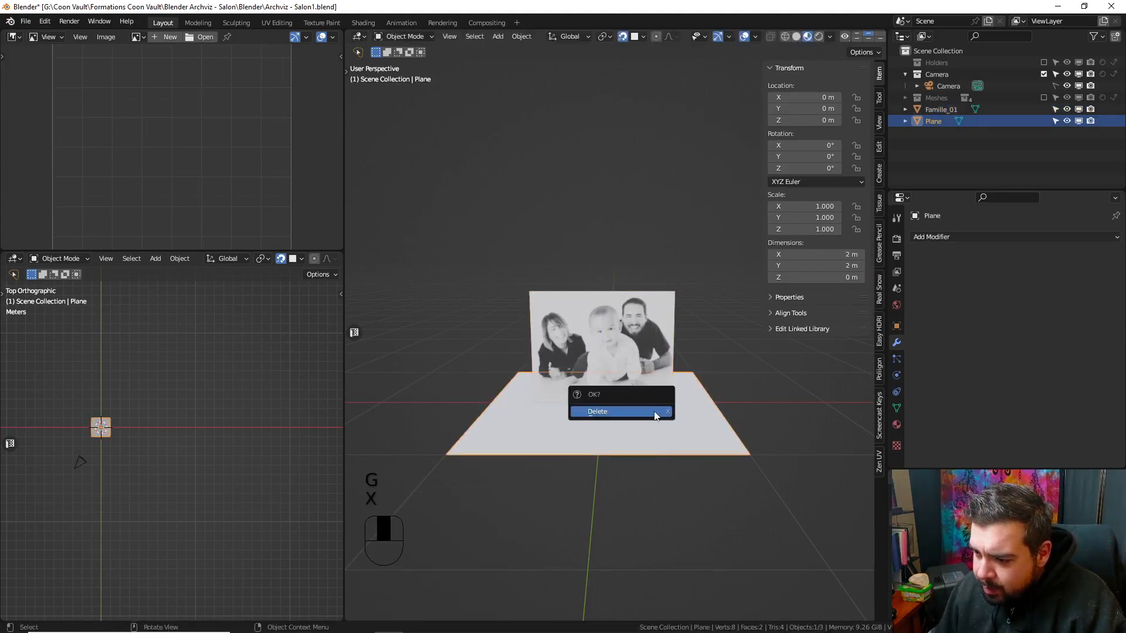
pyautogui.click(655, 413)
# - Set the origin of the Famille_01 plane to the 3D cursor
pyautogui.press('q')
pyautogui.click(645, 410)
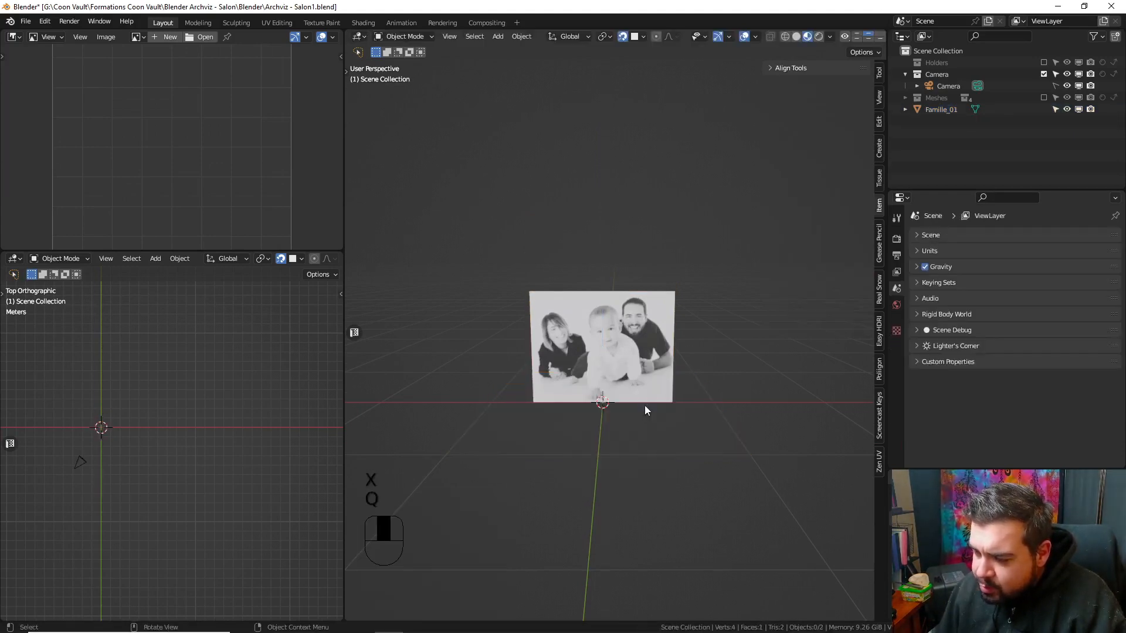
pyautogui.moveTo(654, 385); pyautogui.dragTo(655, 343, button='middle')
pyautogui.click(638, 322)
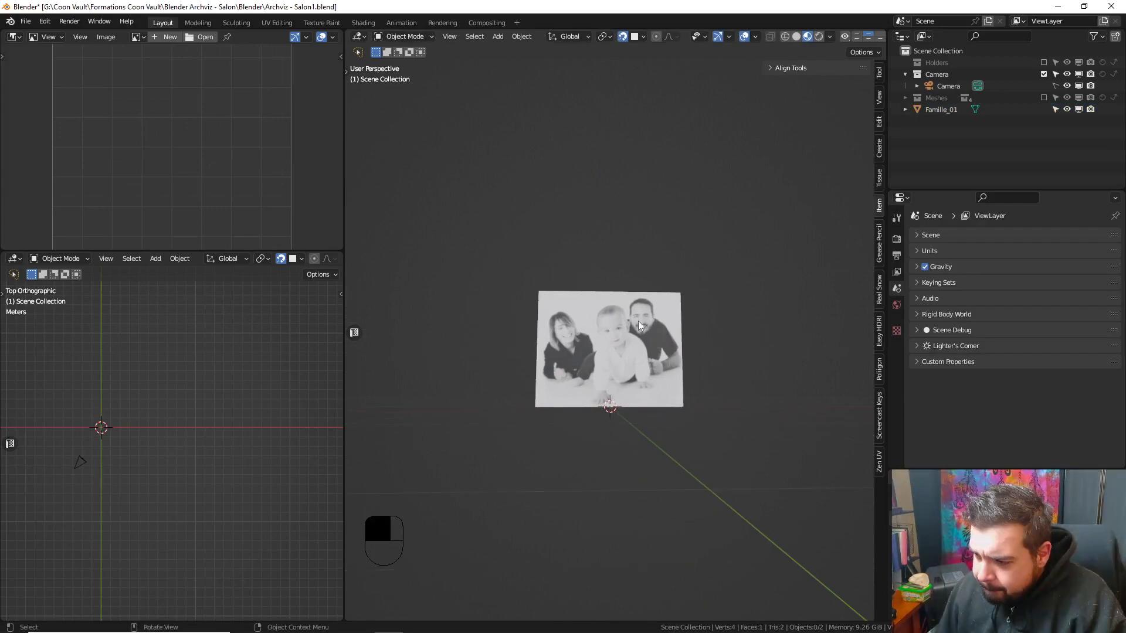
pyautogui.press('q')
pyautogui.click(642, 322)
pyautogui.scroll(3, 638, 351)
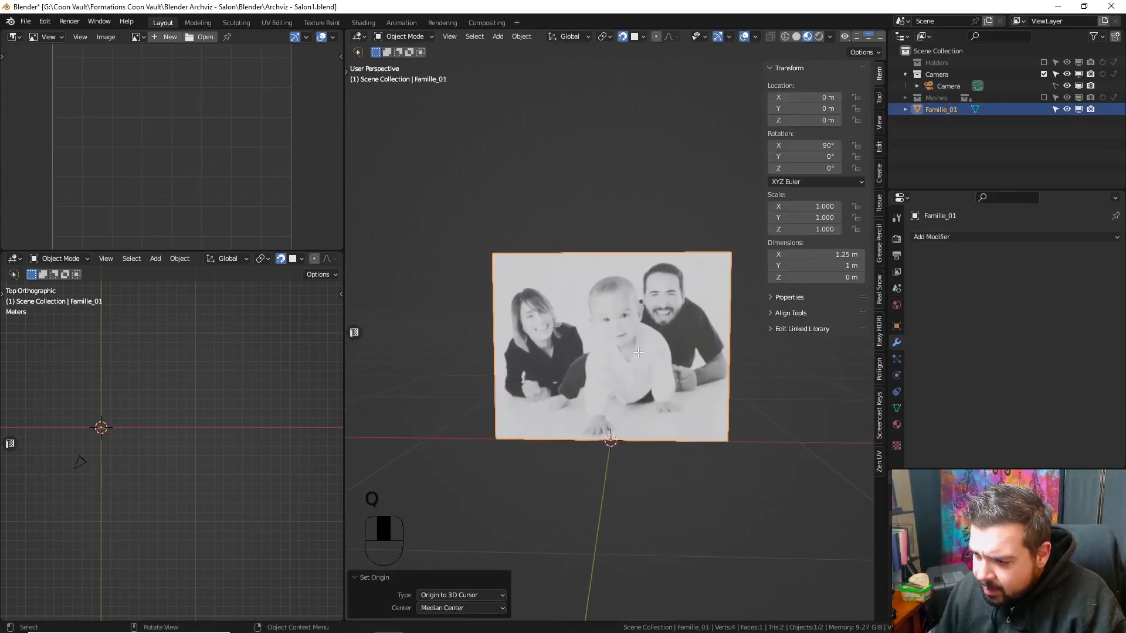
# - Open the Famille_01 mesh for editing in edge select mode and select its top edge in the front view
pyautogui.press('Tab')
pyautogui.press('a')
pyautogui.click(638, 352)
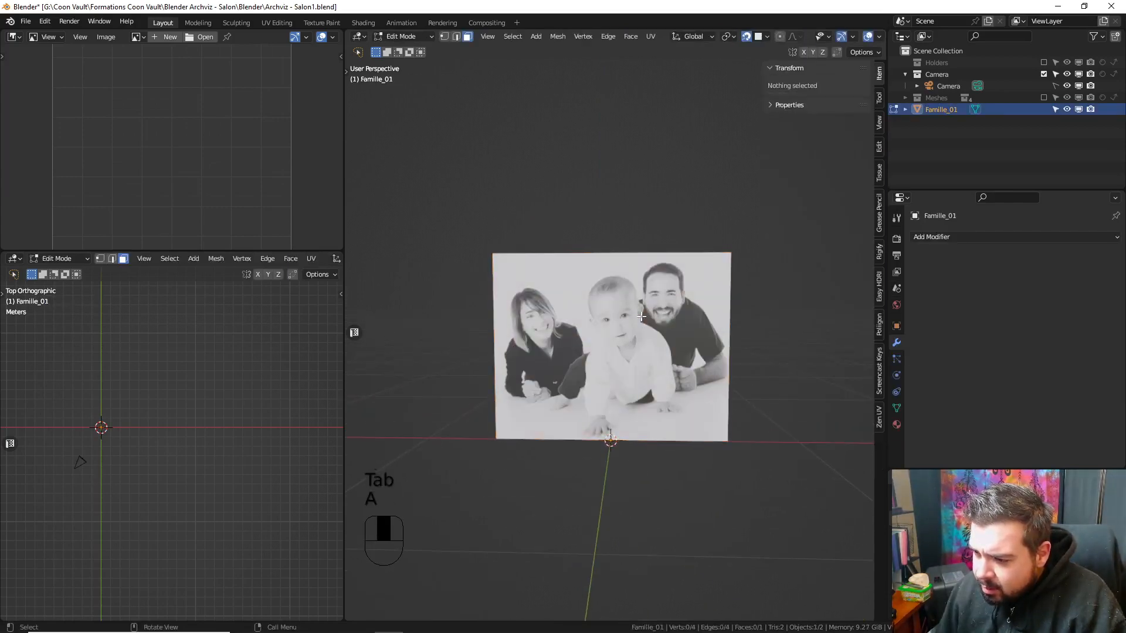
pyautogui.click(456, 37)
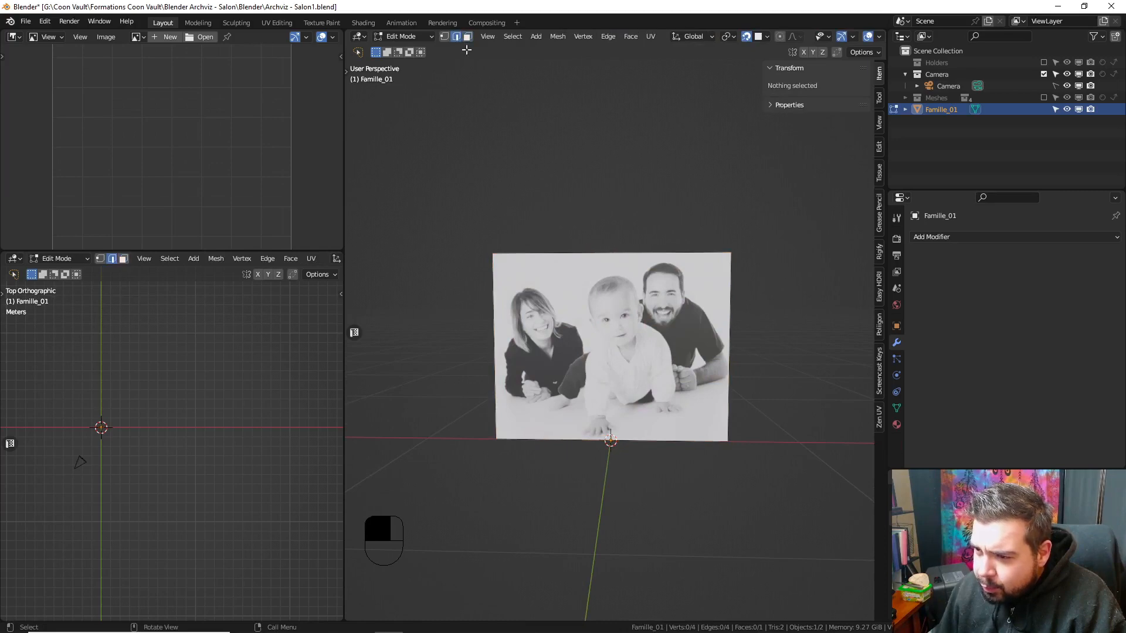
pyautogui.keyDown('shift'); pyautogui.moveTo(560, 234); pyautogui.dragTo(575, 229, button='middle'); pyautogui.keyUp('shift')
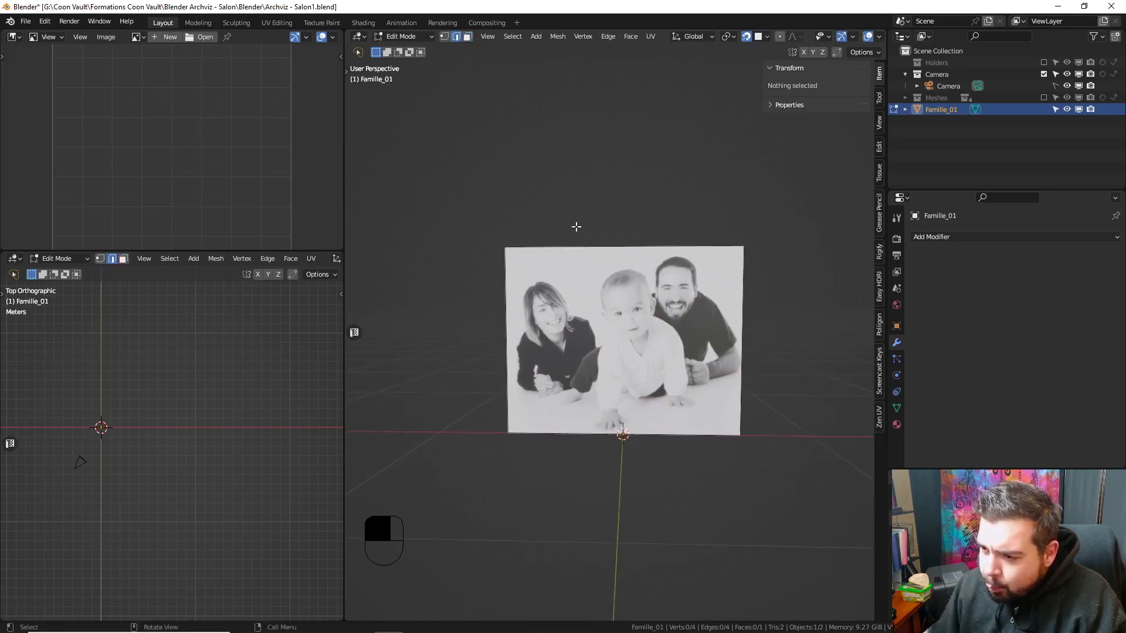
pyautogui.press('KP_1')
pyautogui.click(577, 228)
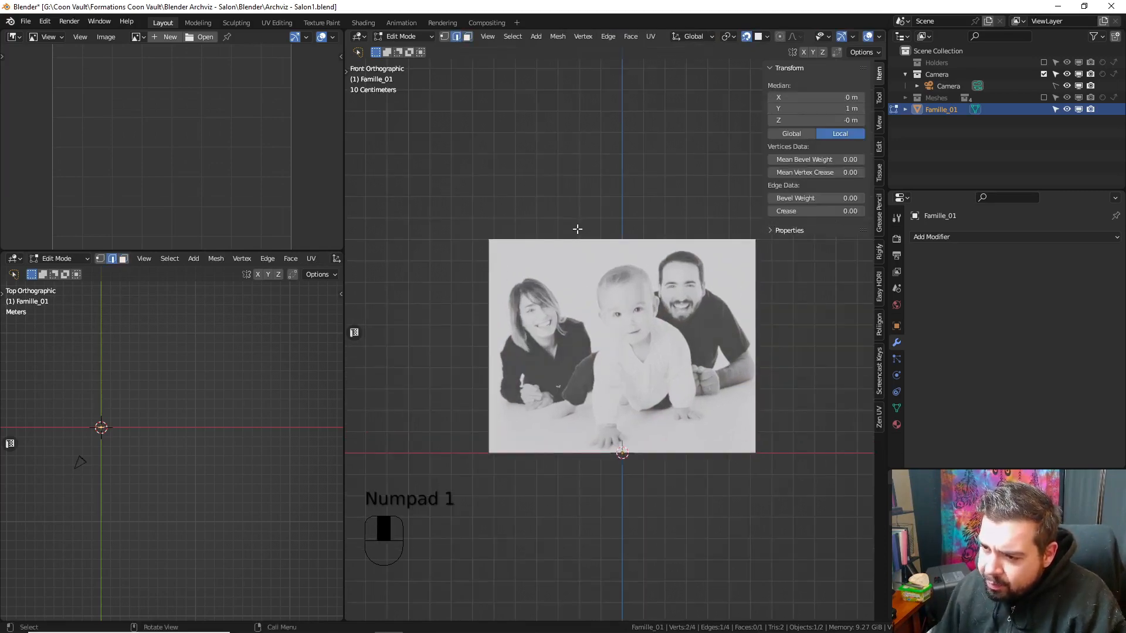
# - Try to extrude the top edge by 0.02 m along Z
pyautogui.write('e0.02')
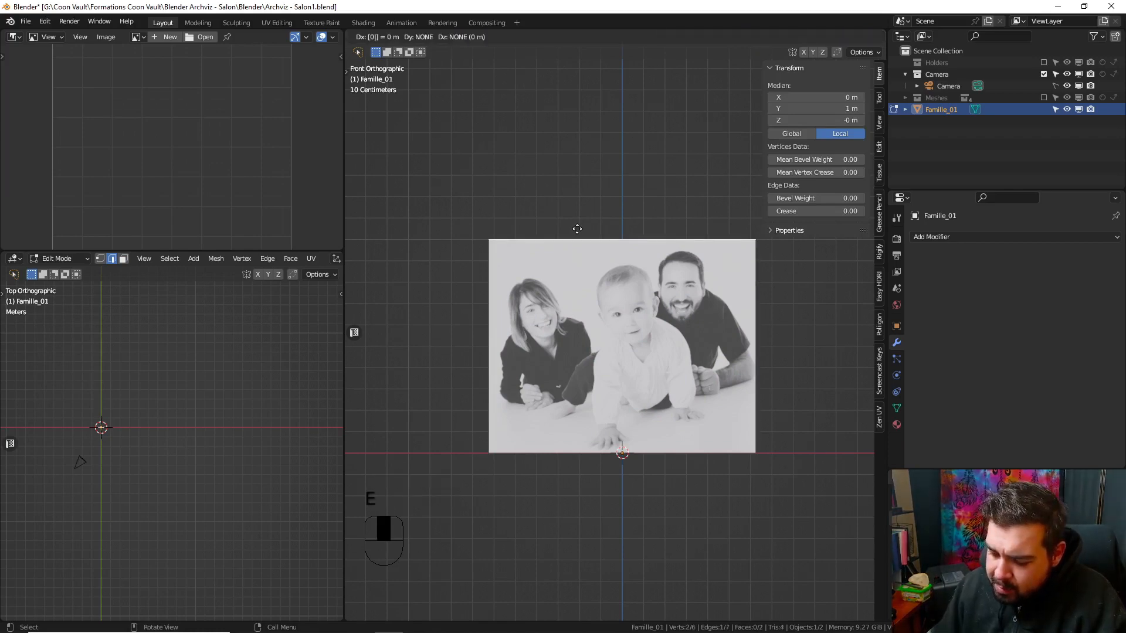
pyautogui.write('z')
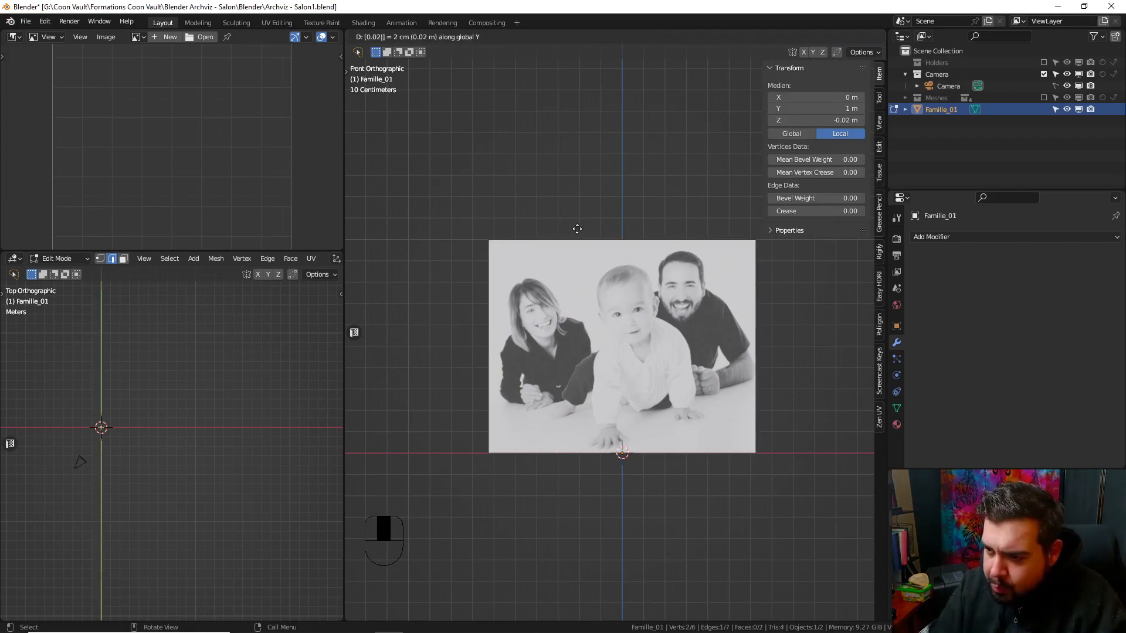
pyautogui.click(576, 229)
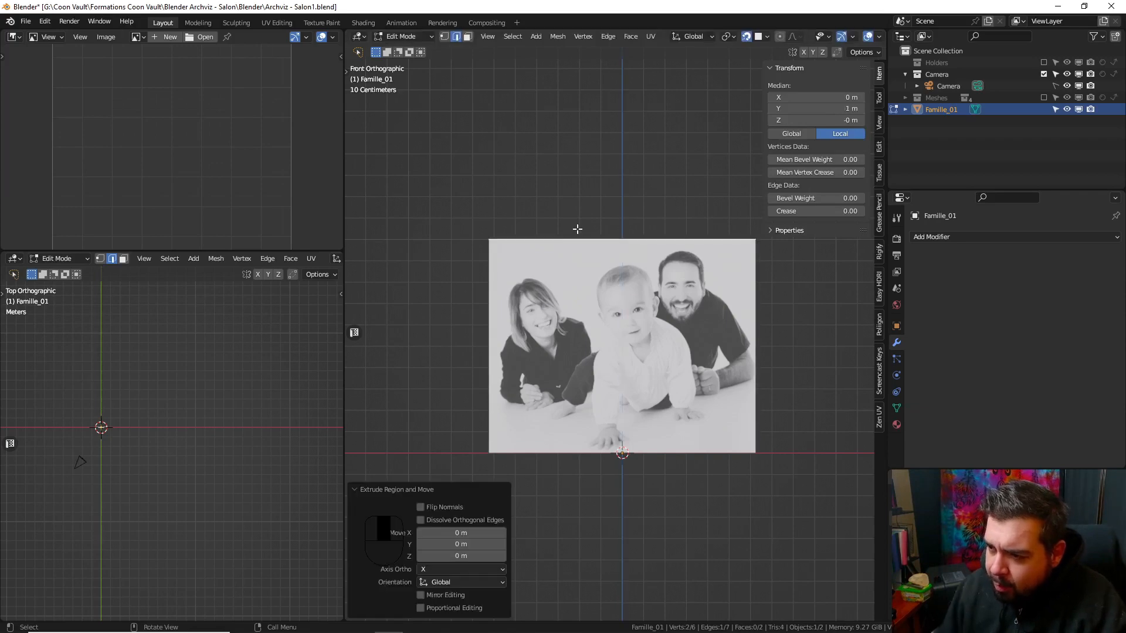
pyautogui.hotkey('ctrl', 'z')
# - Return to Object Mode, set the Famille_01 plane's origin to its geometry and apply its rotation and scale
pyautogui.press('Tab')
pyautogui.press('q')
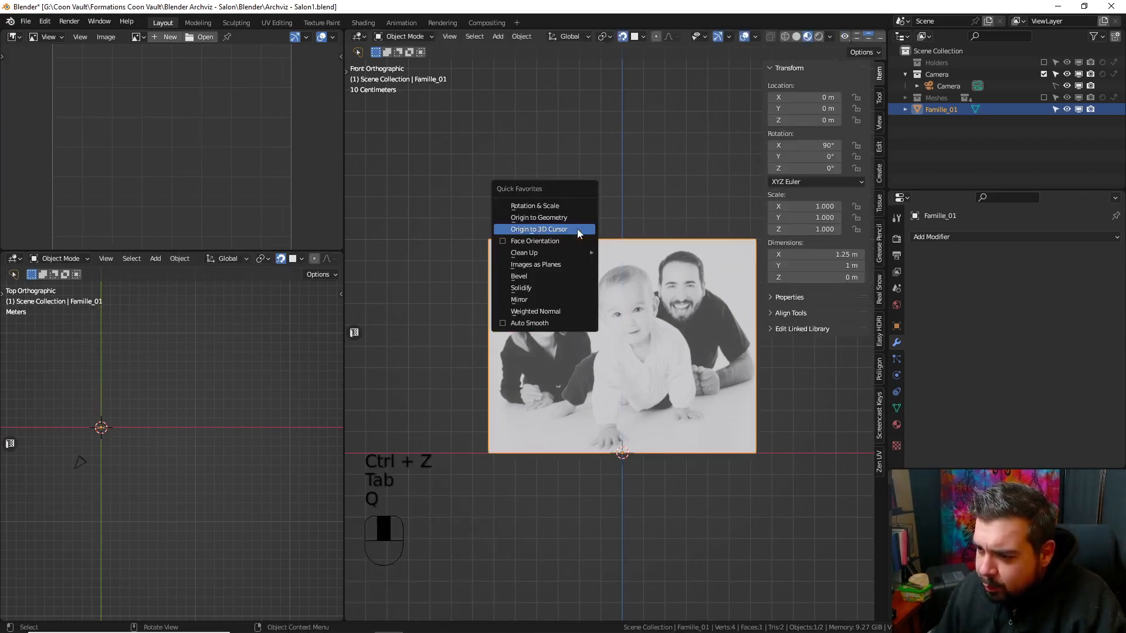
pyautogui.click(552, 215)
pyautogui.press('q')
pyautogui.click(540, 203)
pyautogui.press('q')
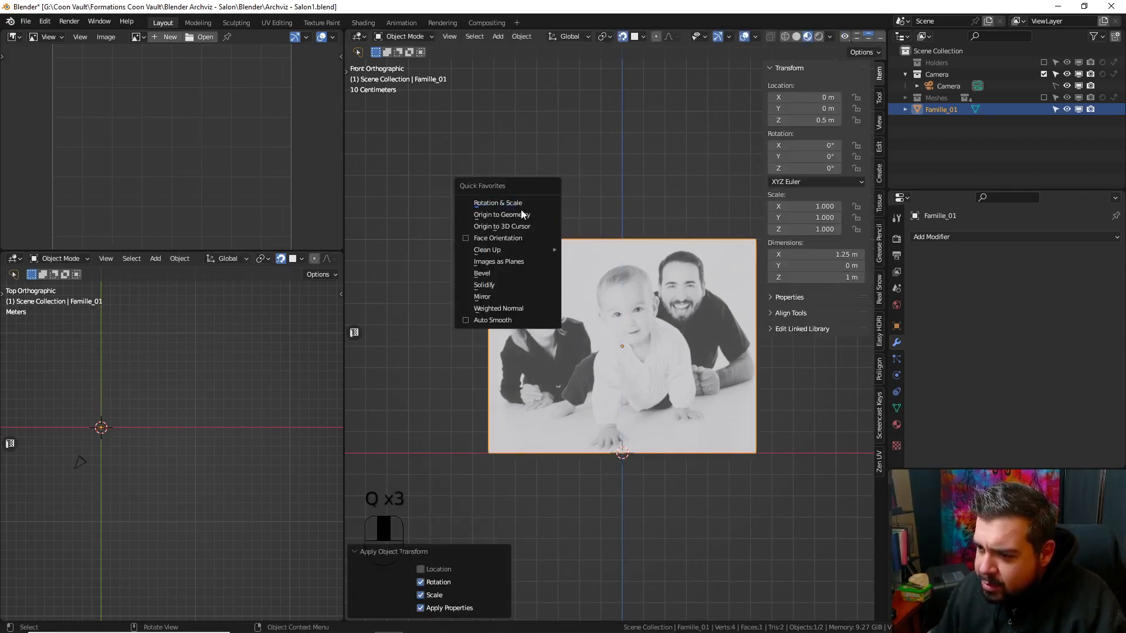
pyautogui.click(536, 220)
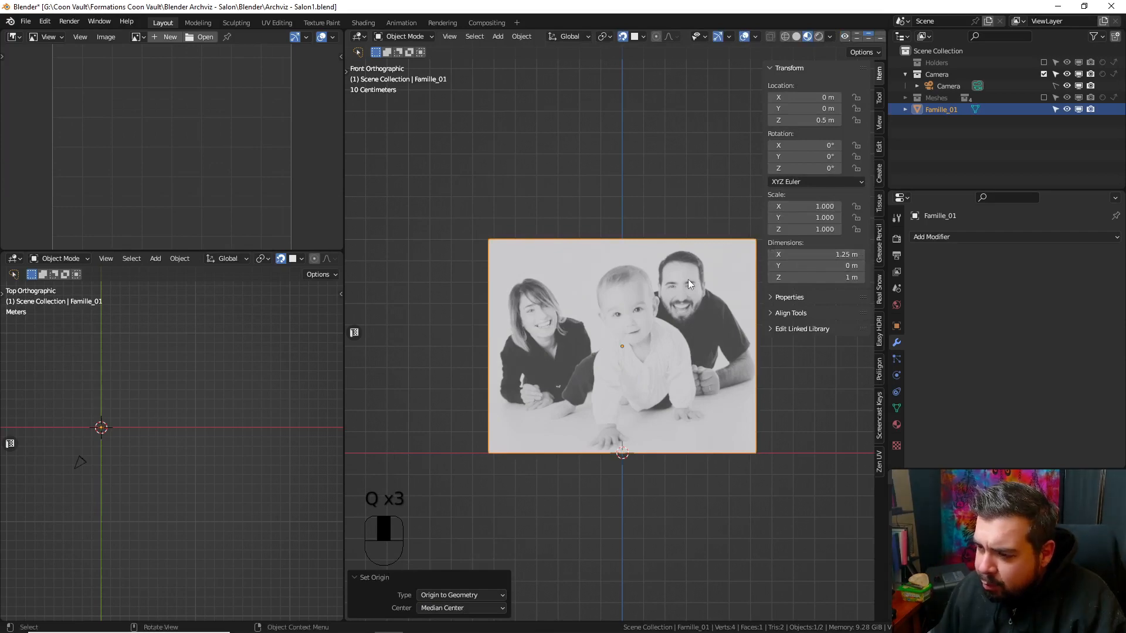
# - Try scaling the Famille_01 plane by 0.25 about its own centre, and undo the scaling
pyautogui.write('s.25')
pyautogui.press('Return')
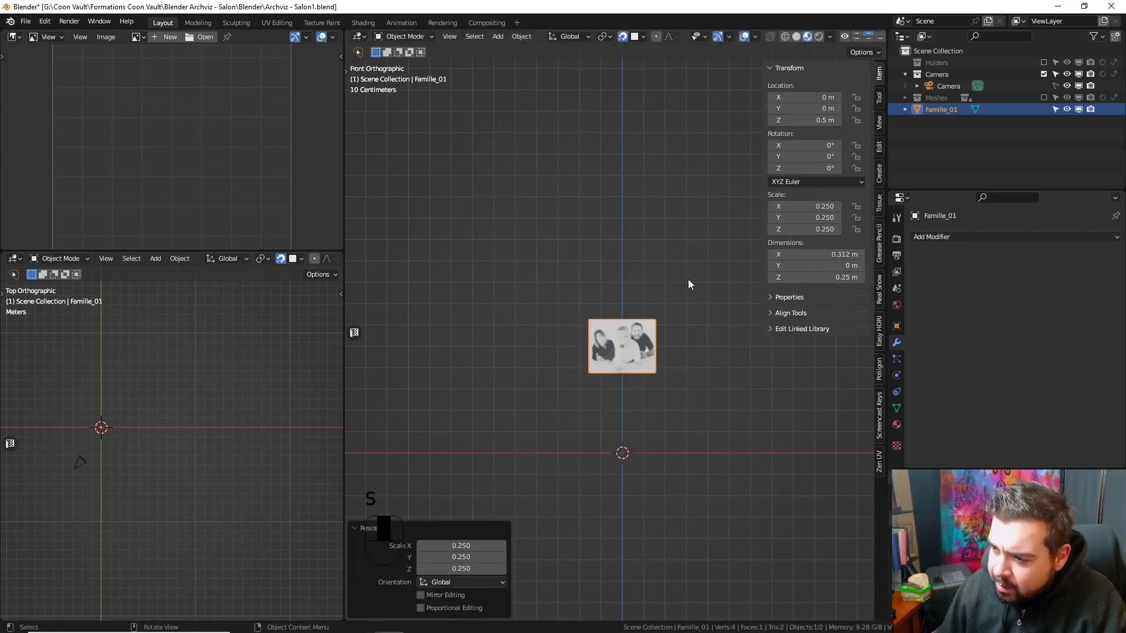
pyautogui.keyDown('shift'); pyautogui.moveTo(676, 389); pyautogui.dragTo(674, 328, button='middle'); pyautogui.keyUp('shift')
pyautogui.hotkey('ctrl', 'z')
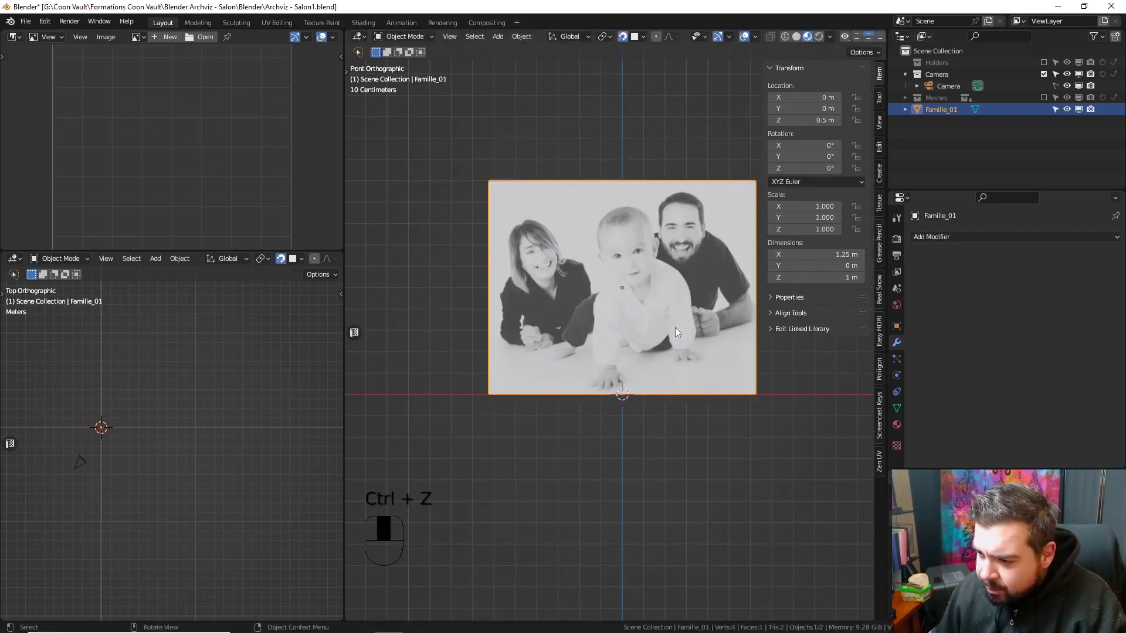
# - Set the Famille_01 plane's origin to the 3D cursor and scale the plane by 0.25 from there
pyautogui.press('q')
pyautogui.click(665, 338)
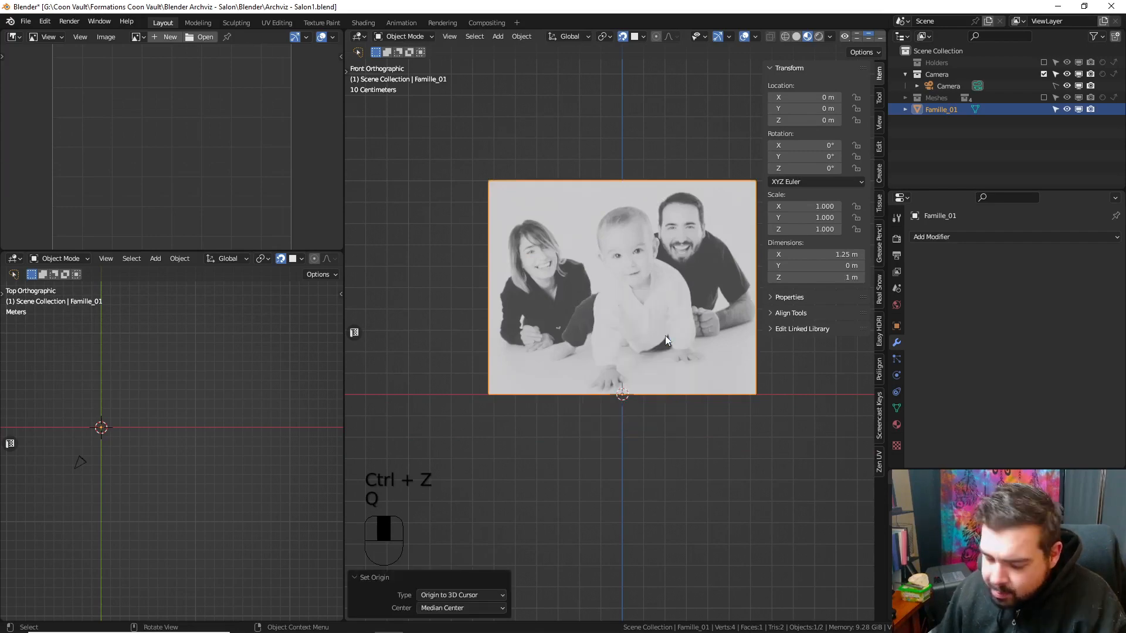
pyautogui.write('s.25')
pyautogui.press('Return')
pyautogui.press('KP_Decimal')
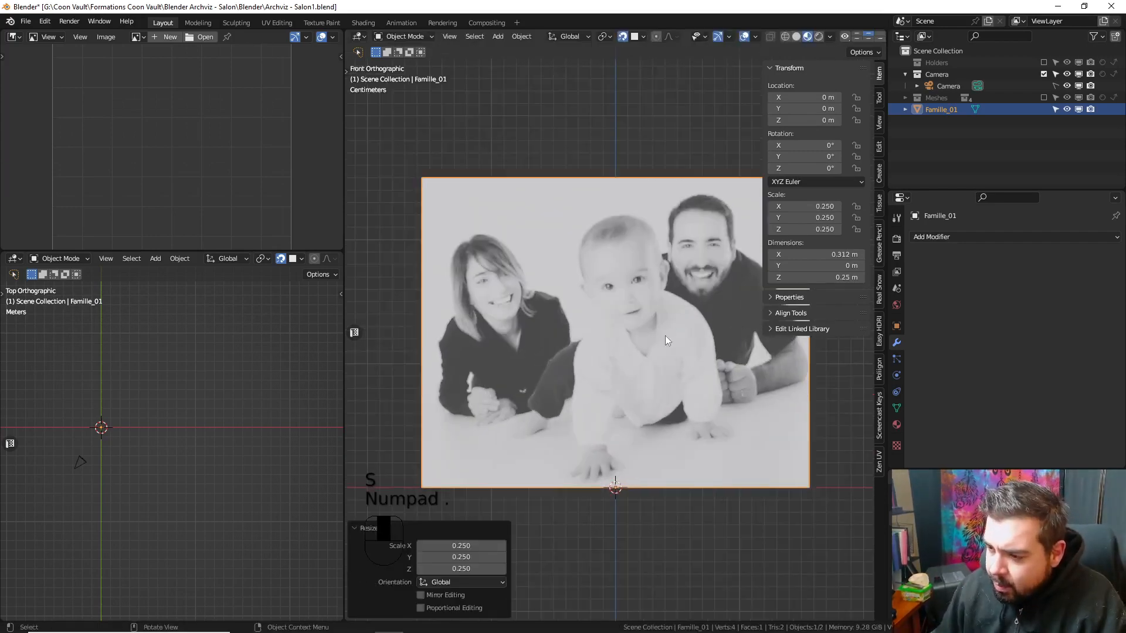
# - Extrude the top edge of the Famille_01 plane 0.02 m upward along Z in Edit Mode
pyautogui.press('Tab')
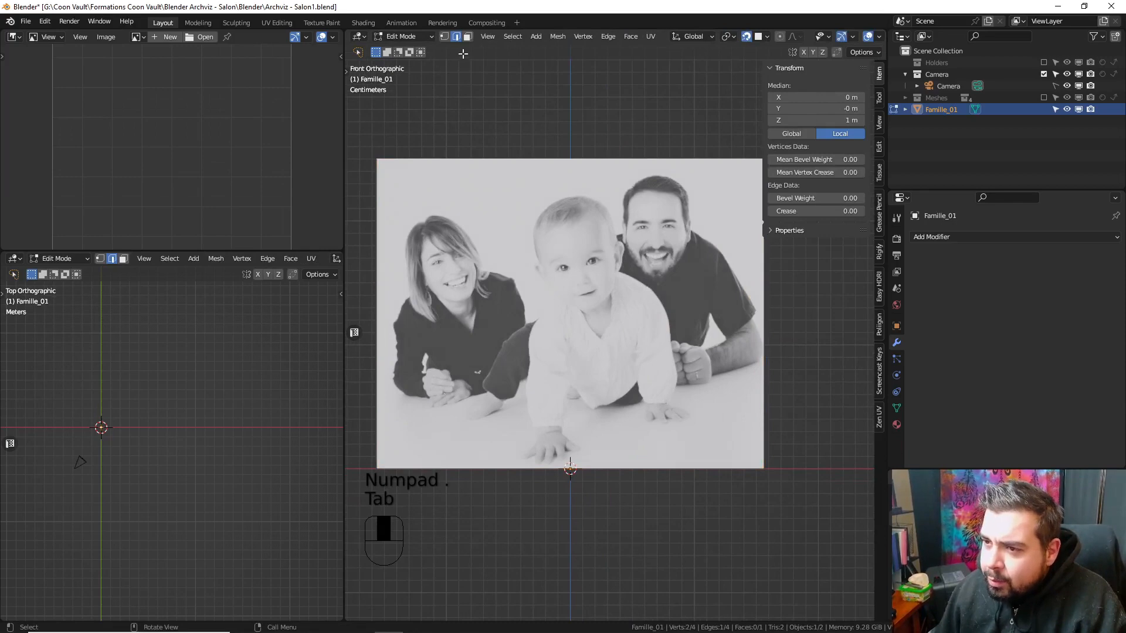
pyautogui.scroll(-2, 511, 162)
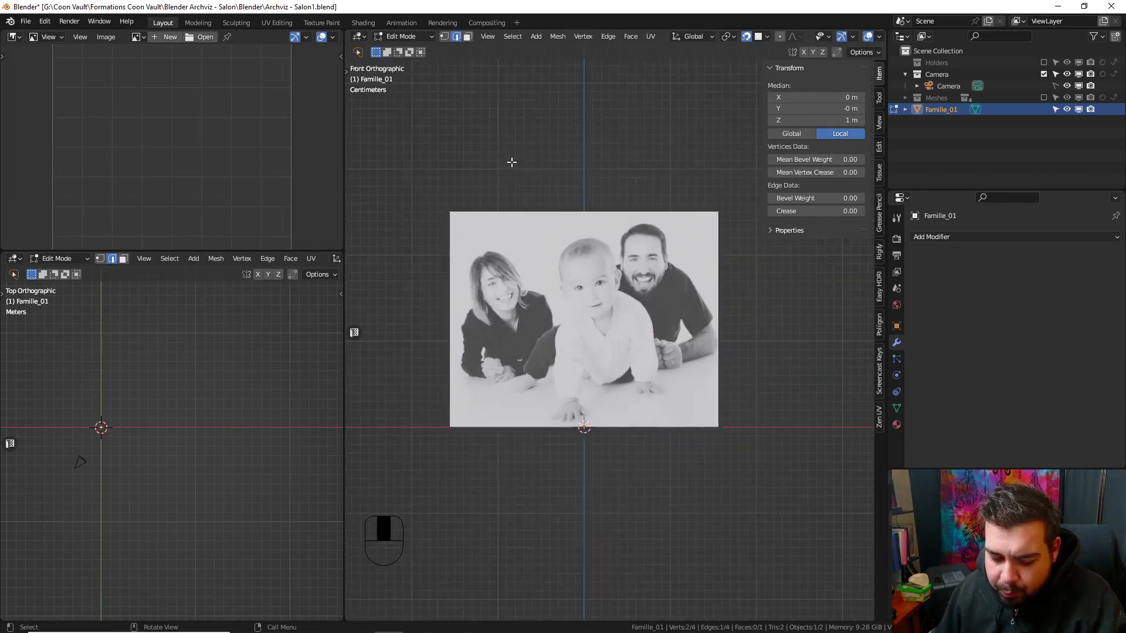
pyautogui.press('e')
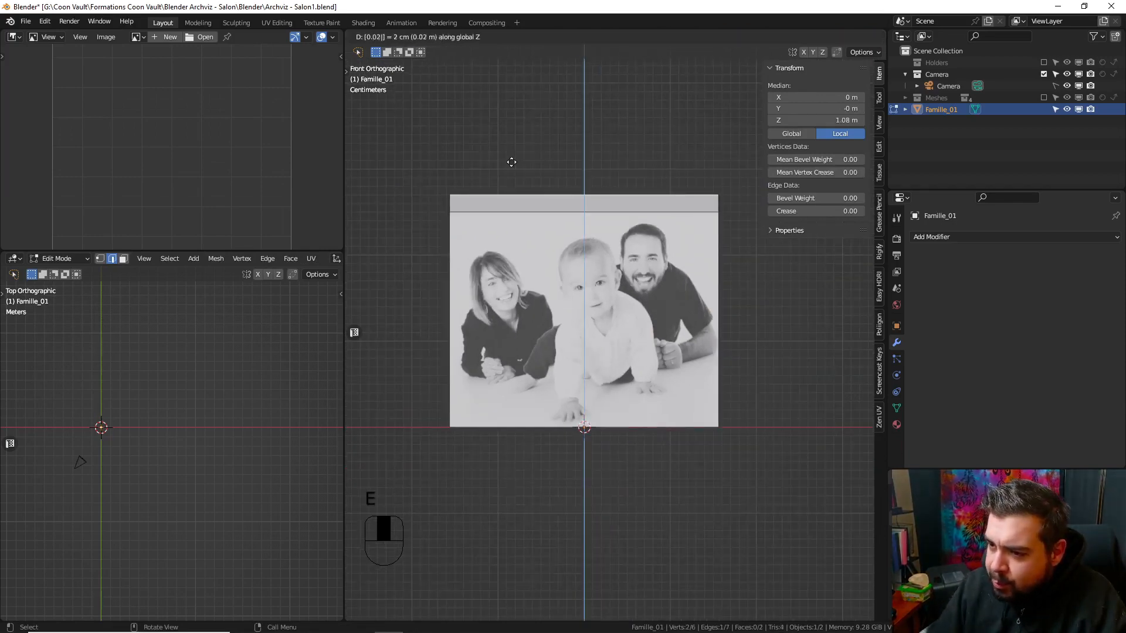
pyautogui.click(511, 163)
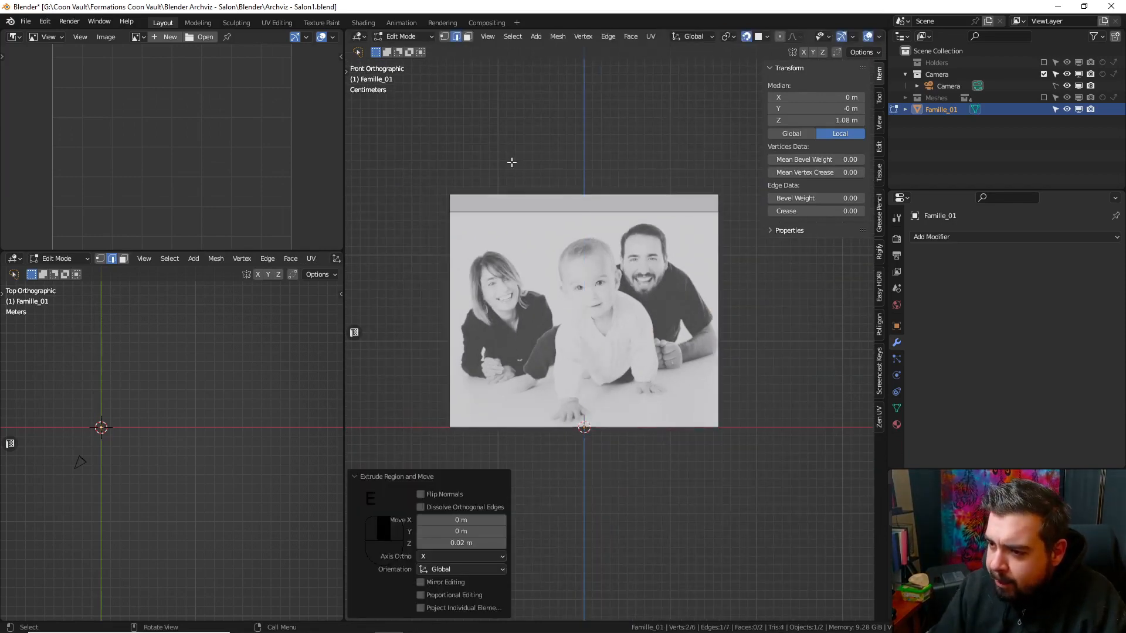
# - Extrude the bottom edge of the photo plane by -0.02 m along Z
pyautogui.click(527, 434)
pyautogui.press('r')
pyautogui.rightClick(545, 416)
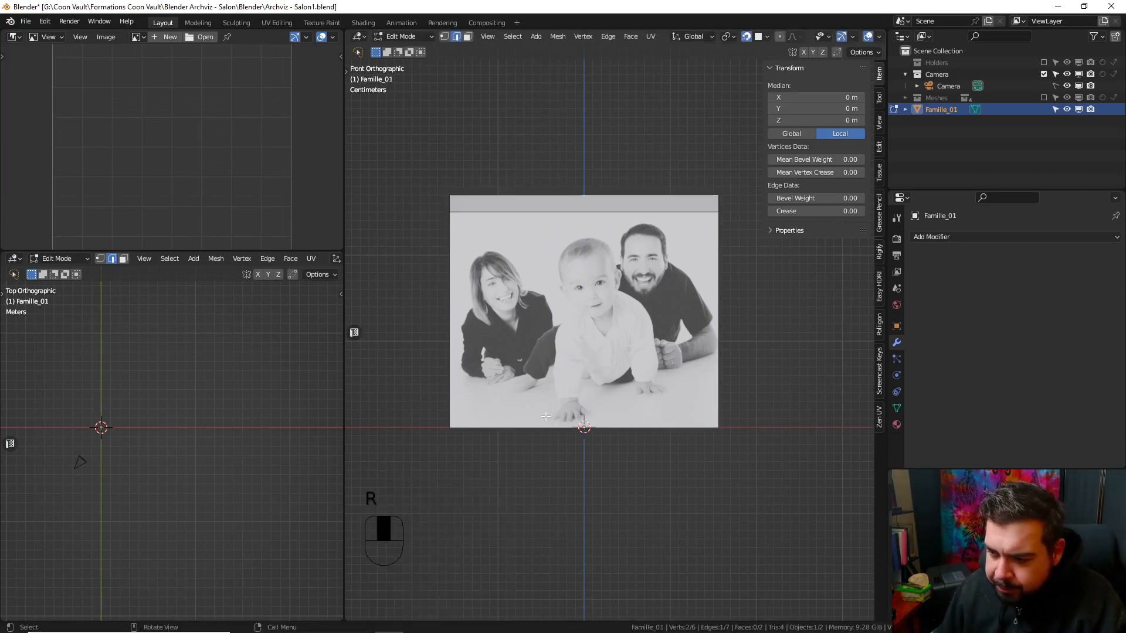
pyautogui.write('ez0.02-')
pyautogui.press('Return')
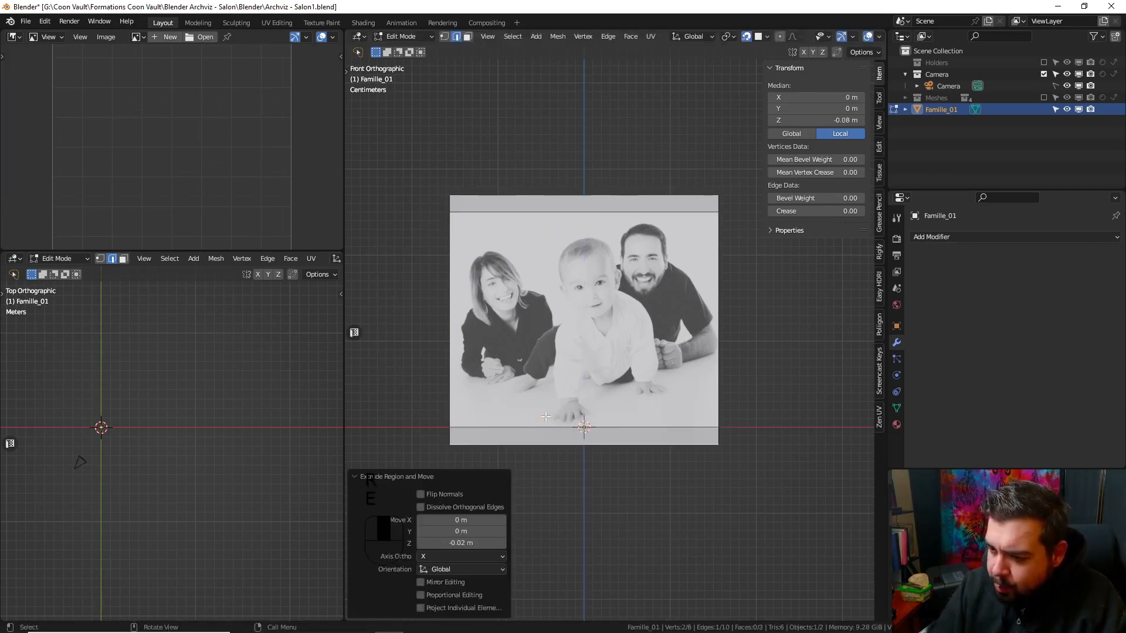
# - Select the three edges along the photo plane's right side and extrude them 0.02 m along X
pyautogui.click(733, 331)
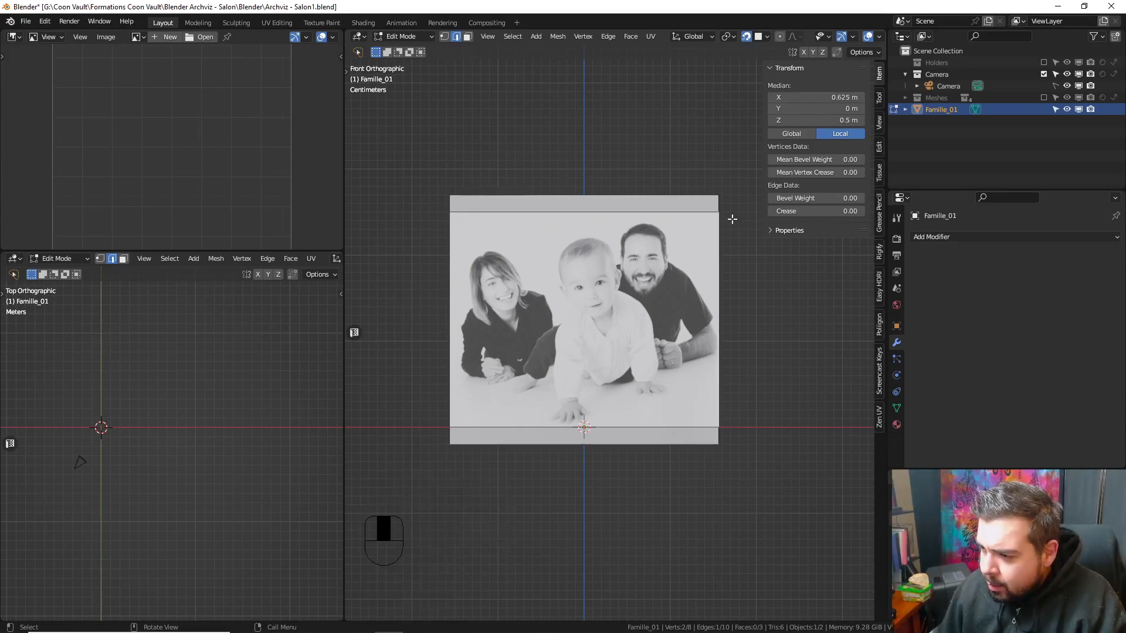
pyautogui.keyDown('shift'); pyautogui.click(719, 204); pyautogui.keyUp('shift')
pyautogui.keyDown('shift'); pyautogui.click(719, 437); pyautogui.keyUp('shift')
pyautogui.write('e')
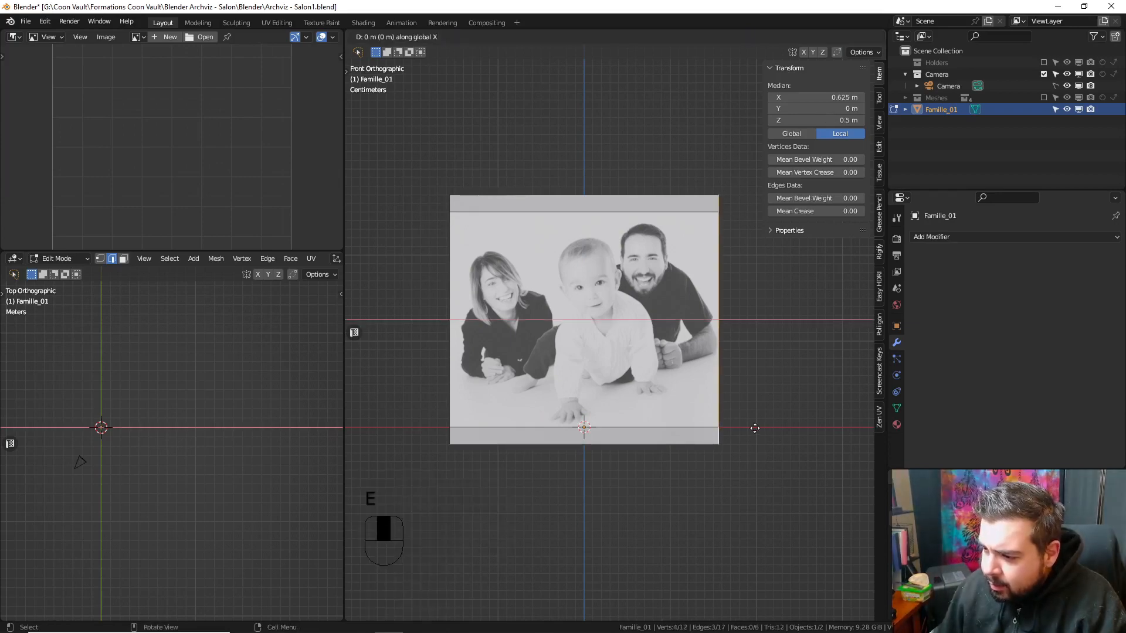
pyautogui.write('0.02')
pyautogui.press('Return')
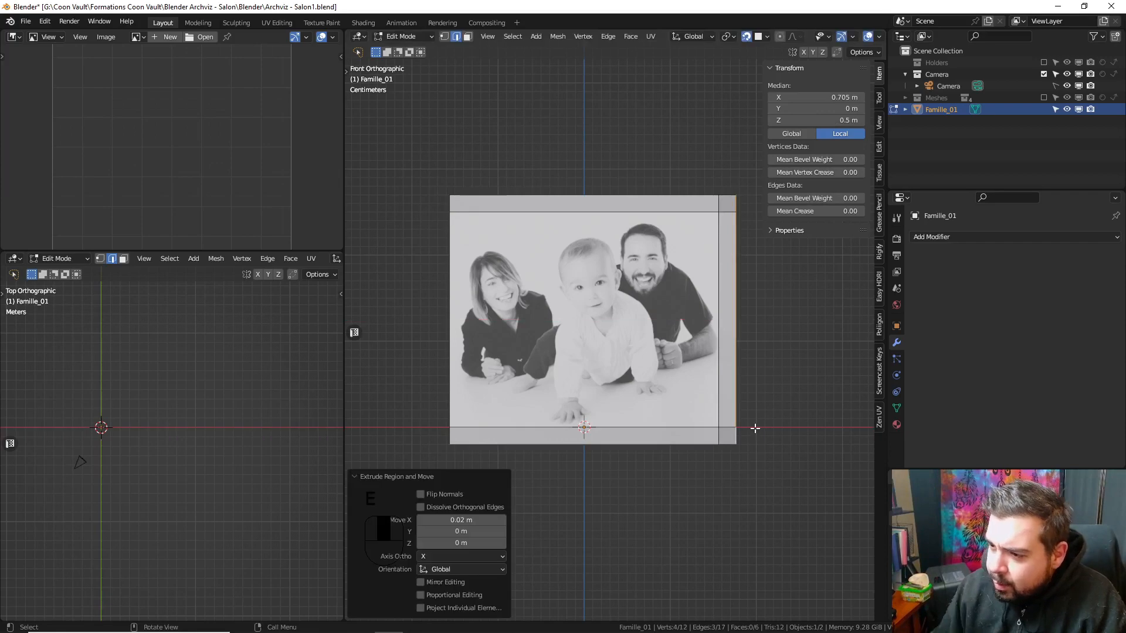
# - Select the three edges along the photo plane's left side and extrude them -0.02 m along X
pyautogui.click(451, 209)
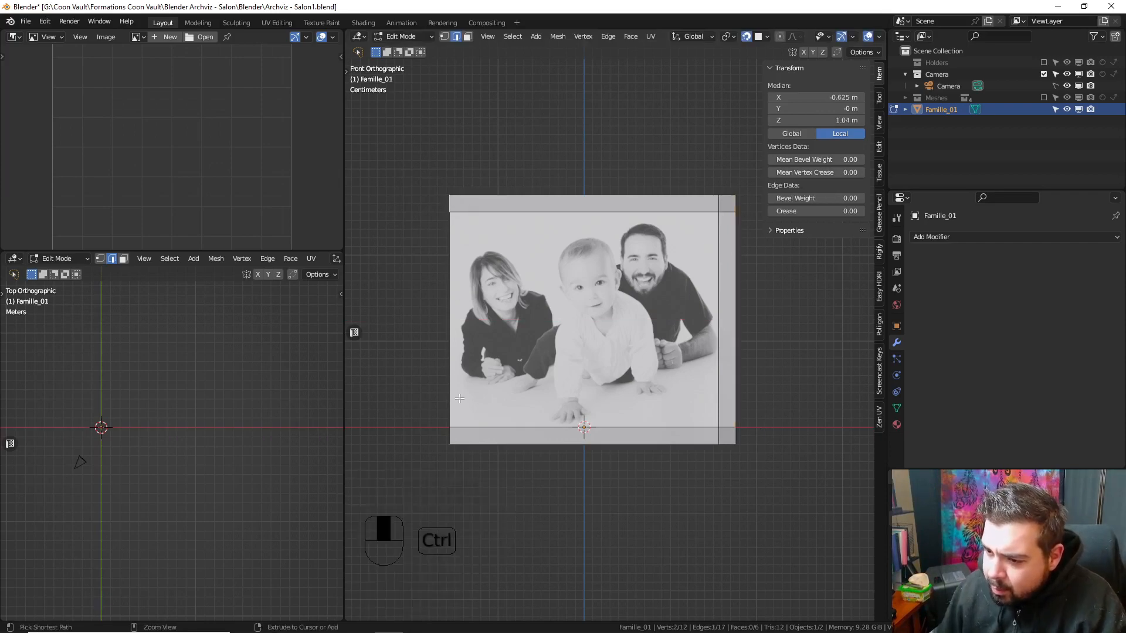
pyautogui.keyDown('ctrl'); pyautogui.click(448, 431); pyautogui.keyUp('ctrl')
pyautogui.write('e-0.02')
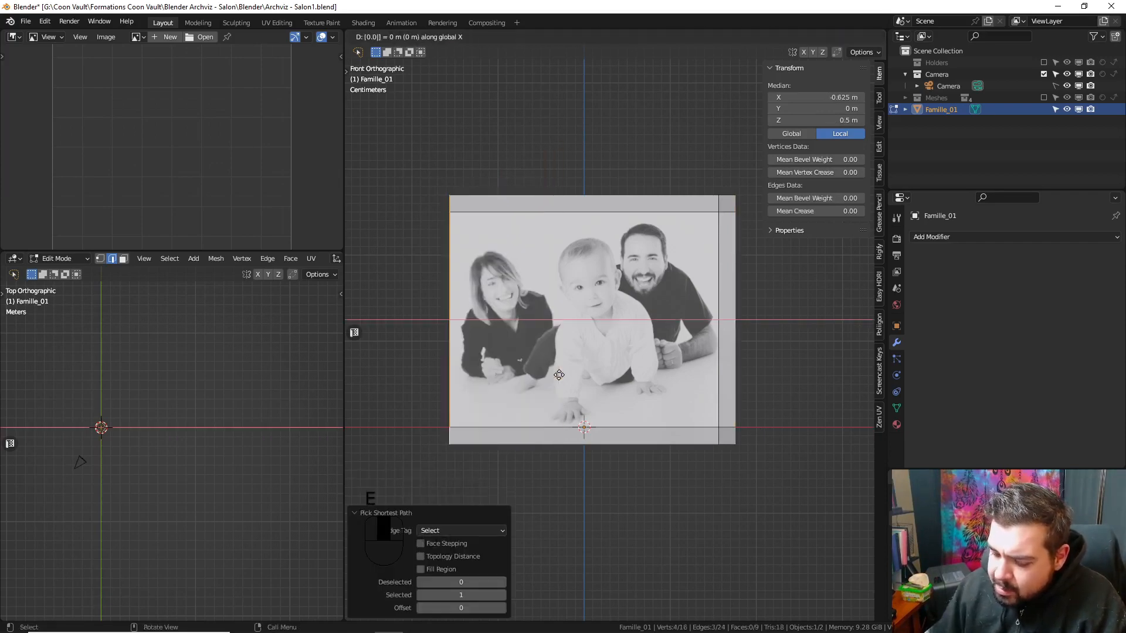
pyautogui.press('Return')
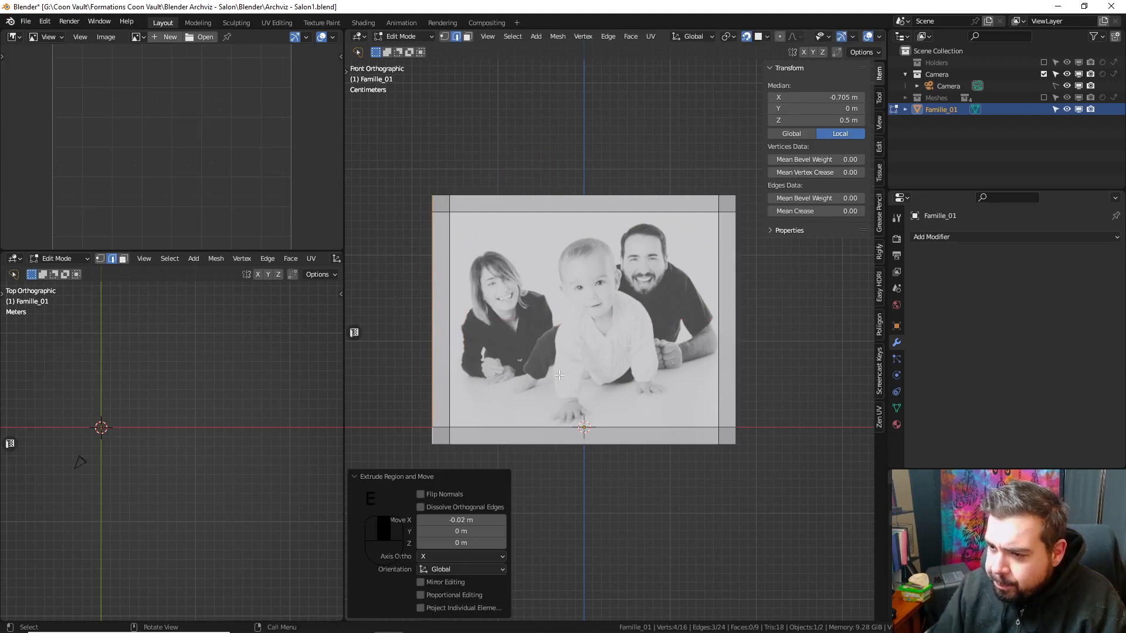
# - Connect the inner and outer corner vertices diagonally at the two upper corners of the photo border
pyautogui.click(444, 36)
pyautogui.keyDown('shift'); pyautogui.click(441, 177); pyautogui.keyUp('shift')
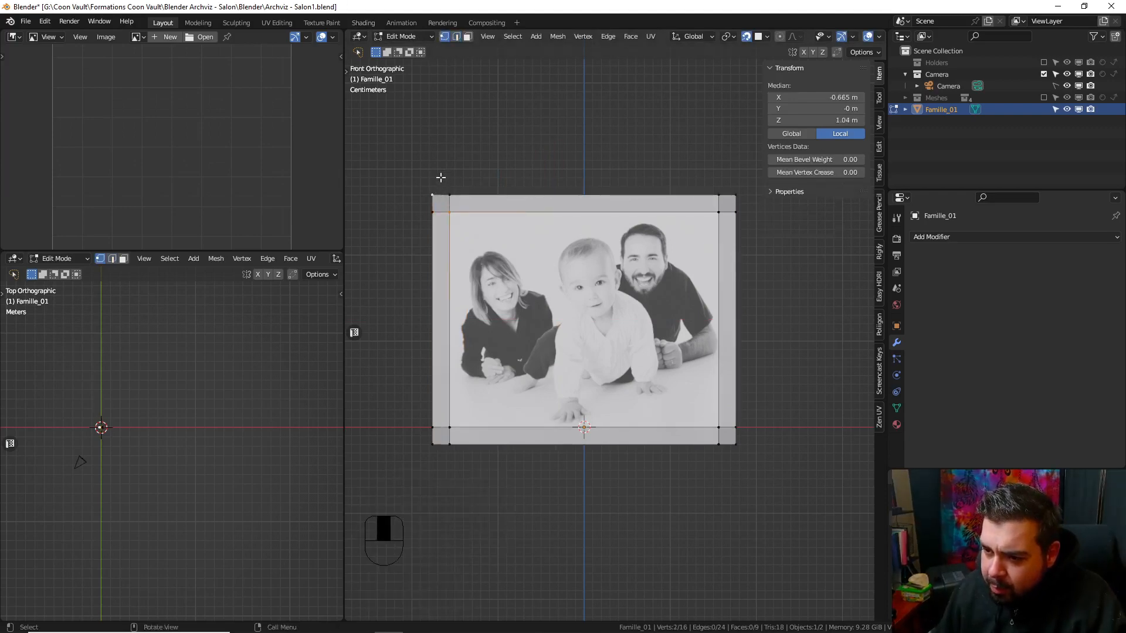
pyautogui.press('j')
pyautogui.click(718, 213)
pyautogui.keyDown('shift'); pyautogui.click(736, 195); pyautogui.keyUp('shift')
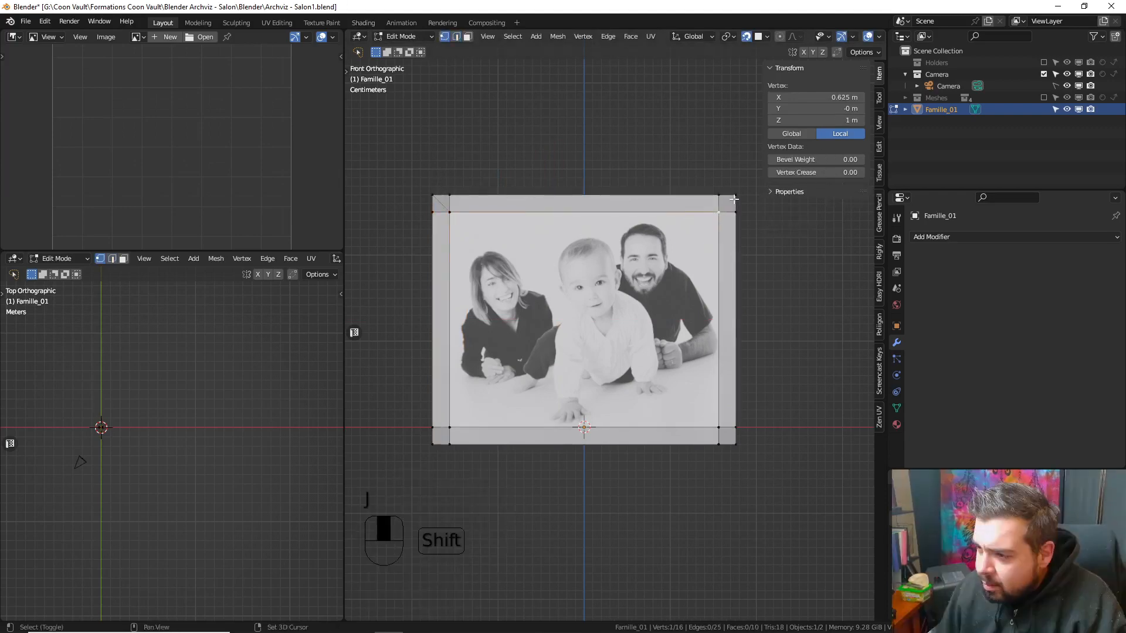
# - Connect the inner and outer corner vertices diagonally at the two lower corners of the photo border
pyautogui.click(718, 428)
pyautogui.keyDown('shift'); pyautogui.click(736, 444); pyautogui.keyUp('shift')
pyautogui.press('j')
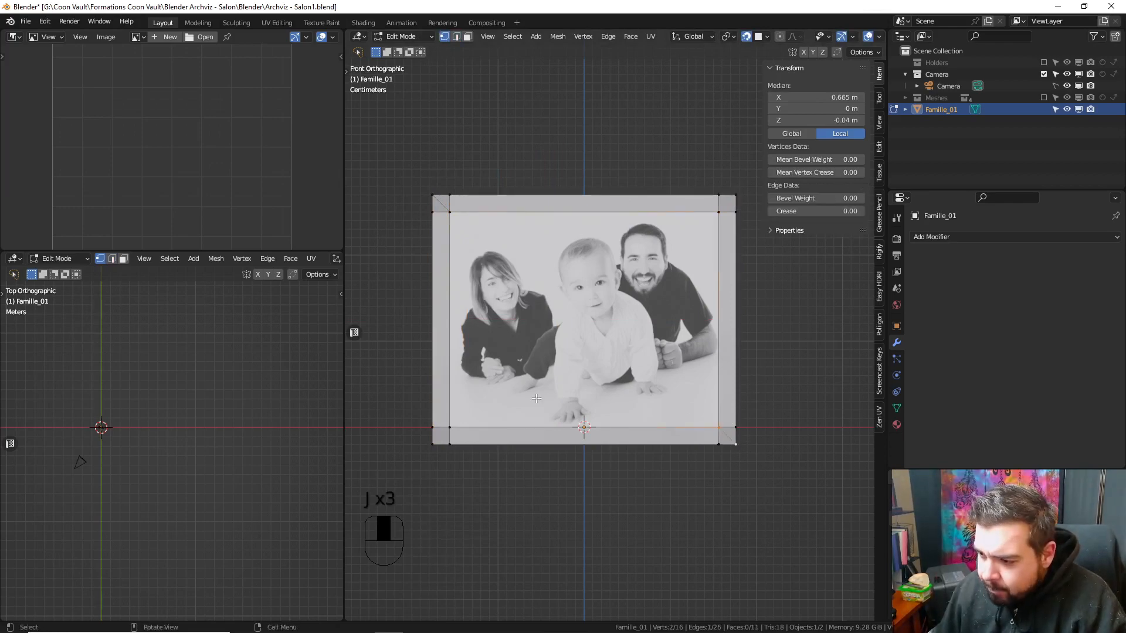
pyautogui.click(452, 428)
pyautogui.keyDown('shift'); pyautogui.click(469, 428); pyautogui.keyUp('shift')
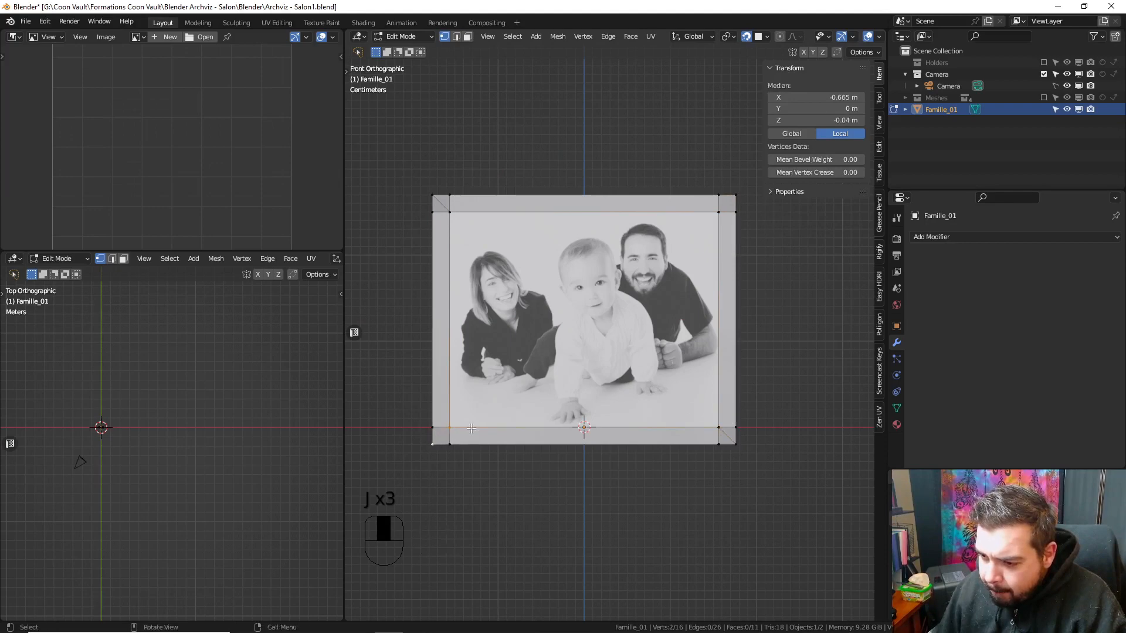
pyautogui.press('j')
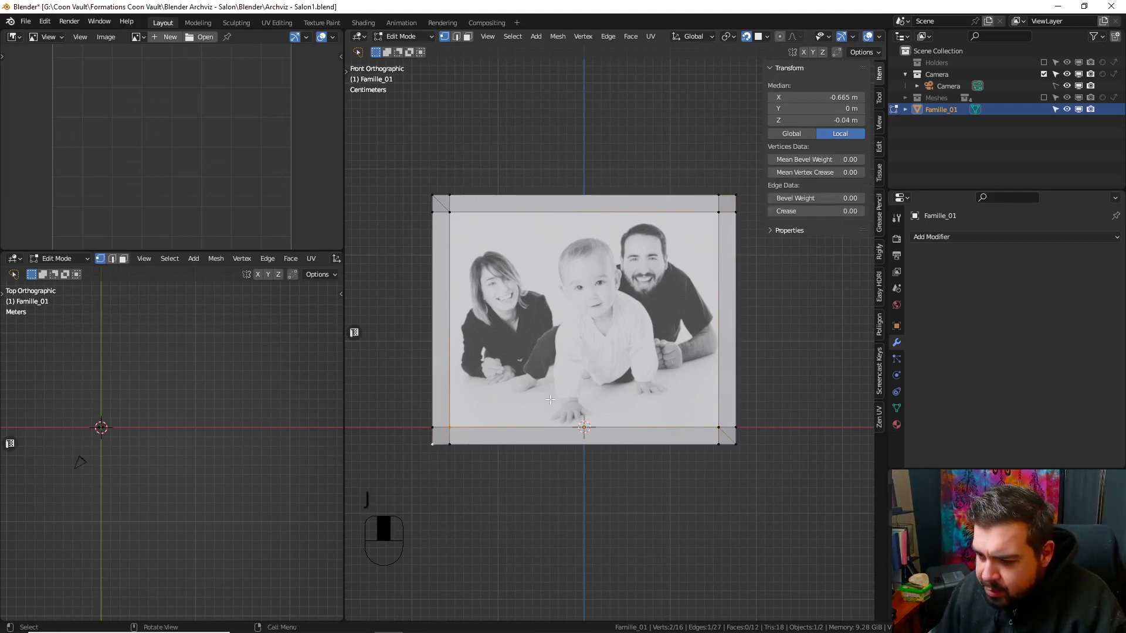
# - Try to dissolve the short straight edges at the border's corners, and undo the dissolve
pyautogui.click(457, 36)
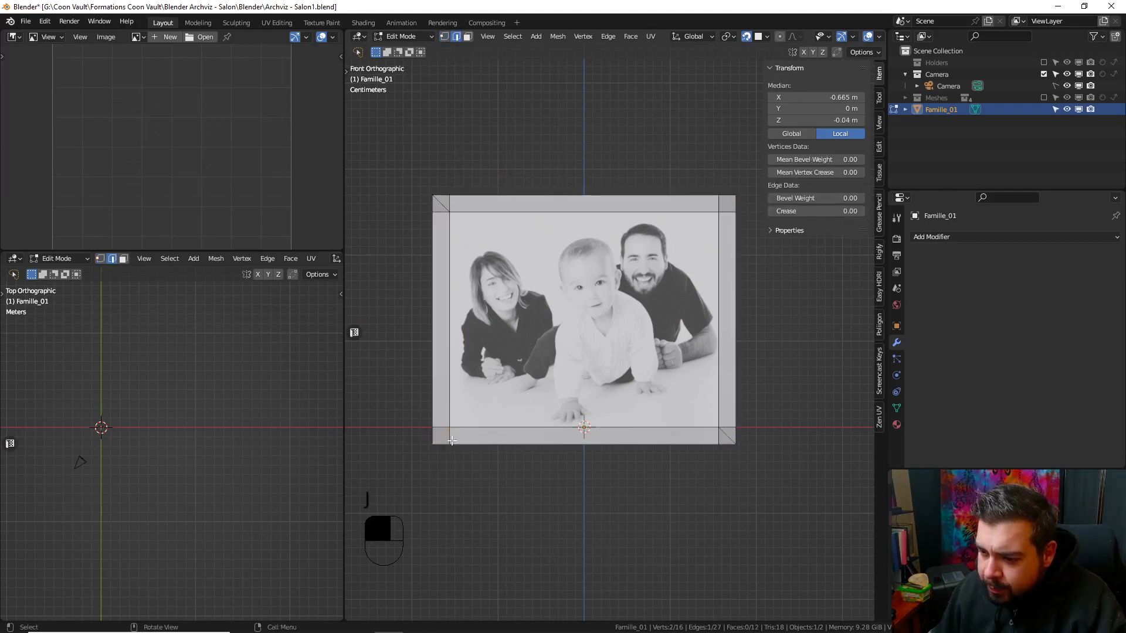
pyautogui.keyDown('shift'); pyautogui.click(441, 426); pyautogui.keyUp('shift')
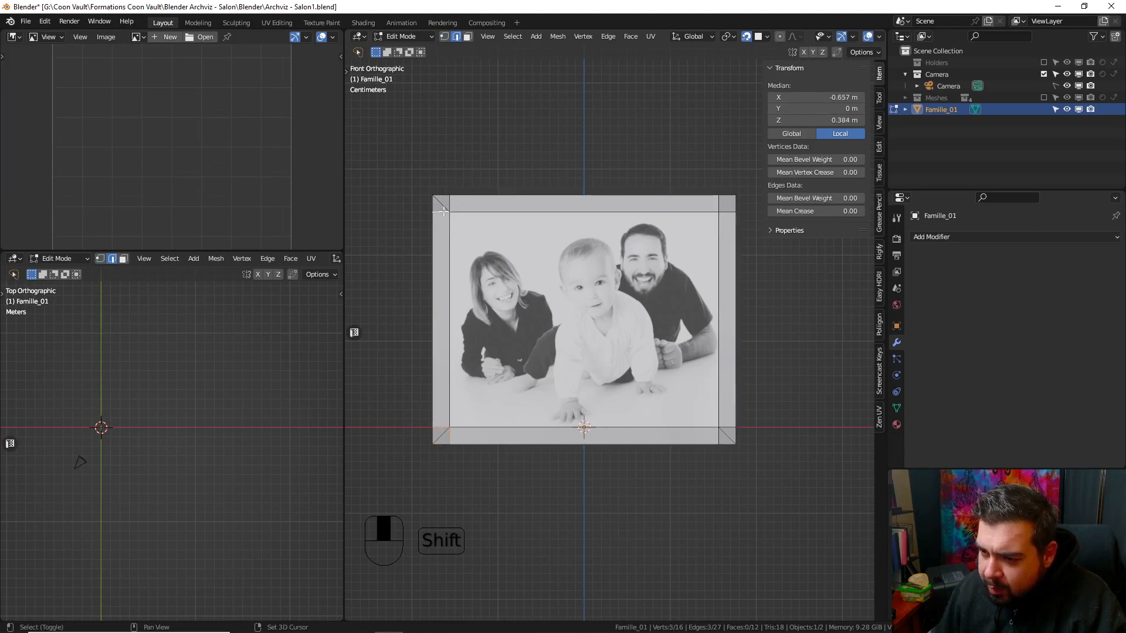
pyautogui.keyDown('shift'); pyautogui.click(733, 216); pyautogui.keyUp('shift')
pyautogui.press('x')
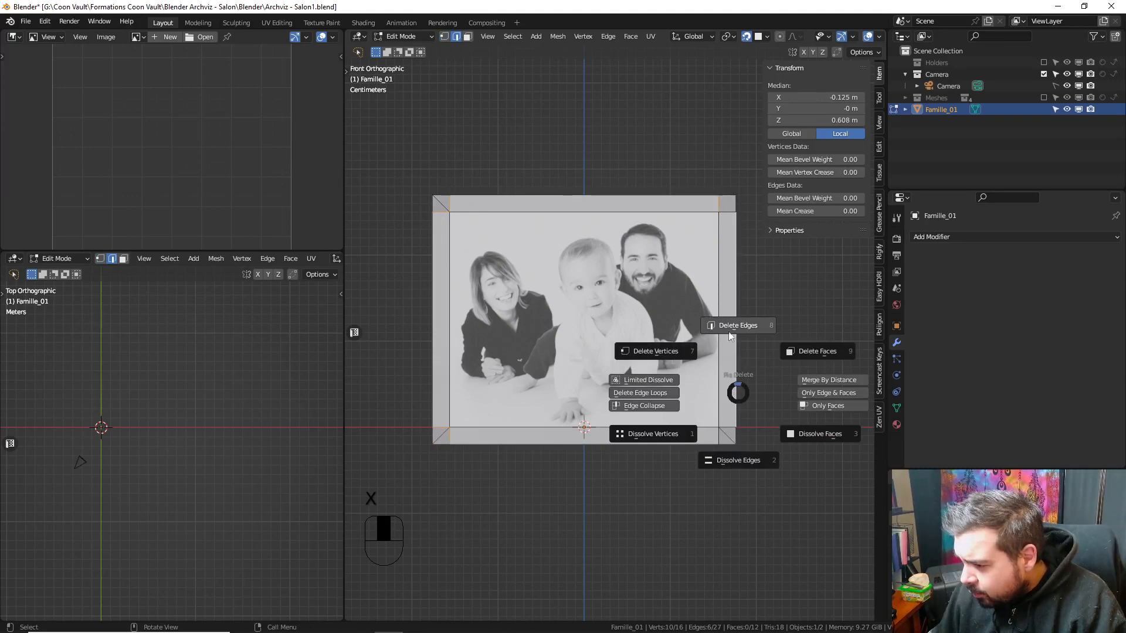
pyautogui.click(745, 452)
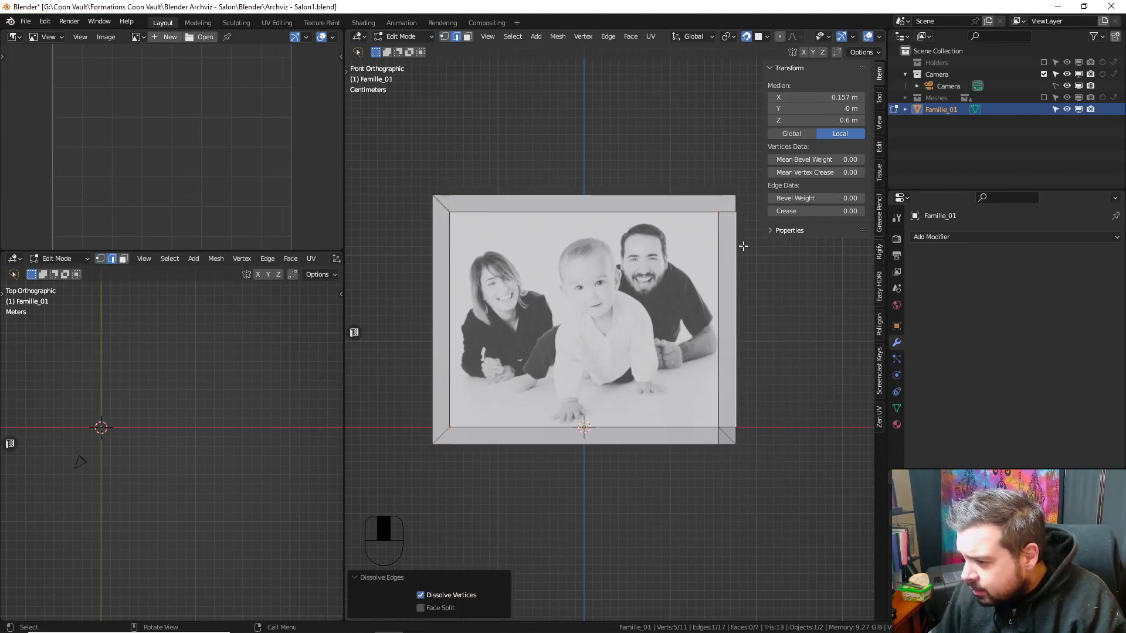
pyautogui.hotkey('ctrl', 'z')
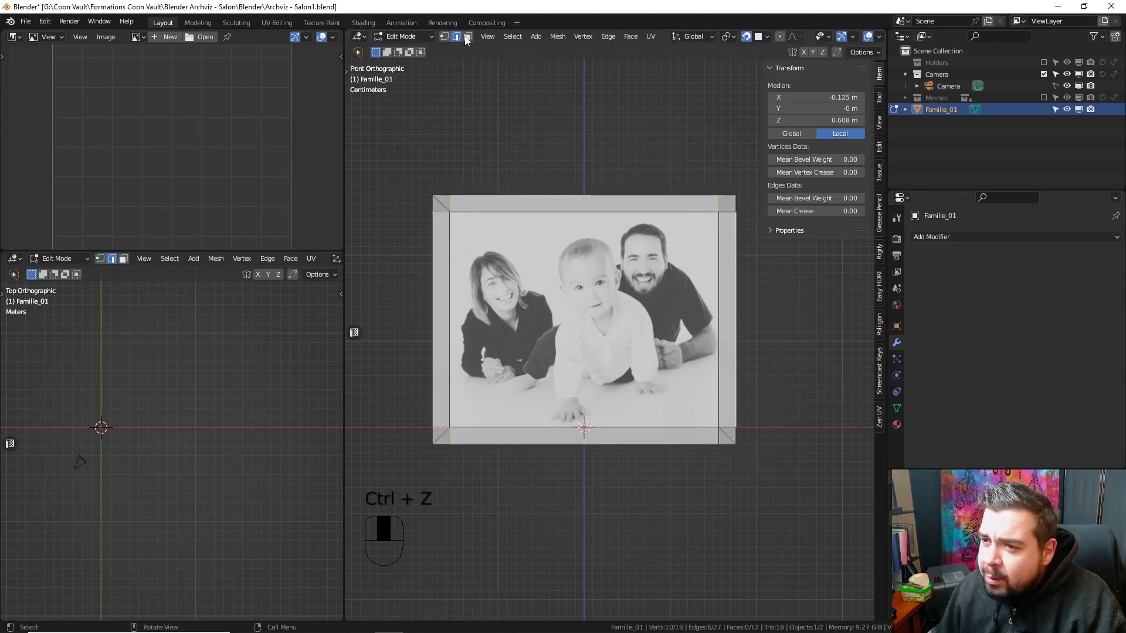
# - Connect the inner and outer vertices of the border's upper-right corner with a diagonal edge
pyautogui.click(444, 36)
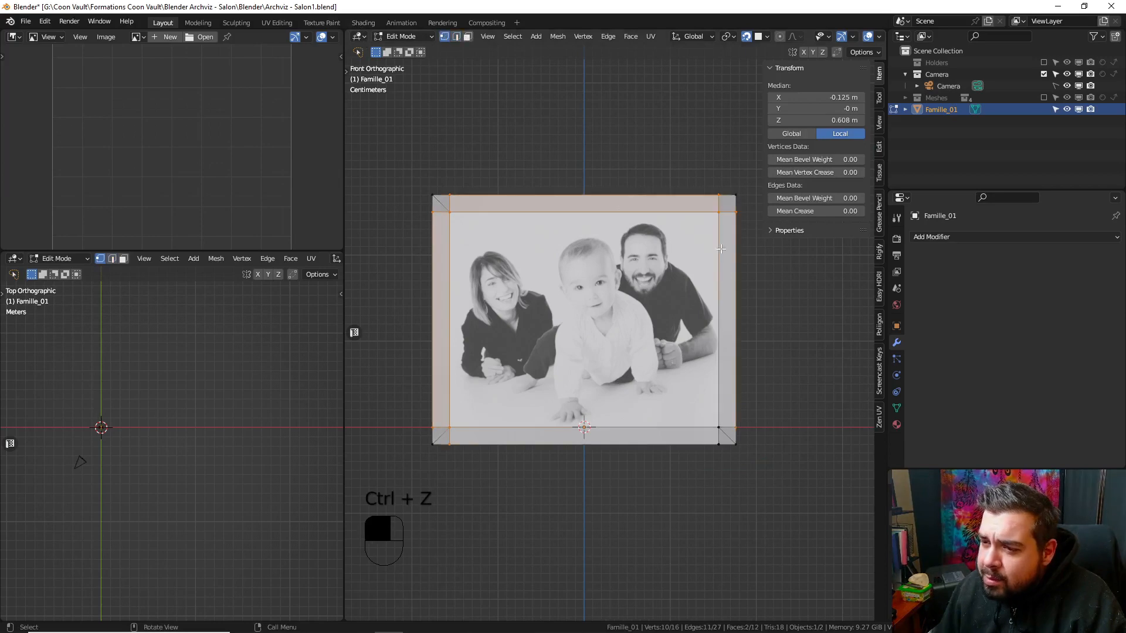
pyautogui.click(718, 211)
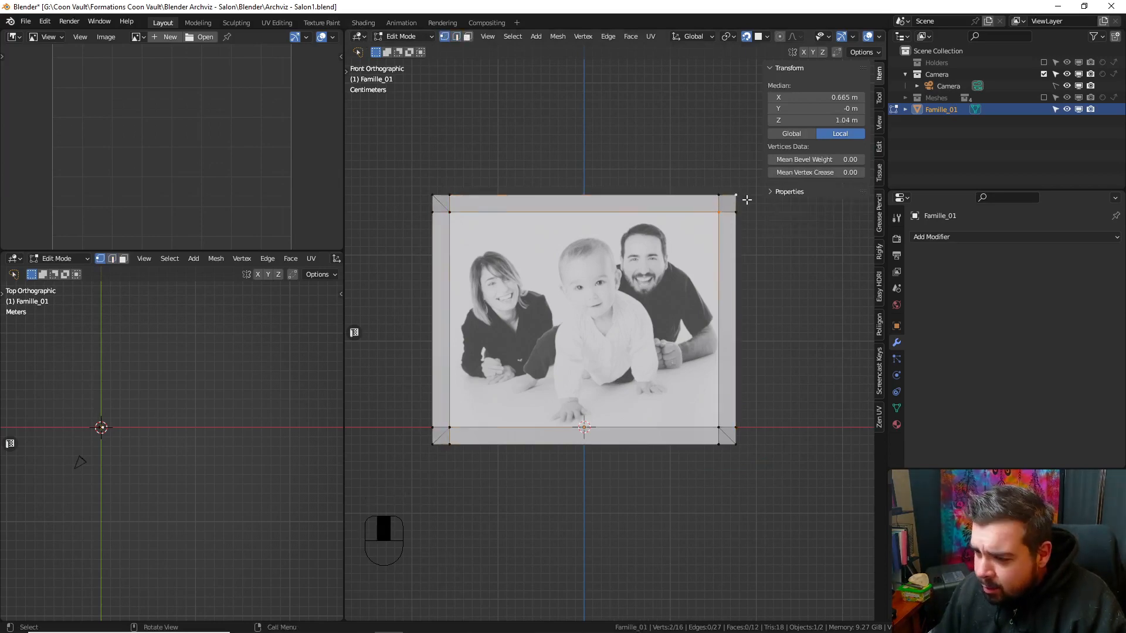
pyautogui.keyDown('shift'); pyautogui.click(737, 195); pyautogui.keyUp('shift')
pyautogui.press('j')
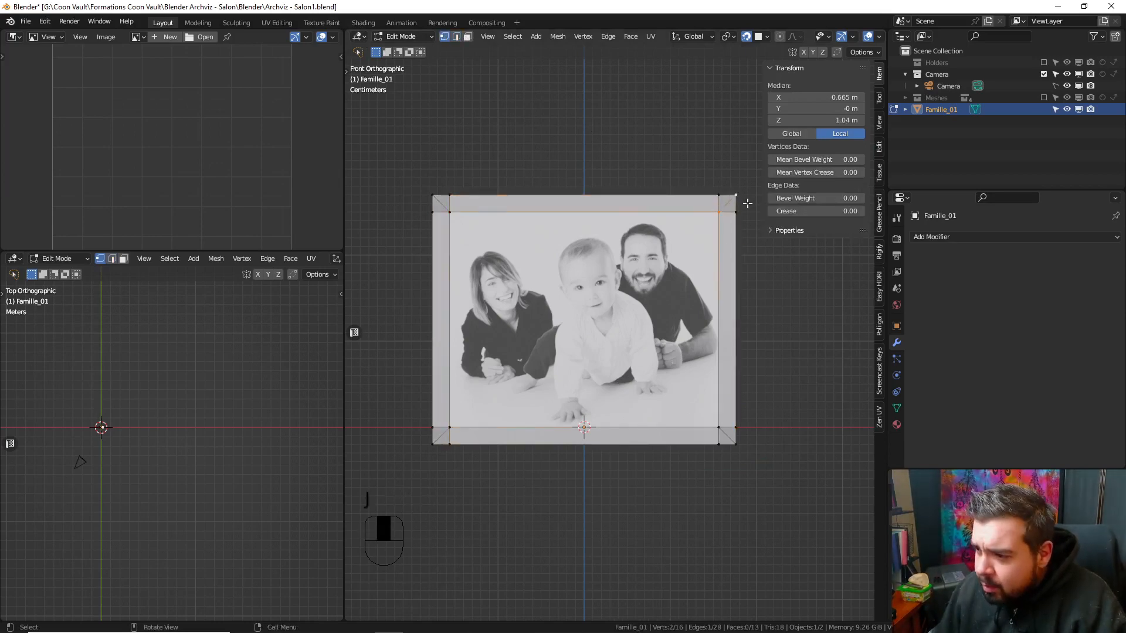
# - Select the short horizontal and vertical edges at all four border corners and dissolve them, leaving only the diagonal mitre edges
pyautogui.click(456, 37)
pyautogui.click(447, 203)
pyautogui.keyDown('shift'); pyautogui.click(441, 212); pyautogui.keyUp('shift')
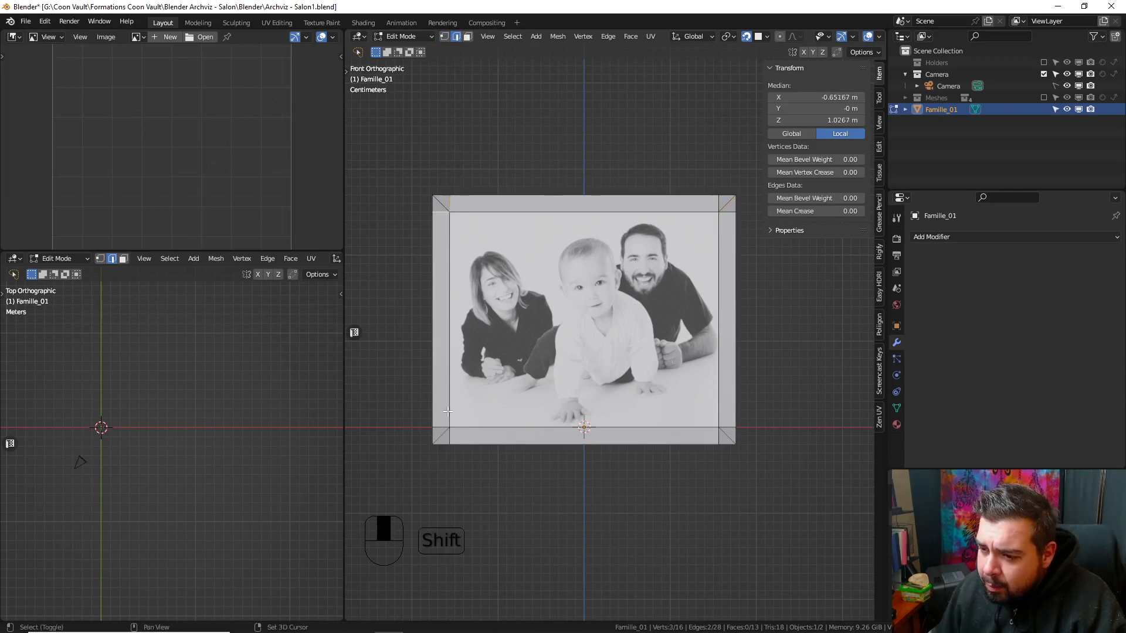
pyautogui.keyDown('shift'); pyautogui.click(437, 427); pyautogui.keyUp('shift')
pyautogui.keyDown('shift'); pyautogui.click(449, 436); pyautogui.keyUp('shift')
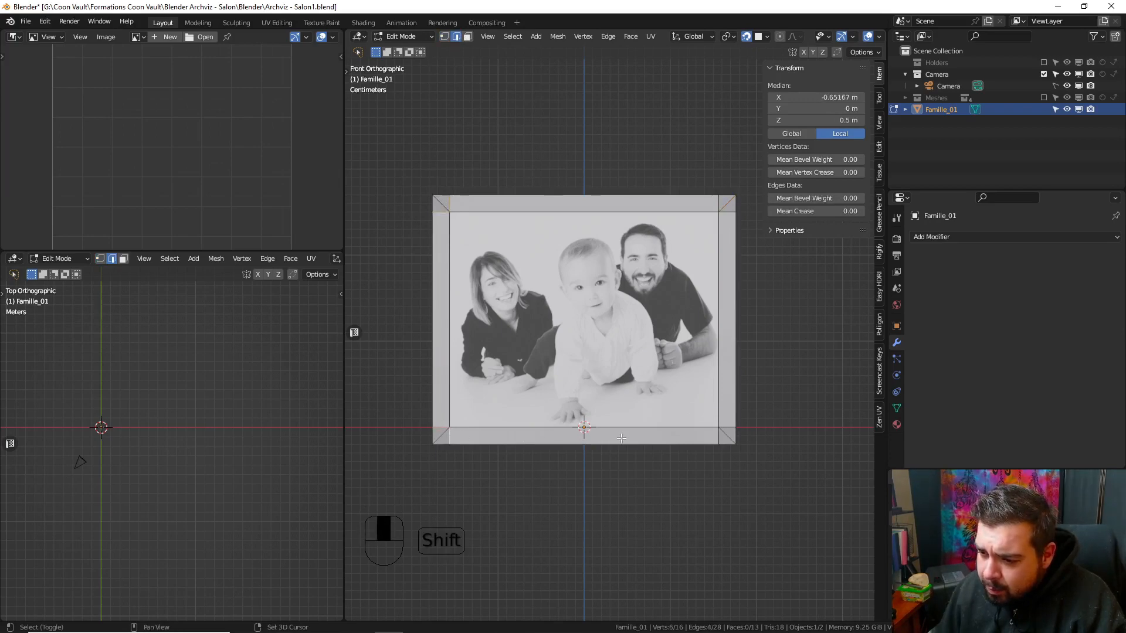
pyautogui.keyDown('shift'); pyautogui.click(719, 438); pyautogui.keyUp('shift')
pyautogui.keyDown('shift'); pyautogui.click(731, 426); pyautogui.keyUp('shift')
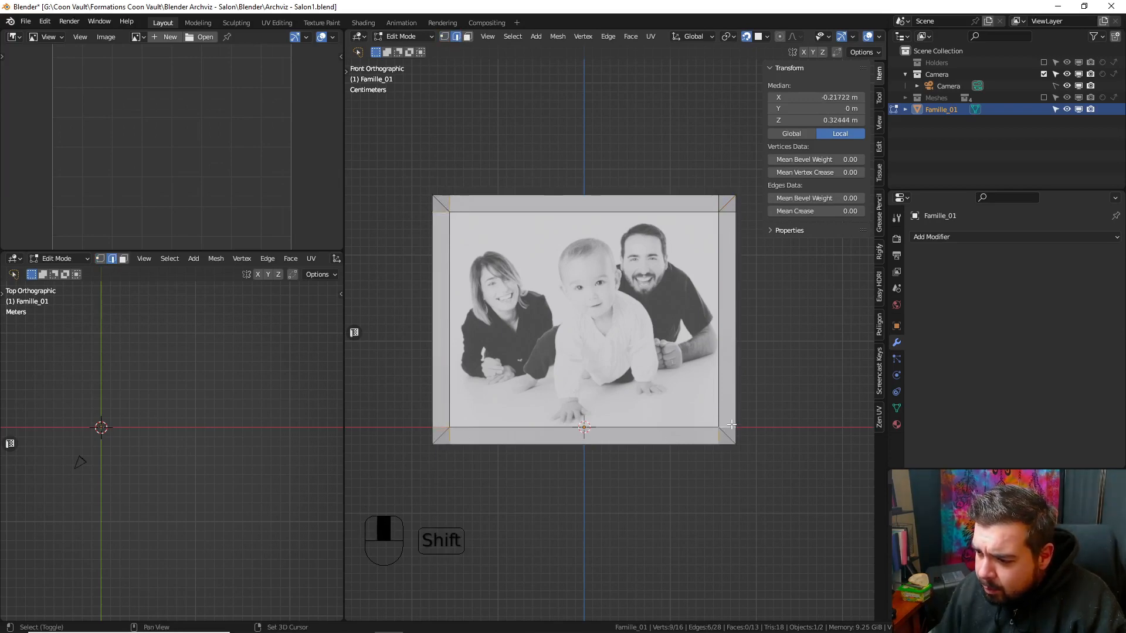
pyautogui.keyDown('shift'); pyautogui.click(731, 211); pyautogui.keyUp('shift')
pyautogui.keyDown('shift'); pyautogui.click(720, 202); pyautogui.keyUp('shift')
pyautogui.press('x')
pyautogui.click(720, 265)
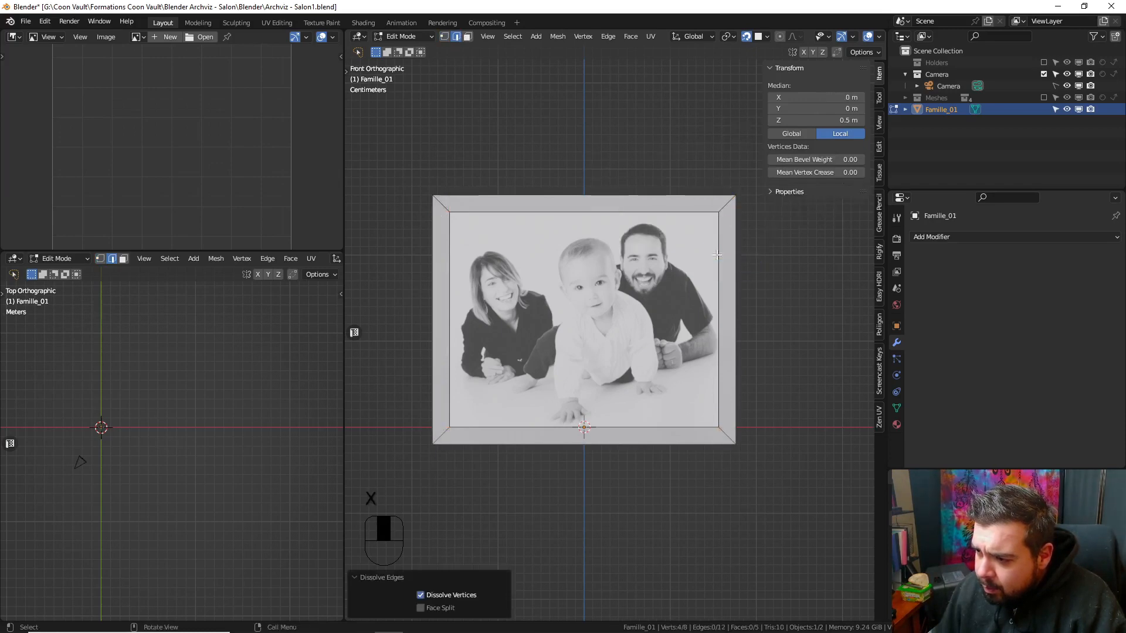
# - Separate the top and bottom border faces by selection and join them back into Famille_01 in Object Mode
pyautogui.click(467, 37)
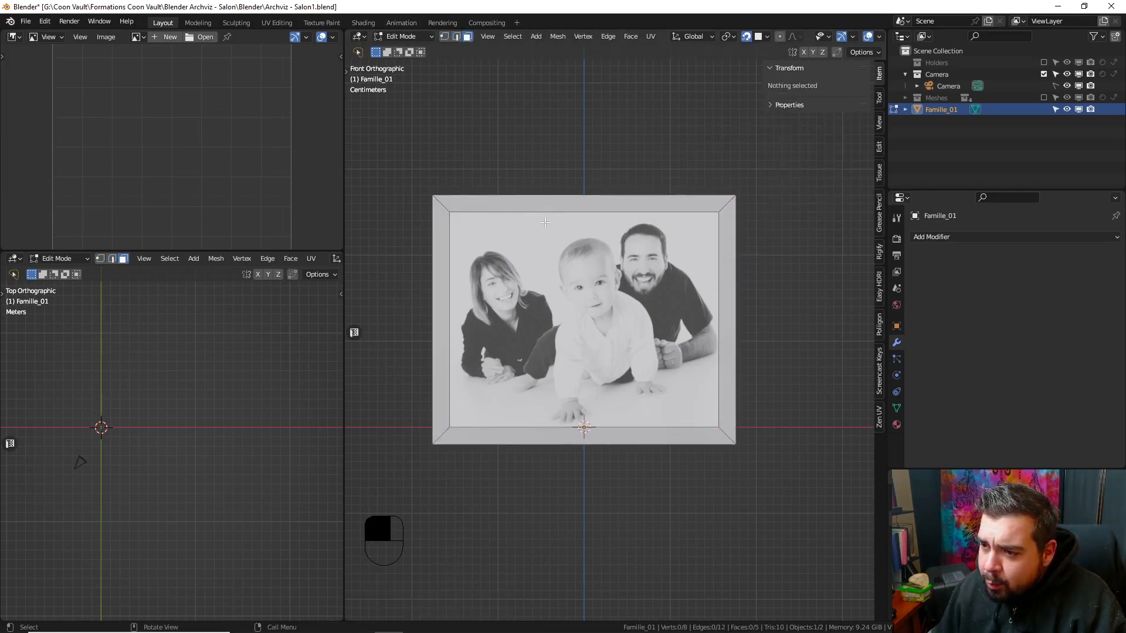
pyautogui.click(558, 219)
pyautogui.keyDown('shift'); pyautogui.click(575, 436); pyautogui.keyUp('shift')
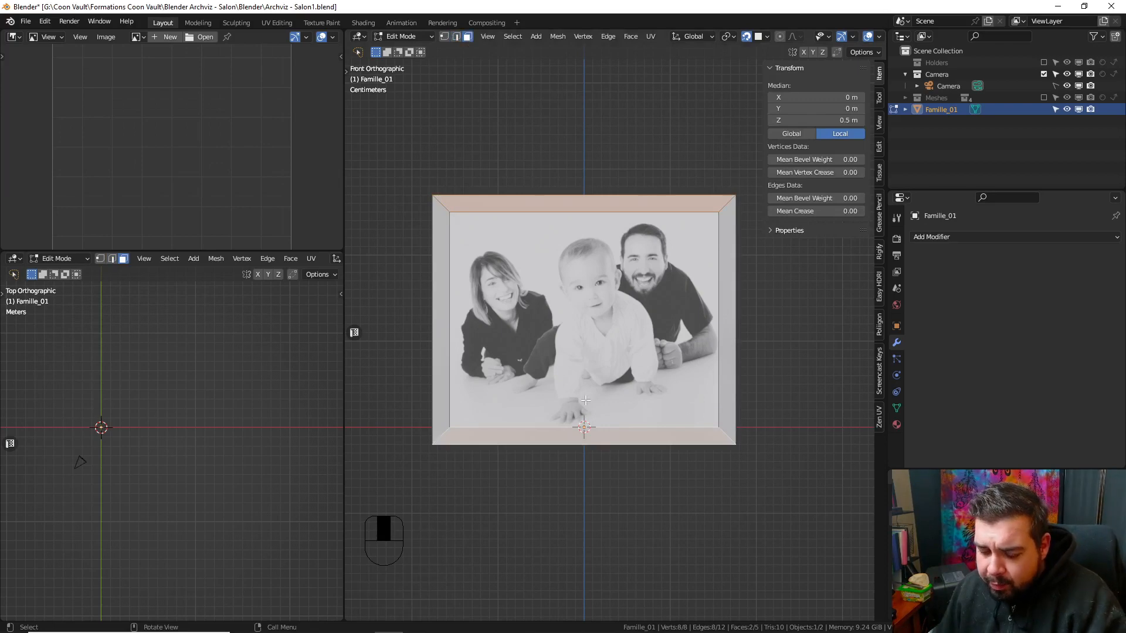
pyautogui.press('p')
pyautogui.click(585, 400)
pyautogui.press('Tab')
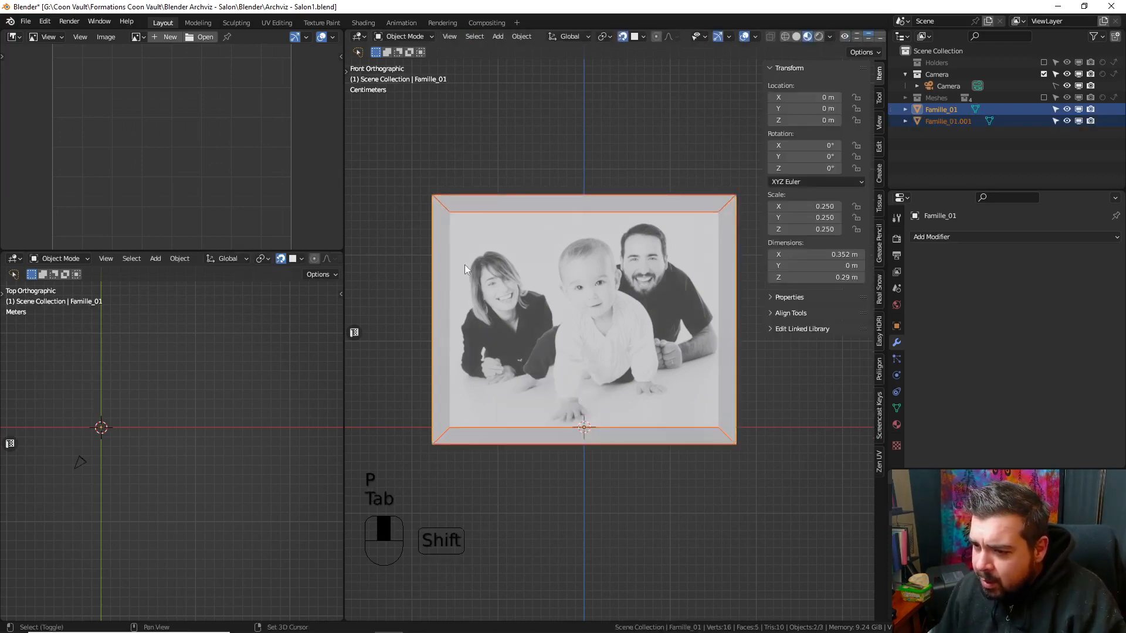
pyautogui.hotkey('ctrl', 'j')
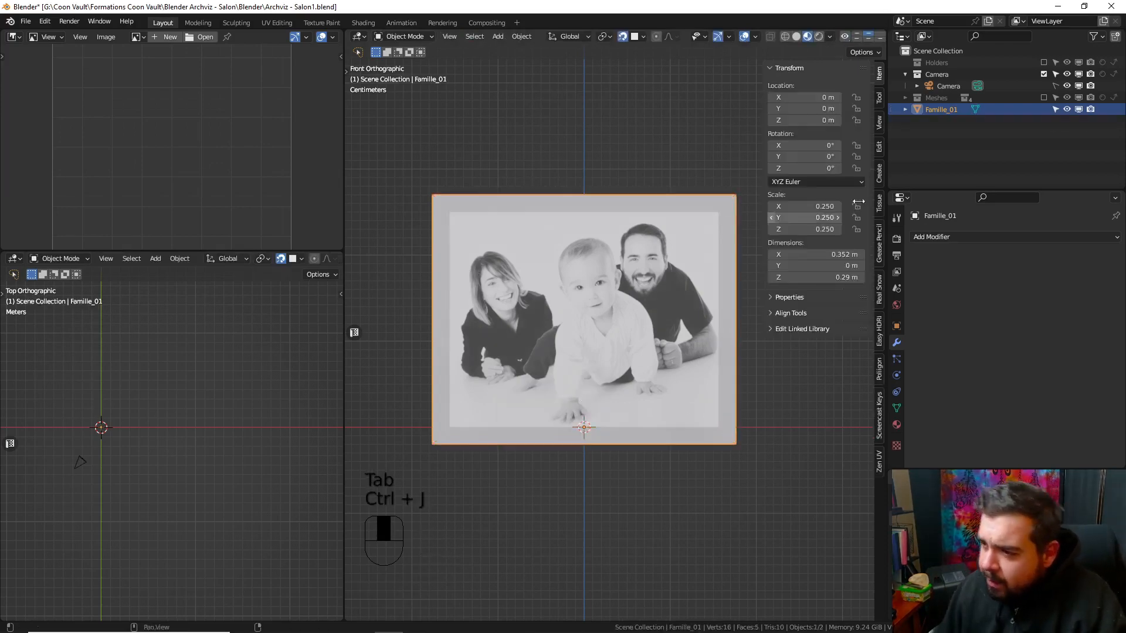
# - Add a Solidify modifier to Famille_01 with a thickness of -0.01 m
pyautogui.click(958, 236)
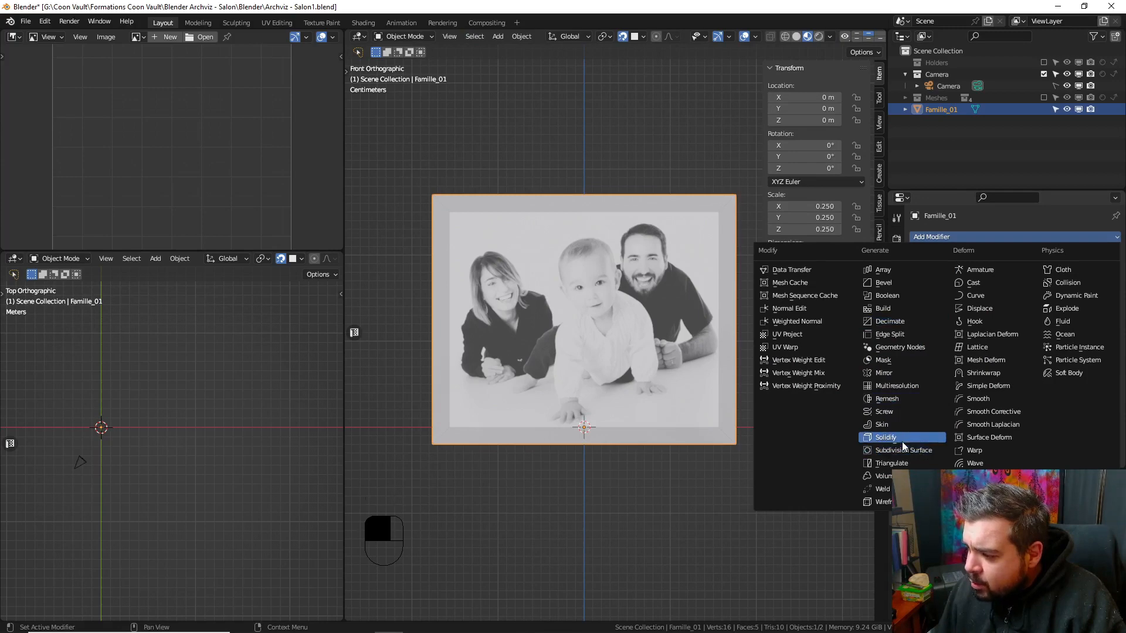
pyautogui.click(885, 438)
pyautogui.click(1046, 317)
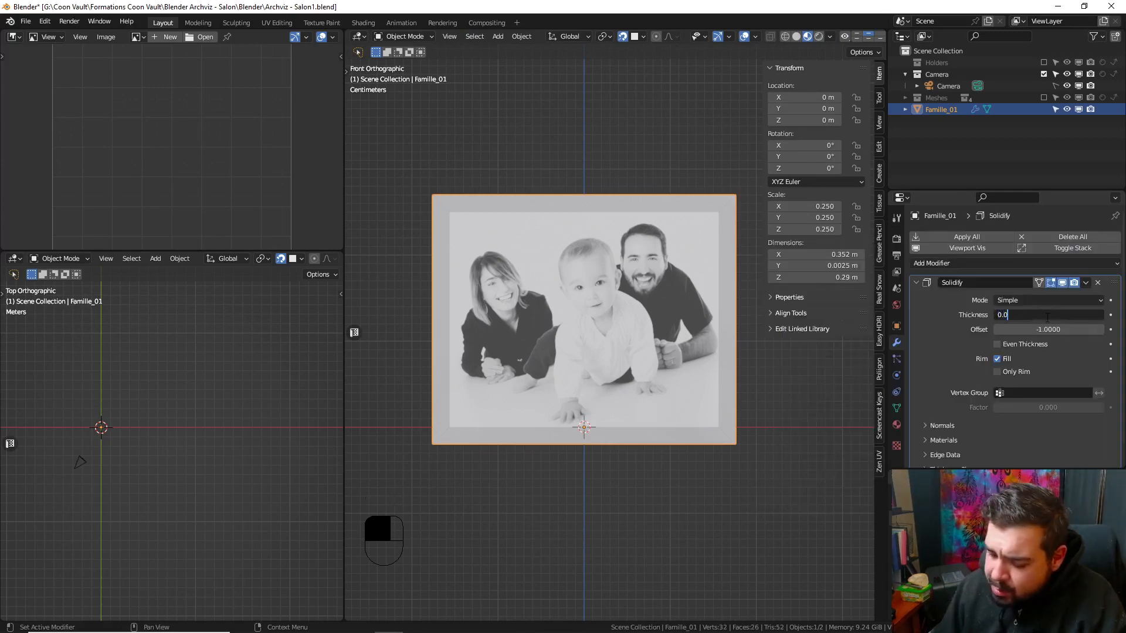
pyautogui.press('Return')
pyautogui.moveTo(657, 270); pyautogui.dragTo(850, 313, button='middle')
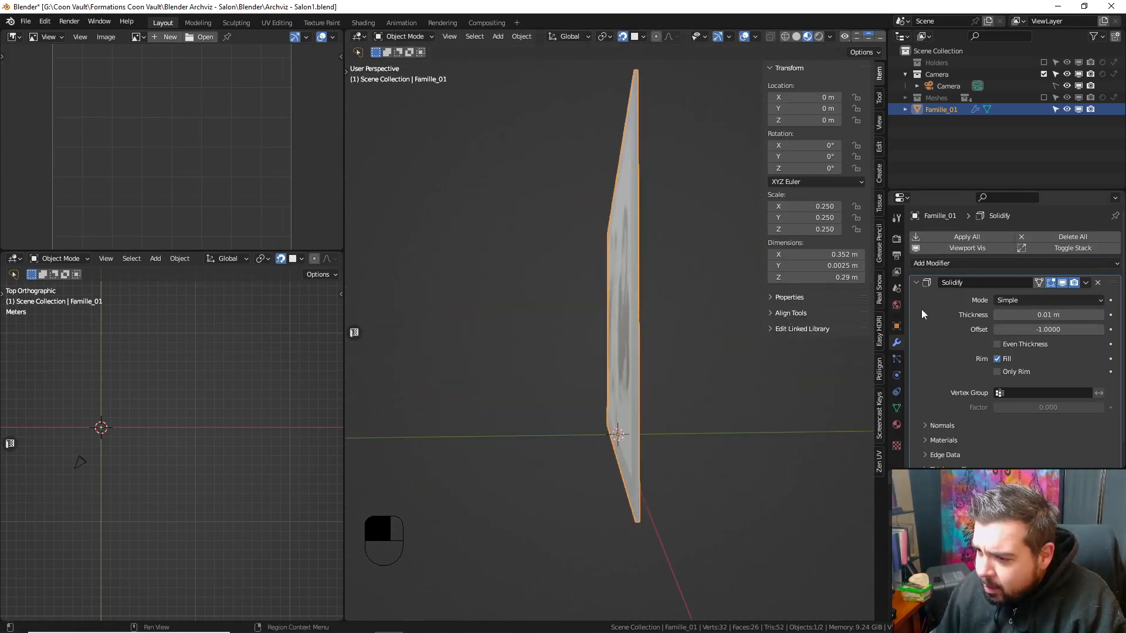
pyautogui.click(1059, 315)
pyautogui.write('-0.0')
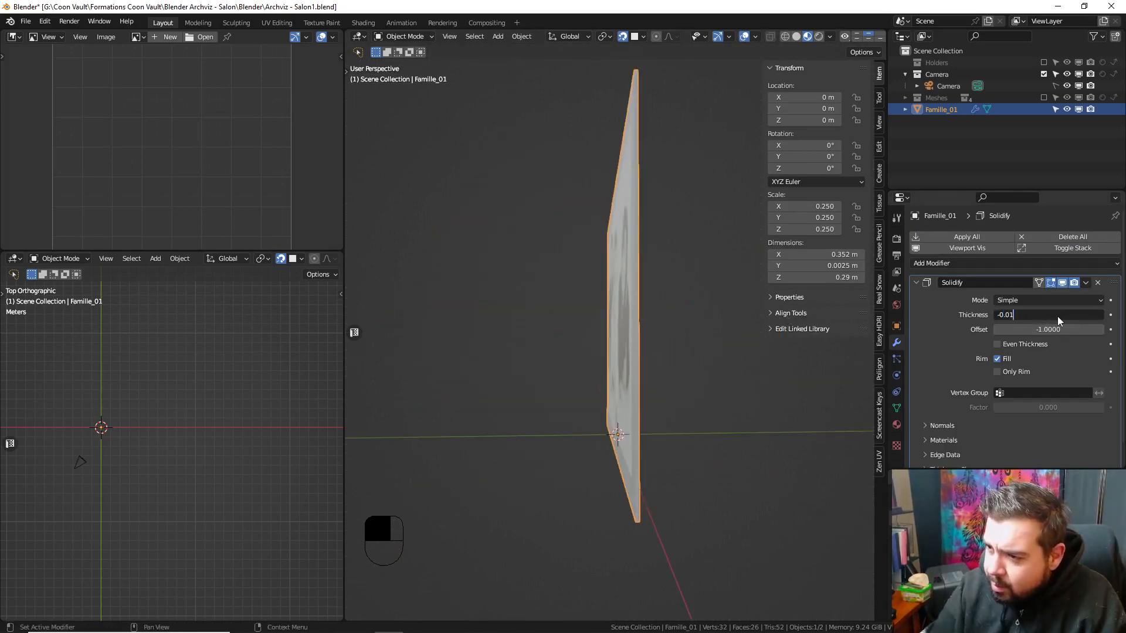
pyautogui.write('1')
pyautogui.press('Return')
# - Separate the four border faces into their own frame object and remove the Solidify modifier from the photo
pyautogui.moveTo(604, 244); pyautogui.dragTo(692, 255, button='middle')
pyautogui.press('Tab')
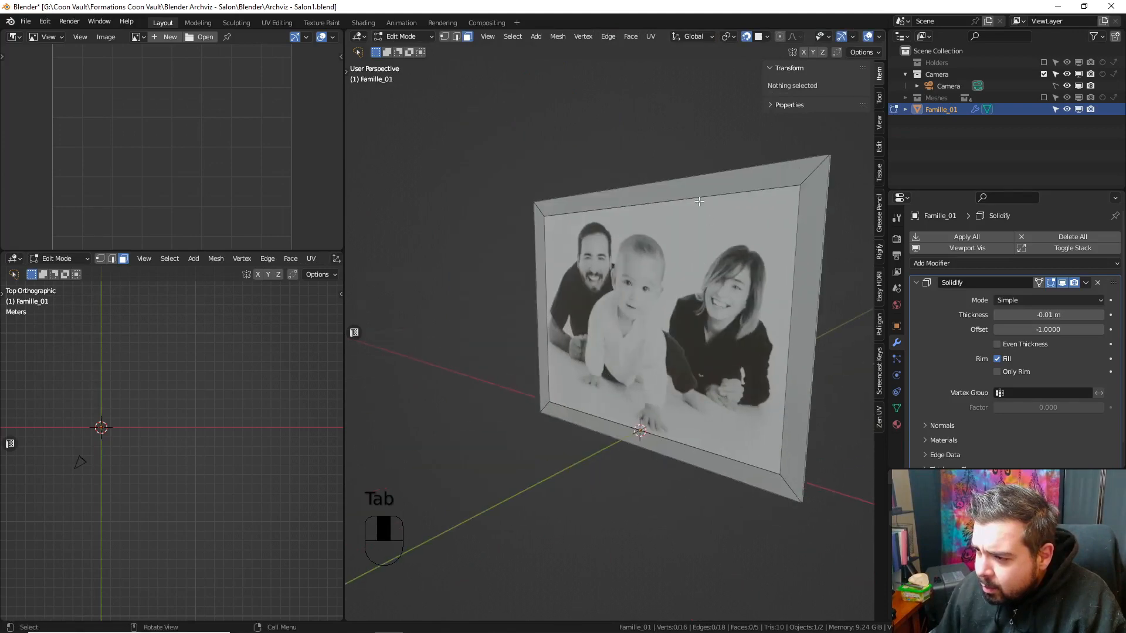
pyautogui.click(724, 195)
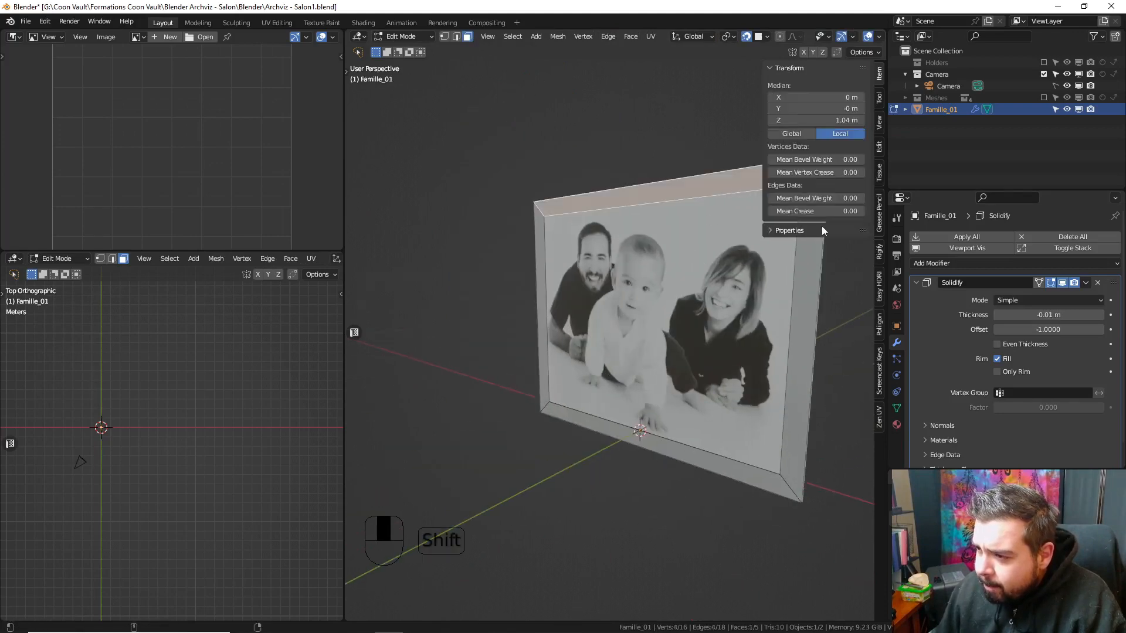
pyautogui.keyDown('shift'); pyautogui.click(735, 460); pyautogui.keyUp('shift')
pyautogui.keyDown('shift'); pyautogui.click(802, 395); pyautogui.keyUp('shift')
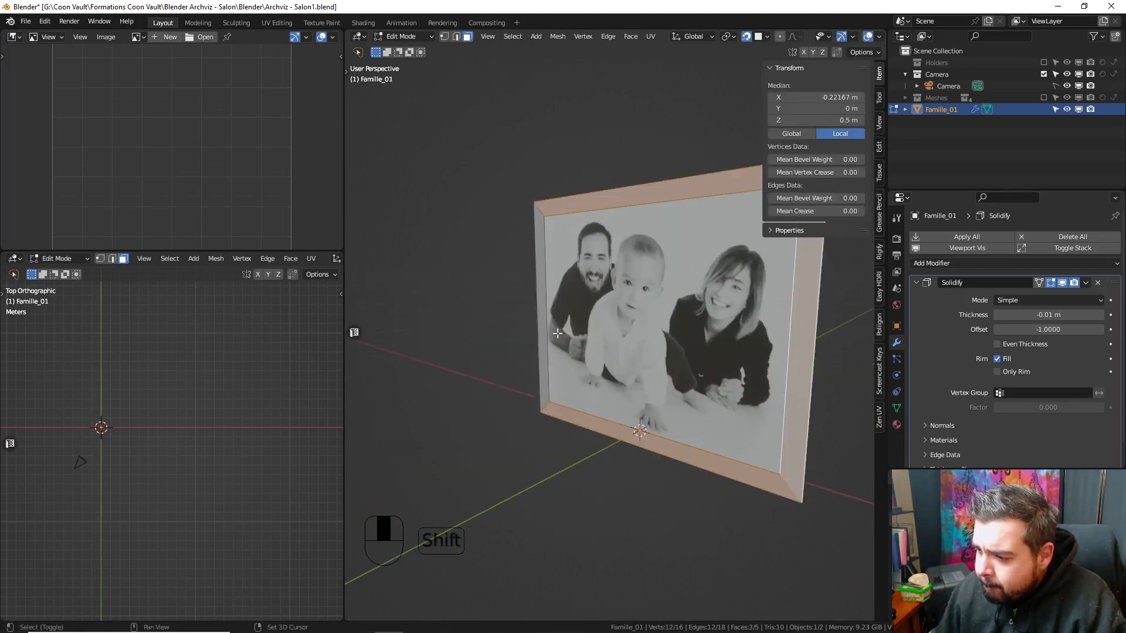
pyautogui.keyDown('shift'); pyautogui.click(546, 323); pyautogui.keyUp('shift')
pyautogui.press('p')
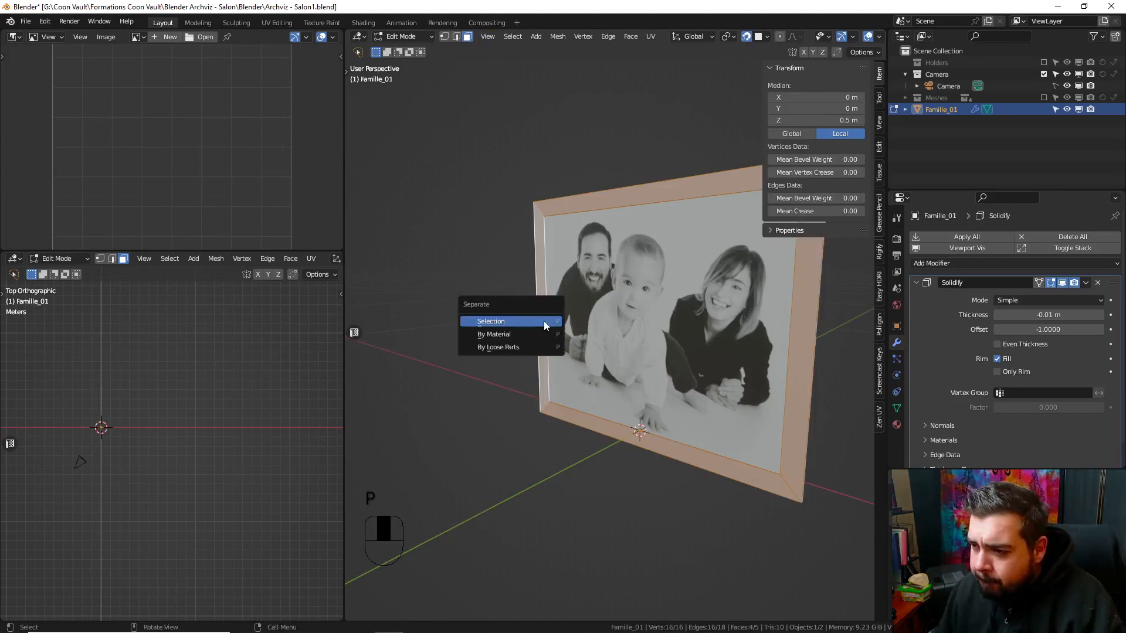
pyautogui.click(544, 321)
pyautogui.press('Tab')
pyautogui.click(751, 279)
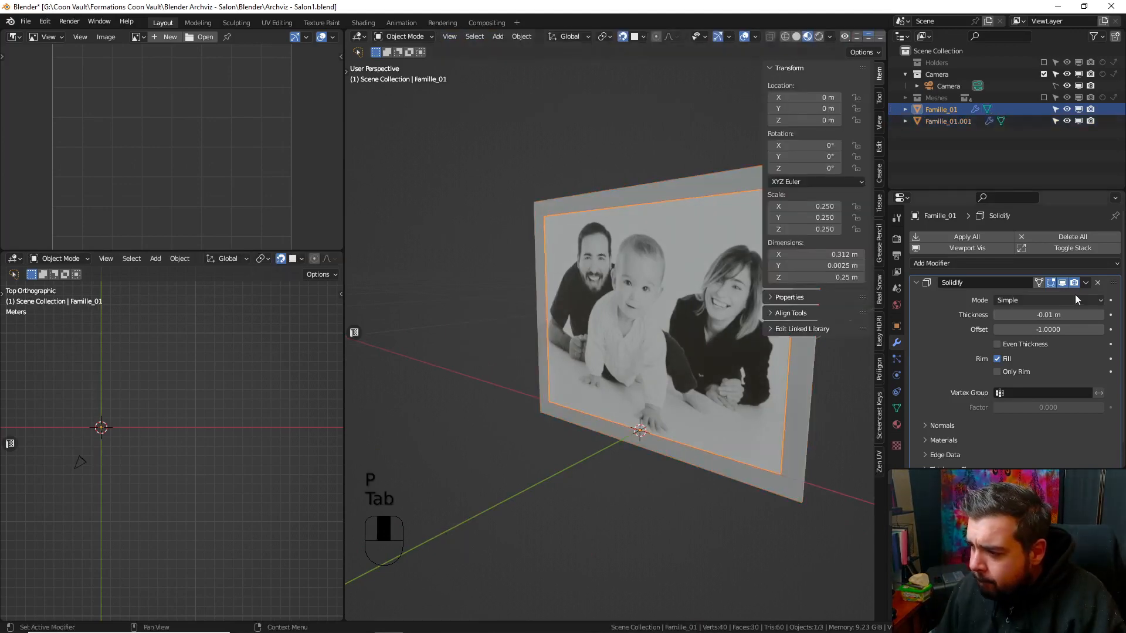
pyautogui.click(1098, 284)
# - Separate the top and bottom faces of the frame object by selection and join them back with its side faces
pyautogui.click(653, 191)
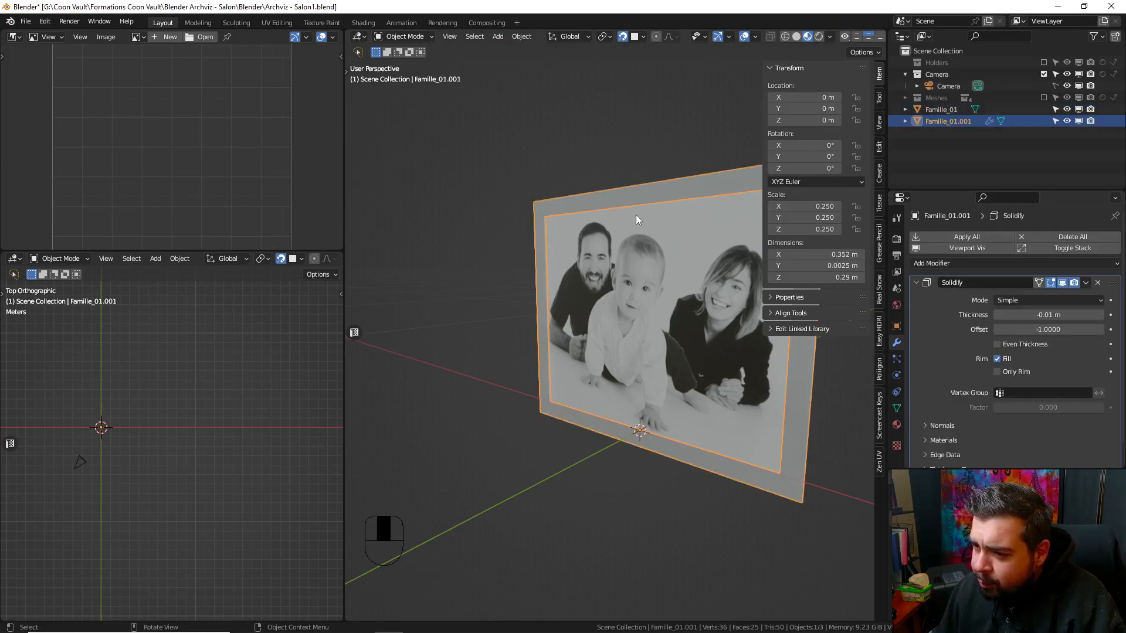
pyautogui.press('Tab')
pyautogui.click(625, 198)
pyautogui.keyDown('shift'); pyautogui.click(661, 444); pyautogui.keyUp('shift')
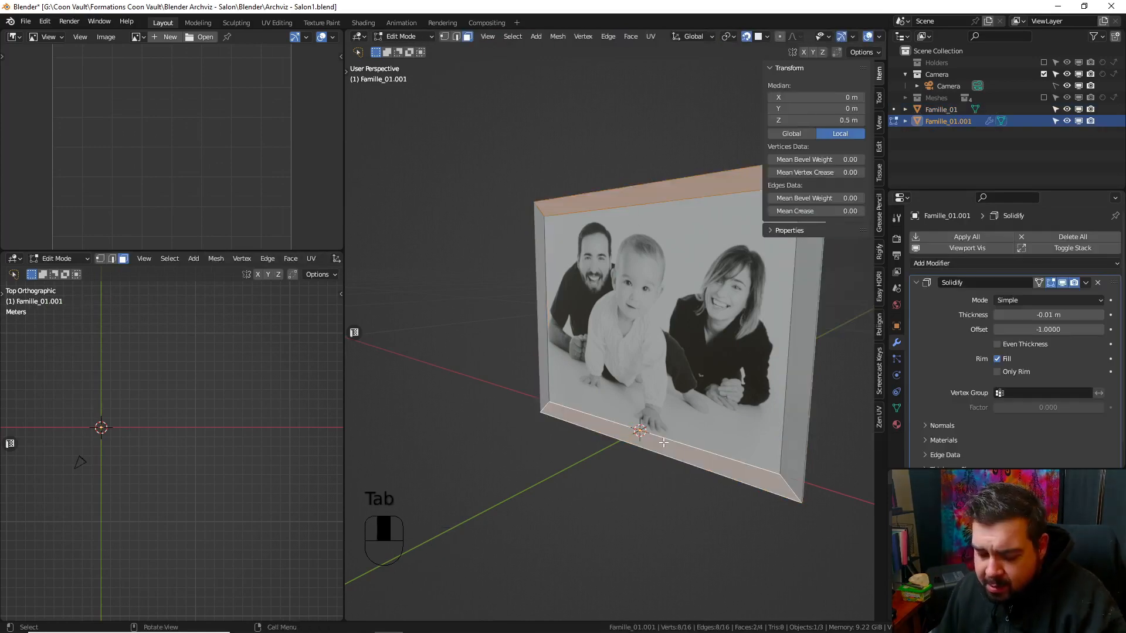
pyautogui.press('p')
pyautogui.click(664, 443)
pyautogui.press('Tab')
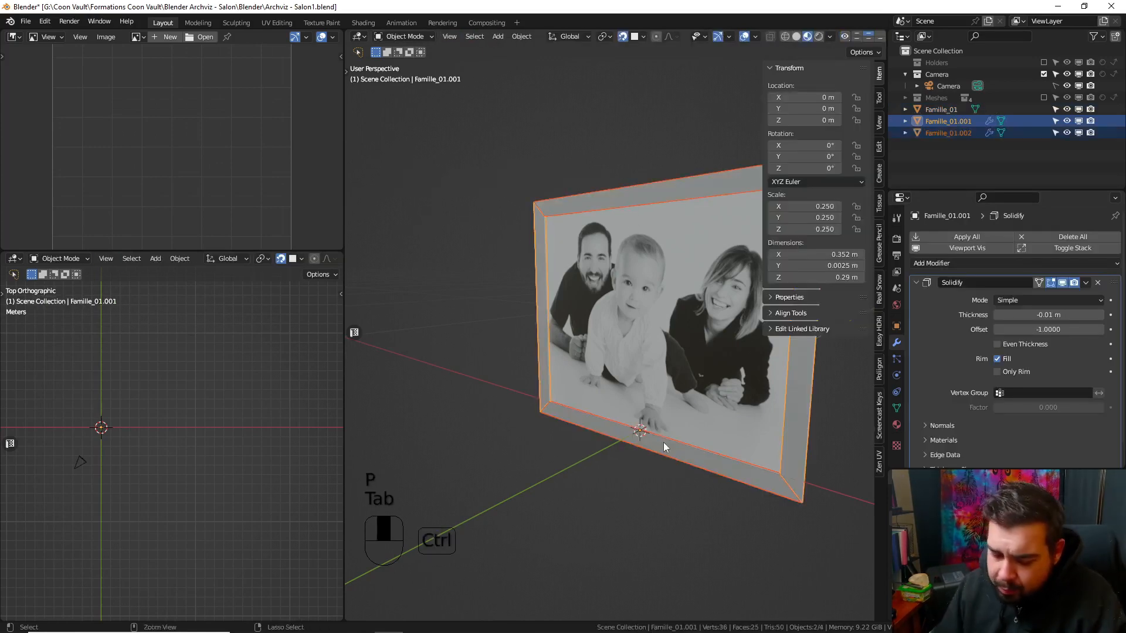
pyautogui.hotkey('ctrl', 'j')
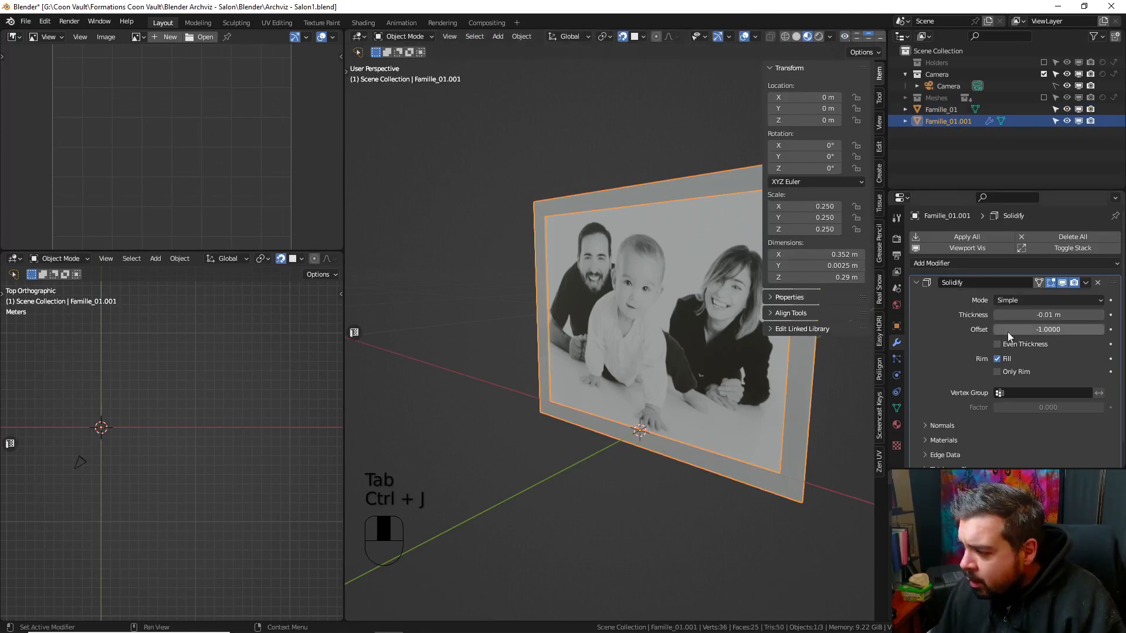
pyautogui.moveTo(723, 326); pyautogui.dragTo(578, 329, button='middle')
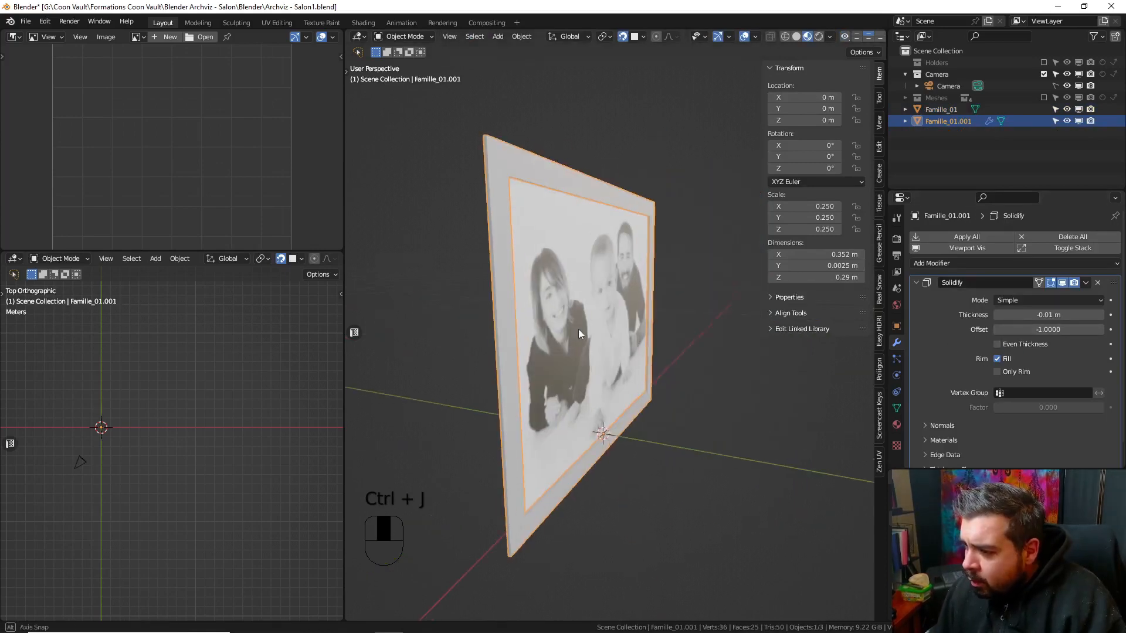
# - Apply the rotation and scale of the frame object Famille_01.001 and set its origin to its geometry
pyautogui.click(607, 308)
pyautogui.moveTo(652, 317); pyautogui.dragTo(632, 218, button='middle')
pyautogui.click(624, 201)
pyautogui.press('q')
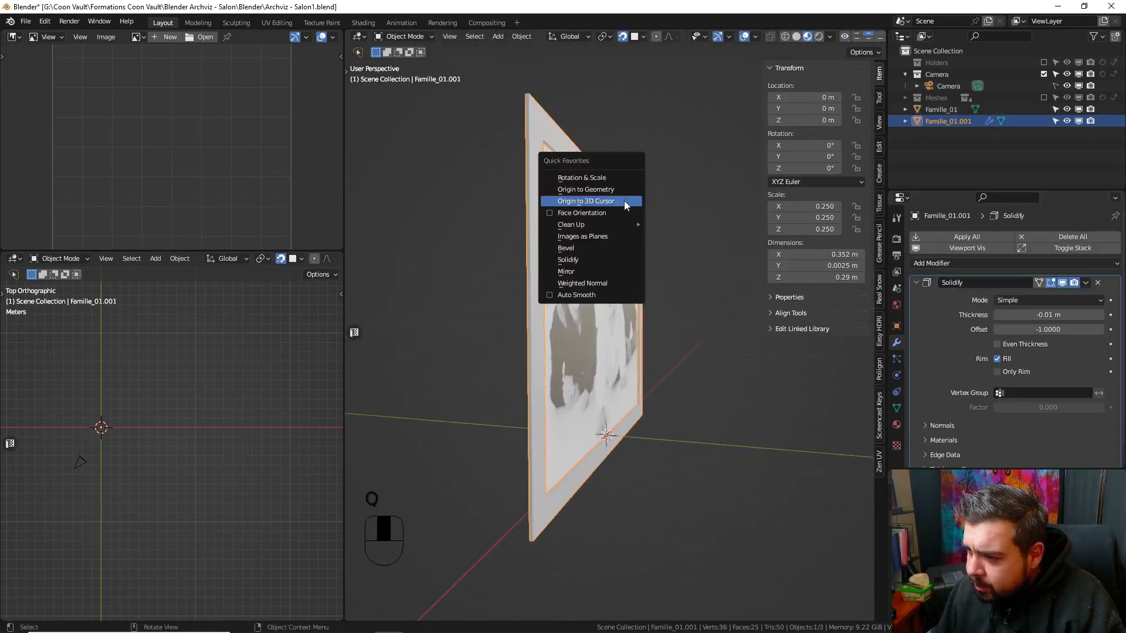
pyautogui.click(607, 178)
pyautogui.press('q')
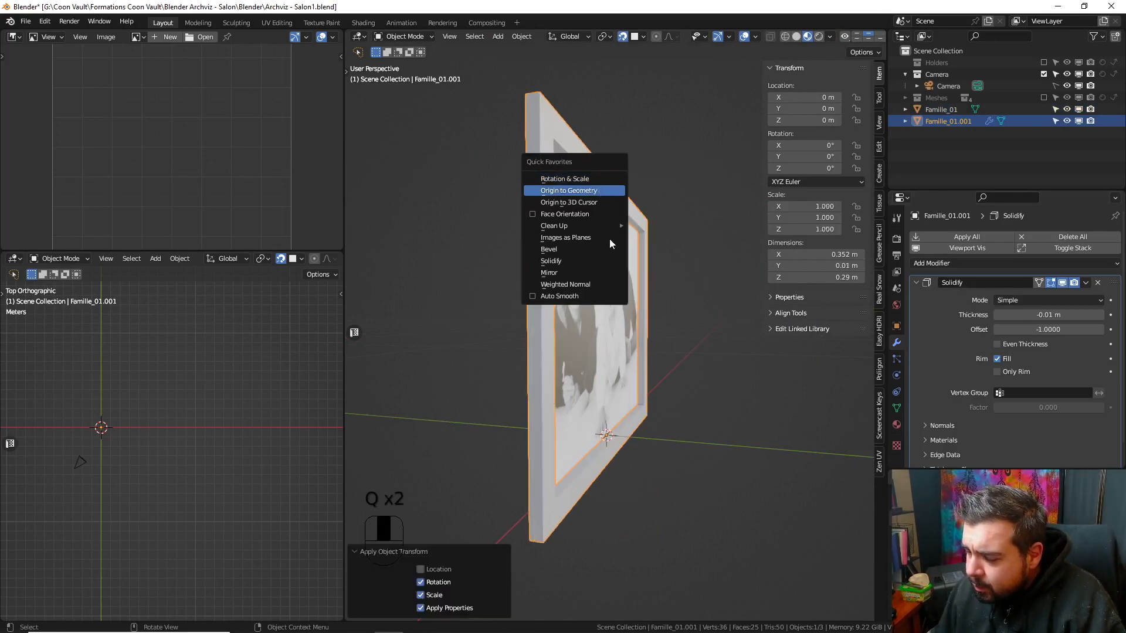
pyautogui.click(599, 190)
# - Apply the rotation and scale of the Famille_01 photo and set its origin to its geometry
pyautogui.click(606, 269)
pyautogui.press('q')
pyautogui.click(589, 257)
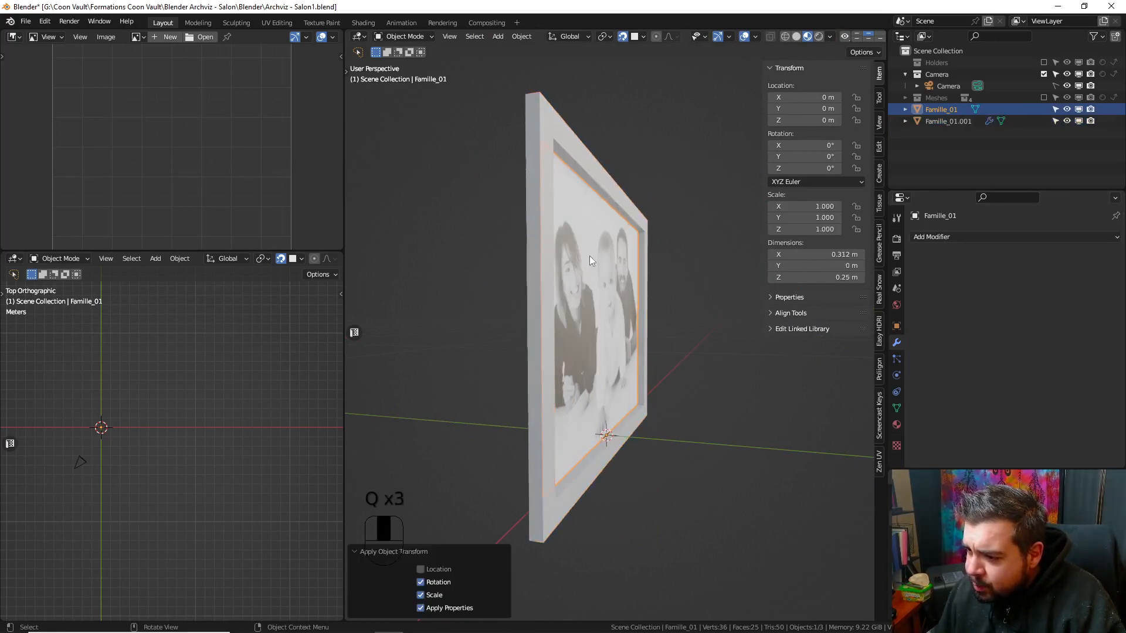
pyautogui.press('q')
pyautogui.click(582, 269)
pyautogui.click(595, 177)
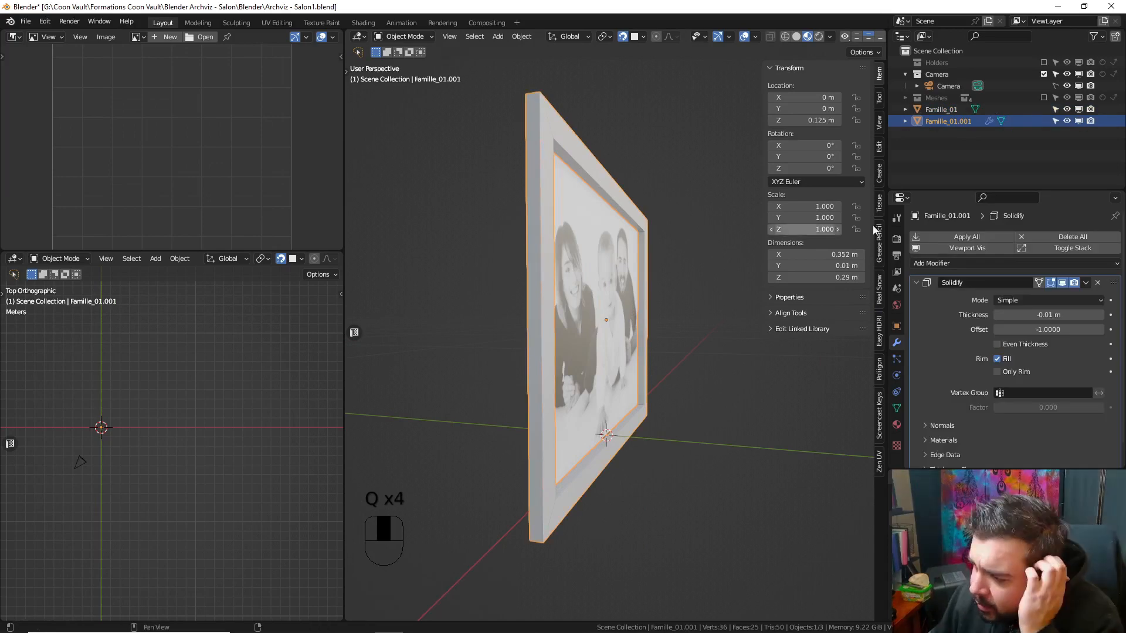
pyautogui.moveTo(673, 178); pyautogui.dragTo(608, 176, button='middle')
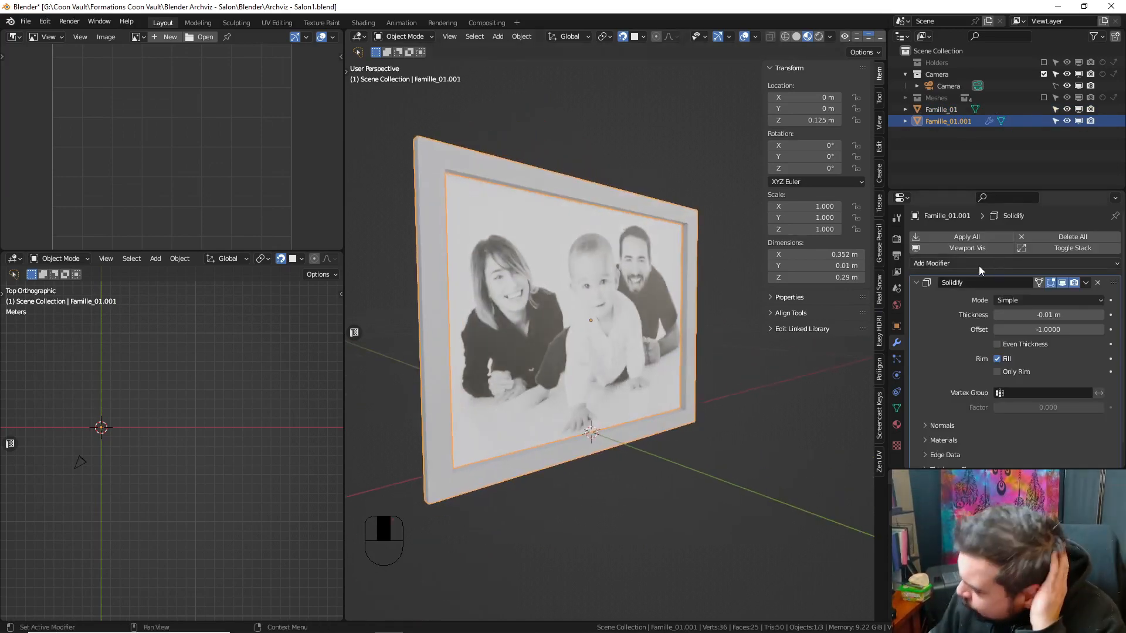
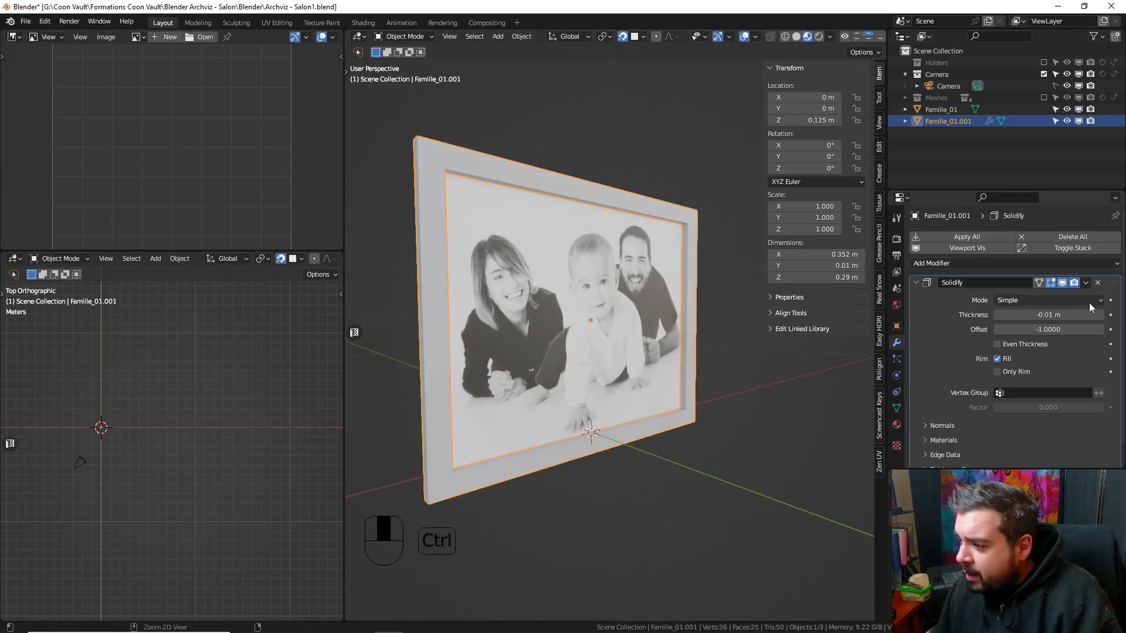
# - Apply the frame's Solidify modifier and add a Bevel modifier with an amount of 0.01/8 m and 2 segments
pyautogui.hotkey('ctrl', 'a')
pyautogui.click(953, 237)
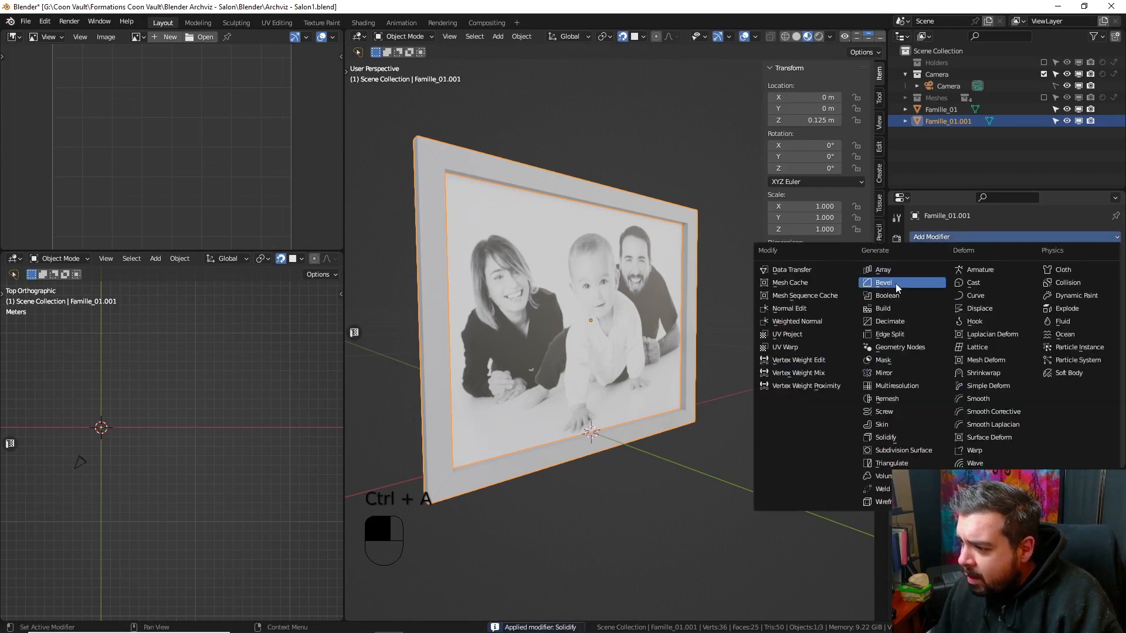
pyautogui.click(895, 283)
pyautogui.click(1047, 325)
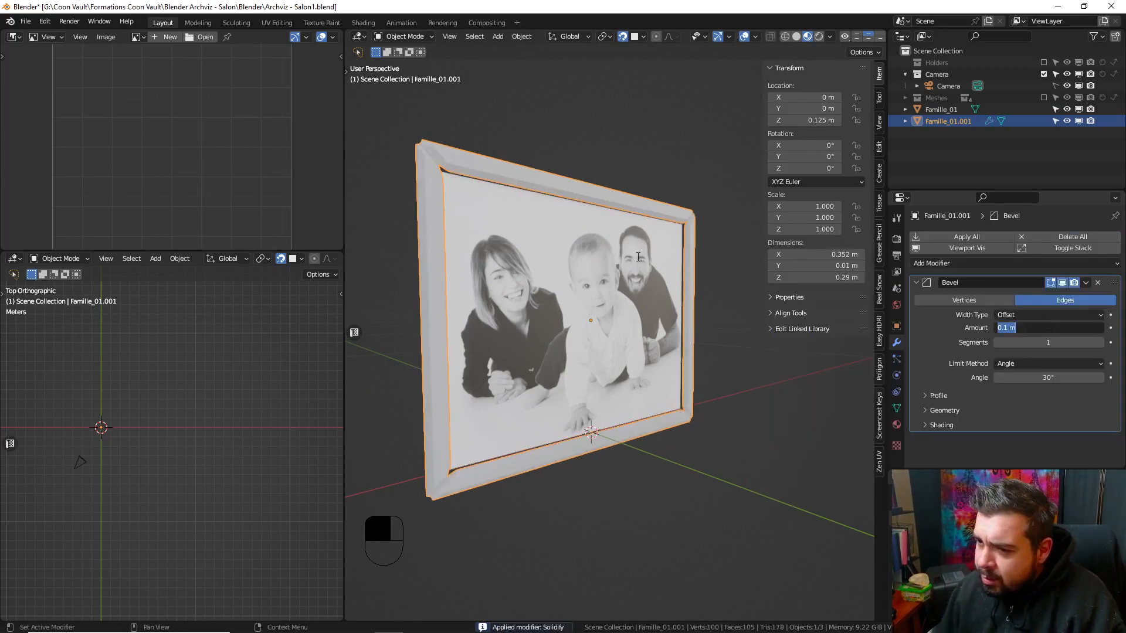
pyautogui.write('0.01')
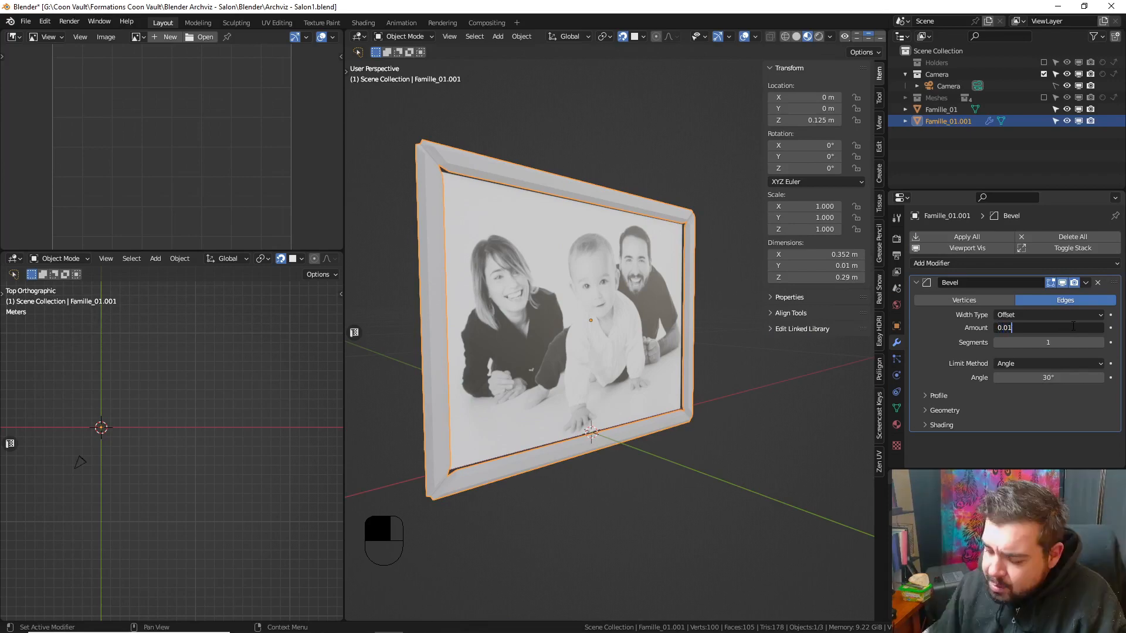
pyautogui.write('/8')
pyautogui.press('Return')
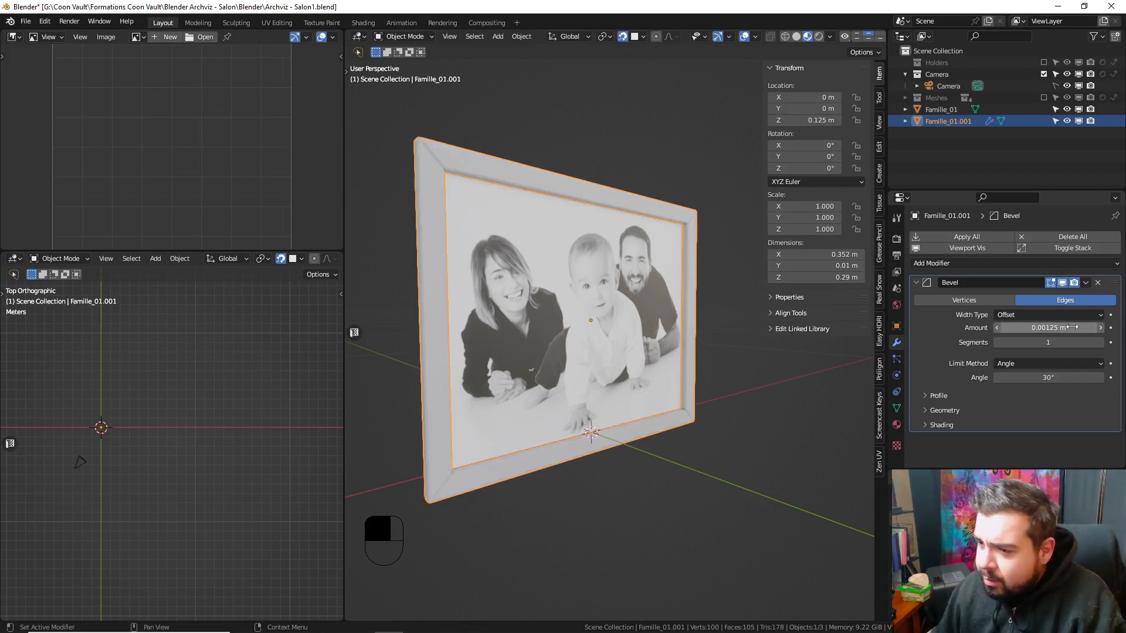
pyautogui.click(1101, 342)
# - Add a Weighted Normal modifier to the frame after its Bevel
pyautogui.press('q')
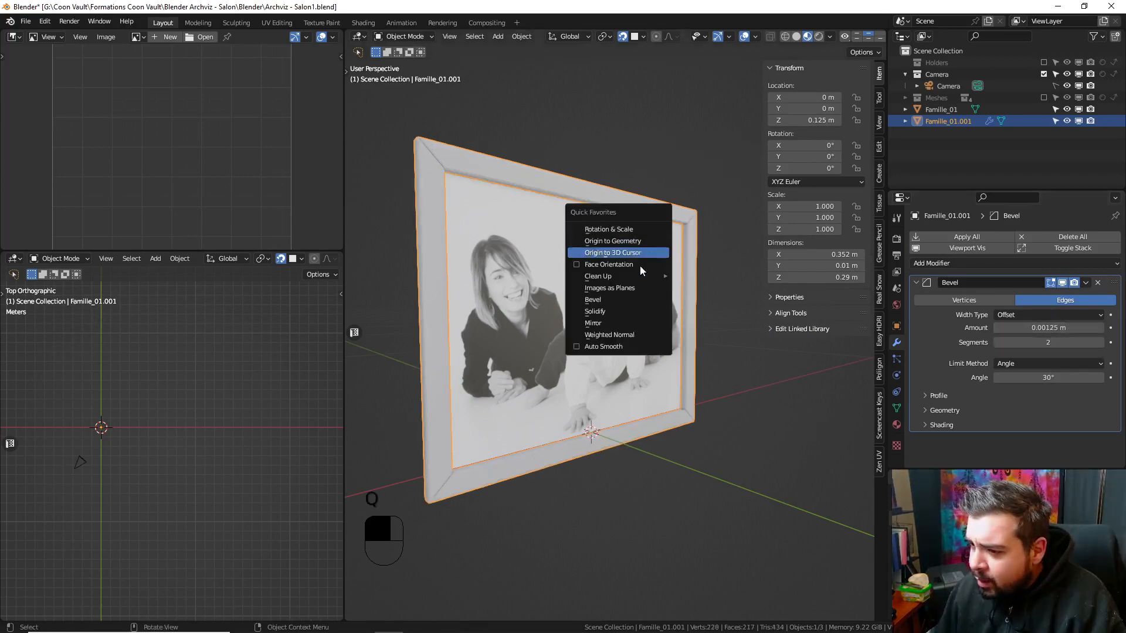
pyautogui.click(594, 332)
pyautogui.scroll(-3, 1014, 352)
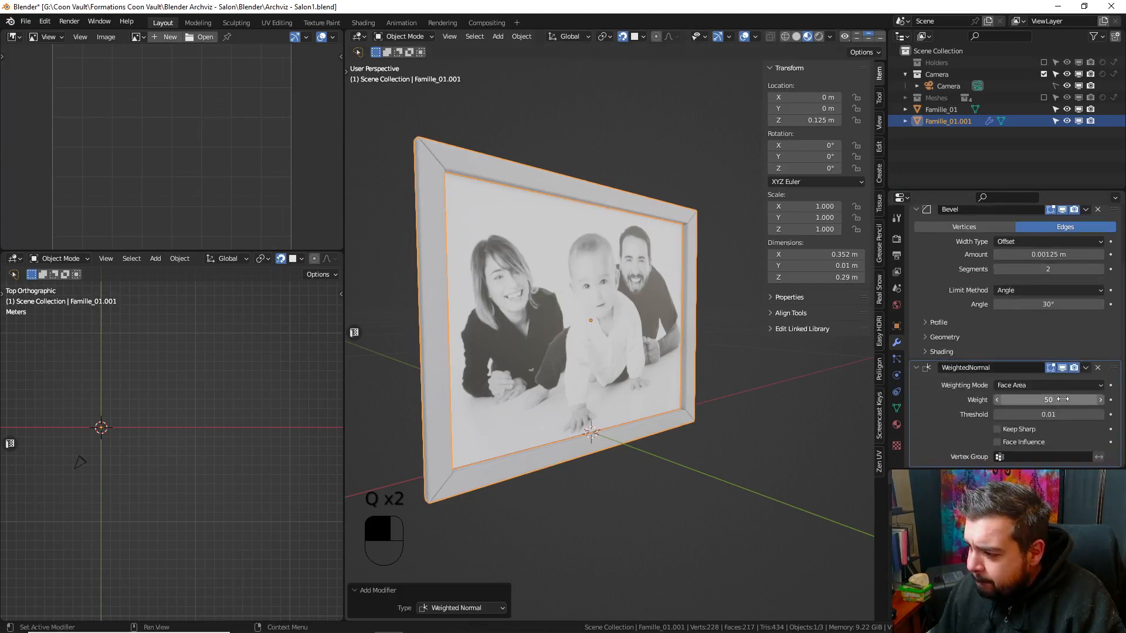
# - Replace the frame's material with M_BoisMedium
pyautogui.click(897, 424)
pyautogui.scroll(3, 973, 282)
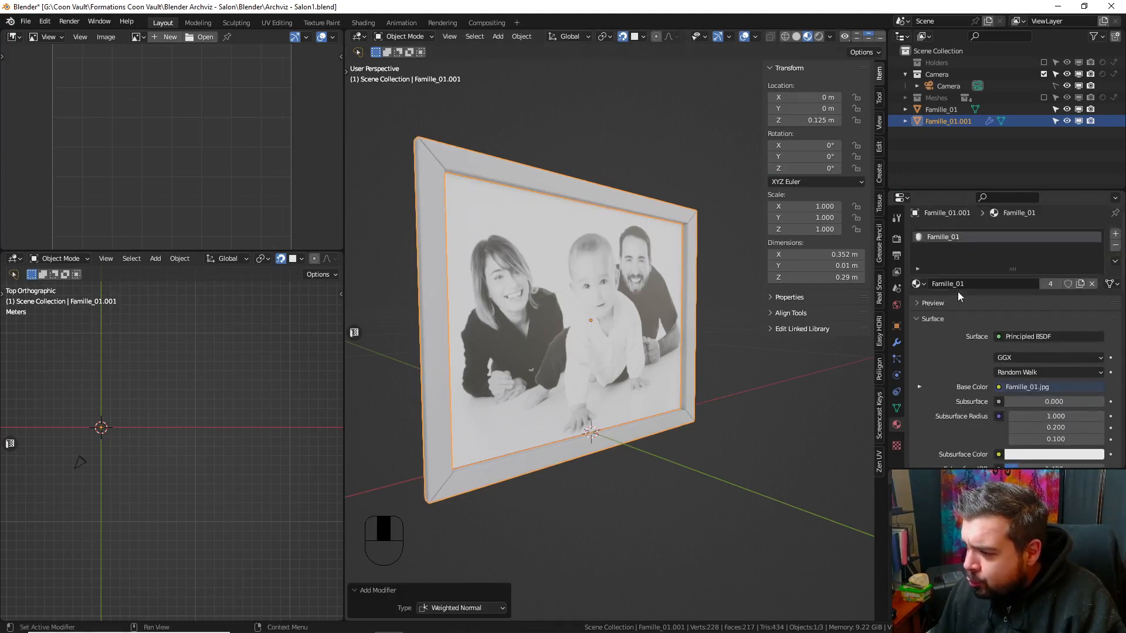
pyautogui.click(918, 284)
pyautogui.write('bois')
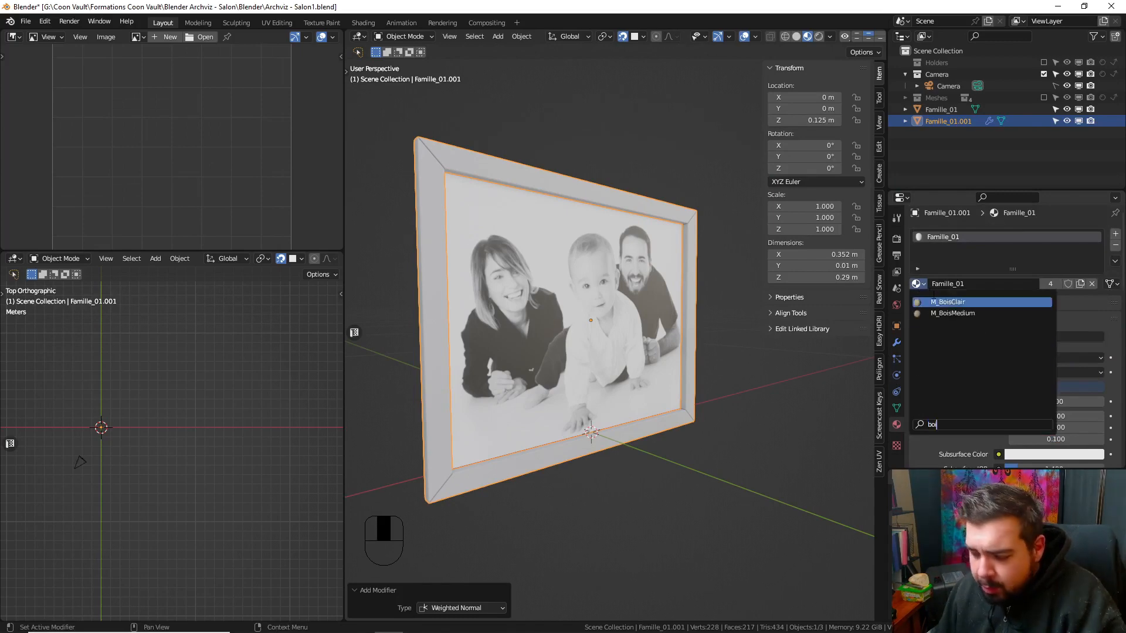
pyautogui.click(953, 313)
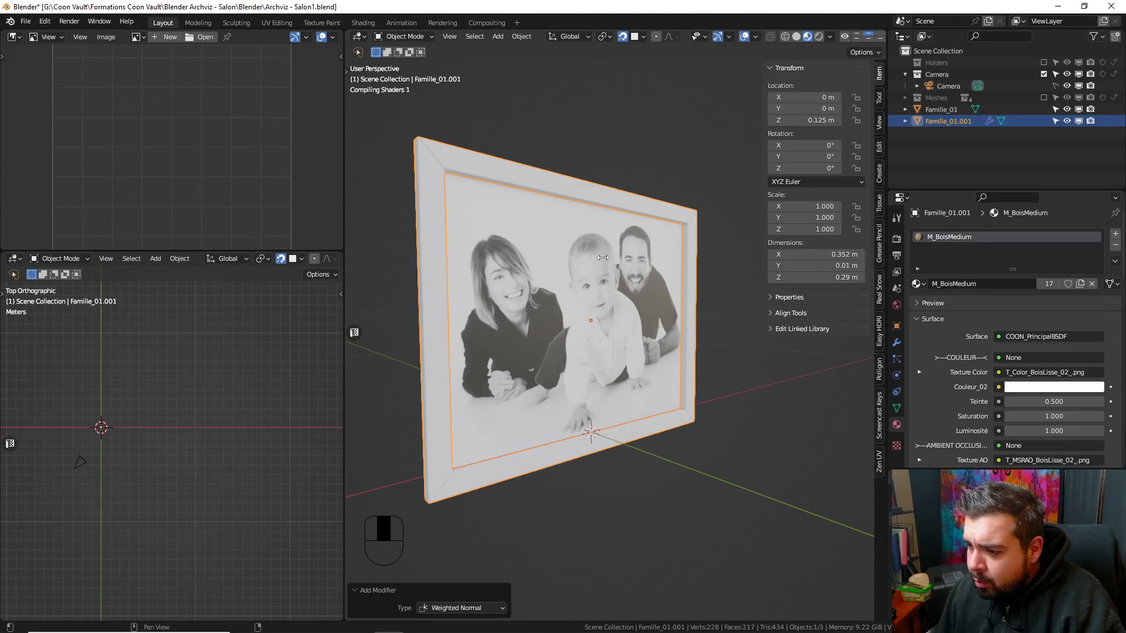
# - Mark all of the frame's edges as seams in Edit Mode and unwrap the whole mesh
pyautogui.scroll(-5, 603, 257)
pyautogui.press('Tab')
pyautogui.press('Tab')
pyautogui.press('a')
pyautogui.click(603, 207)
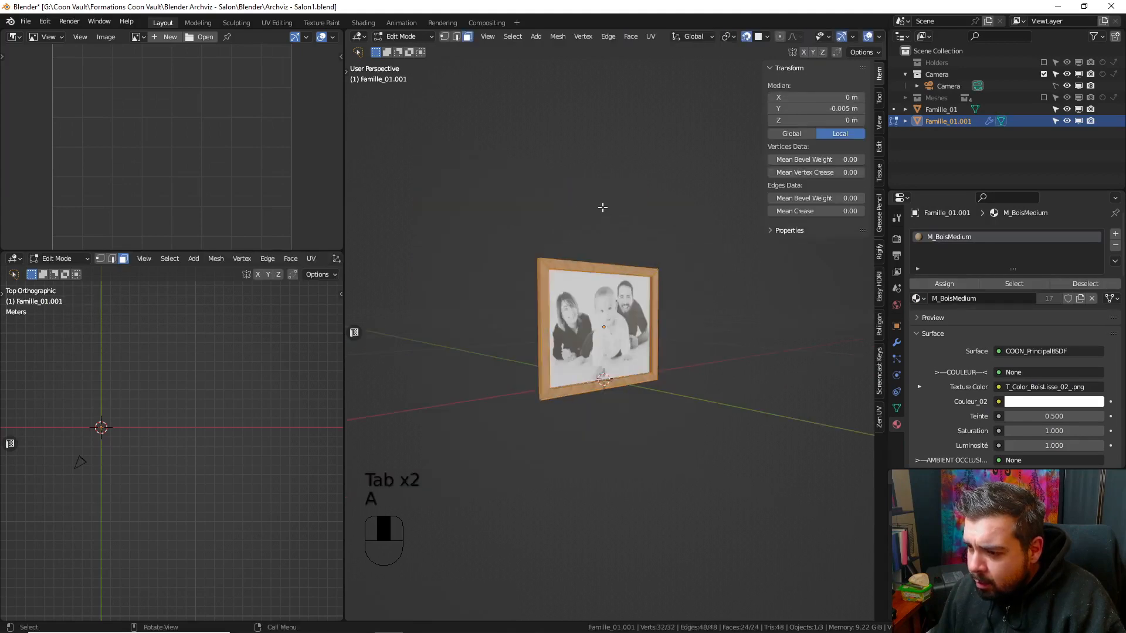
pyautogui.hotkey('ctrl', 'e')
pyautogui.click(590, 248)
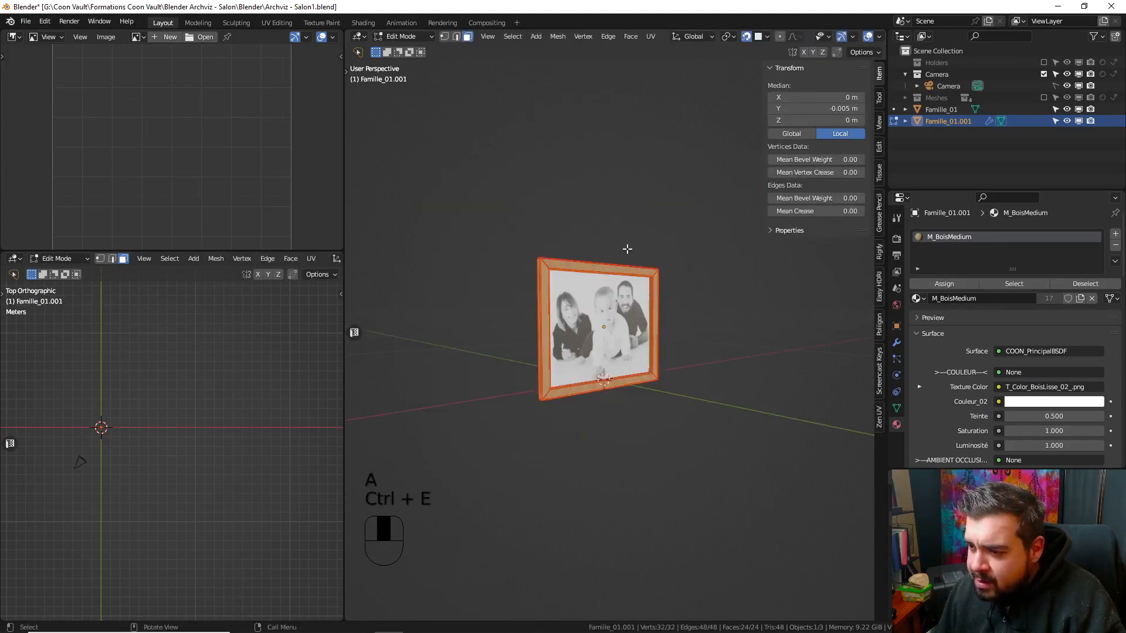
pyautogui.press('u')
pyautogui.click(628, 249)
pyautogui.press('Tab')
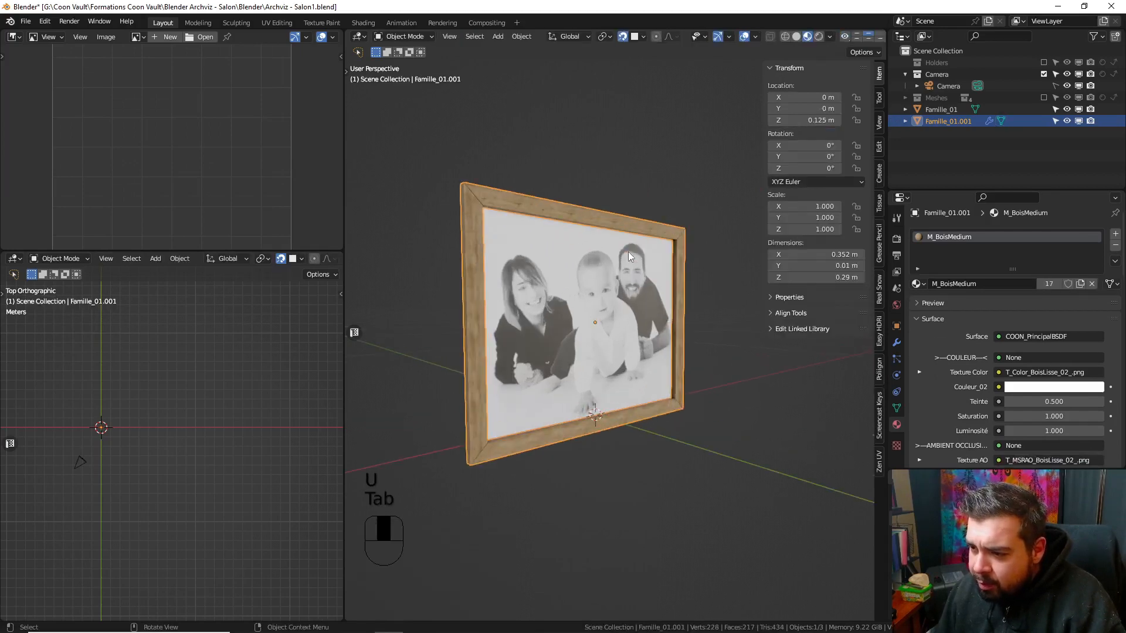
pyautogui.scroll(6, 628, 241)
pyautogui.moveTo(586, 223); pyautogui.dragTo(666, 262, button='middle')
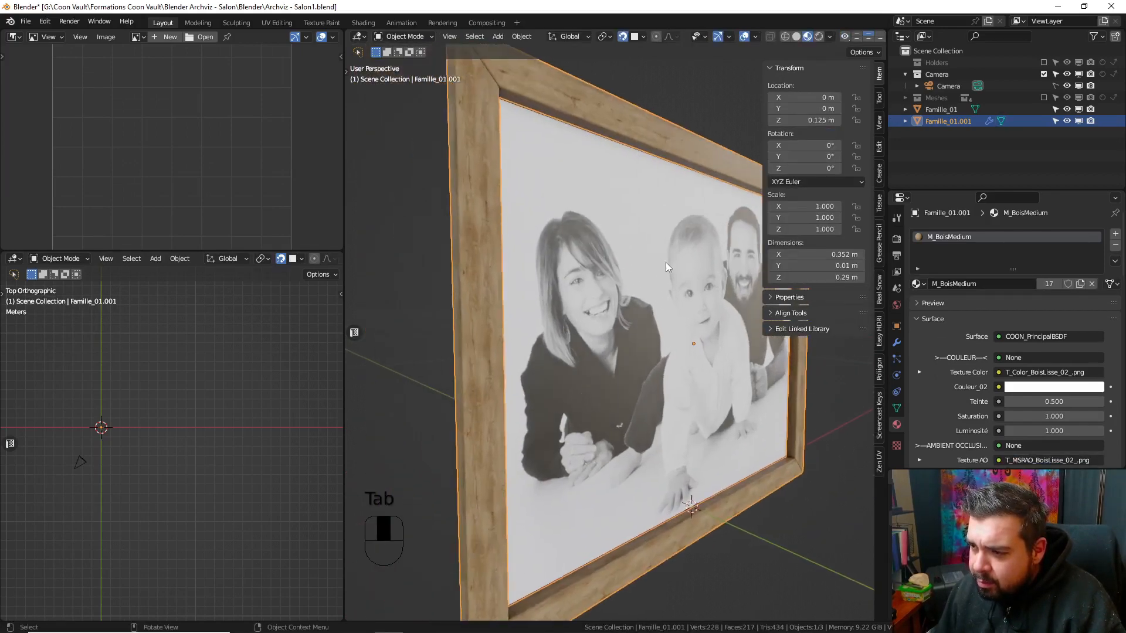
# - In front view, add five evenly spaced lengthwise loop cuts to the top piece of the frame
pyautogui.press('KP_1')
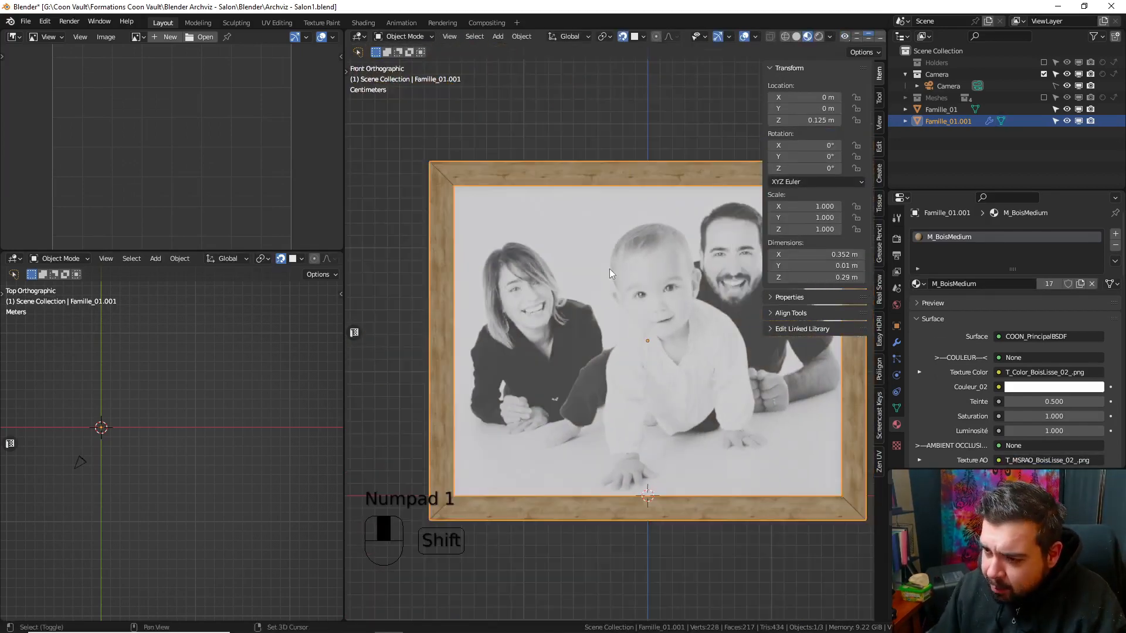
pyautogui.press('Tab')
pyautogui.keyDown('shift'); pyautogui.moveTo(548, 141); pyautogui.dragTo(504, 207, button='middle'); pyautogui.keyUp('shift')
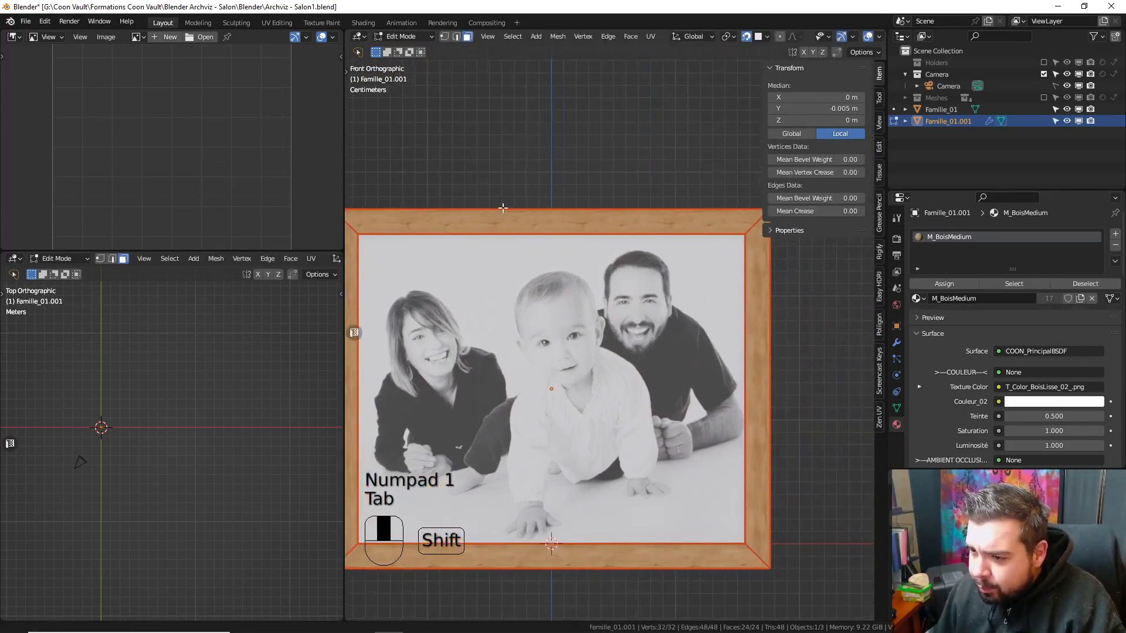
pyautogui.press('a')
pyautogui.keyDown('shift'); pyautogui.moveTo(758, 228); pyautogui.dragTo(704, 224, button='middle'); pyautogui.keyUp('shift')
pyautogui.hotkey('ctrl', 'r')
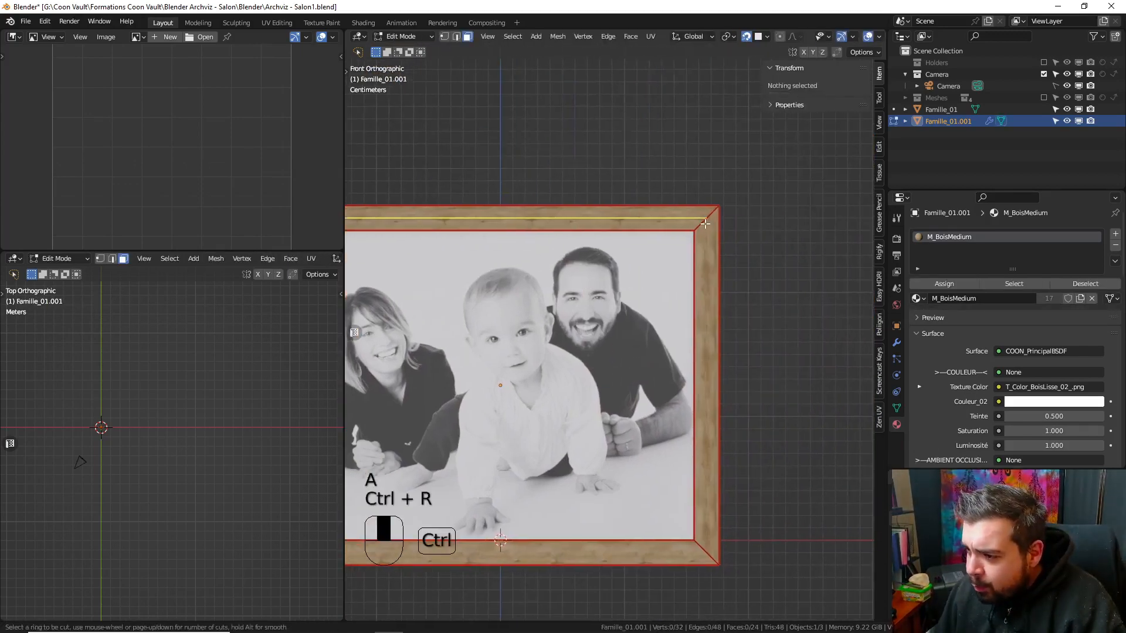
pyautogui.scroll(2, 704, 224)
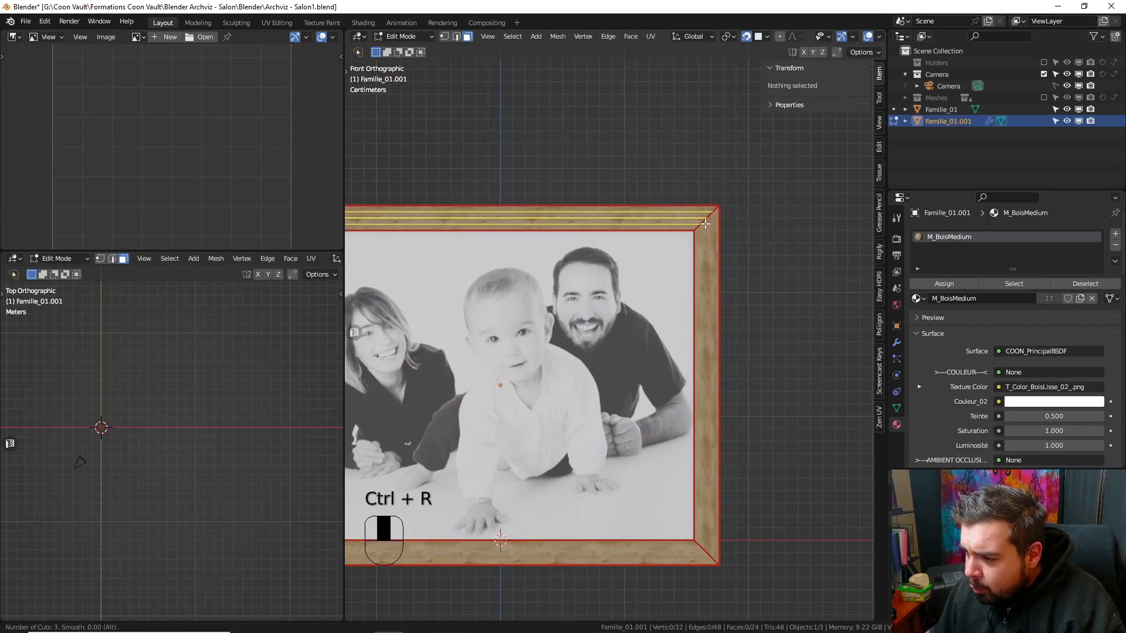
pyautogui.click(705, 224)
pyautogui.rightClick(706, 221)
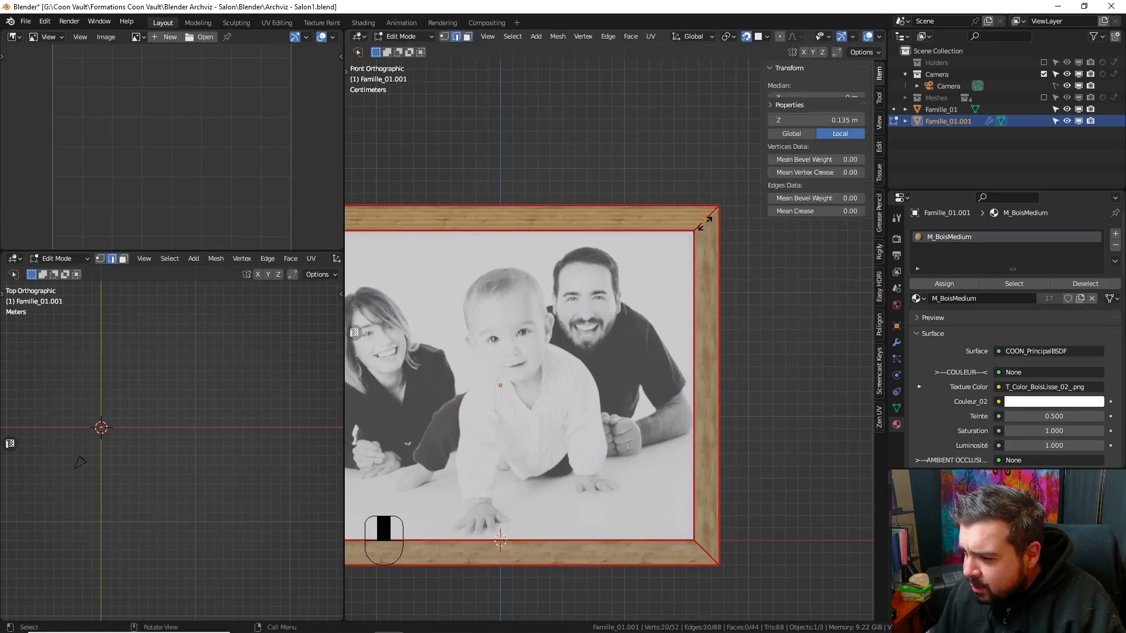
# - Select three alternating front strips of the top frame piece, starting with the outermost, and extrude them 0.005 m
pyautogui.keyDown('shift'); pyautogui.moveTo(581, 79); pyautogui.dragTo(582, 131, button='middle'); pyautogui.keyUp('shift')
pyautogui.click(725, 221)
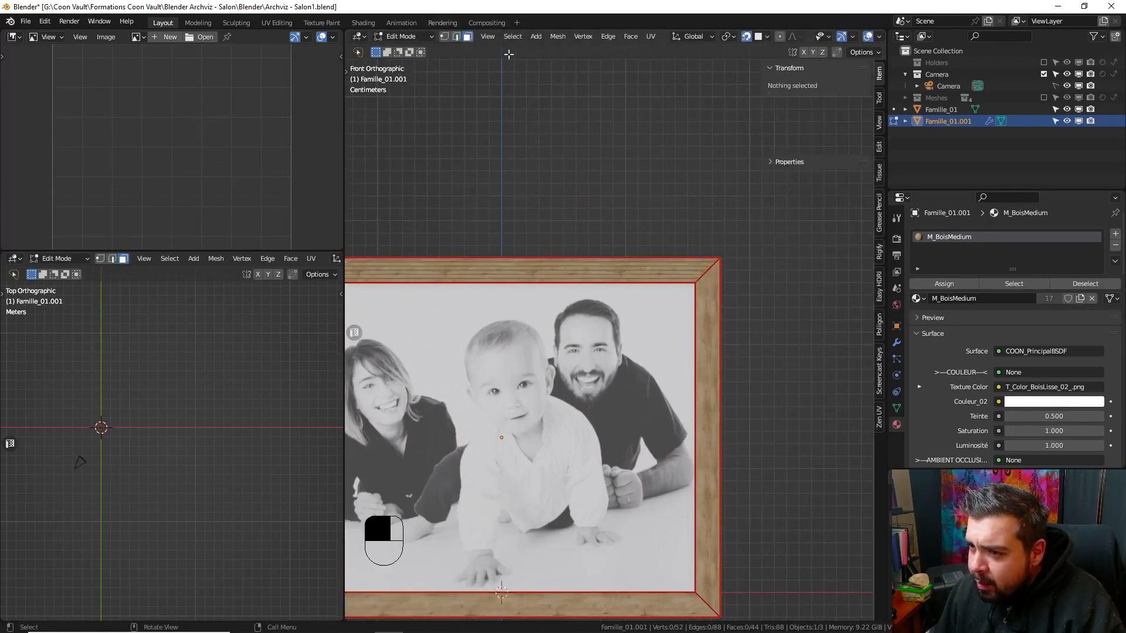
pyautogui.scroll(3, 725, 221)
pyautogui.keyDown('shift'); pyautogui.click(759, 210); pyautogui.keyUp('shift')
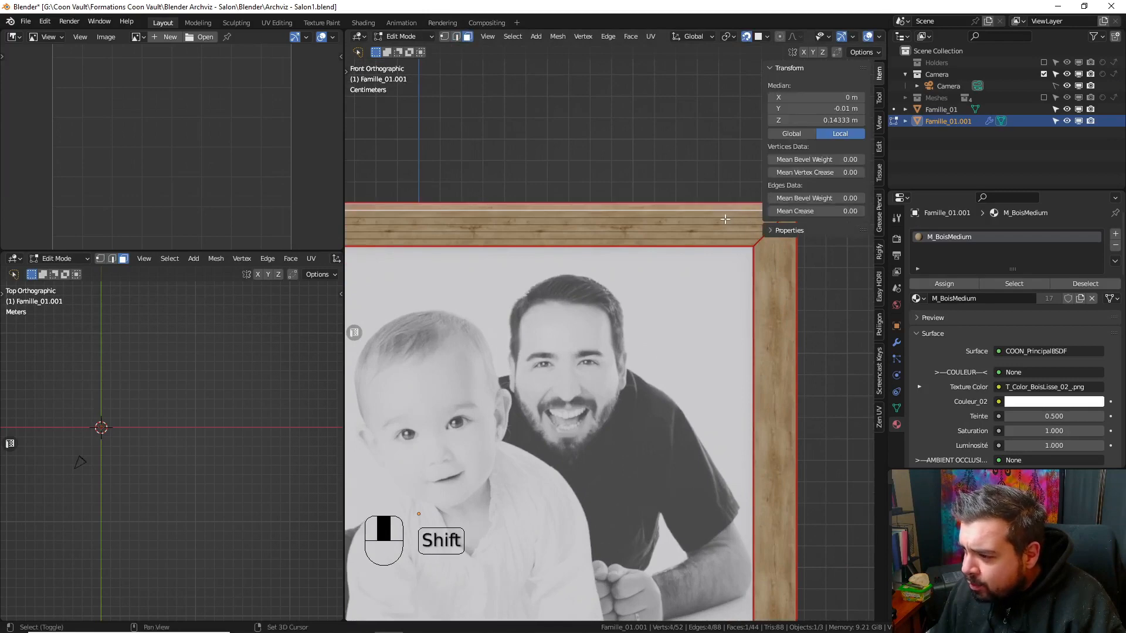
pyautogui.keyDown('shift'); pyautogui.moveTo(724, 219); pyautogui.dragTo(663, 241, button='middle'); pyautogui.keyUp('shift')
pyautogui.keyDown('shift'); pyautogui.click(701, 234); pyautogui.keyUp('shift')
pyautogui.keyDown('shift'); pyautogui.click(701, 235); pyautogui.keyUp('shift')
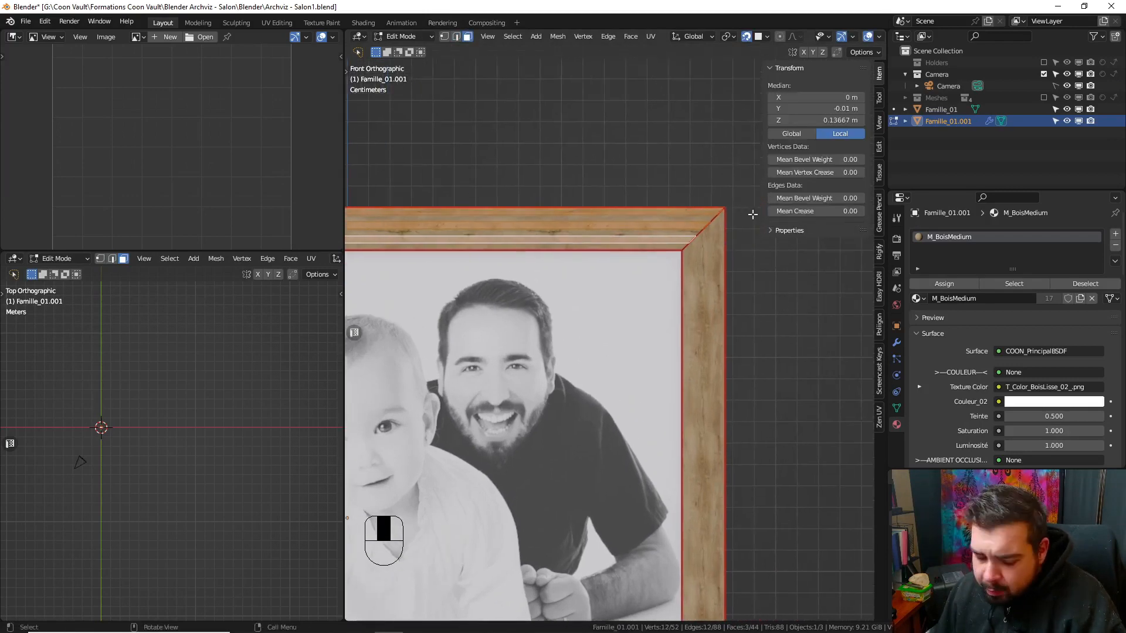
pyautogui.write('e')
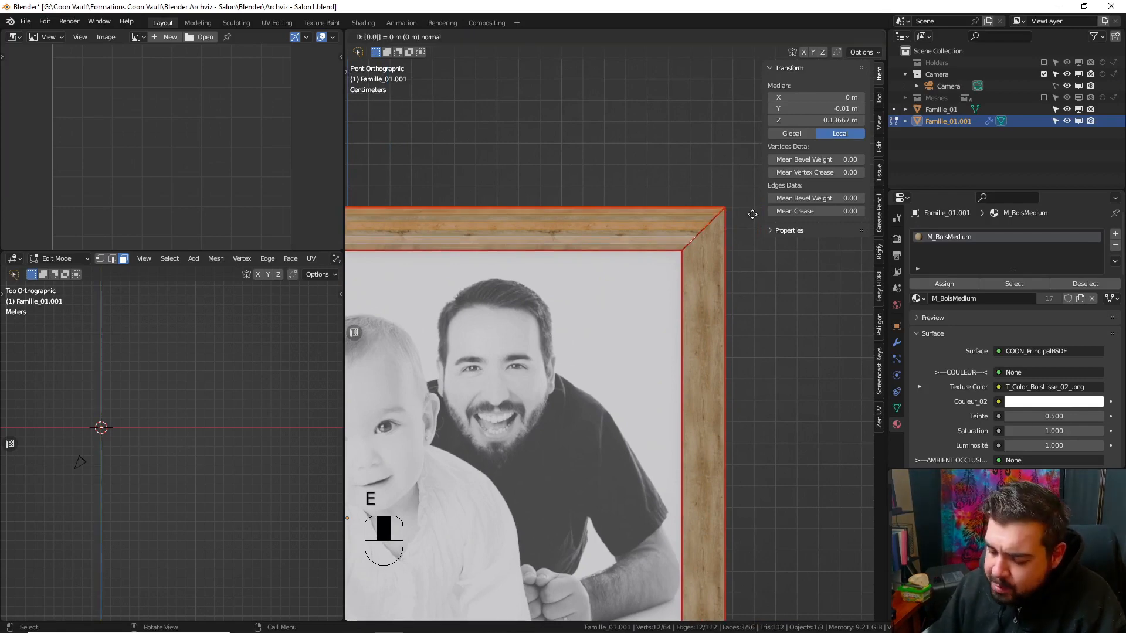
pyautogui.write('05')
pyautogui.press('Return')
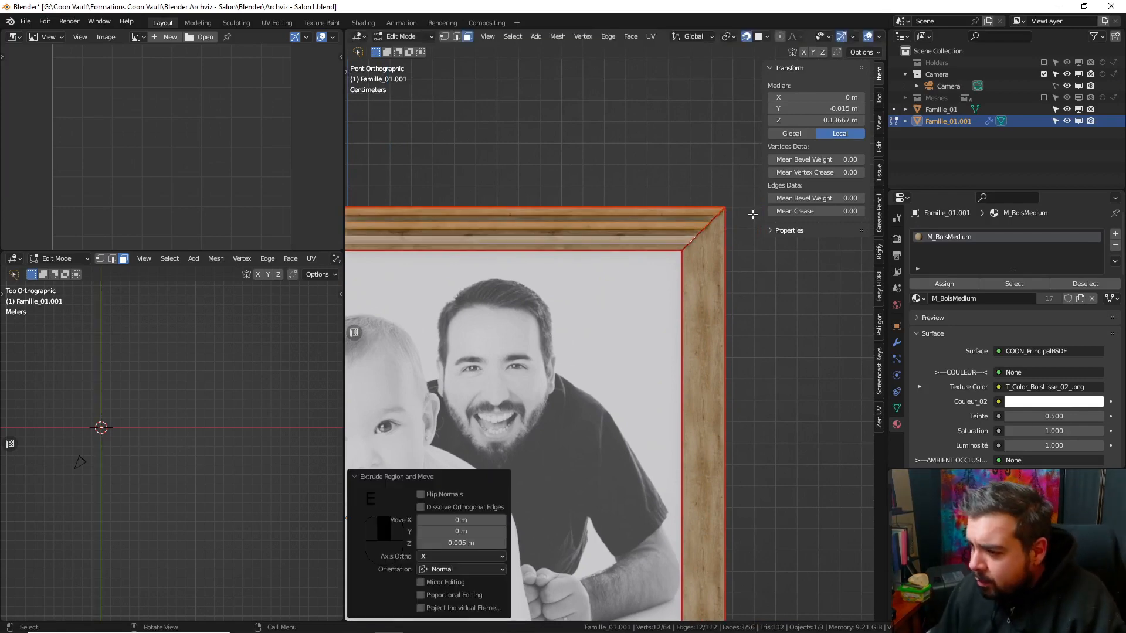
# - Add five evenly spaced lengthwise loop cuts to the right side piece of the frame
pyautogui.press('Tab')
pyautogui.moveTo(752, 214); pyautogui.dragTo(673, 244, button='middle')
pyautogui.press('Tab')
pyautogui.hotkey('ctrl', 'r')
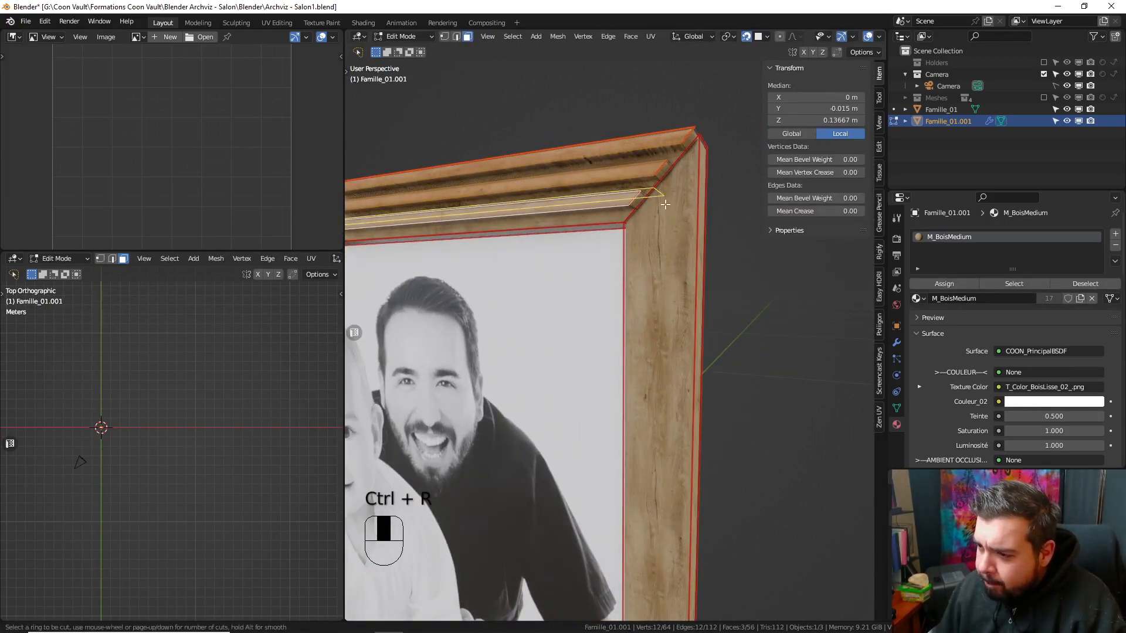
pyautogui.scroll(4, 664, 188)
pyautogui.click(664, 188)
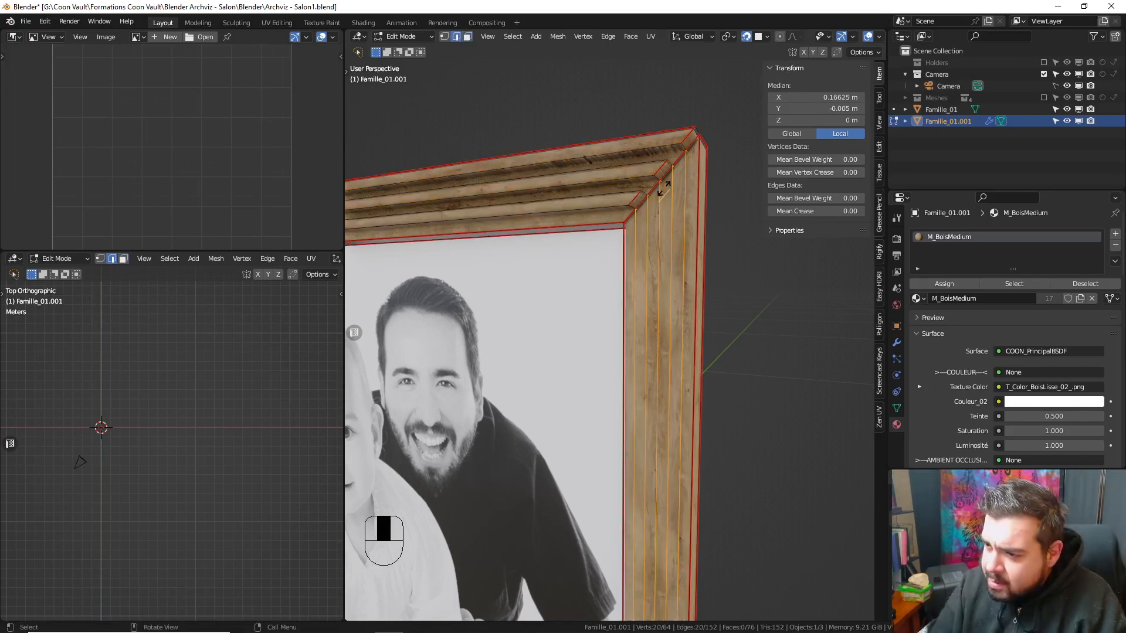
pyautogui.click(662, 189)
# - Select three alternating front strips of the right frame piece, starting with the outermost, and extrude them 0.005 m
pyautogui.click(468, 37)
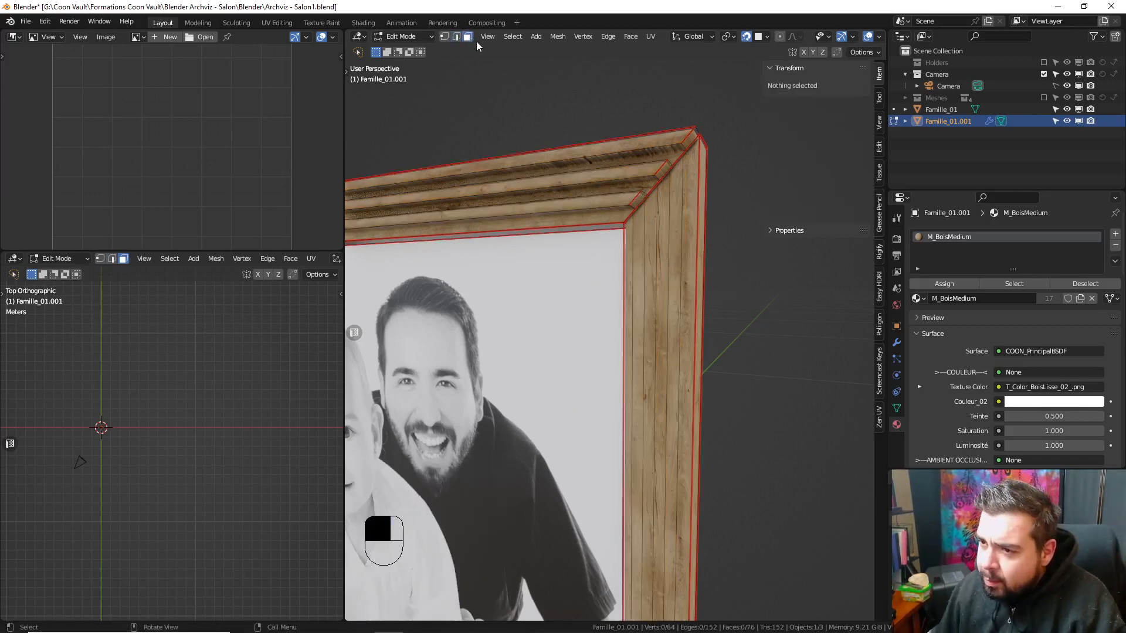
pyautogui.click(685, 270)
pyautogui.keyDown('shift'); pyautogui.moveTo(706, 231); pyautogui.dragTo(723, 228, button='middle'); pyautogui.keyUp('shift')
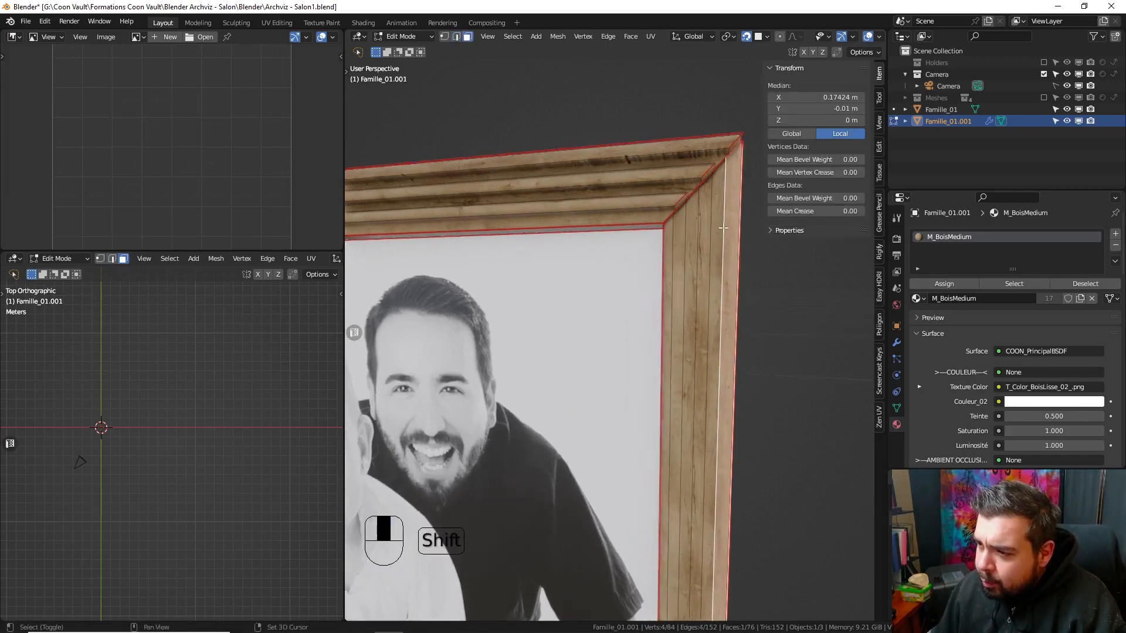
pyautogui.keyDown('shift'); pyautogui.click(692, 233); pyautogui.keyUp('shift')
pyautogui.keyDown('shift'); pyautogui.click(681, 239); pyautogui.keyUp('shift')
pyautogui.write('e')
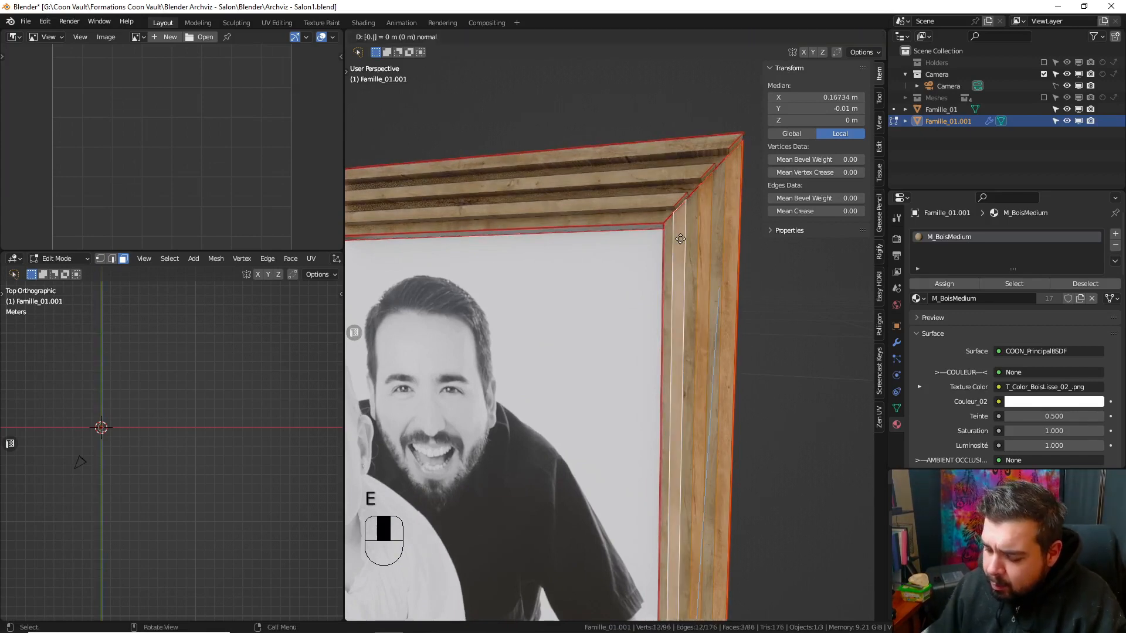
pyautogui.write('0.005')
pyautogui.press('Return')
pyautogui.scroll(-3, 684, 241)
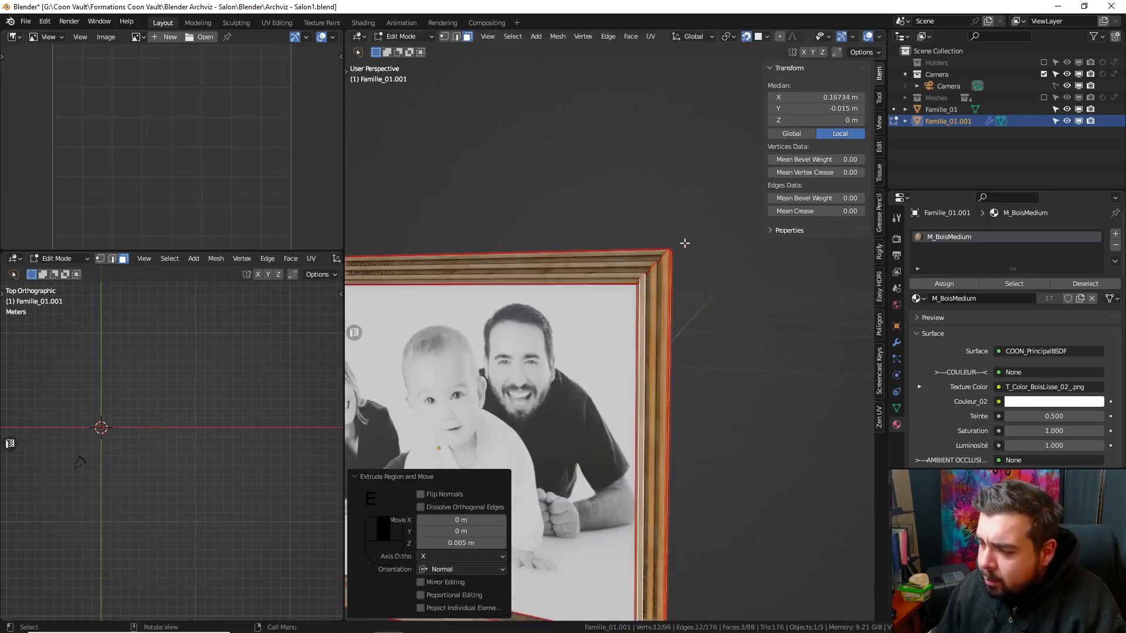
# - Add five evenly spaced lengthwise loop cuts to the left side piece of the frame
pyautogui.keyDown('shift'); pyautogui.moveTo(685, 243); pyautogui.dragTo(788, 241, button='middle'); pyautogui.keyUp('shift')
pyautogui.scroll(-2, 788, 241)
pyautogui.scroll(3, 587, 256)
pyautogui.moveTo(469, 235); pyautogui.dragTo(533, 196, button='middle')
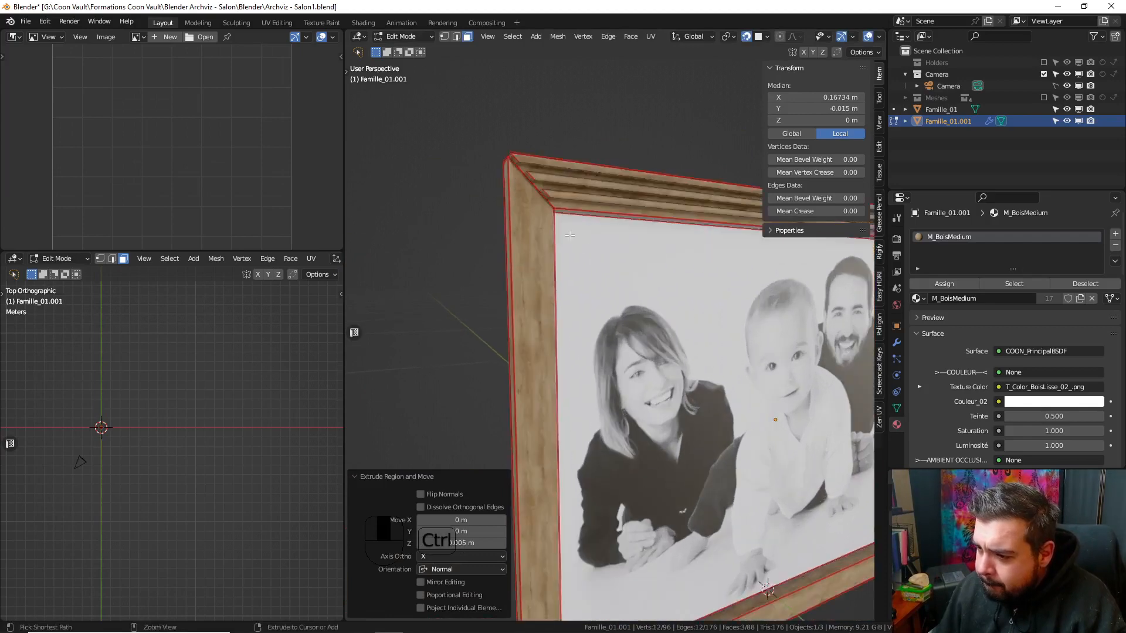
pyautogui.hotkey('ctrl', 'r')
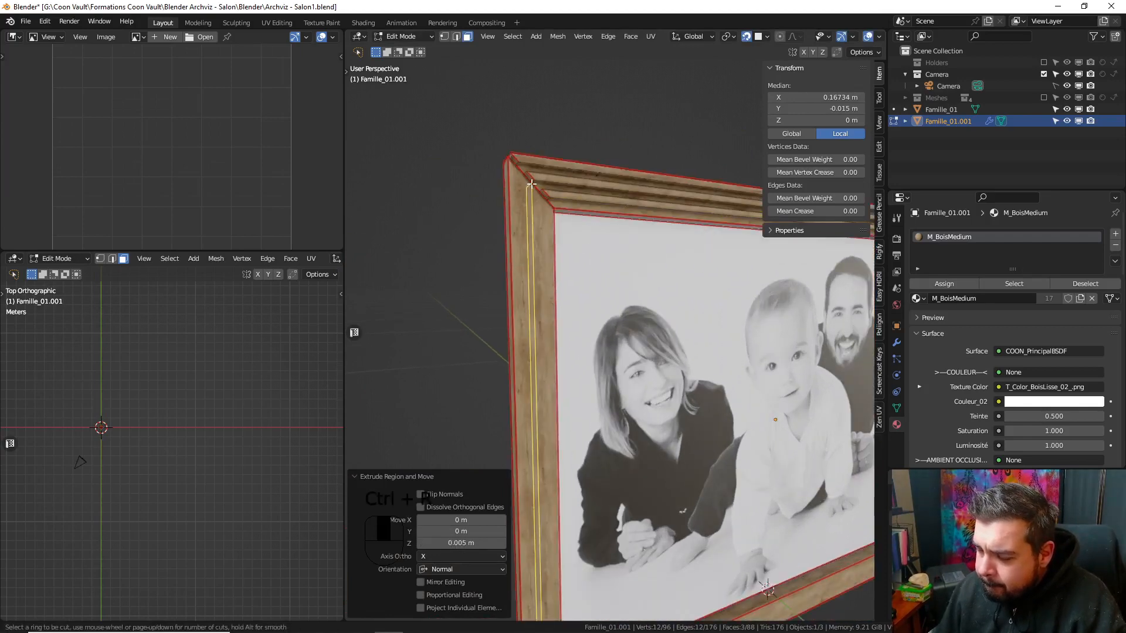
pyautogui.scroll(4, 531, 184)
pyautogui.click(531, 183)
pyautogui.click(528, 187)
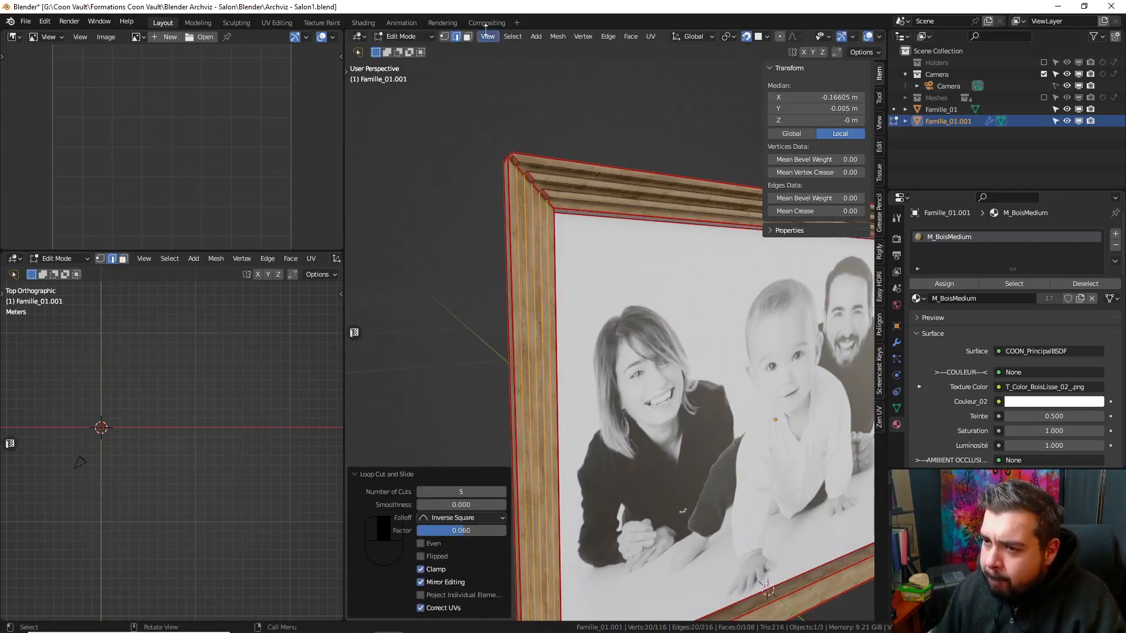
# - Select three alternating front strips of the left frame piece, starting with the outermost, and extrude them 0.005 m
pyautogui.click(468, 37)
pyautogui.click(515, 185)
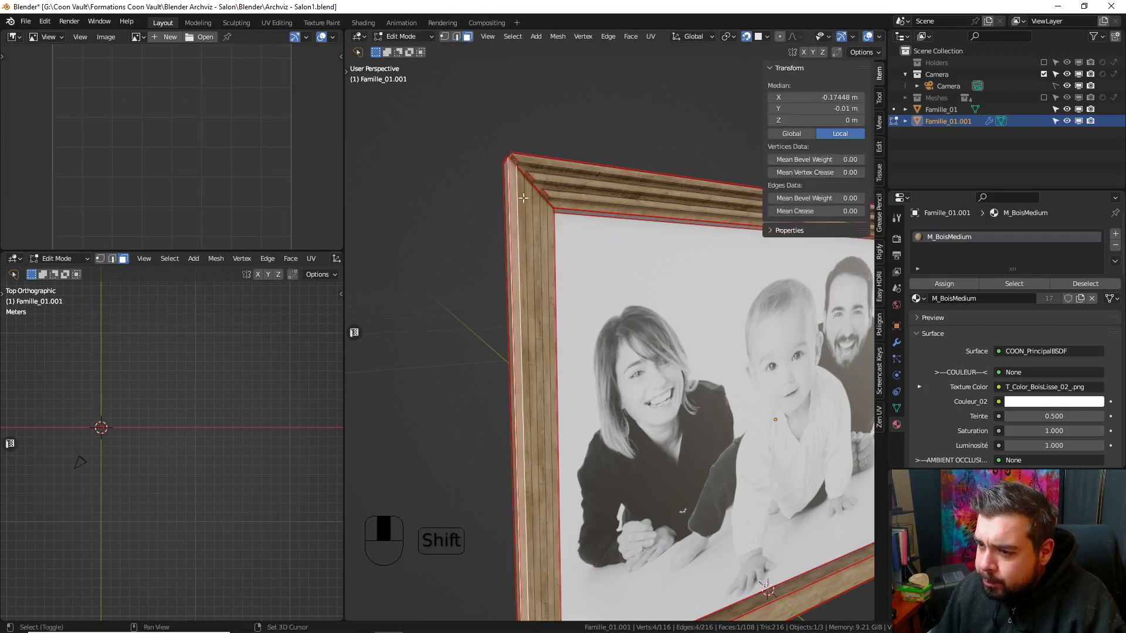
pyautogui.keyDown('shift'); pyautogui.click(529, 206); pyautogui.keyUp('shift')
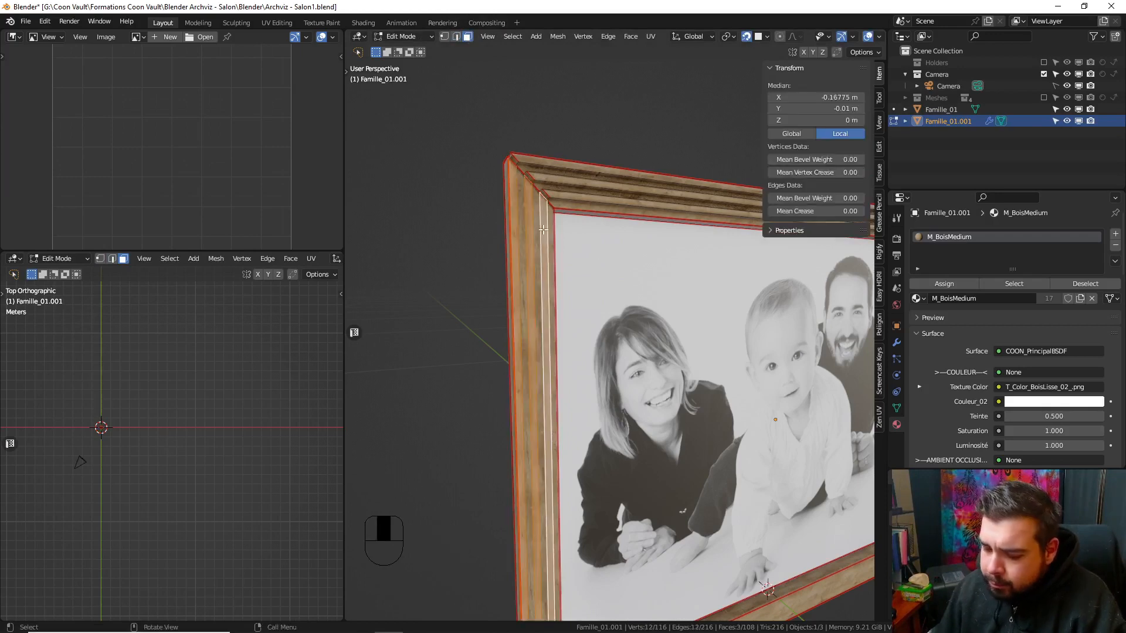
pyautogui.write('e0.005')
pyautogui.press('Return')
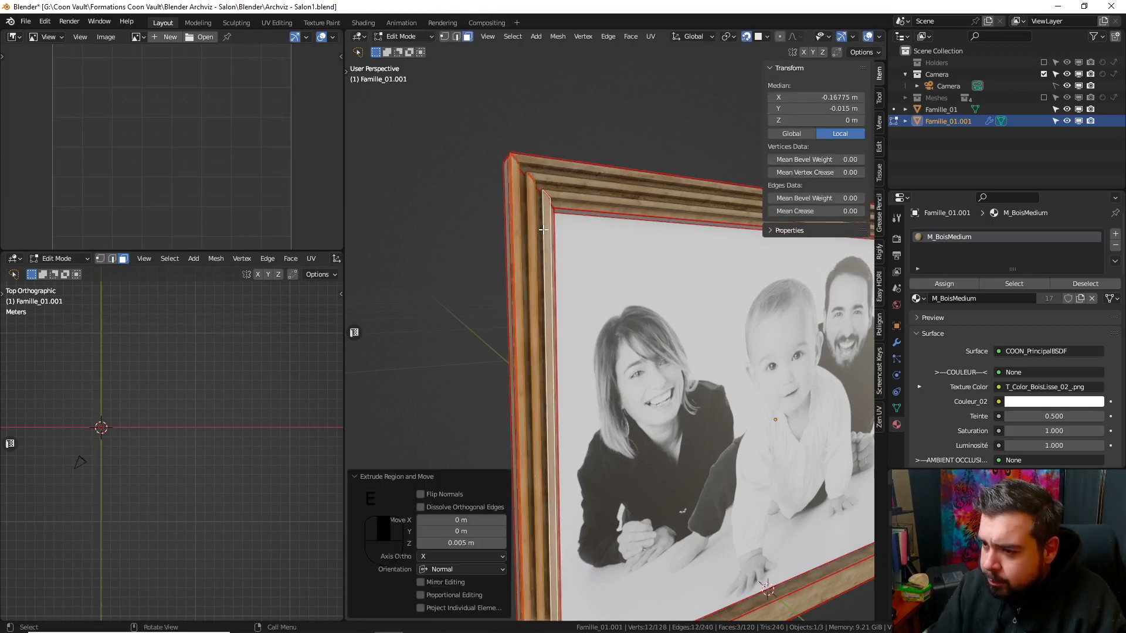
# - Add five evenly spaced lengthwise loop cuts to the bottom piece of the frame
pyautogui.keyDown('shift'); pyautogui.moveTo(588, 516); pyautogui.dragTo(569, 217, button='middle'); pyautogui.keyUp('shift')
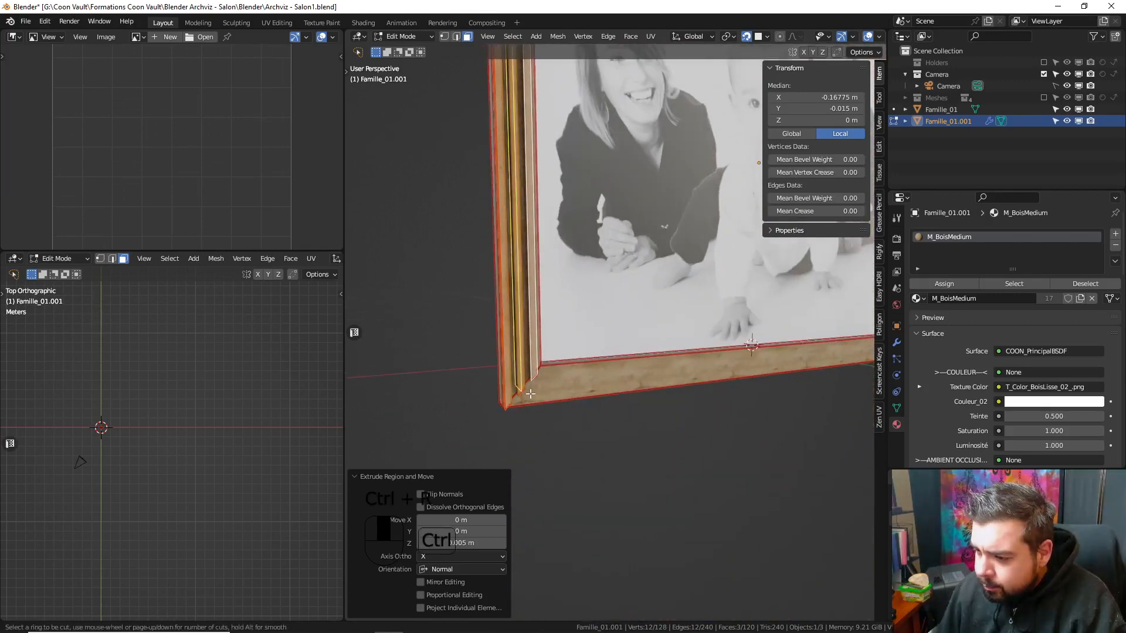
pyautogui.hotkey('ctrl', 'r')
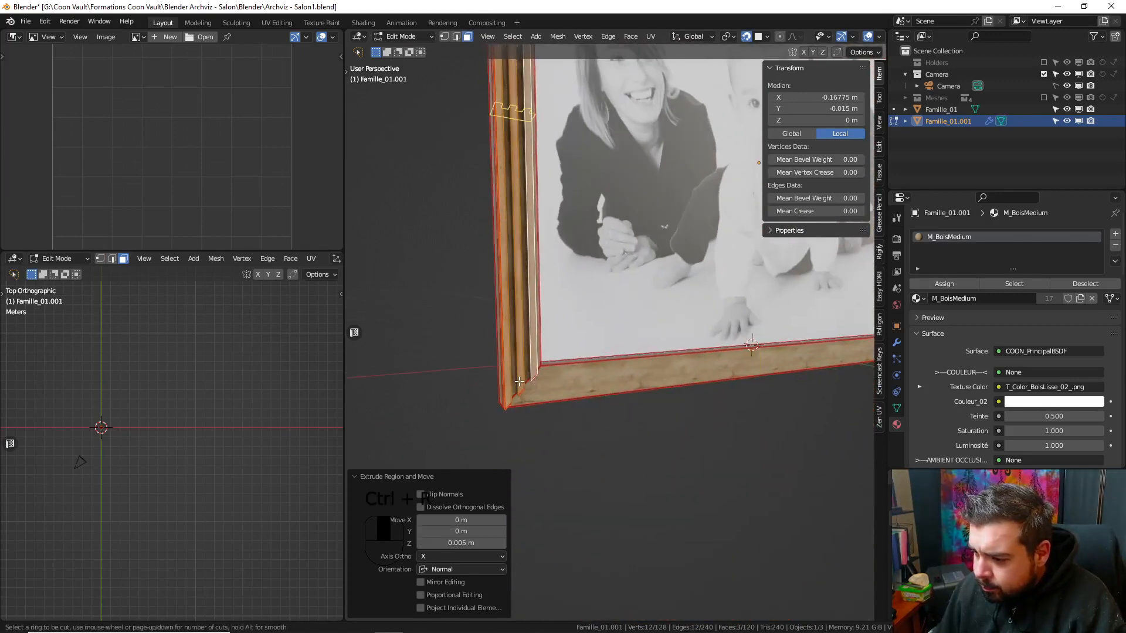
pyautogui.moveTo(519, 381); pyautogui.dragTo(523, 366, button='middle')
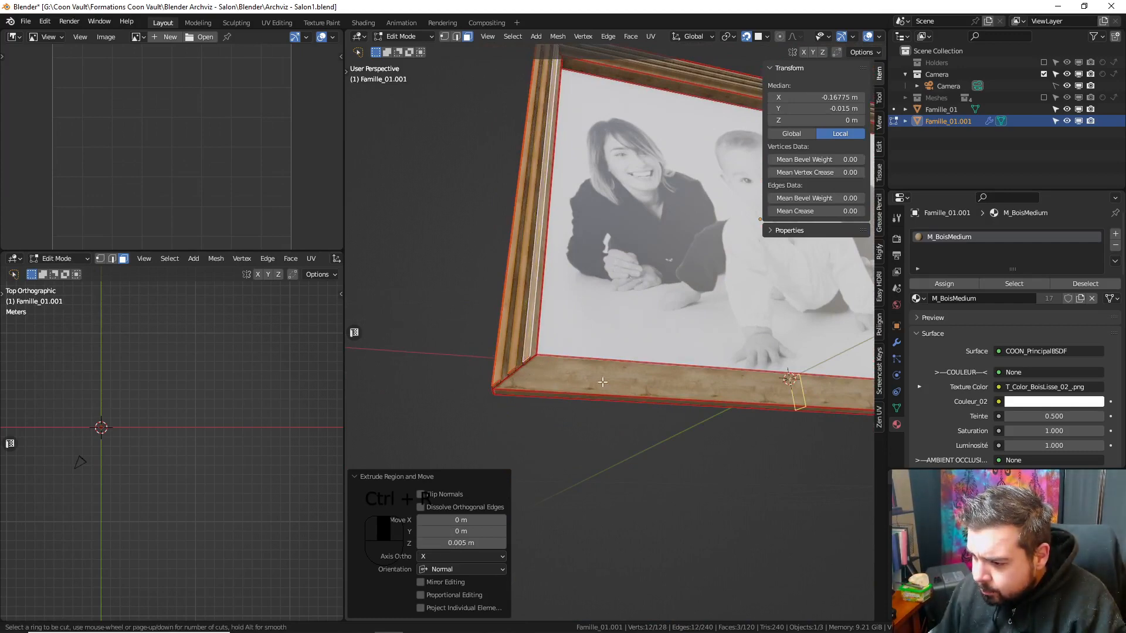
pyautogui.scroll(4, 528, 364)
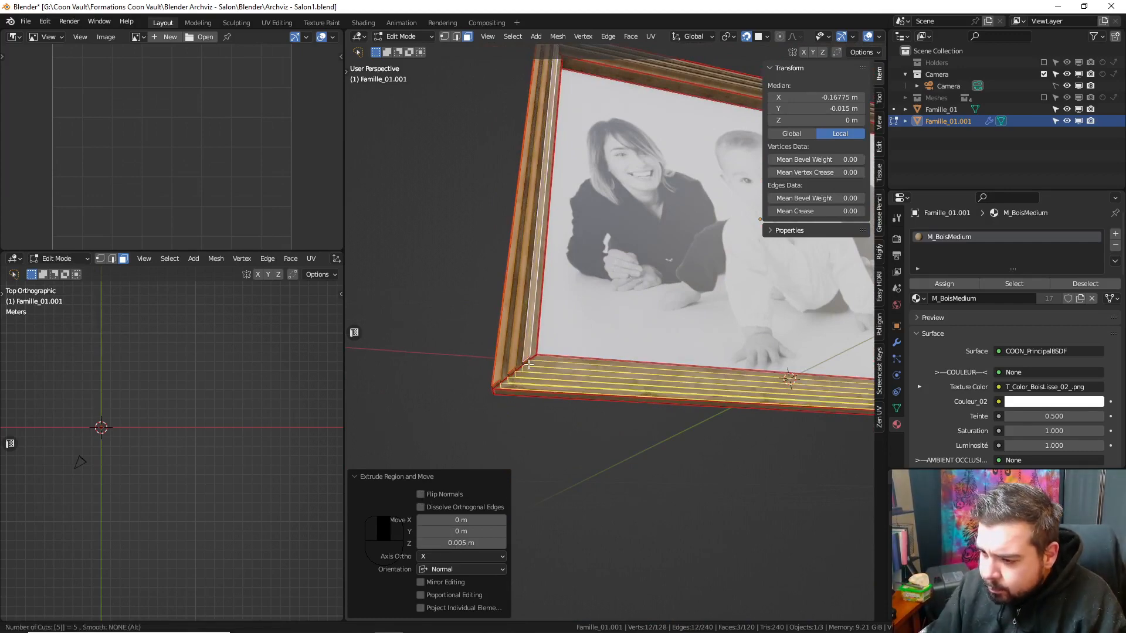
pyautogui.click(529, 364)
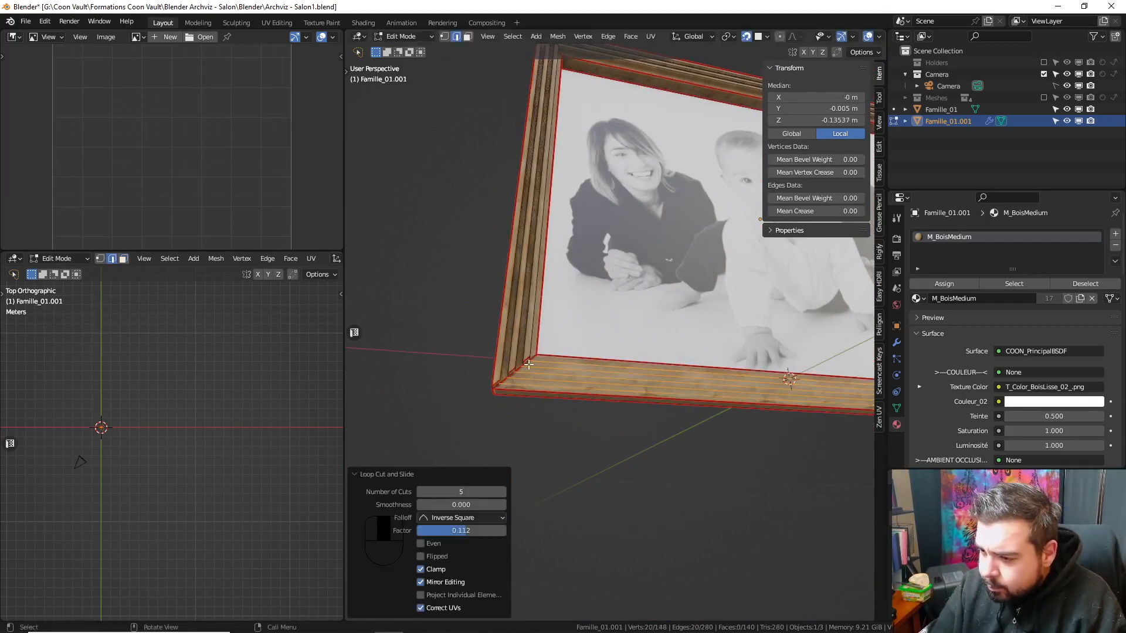
# - Select three alternating front strips of the bottom frame piece, starting with the outermost, and extrude them to match the other sides
pyautogui.click(468, 37)
pyautogui.click(556, 386)
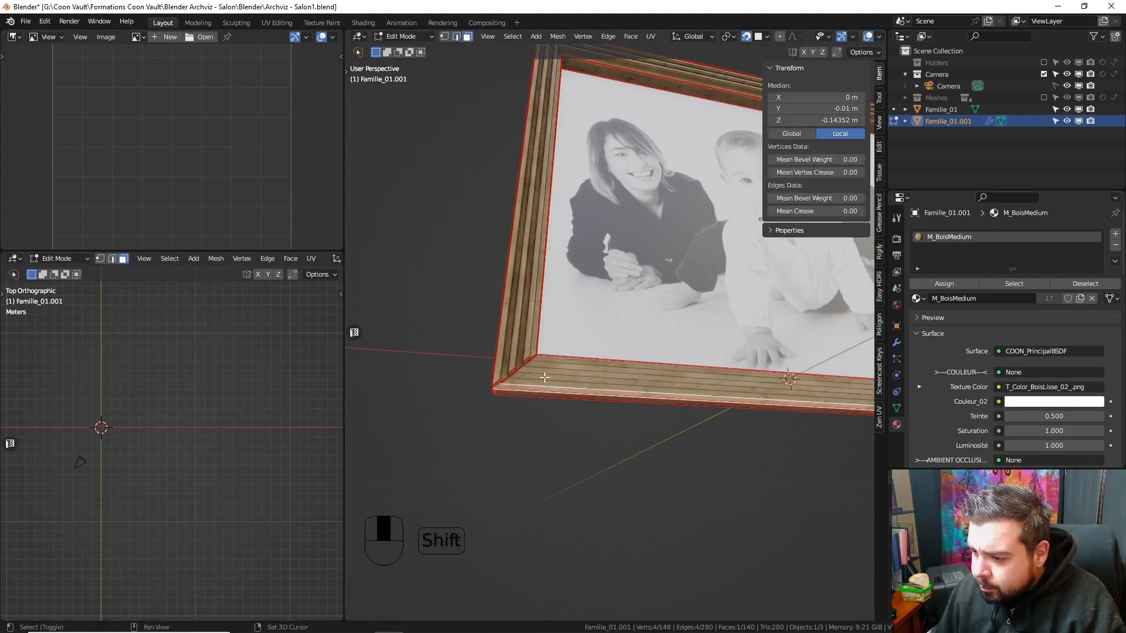
pyautogui.keyDown('shift'); pyautogui.click(544, 378); pyautogui.keyUp('shift')
pyautogui.keyDown('shift'); pyautogui.click(551, 361); pyautogui.keyUp('shift')
pyautogui.press('e')
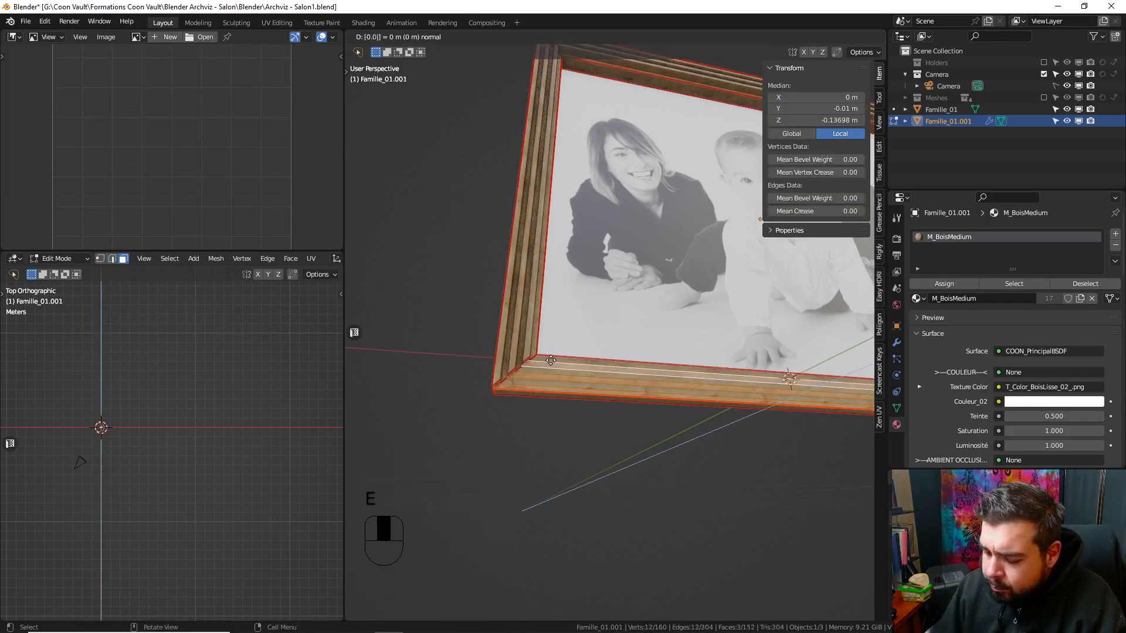
pyautogui.click(551, 360)
pyautogui.press('Tab')
pyautogui.scroll(4, 568, 322)
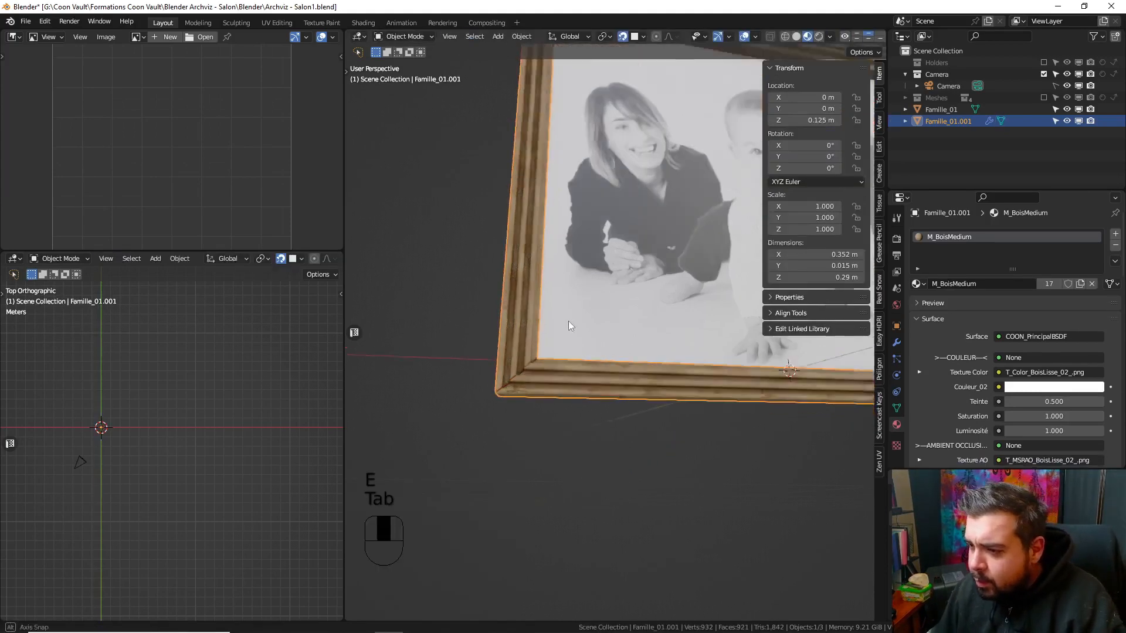
pyautogui.press('Tab')
pyautogui.press('a')
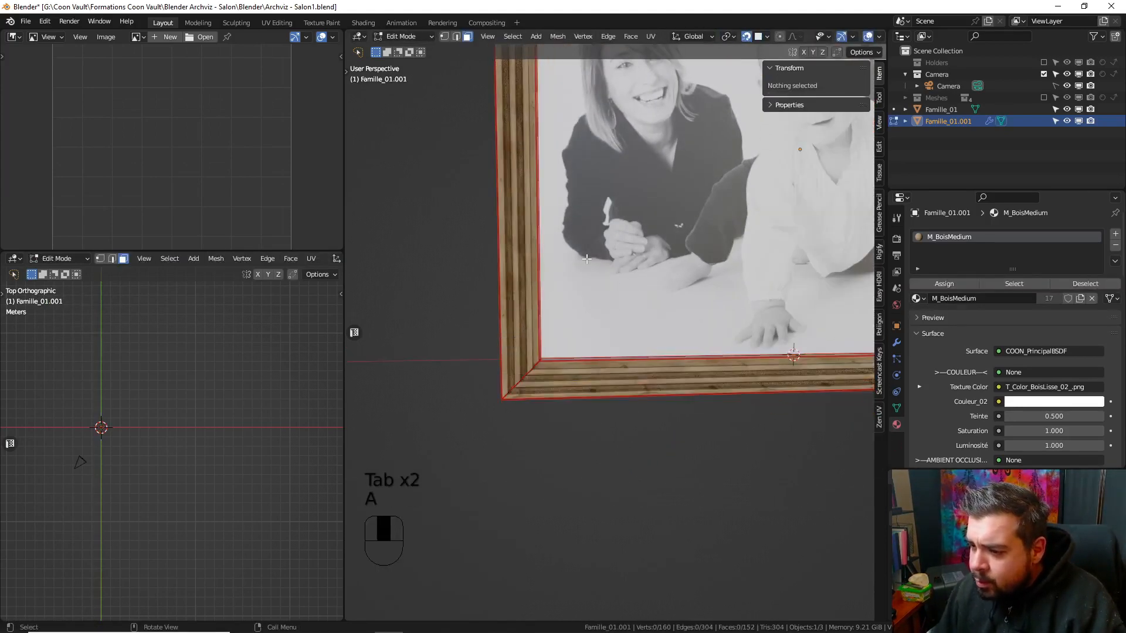
pyautogui.click(513, 37)
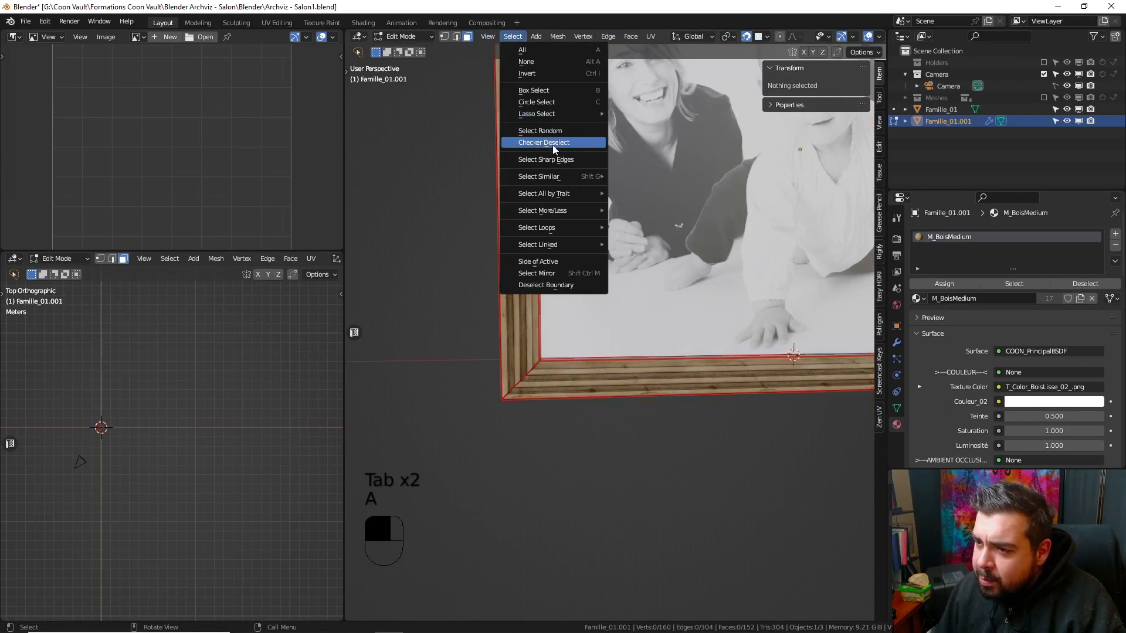
pyautogui.click(548, 159)
pyautogui.hotkey('ctrl', 'e')
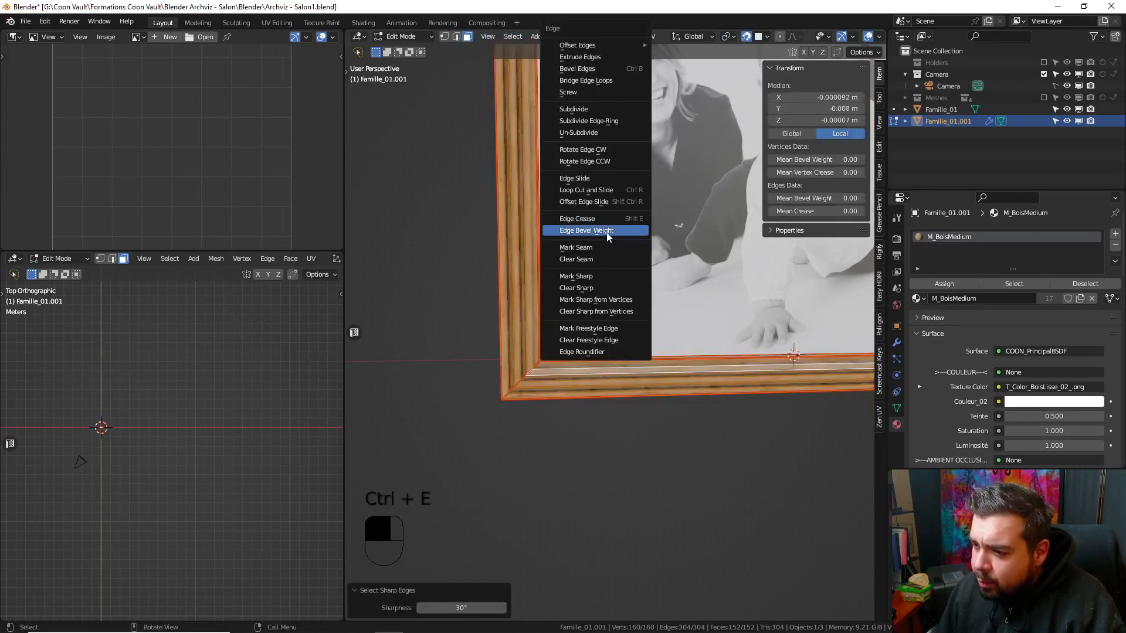
pyautogui.click(602, 247)
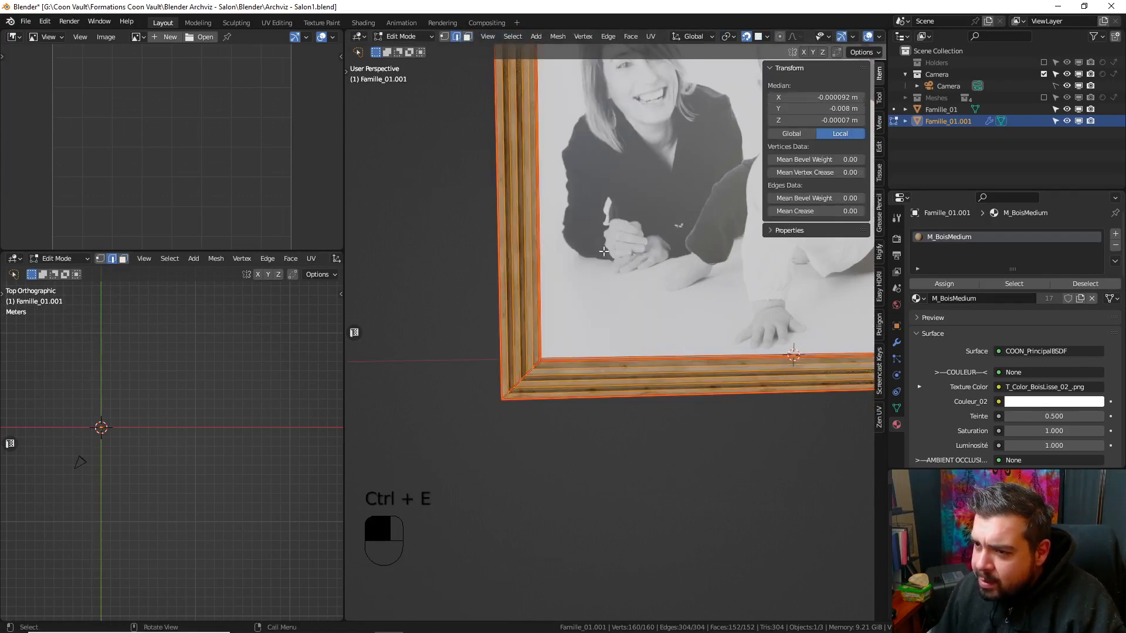
# - In edge selection mode, select only the frame's sharp edges and mark them as seams
pyautogui.press('a')
pyautogui.click(513, 36)
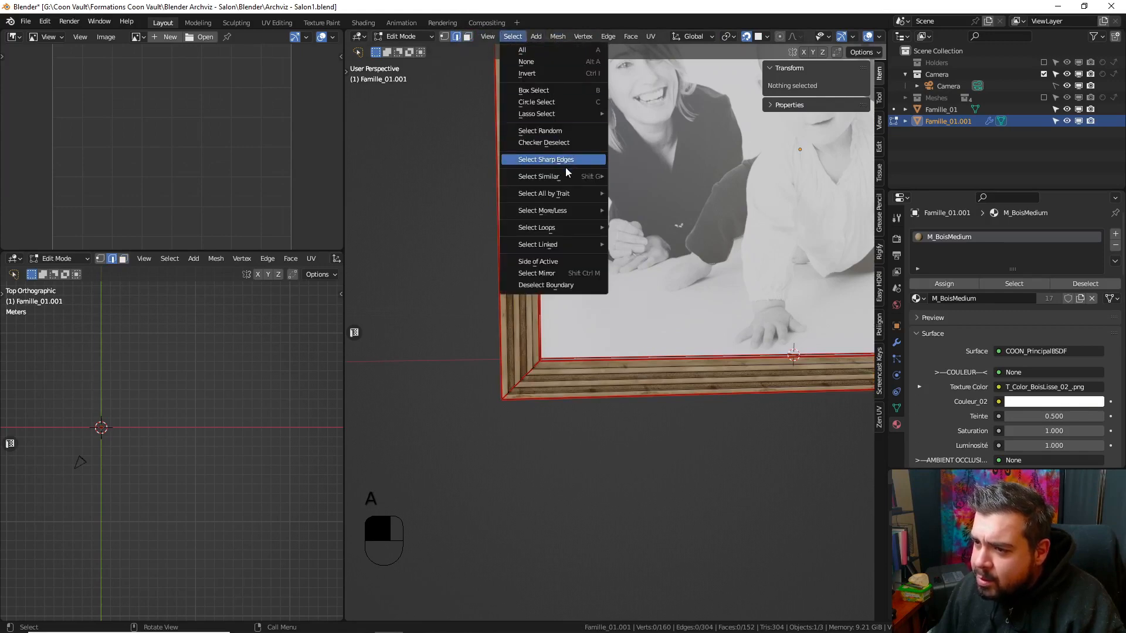
pyautogui.click(548, 160)
pyautogui.hotkey('ctrl', 'e')
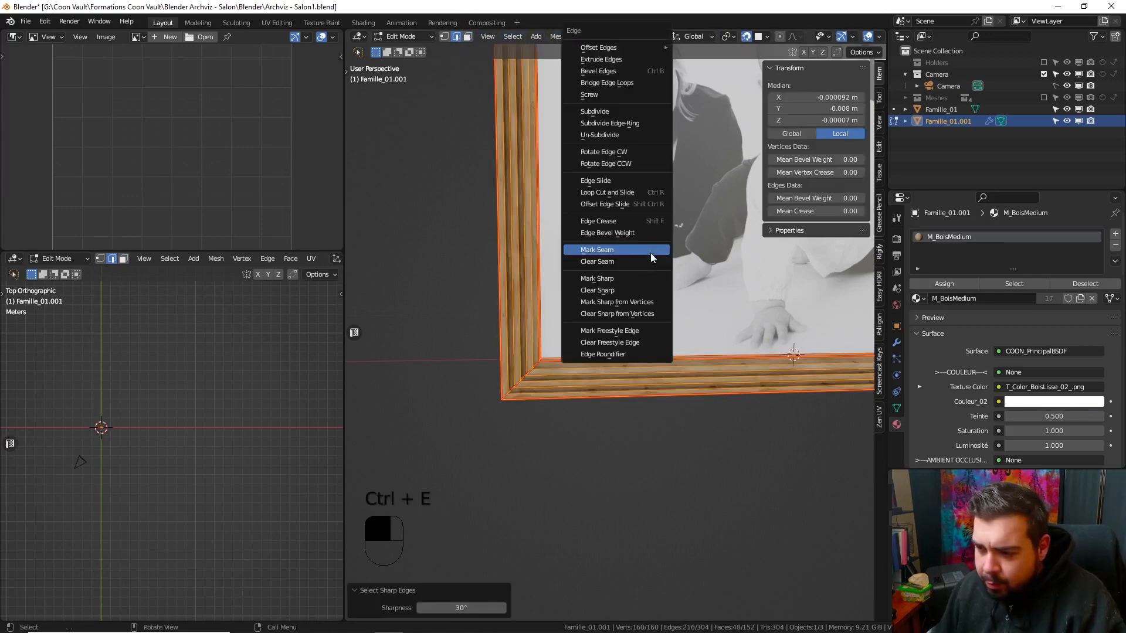
pyautogui.click(620, 247)
# - Select the whole frame mesh, unwrap its UVs and return to Object Mode
pyautogui.press('a')
pyautogui.click(634, 142)
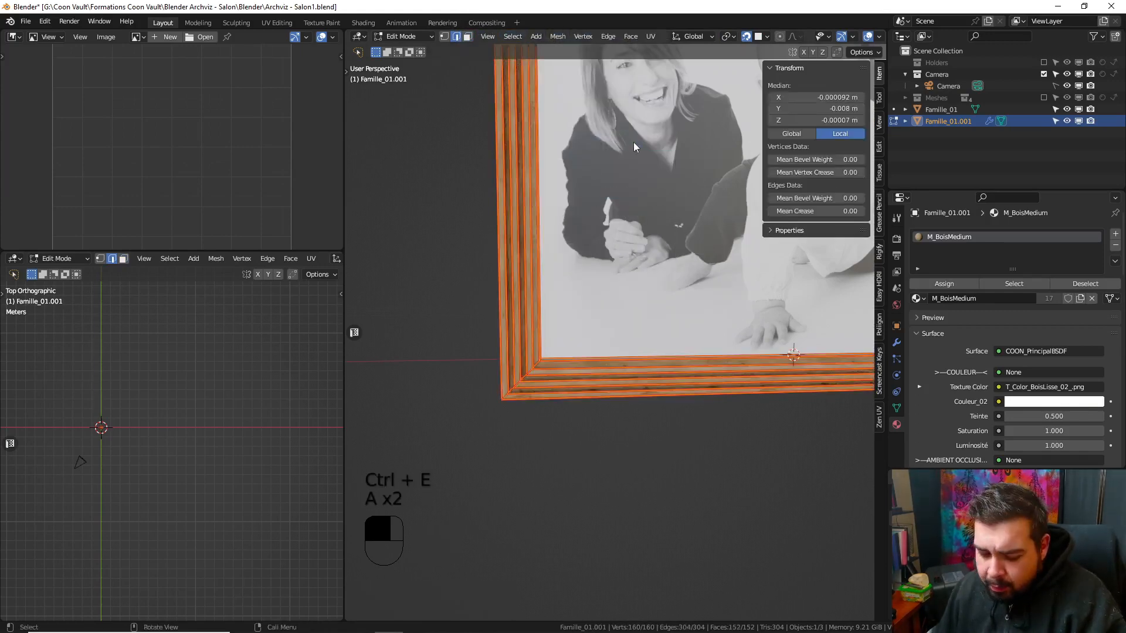
pyautogui.press('u')
pyautogui.click(634, 142)
pyautogui.press('Tab')
# - Duplicate the family photo plane and move the copy -0.0075 m along the Y axis, in front of the original
pyautogui.click(633, 177)
pyautogui.moveTo(632, 177); pyautogui.dragTo(726, 250, button='middle')
pyautogui.hotkey('shift', 'd')
pyautogui.write('y')
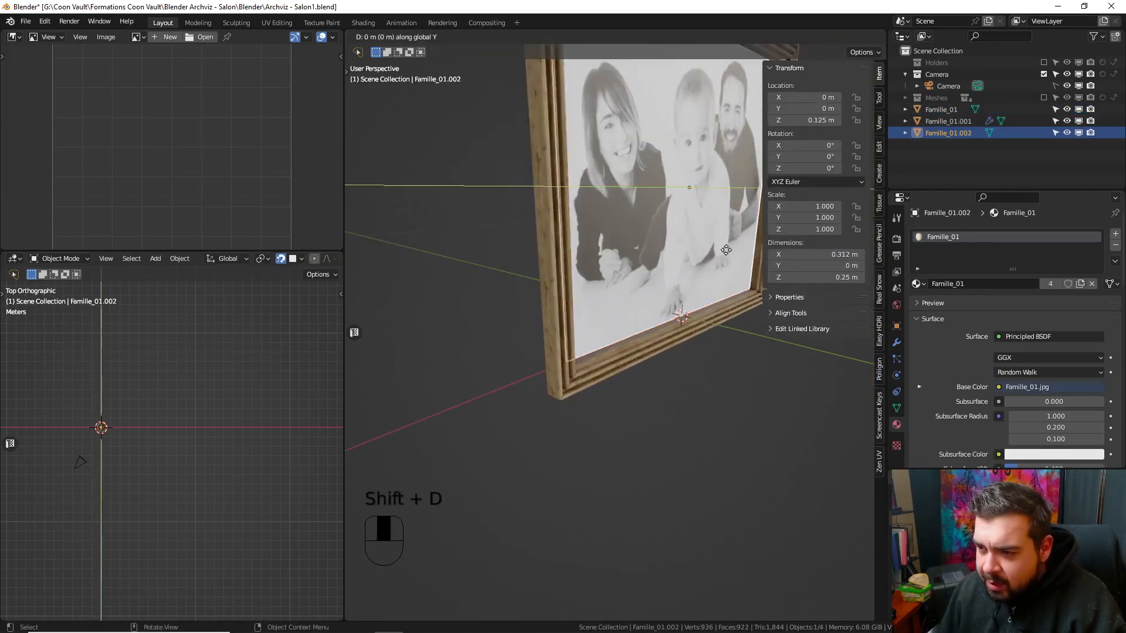
pyautogui.write('-0.0075')
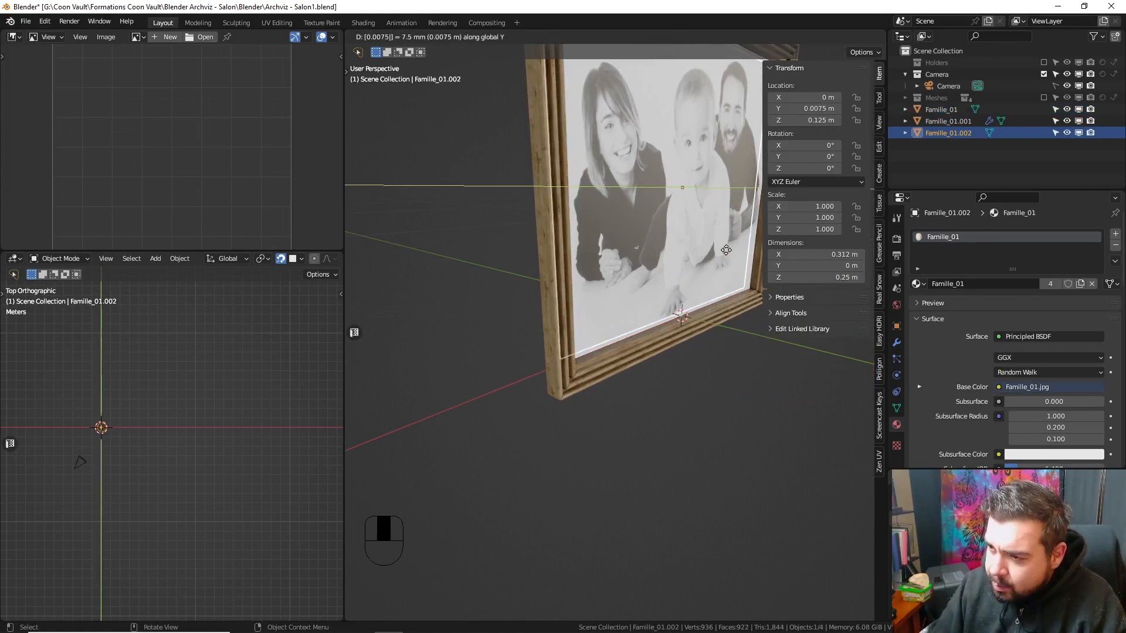
pyautogui.press('Return')
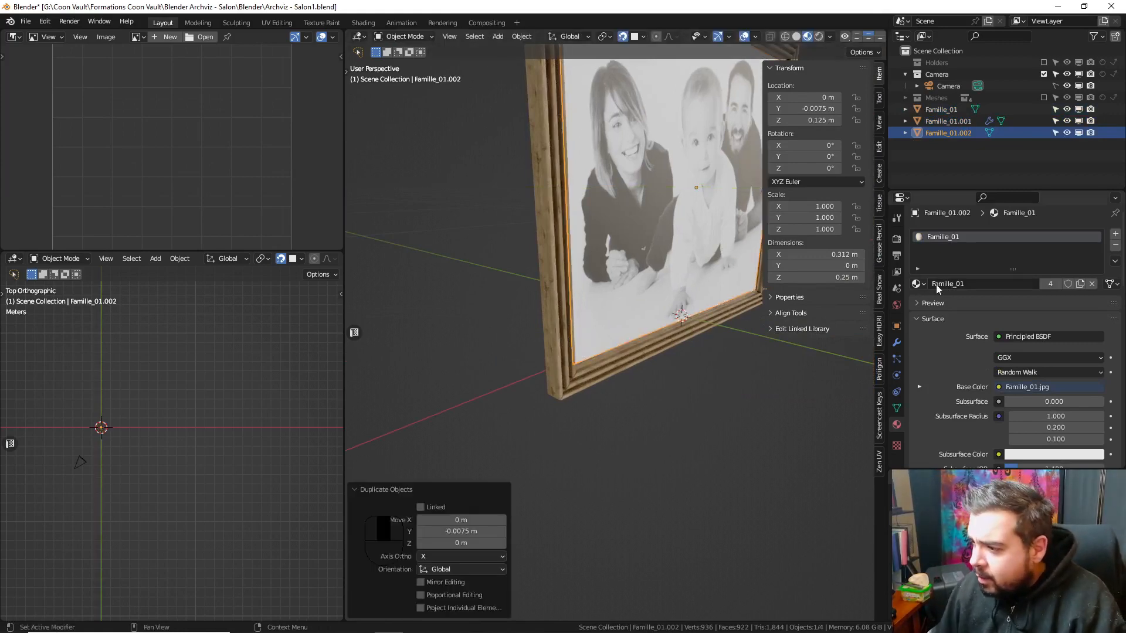
# - Assign the CoonGlassBSDF material to the front pane, apply its rotation and scale, and set its origin to geometry
pyautogui.click(917, 284)
pyautogui.click(948, 314)
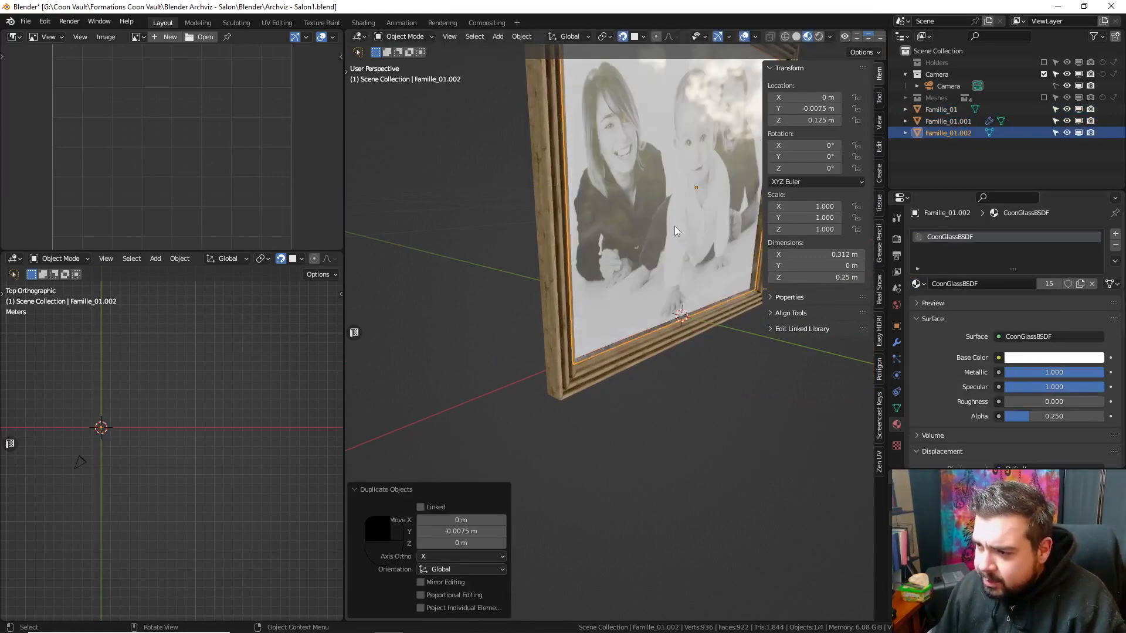
pyautogui.press('q')
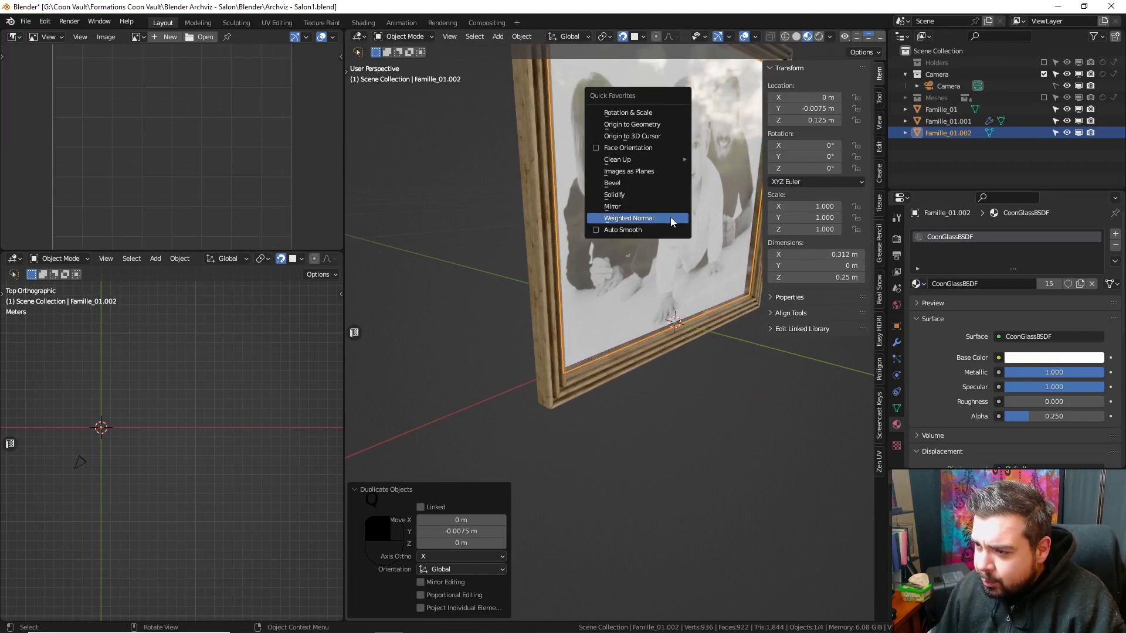
pyautogui.click(633, 115)
pyautogui.press('q')
pyautogui.click(624, 124)
# - Move the Famille_01 photo plane -0.002 m along the global Y axis
pyautogui.keyDown('shift'); pyautogui.moveTo(537, 175); pyautogui.dragTo(583, 210, button='middle'); pyautogui.keyUp('shift')
pyautogui.click(642, 201)
pyautogui.press('g')
pyautogui.press('y')
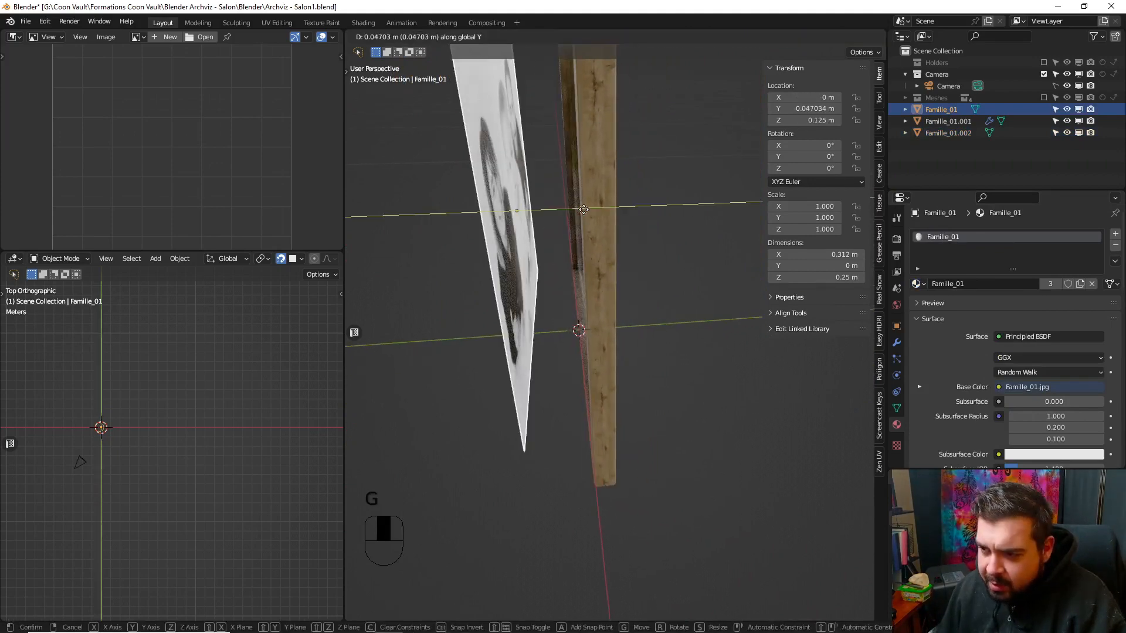
pyautogui.write('0.002-')
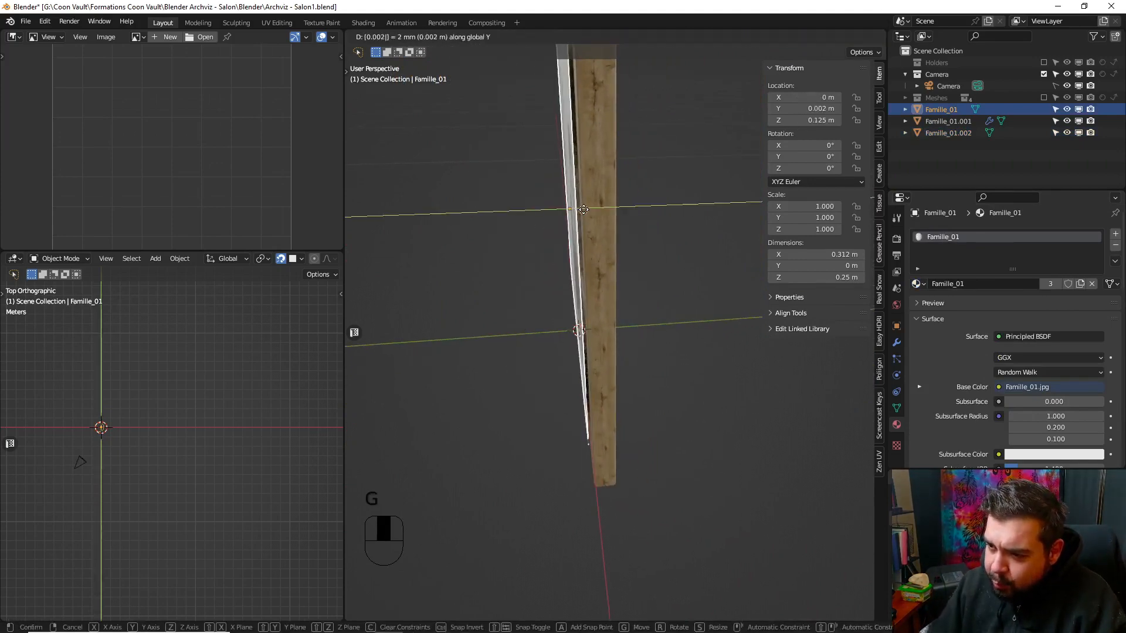
pyautogui.press('Return')
# - Duplicate the photo plane with a 0.002 m offset along Y and assign the M_BoisMedium material to the duplicate
pyautogui.hotkey('shift', 'd')
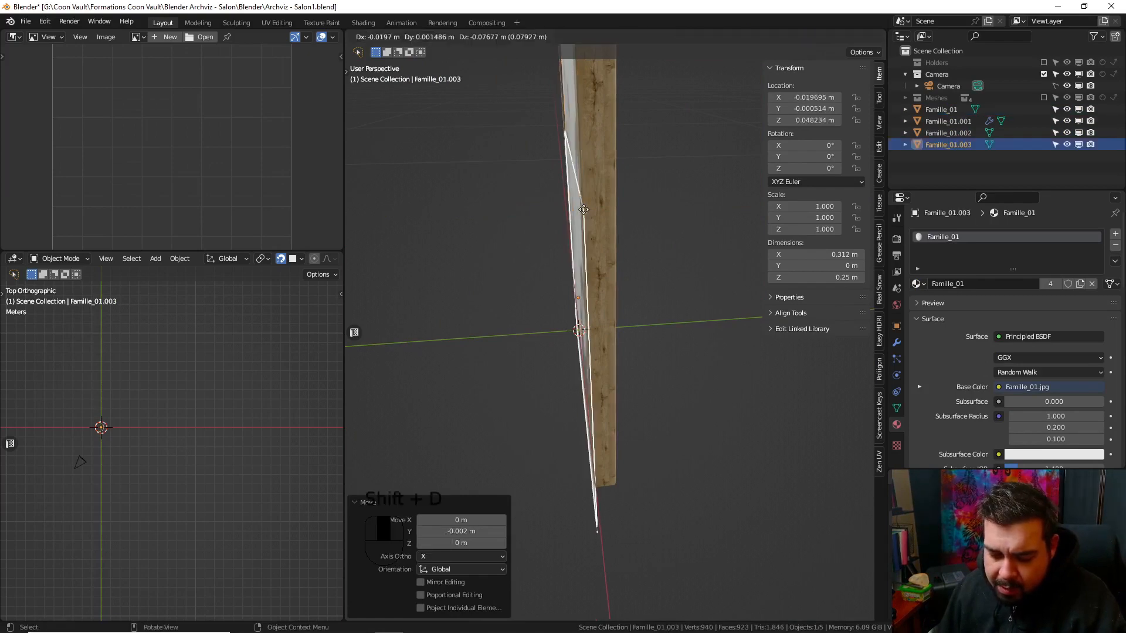
pyautogui.write('y')
pyautogui.write('0.002')
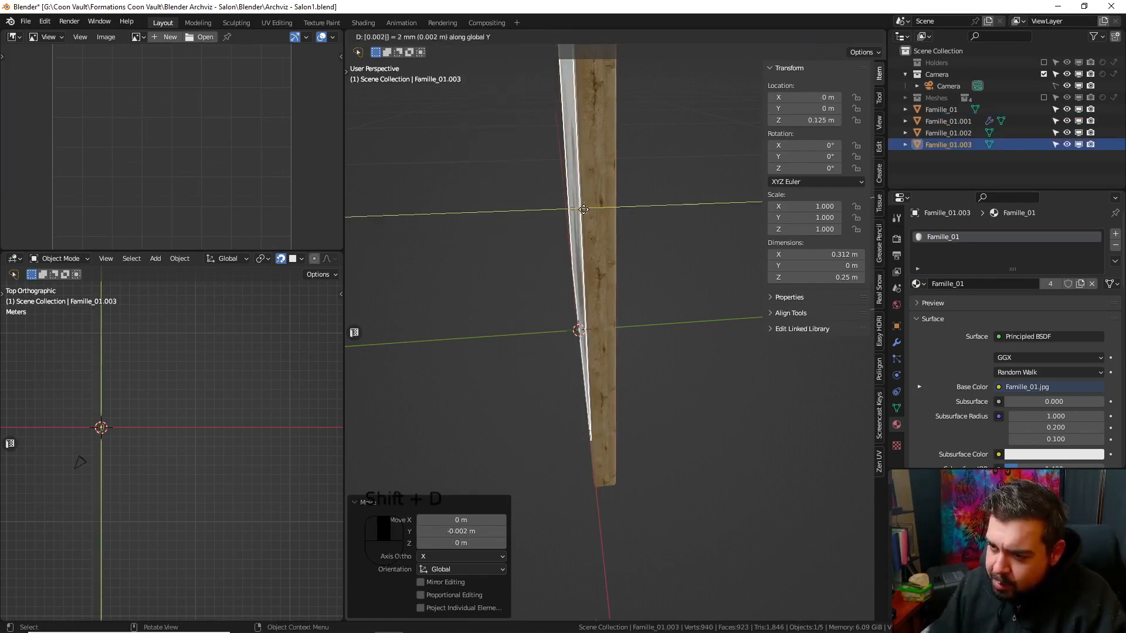
pyautogui.press('Return')
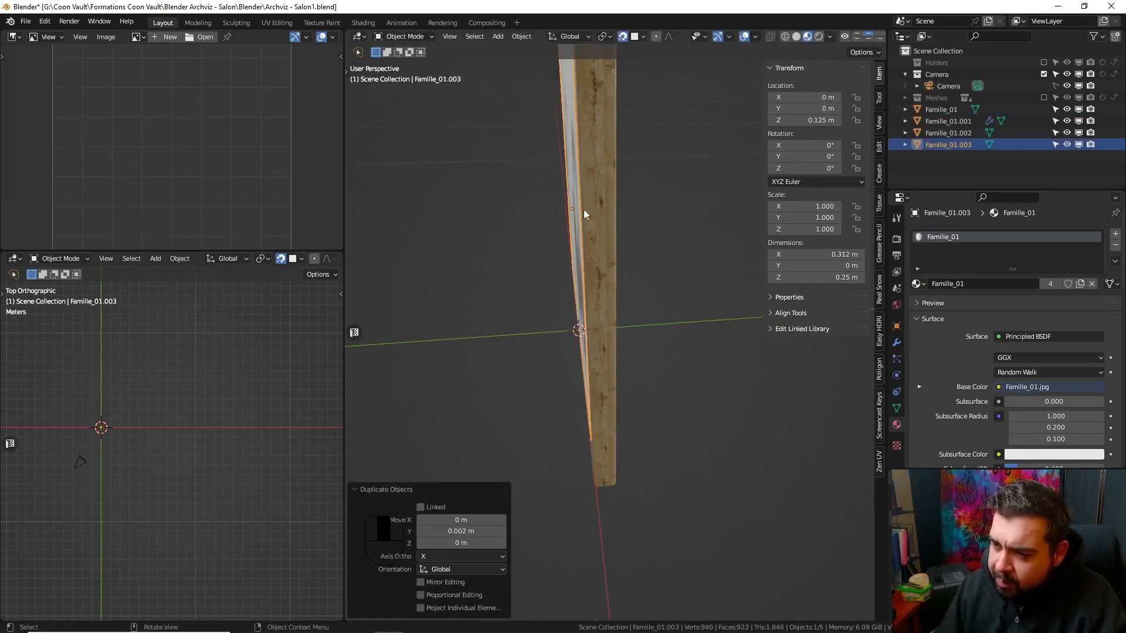
pyautogui.click(918, 284)
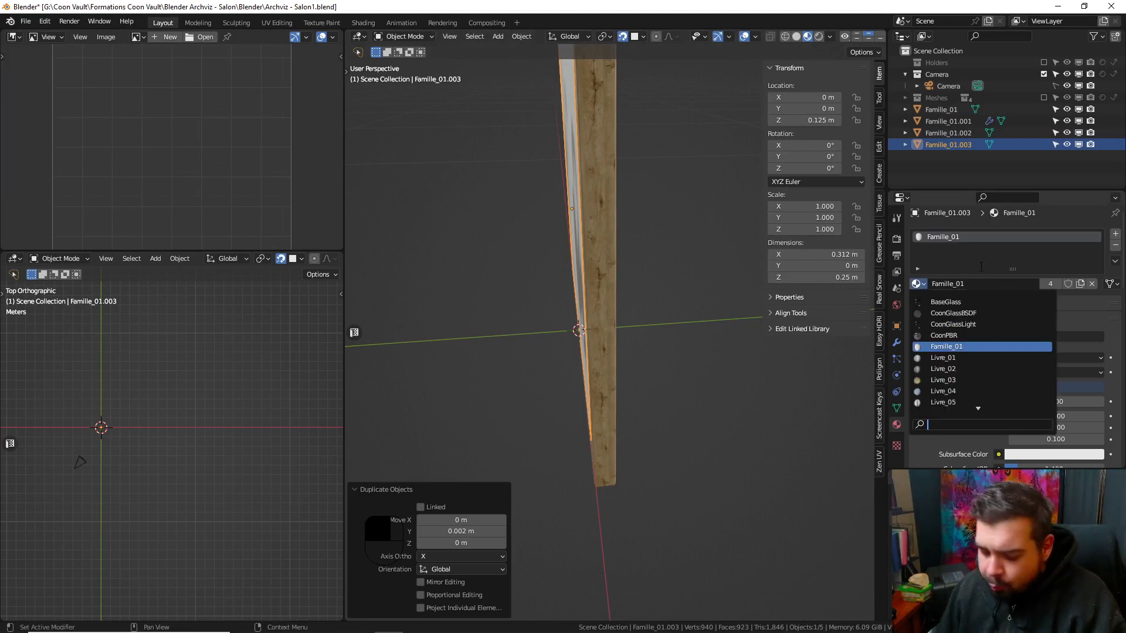
pyautogui.write('bois')
pyautogui.press('Down')
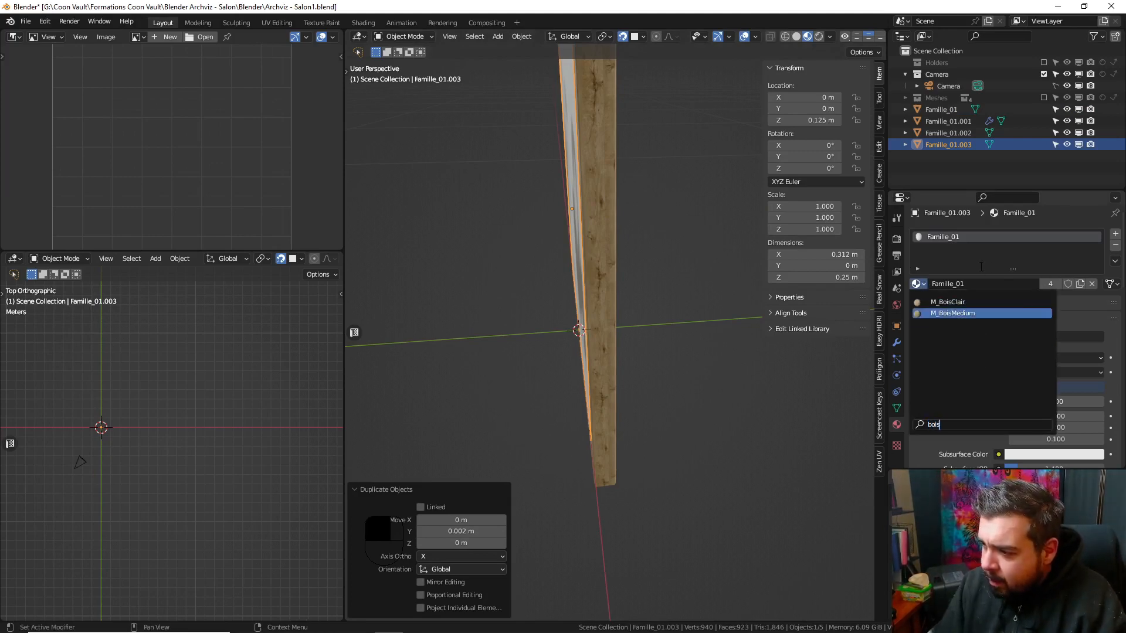
pyautogui.press('Return')
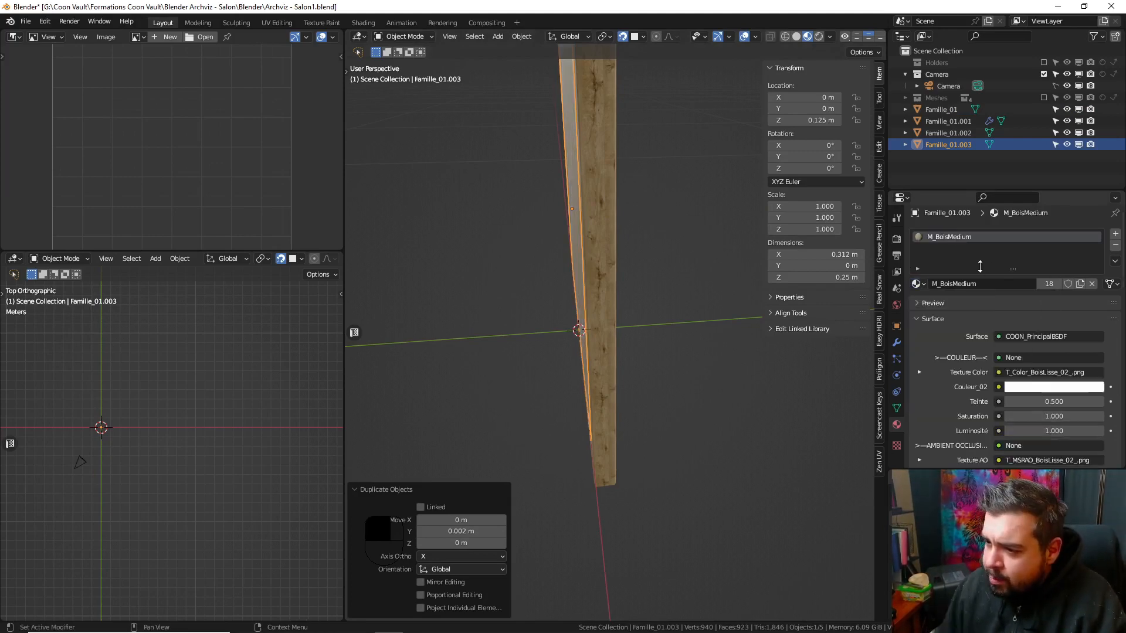
# - Add a Solidify modifier with a thickness of -0.002 m to the wooden back panel and apply it
pyautogui.click(896, 341)
pyautogui.click(959, 238)
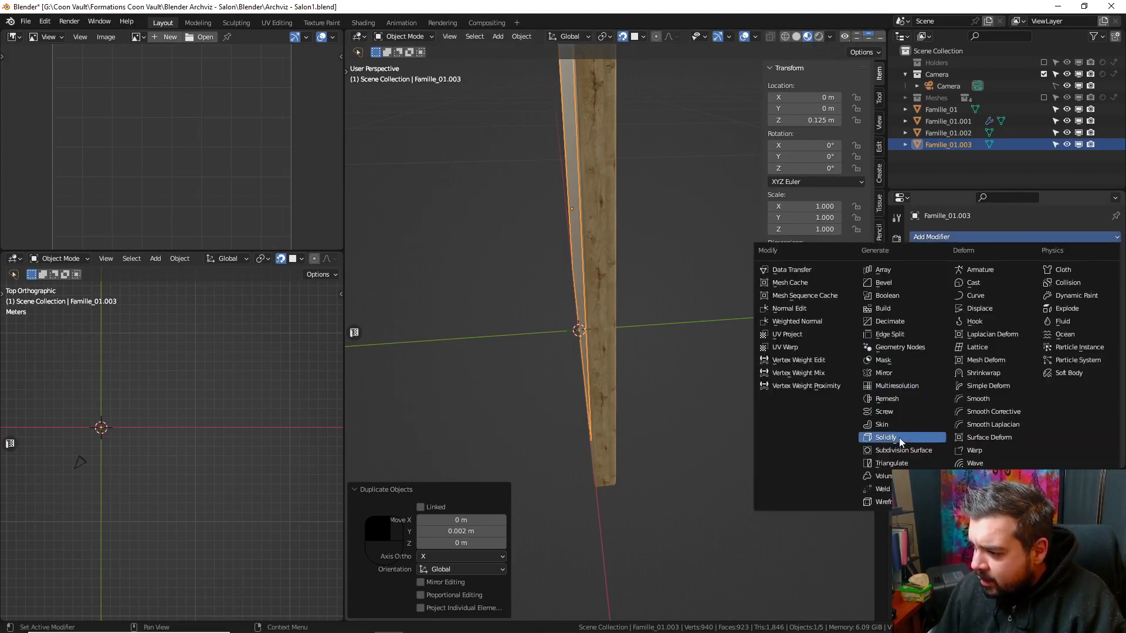
pyautogui.press('Return')
pyautogui.click(1029, 315)
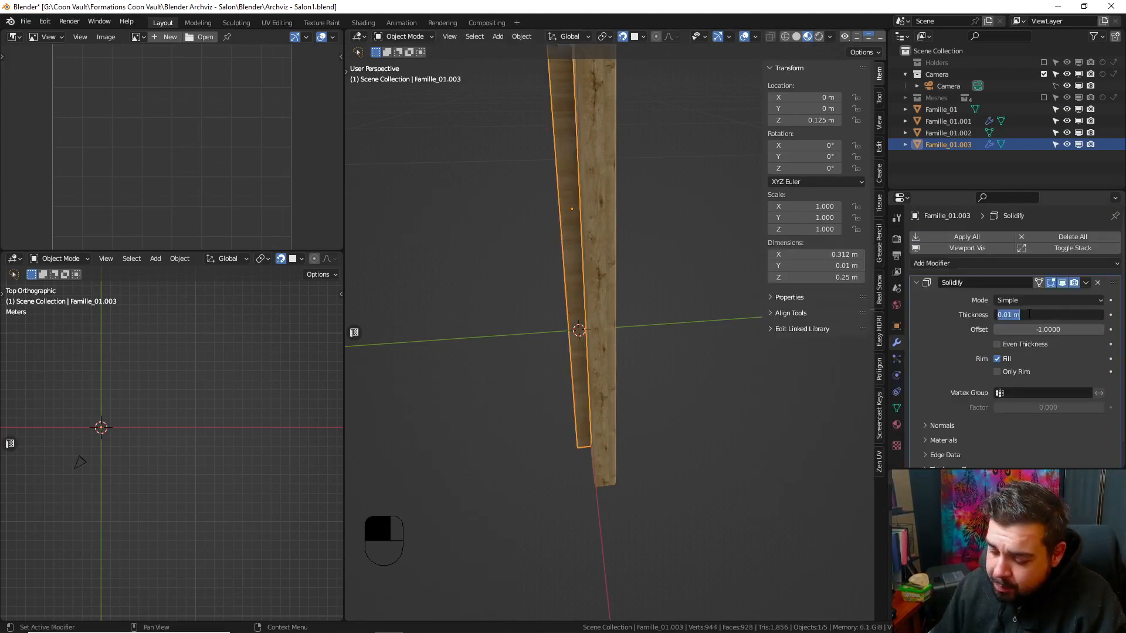
pyautogui.write('-0')
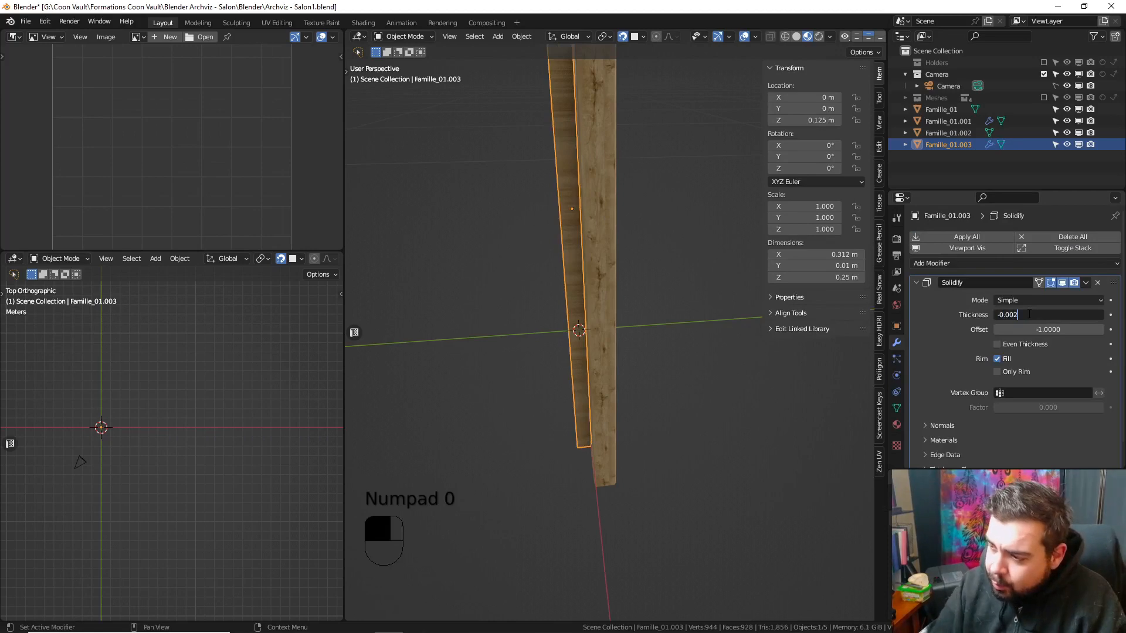
pyautogui.press('Return')
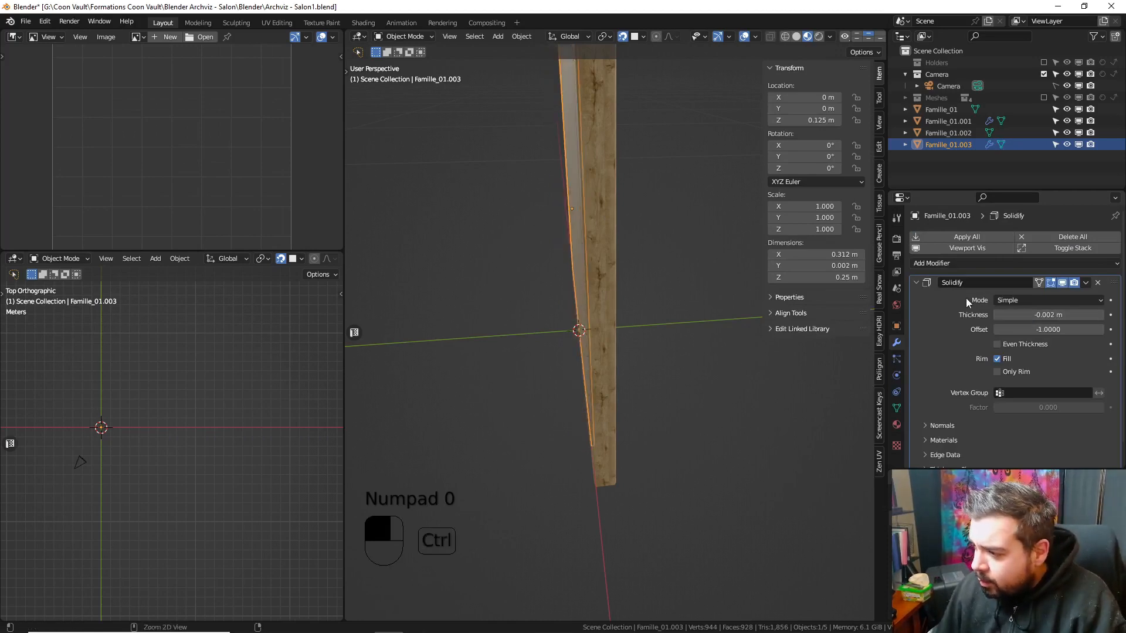
pyautogui.hotkey('ctrl', 'a')
# - Add a Bevel modifier to the back panel with an amount of 0.002/8 m and 2 segments
pyautogui.click(939, 264)
pyautogui.click(917, 281)
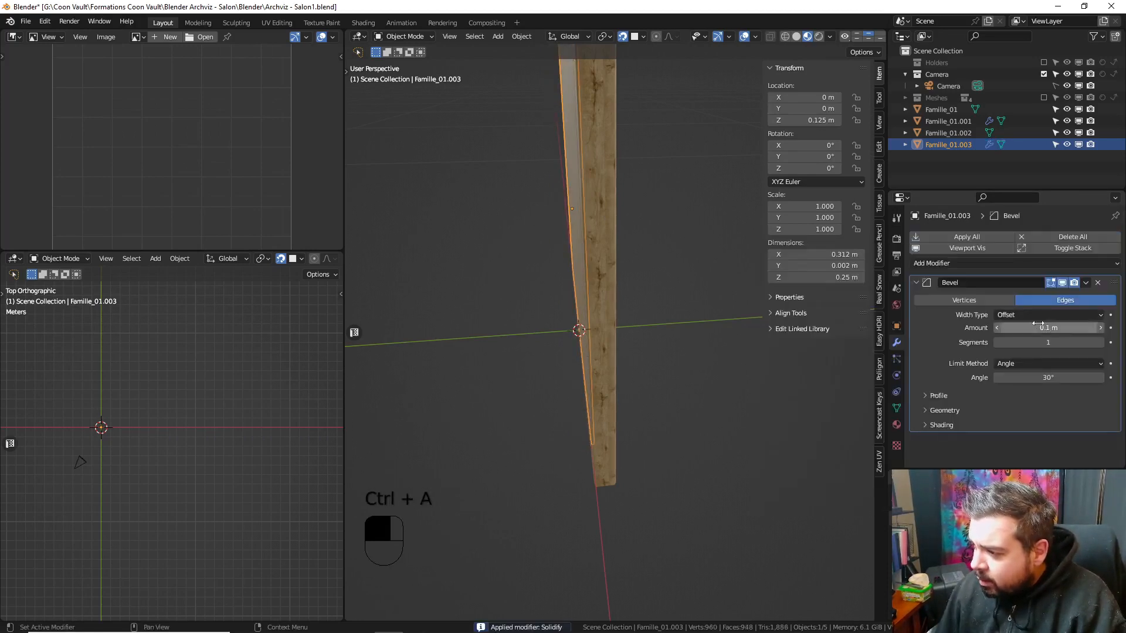
pyautogui.doubleClick(1038, 327)
pyautogui.write('0.002/8')
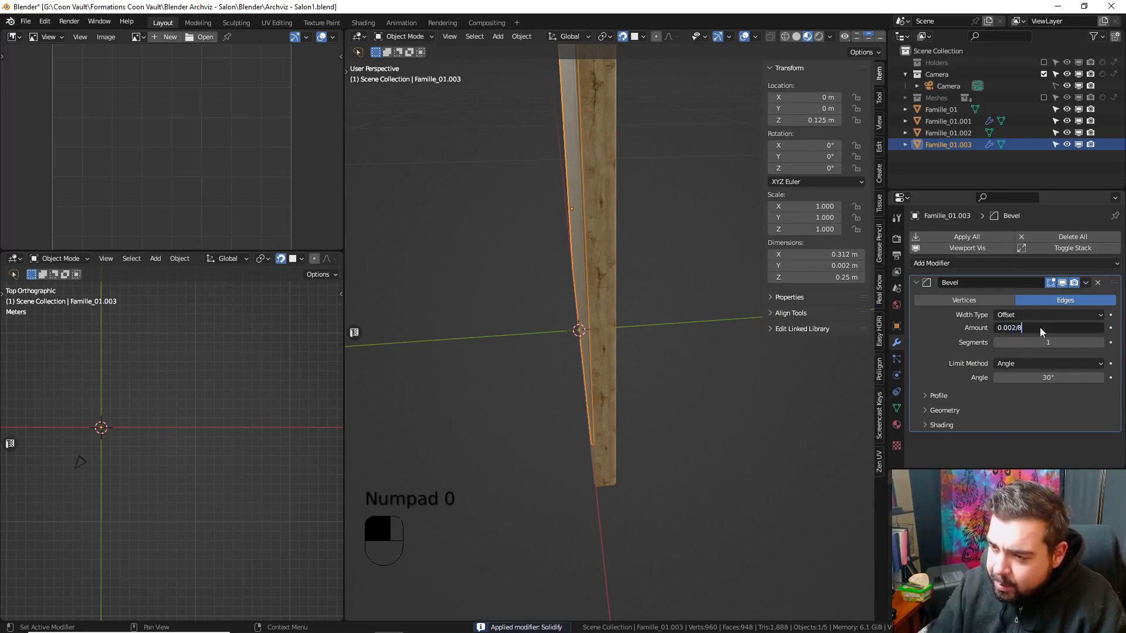
pyautogui.press('Return')
pyautogui.moveTo(1065, 343); pyautogui.dragTo(1073, 343)
# - Enable Auto Smooth on the back panel and add a Weighted Normal modifier with a weight of 100
pyautogui.press('q')
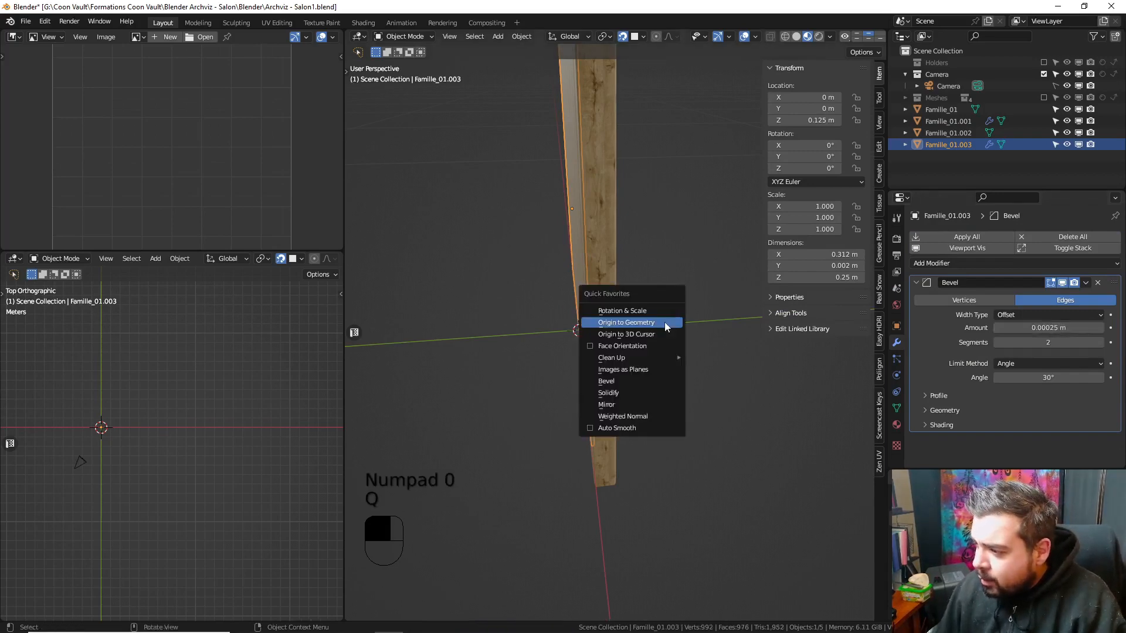
pyautogui.click(620, 428)
pyautogui.press('q')
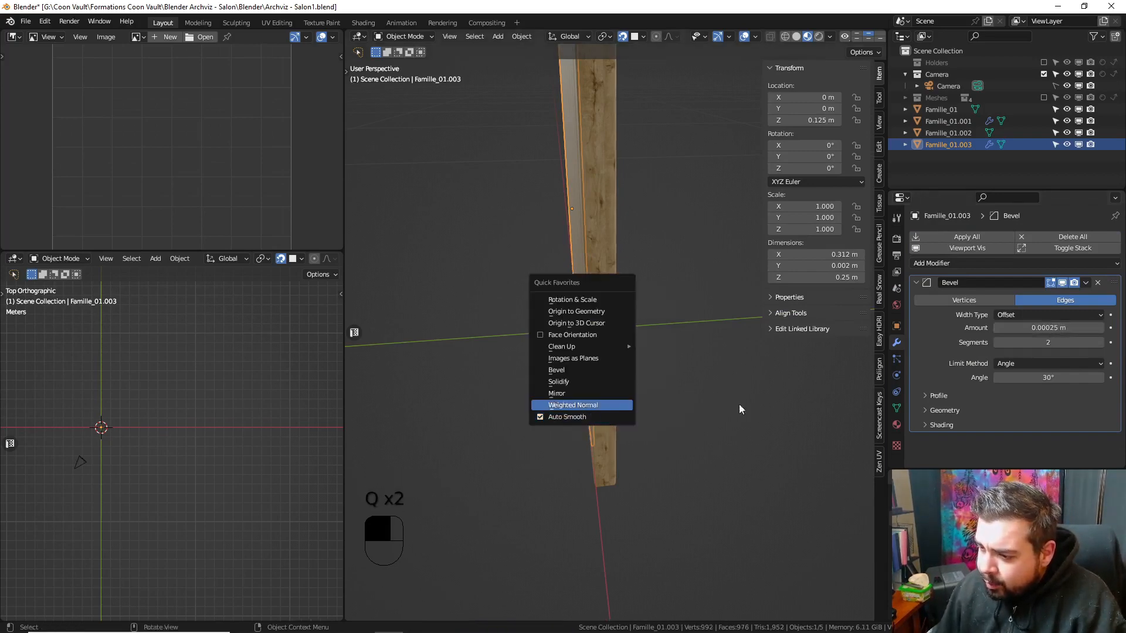
pyautogui.press('Return')
pyautogui.click(1048, 400)
pyautogui.write('100')
pyautogui.press('Return')
# - Mark all edges of the back panel as seams and unwrap its UVs
pyautogui.moveTo(551, 256); pyautogui.dragTo(671, 255, button='middle')
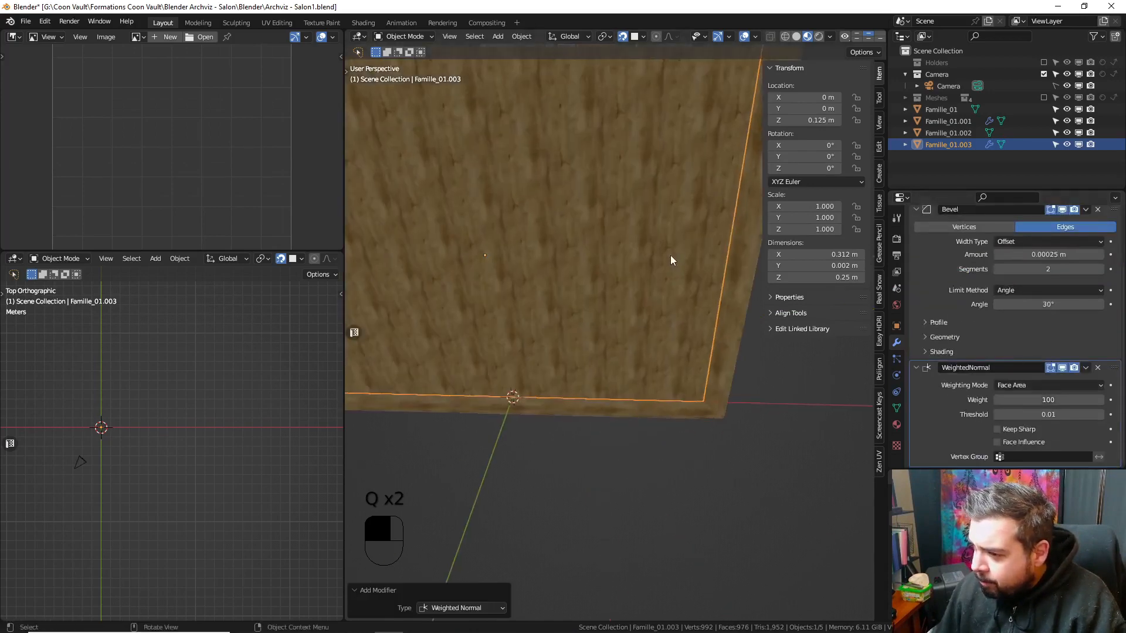
pyautogui.press('Tab')
pyautogui.press('a')
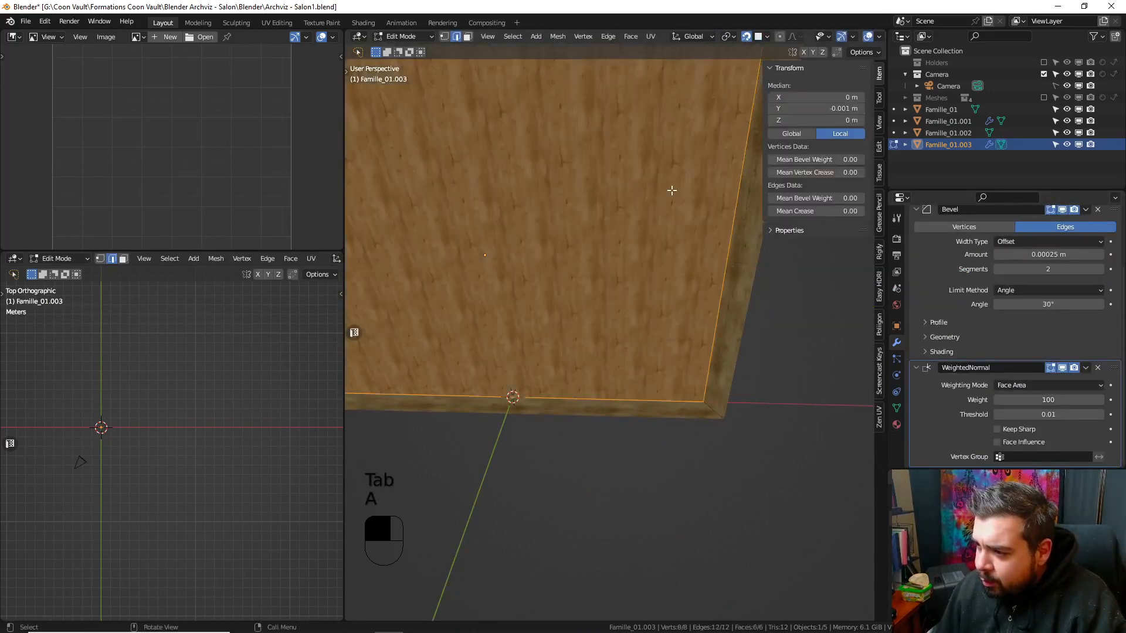
pyautogui.hotkey('ctrl', 'e')
pyautogui.click(640, 247)
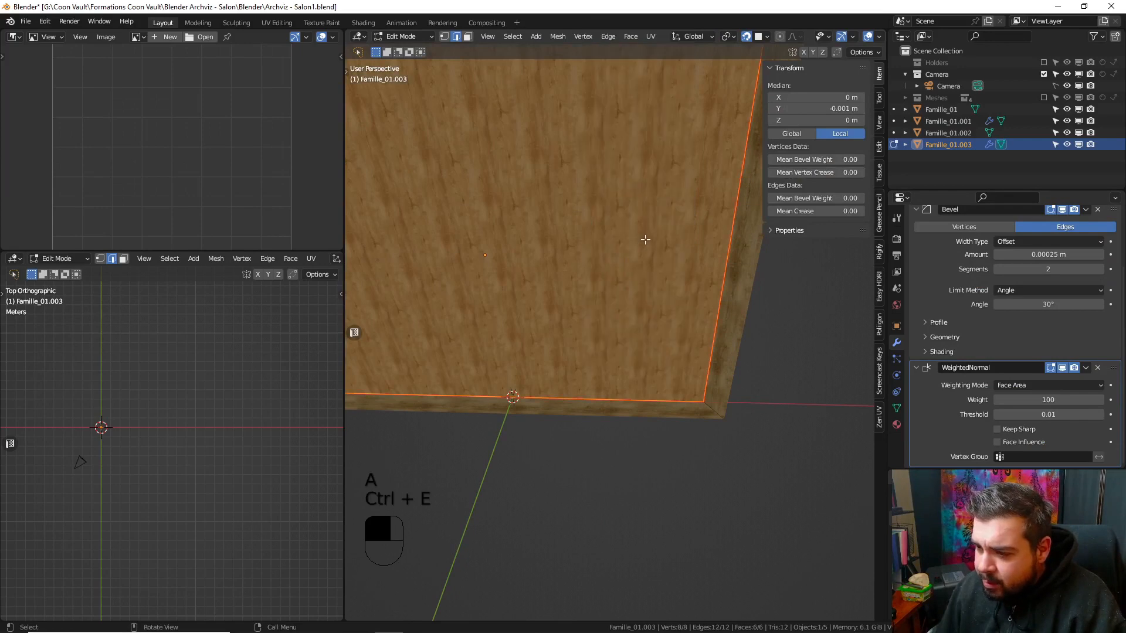
pyautogui.press('u')
pyautogui.click(645, 242)
pyautogui.press('Tab')
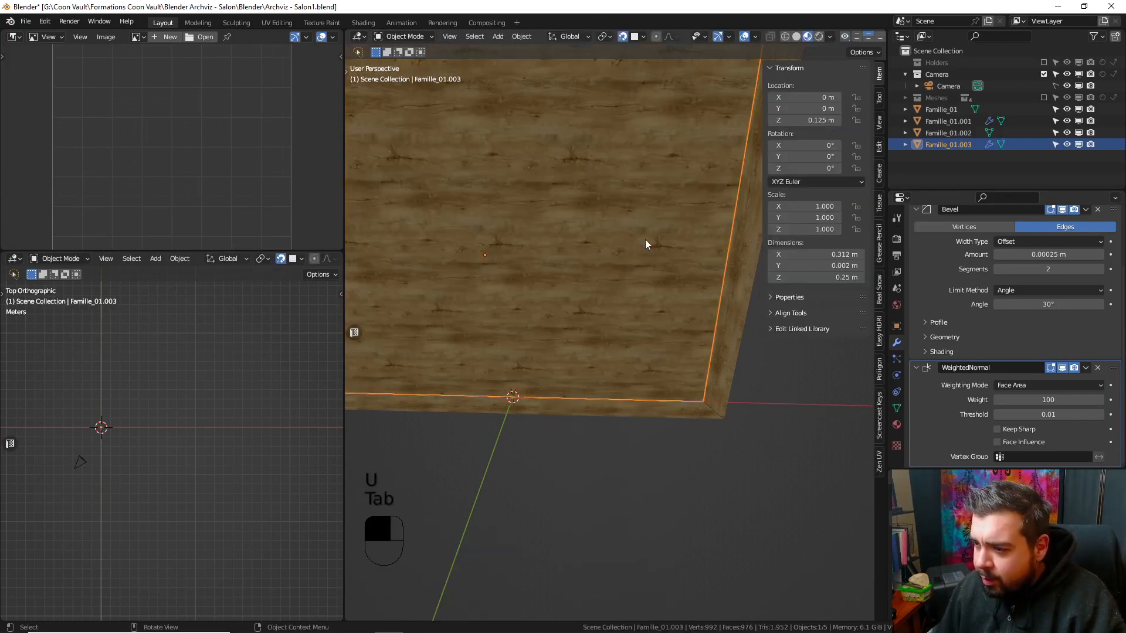
# - Apply the back panel's rotation and scale and set its origin to geometry
pyautogui.press('q')
pyautogui.click(601, 136)
pyautogui.press('q')
pyautogui.click(596, 148)
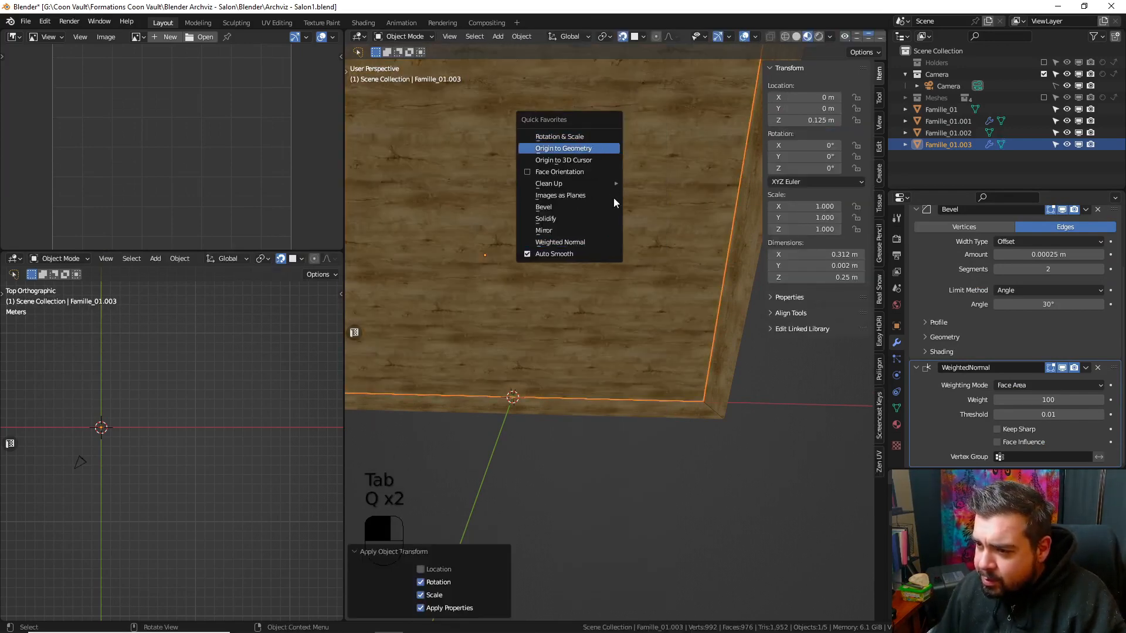
pyautogui.press('a')
pyautogui.click(612, 175)
pyautogui.scroll(-5, 604, 246)
pyautogui.moveTo(603, 246); pyautogui.dragTo(717, 238, button='middle')
# - Select the rear face of the back panel and snap the 3D cursor to it
pyautogui.click(657, 269)
pyautogui.press('Tab')
pyautogui.scroll(4, 656, 268)
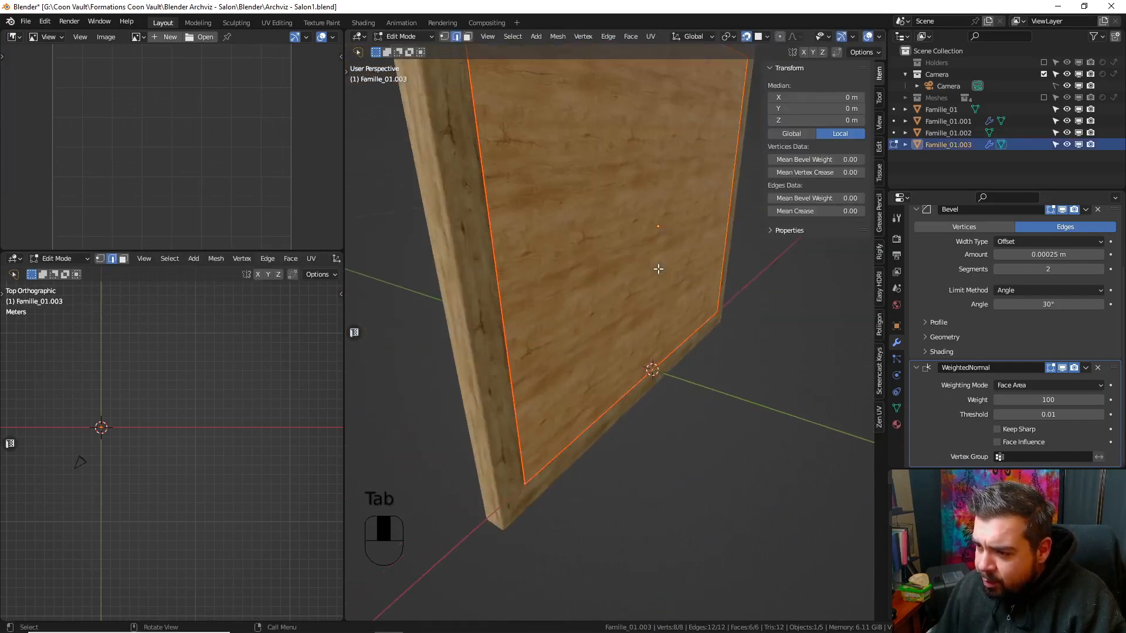
pyautogui.moveTo(658, 269); pyautogui.dragTo(661, 221, button='middle')
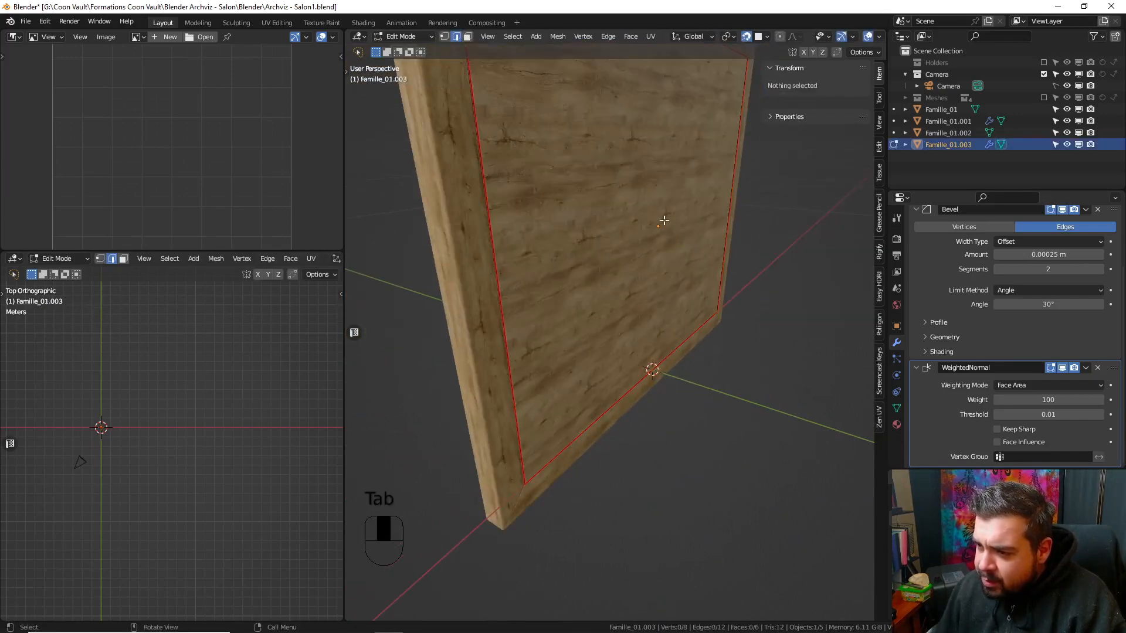
pyautogui.click(467, 37)
pyautogui.scroll(3, 1015, 358)
pyautogui.click(646, 240)
pyautogui.hotkey('shift', 's')
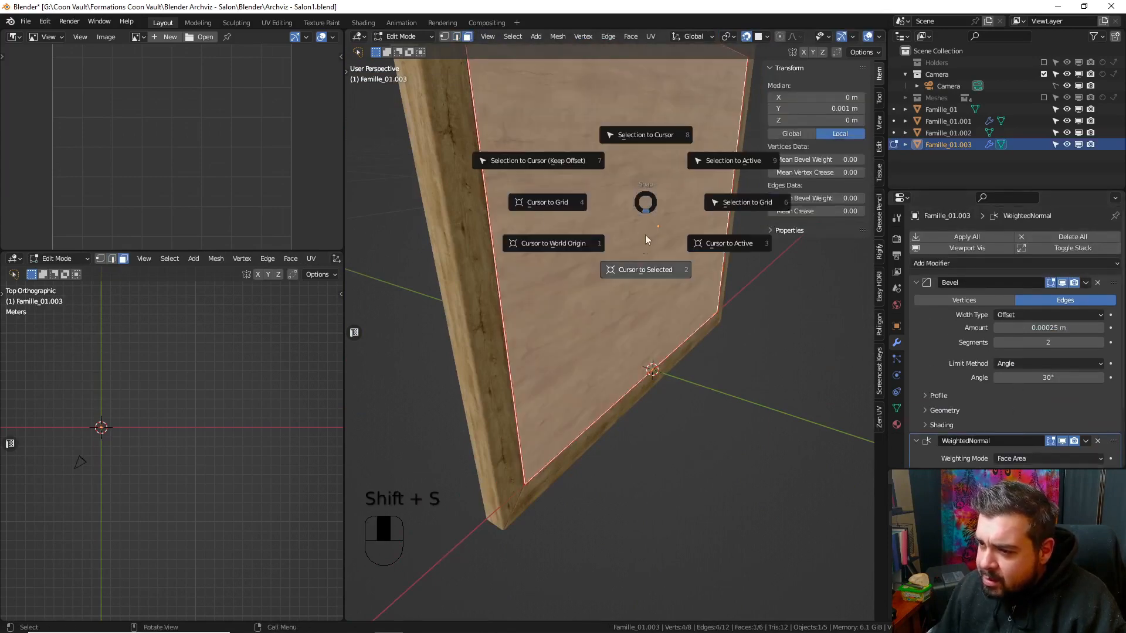
pyautogui.click(645, 239)
# - Add a plane at the 3D cursor and rotate it 90° about the global X axis
pyautogui.press('Tab')
pyautogui.hotkey('shift', 'a')
pyautogui.moveTo(692, 260)
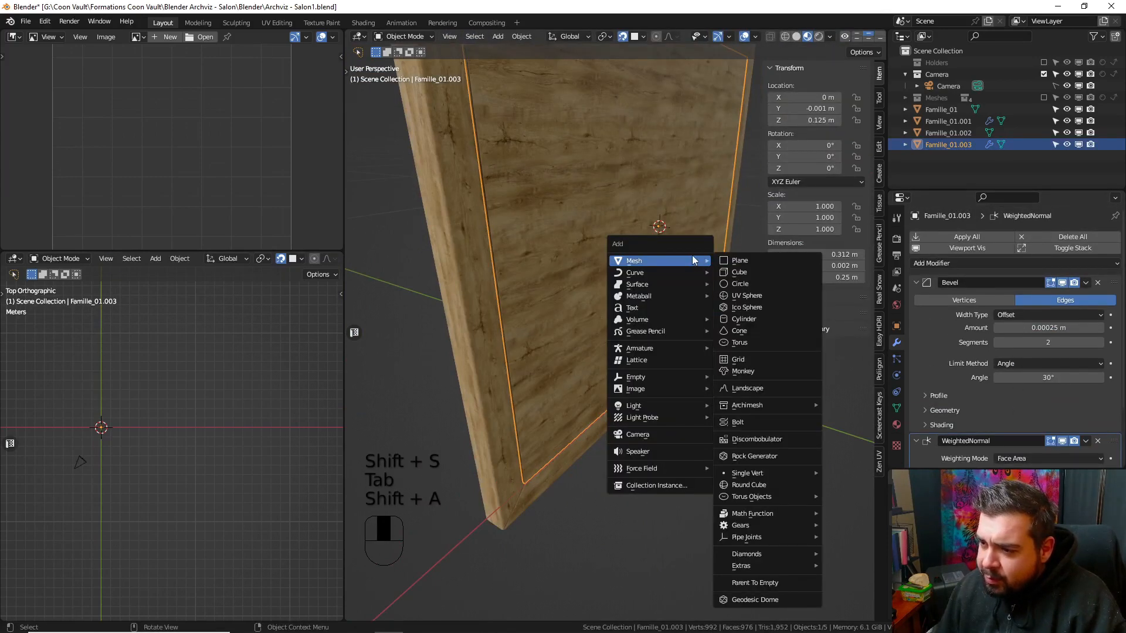
pyautogui.click(738, 260)
pyautogui.press('r')
pyautogui.press('x')
pyautogui.press('9')
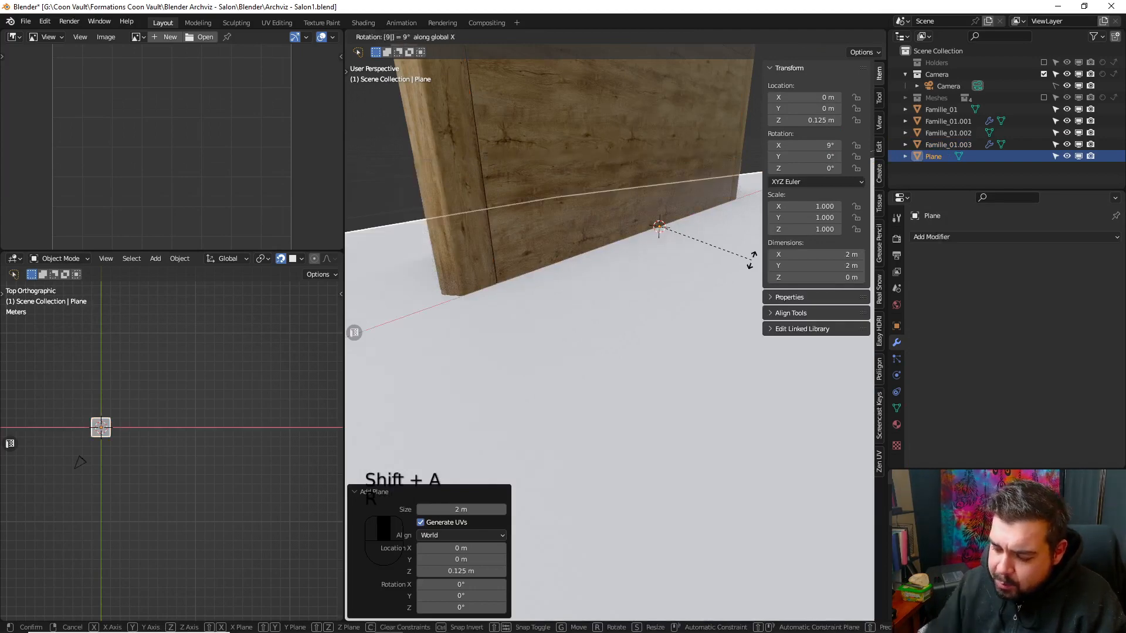
pyautogui.press('0')
pyautogui.press('Return')
# - Scale the new plane uniformly by 0.1 twice
pyautogui.write('s0.1')
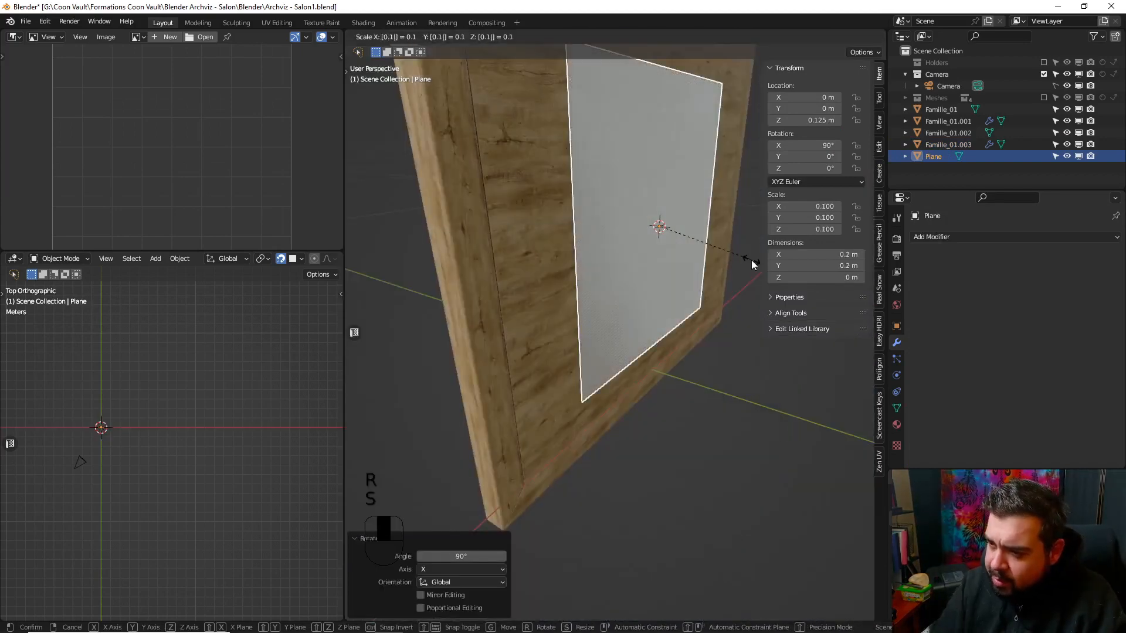
pyautogui.press('Return')
pyautogui.write('s0.1')
pyautogui.press('Return')
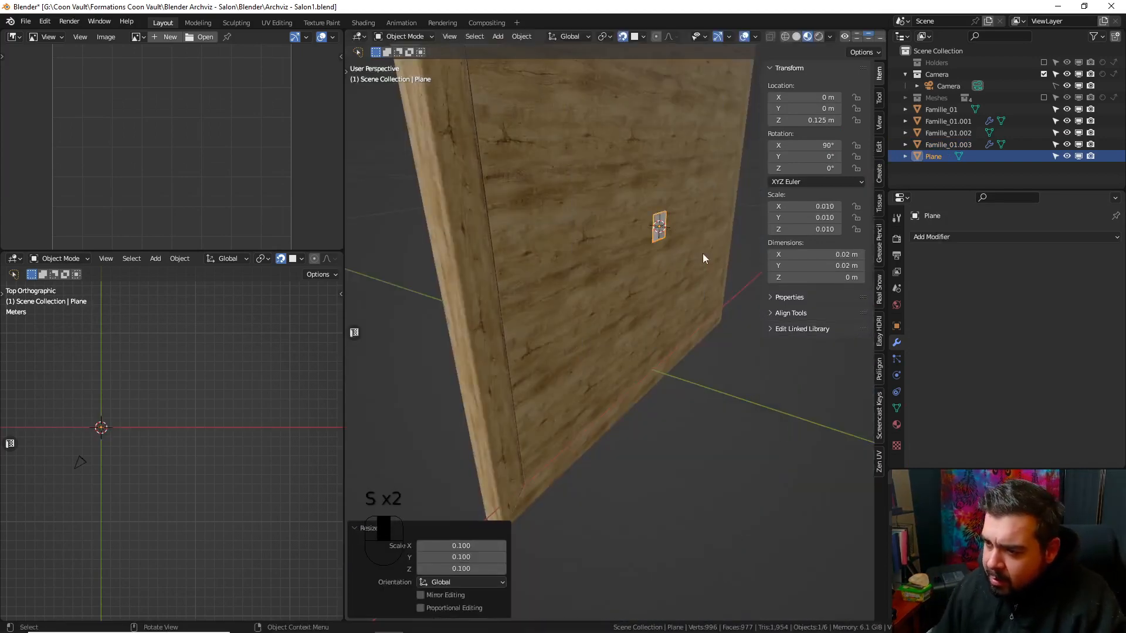
# - Stretch the small plane by a factor of 5 along X and 2 along Z
pyautogui.moveTo(702, 253); pyautogui.dragTo(659, 247, button='middle')
pyautogui.write('zs')
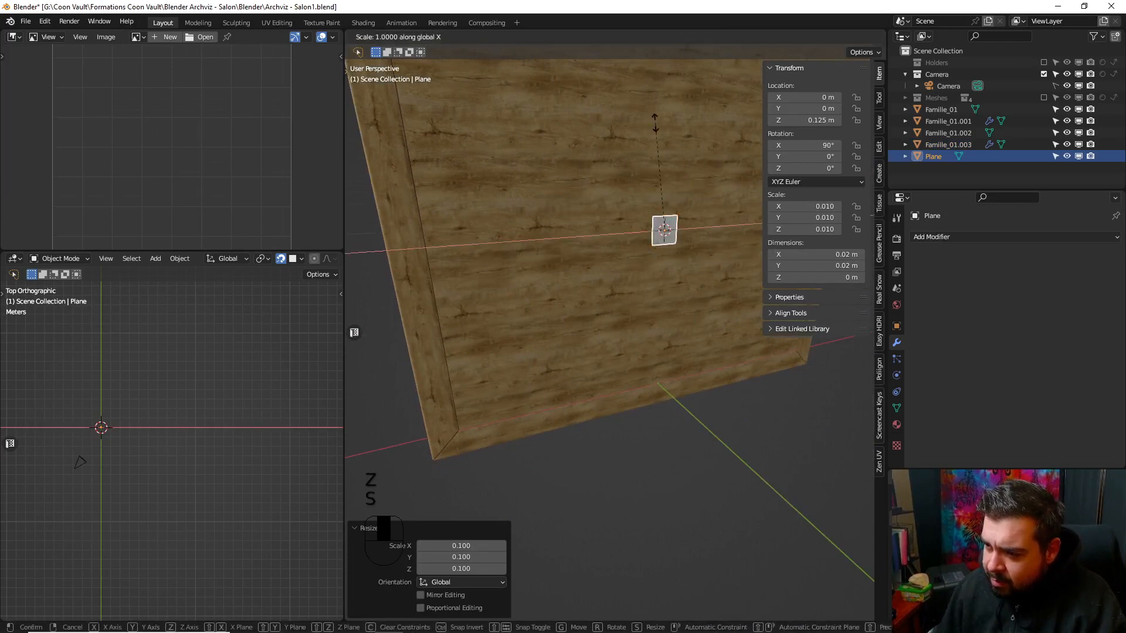
pyautogui.write('5')
pyautogui.press('Return')
pyautogui.write('s')
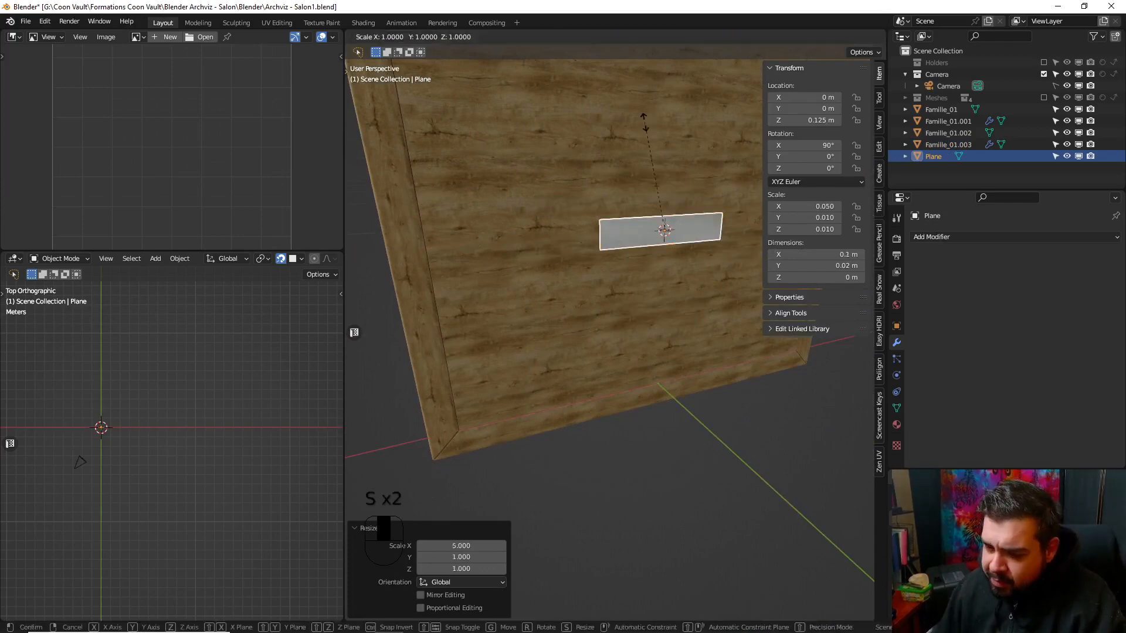
pyautogui.write('z2')
pyautogui.press('Return')
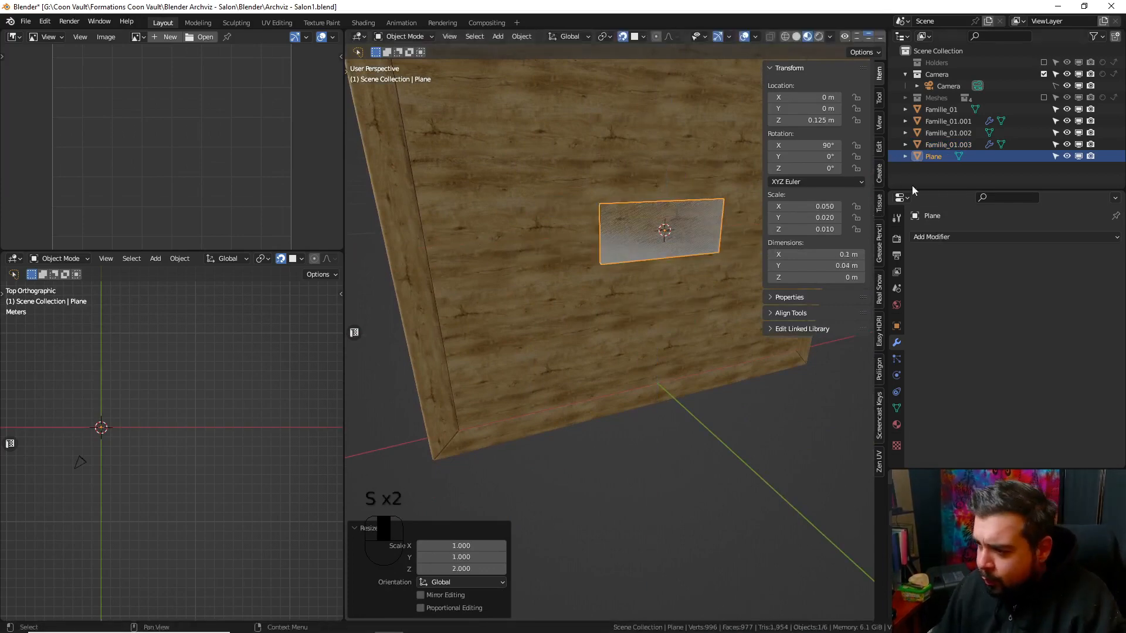
# - Add a Solidify modifier to the small rear plane with a thickness of 0.002 m
pyautogui.click(959, 236)
pyautogui.click(907, 438)
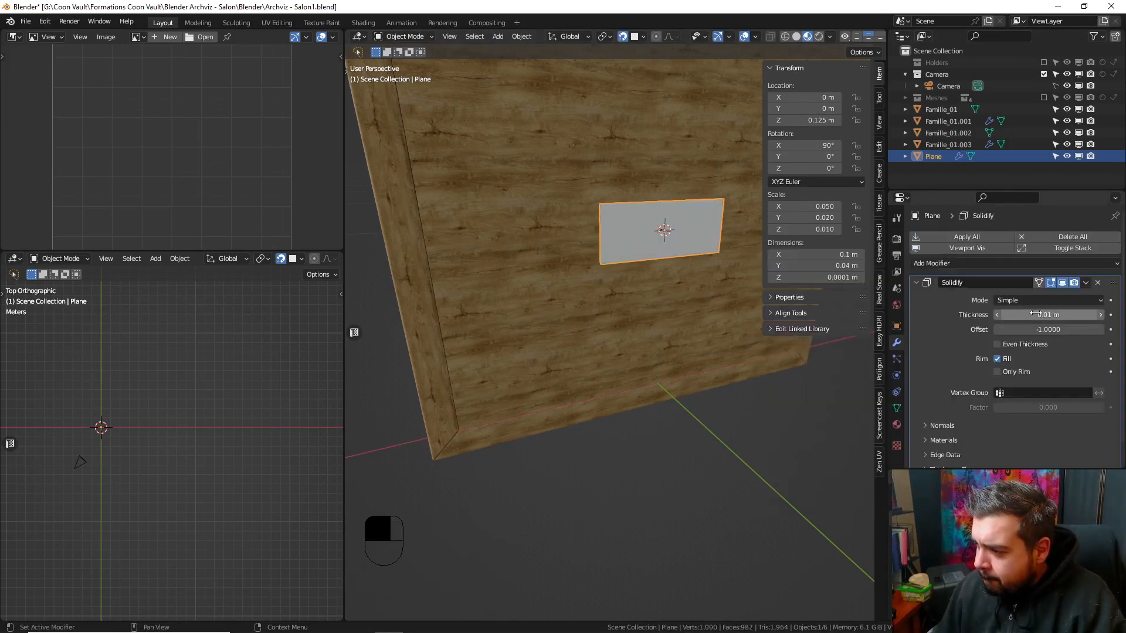
pyautogui.click(1022, 309)
pyautogui.write('0.002')
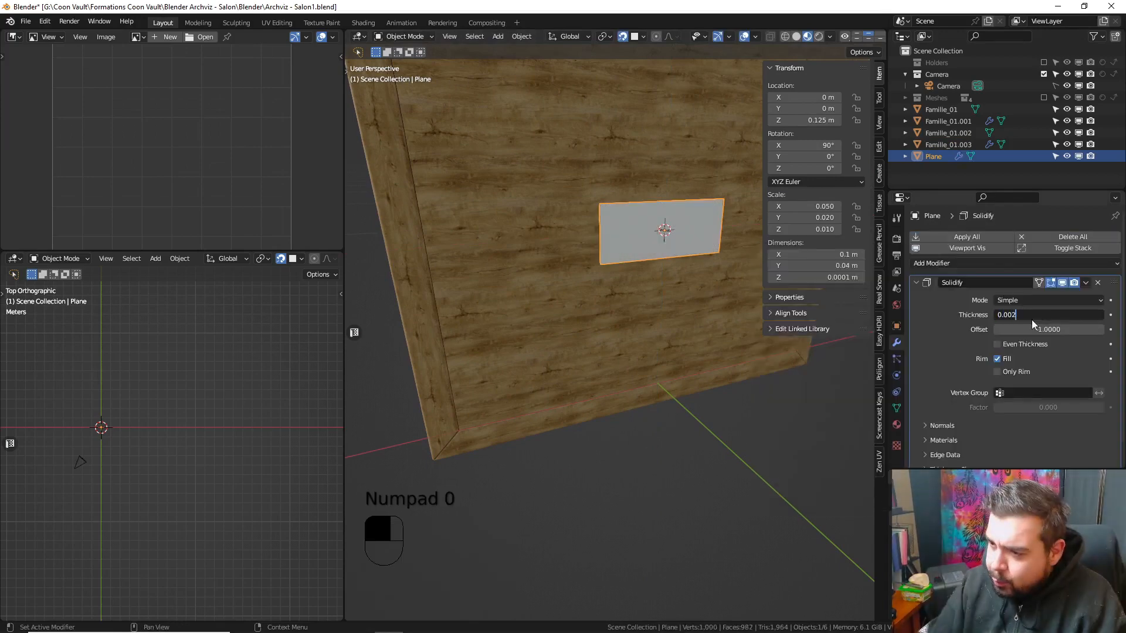
pyautogui.press('Return')
# - Apply the small plane's rotation and scale, and set its origin to its geometry
pyautogui.press('q')
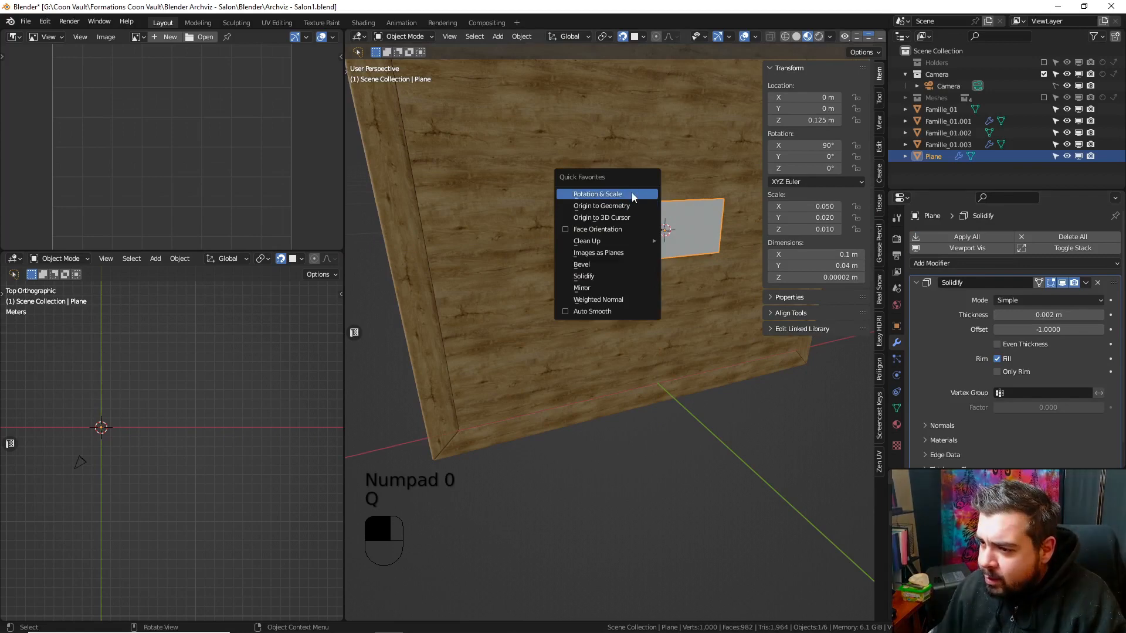
pyautogui.click(631, 192)
pyautogui.press('q')
pyautogui.click(625, 206)
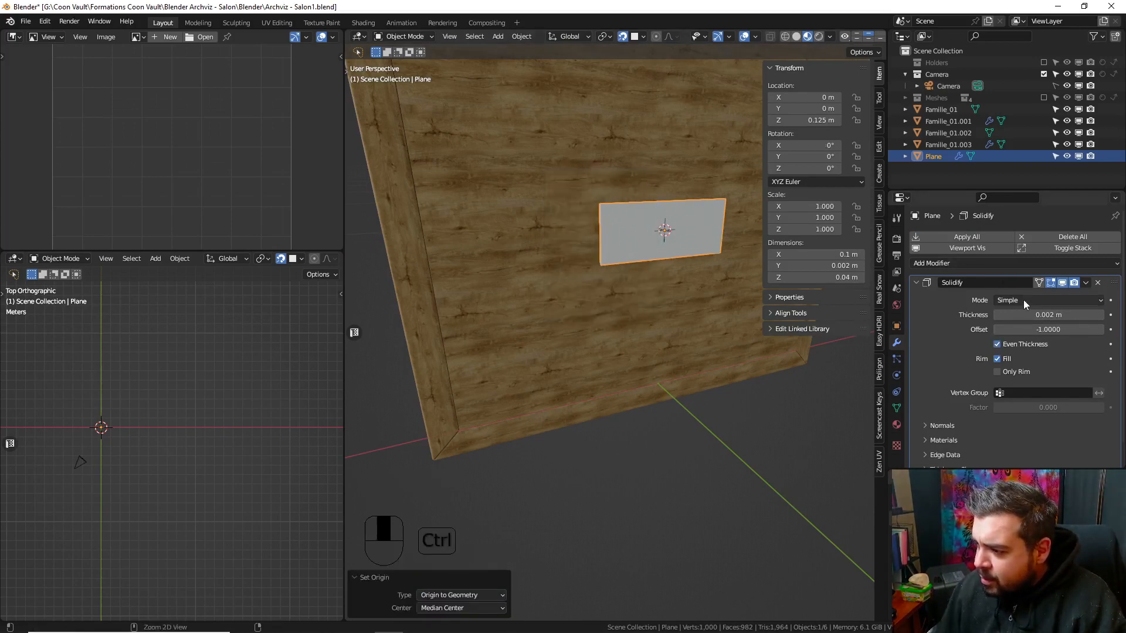
# - Apply the Solidify modifier with Even Thickness on, and add a Bevel modifier with an amount of 0.002/8 m and 2 segments
pyautogui.hotkey('ctrl', 'a')
pyautogui.click(936, 237)
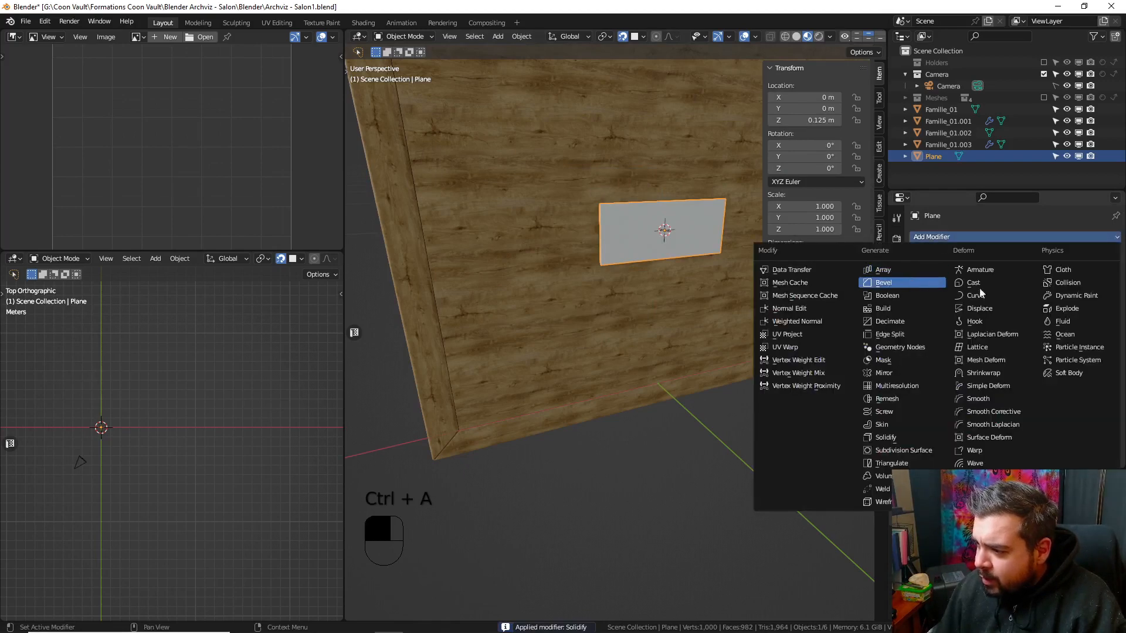
pyautogui.click(901, 283)
pyautogui.doubleClick(1059, 326)
pyautogui.write('0.002/8')
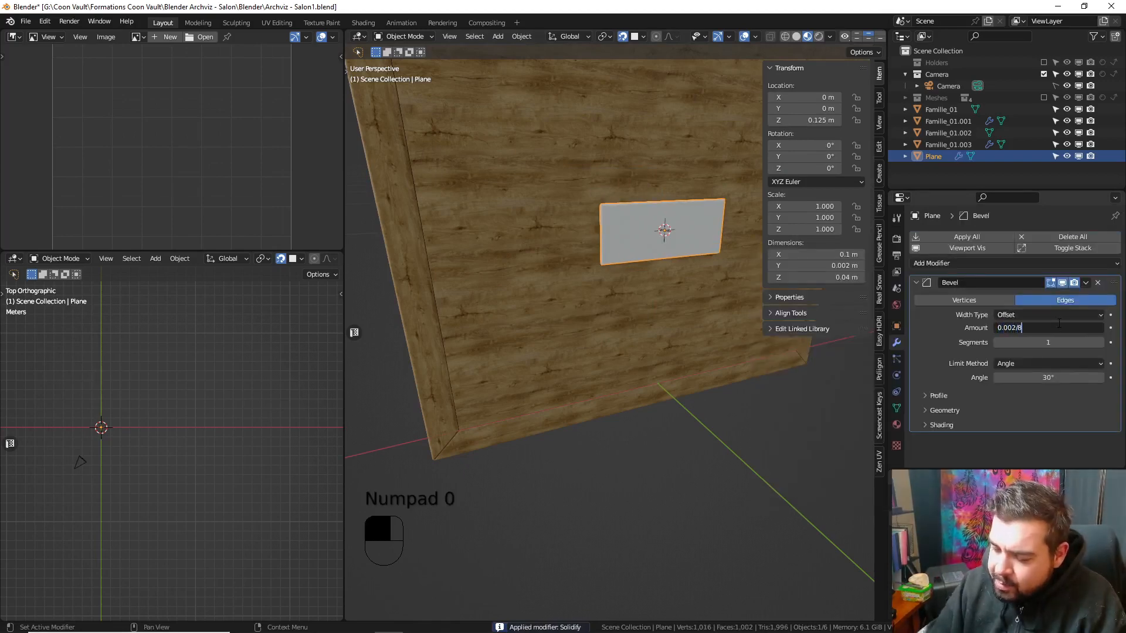
pyautogui.press('Return')
pyautogui.click(1100, 343)
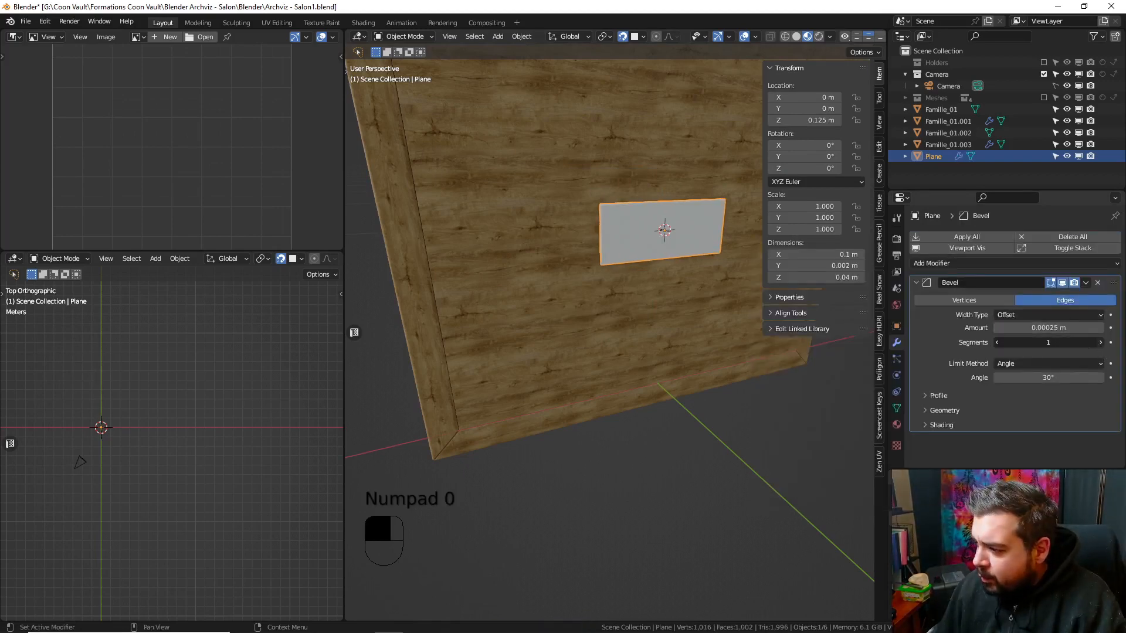
# - Enable Auto Smooth on the plate and add a Weighted Normal modifier with a weight of 100
pyautogui.press('q')
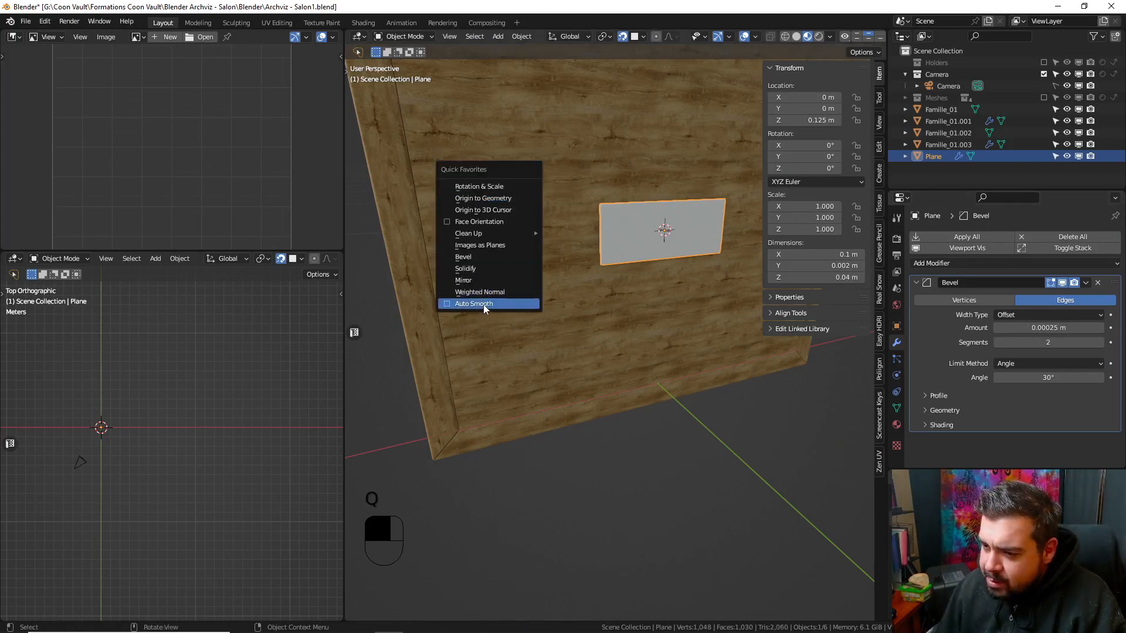
pyautogui.press('q')
pyautogui.click(461, 293)
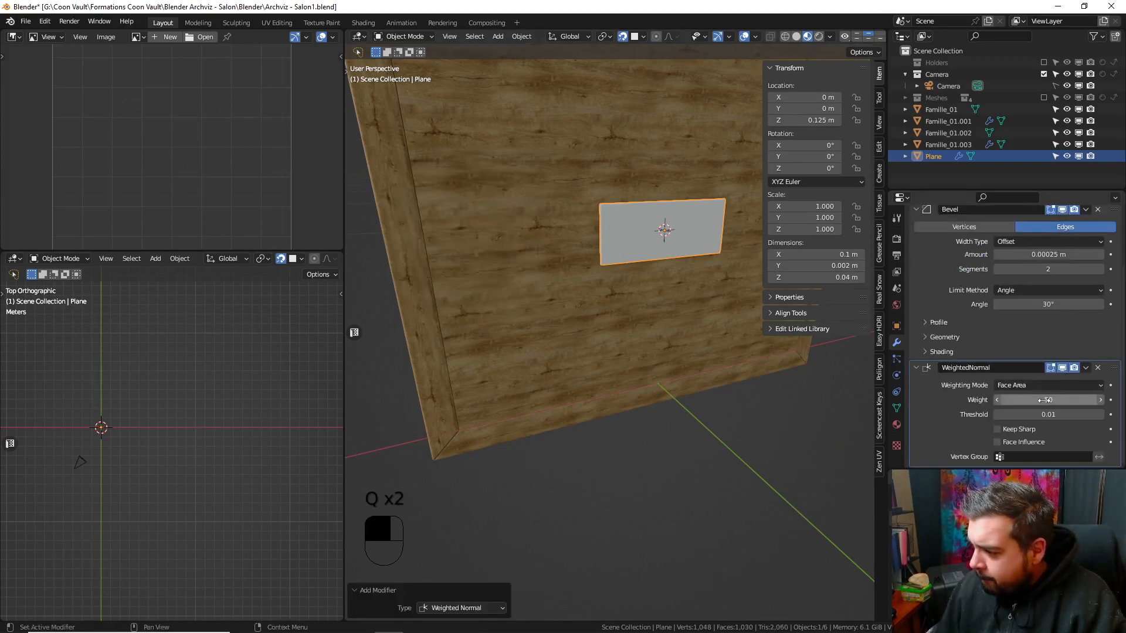
pyautogui.moveTo(1043, 400); pyautogui.dragTo(1063, 385)
# - Cut one horizontal edge loop through the middle of the small plate
pyautogui.moveTo(694, 215); pyautogui.dragTo(657, 215, button='middle')
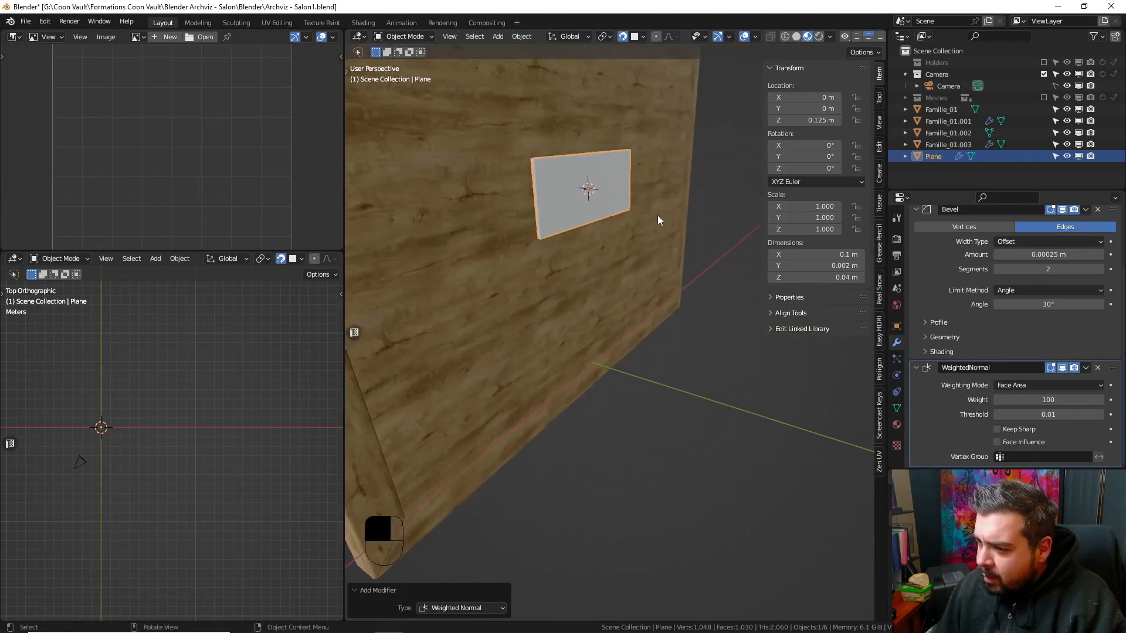
pyautogui.press('Tab')
pyautogui.hotkey('ctrl', 'r')
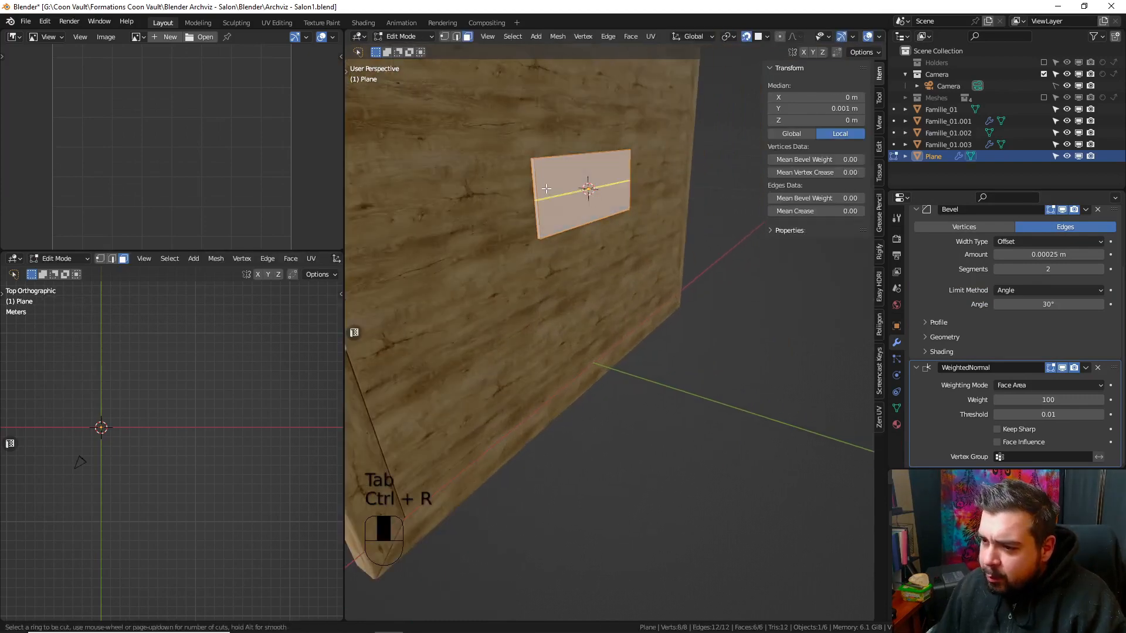
pyautogui.click(546, 189)
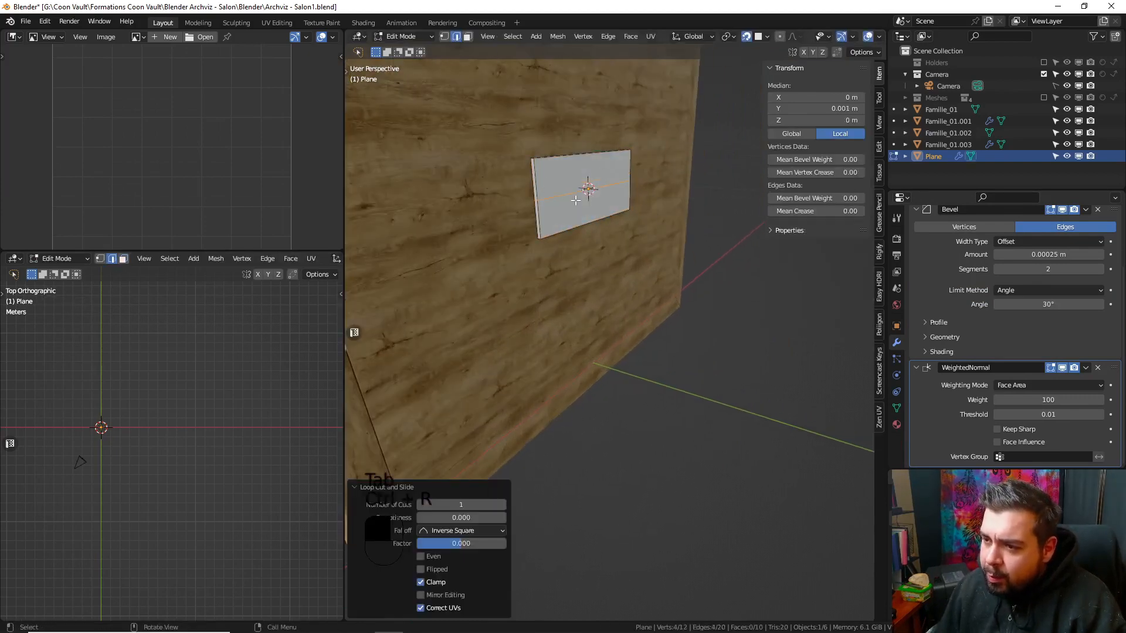
# - Duplicate the plate's outer centre edge in place and separate it into its own object
pyautogui.click(565, 194)
pyautogui.moveTo(639, 197); pyautogui.dragTo(651, 198, button='middle')
pyautogui.hotkey('shift', 'd')
pyautogui.click(651, 198)
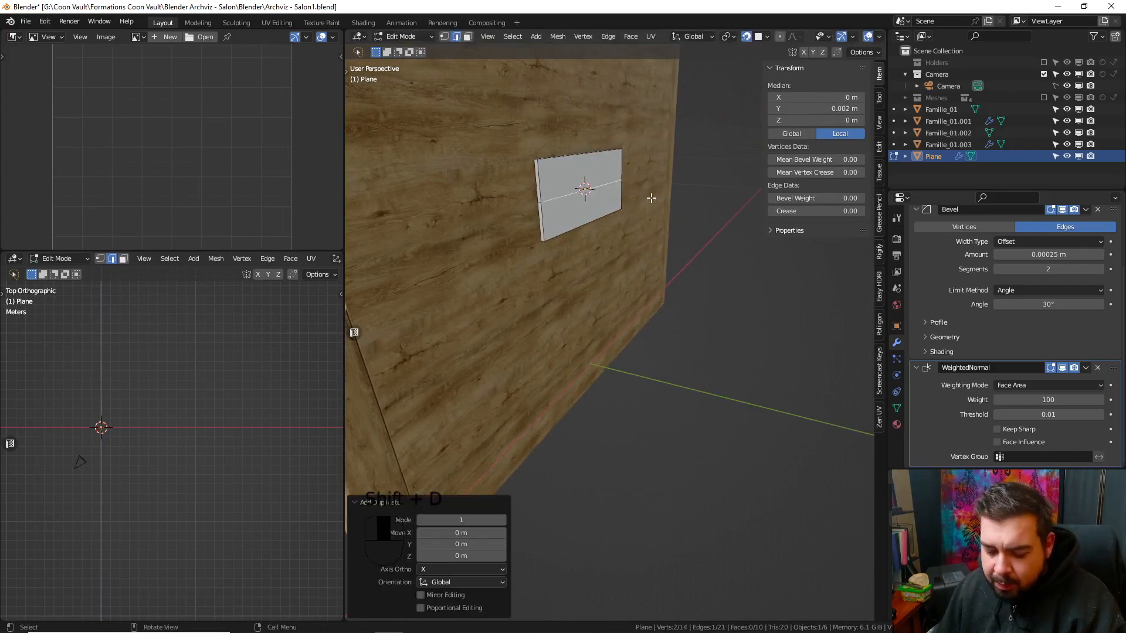
pyautogui.press('p')
pyautogui.click(651, 199)
pyautogui.press('Tab')
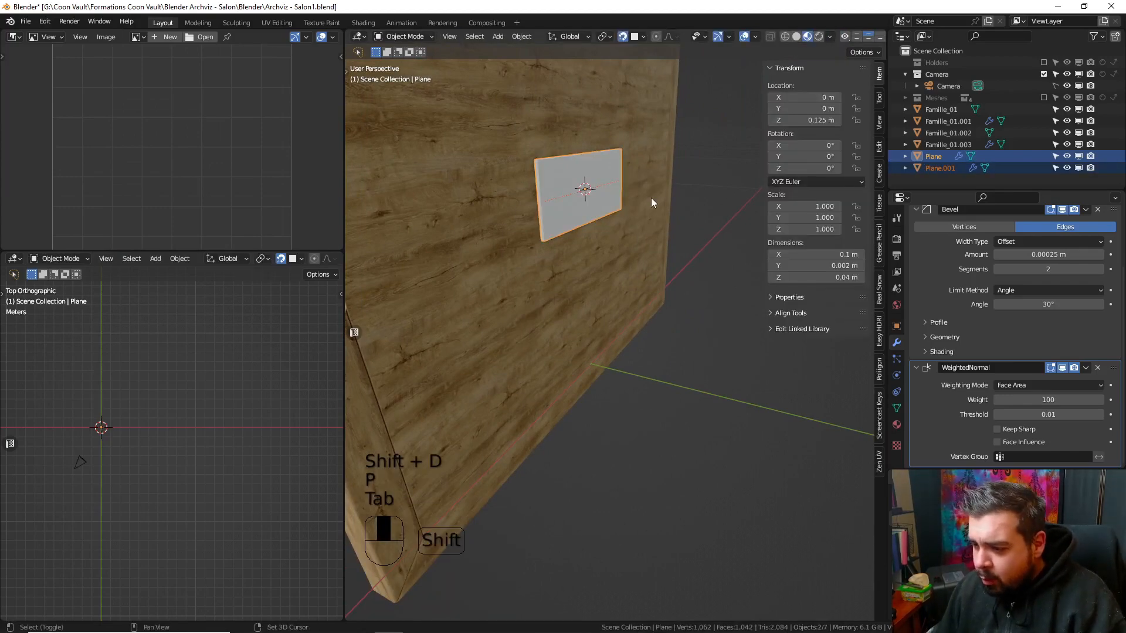
# - Reset the 3D cursor to the world origin and add a 2 m plane there as a floor
pyautogui.hotkey('shift', 'c')
pyautogui.hotkey('shift', 'a')
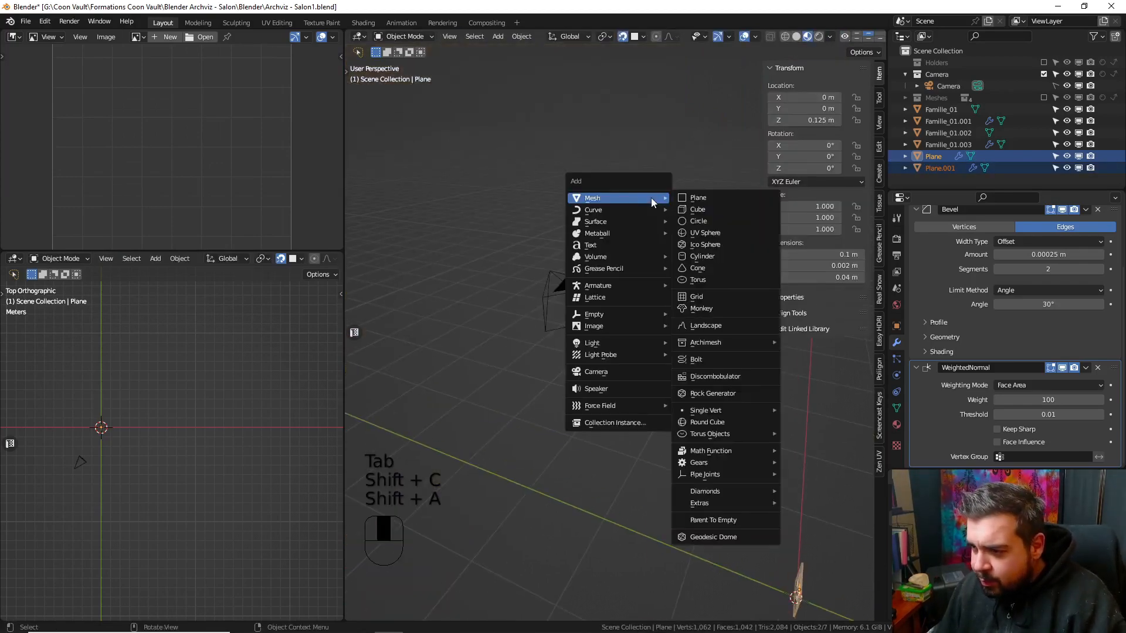
pyautogui.click(706, 200)
# - Select every picture frame part except the floor and move them together along Z so the frame rests on the floor plane
pyautogui.keyDown('shift'); pyautogui.moveTo(716, 336); pyautogui.dragTo(583, 269, button='middle'); pyautogui.keyUp('shift')
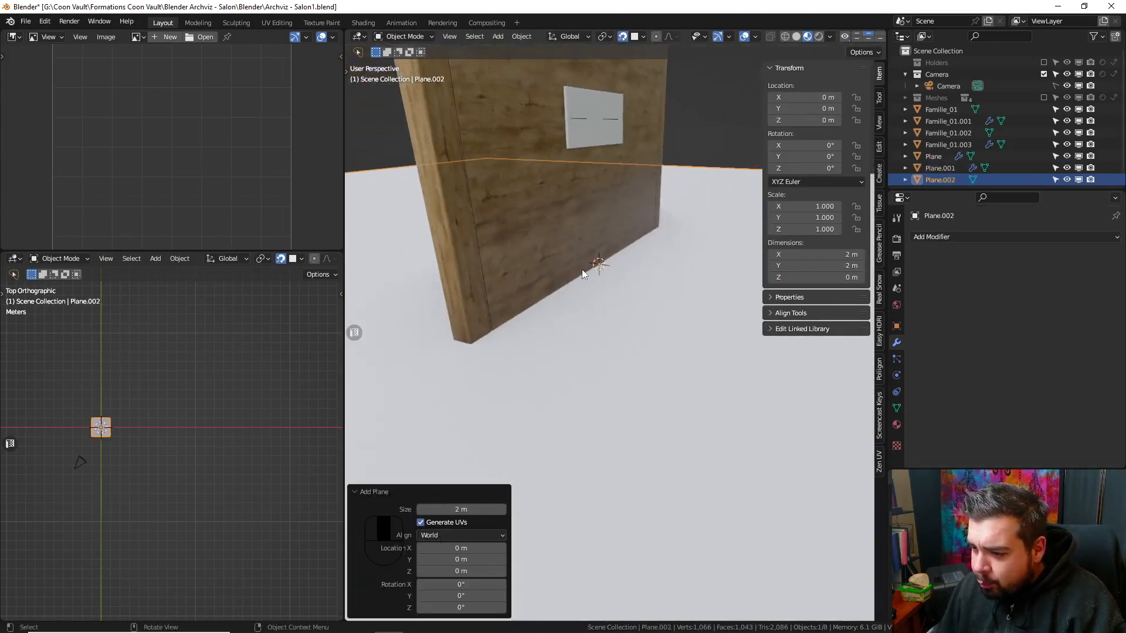
pyautogui.click(595, 113)
pyautogui.keyDown('shift'); pyautogui.click(584, 122); pyautogui.keyUp('shift')
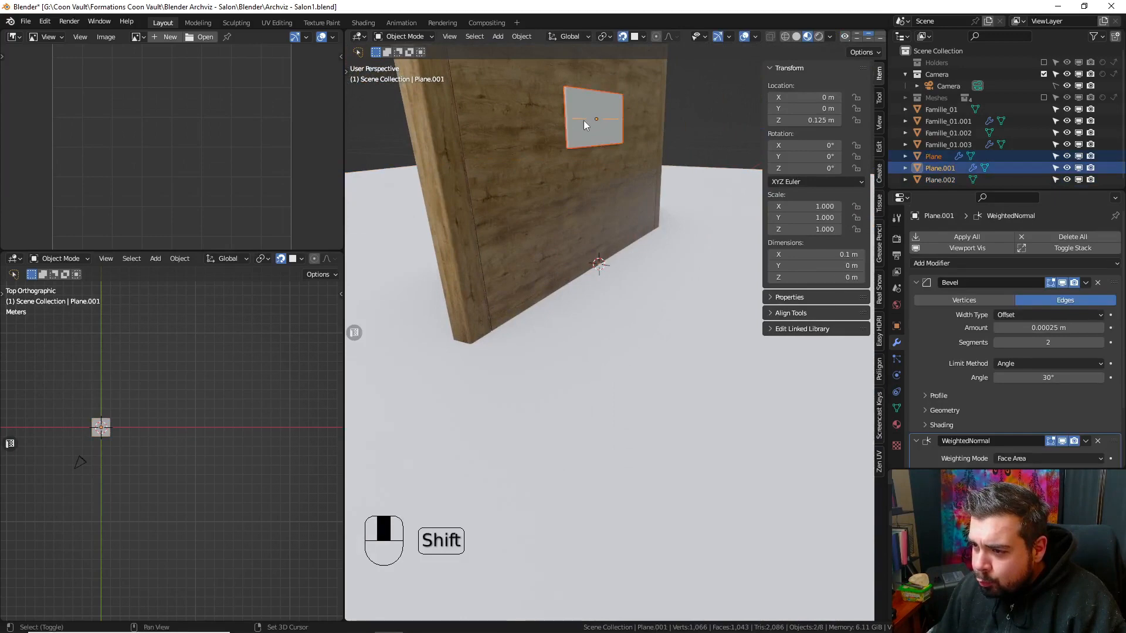
pyautogui.keyDown('shift'); pyautogui.click(474, 161); pyautogui.keyUp('shift')
pyautogui.keyDown('shift'); pyautogui.click(455, 163); pyautogui.keyUp('shift')
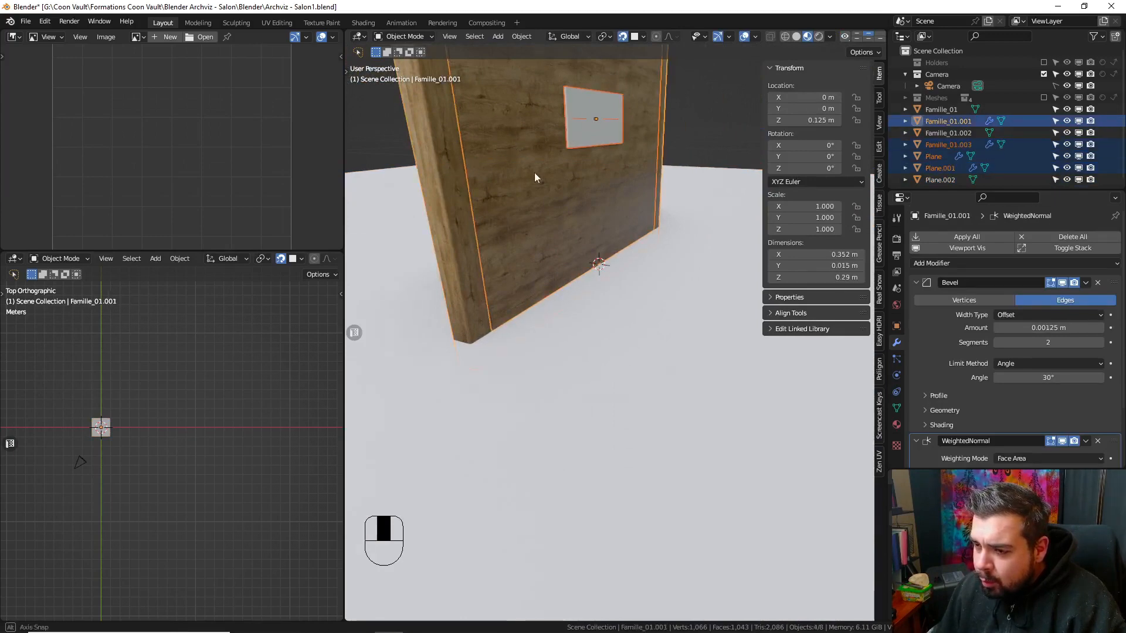
pyautogui.keyDown('shift'); pyautogui.moveTo(534, 172); pyautogui.dragTo(643, 191, button='middle'); pyautogui.keyUp('shift')
pyautogui.keyDown('shift'); pyautogui.click(695, 185); pyautogui.keyUp('shift')
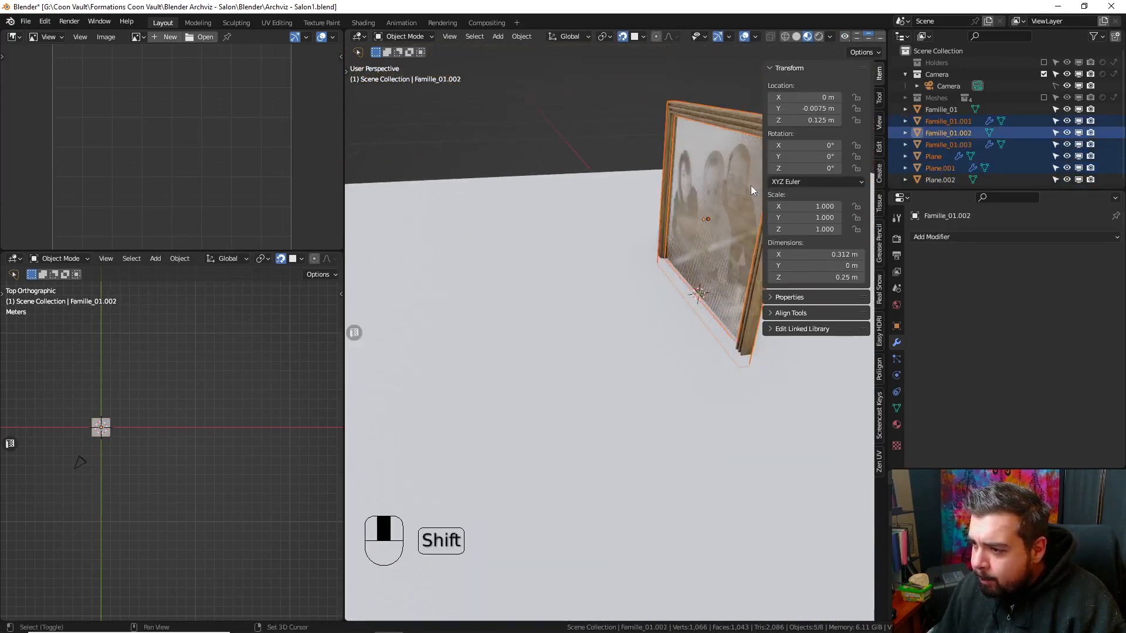
pyautogui.scroll(-1, 981, 159)
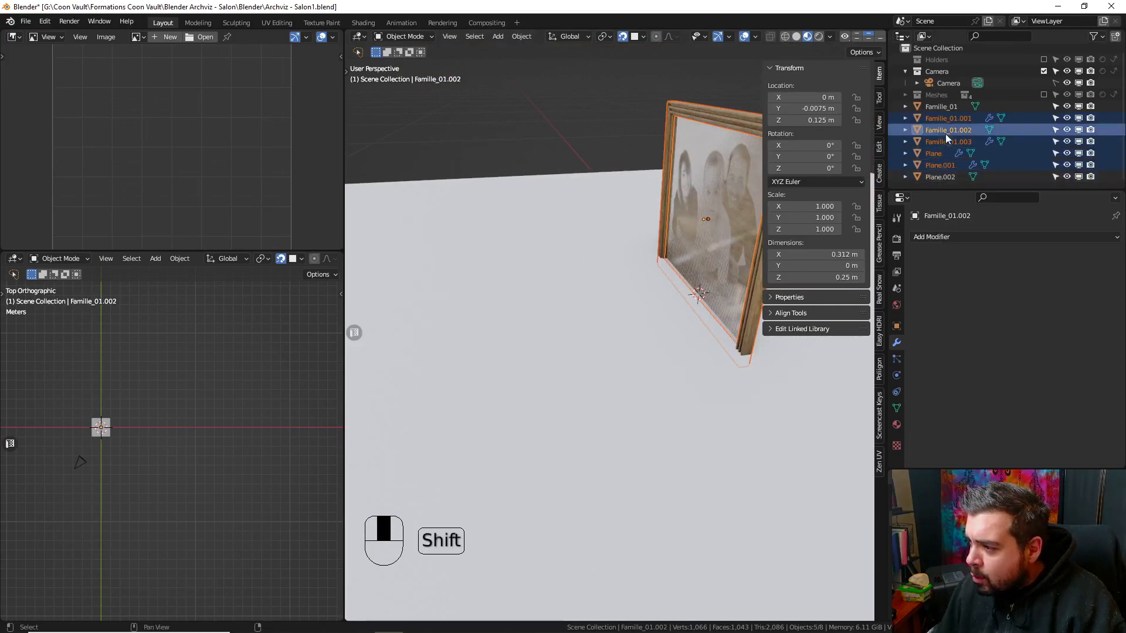
pyautogui.click(940, 105)
pyautogui.press('g')
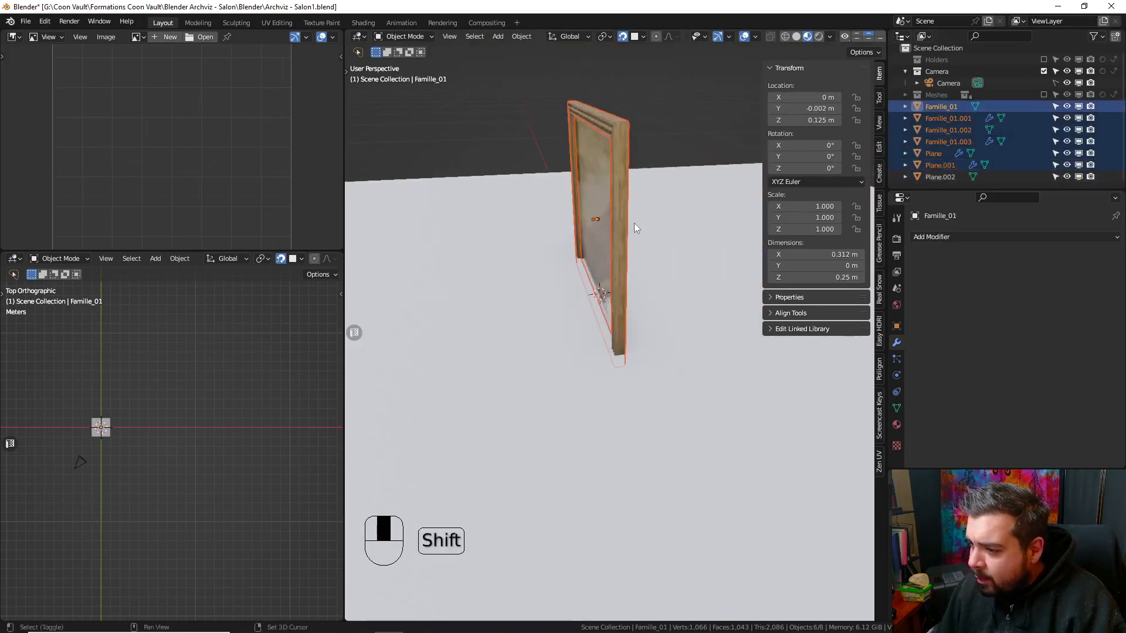
pyautogui.moveTo(656, 219); pyautogui.dragTo(661, 169, button='middle')
pyautogui.click(660, 138)
pyautogui.press('g')
pyautogui.moveTo(653, 256); pyautogui.dragTo(572, 208, button='middle')
pyautogui.click(641, 329)
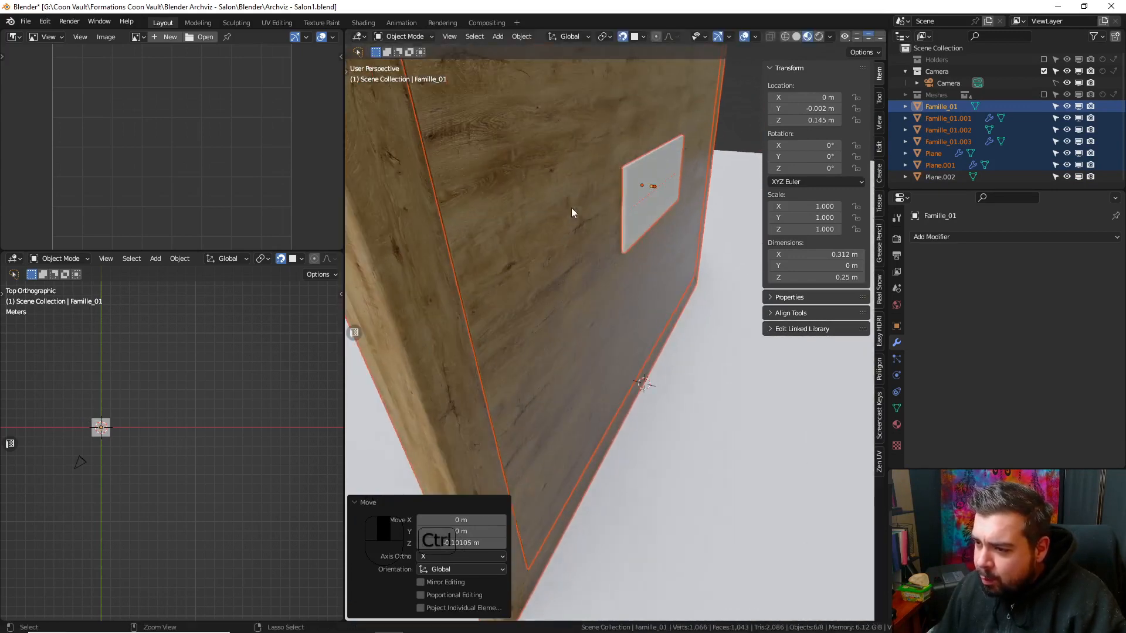
# - Extrude the separated centre edge about 0.084 m outward along Y from the back of the frame
pyautogui.click(645, 196)
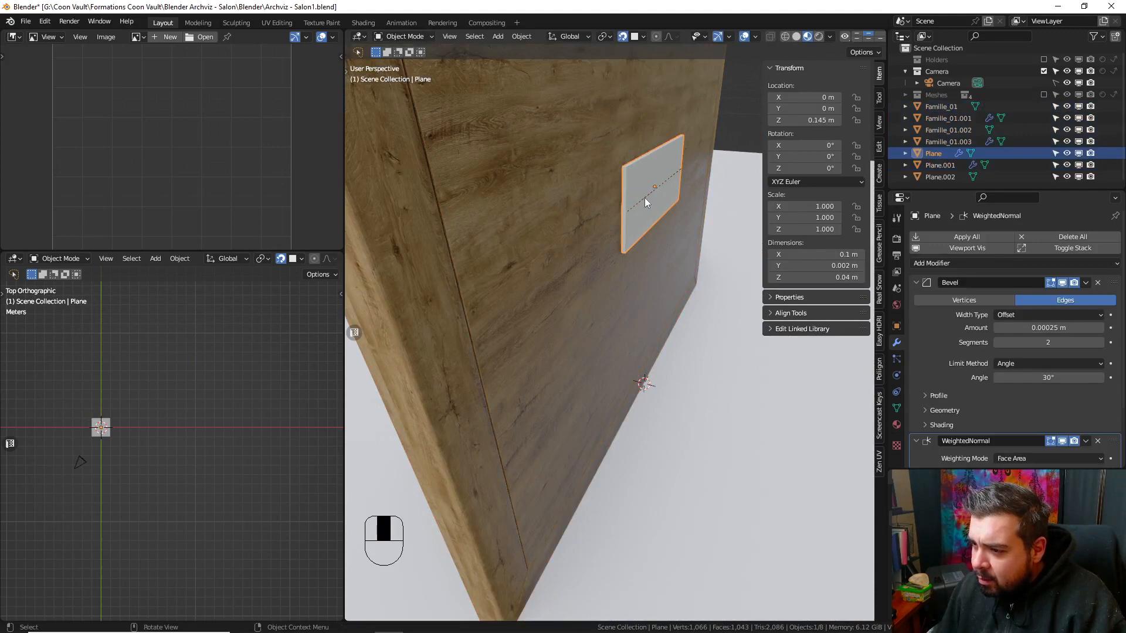
pyautogui.click(645, 198)
pyautogui.keyDown('shift'); pyautogui.moveTo(645, 198); pyautogui.dragTo(635, 203, button='middle'); pyautogui.keyUp('shift')
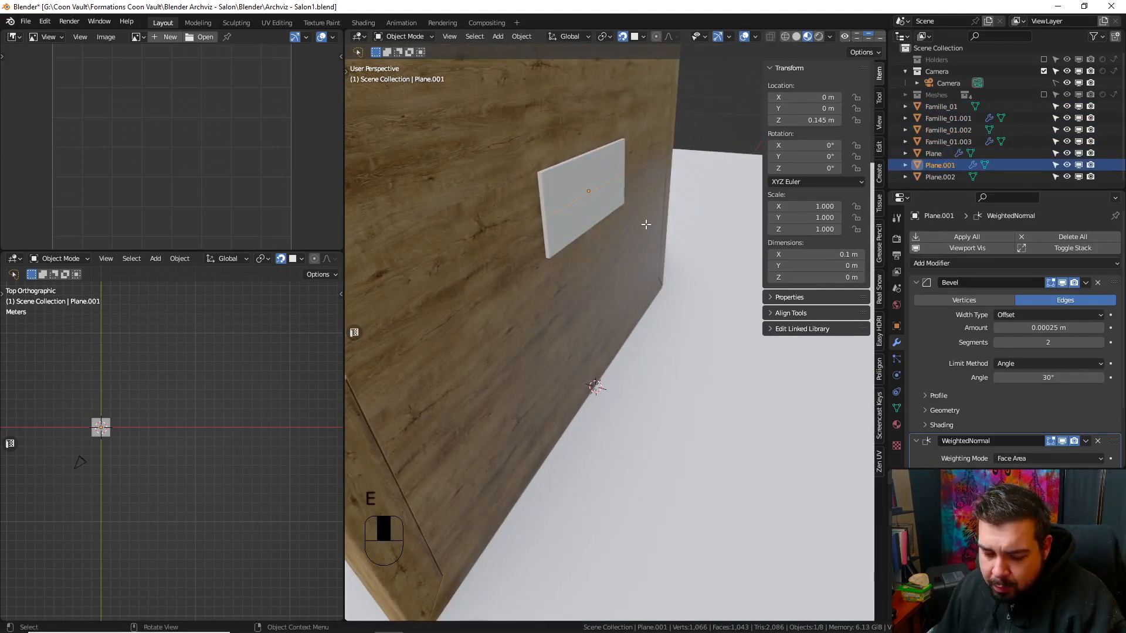
pyautogui.press('Tab')
pyautogui.press('a')
pyautogui.press('e')
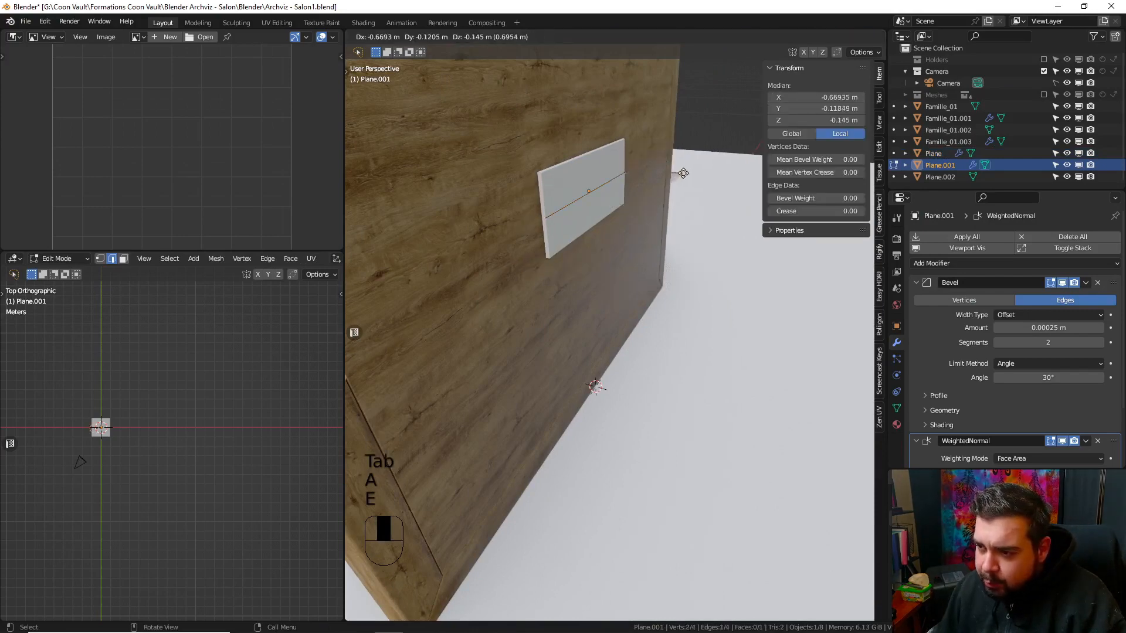
pyautogui.press('y')
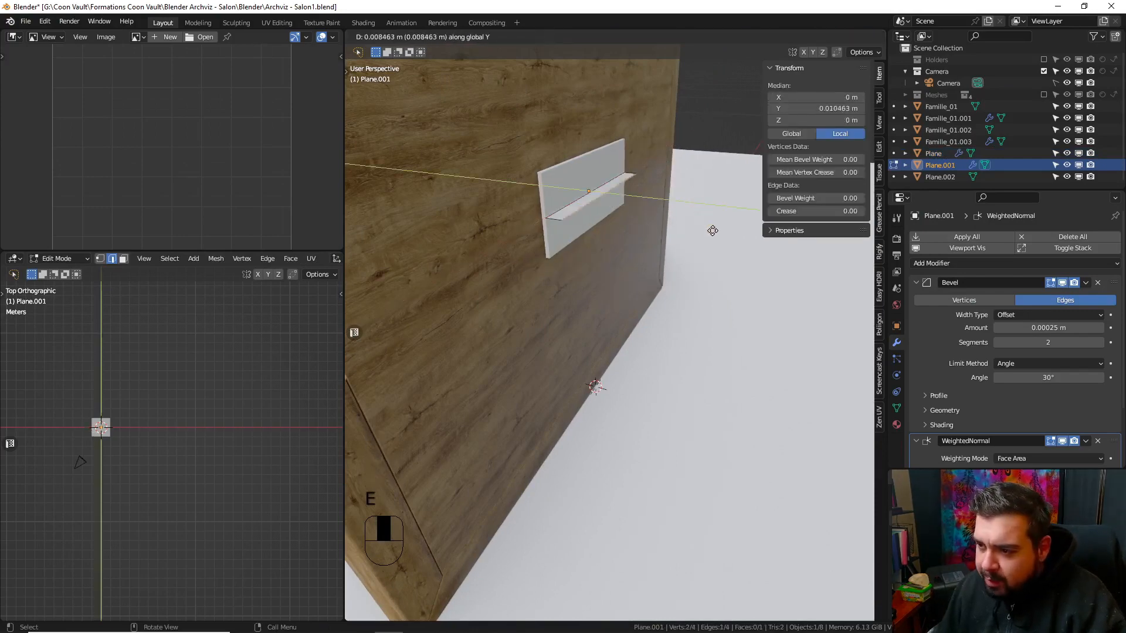
pyautogui.click(749, 282)
# - Move the extruded edge down 0.145 m along Z to the floor, forming a slanted support leg
pyautogui.press('g')
pyautogui.press('z')
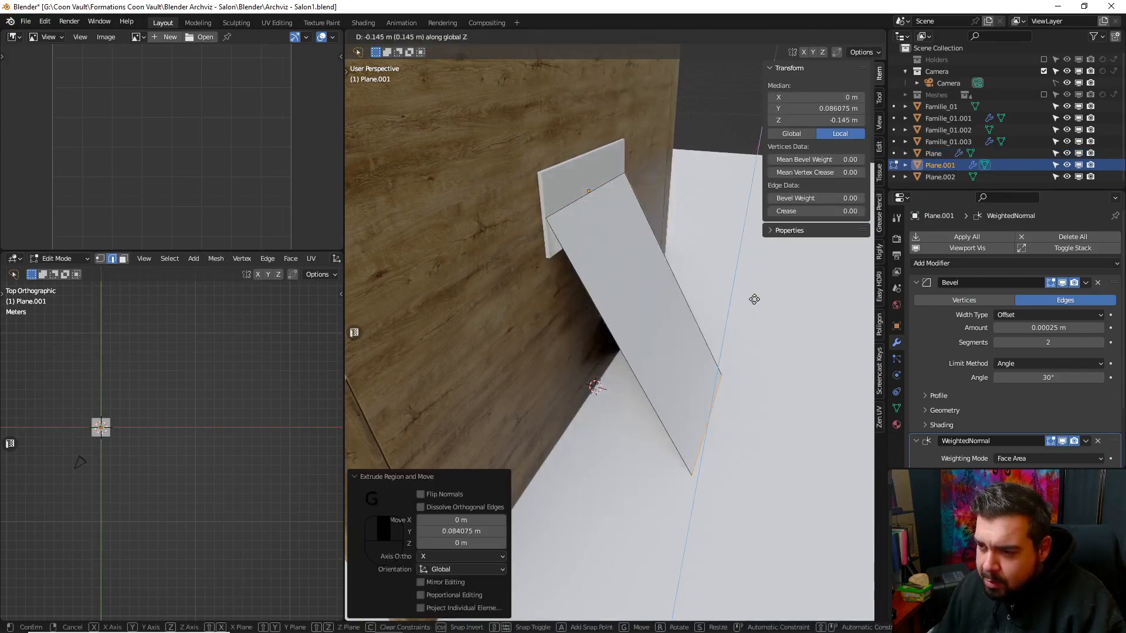
pyautogui.click(755, 340)
# - Scale the support leg's lower edge by 0.5 along X to taper the leg
pyautogui.scroll(-3, 754, 340)
pyautogui.moveTo(754, 339); pyautogui.dragTo(657, 331, button='middle')
pyautogui.keyDown('shift'); pyautogui.moveTo(548, 234); pyautogui.dragTo(670, 279, button='middle'); pyautogui.keyUp('shift')
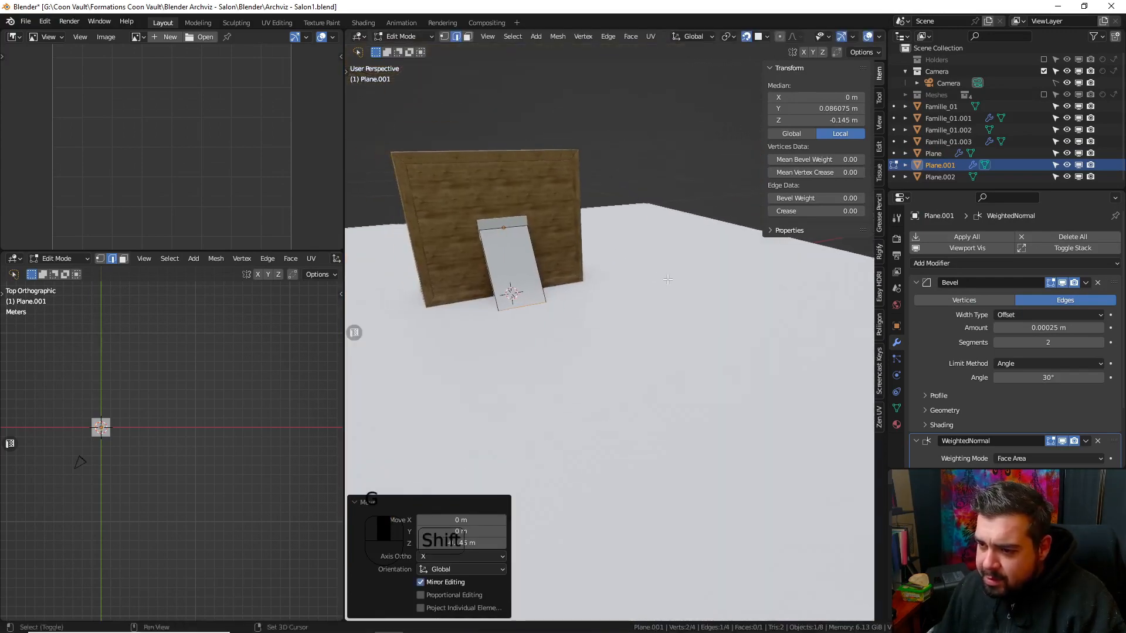
pyautogui.press('s')
pyautogui.write('x')
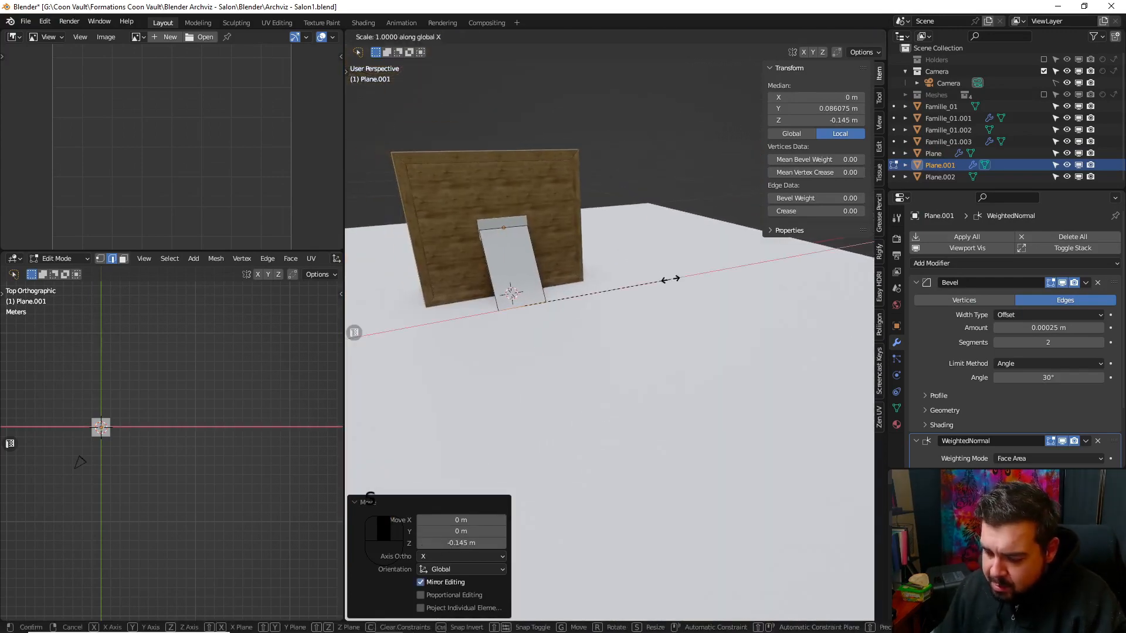
pyautogui.write('0.5')
pyautogui.press('Return')
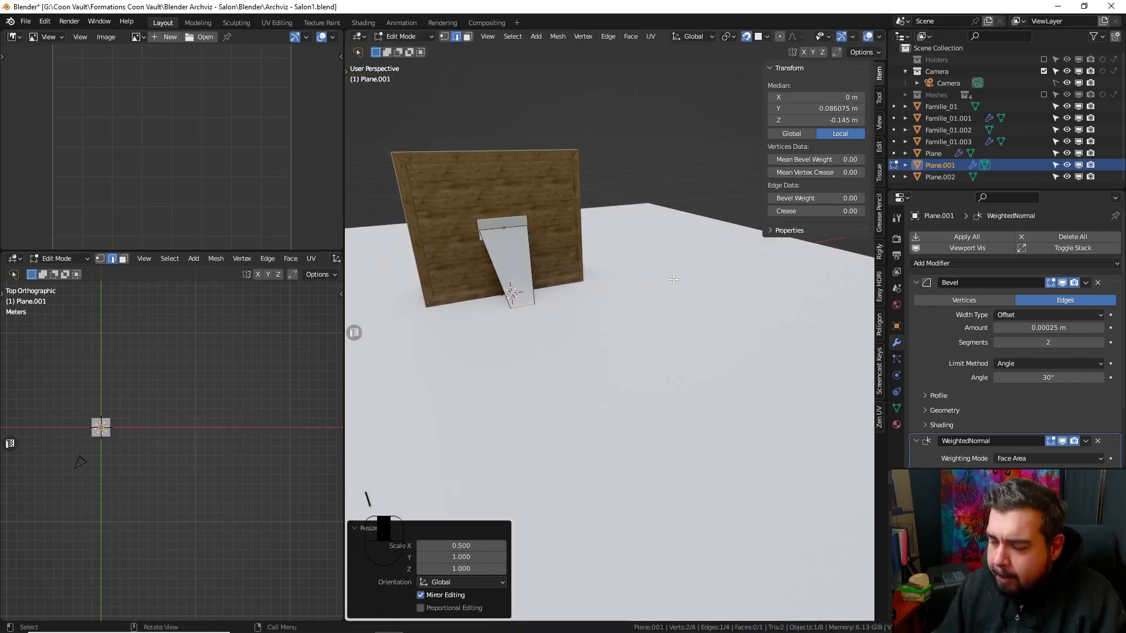
# - Move the leg's lower edge about 0.118 m farther out along Y, align it with the floor along Z, and leave Edit Mode
pyautogui.moveTo(555, 248)
pyautogui.mouseDown(button='middle')
pyautogui.moveTo(727, 257)
pyautogui.moveTo(557, 264)
pyautogui.mouseUp(button='middle')
pyautogui.scroll(2, 645, 258)
pyautogui.keyDown('shift'); pyautogui.moveTo(743, 248); pyautogui.dragTo(629, 271, button='middle'); pyautogui.keyUp('shift')
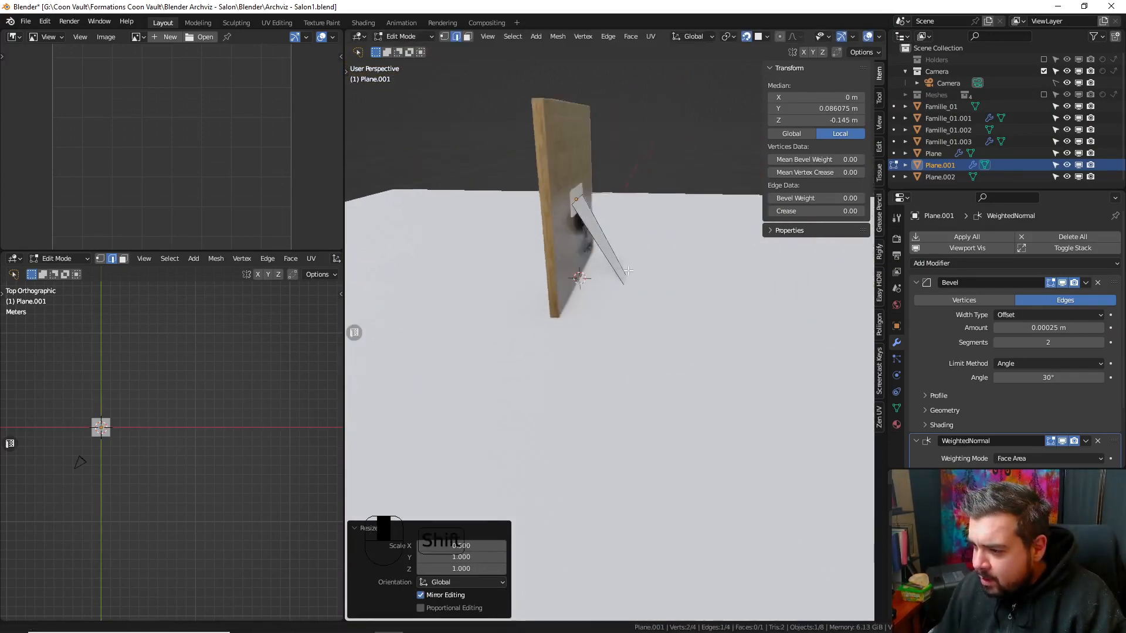
pyautogui.press('g')
pyautogui.click(668, 245)
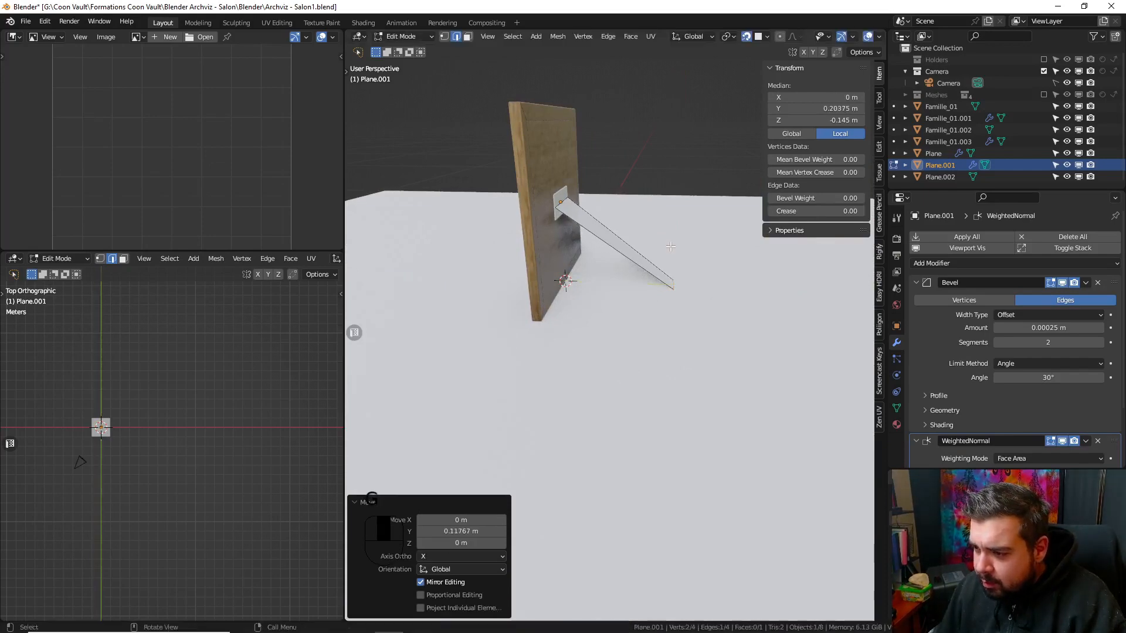
pyautogui.press('g')
pyautogui.press('z')
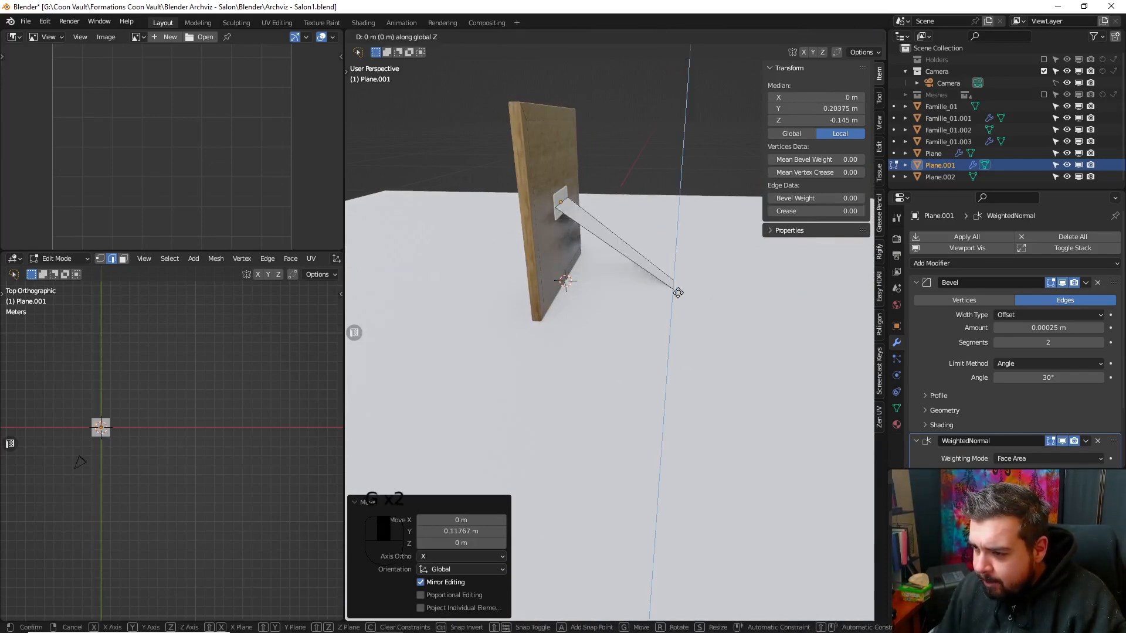
pyautogui.click(678, 293)
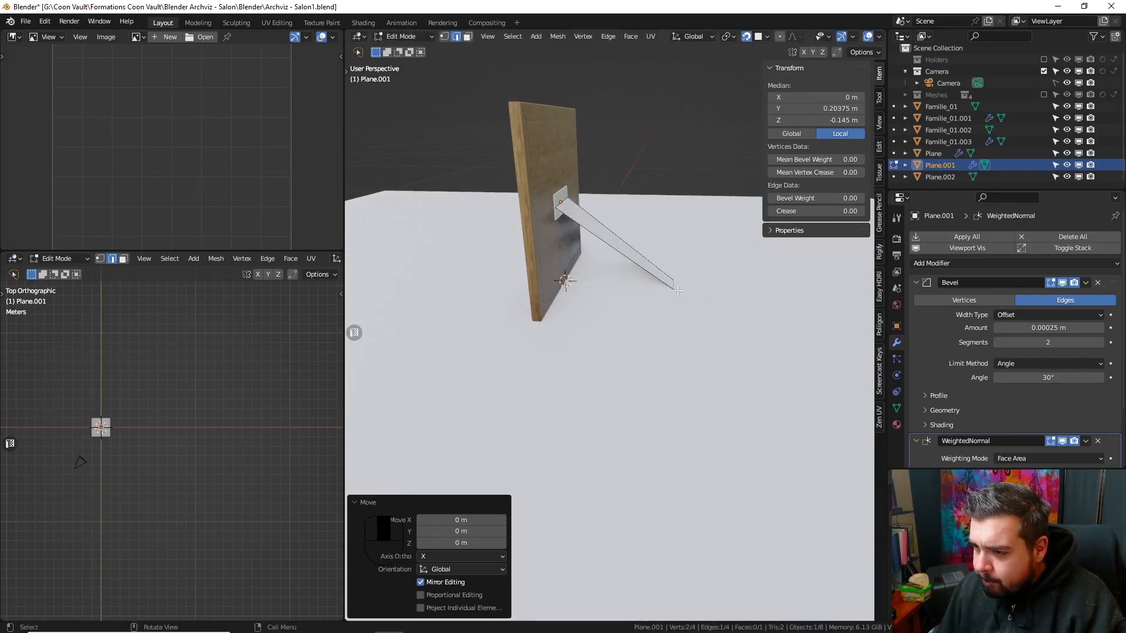
pyautogui.press('Tab')
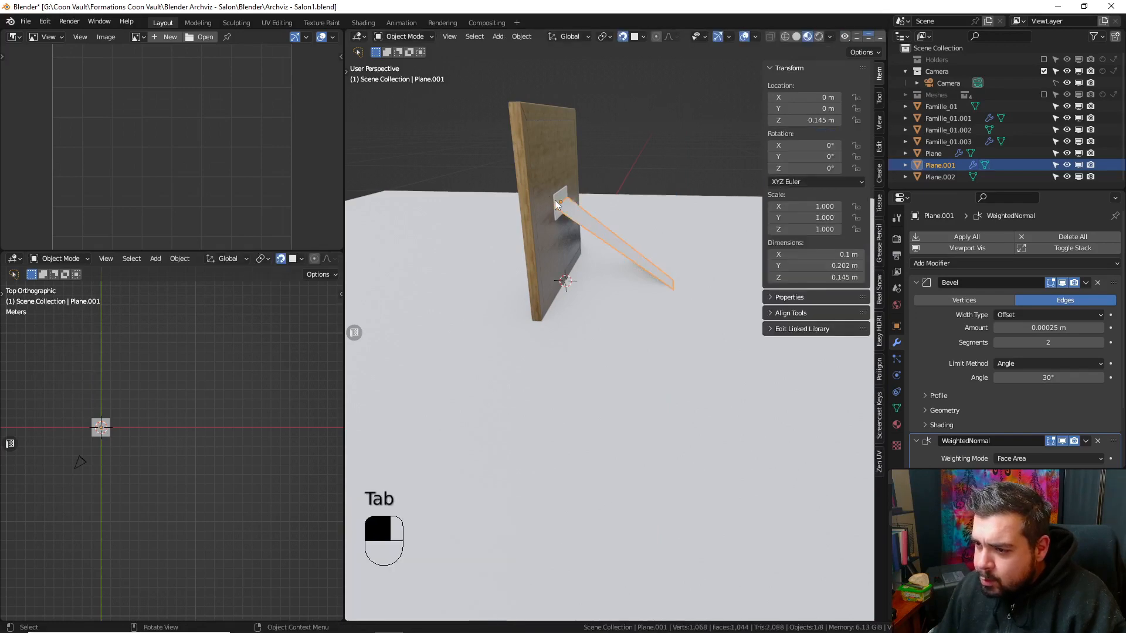
# - Delete the 2 m floor plane from the scene
pyautogui.click(557, 204)
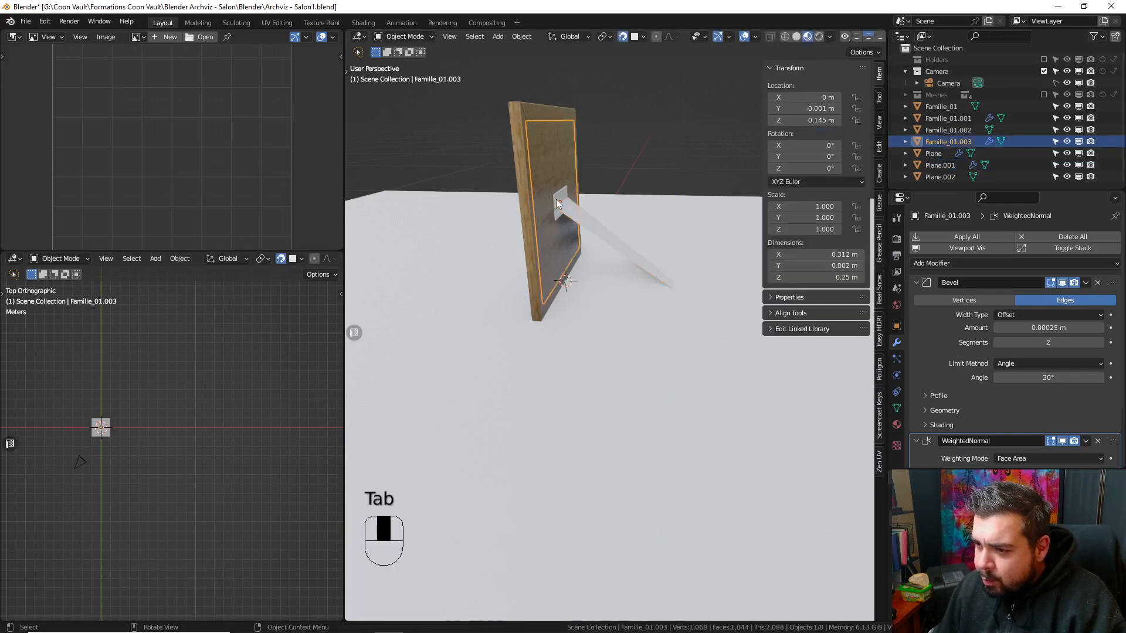
pyautogui.click(940, 178)
pyautogui.press('x')
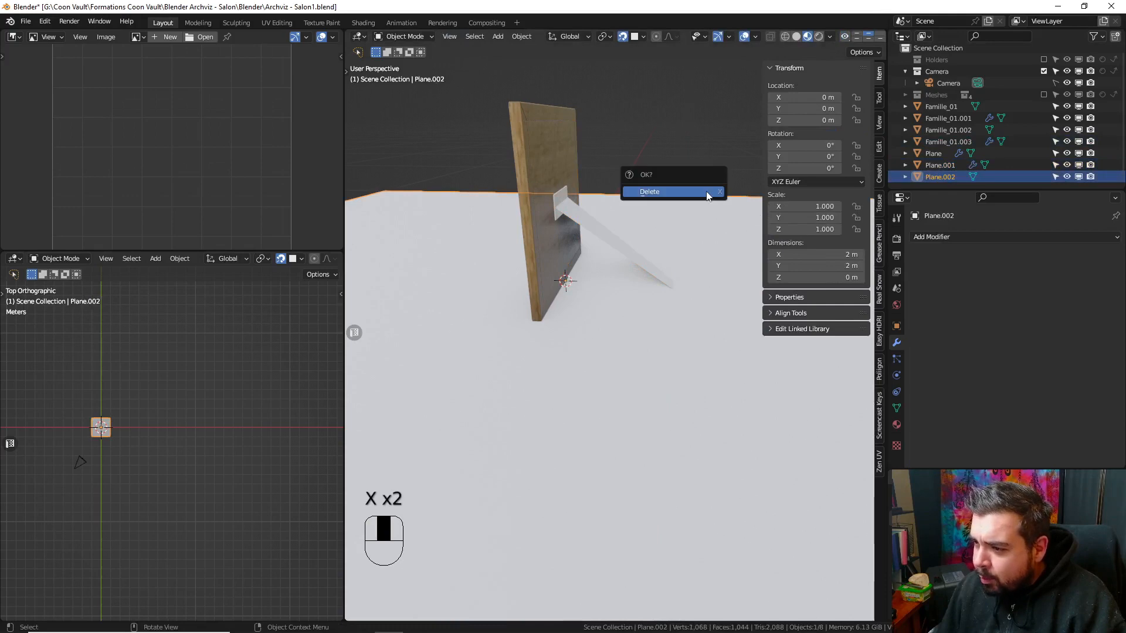
pyautogui.click(704, 191)
# - Rotate all the picture frame parts except the support leg by -25° about the X axis
pyautogui.click(941, 167)
pyautogui.click(937, 158)
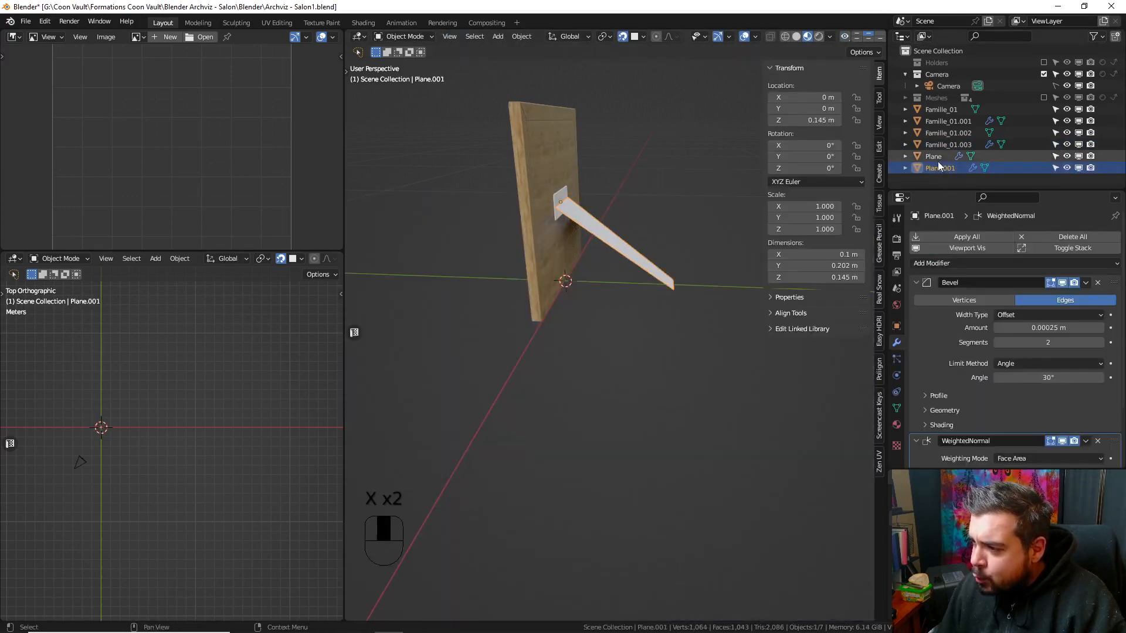
pyautogui.keyDown('shift'); pyautogui.click(942, 113); pyautogui.keyUp('shift')
pyautogui.write('rx')
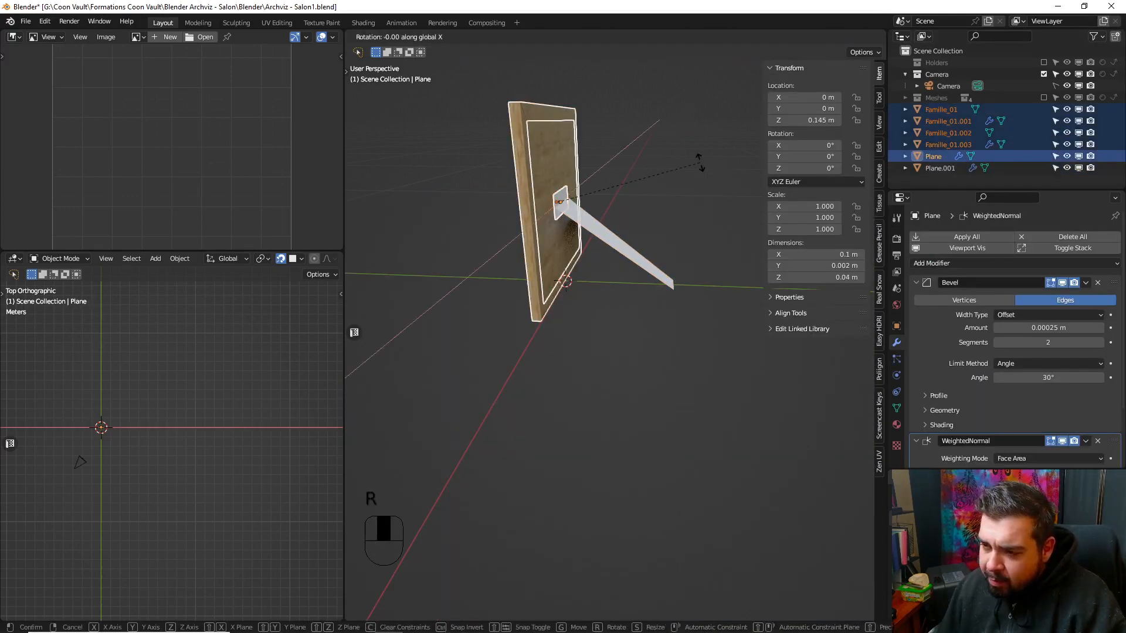
pyautogui.write('-25')
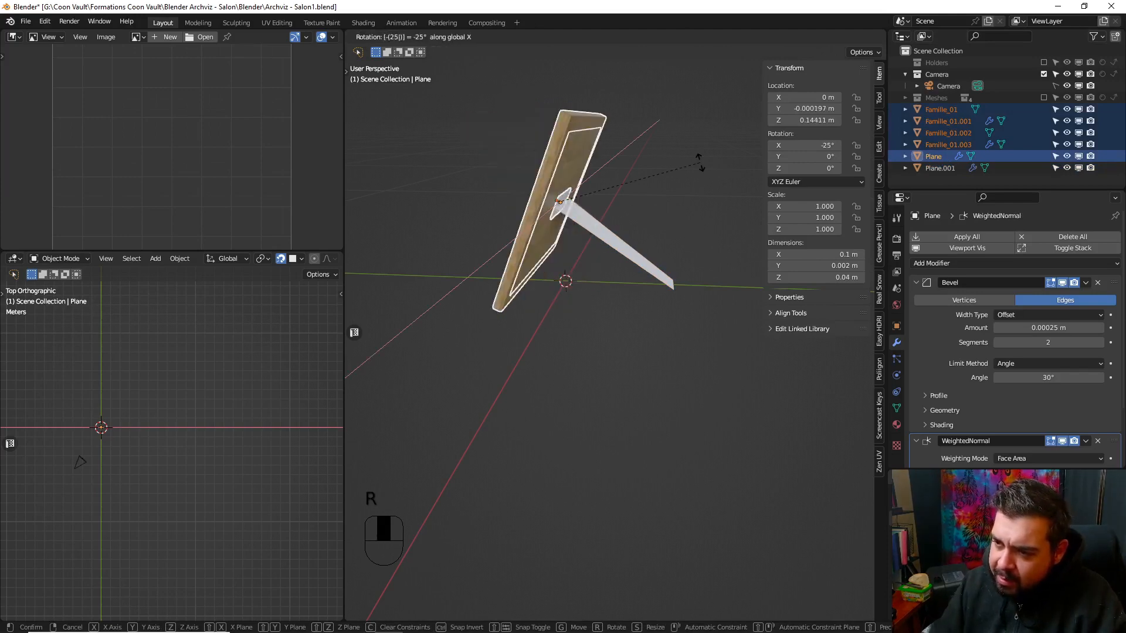
pyautogui.click(699, 162)
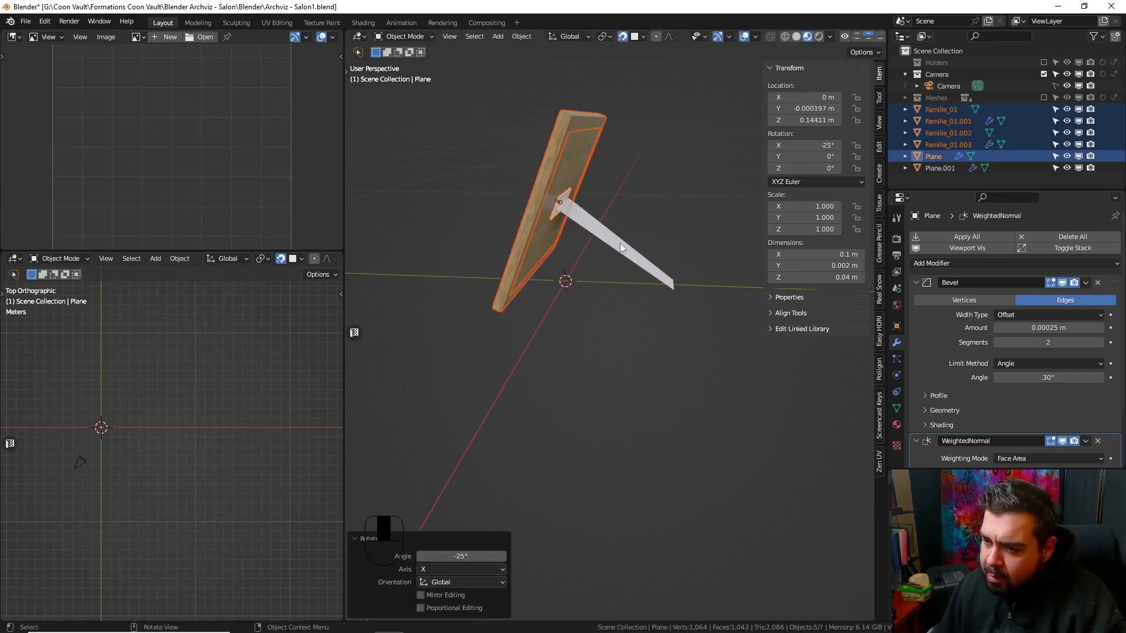
# - Add a Solidify modifier to the support leg and place it first in the modifier stack
pyautogui.click(597, 228)
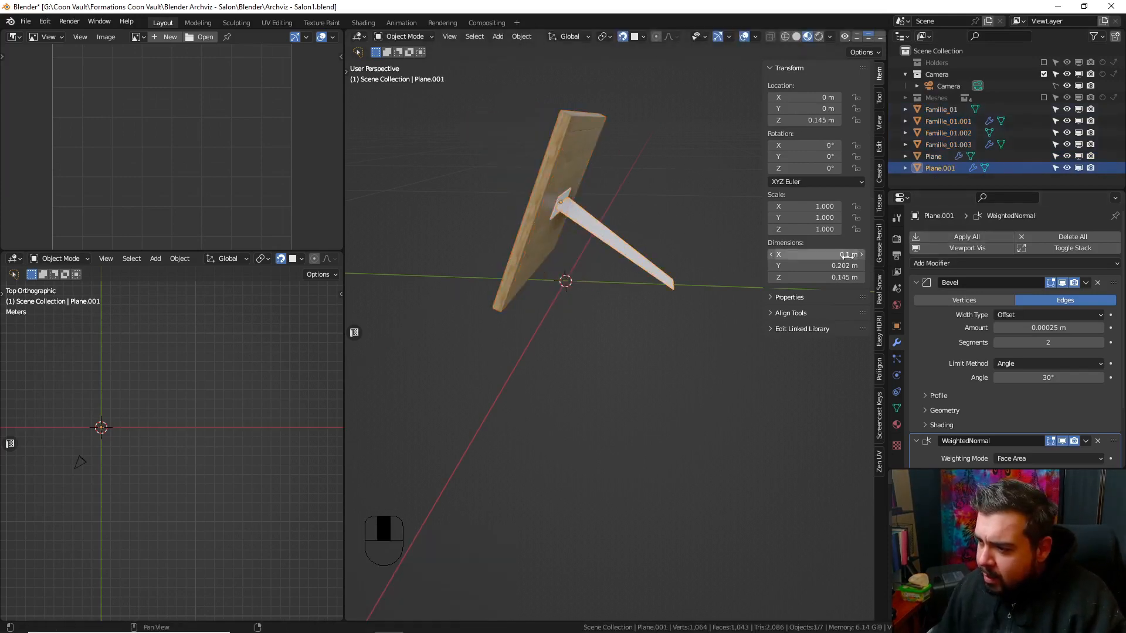
pyautogui.scroll(5, 605, 210)
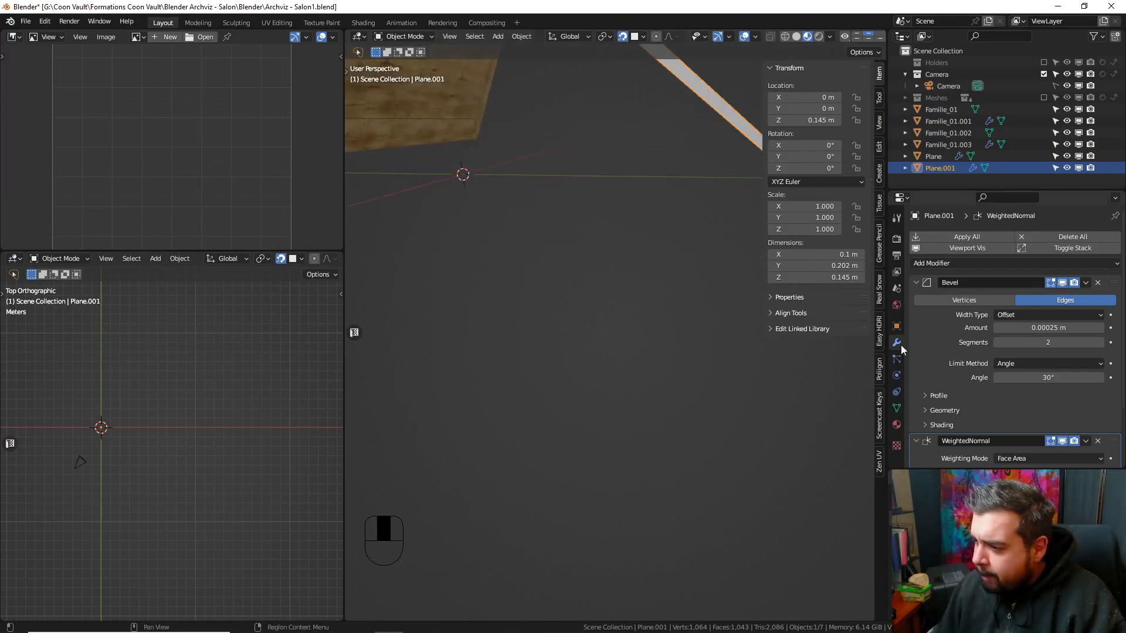
pyautogui.click(950, 263)
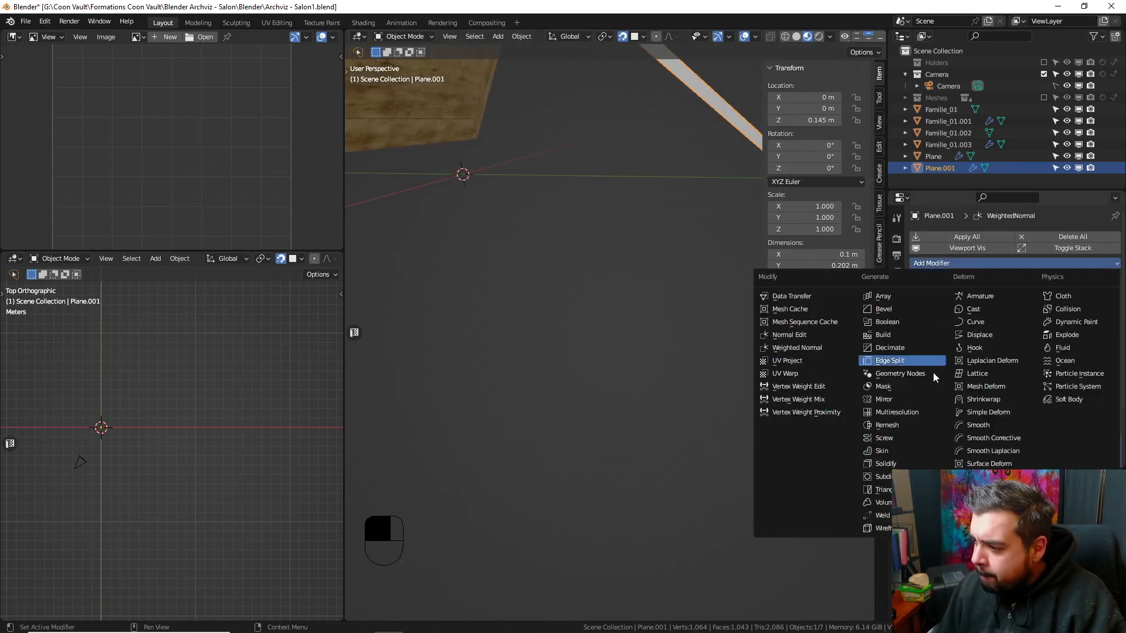
pyautogui.click(891, 463)
pyautogui.scroll(-5, 1100, 405)
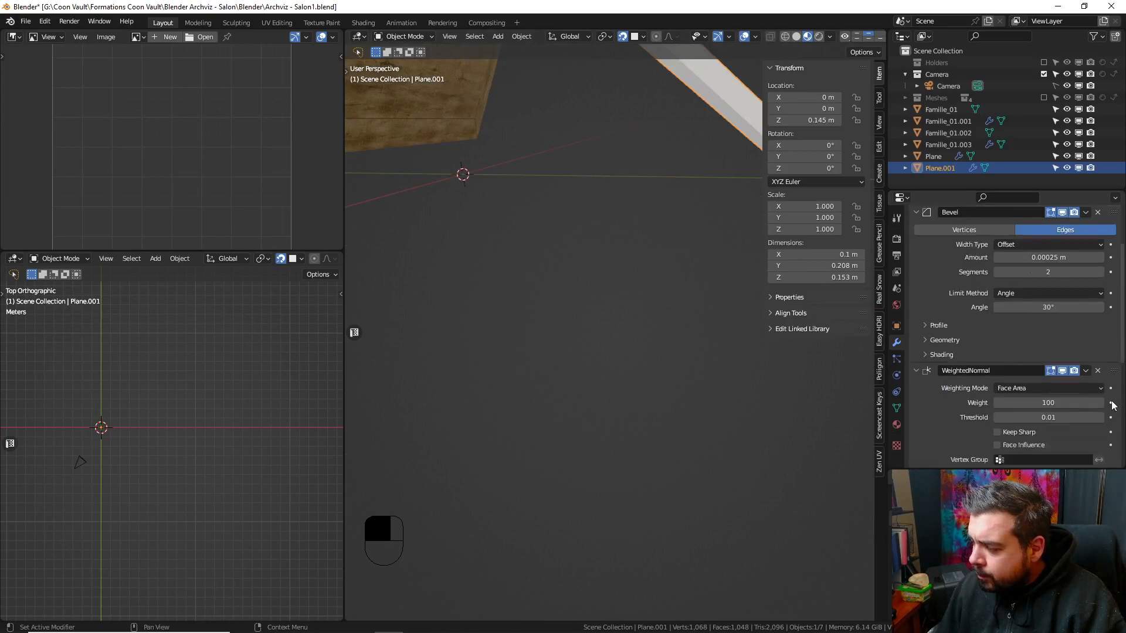
pyautogui.scroll(-5, 1112, 411)
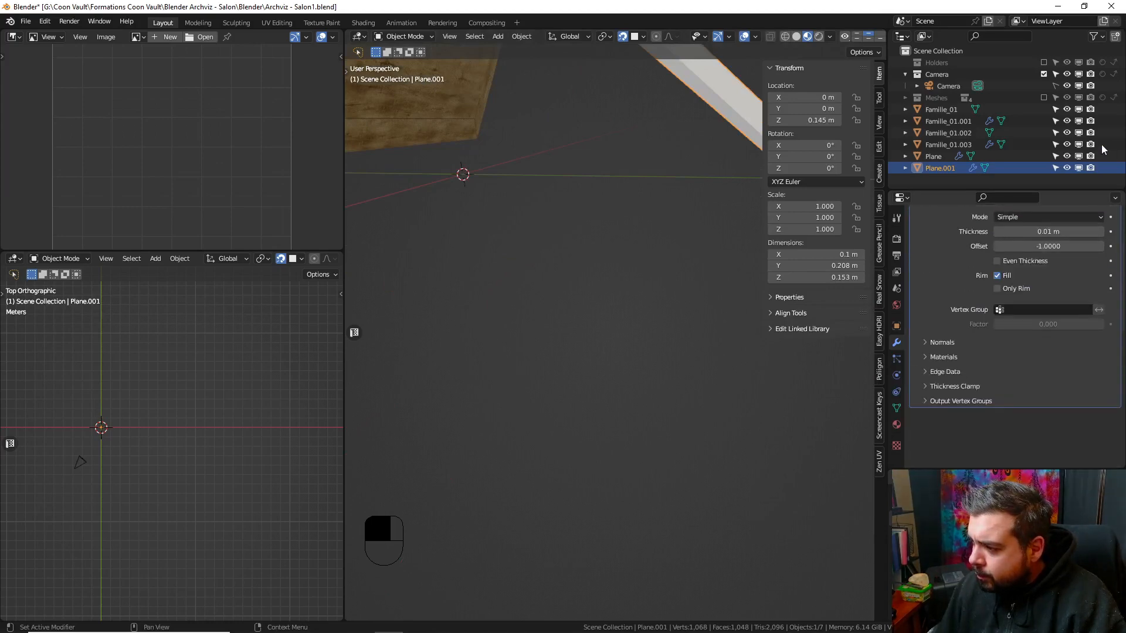
pyautogui.scroll(4, 1059, 310)
# - Set the support leg's Solidify thickness to 0.002 m and check the leg's joint with the mounting plate
pyautogui.click(1056, 314)
pyautogui.write('0.0')
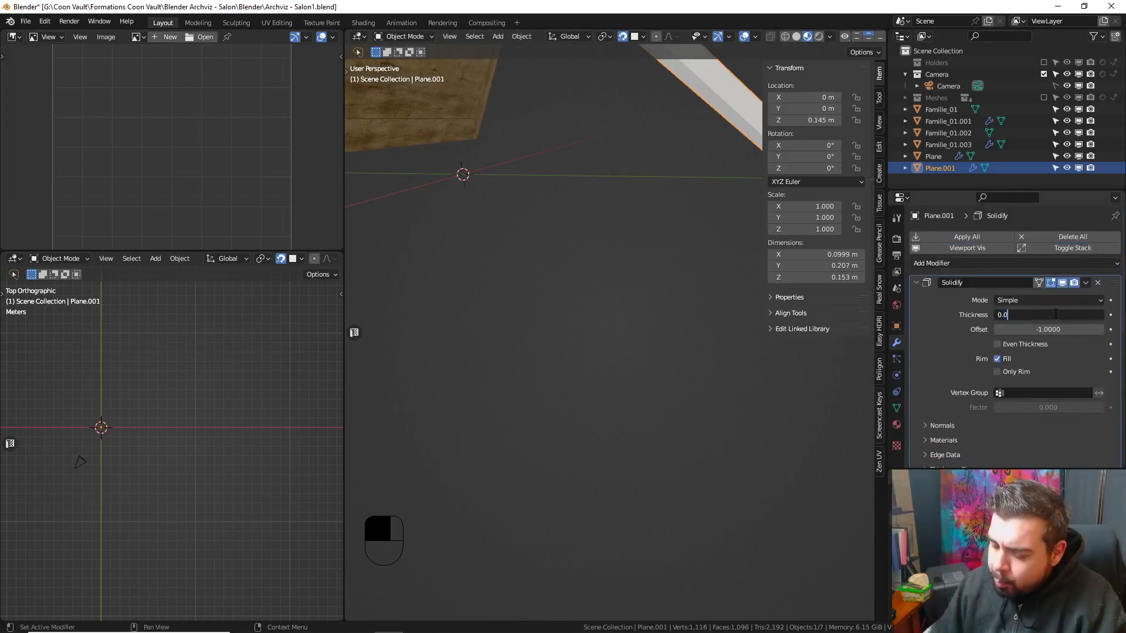
pyautogui.write('02')
pyautogui.press('Return')
pyautogui.scroll(-8, 591, 164)
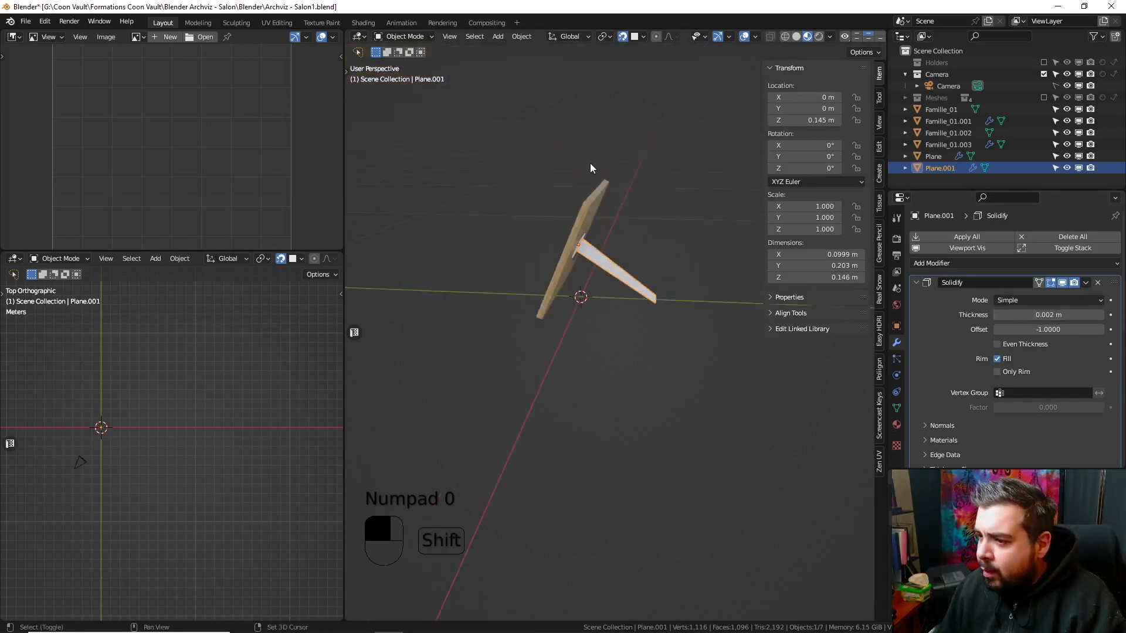
pyautogui.scroll(4, 586, 179)
pyautogui.keyDown('shift'); pyautogui.moveTo(591, 164); pyautogui.dragTo(617, 220, button='middle'); pyautogui.keyUp('shift')
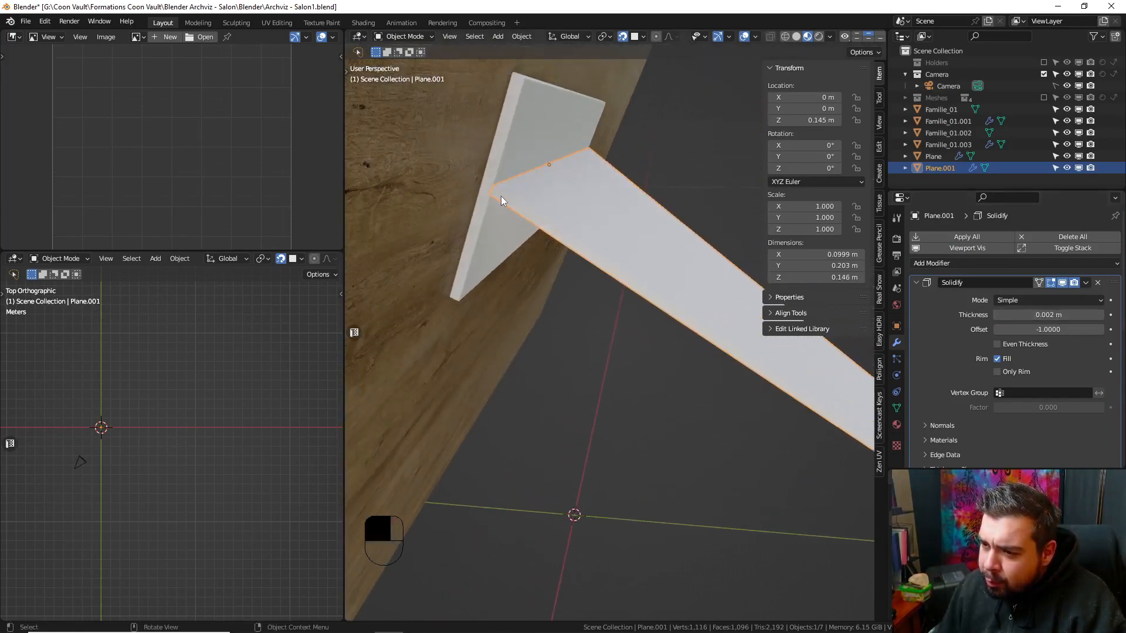
# - Try Solidify thicknesses of -0.002 m and 0.0002 m on the support leg
pyautogui.click(1050, 315)
pyautogui.write('-0.')
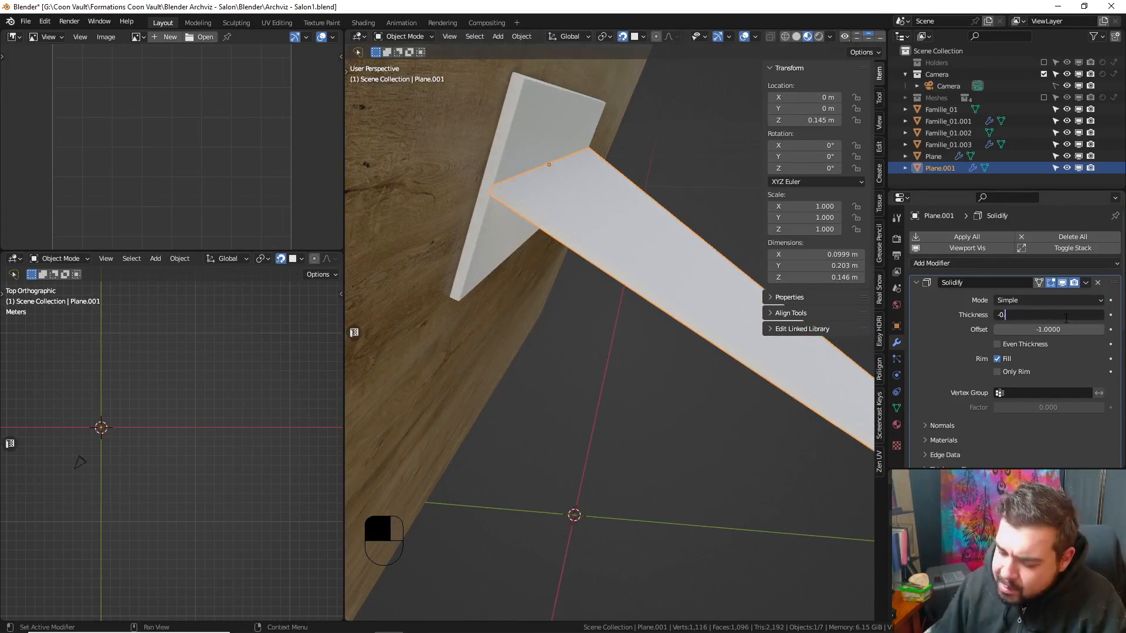
pyautogui.write('002')
pyautogui.press('Return')
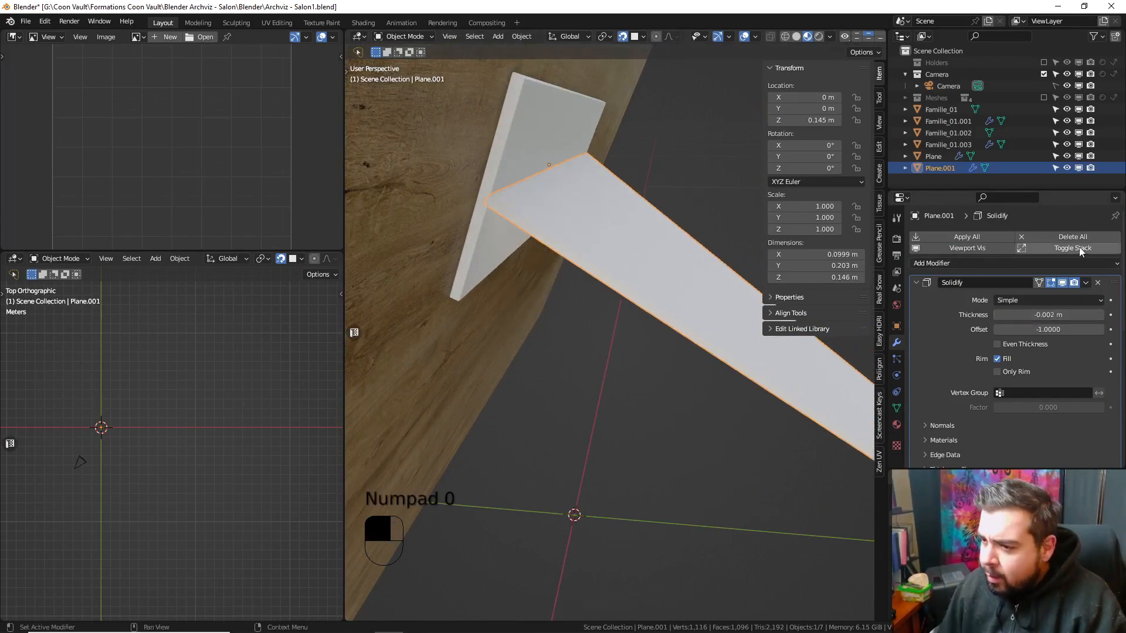
pyautogui.click(1047, 313)
pyautogui.write('0.0002')
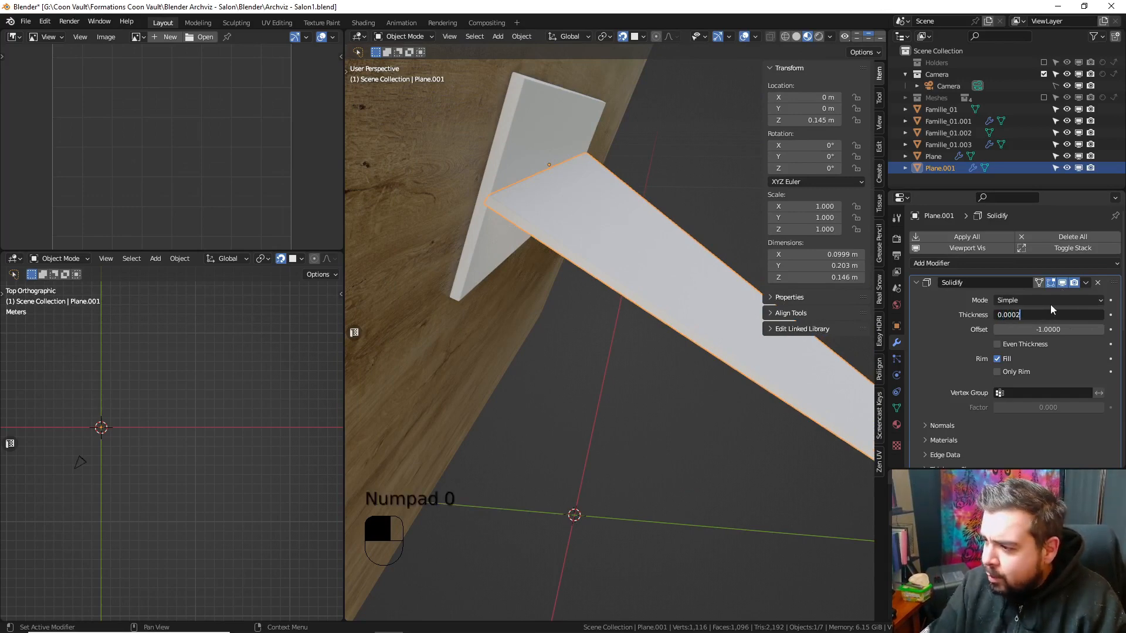
pyautogui.press('Return')
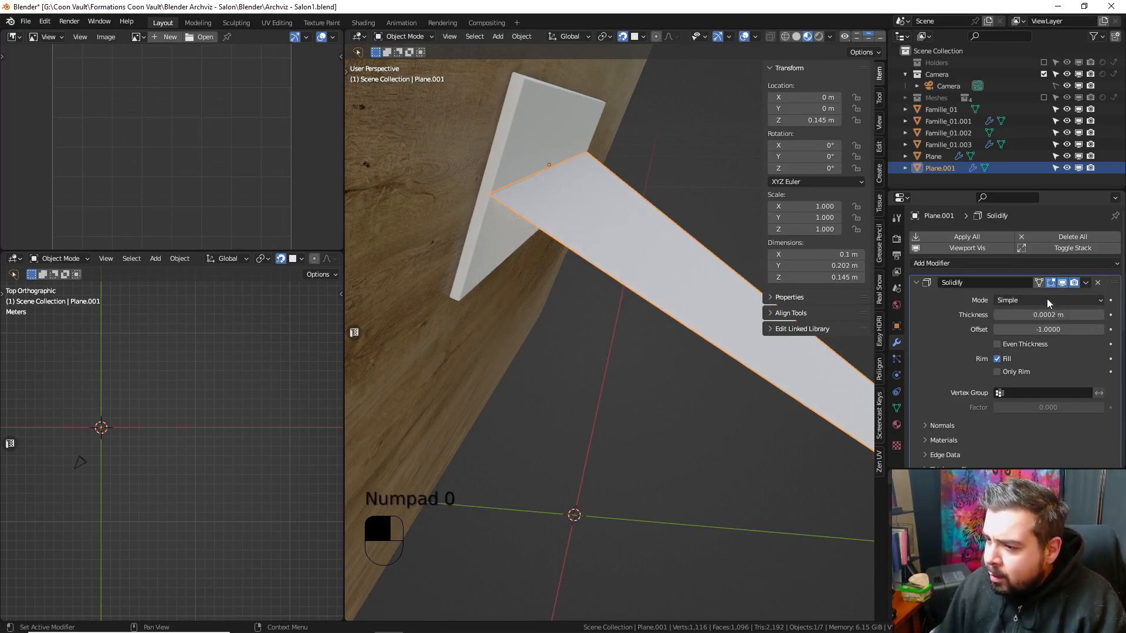
# - Set the support leg's Solidify thickness to 0.002 m and apply the modifier
pyautogui.click(1047, 312)
pyautogui.write('0.002')
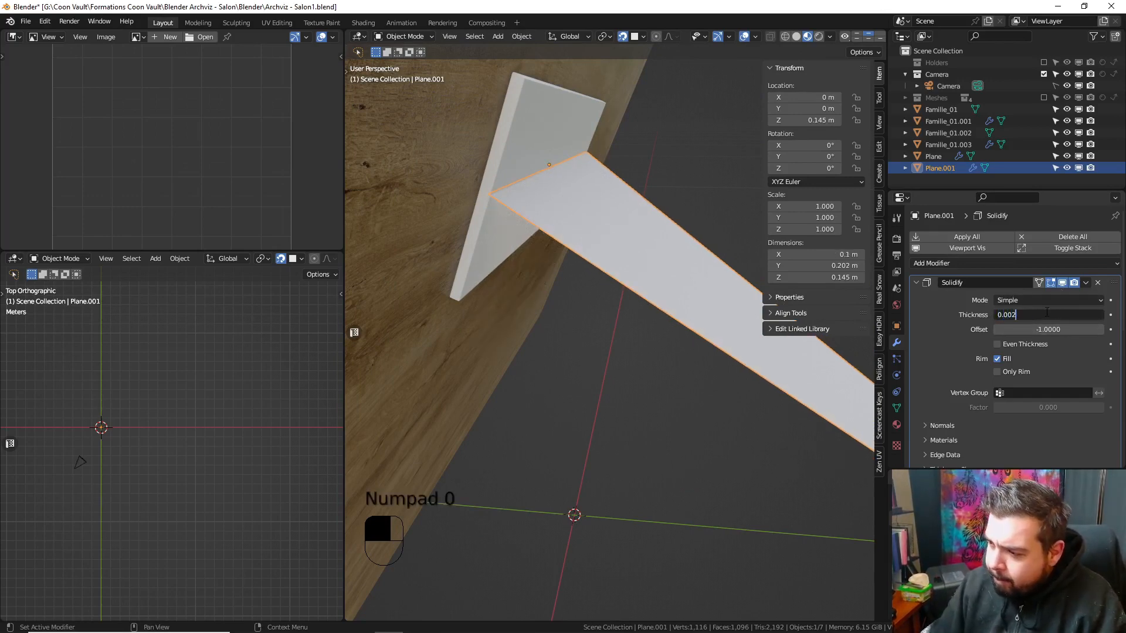
pyautogui.press('Return')
pyautogui.hotkey('ctrl', 'a')
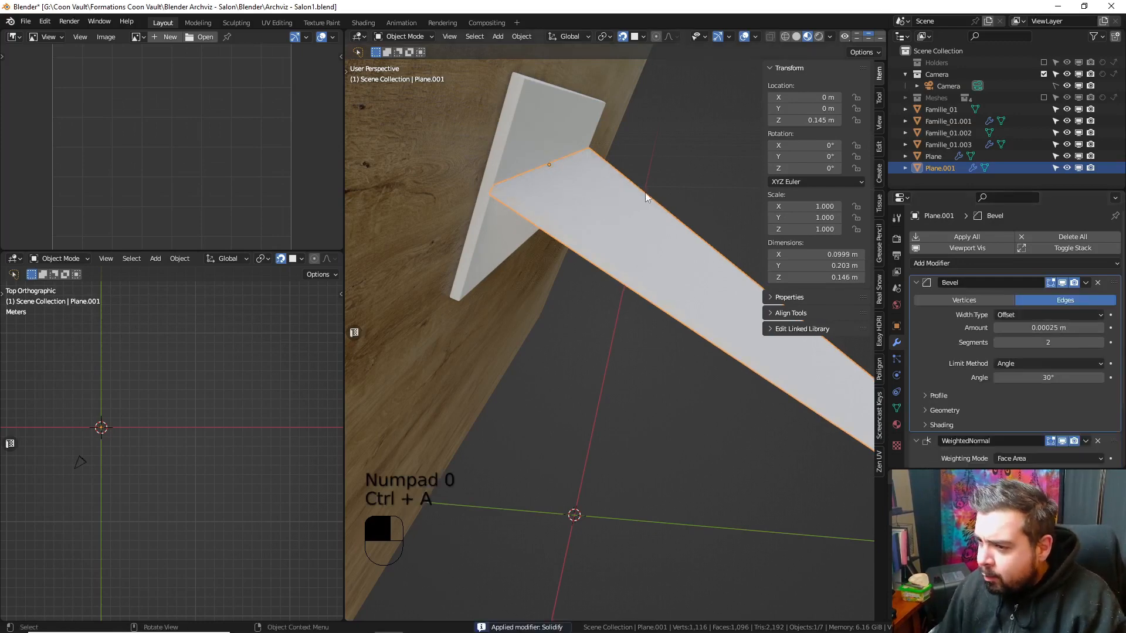
# - Scale the support leg by 0.946 along X to make it narrower than the mounting plate
pyautogui.moveTo(646, 196); pyautogui.dragTo(583, 187, button='middle')
pyautogui.press('s')
pyautogui.press('x')
pyautogui.click(563, 187)
# - Apply the support leg's rotation and scale, and set its origin to its geometry
pyautogui.press('q')
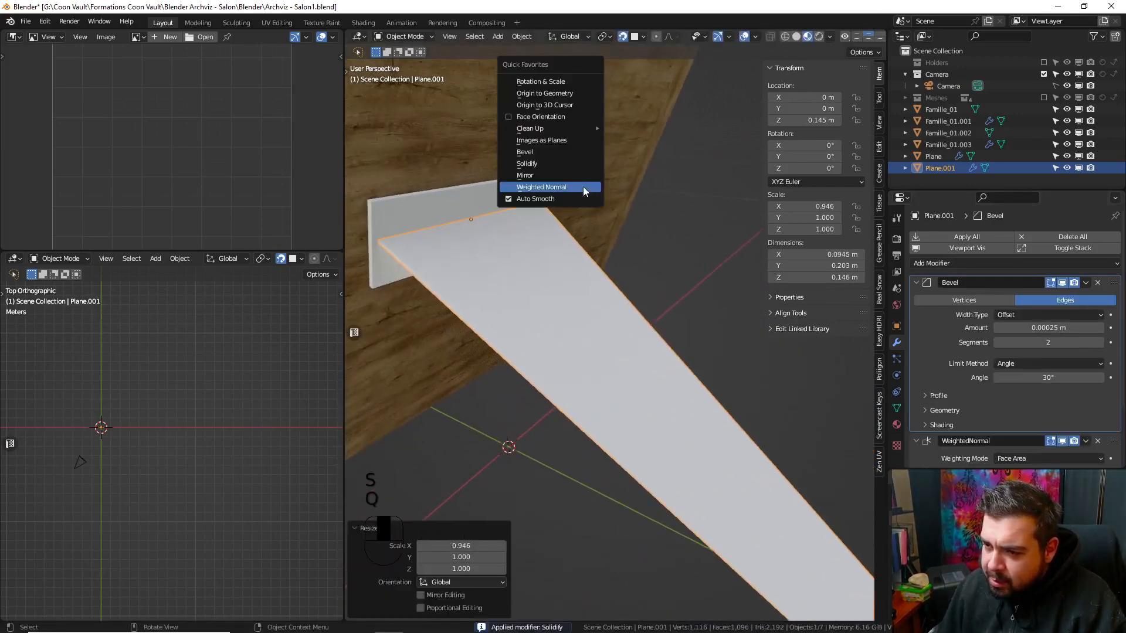
pyautogui.click(556, 81)
pyautogui.press('q')
pyautogui.click(551, 92)
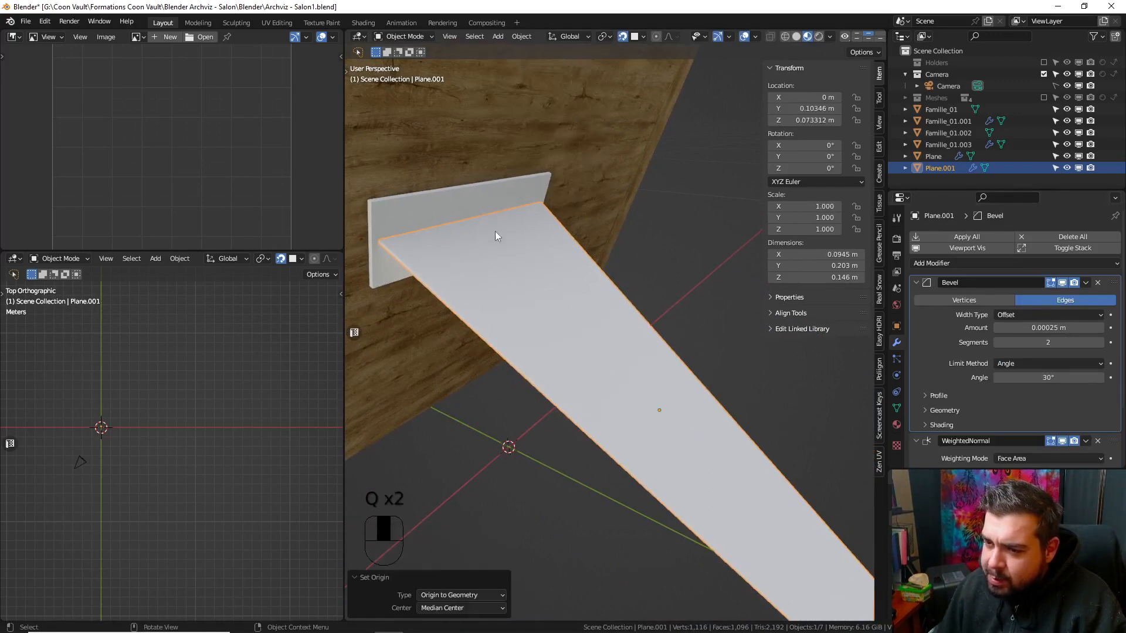
# - Join the support leg with the mounting plate and assign the existing M_MetalNoir material to the joined object
pyautogui.keyDown('shift'); pyautogui.click(428, 215); pyautogui.keyUp('shift')
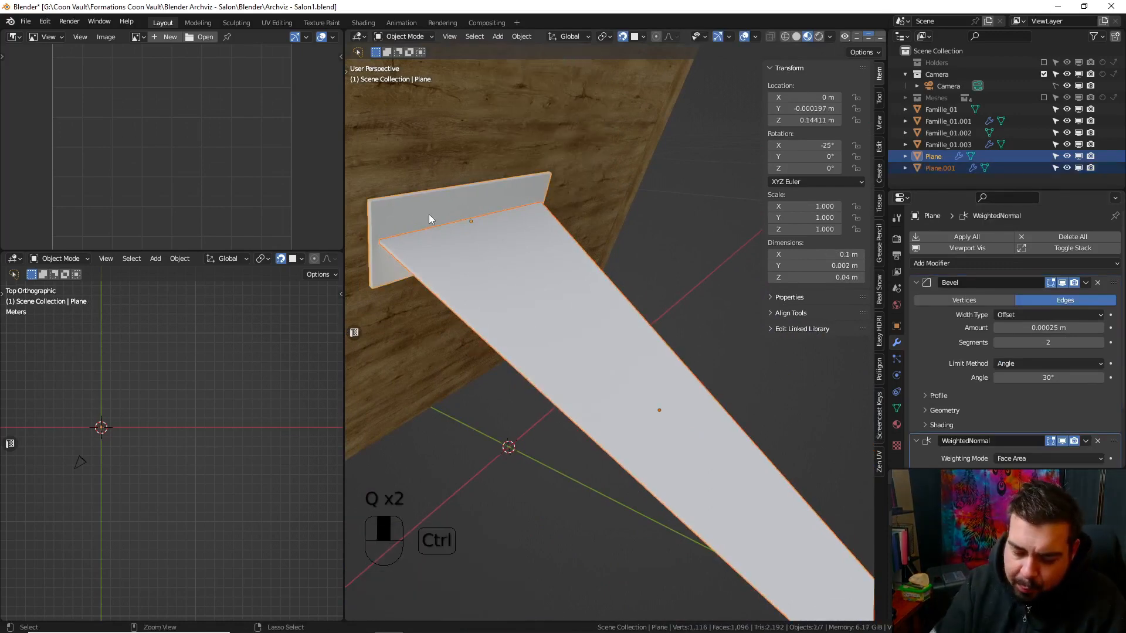
pyautogui.hotkey('ctrl', 'j')
pyautogui.click(896, 425)
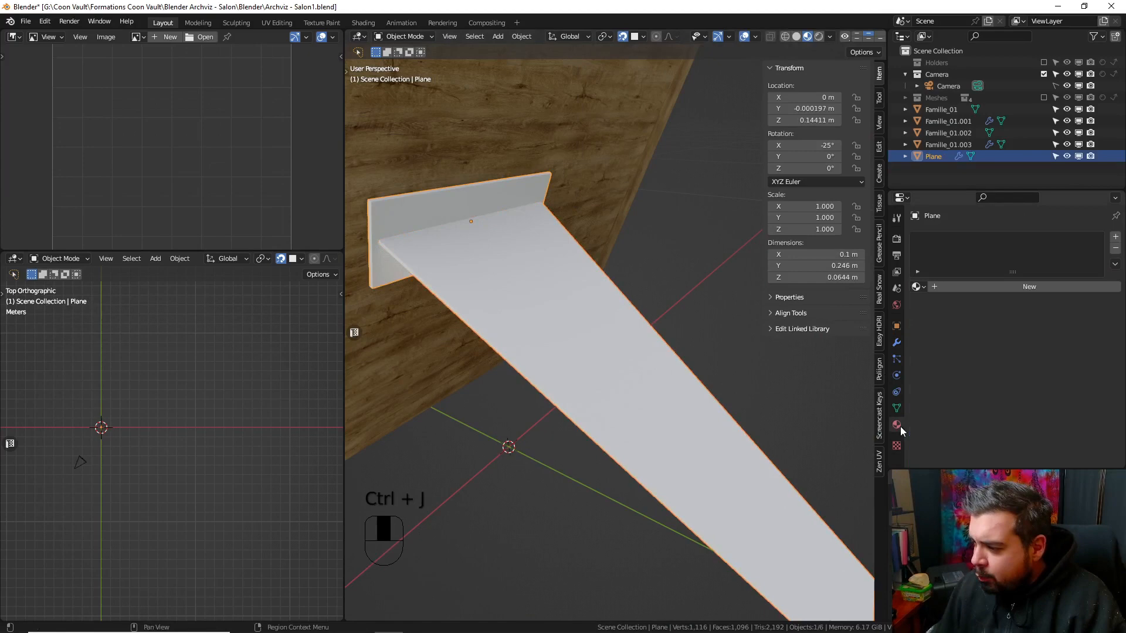
pyautogui.click(919, 286)
pyautogui.write('m')
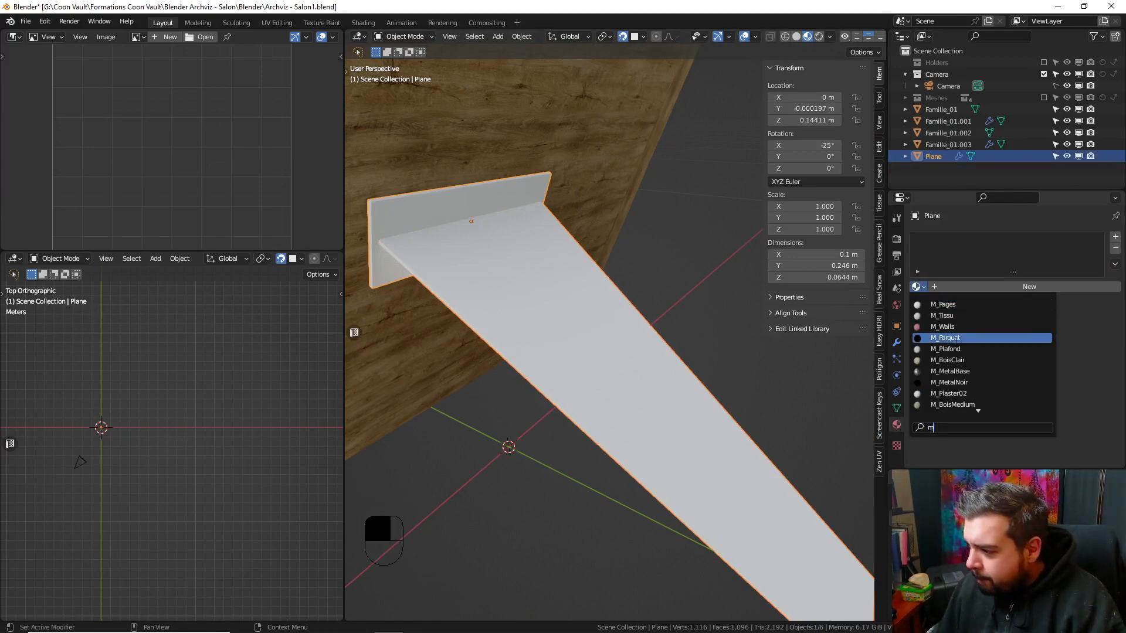
pyautogui.press('Return')
# - Deselect everything and give M_MetalNoir a Principled BSDF surface with Ambient Occlusion as its base color
pyautogui.press('a')
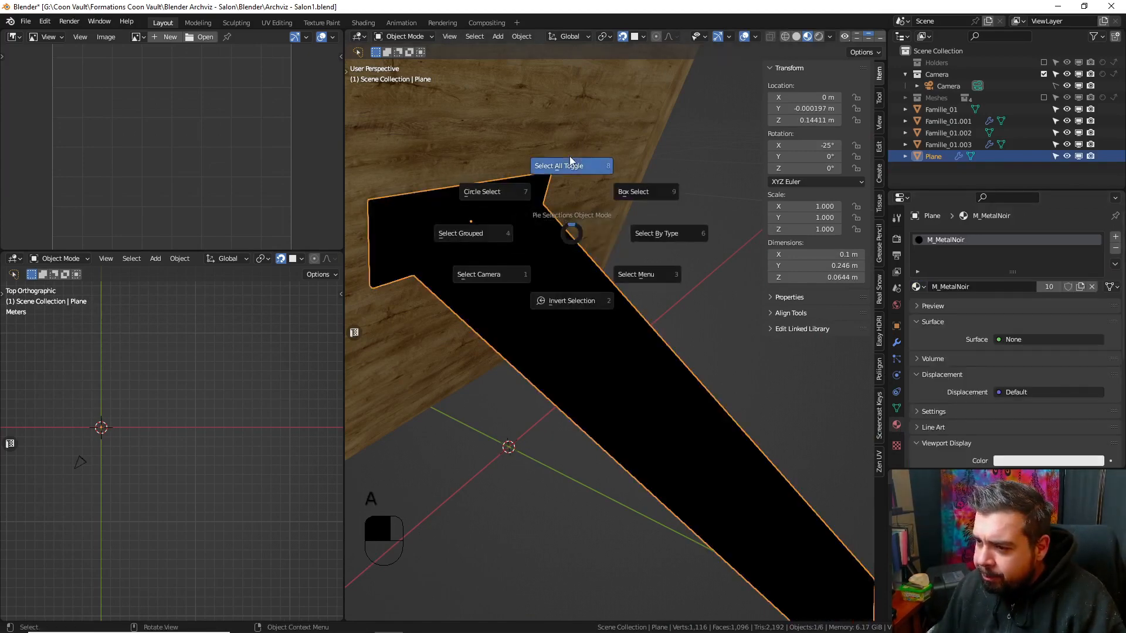
pyautogui.click(569, 156)
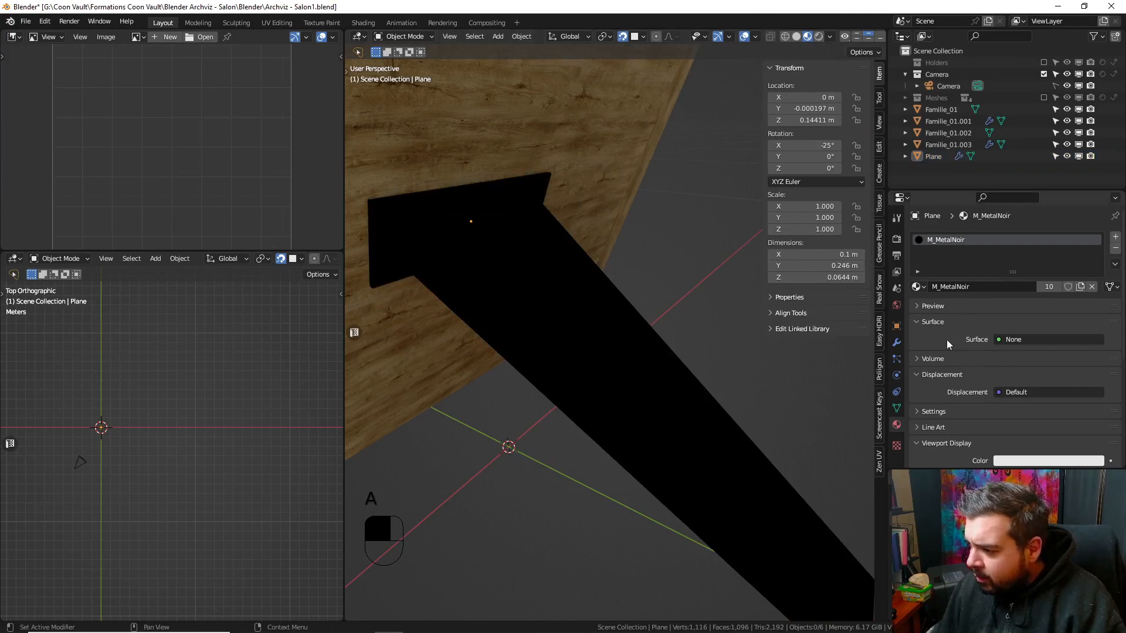
pyautogui.click(1020, 339)
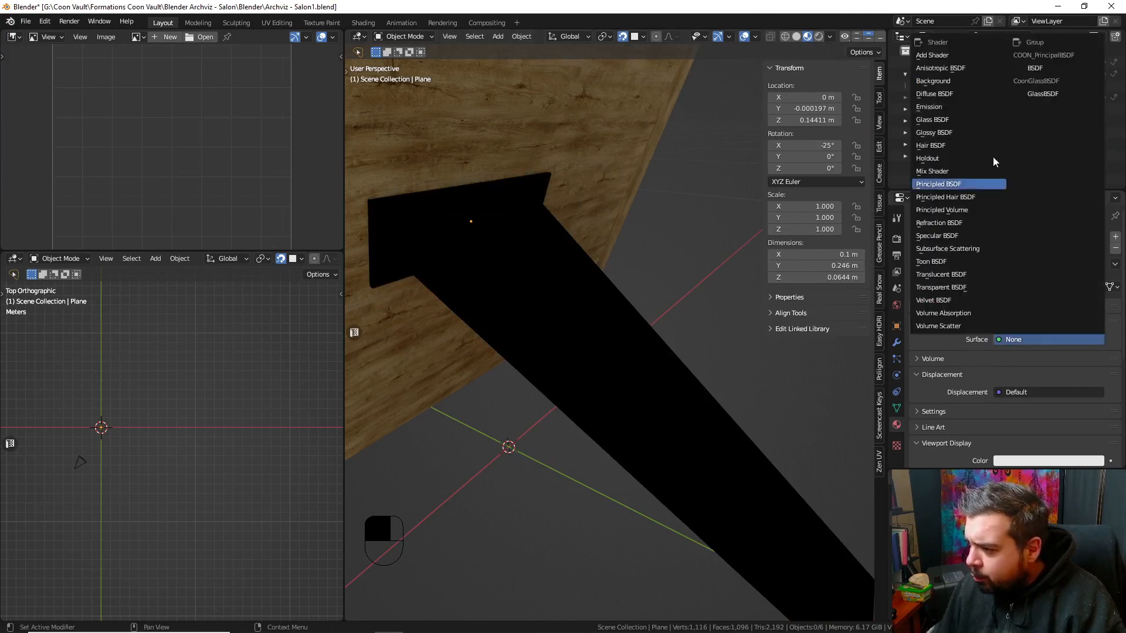
pyautogui.click(959, 185)
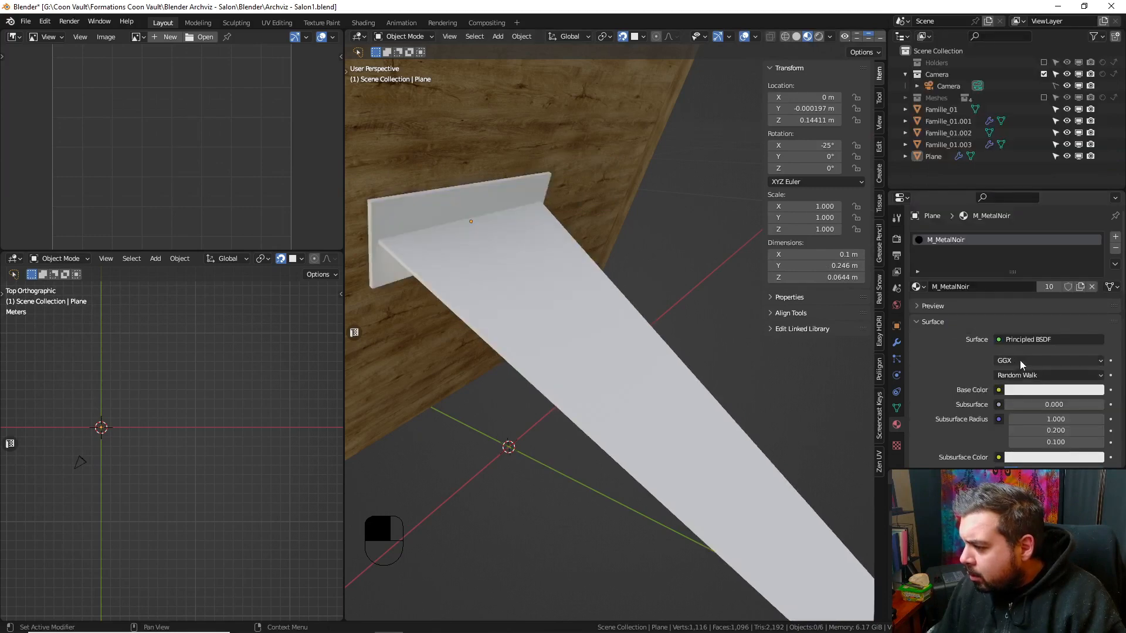
pyautogui.click(999, 390)
pyautogui.click(560, 417)
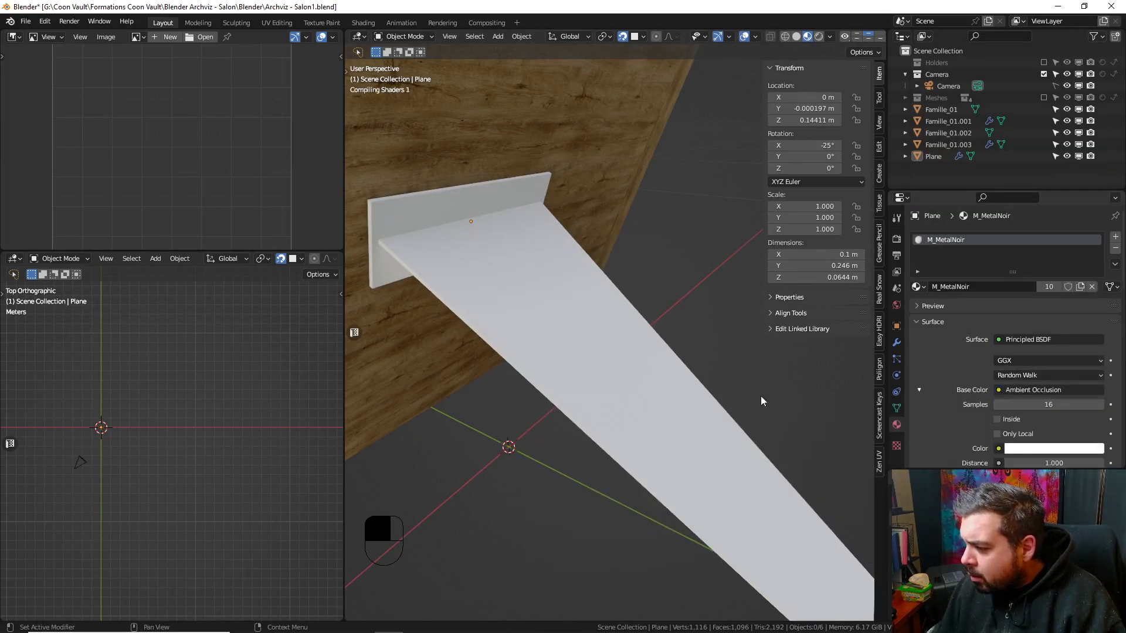
# - Set the Ambient Occlusion samples to 128 and its color to near-black with a value of about 0.009
pyautogui.click(995, 400)
pyautogui.write('128')
pyautogui.press('Return')
pyautogui.scroll(-1, 1052, 410)
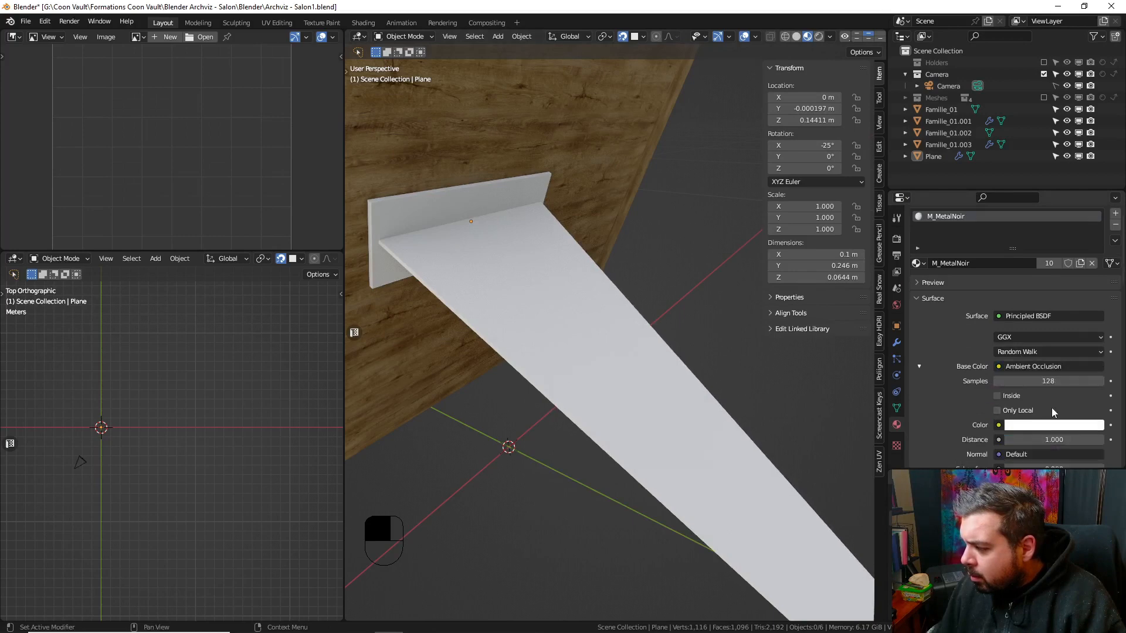
pyautogui.click(1052, 425)
pyautogui.moveTo(1096, 298); pyautogui.dragTo(1094, 333)
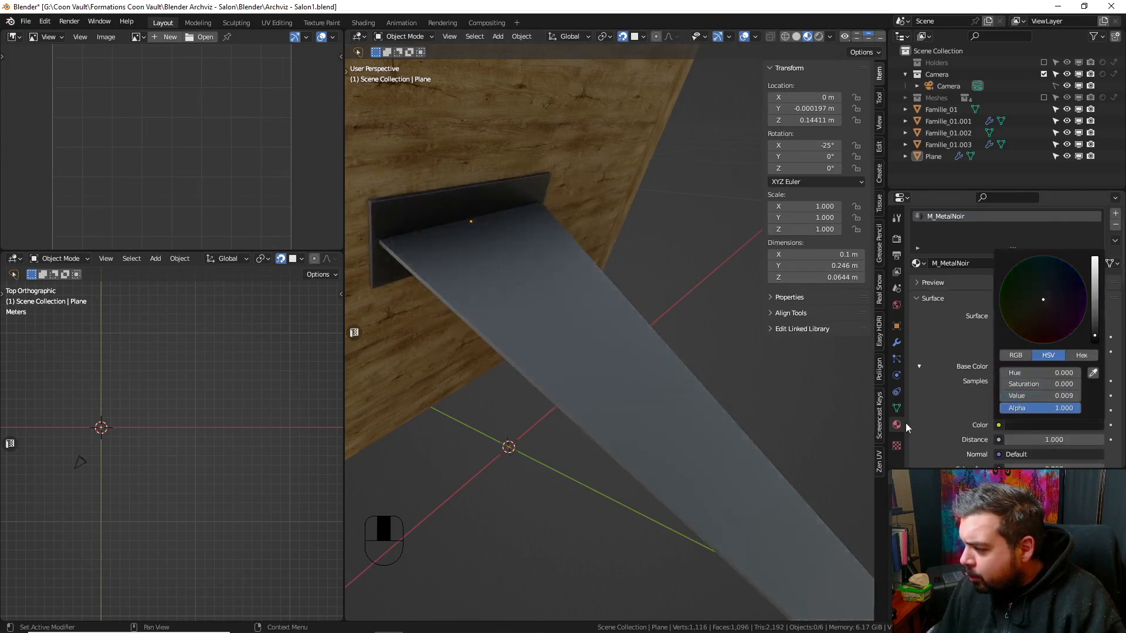
# - Set the M_MetalNoir material's Metallic to 1.0 and Specular to 0.7
pyautogui.scroll(-6, 962, 425)
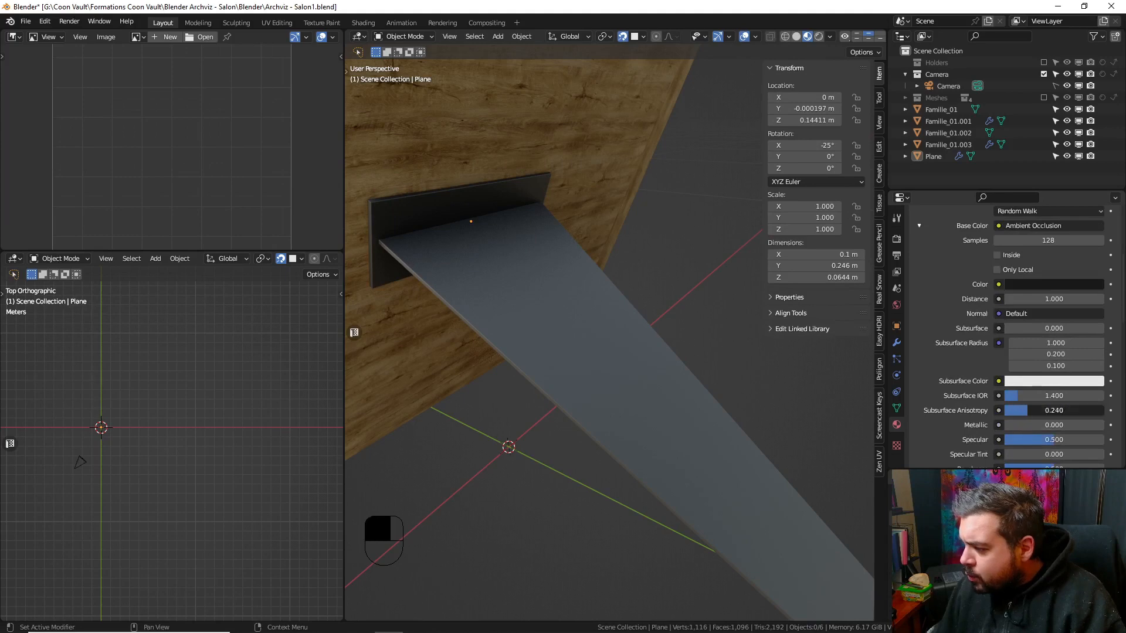
pyautogui.moveTo(1026, 424); pyautogui.dragTo(1105, 424)
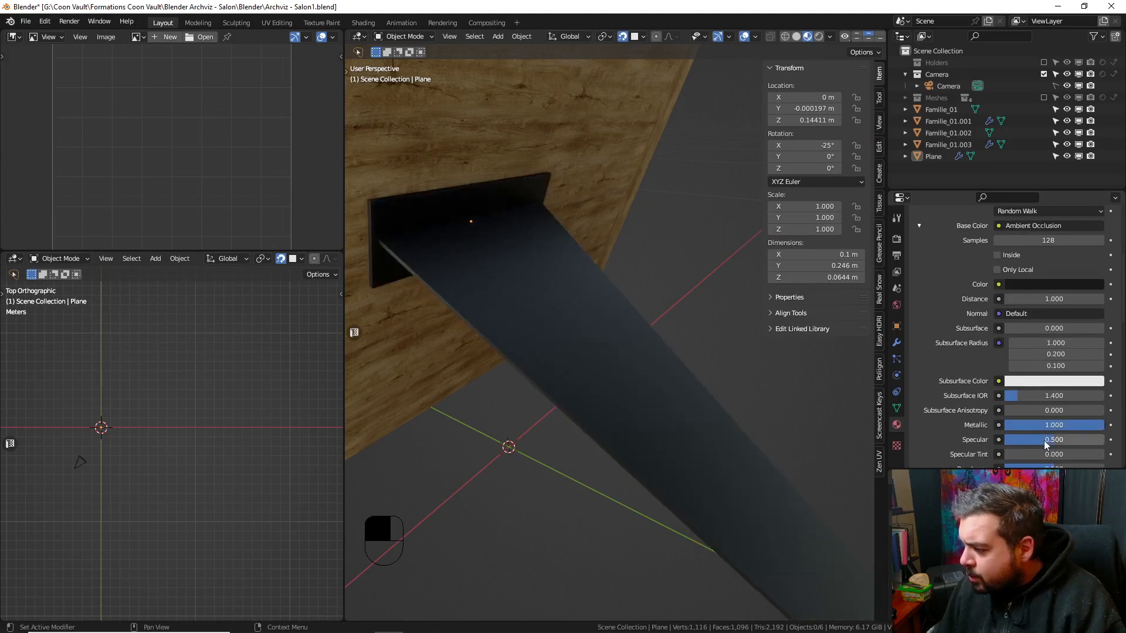
pyautogui.moveTo(1044, 441); pyautogui.dragTo(1087, 438)
pyautogui.scroll(-1, 1093, 436)
pyautogui.scroll(-1, 1093, 436)
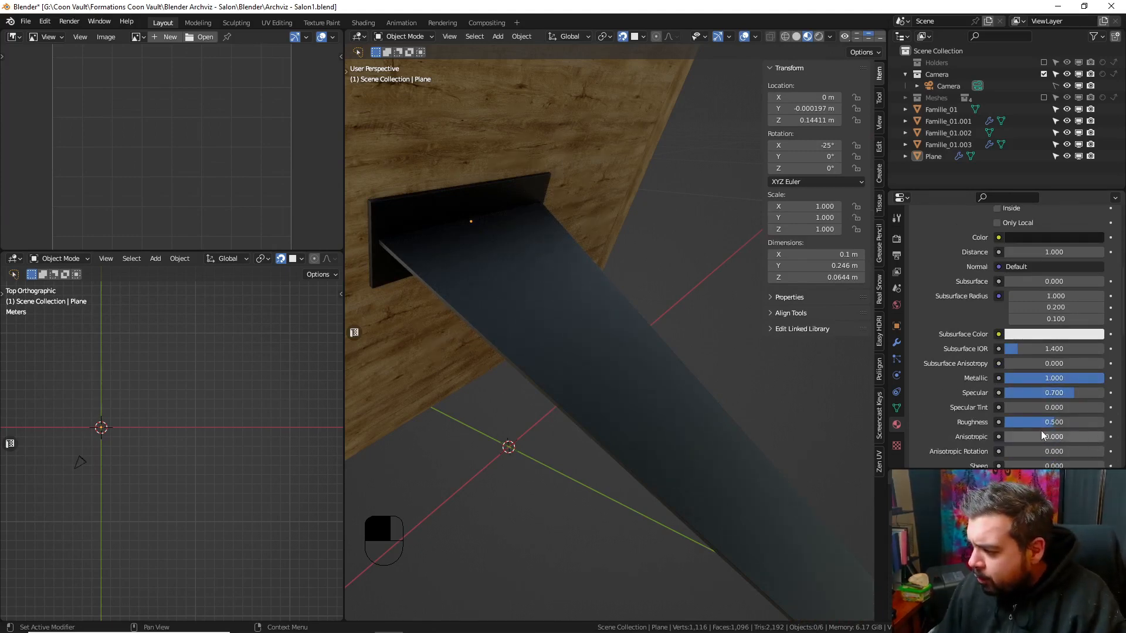
# - Set the M_MetalNoir material's Roughness to 0.3
pyautogui.click(1037, 424)
pyautogui.write('.3')
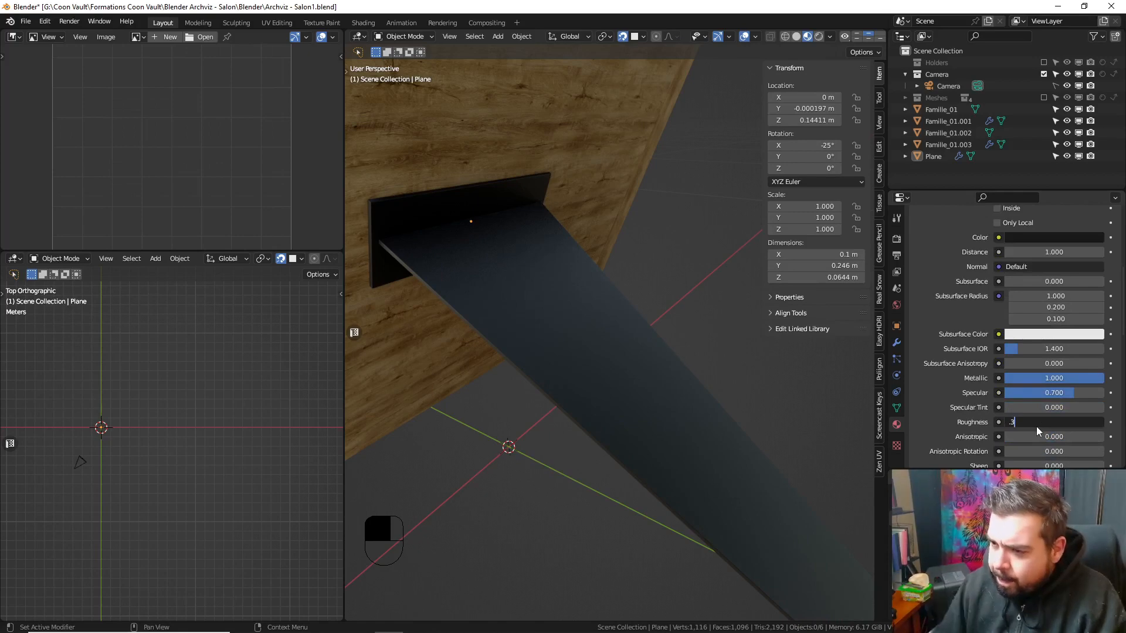
pyautogui.press('Return')
# - Apply rotation and scale to all frame parts and the support leg, and set their origins to their geometry
pyautogui.scroll(-8, 629, 338)
pyautogui.press('a')
pyautogui.click(622, 268)
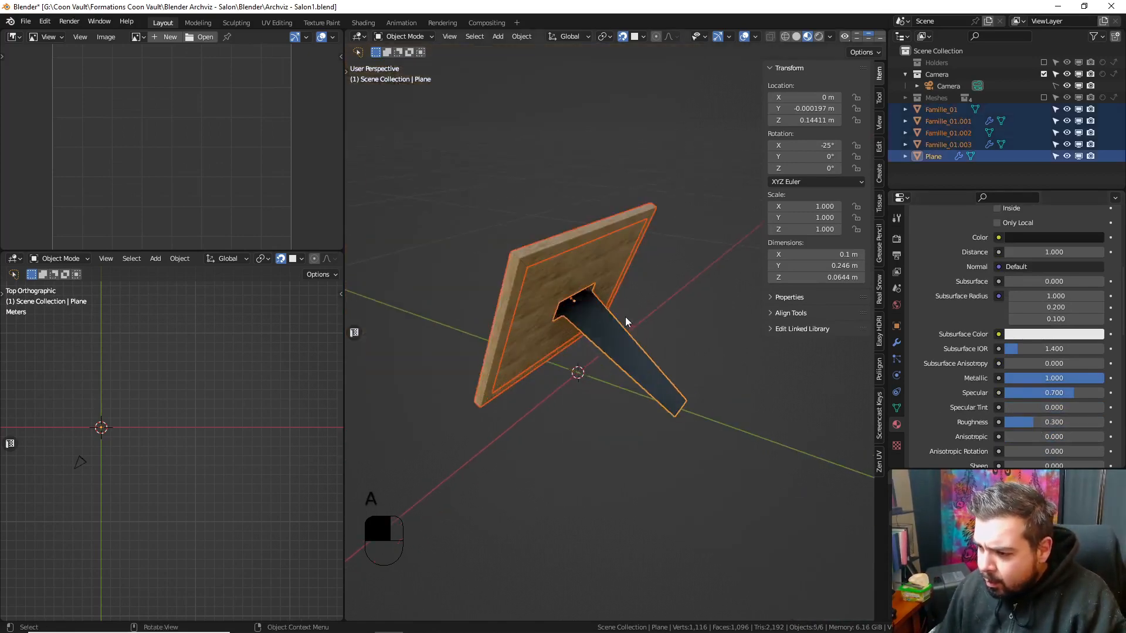
pyautogui.press('q')
pyautogui.click(591, 319)
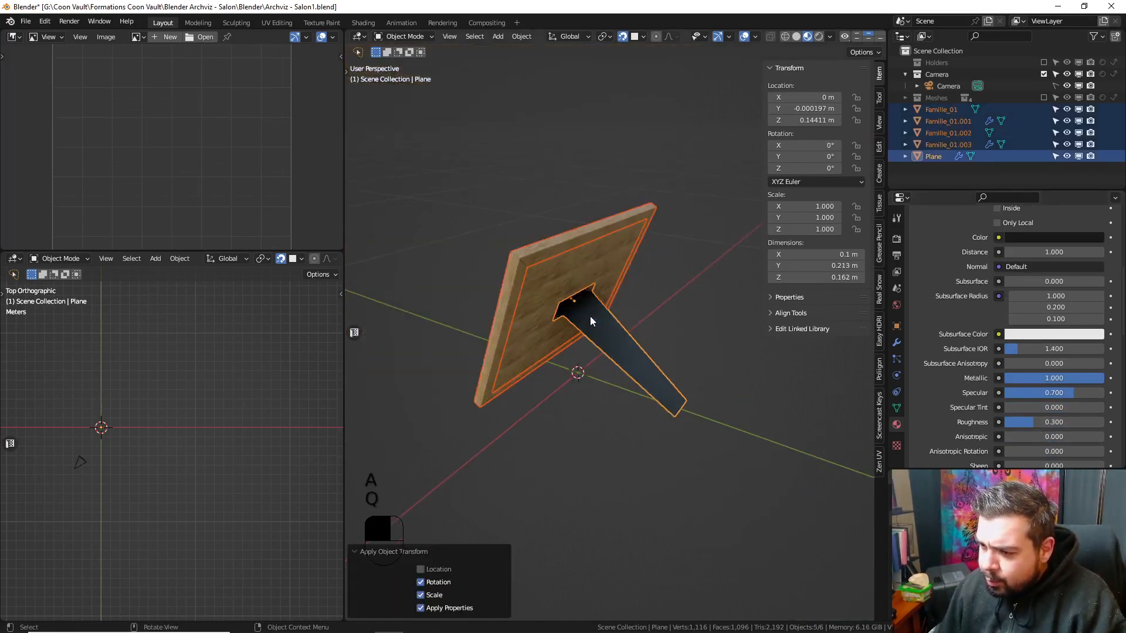
pyautogui.press('q')
pyautogui.click(586, 327)
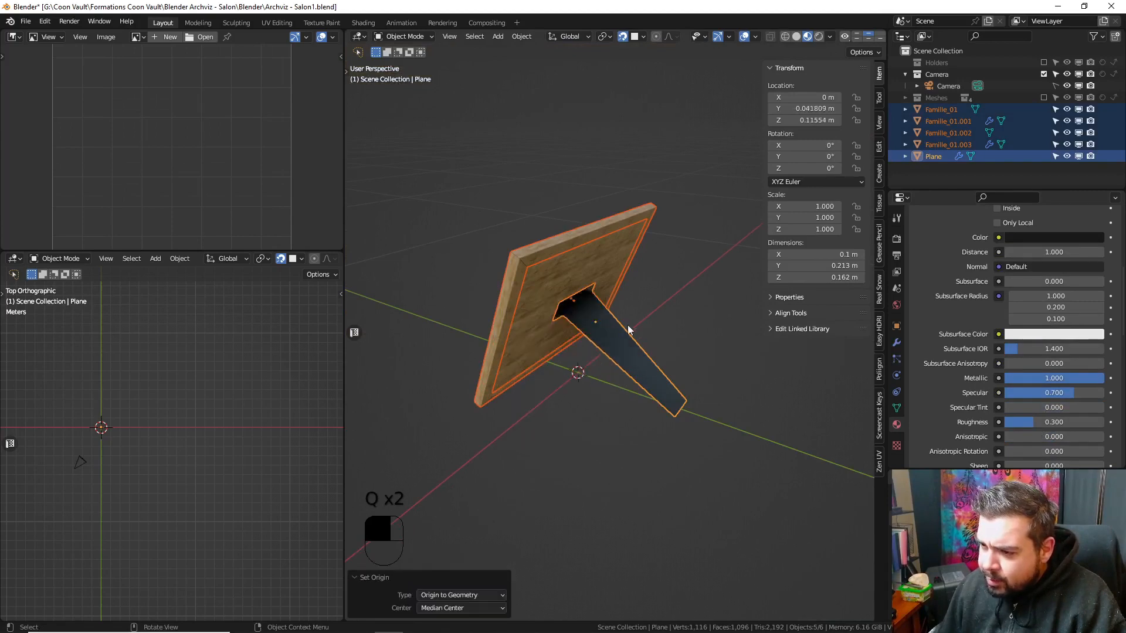
# - Check the frame's parts one by one from the front and select only the photo, Famille_01
pyautogui.moveTo(627, 325); pyautogui.dragTo(768, 406, button='middle')
pyautogui.scroll(5, 582, 362)
pyautogui.keyDown('shift'); pyautogui.moveTo(768, 406); pyautogui.dragTo(583, 415, button='middle'); pyautogui.keyUp('shift')
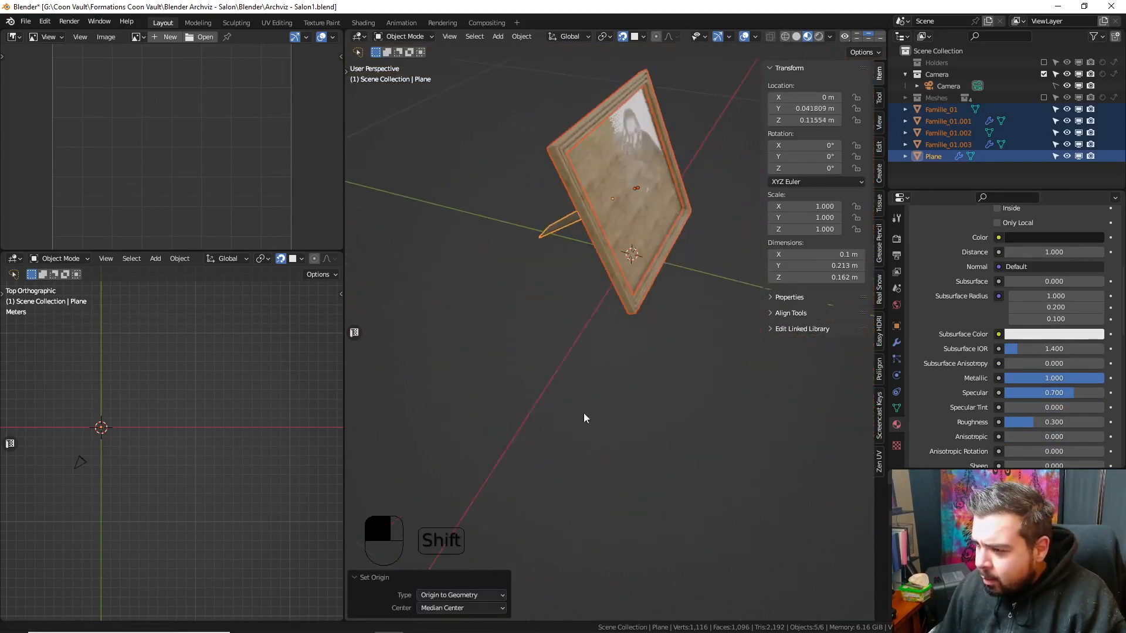
pyautogui.scroll(2, 583, 411)
pyautogui.keyDown('shift'); pyautogui.moveTo(577, 326); pyautogui.dragTo(577, 396, button='middle'); pyautogui.keyUp('shift')
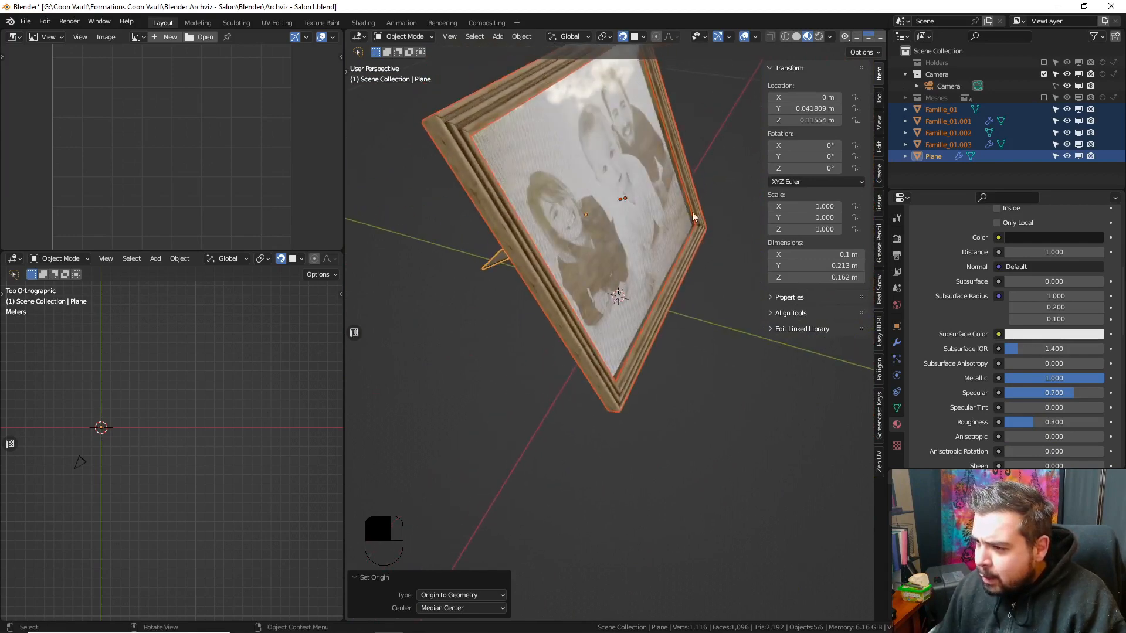
pyautogui.click(942, 145)
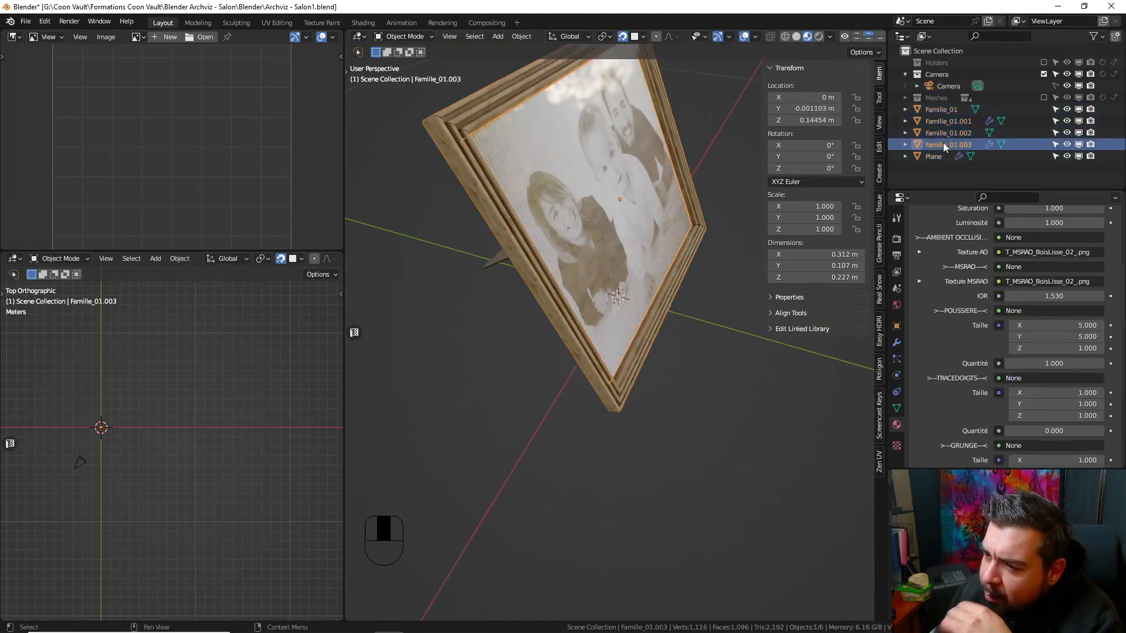
pyautogui.click(944, 134)
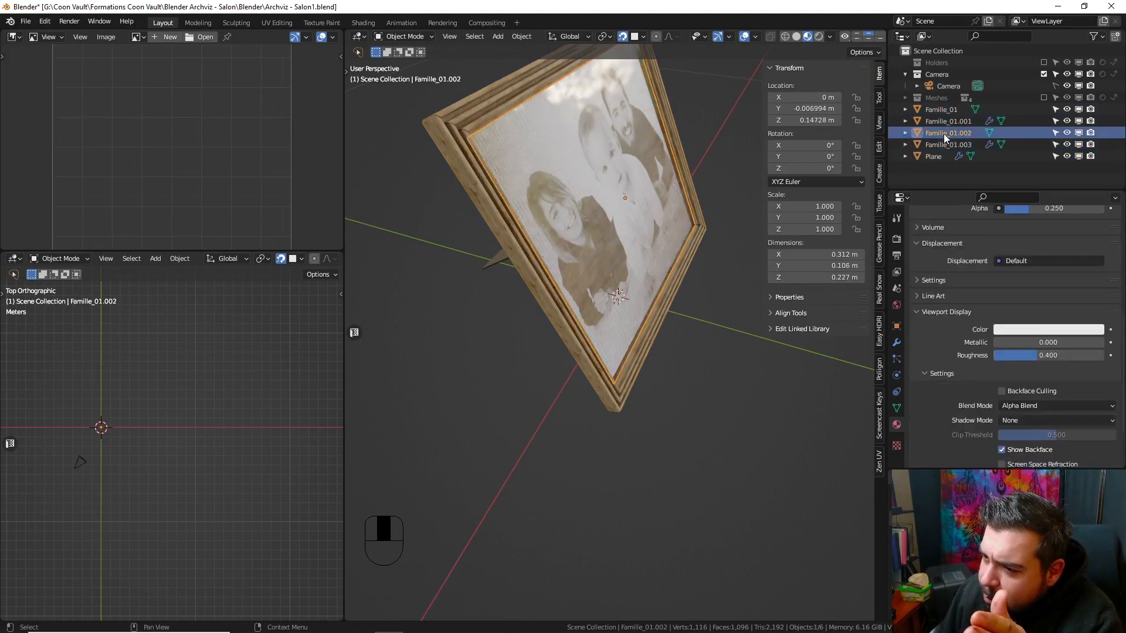
pyautogui.click(944, 126)
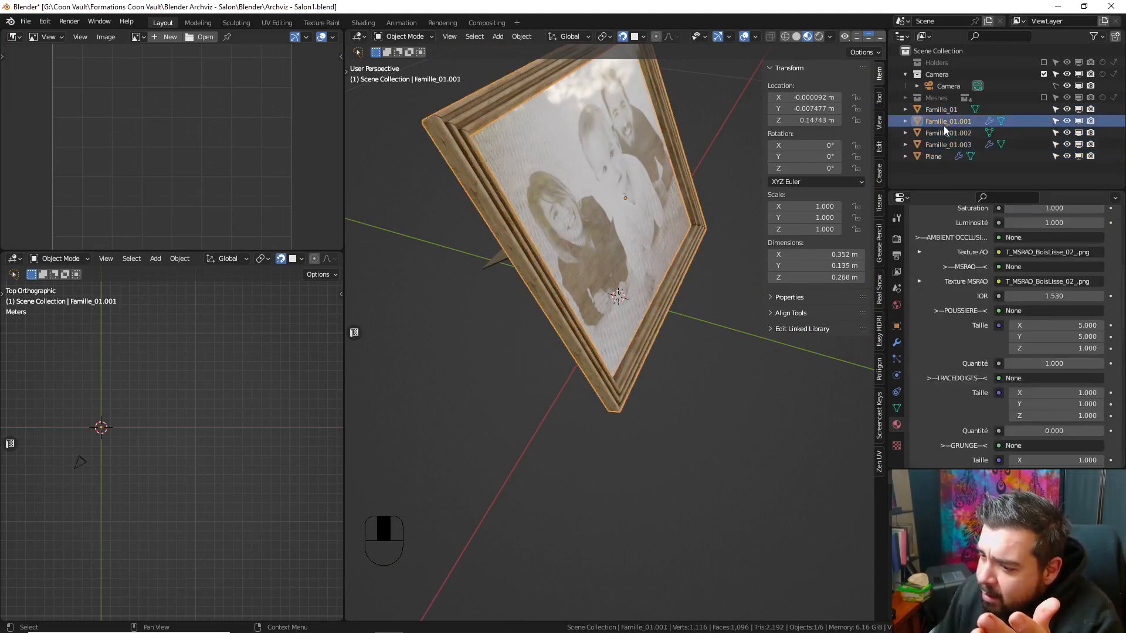
pyautogui.click(941, 111)
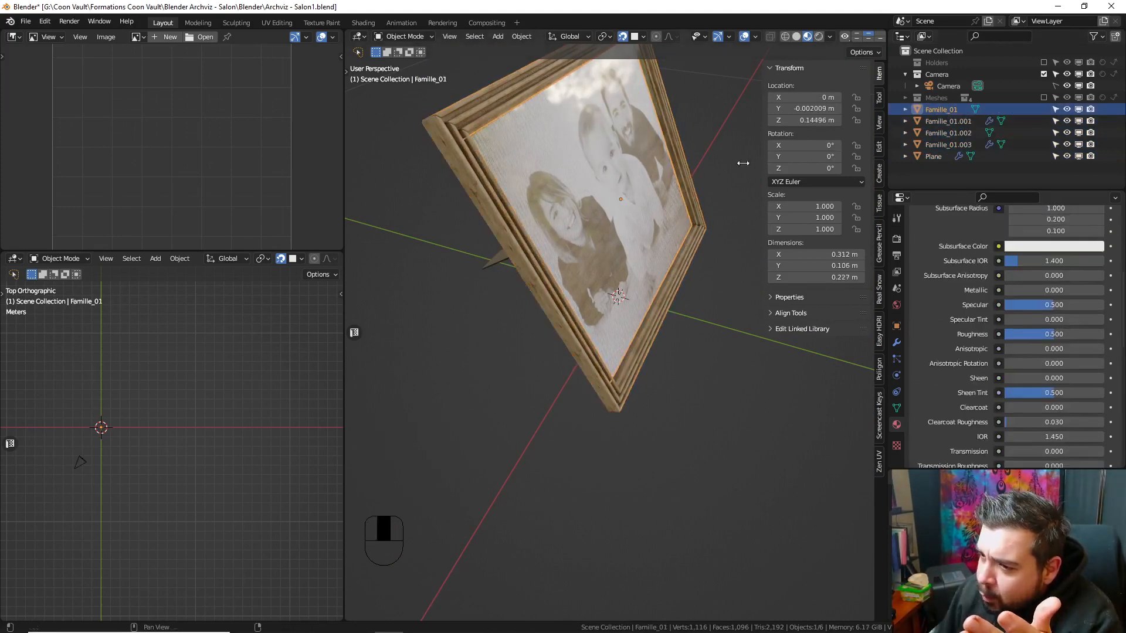
pyautogui.press('g')
pyautogui.press('y')
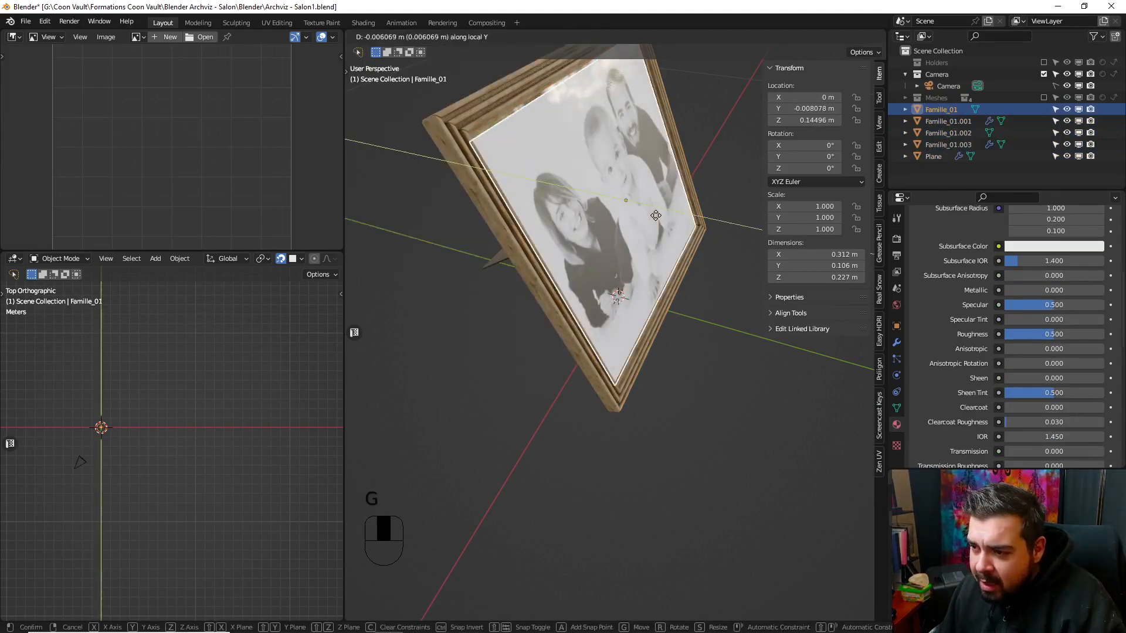
pyautogui.press('y')
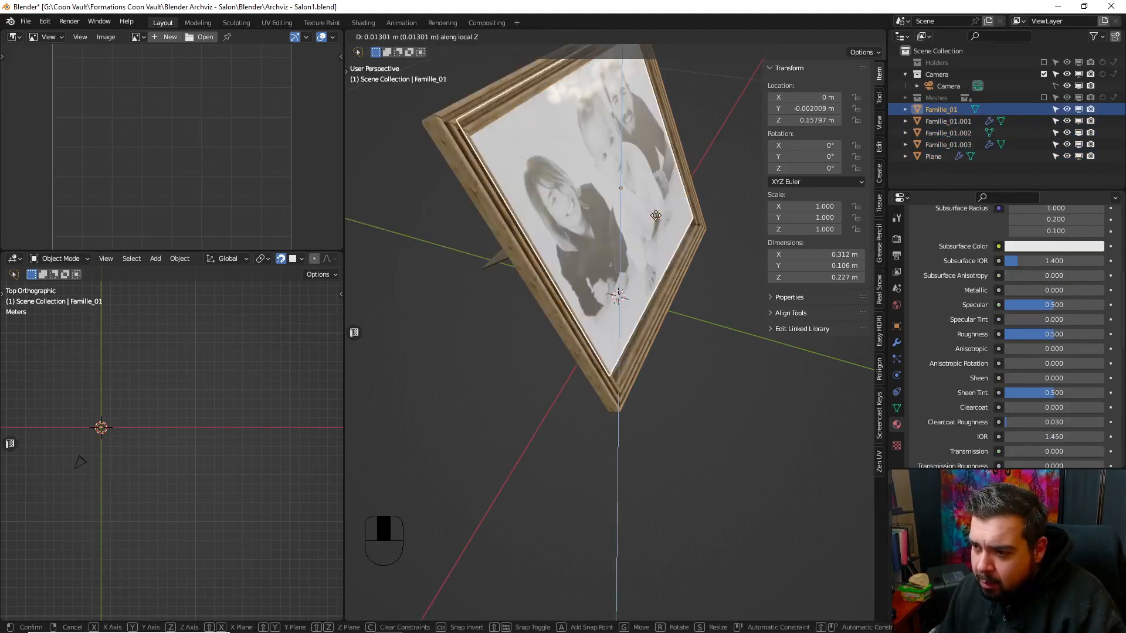
pyautogui.rightClick(655, 216)
# - Set the transform orientation to Normal and try to move the photo along its normal Z and X axes
pyautogui.click(570, 36)
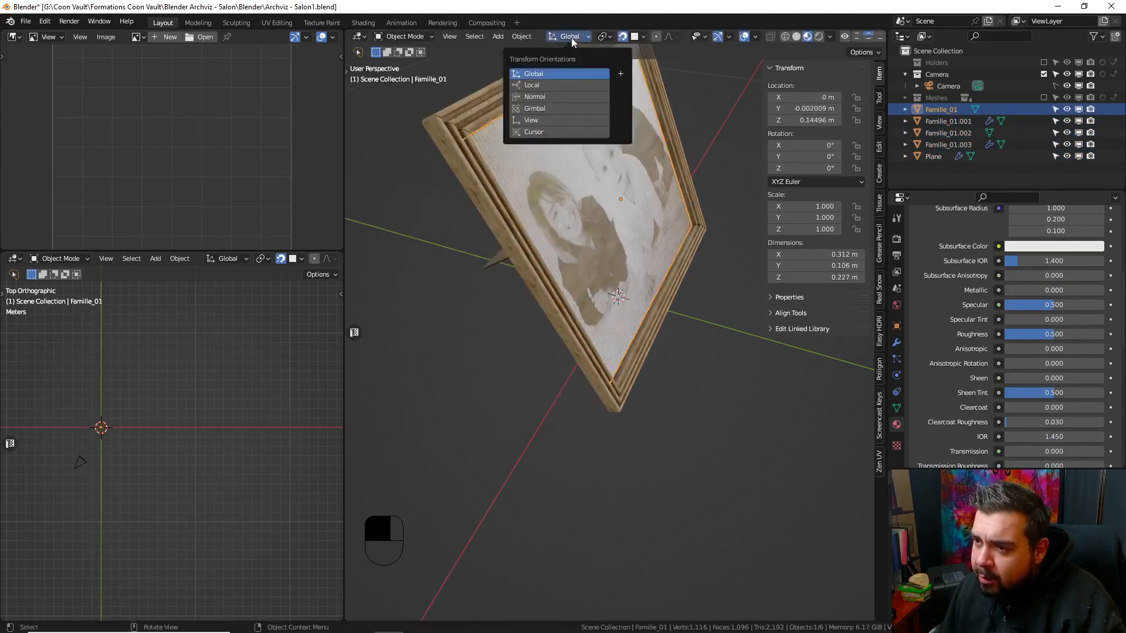
pyautogui.click(564, 96)
pyautogui.press('g')
pyautogui.press('z')
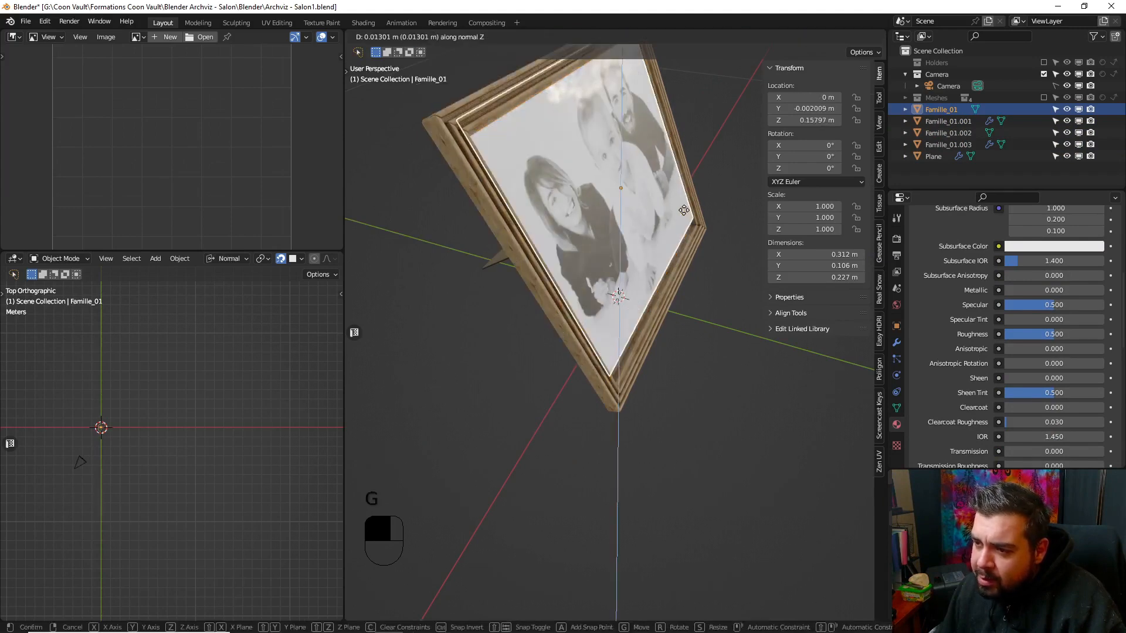
pyautogui.press('x')
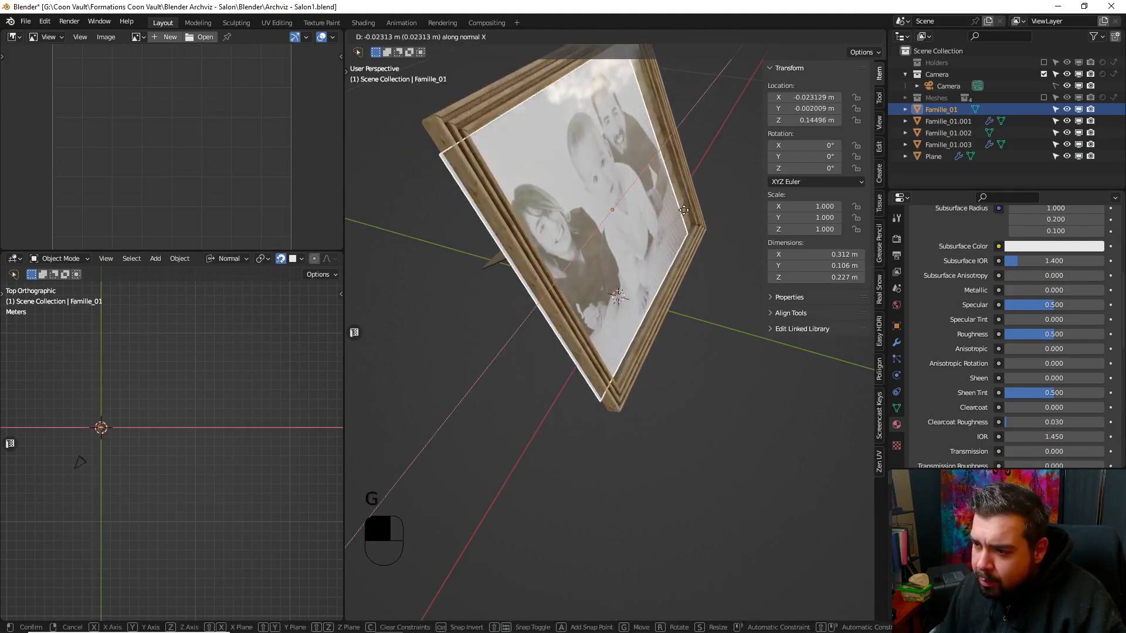
pyautogui.rightClick(684, 210)
# - Move the photo about 0.00085 m toward the glass, check it from the front and deselect everything
pyautogui.moveTo(683, 210); pyautogui.dragTo(698, 201, button='middle')
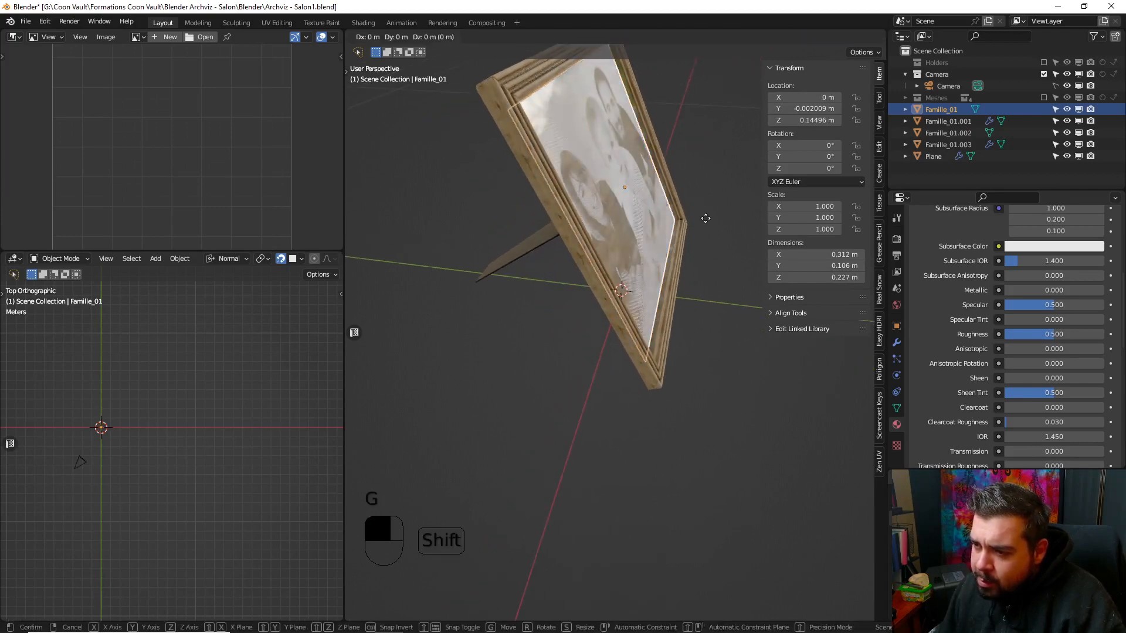
pyautogui.press('g')
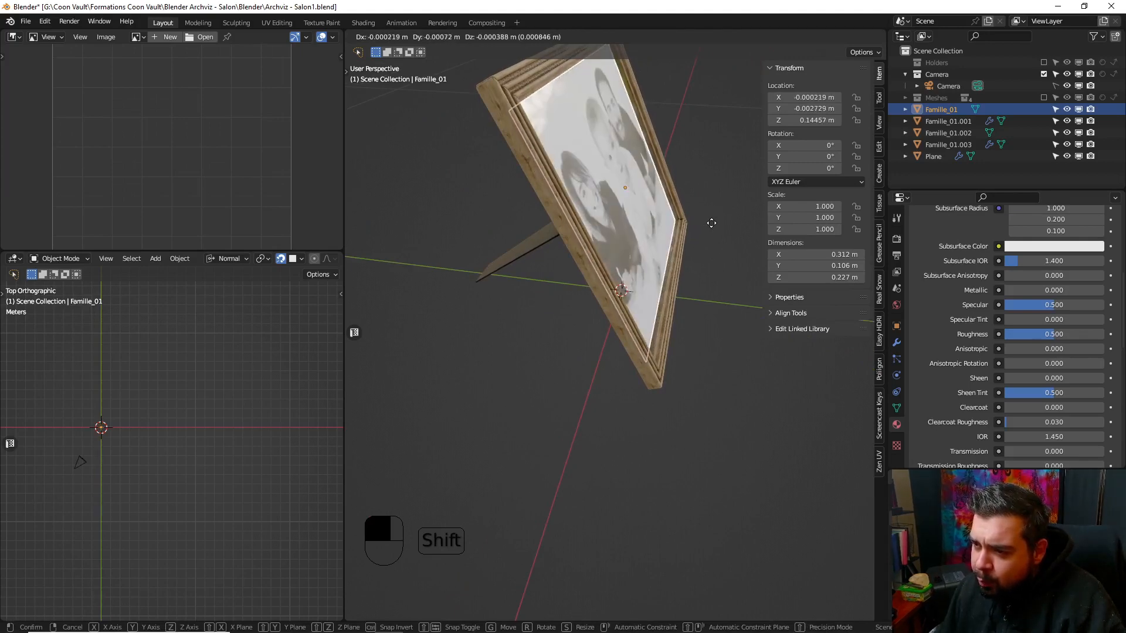
pyautogui.click(711, 223)
pyautogui.moveTo(698, 202); pyautogui.dragTo(612, 207, button='middle')
pyautogui.scroll(3, 621, 247)
pyautogui.press('a')
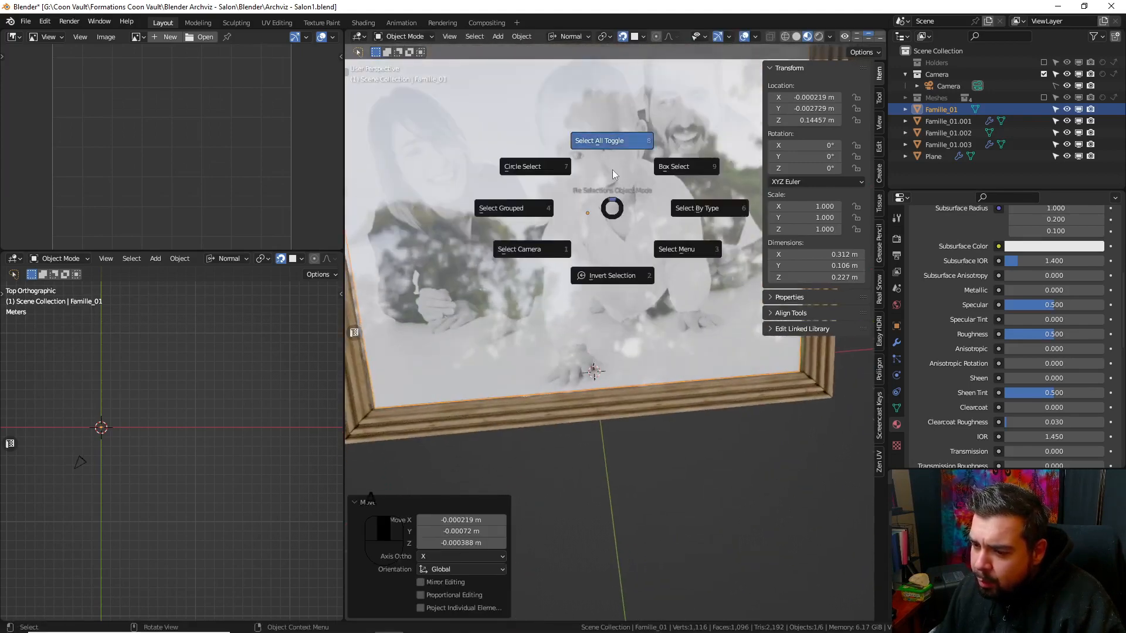
pyautogui.click(613, 170)
pyautogui.moveTo(543, 203); pyautogui.dragTo(599, 280, button='middle')
pyautogui.scroll(-3, 598, 280)
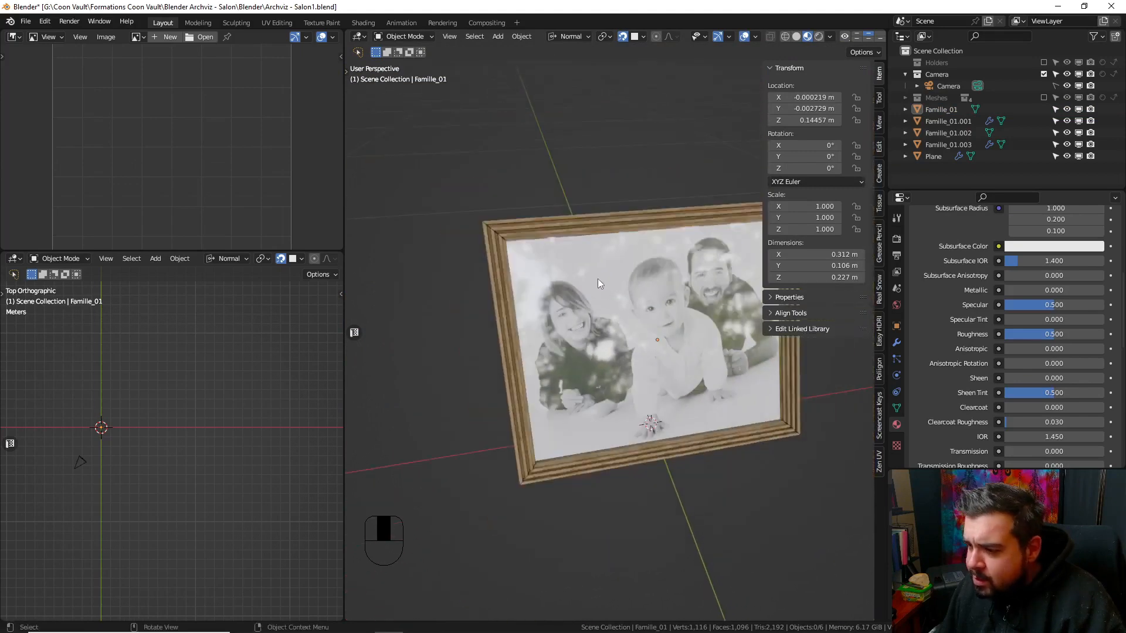
# - Add a Plain Axes empty at the world origin beneath the picture frame
pyautogui.press('a')
pyautogui.click(621, 233)
pyautogui.moveTo(620, 233); pyautogui.dragTo(712, 238, button='middle')
pyautogui.hotkey('shift', 'a')
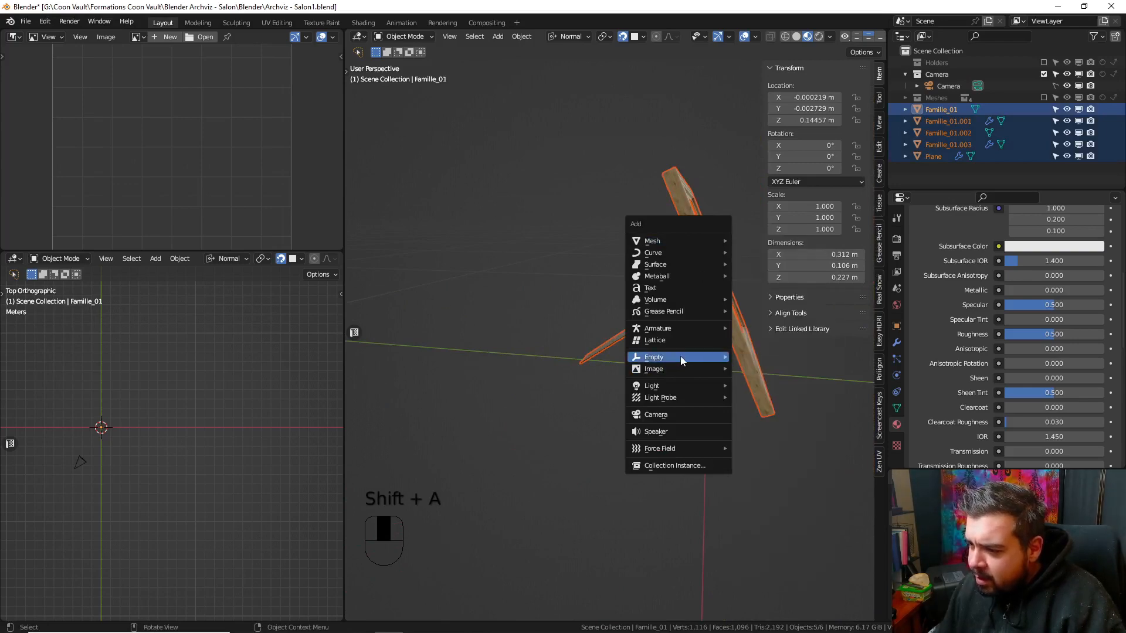
pyautogui.moveTo(680, 359)
pyautogui.click(755, 357)
# - Select all frame parts with the empty active and parent them to it using the Object type
pyautogui.press('a')
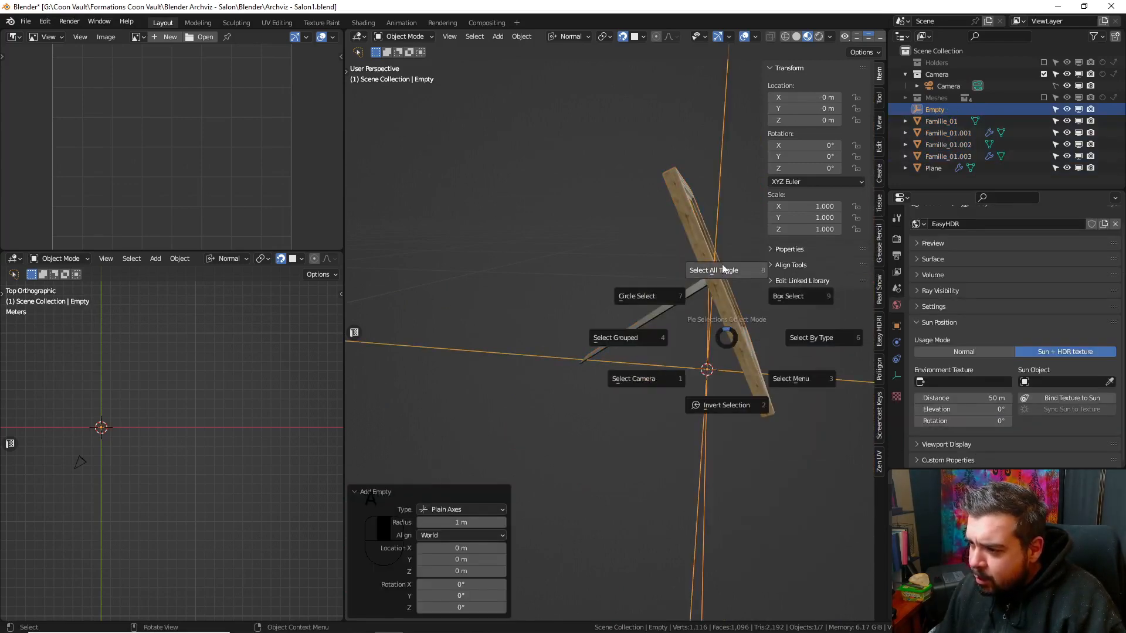
pyautogui.click(726, 269)
pyautogui.press('a')
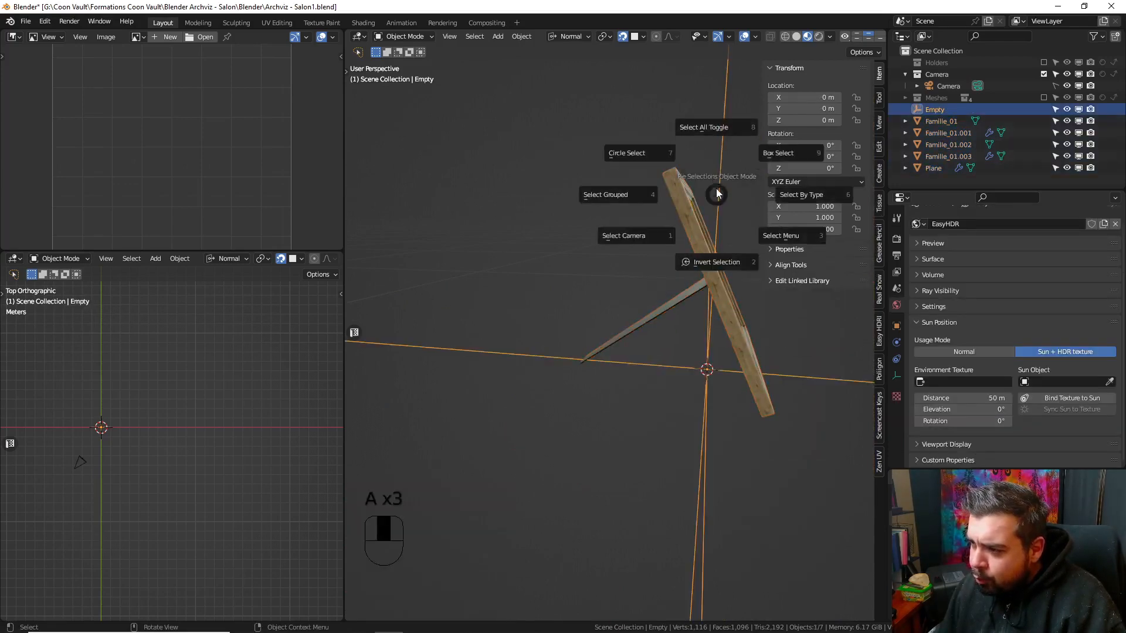
pyautogui.click(707, 138)
pyautogui.press('a')
pyautogui.click(690, 146)
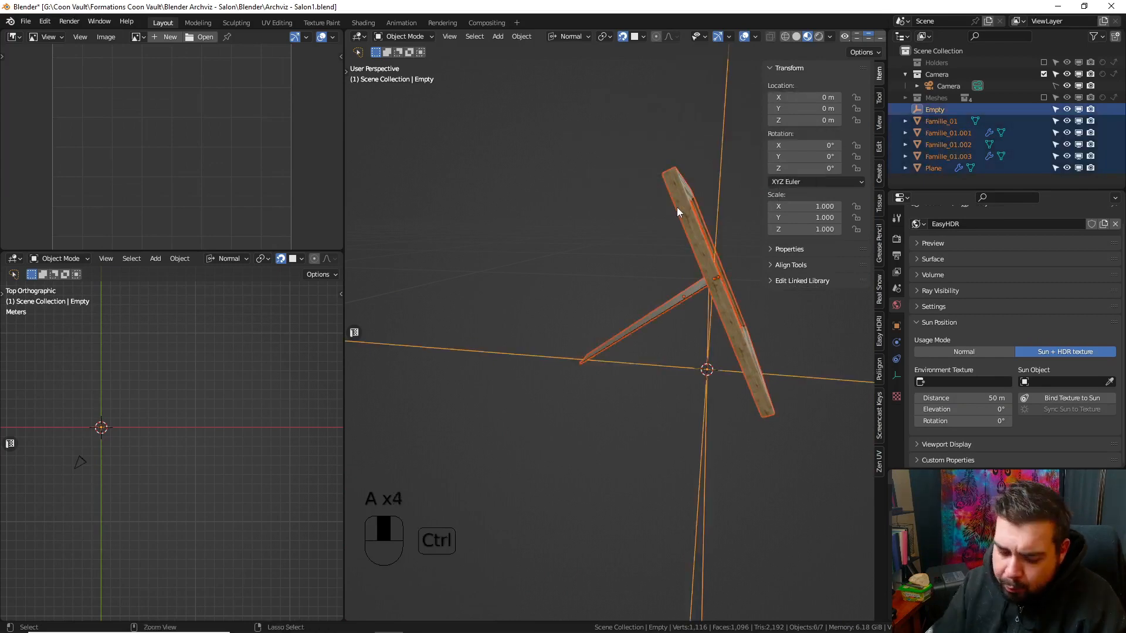
pyautogui.hotkey('ctrl', 'p')
pyautogui.click(677, 211)
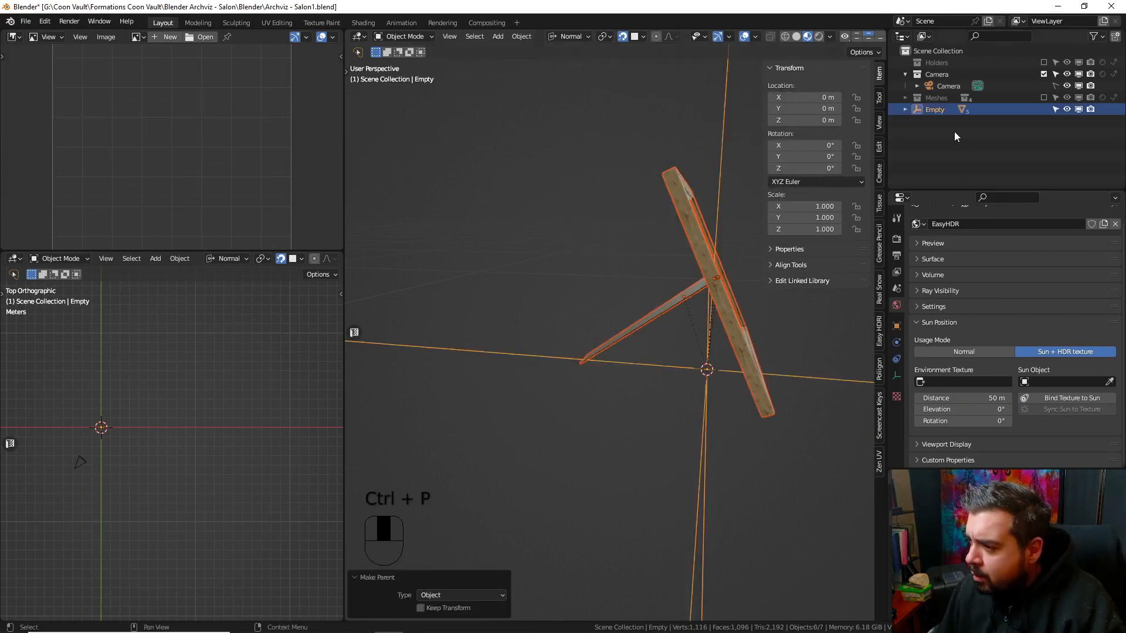
# - Rename the parent empty as SM_PhotoFamille
pyautogui.press('F2')
pyautogui.write('SM_PhotoFamille')
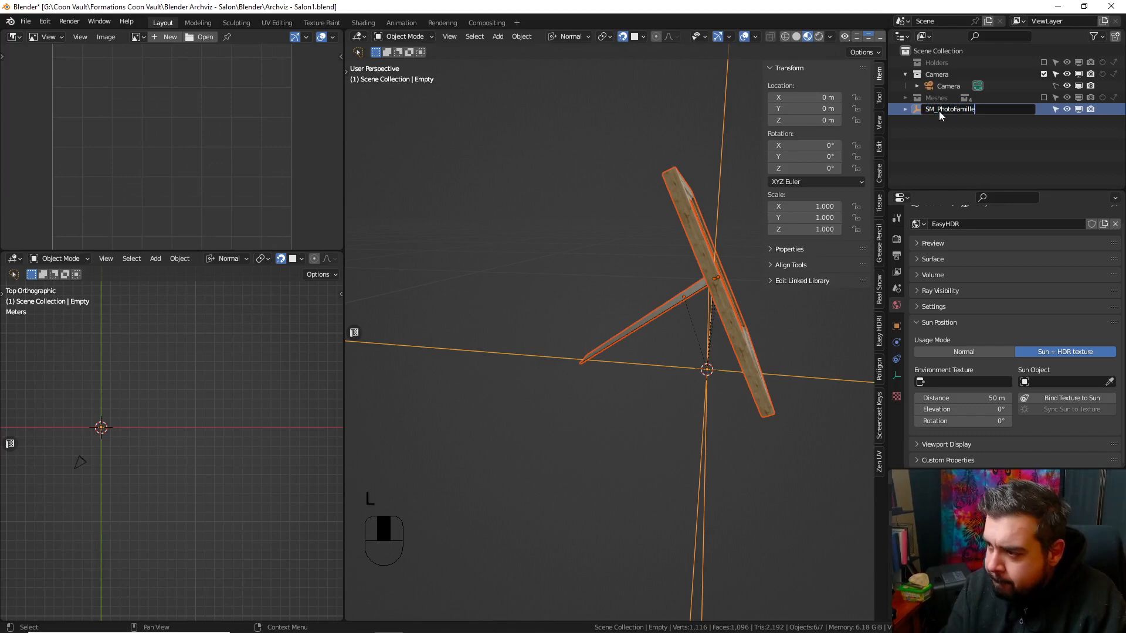
pyautogui.press('Return')
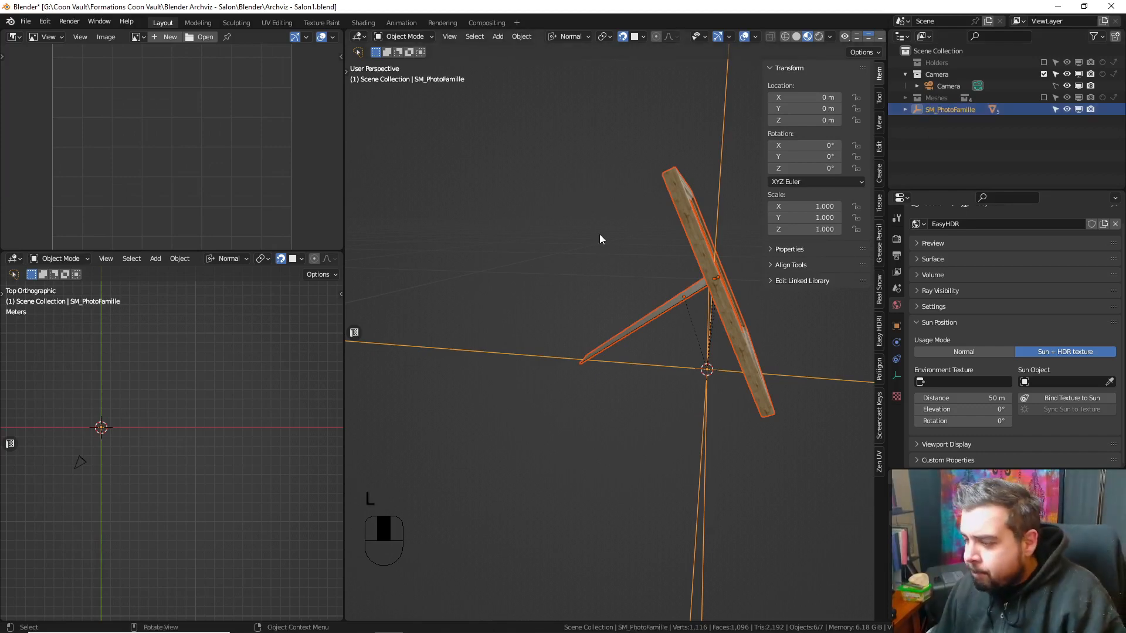
pyautogui.click(1043, 61)
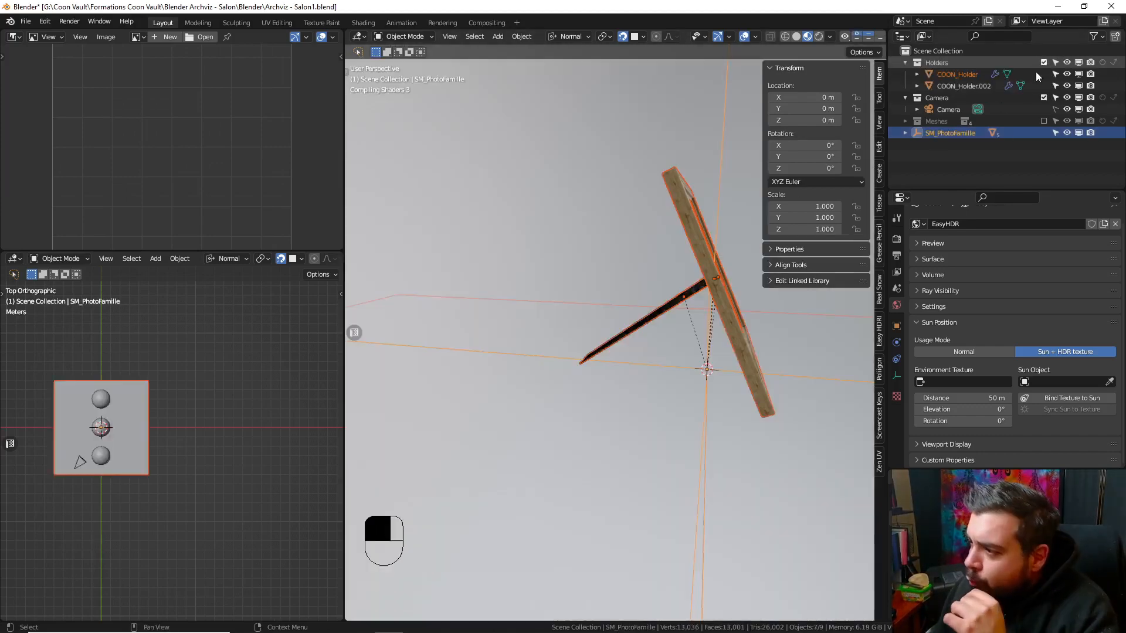
pyautogui.click(937, 137)
pyautogui.scroll(-11, 705, 207)
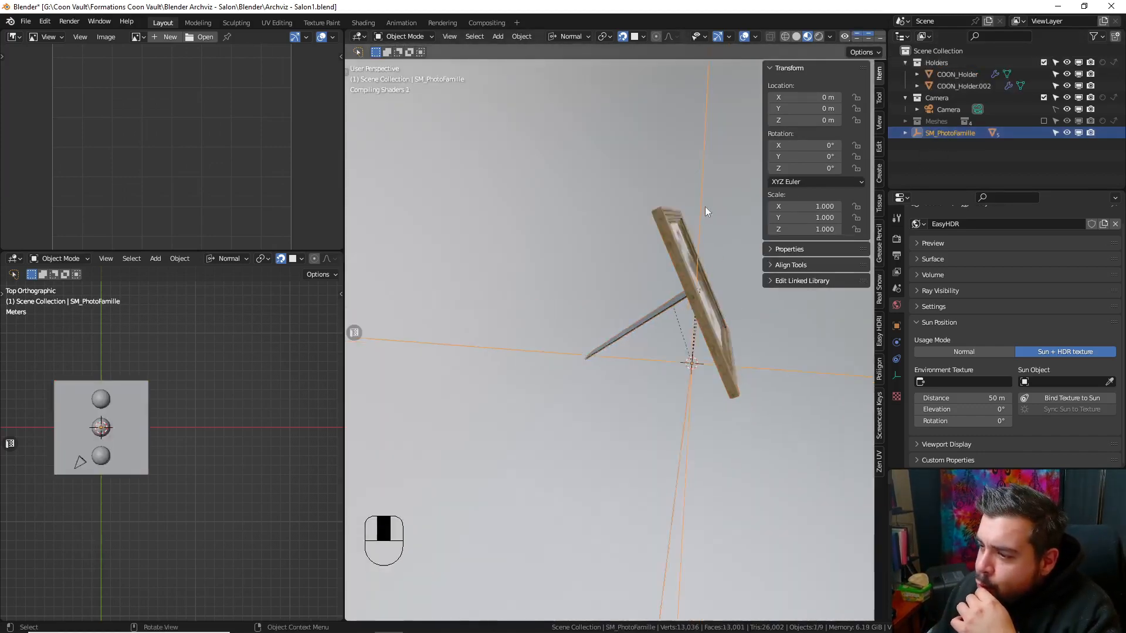
pyautogui.moveTo(694, 216); pyautogui.dragTo(618, 235, button='middle')
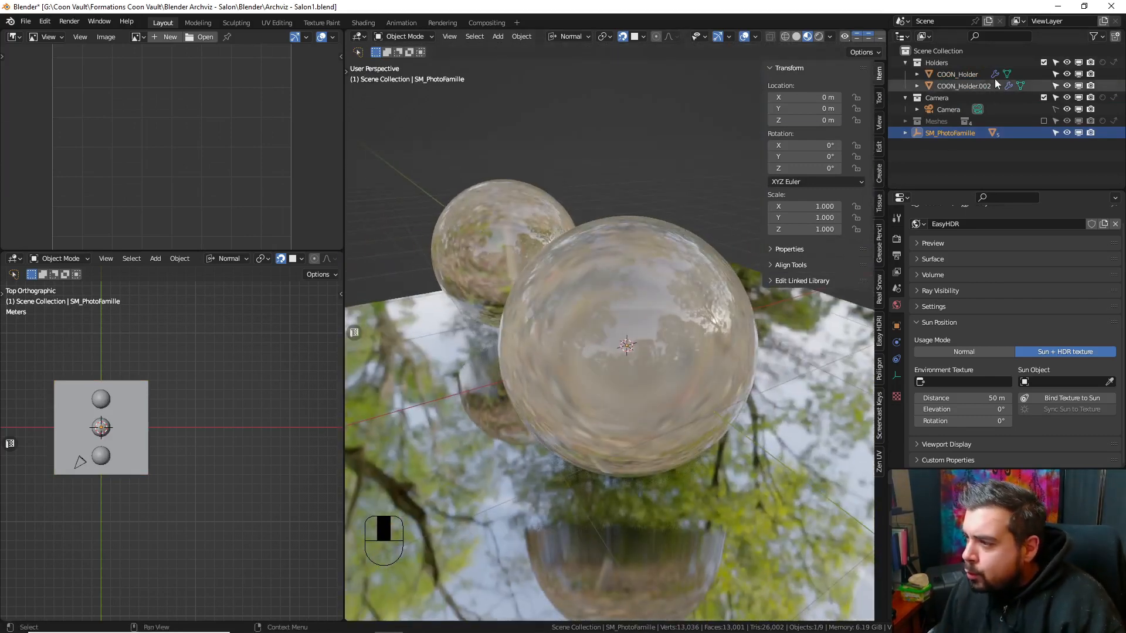
pyautogui.click(1043, 62)
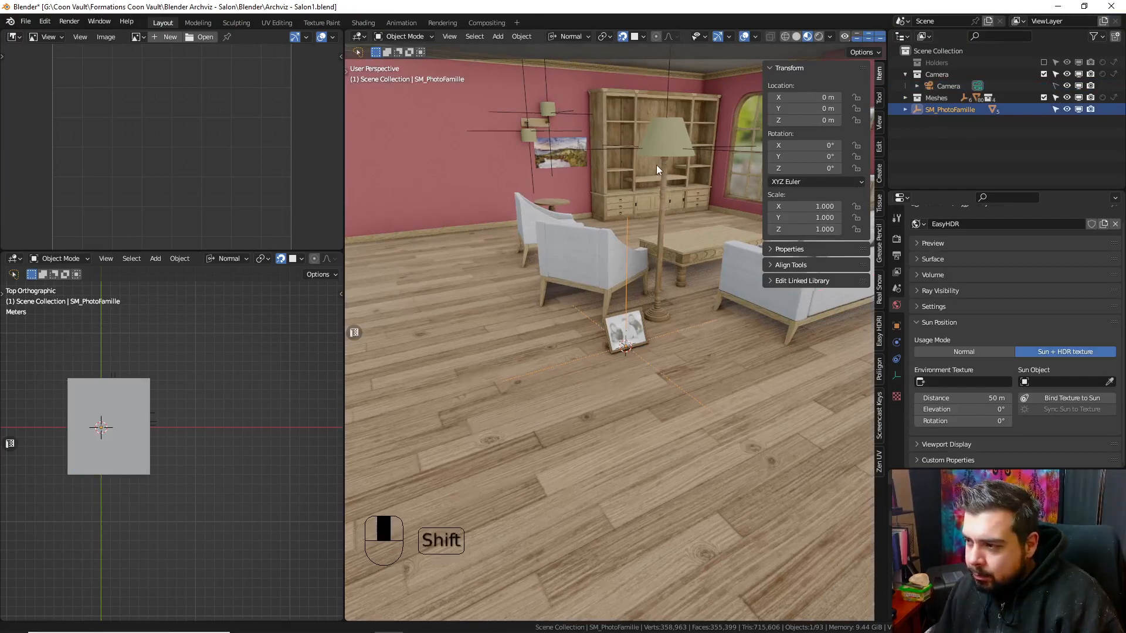
# - Enable the Livres collection inside Meshes > Décorations so that the books are shown in the living room
pyautogui.keyDown('shift'); pyautogui.moveTo(656, 164); pyautogui.dragTo(649, 175, button='middle'); pyautogui.keyUp('shift')
pyautogui.click(903, 97)
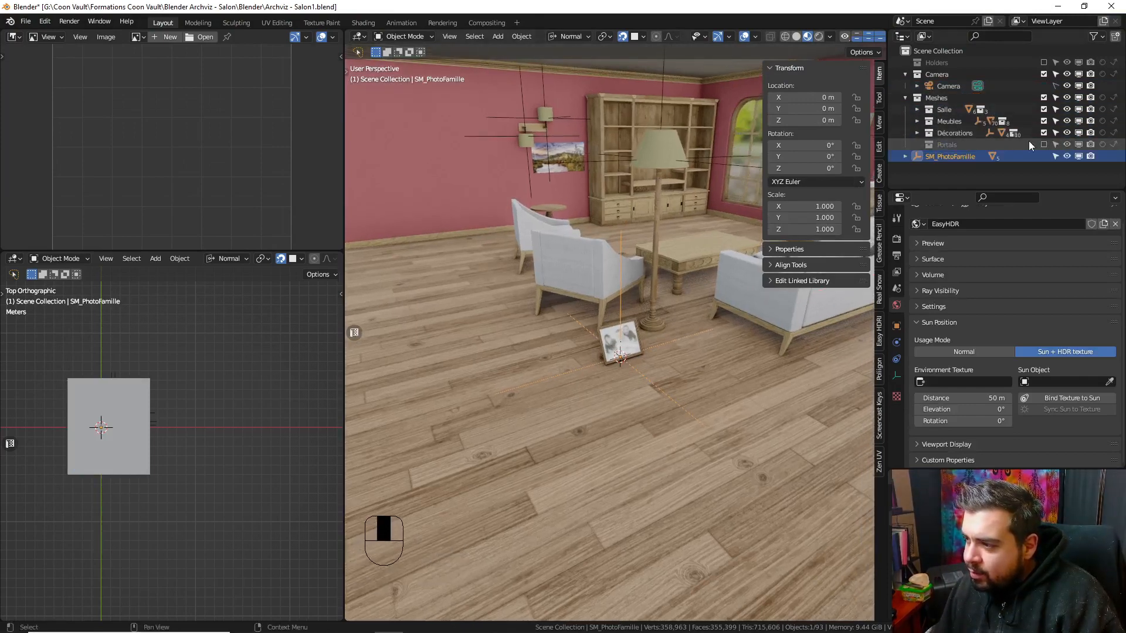
pyautogui.click(918, 132)
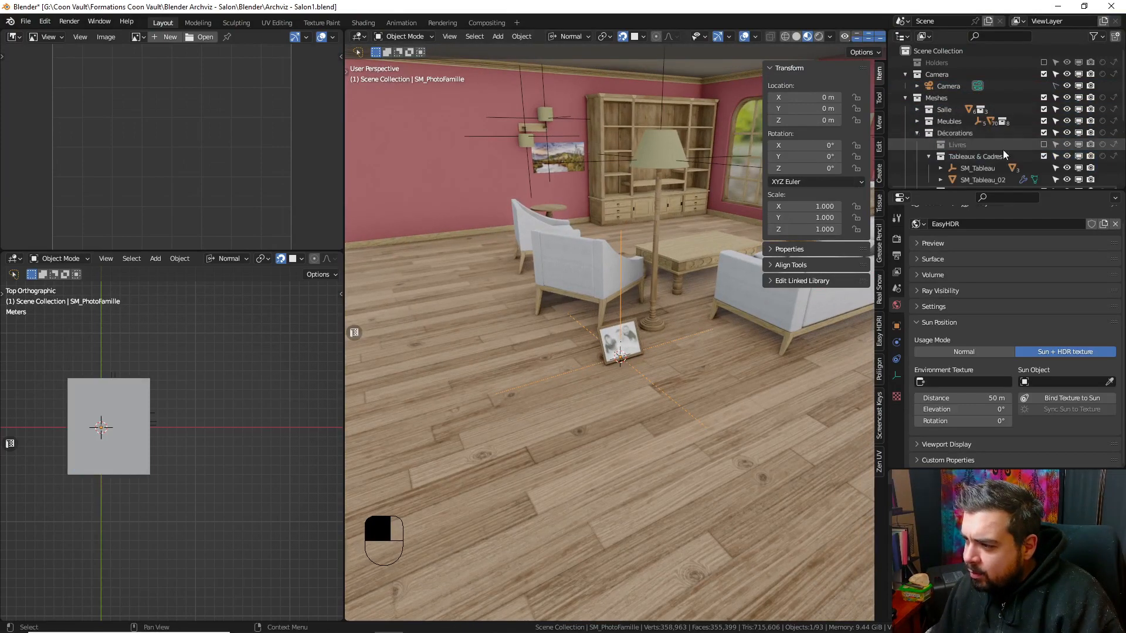
pyautogui.click(1044, 144)
# - Move SM_PhotoFamille to the bookcase's upper compartment beside the window, at about X 4.85, Y 4.92, Z 1.55 m, and focus on it
pyautogui.click(618, 300)
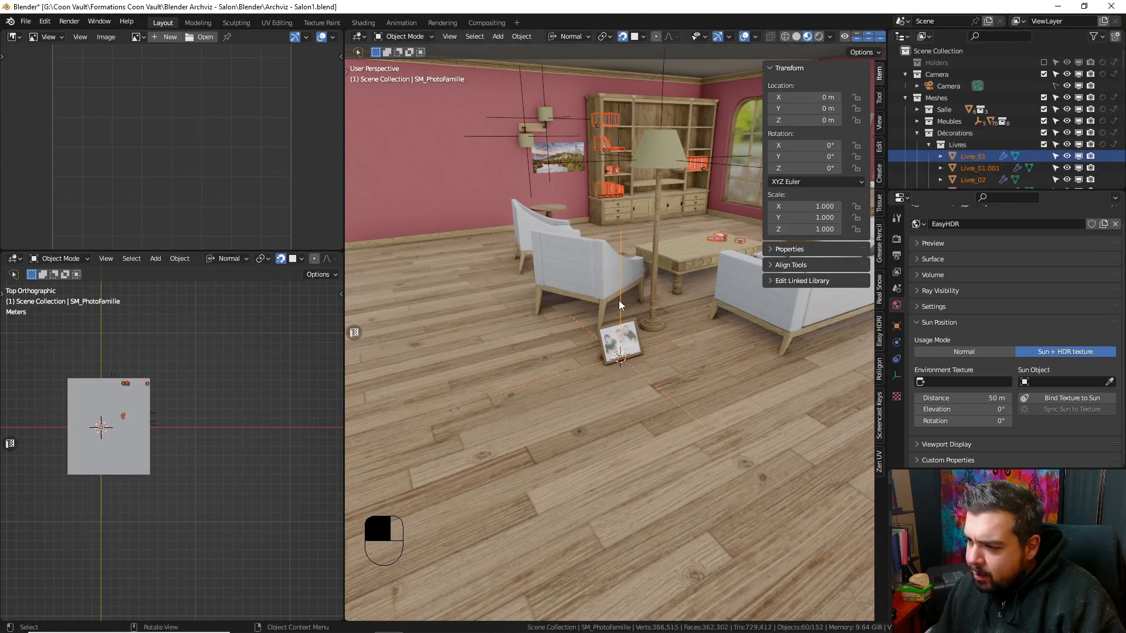
pyautogui.press('g')
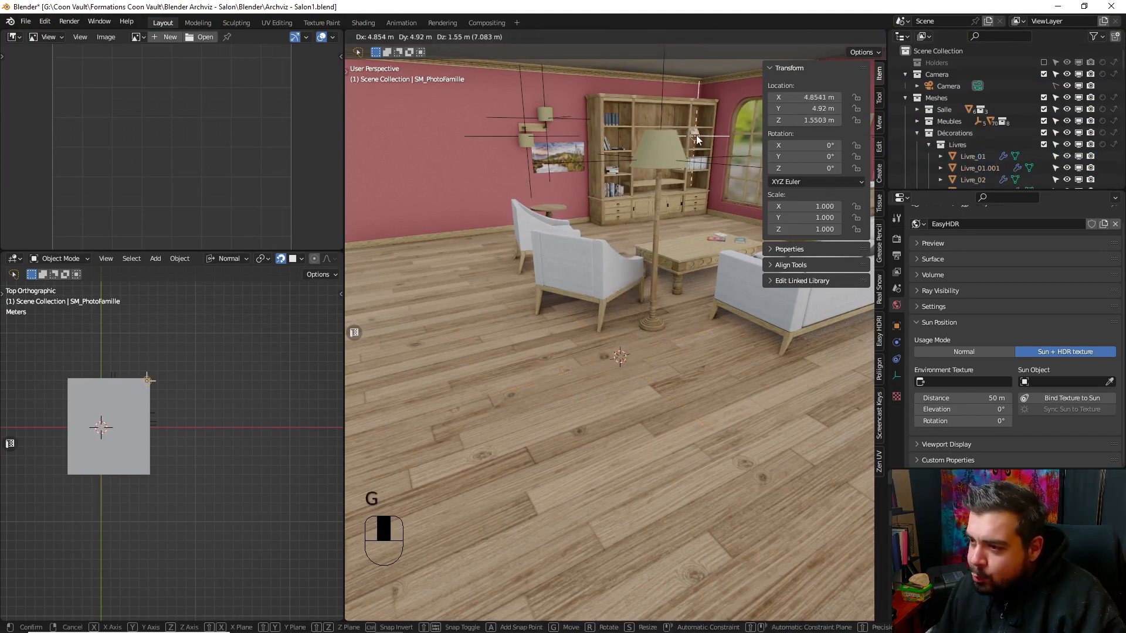
pyautogui.click(697, 138)
pyautogui.press('KP_Decimal')
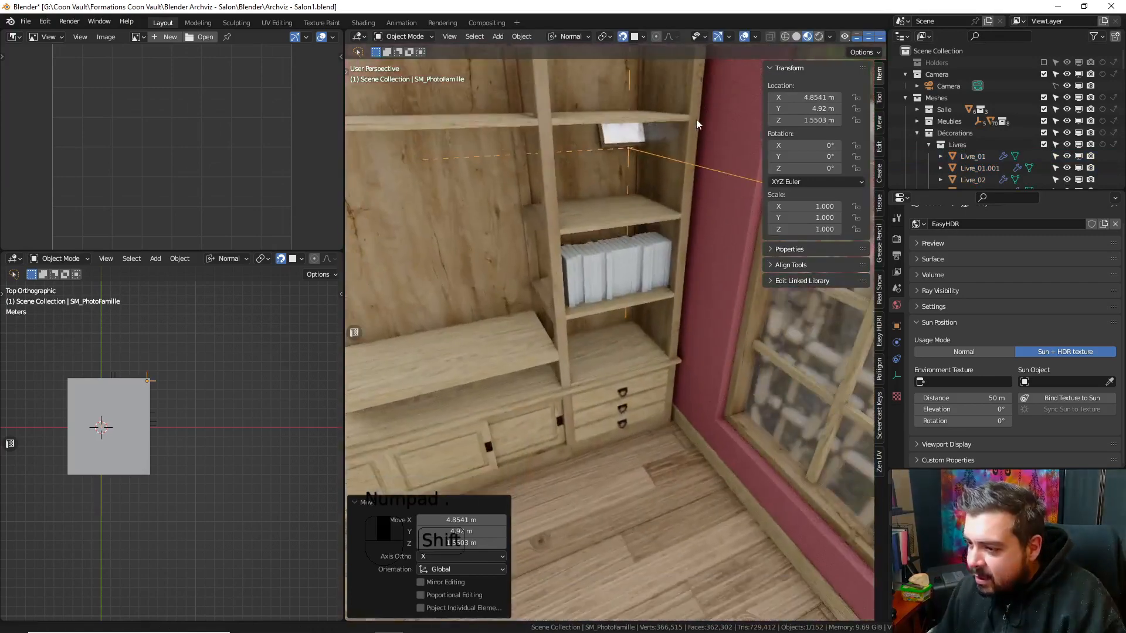
# - Move SM_PhotoFamille onto the shelf above the books, at about X 4.63, Y 4.62, Z 1.32 m
pyautogui.press('KP_Decimal')
pyautogui.press('g')
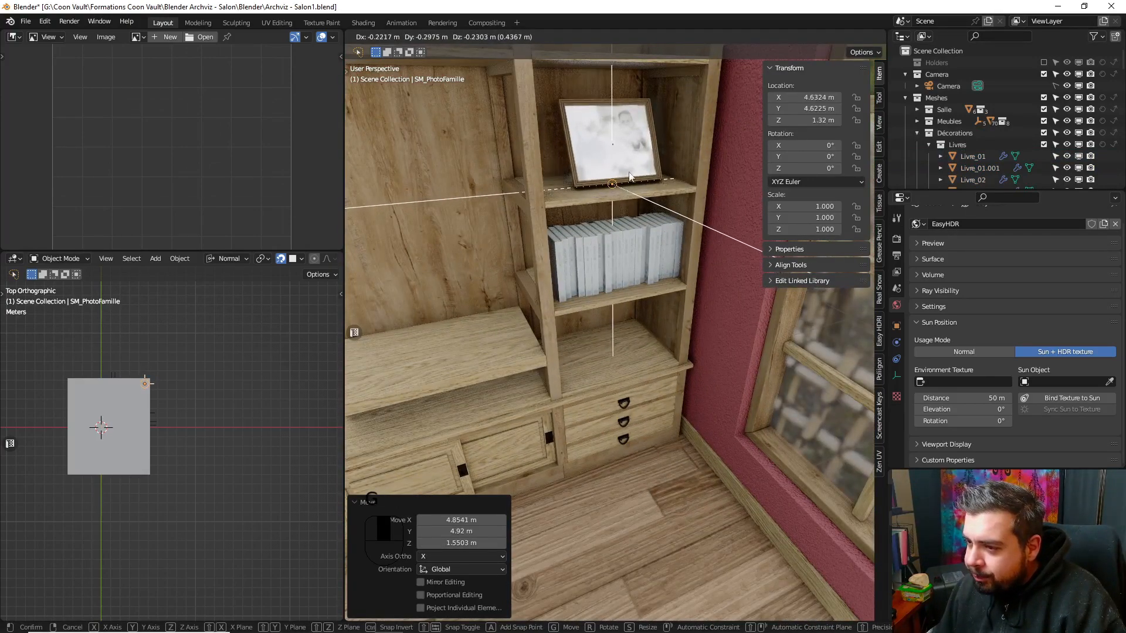
pyautogui.click(629, 176)
pyautogui.keyDown('shift'); pyautogui.moveTo(628, 176); pyautogui.dragTo(634, 216, button='middle'); pyautogui.keyUp('shift')
pyautogui.scroll(4, 635, 220)
pyautogui.moveTo(621, 175); pyautogui.dragTo(702, 209, button='middle')
pyautogui.scroll(3, 701, 238)
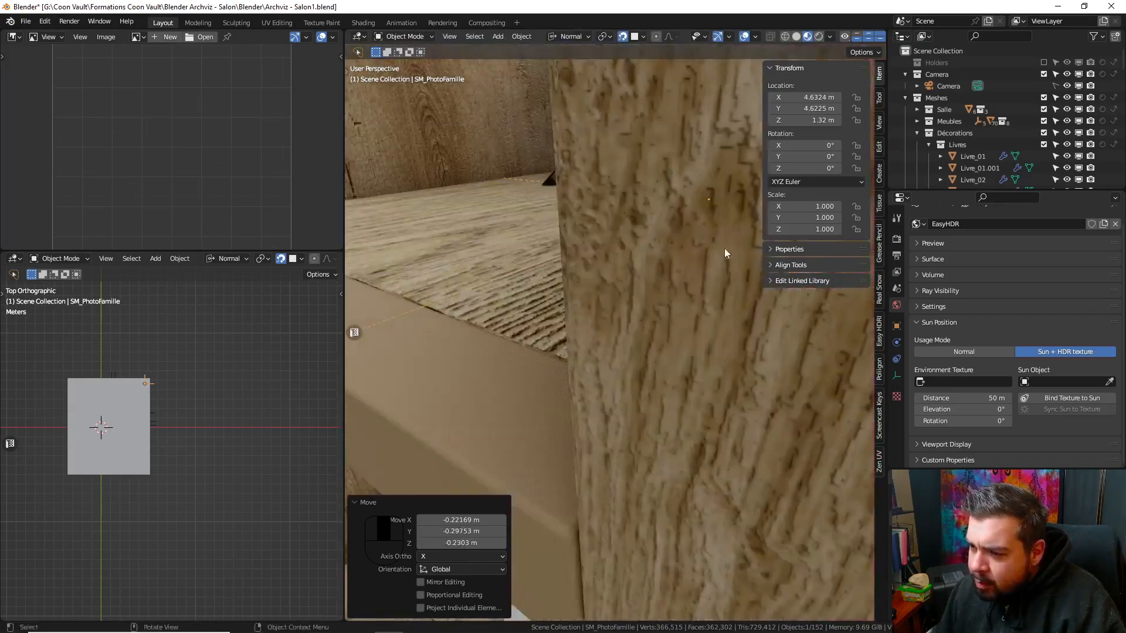
pyautogui.moveTo(724, 248); pyautogui.dragTo(676, 185, button='middle')
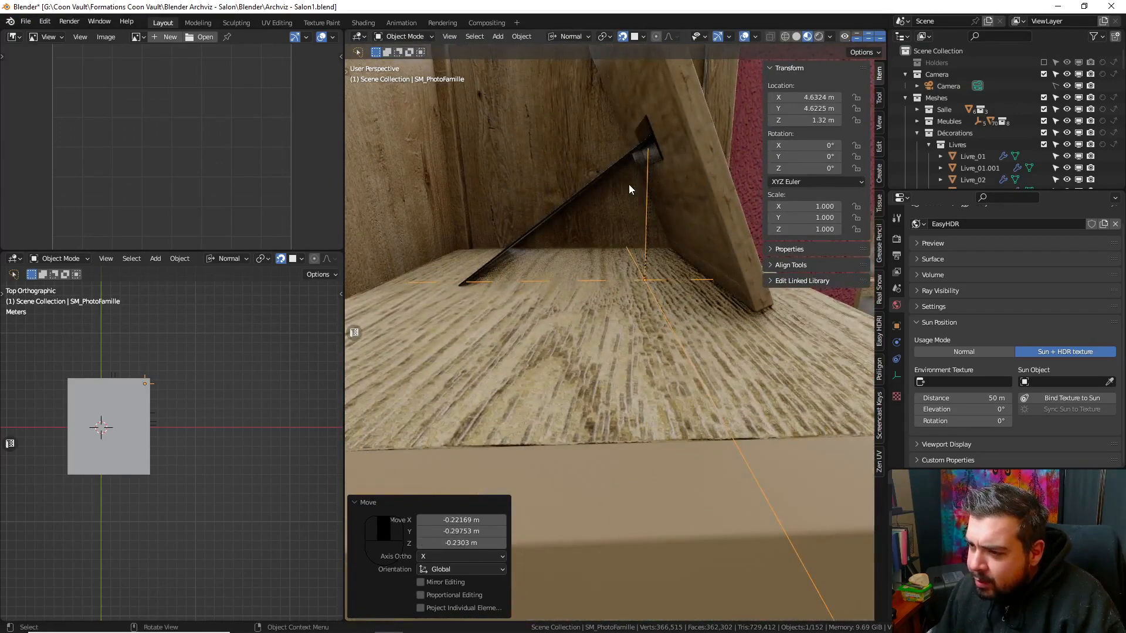
# - Isolate the black metal support leg and select the end face of its foot in edit mode
pyautogui.click(593, 188)
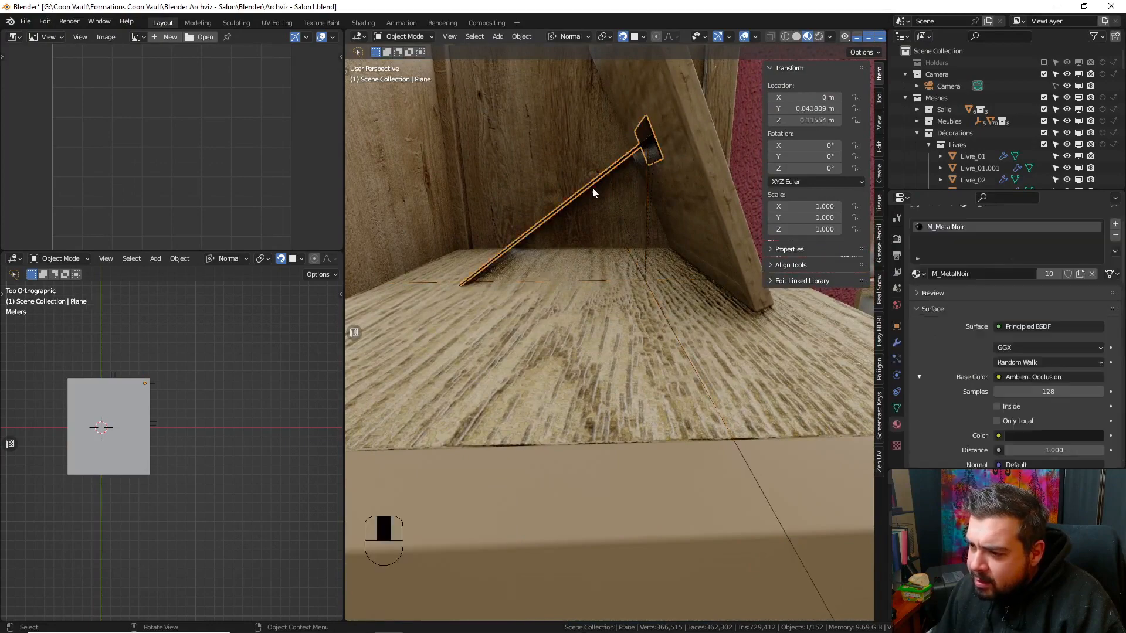
pyautogui.moveTo(592, 188); pyautogui.dragTo(662, 192, button='middle')
pyautogui.press('KP_Divide')
pyautogui.press('Tab')
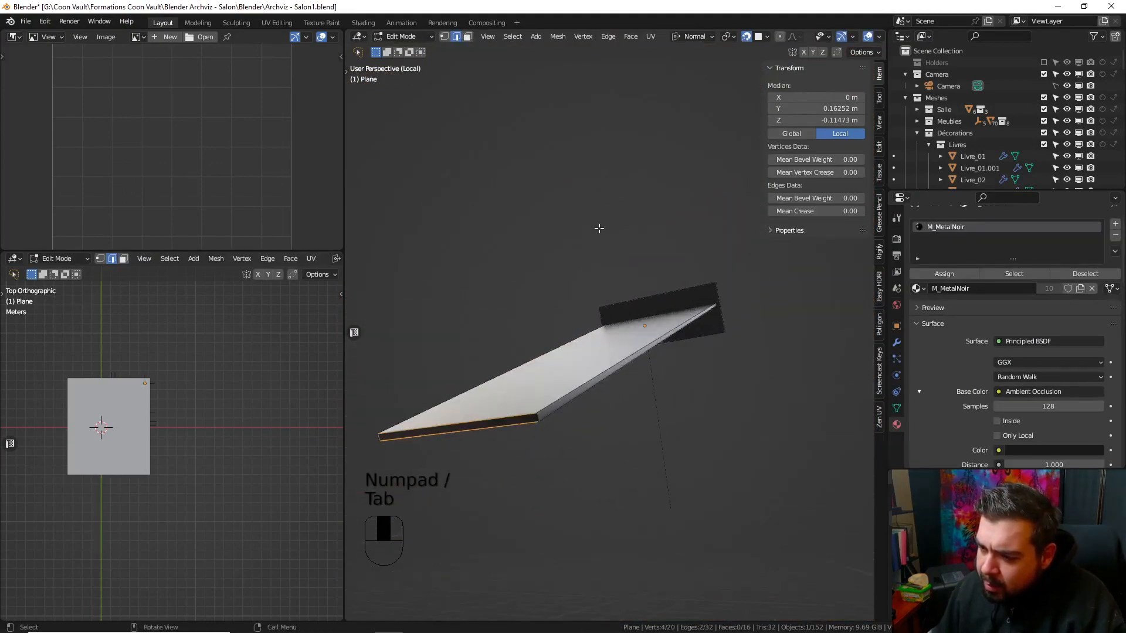
pyautogui.click(468, 37)
pyautogui.click(503, 421)
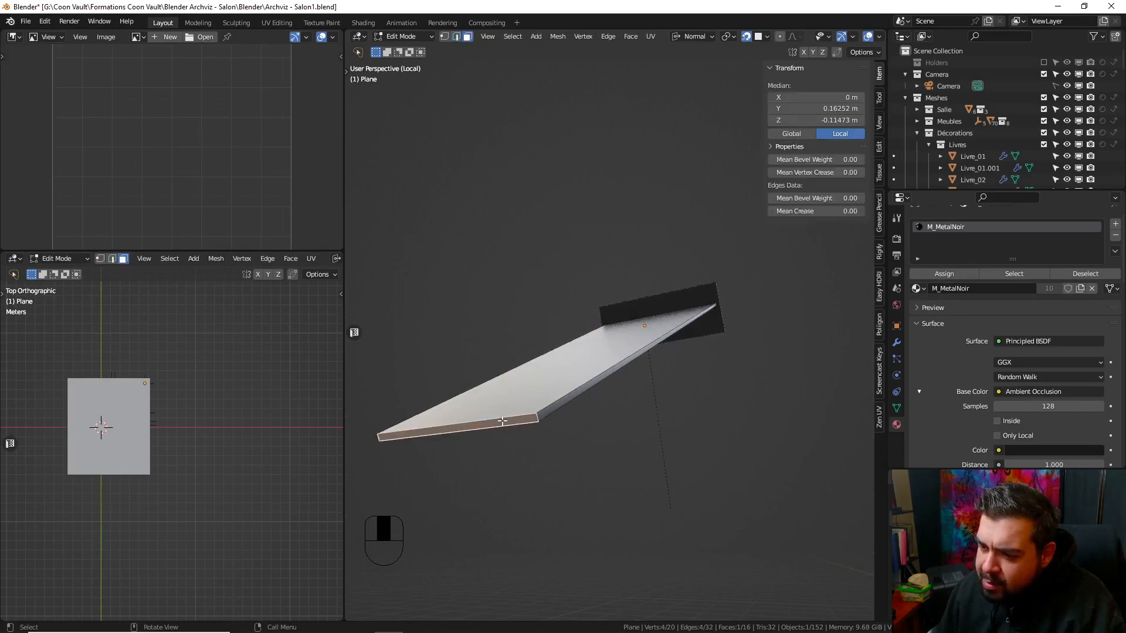
# - Try to shorten the support leg by sliding its foot's end face along the normal Z axis
pyautogui.press('g')
pyautogui.press('x')
pyautogui.press('x')
pyautogui.press('x')
pyautogui.press('x')
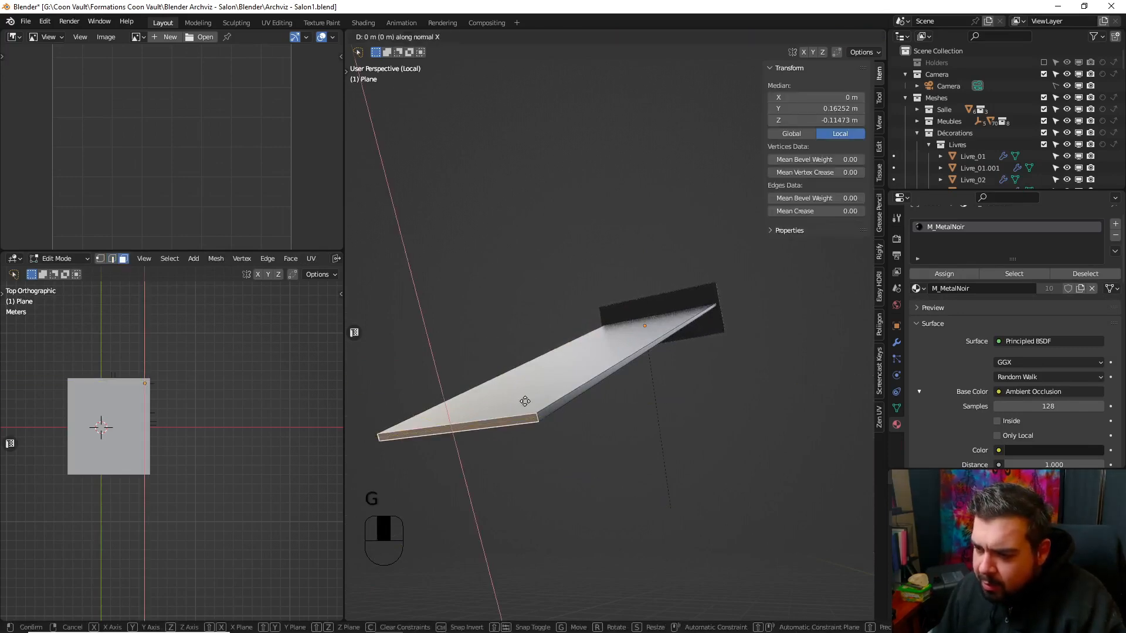
pyautogui.press('z')
pyautogui.press('z')
pyautogui.press('z')
pyautogui.press('z')
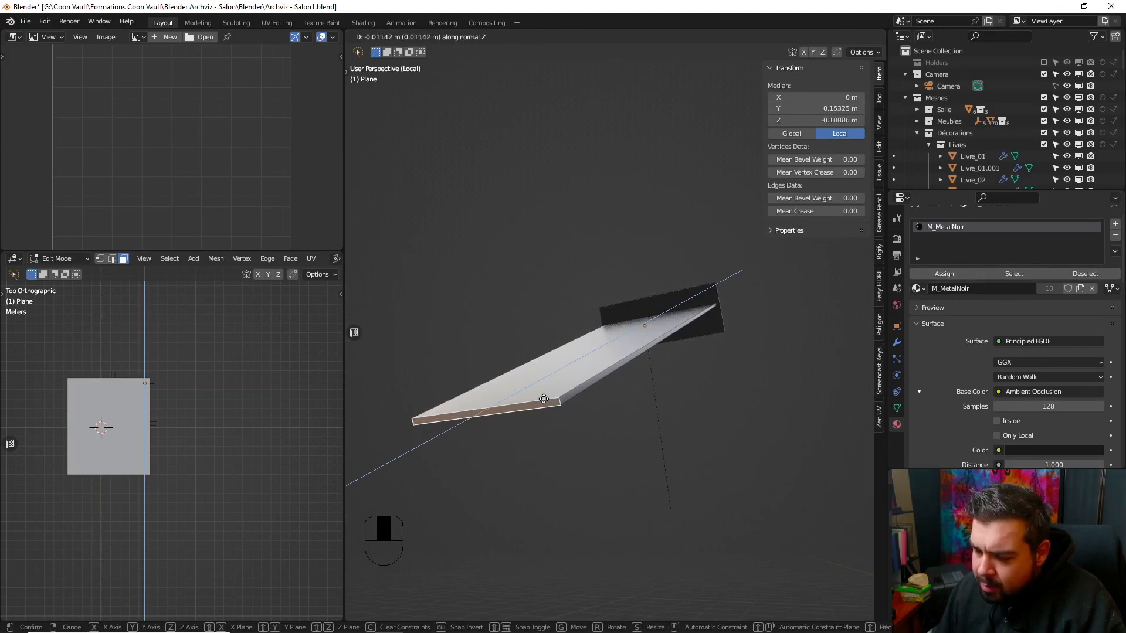
pyautogui.click(544, 399)
# - Try to snap the foot's end face to the frame's lower corner along Z with the whole room shown
pyautogui.press('KP_Divide')
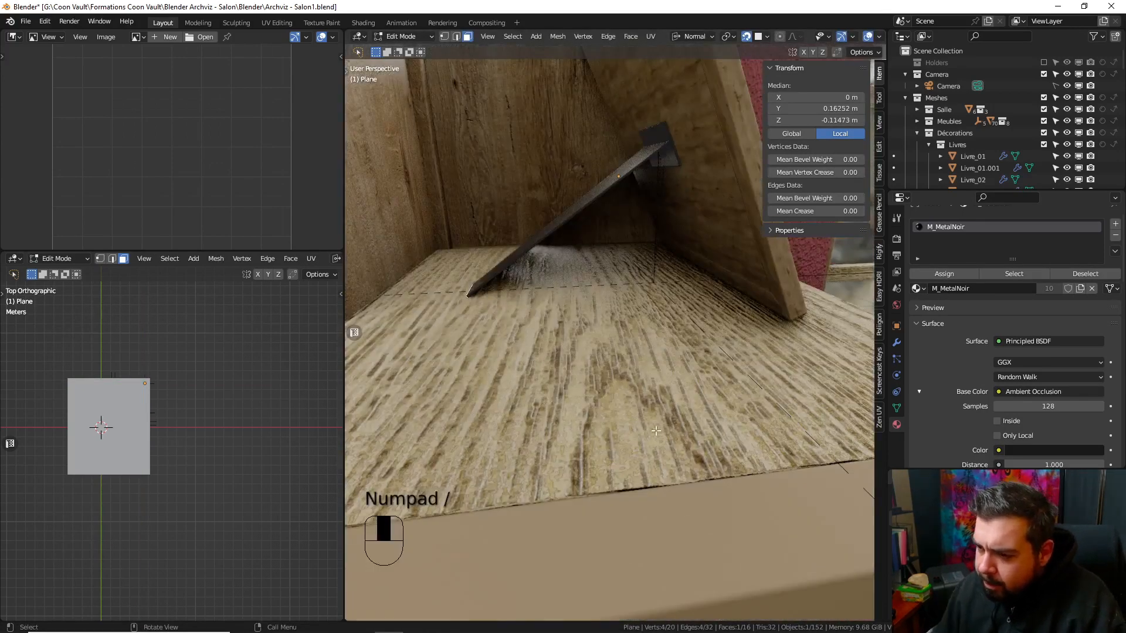
pyautogui.moveTo(686, 388); pyautogui.dragTo(690, 366, button='middle')
pyautogui.press('g')
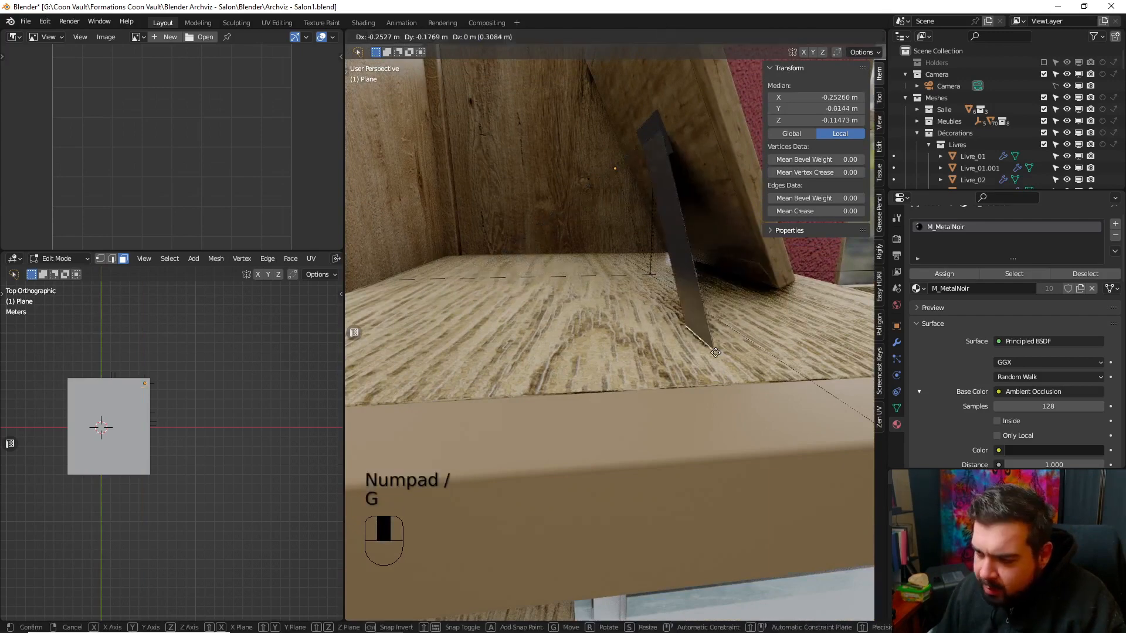
pyautogui.press('z')
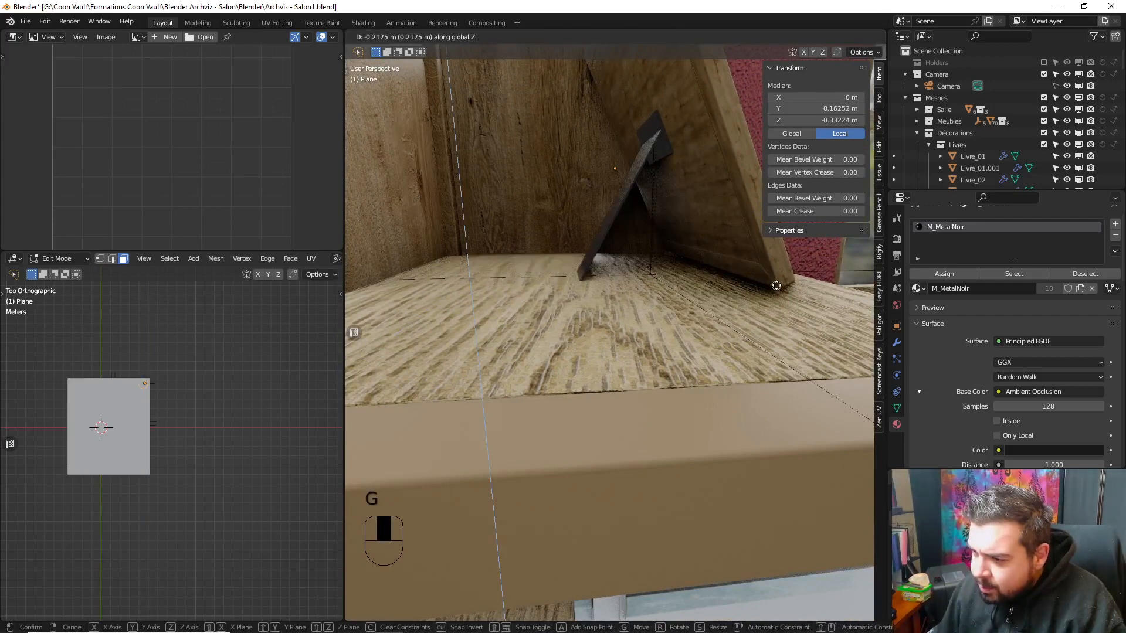
pyautogui.press('z')
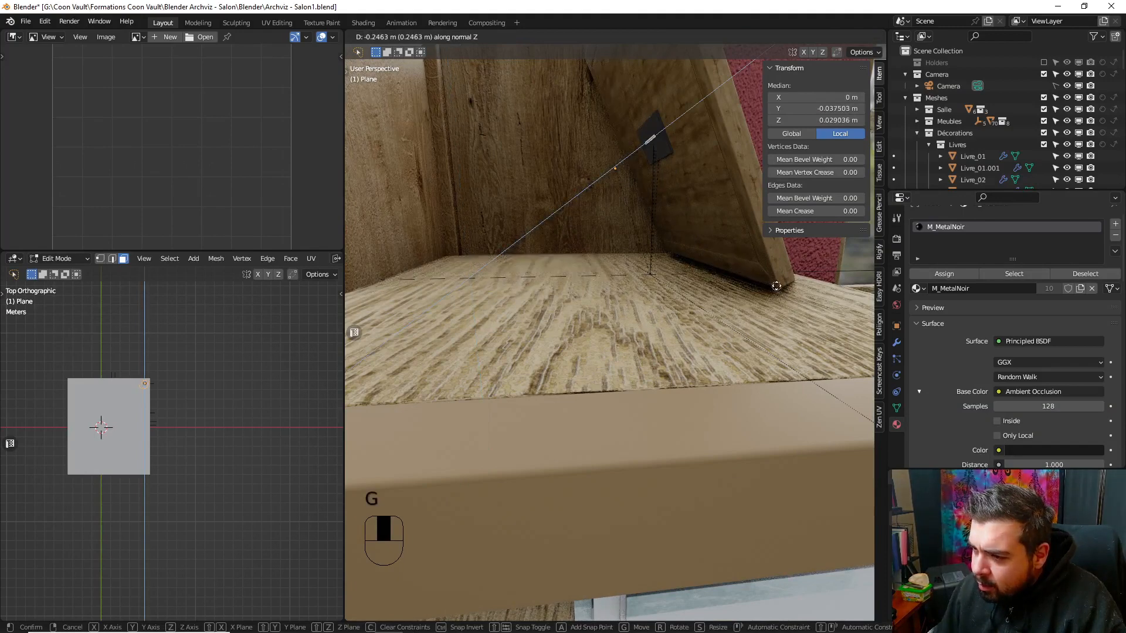
pyautogui.click(733, 75)
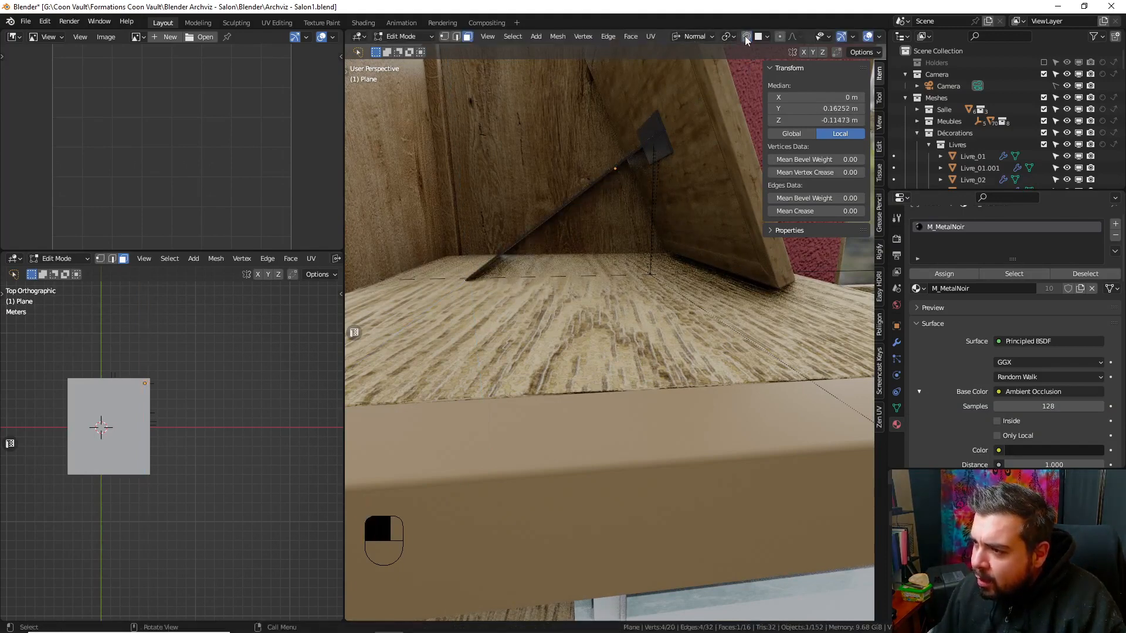
# - Switch snapping to Edge and raise the leg's end face about 0.013 m along global Z, level with the frame's bottom
pyautogui.click(762, 37)
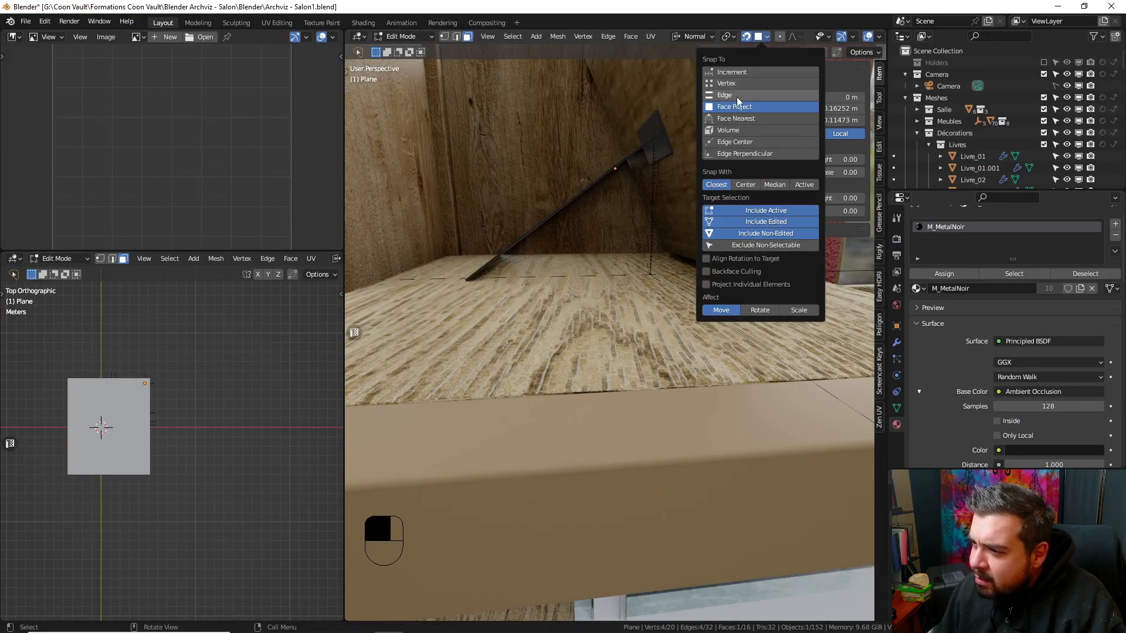
pyautogui.click(737, 95)
pyautogui.press('g')
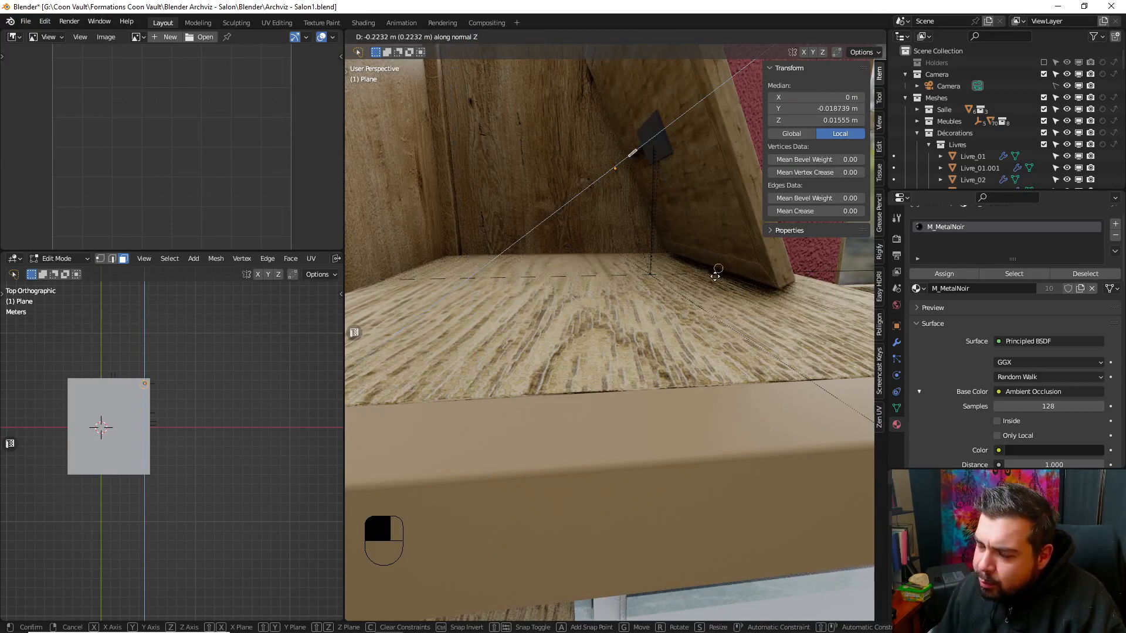
pyautogui.click(669, 288)
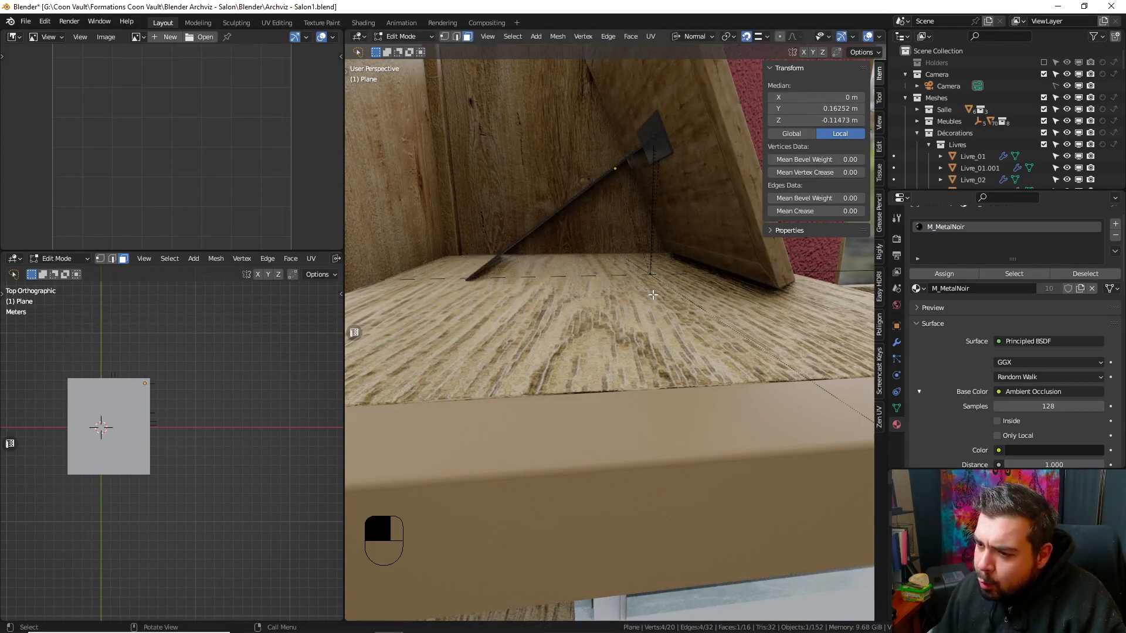
pyautogui.press('g')
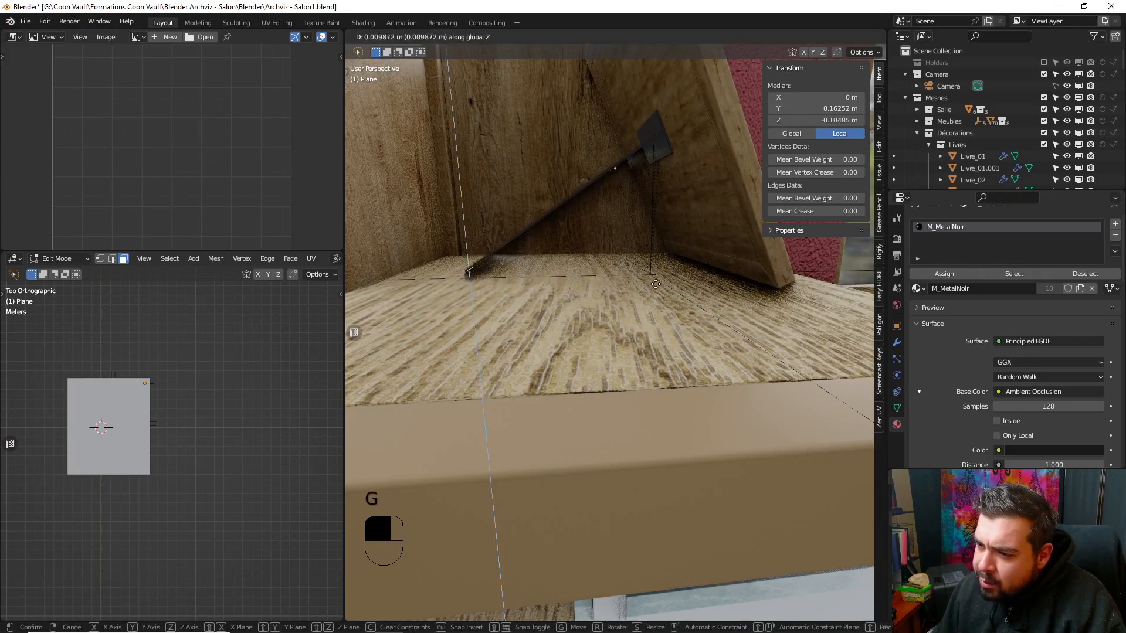
pyautogui.click(735, 275)
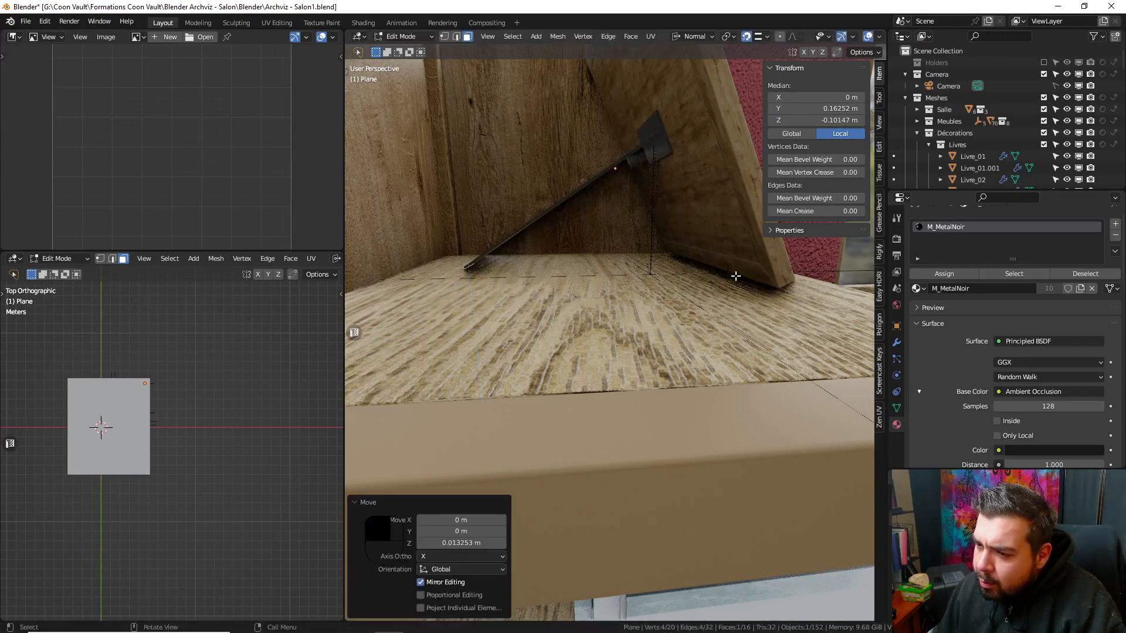
pyautogui.press('Tab')
# - Lower SM_PhotoFamille by 0.0025 m along Z onto the shelf
pyautogui.click(652, 210)
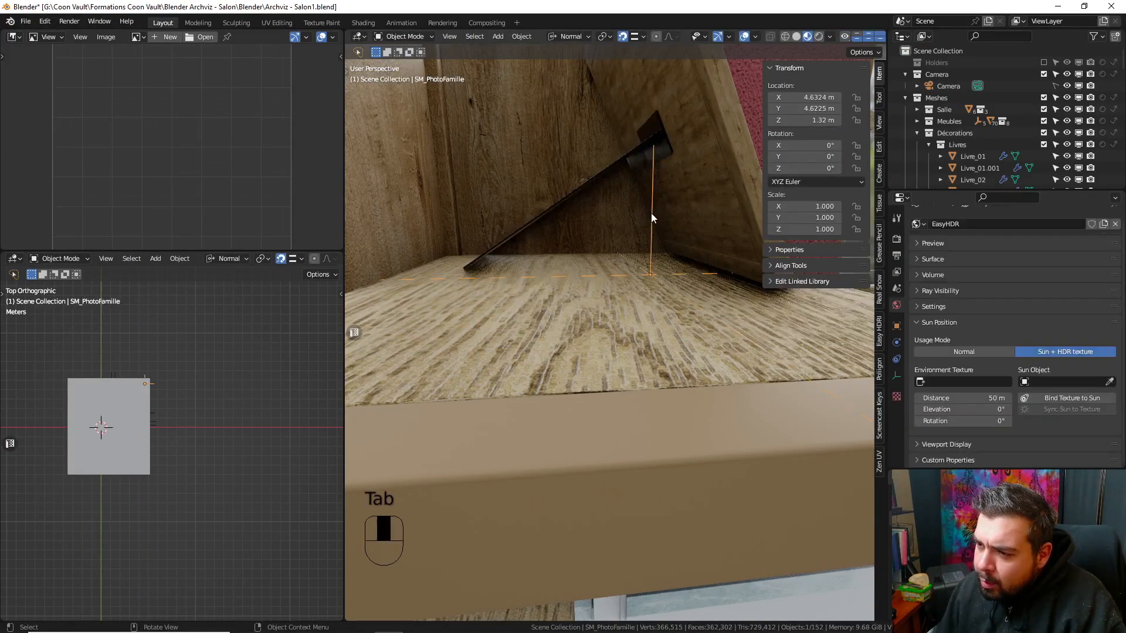
pyautogui.press('g')
pyautogui.press('z')
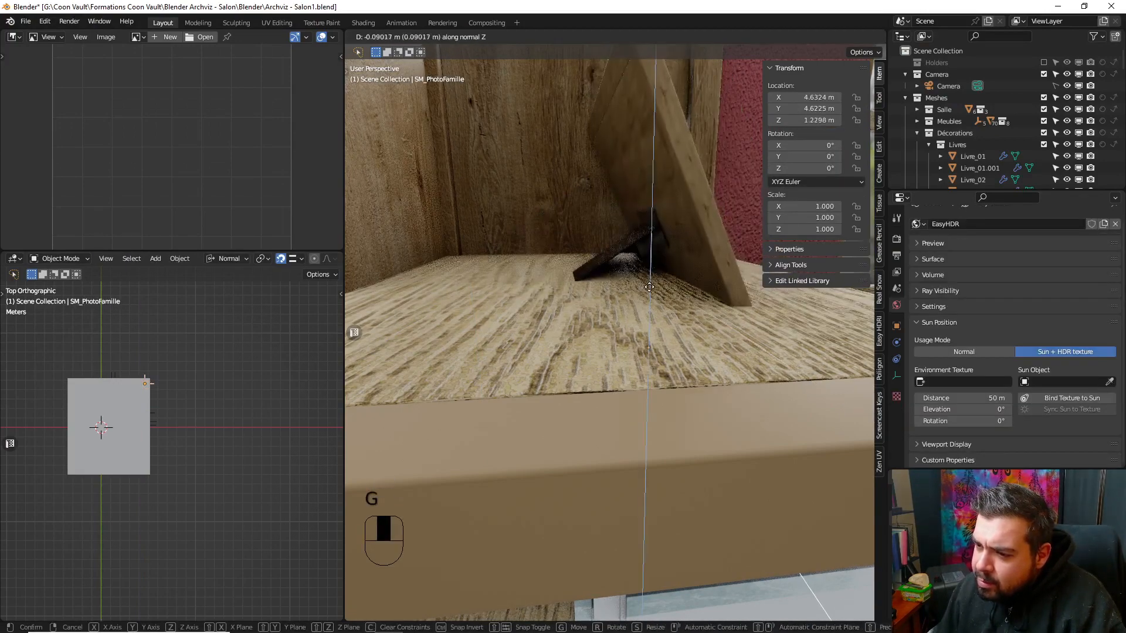
pyautogui.click(653, 266)
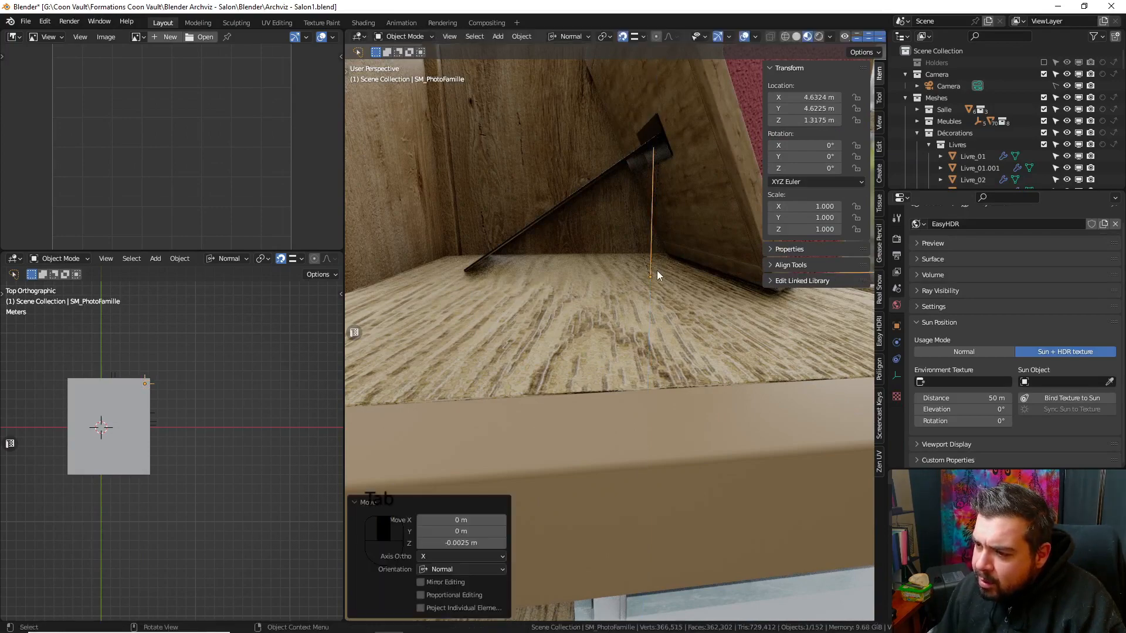
pyautogui.click(702, 208)
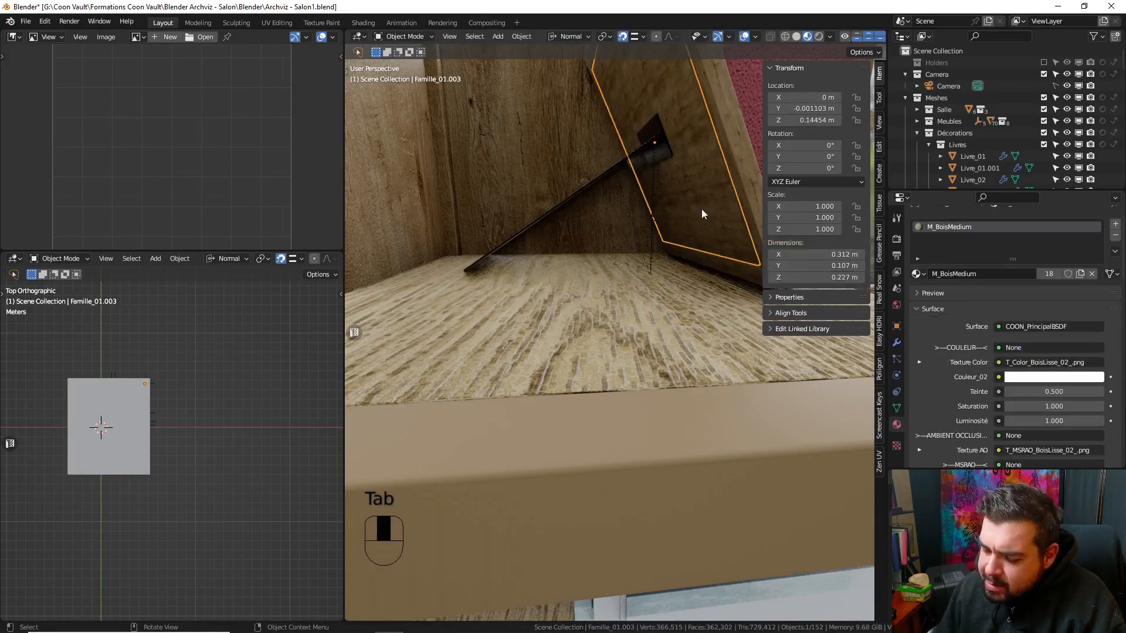
pyautogui.press('KP_Divide')
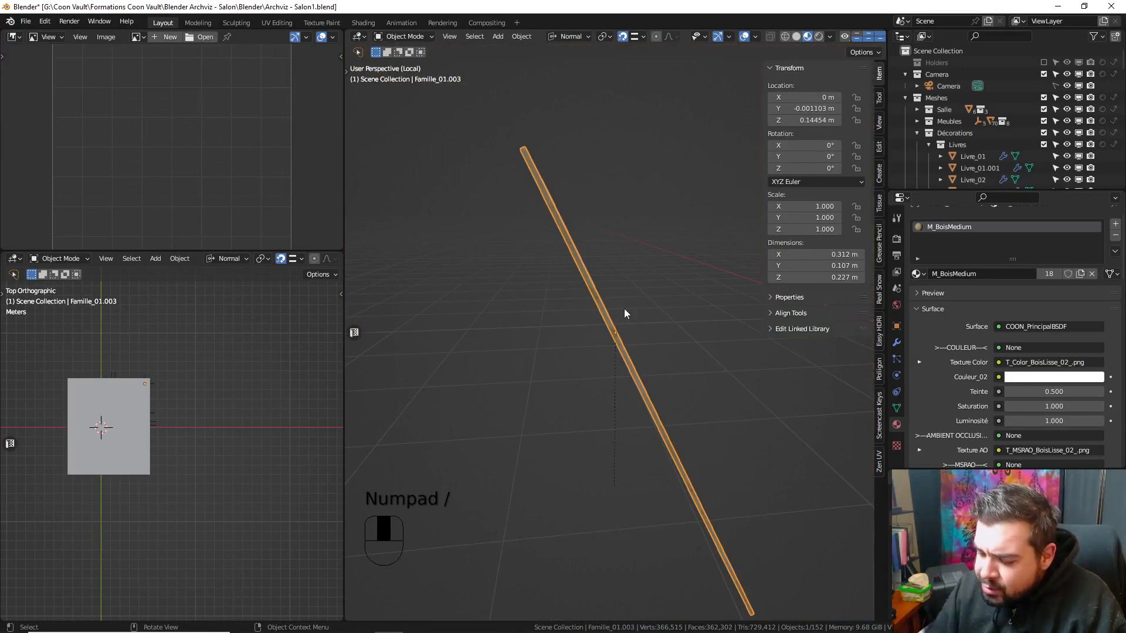
pyautogui.press('KP_Divide')
# - Isolate the support leg, snap the 3D cursor to an edge at its foot, and return to the full scene
pyautogui.click(478, 264)
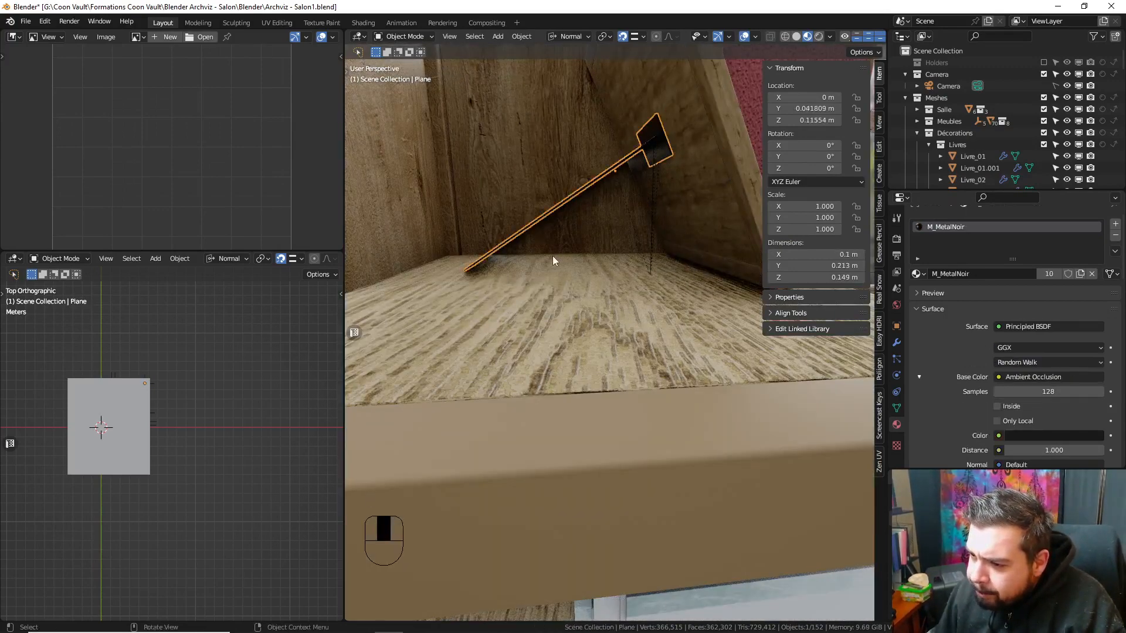
pyautogui.press('Tab')
pyautogui.press('KP_Divide')
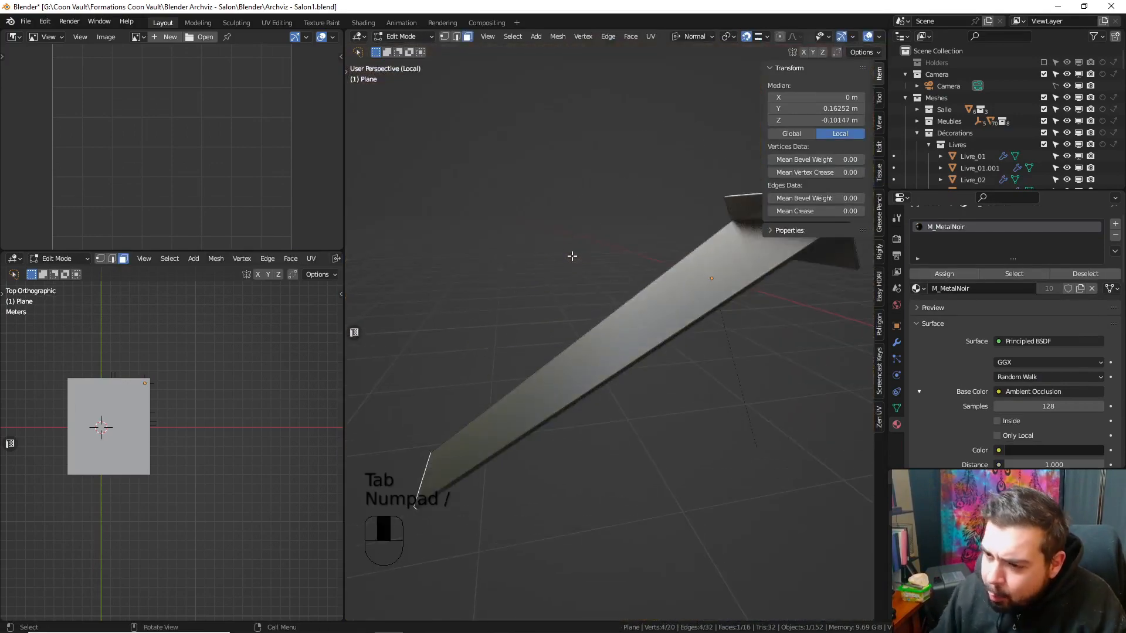
pyautogui.click(461, 38)
pyautogui.click(508, 346)
pyautogui.hotkey('shift', 's')
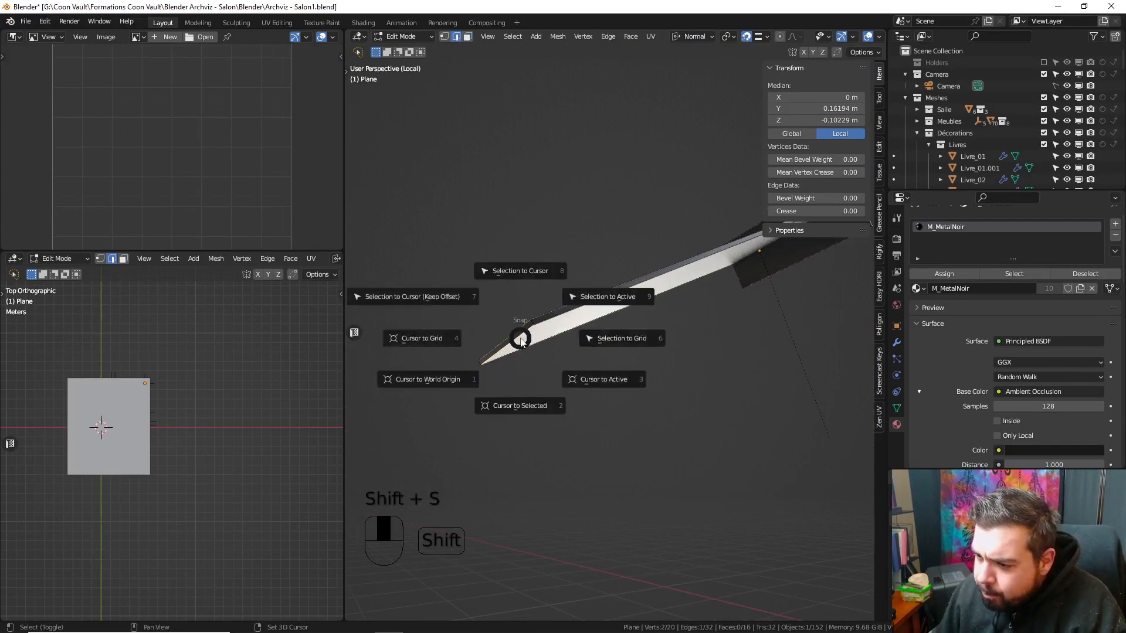
pyautogui.click(526, 384)
pyautogui.press('Tab')
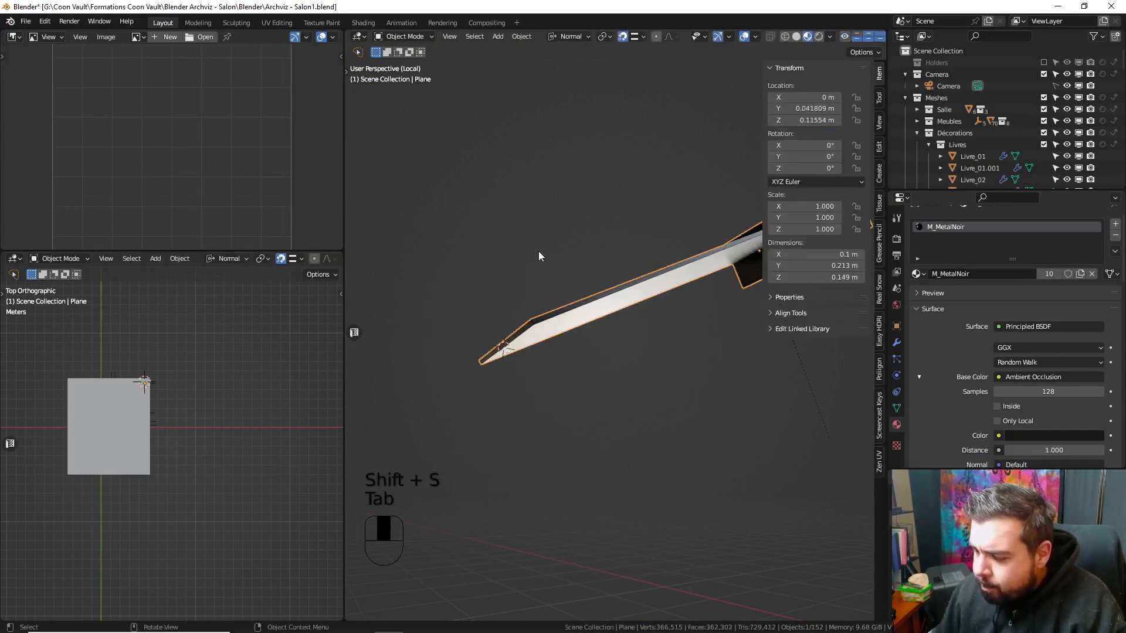
pyautogui.press('KP_Divide')
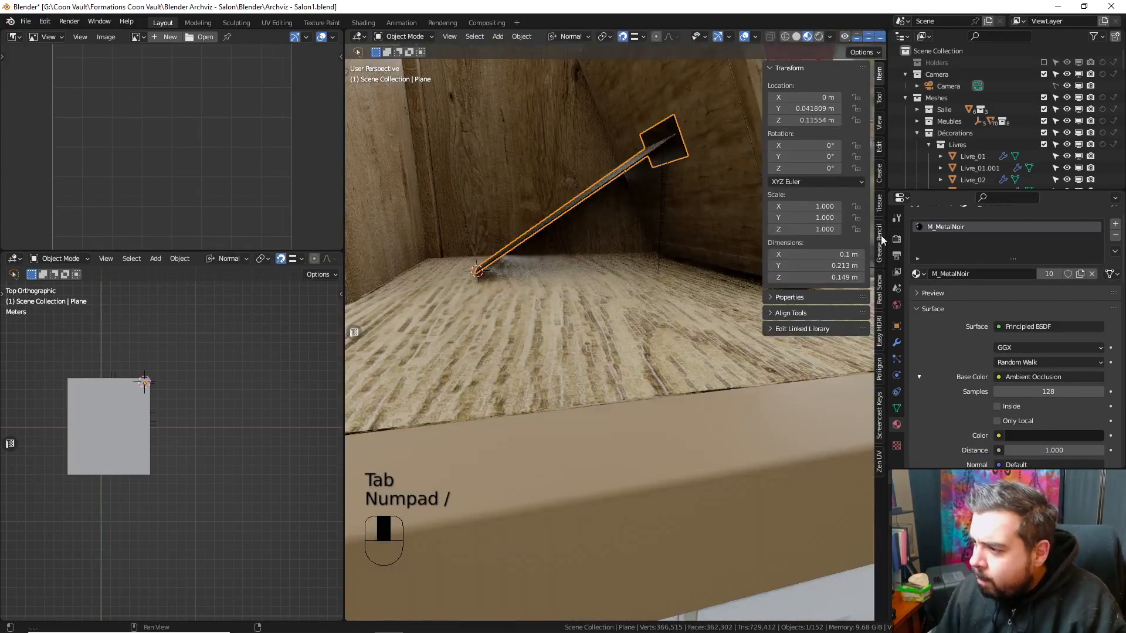
# - Collapse the Livres collection and select the whole hierarchy of SM_PhotoFamille
pyautogui.click(990, 158)
pyautogui.scroll(-3, 990, 157)
pyautogui.click(928, 98)
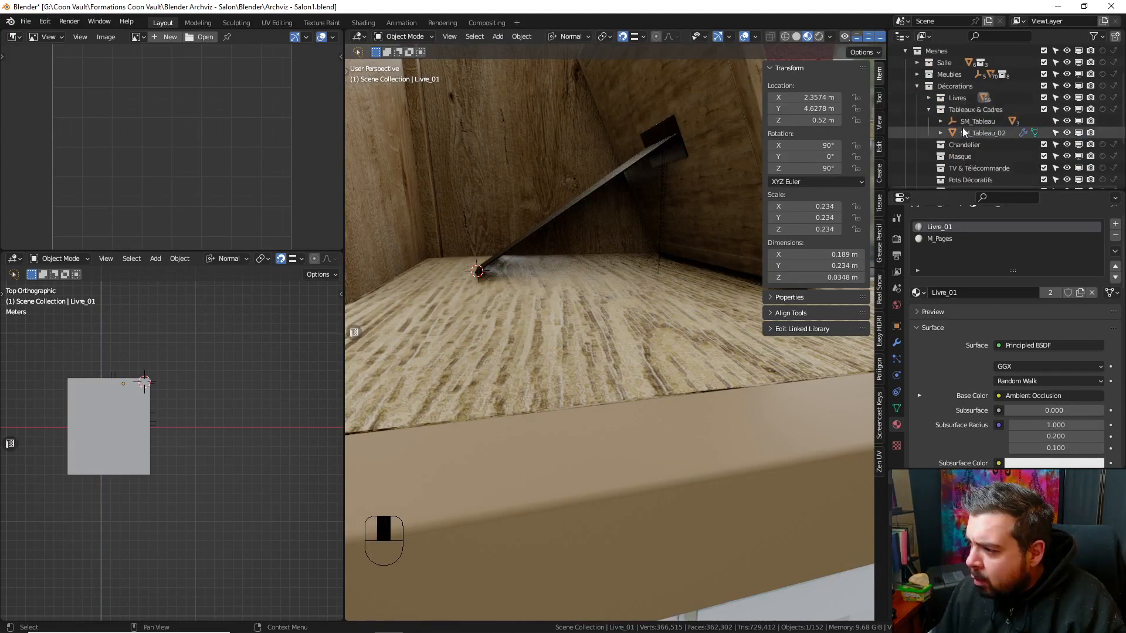
pyautogui.scroll(-3, 978, 140)
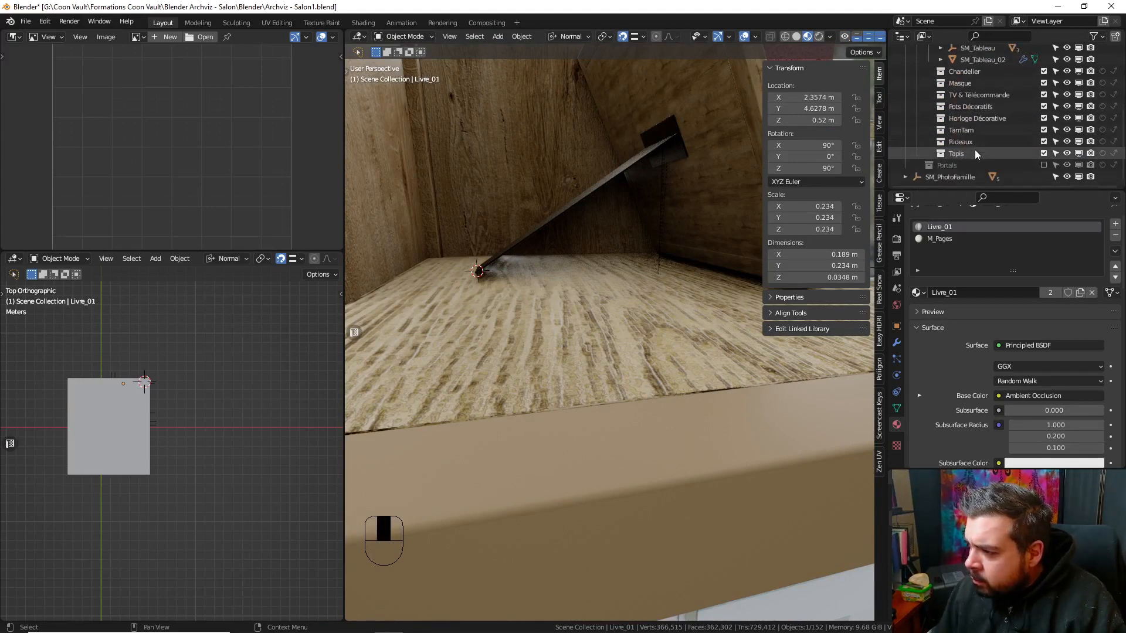
pyautogui.rightClick(956, 181)
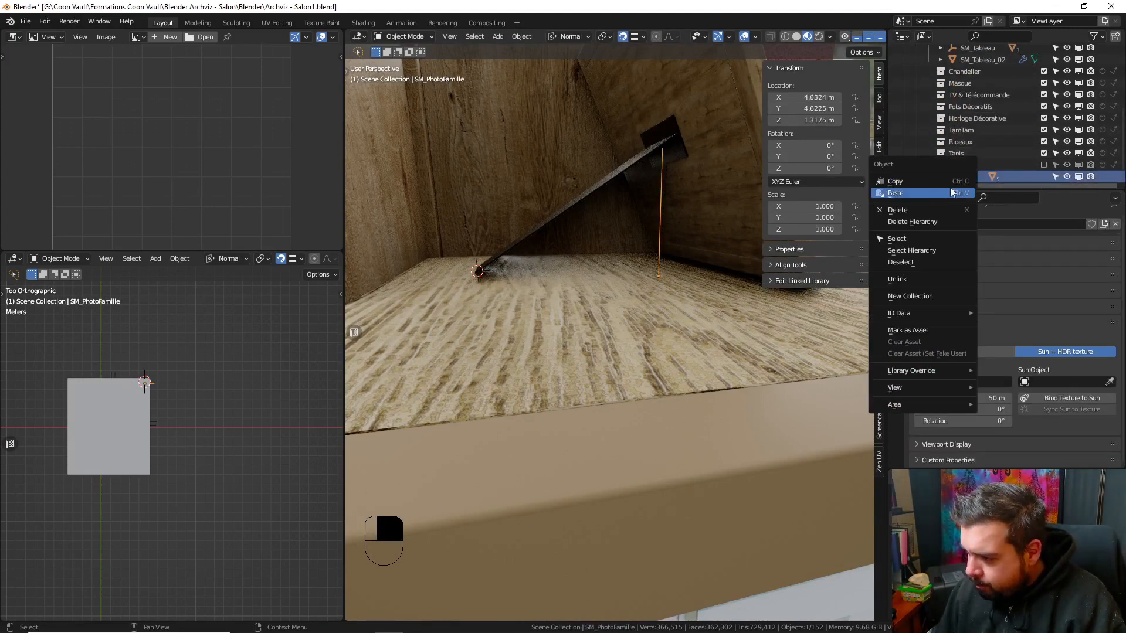
pyautogui.click(932, 243)
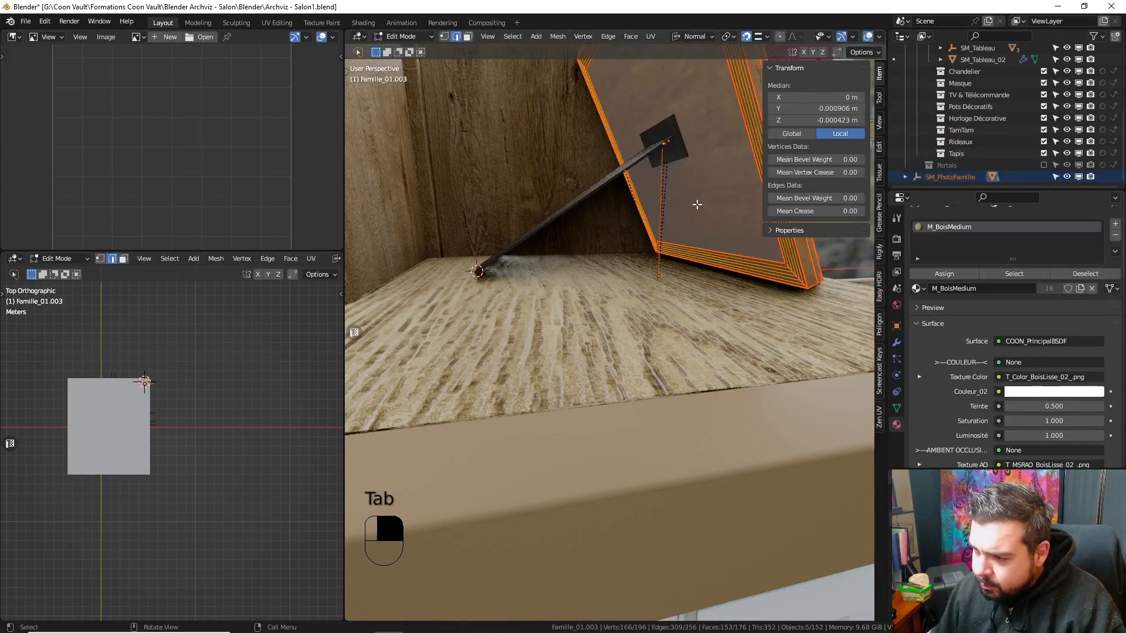
pyautogui.press('a')
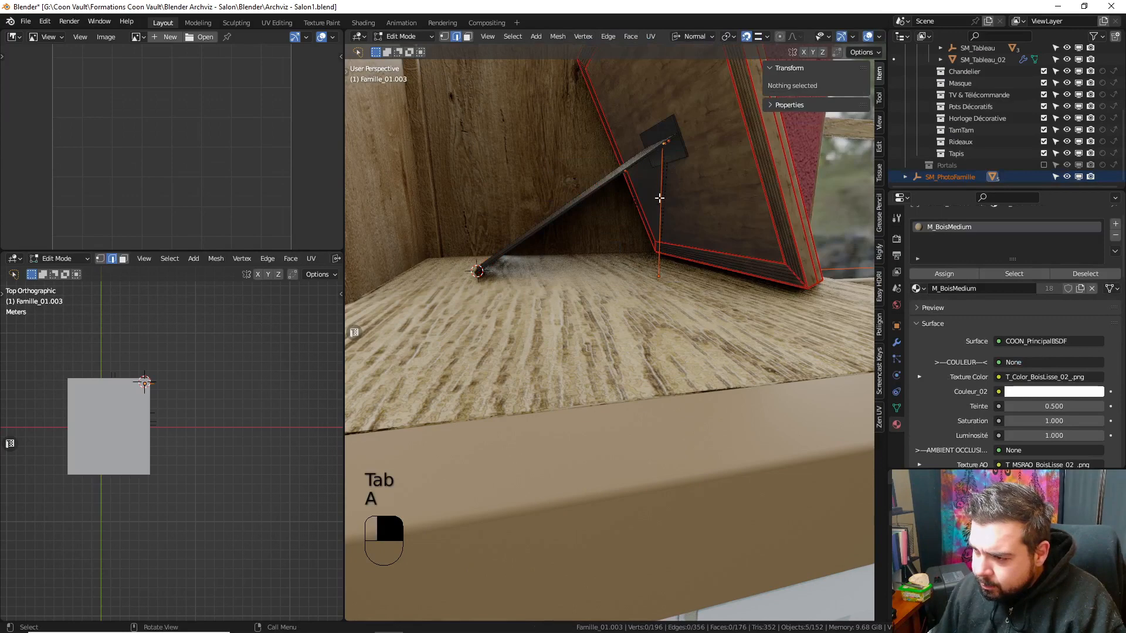
pyautogui.click(660, 198)
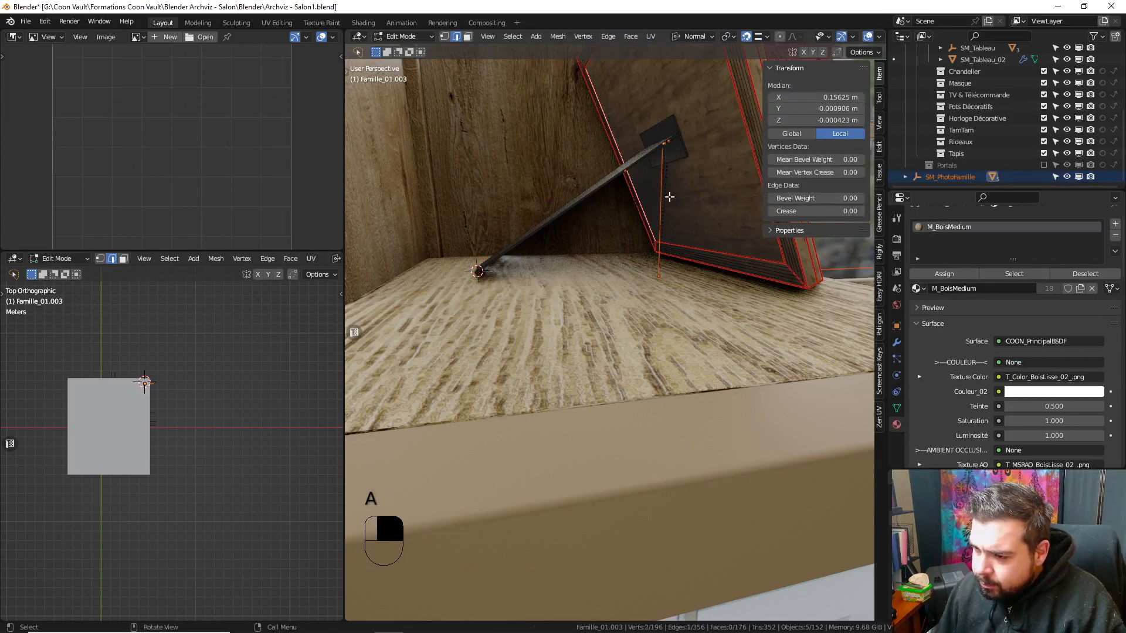
pyautogui.press('Tab')
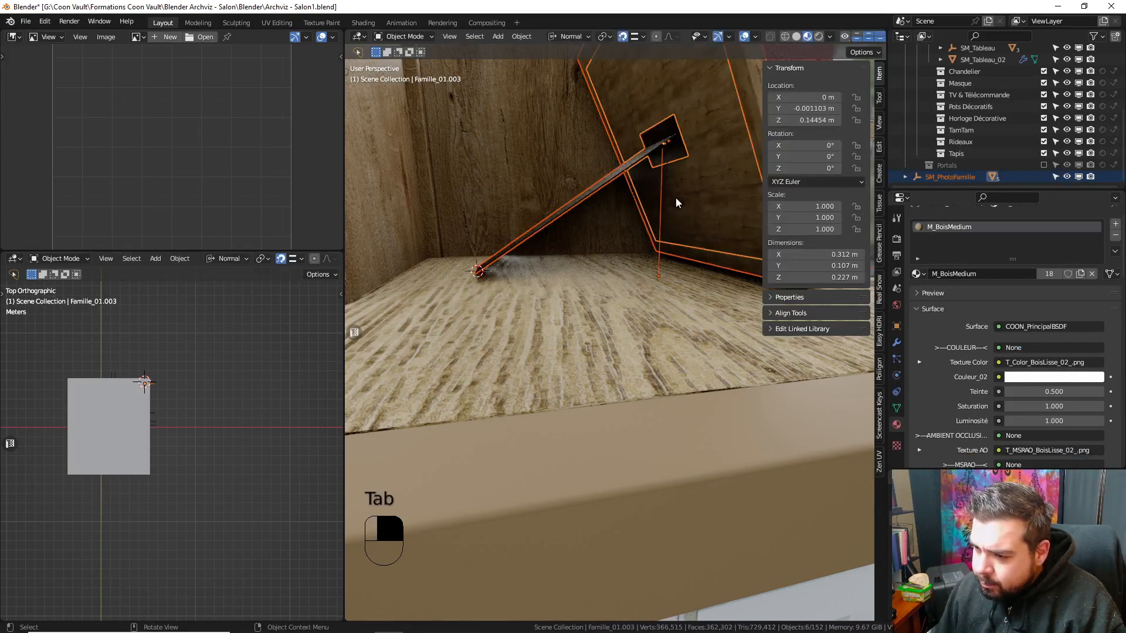
# - Turn off snapping and lower the SM_PhotoFamille hierarchy about 0.0077 m along Z onto the shelf
pyautogui.moveTo(697, 199); pyautogui.dragTo(683, 195, button='middle')
pyautogui.press('g')
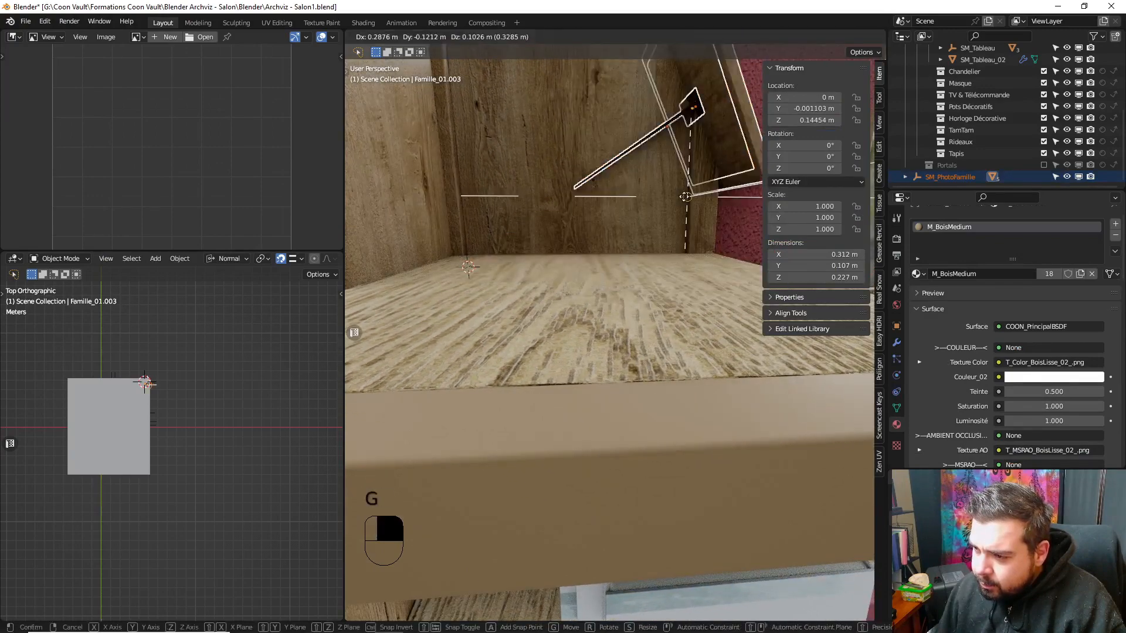
pyautogui.rightClick(685, 197)
pyautogui.click(623, 37)
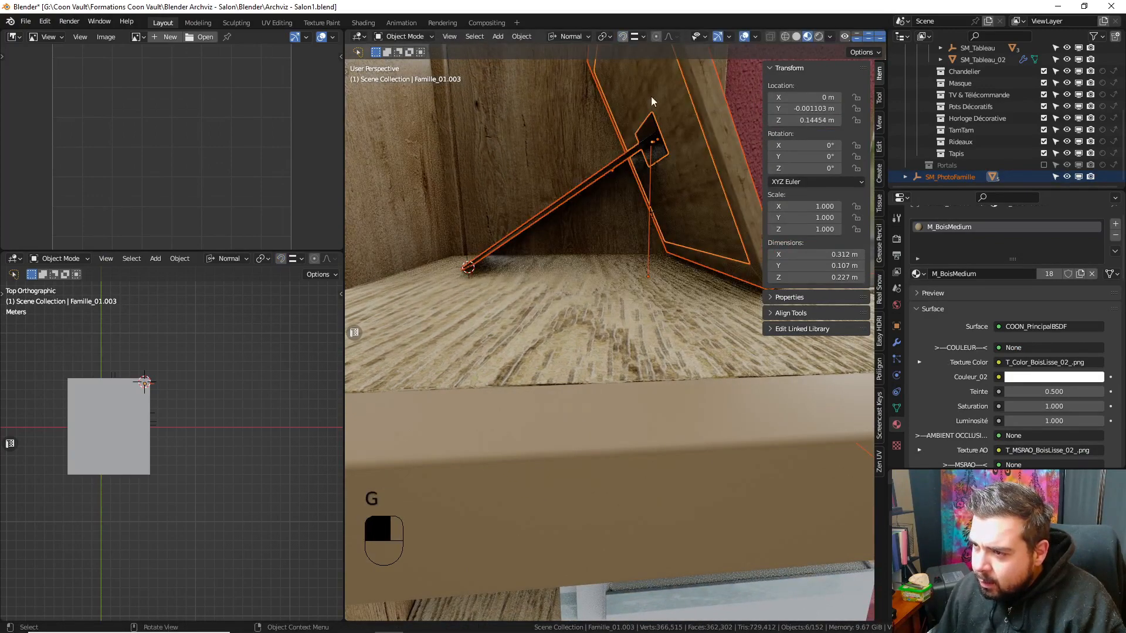
pyautogui.press('g')
pyautogui.middleClick(653, 108)
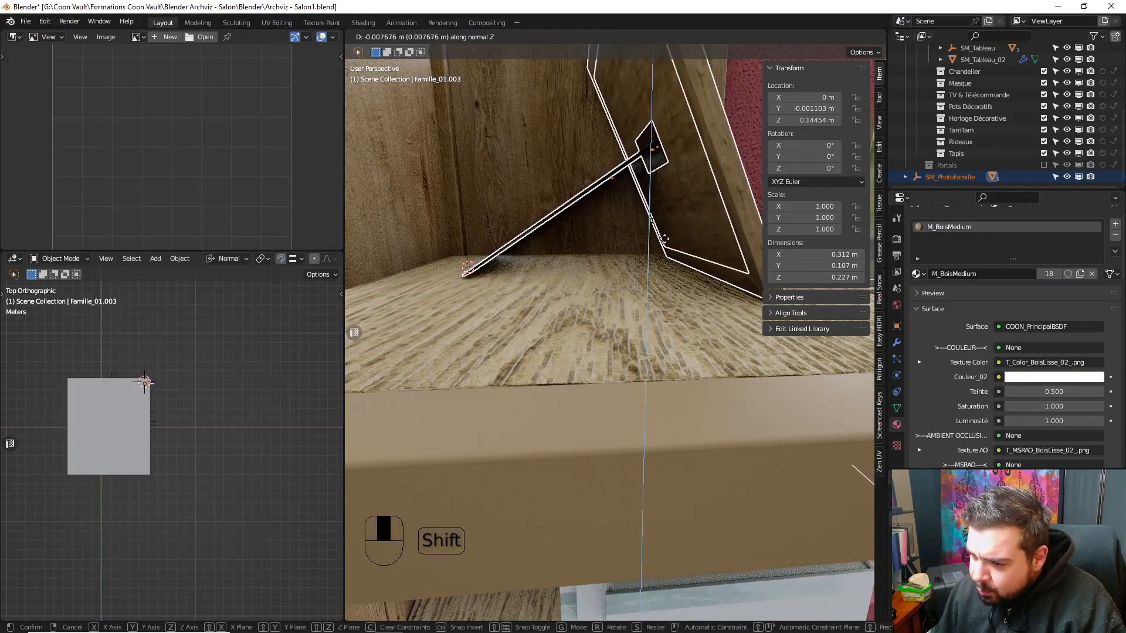
pyautogui.click(553, 202)
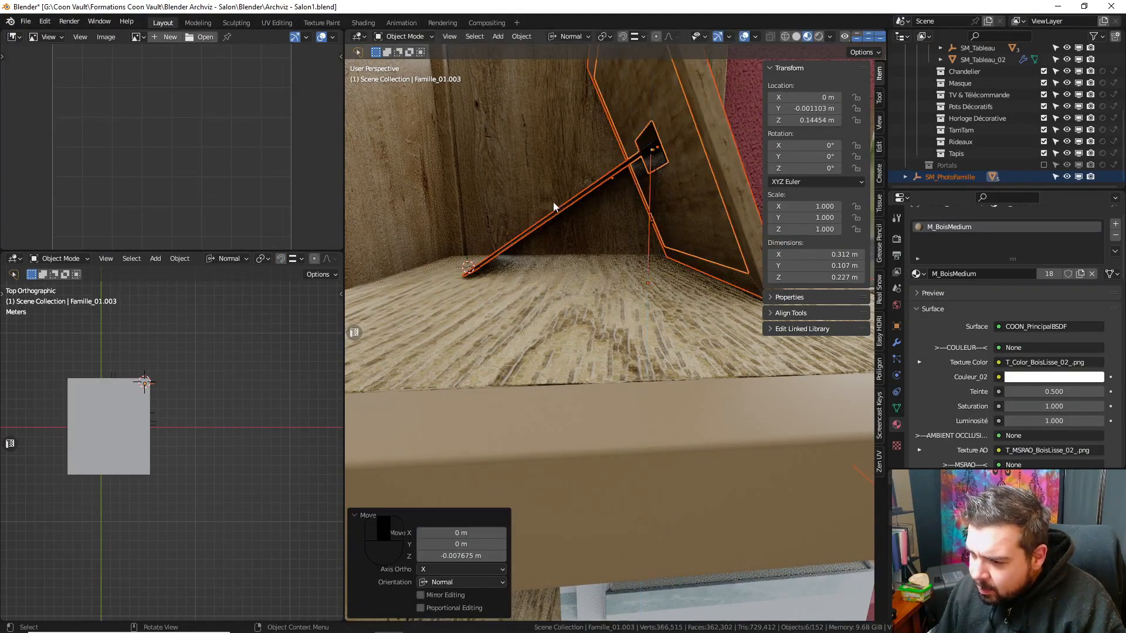
# - Select the frame's black support leg and enter Edit Mode at its foot
pyautogui.moveTo(553, 201); pyautogui.dragTo(788, 279, button='middle')
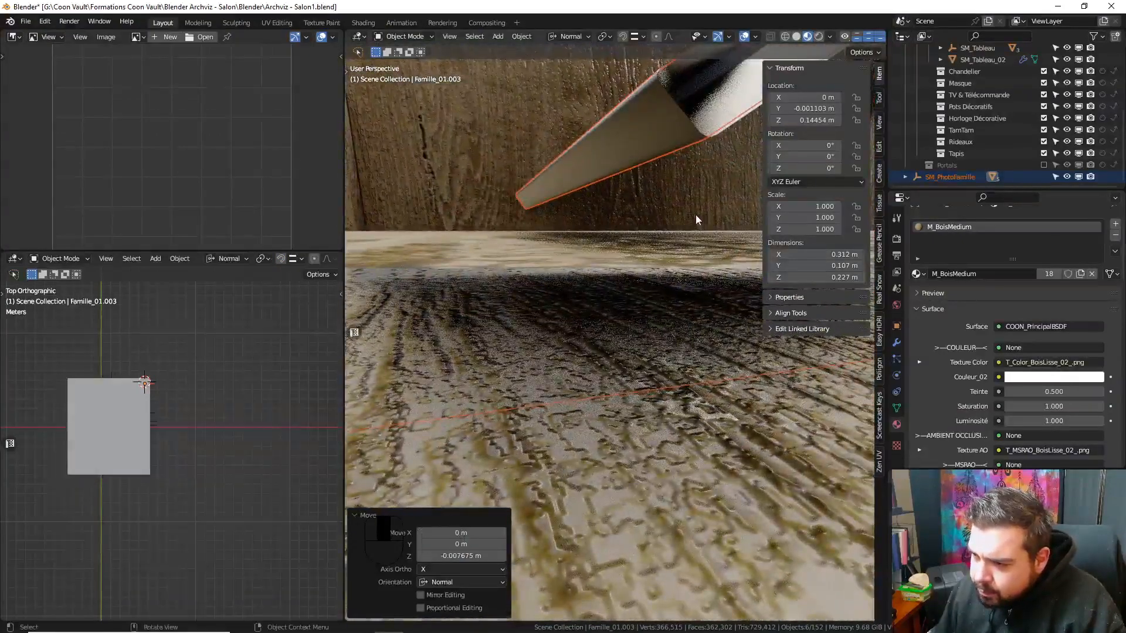
pyautogui.click(622, 145)
pyautogui.press('Tab')
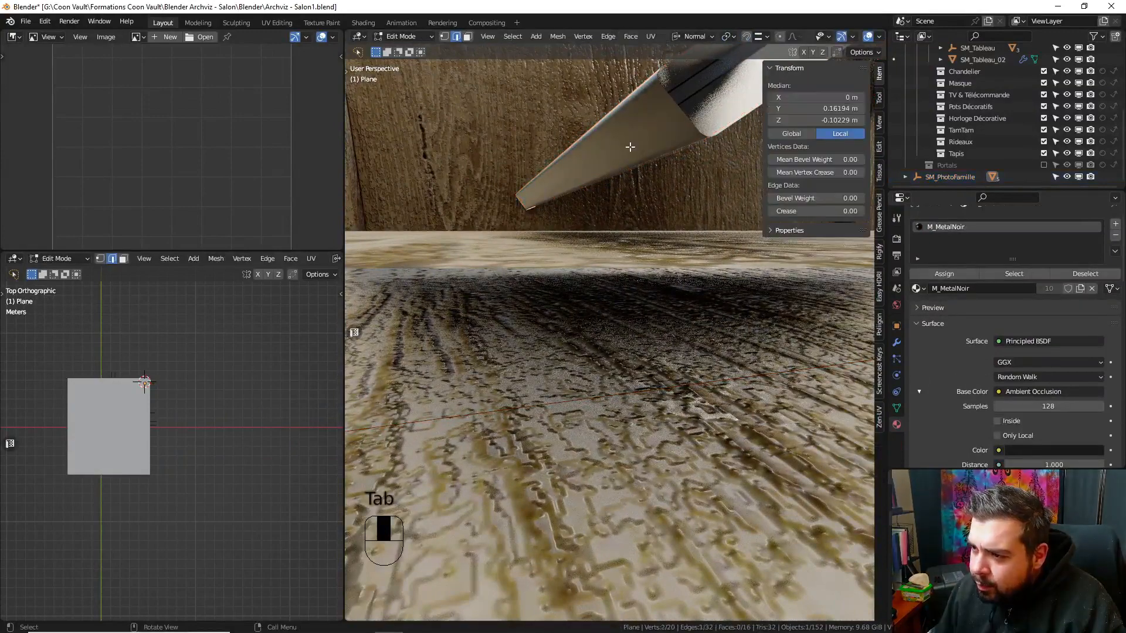
pyautogui.press('g')
pyautogui.press('z')
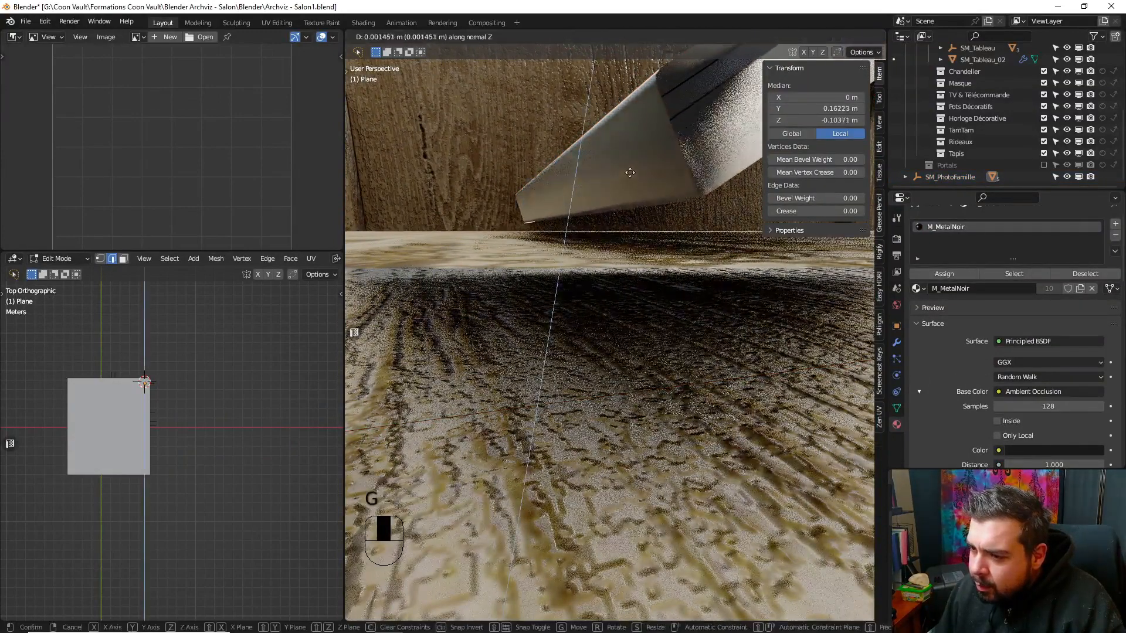
pyautogui.click(627, 177)
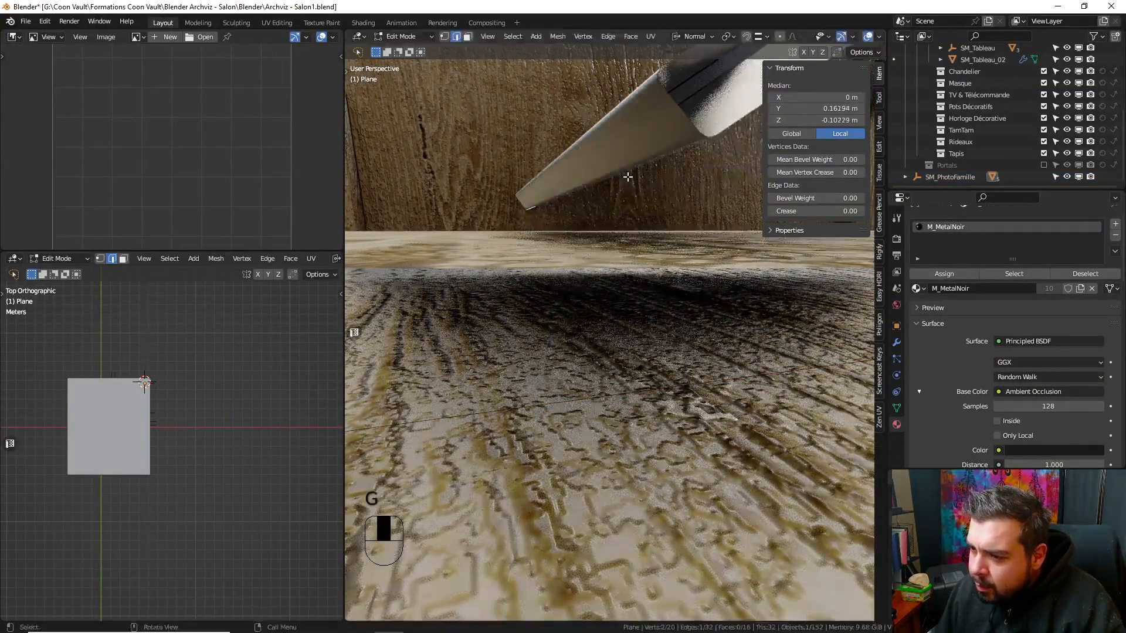
# - In face selection mode, extend the leg's end face about 0.0049 m along its normal Z to the shelf
pyautogui.click(468, 38)
pyautogui.click(603, 152)
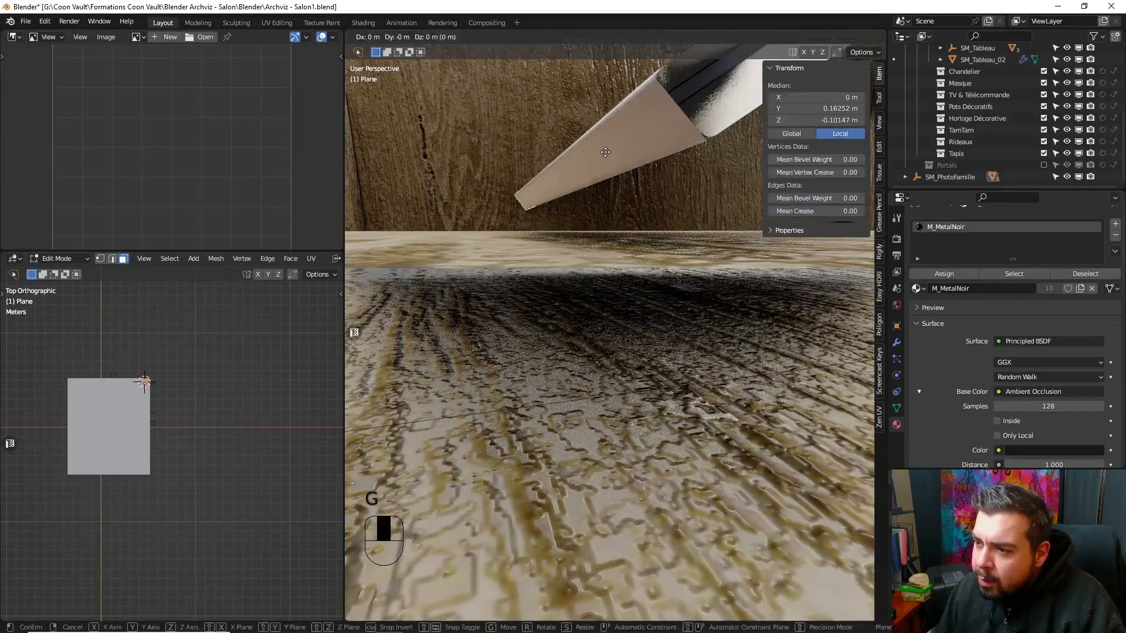
pyautogui.press('g')
pyautogui.press('z')
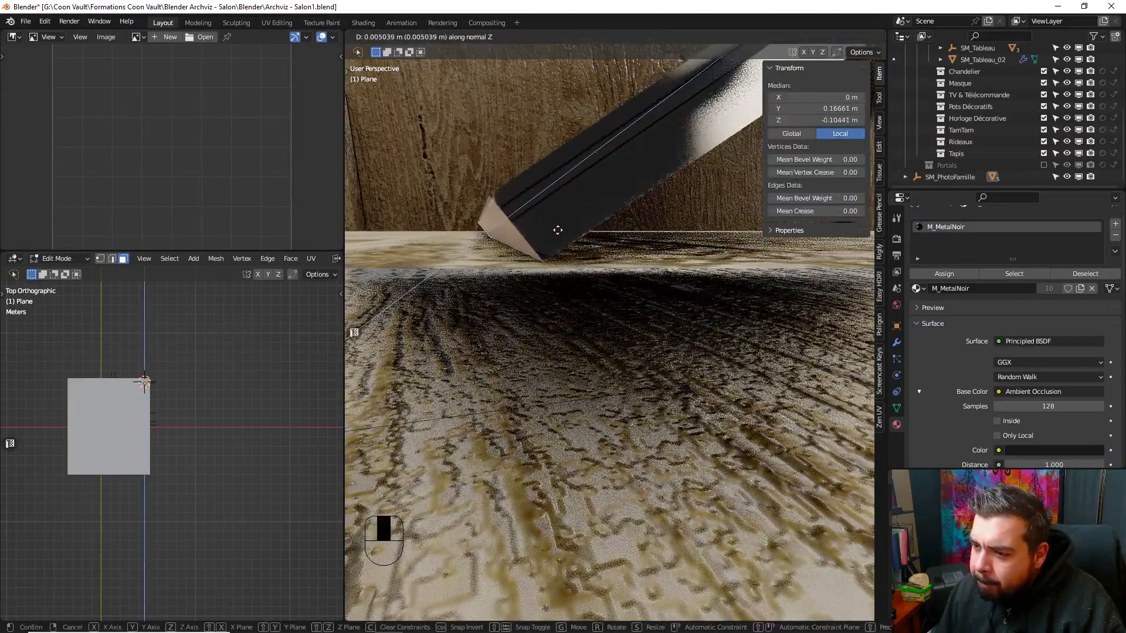
pyautogui.click(559, 229)
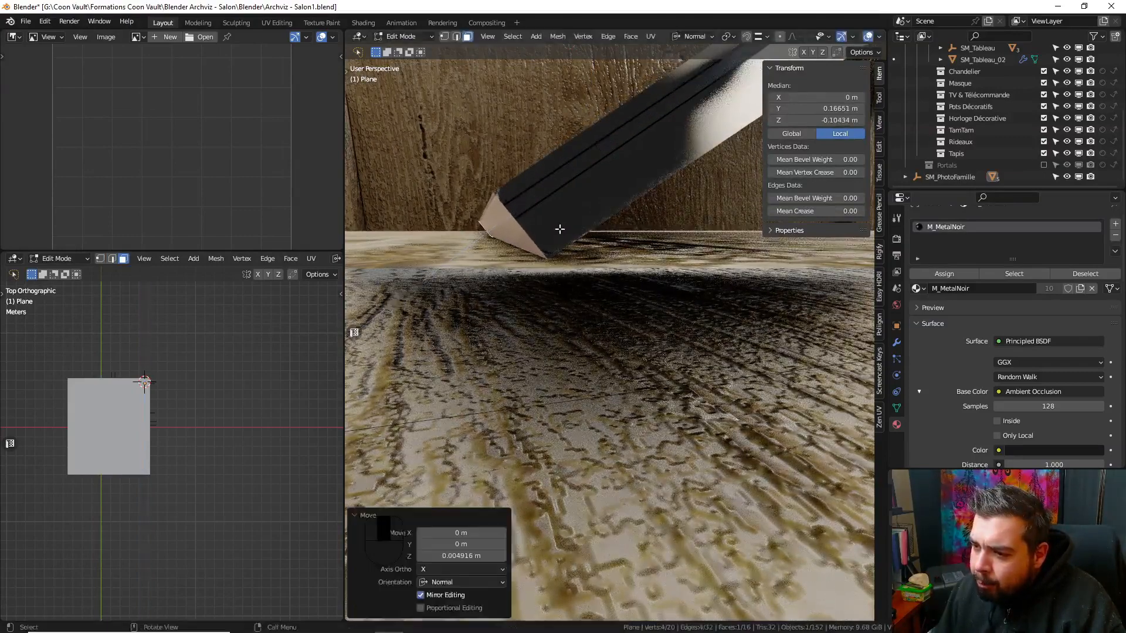
# - Return to Object Mode, apply the leg's rotation and scale, recentre its origin on the geometry, and deselect everything
pyautogui.press('Tab')
pyautogui.press('q')
pyautogui.click(544, 221)
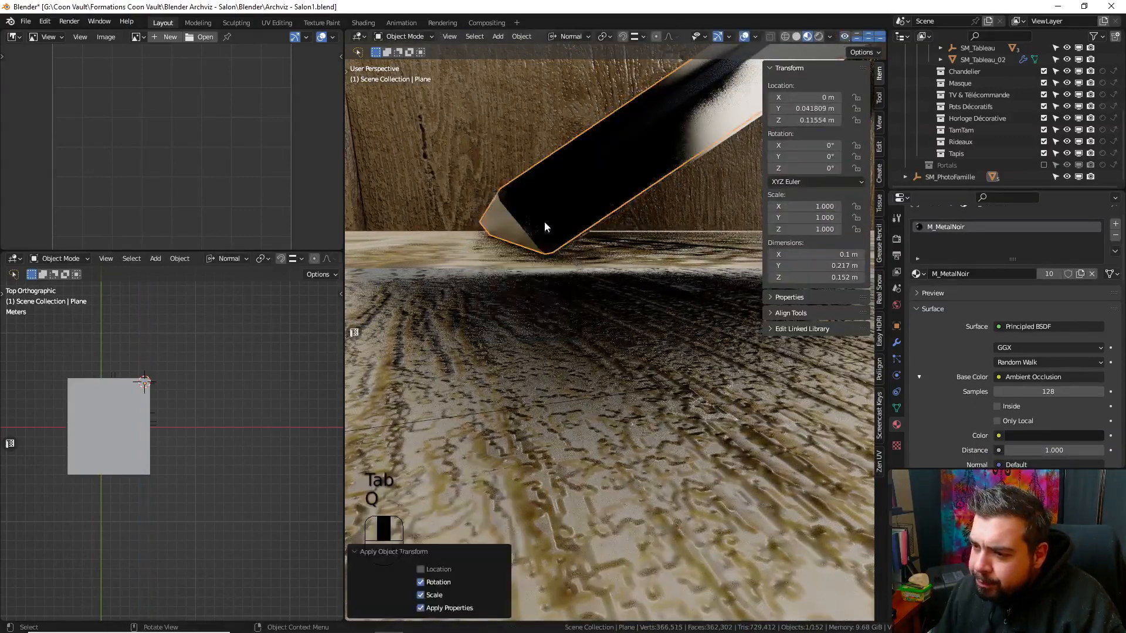
pyautogui.press('q')
pyautogui.click(541, 230)
pyautogui.moveTo(542, 230); pyautogui.dragTo(604, 209, button='middle')
pyautogui.press('a')
pyautogui.click(608, 167)
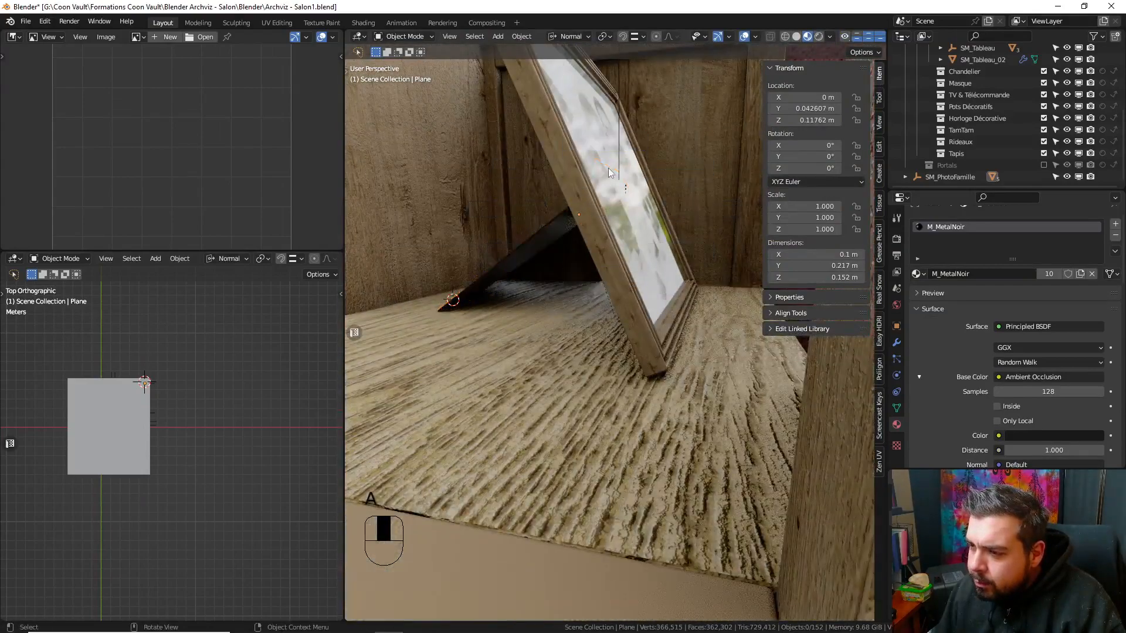
# - Rotate the SM_PhotoFamille empty by -14° about Z and check the frame in the camera view
pyautogui.moveTo(608, 168); pyautogui.dragTo(538, 185, button='middle')
pyautogui.scroll(-8, 538, 184)
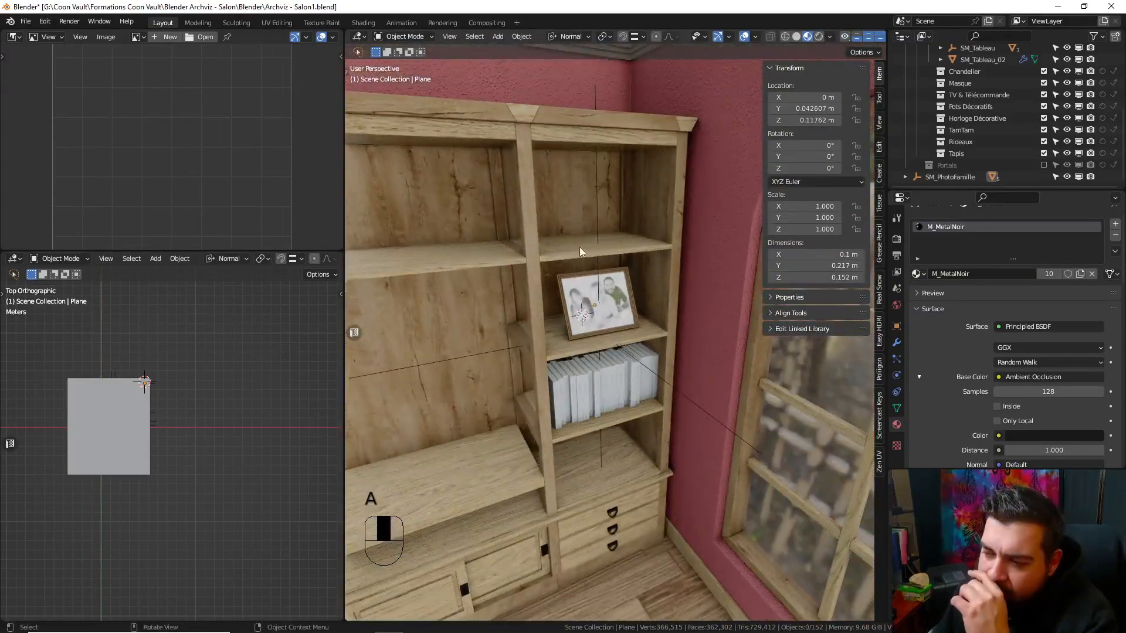
pyautogui.scroll(-2, 579, 247)
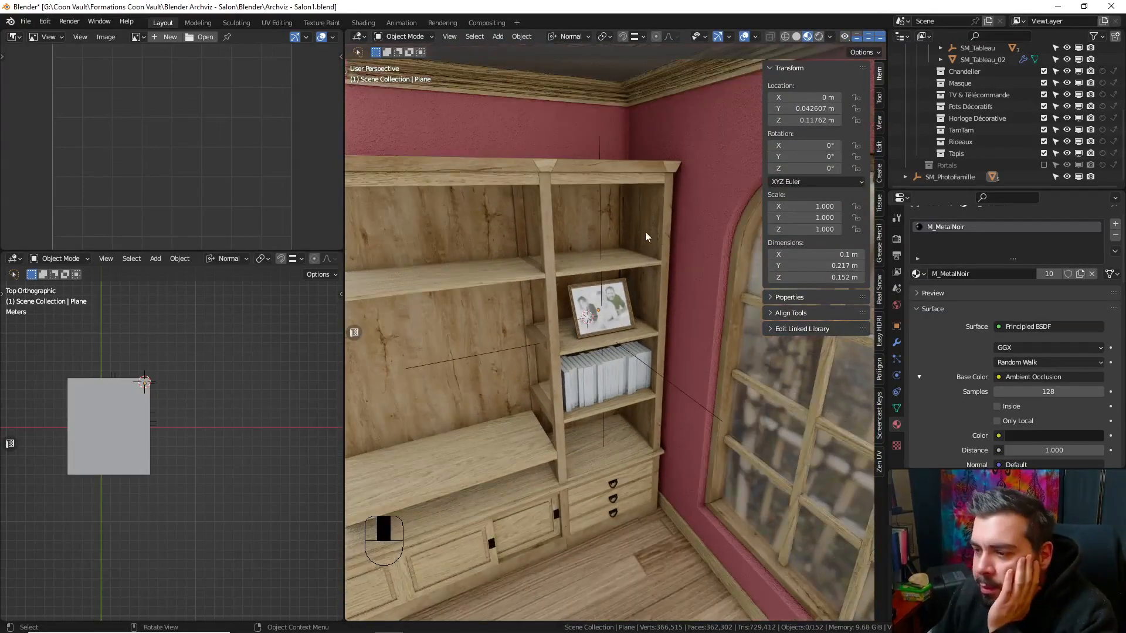
pyautogui.click(602, 237)
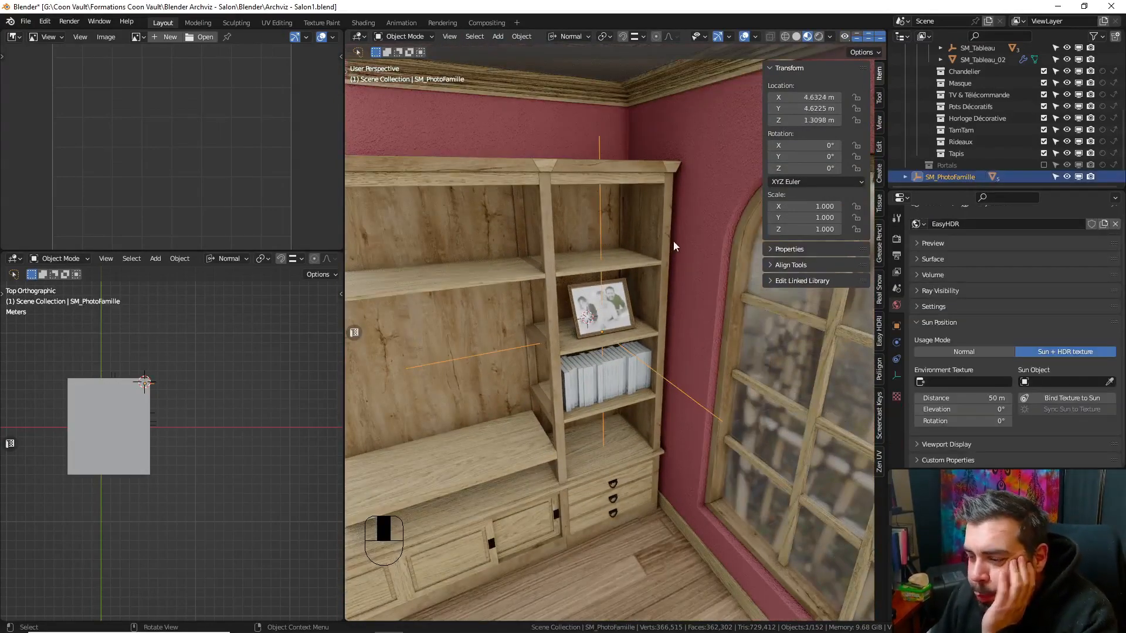
pyautogui.press('r')
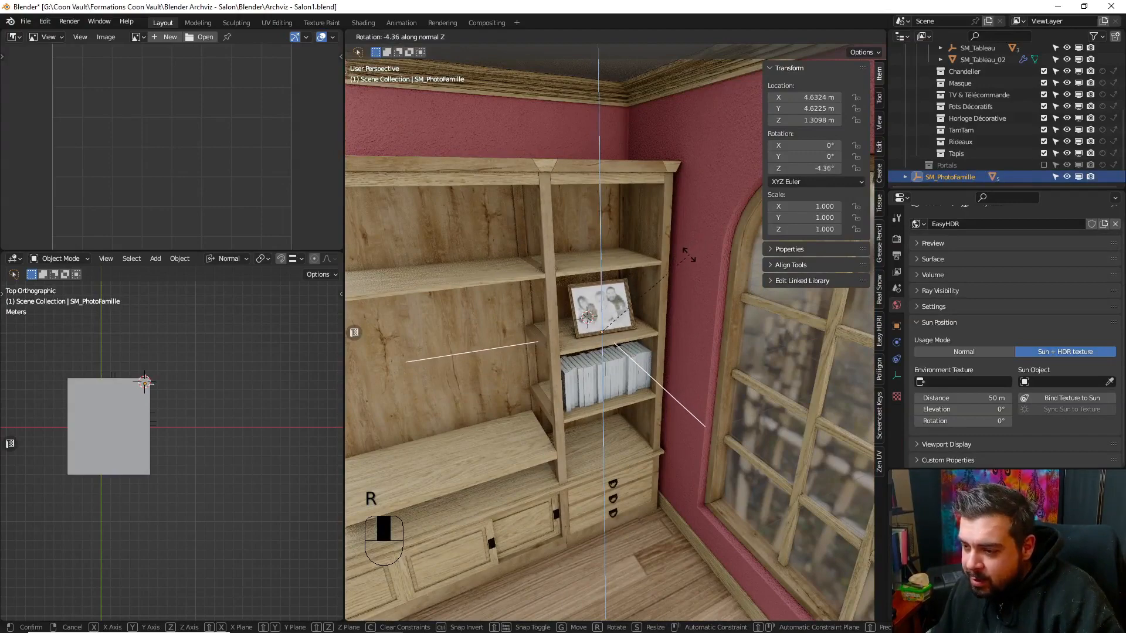
pyautogui.click(674, 288)
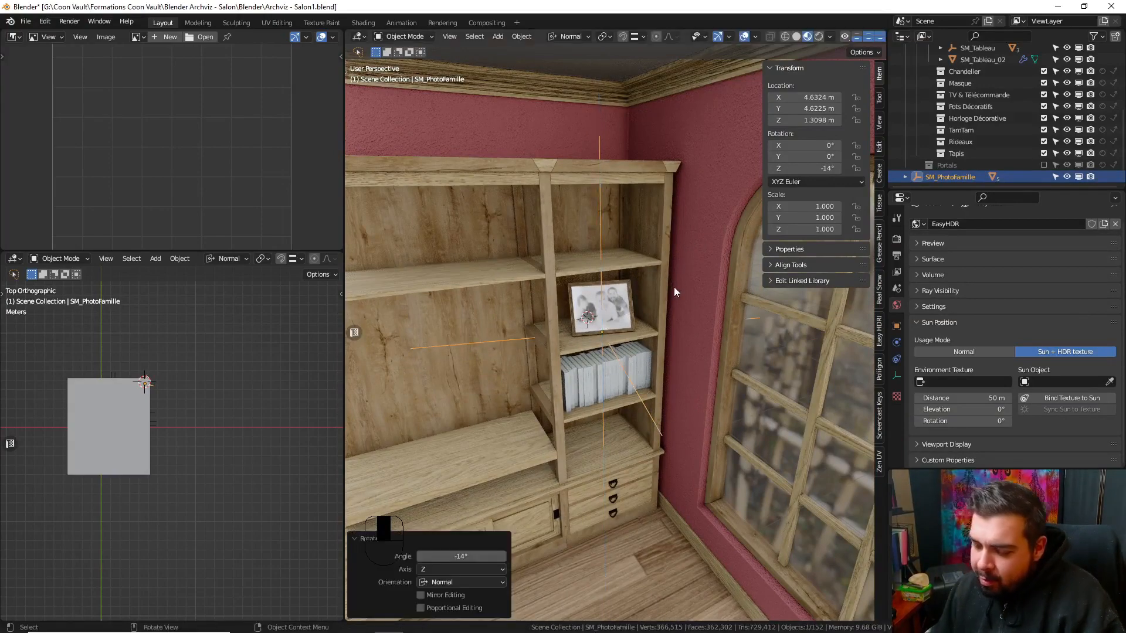
pyautogui.press('KP_0')
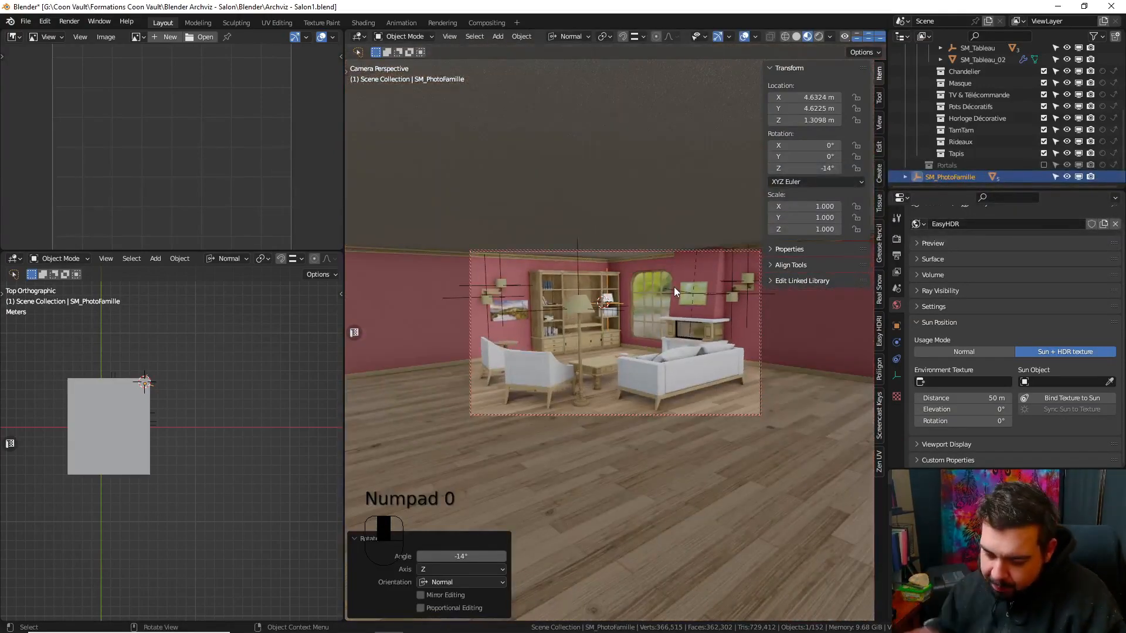
pyautogui.press('KP_0')
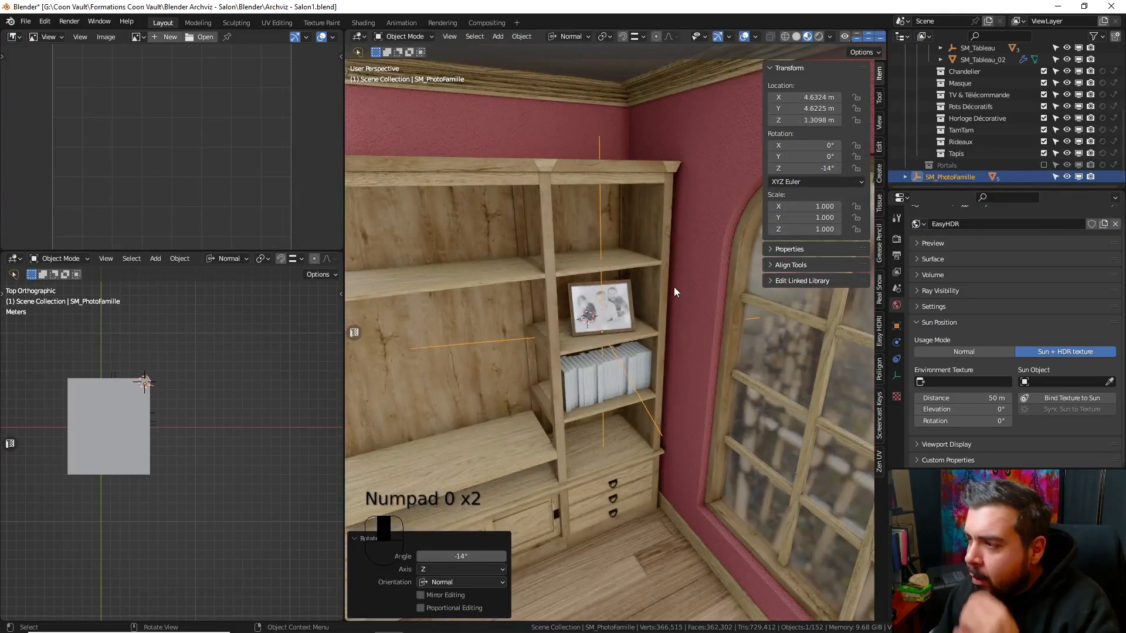
# - Select the SM_PhotoFamille hierarchy and move it into the Tableaux & Cadres collection
pyautogui.rightClick(959, 177)
pyautogui.click(954, 177)
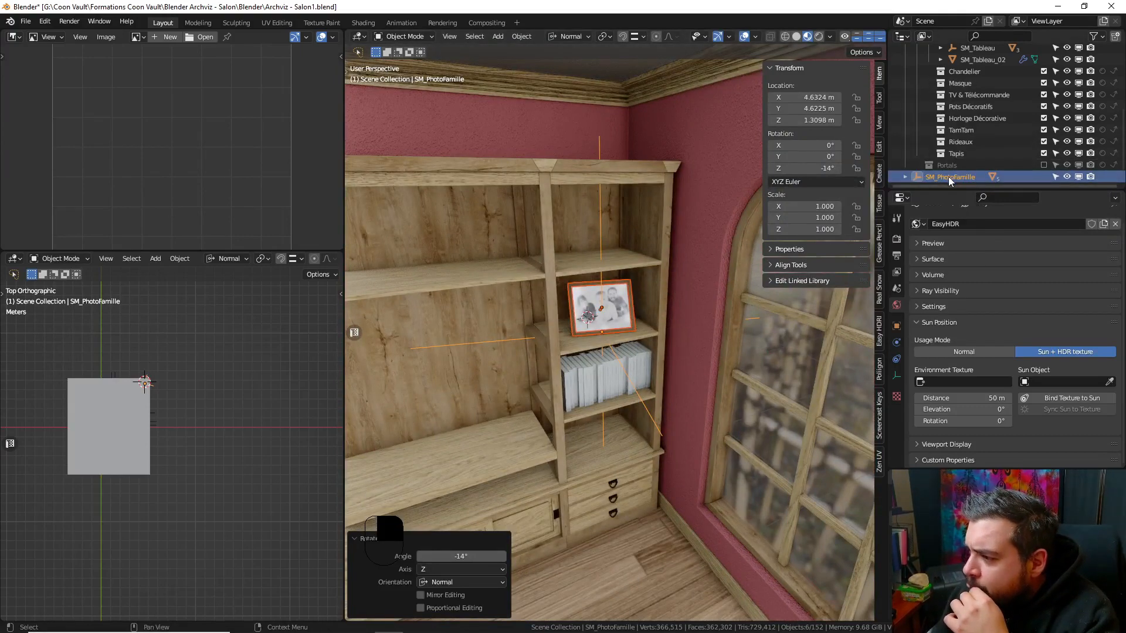
pyautogui.moveTo(948, 177); pyautogui.dragTo(976, 132)
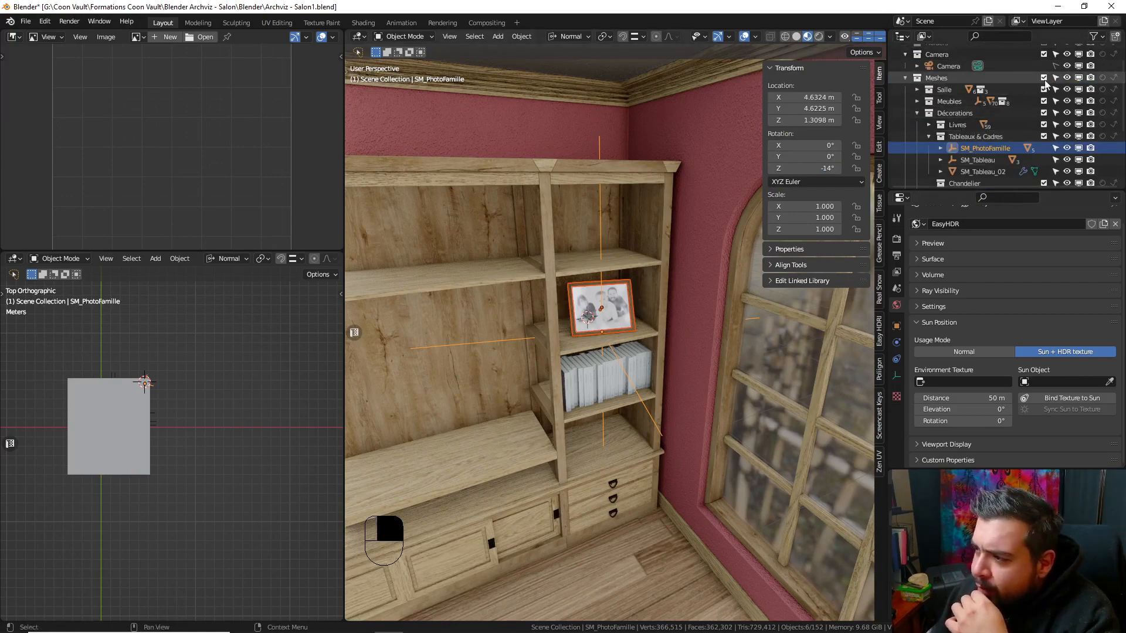
# - Isolate the landscape picture SM_Tableau_02 beside the bookcase in local view and enter Edit Mode
pyautogui.scroll(-3, 526, 412)
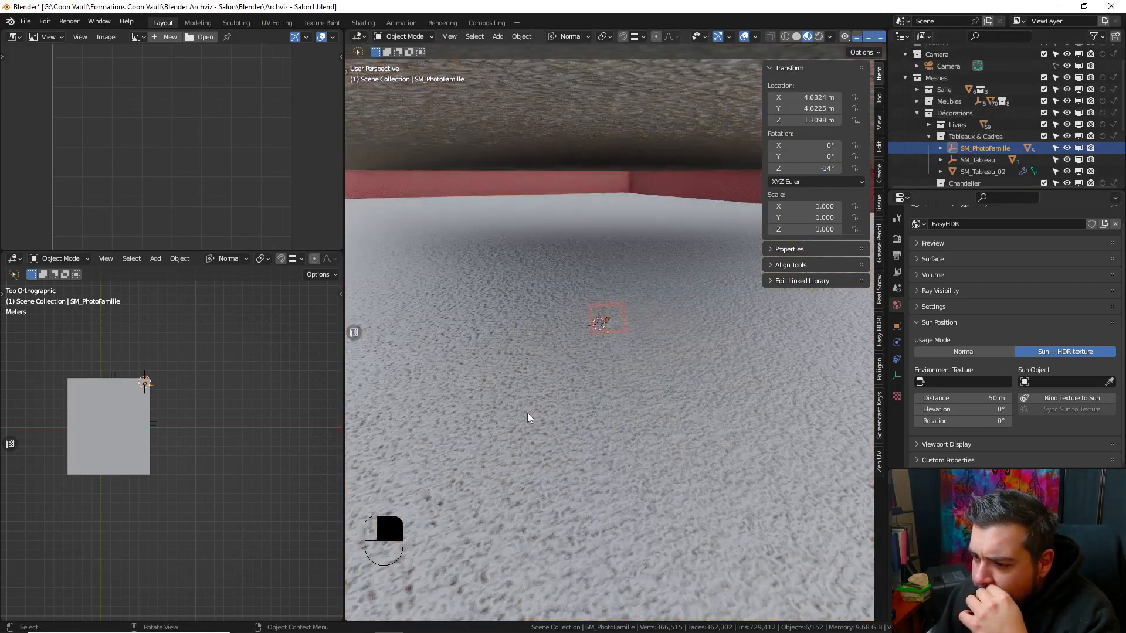
pyautogui.moveTo(527, 412); pyautogui.dragTo(543, 375, button='middle')
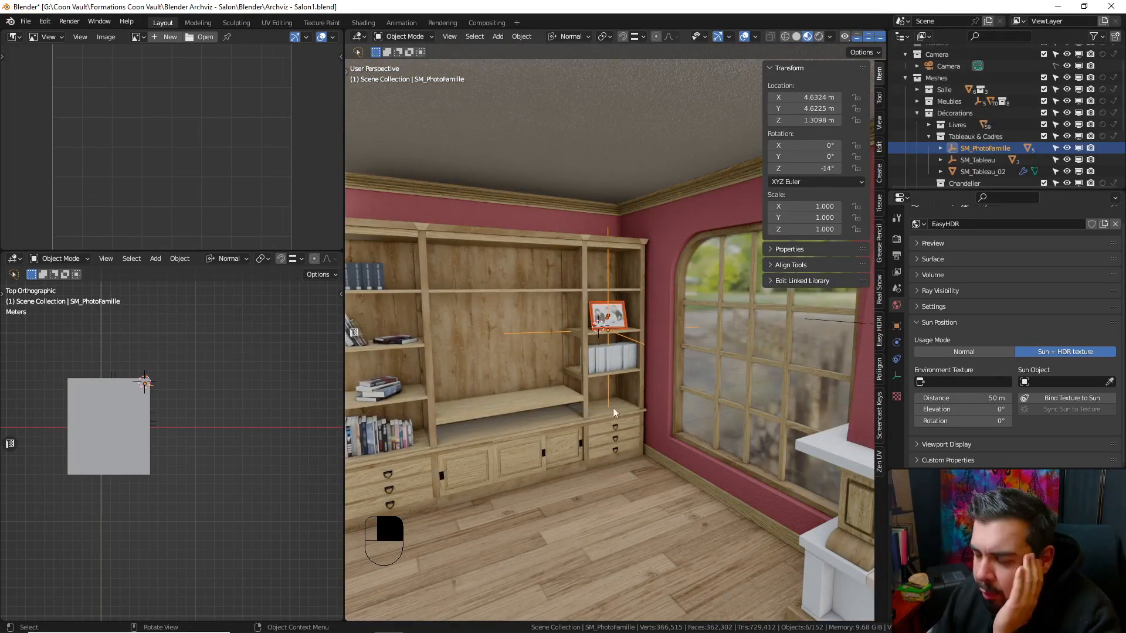
pyautogui.moveTo(545, 368)
pyautogui.keyDown('shift'); pyautogui.mouseDown(button='middle')
pyautogui.moveTo(691, 335)
pyautogui.moveTo(634, 356)
pyautogui.moveTo(582, 326)
pyautogui.moveTo(590, 339)
pyautogui.mouseUp(button='middle'); pyautogui.keyUp('shift')
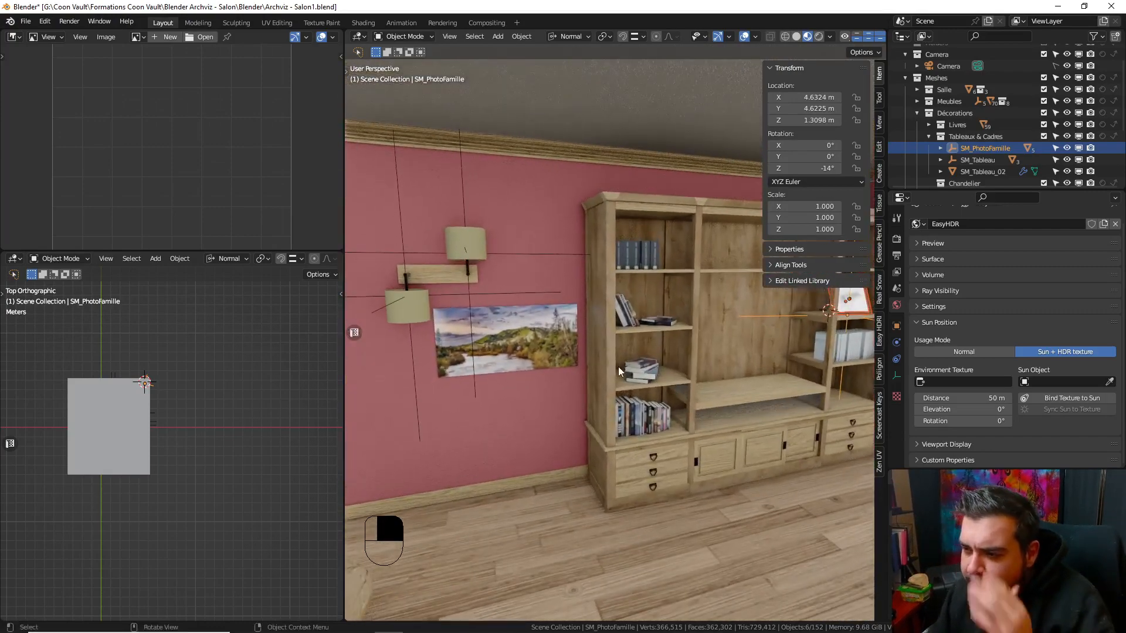
pyautogui.click(537, 334)
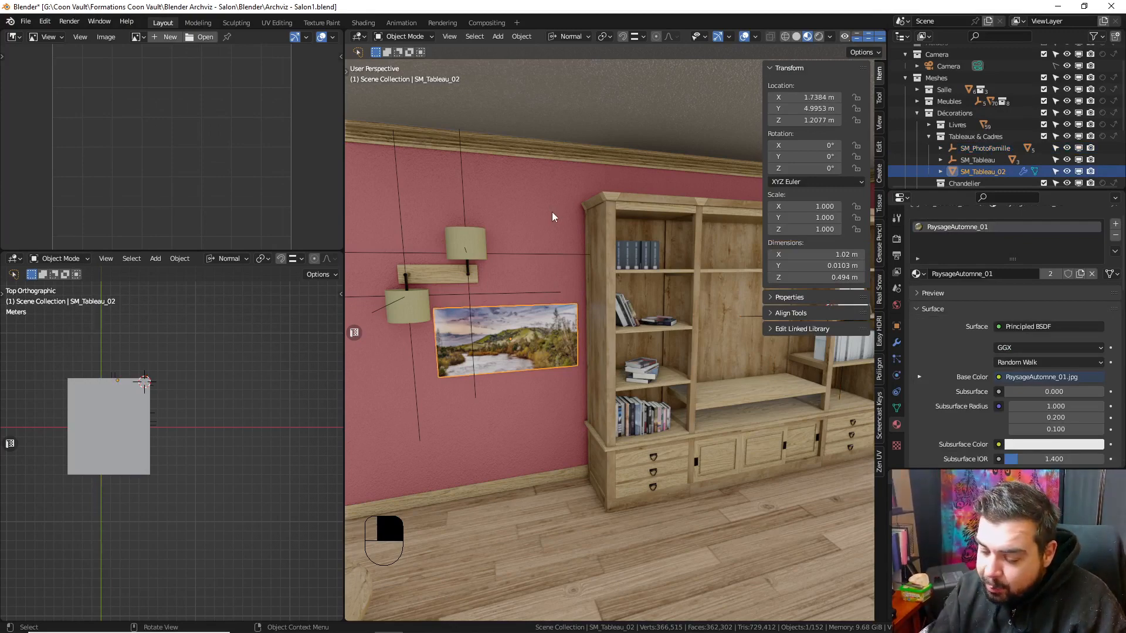
pyautogui.press('KP_Divide')
pyautogui.press('Tab')
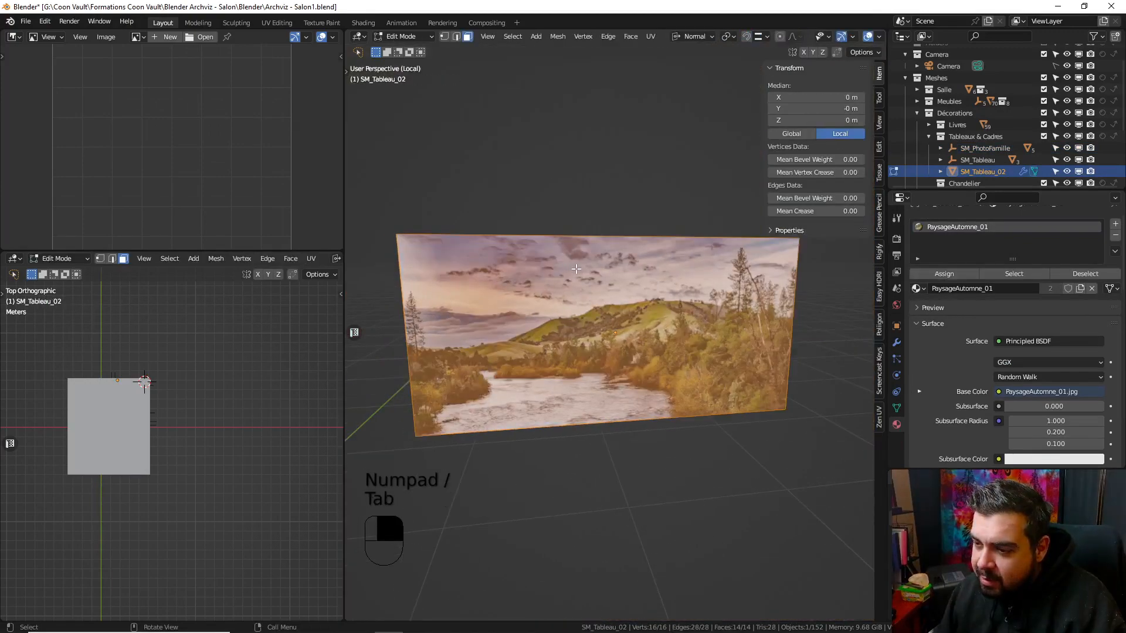
# - Add two evenly spaced vertical loop cuts across the picture, dividing it into thirds
pyautogui.moveTo(577, 268); pyautogui.dragTo(401, 278, button='middle')
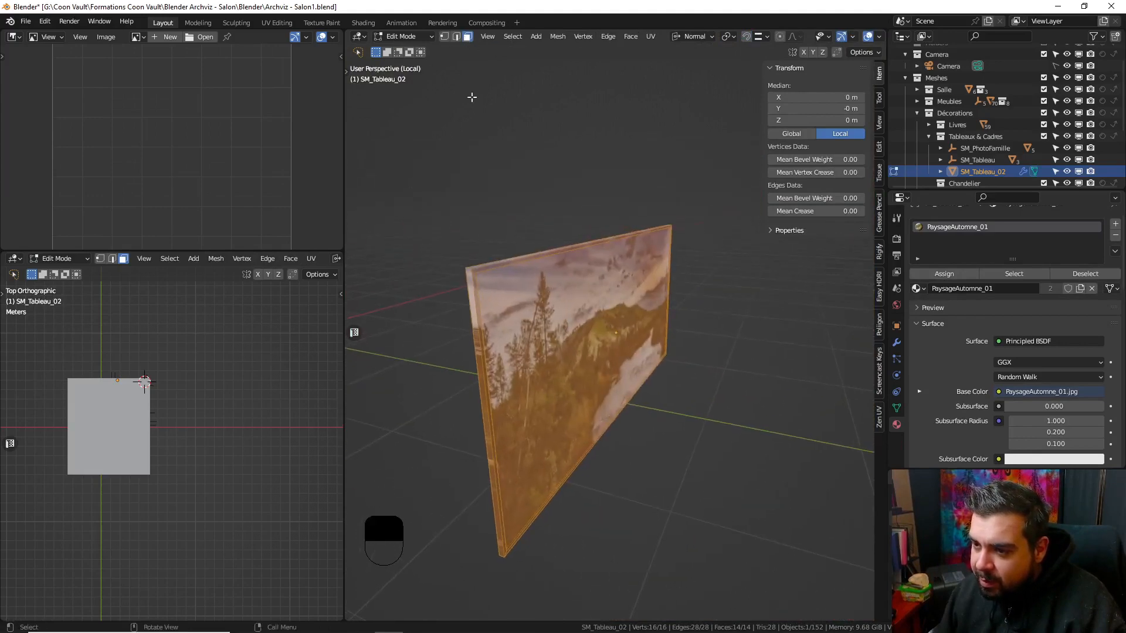
pyautogui.click(470, 280)
pyautogui.moveTo(470, 277)
pyautogui.mouseDown(button='middle')
pyautogui.moveTo(417, 277)
pyautogui.moveTo(525, 296)
pyautogui.moveTo(502, 289)
pyautogui.moveTo(622, 280)
pyautogui.moveTo(521, 274)
pyautogui.mouseUp(button='middle')
pyautogui.scroll(3, 459, 271)
pyautogui.moveTo(611, 261)
pyautogui.keyDown('shift'); pyautogui.mouseDown(button='middle')
pyautogui.moveTo(677, 262)
pyautogui.moveTo(645, 269)
pyautogui.mouseUp(button='middle'); pyautogui.keyUp('shift')
pyautogui.hotkey('ctrl', 'r')
pyautogui.scroll(1, 558, 228)
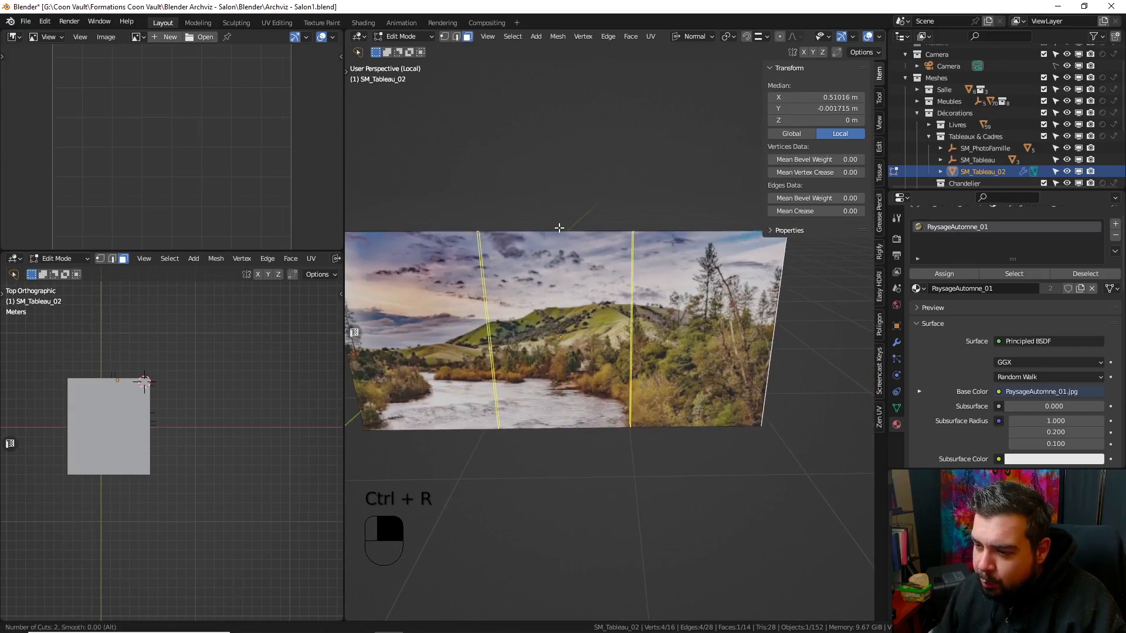
pyautogui.click(559, 227)
pyautogui.rightClick(559, 228)
pyautogui.moveTo(559, 227); pyautogui.dragTo(626, 235, button='middle')
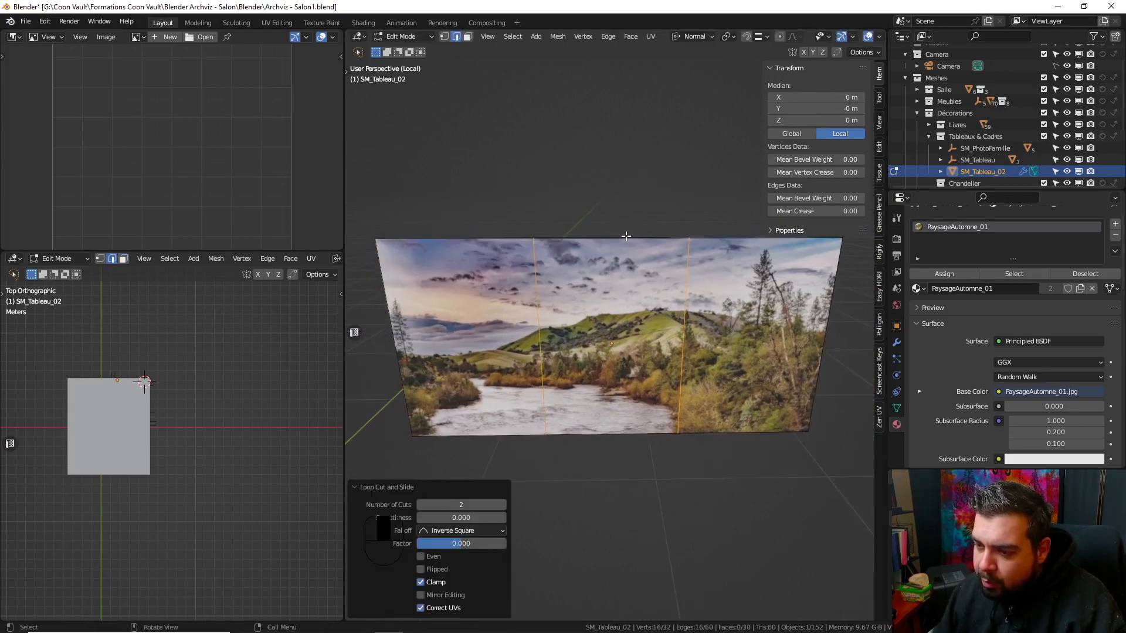
# - In face selection mode, select the face loop around the picture's left third and delete its faces
pyautogui.moveTo(514, 209); pyautogui.dragTo(594, 194, button='middle')
pyautogui.click(467, 37)
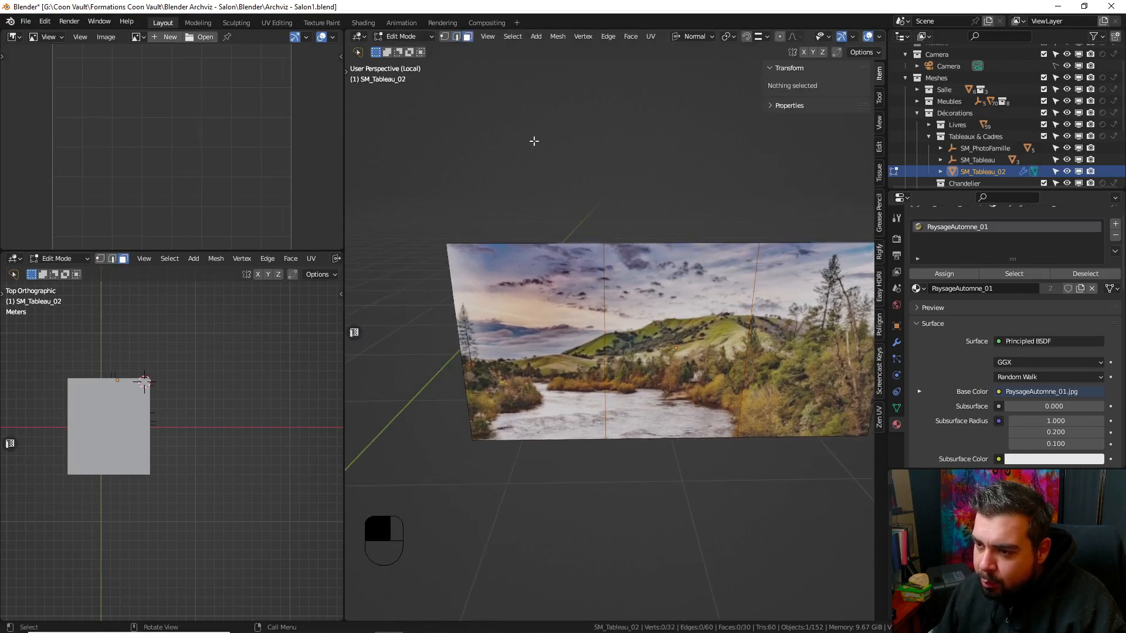
pyautogui.keyDown('alt'); pyautogui.keyDown('shift'); pyautogui.click(557, 246); pyautogui.keyUp('shift'); pyautogui.keyUp('alt')
pyautogui.moveTo(518, 248); pyautogui.dragTo(661, 228, button='middle')
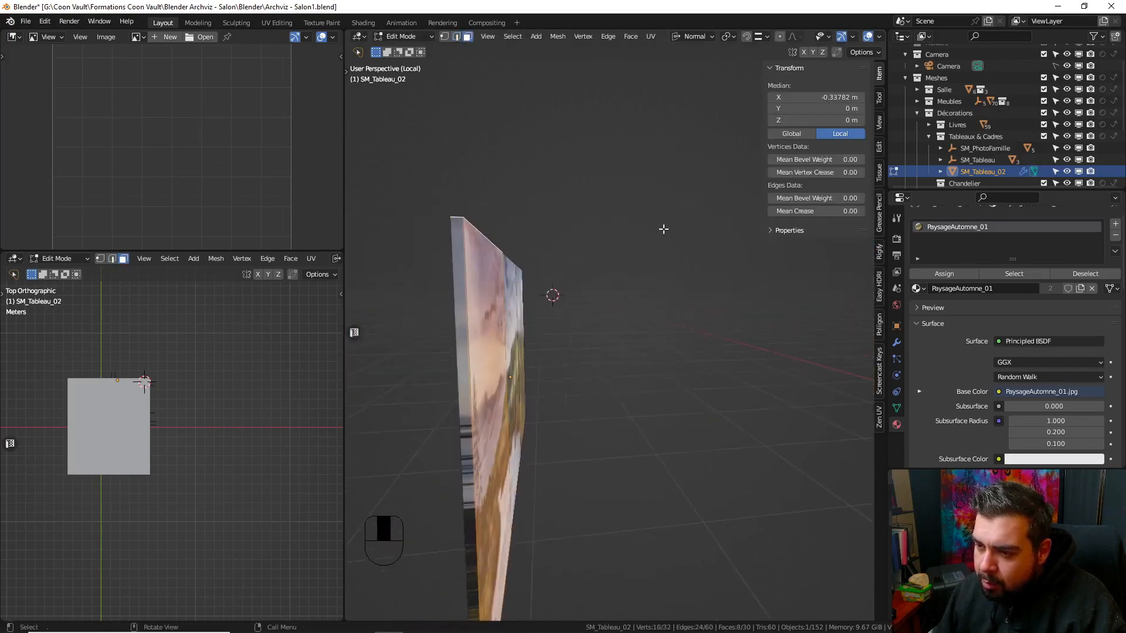
pyautogui.keyDown('alt'); pyautogui.keyDown('shift'); pyautogui.click(458, 239); pyautogui.keyUp('shift'); pyautogui.keyUp('alt')
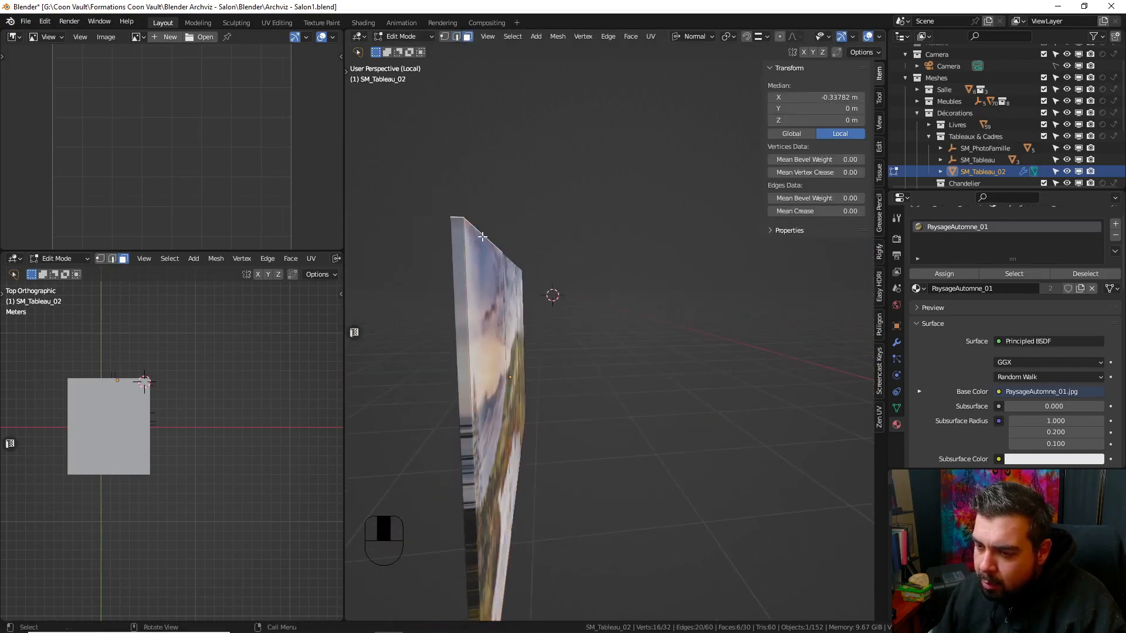
pyautogui.hotkey('ctrl', 'e')
pyautogui.moveTo(636, 211); pyautogui.dragTo(511, 239, button='middle')
pyautogui.hotkey('ctrl', 'z')
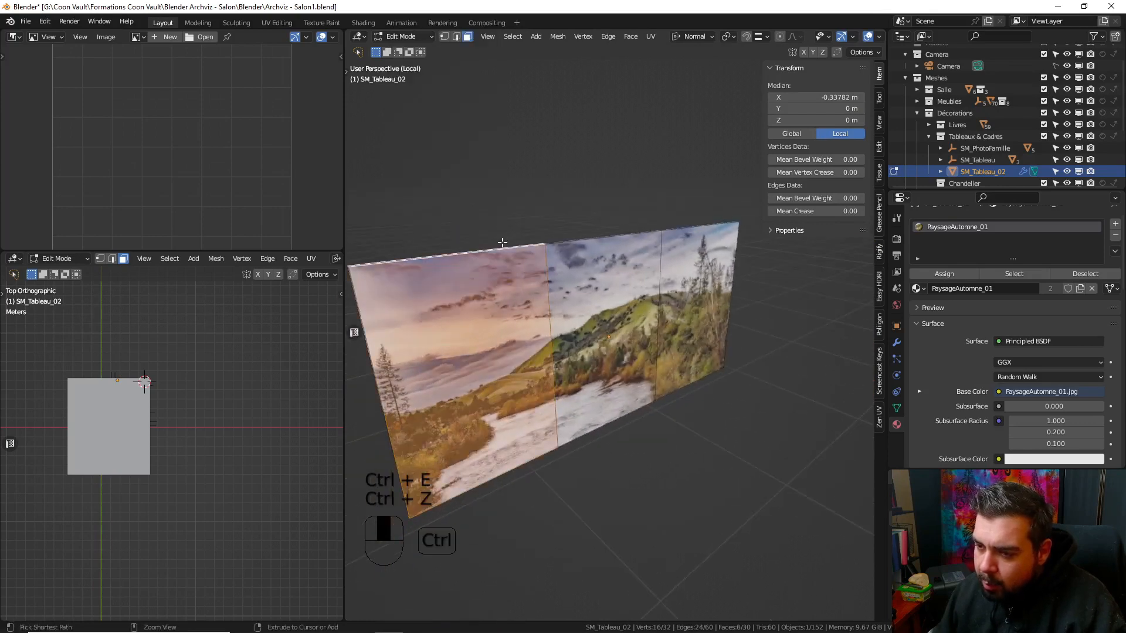
pyautogui.press('x')
pyautogui.click(576, 211)
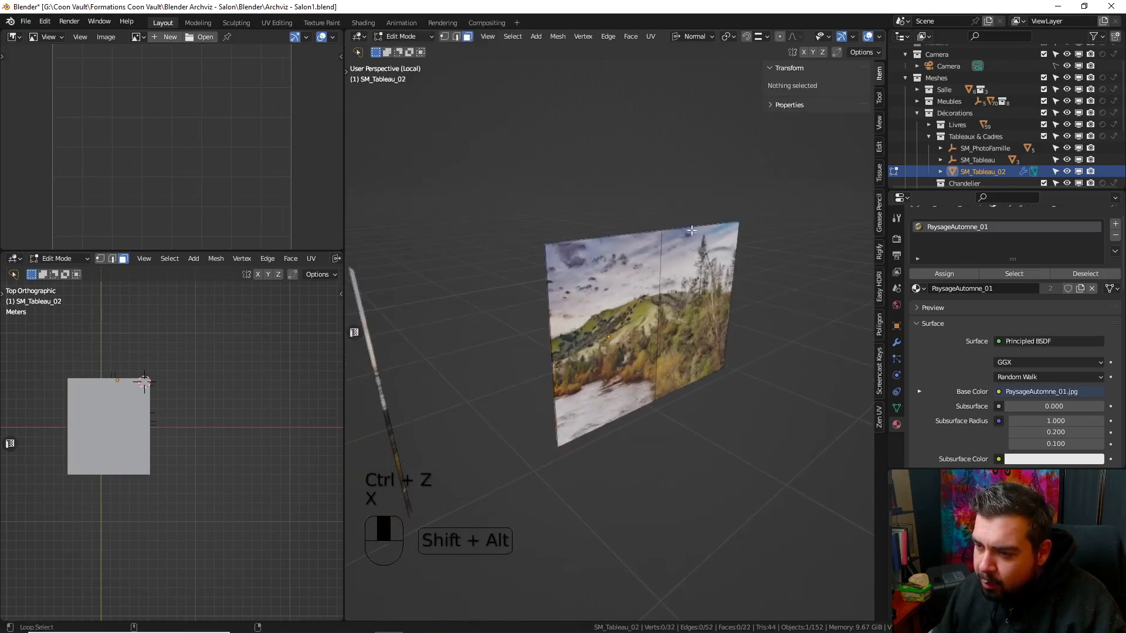
# - Select the face loop around the picture's right third and delete its faces, keeping the middle third
pyautogui.press('x')
pyautogui.click(739, 190)
pyautogui.keyDown('shift'); pyautogui.moveTo(505, 256); pyautogui.dragTo(516, 268, button='middle'); pyautogui.keyUp('shift')
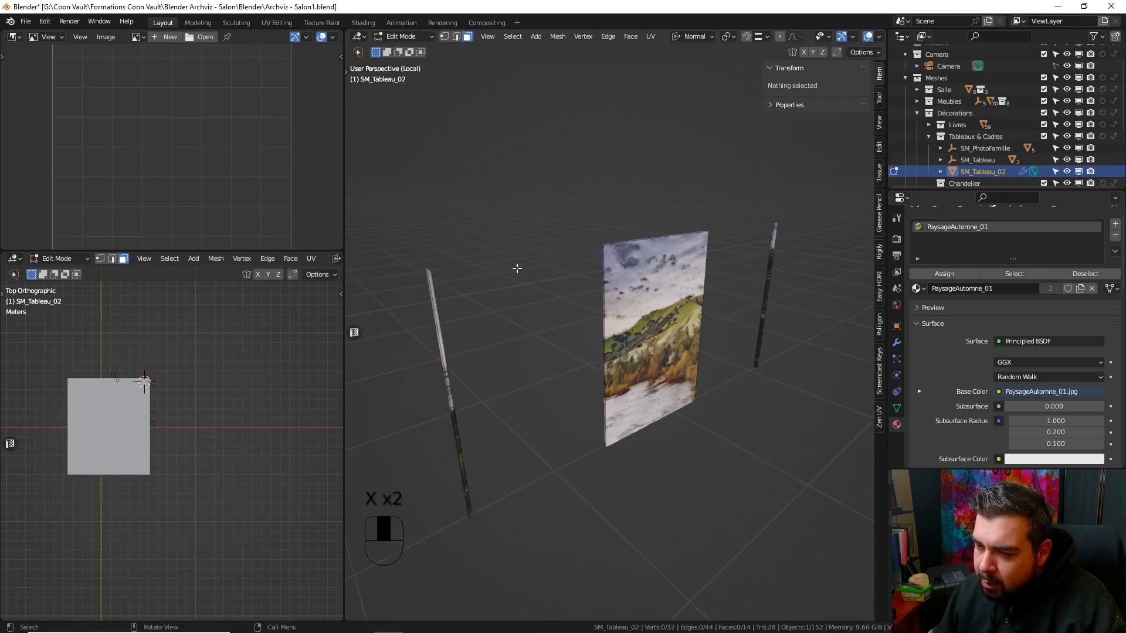
# - Select the two leftover linked end strips on either side of the middle third and delete their faces
pyautogui.moveTo(442, 290); pyautogui.dragTo(582, 324, button='middle')
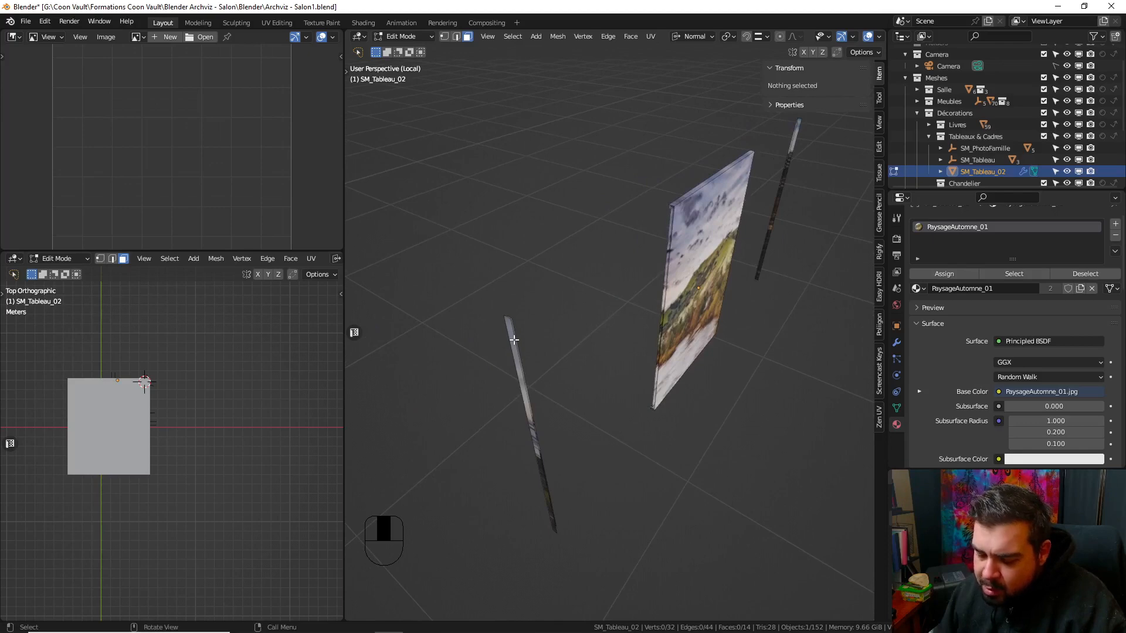
pyautogui.press('l')
pyautogui.moveTo(514, 339); pyautogui.dragTo(829, 315, button='middle')
pyautogui.press('l')
pyautogui.press('x')
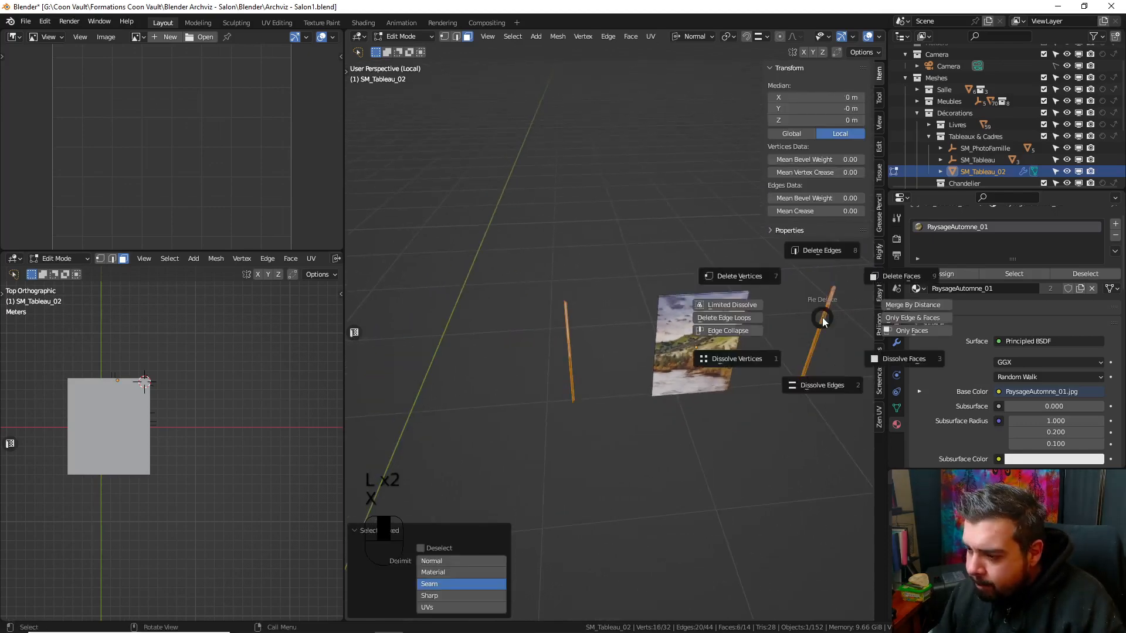
pyautogui.click(869, 273)
# - In edge selection mode, select the open edge loop on one cut side of the middle panel and flatten it by scaling to 0 along X
pyautogui.scroll(6, 704, 312)
pyautogui.keyDown('shift'); pyautogui.moveTo(704, 312); pyautogui.dragTo(516, 311, button='middle'); pyautogui.keyUp('shift')
pyautogui.moveTo(516, 311); pyautogui.dragTo(739, 318, button='middle')
pyautogui.scroll(3, 642, 296)
pyautogui.keyDown('shift'); pyautogui.moveTo(597, 247); pyautogui.dragTo(569, 313, button='middle'); pyautogui.keyUp('shift')
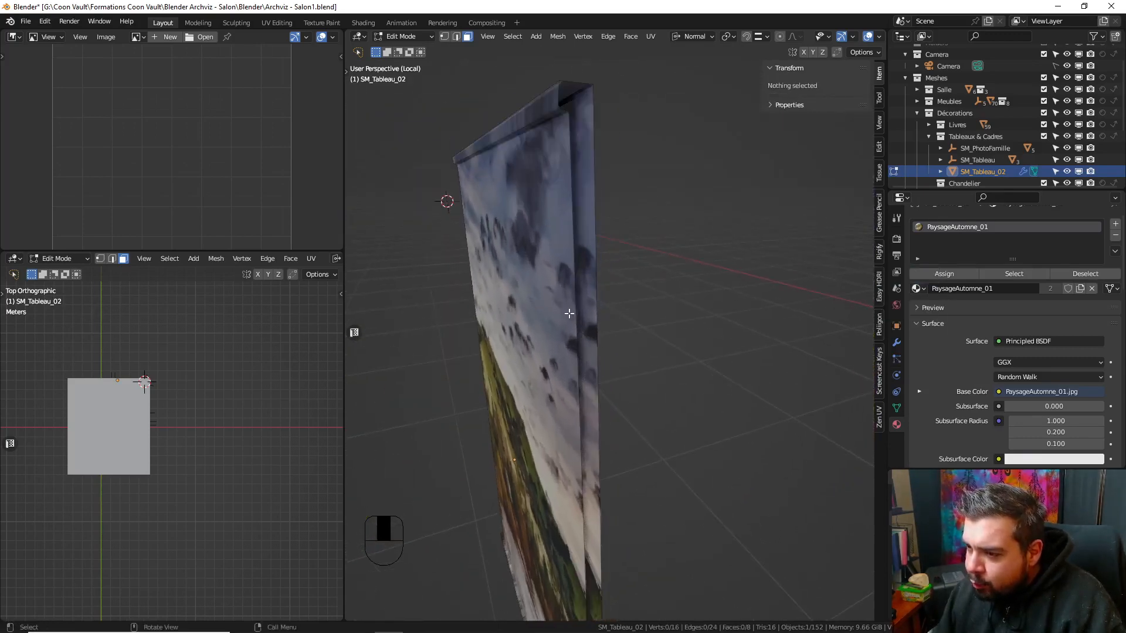
pyautogui.moveTo(558, 198); pyautogui.dragTo(546, 133, button='middle')
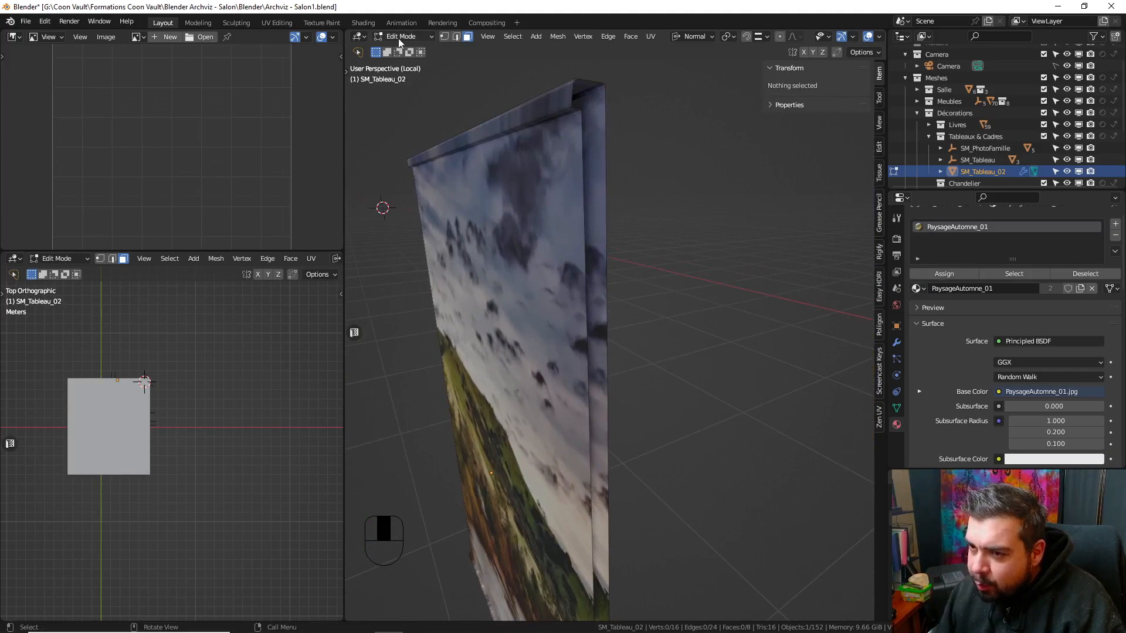
pyautogui.click(461, 40)
pyautogui.keyDown('alt'); pyautogui.keyDown('shift'); pyautogui.click(592, 80); pyautogui.keyUp('shift'); pyautogui.keyUp('alt')
pyautogui.moveTo(605, 149); pyautogui.dragTo(689, 166, button='middle')
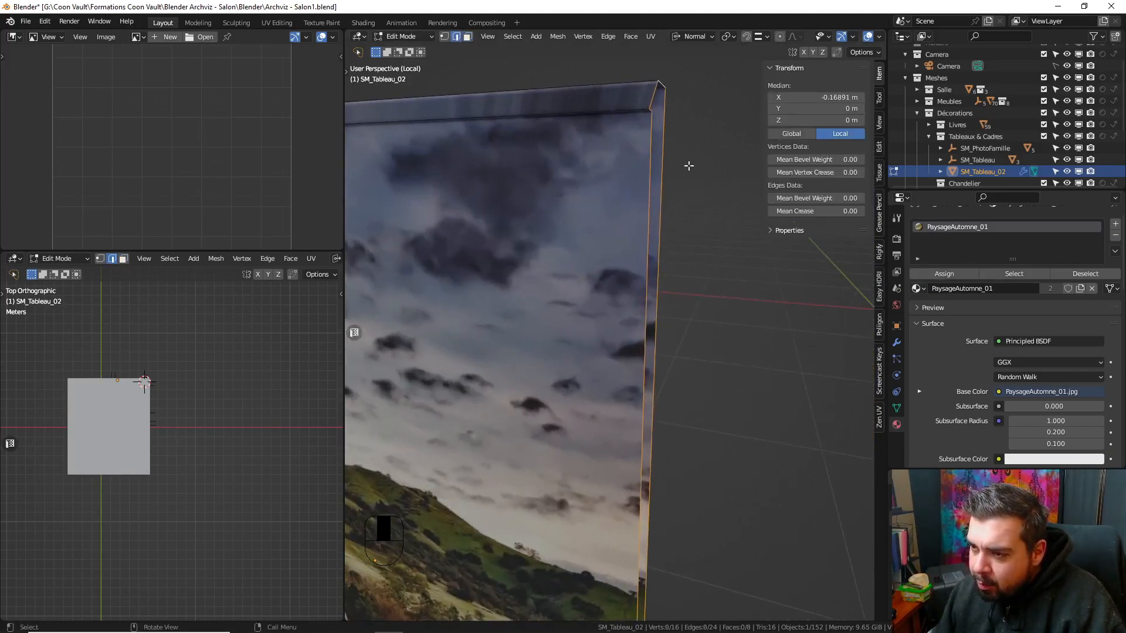
pyautogui.press('s')
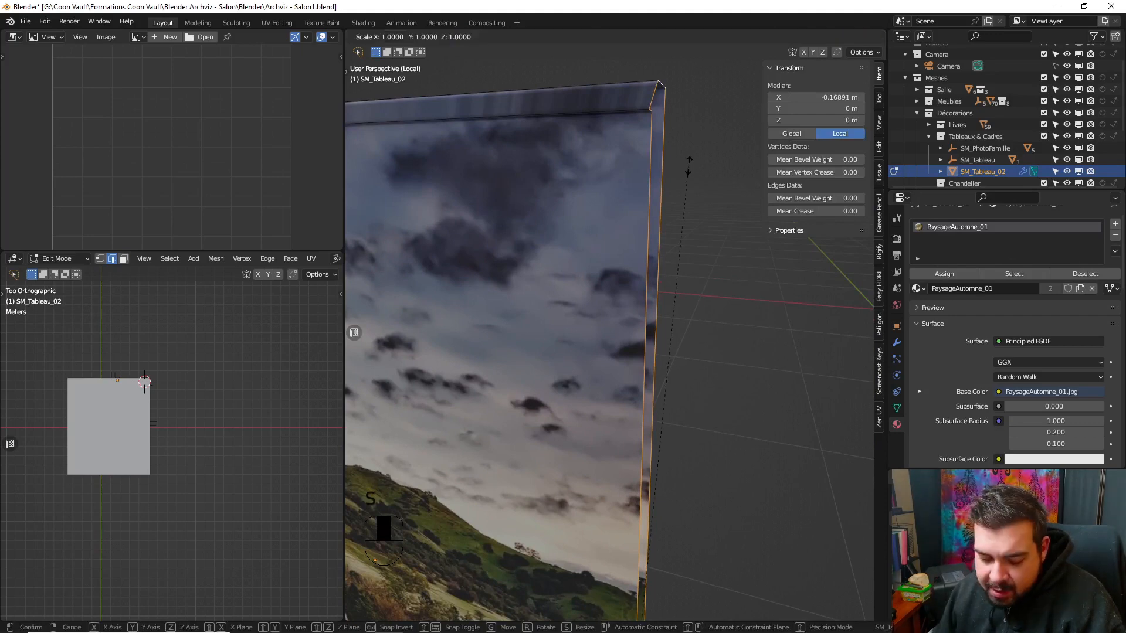
pyautogui.write('x')
pyautogui.write('0')
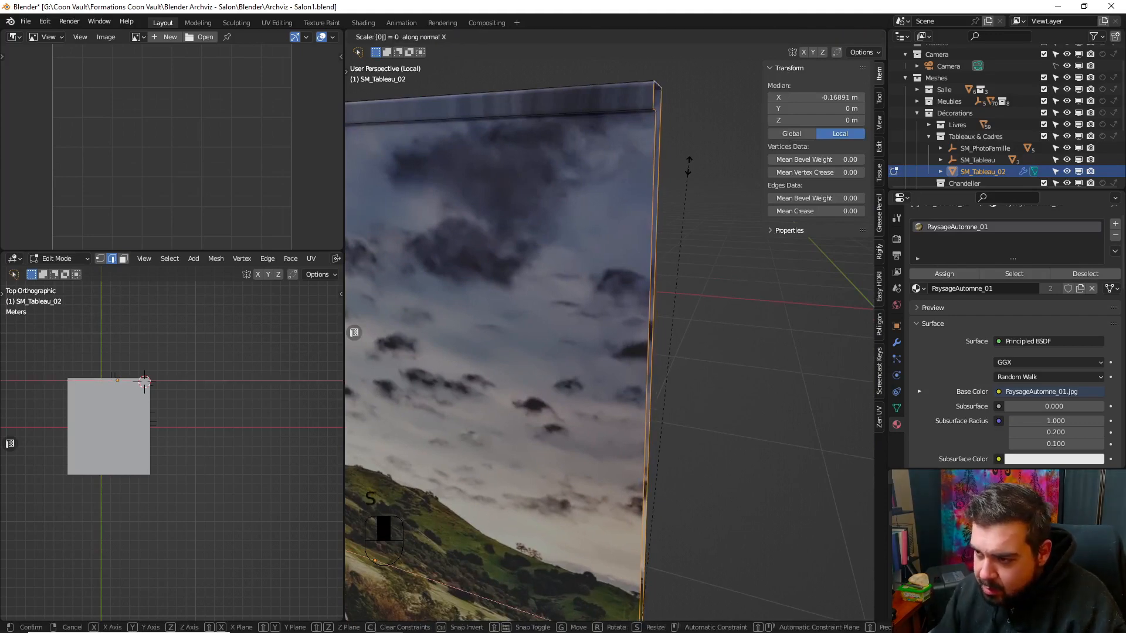
pyautogui.press('Return')
pyautogui.write('e0.02')
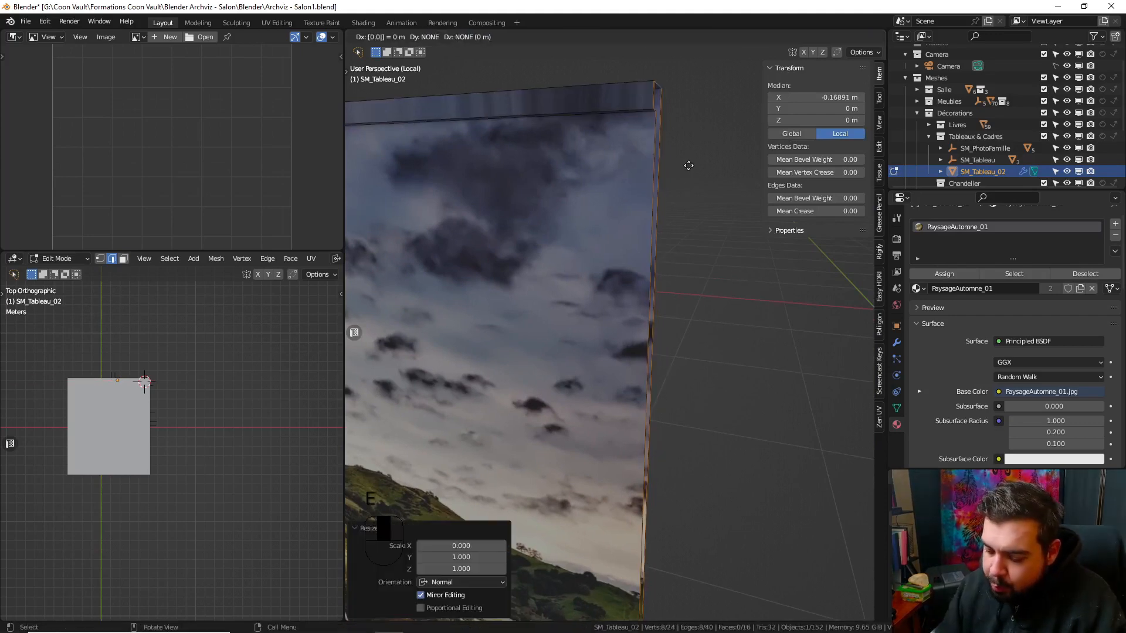
pyautogui.press('BackSpace')
pyautogui.press('BackSpace')
pyautogui.press('BackSpace')
pyautogui.write('0.01-')
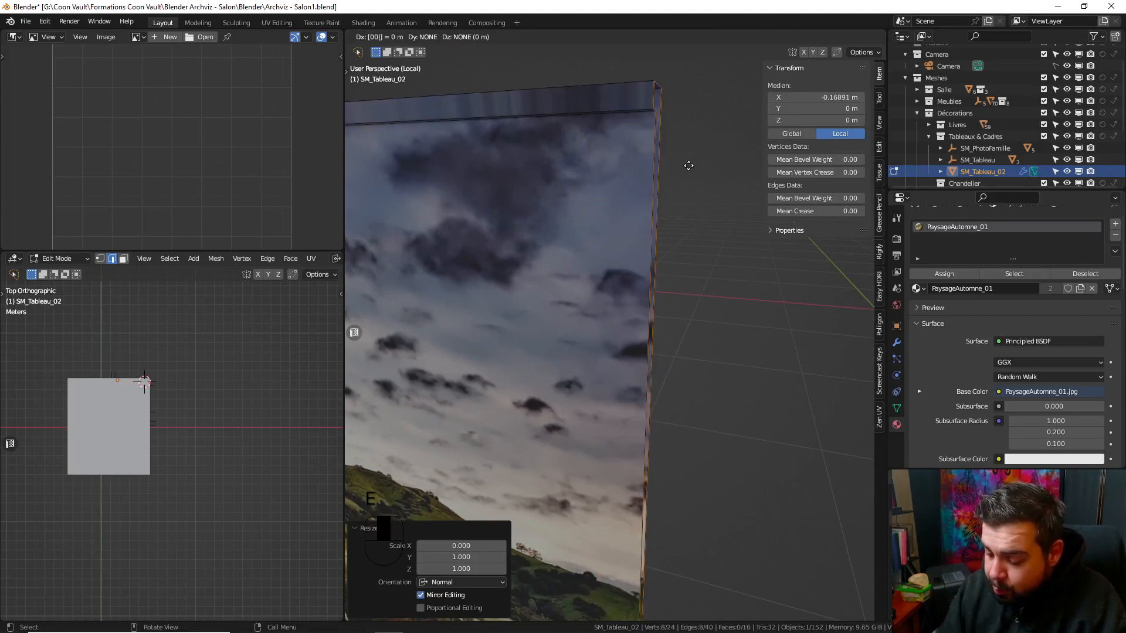
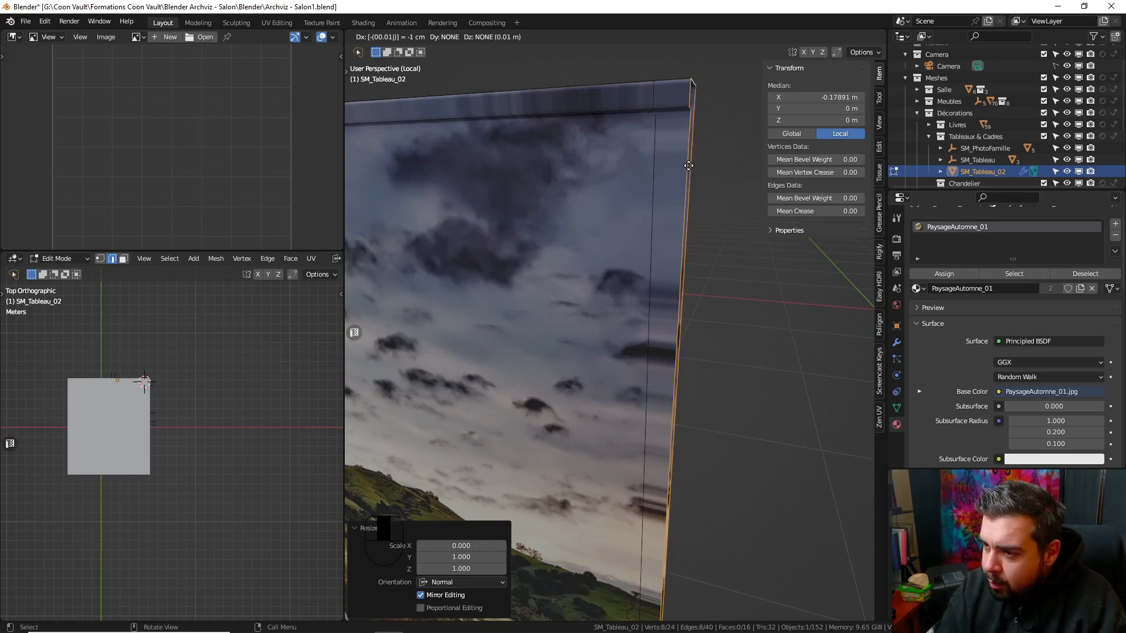
pyautogui.press('Escape')
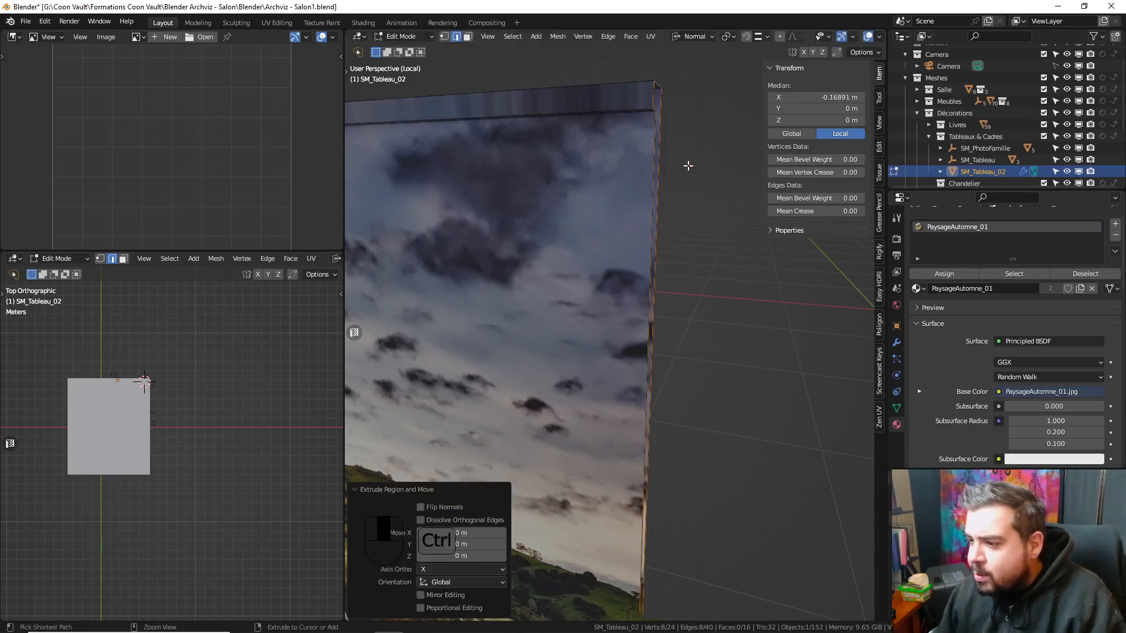
pyautogui.hotkey('ctrl', 'z')
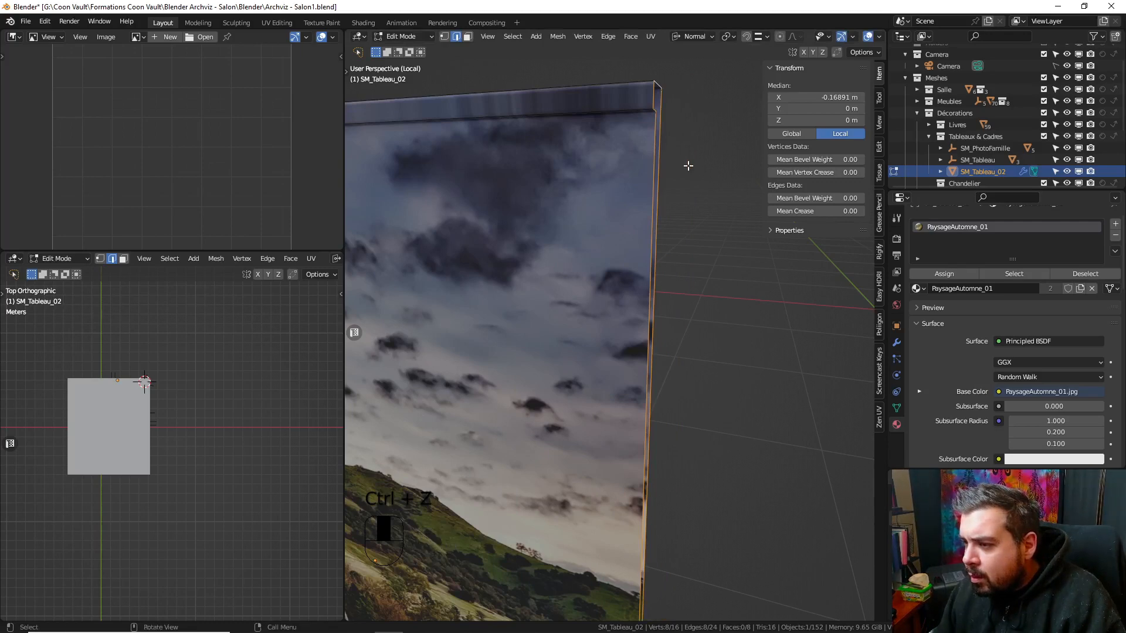
# - In face selection mode, select the panel's inner face, grow the selection three times and delete those faces, leaving one picture plane
pyautogui.moveTo(672, 156); pyautogui.dragTo(626, 168, button='middle')
pyautogui.press('Tab')
pyautogui.press('Tab')
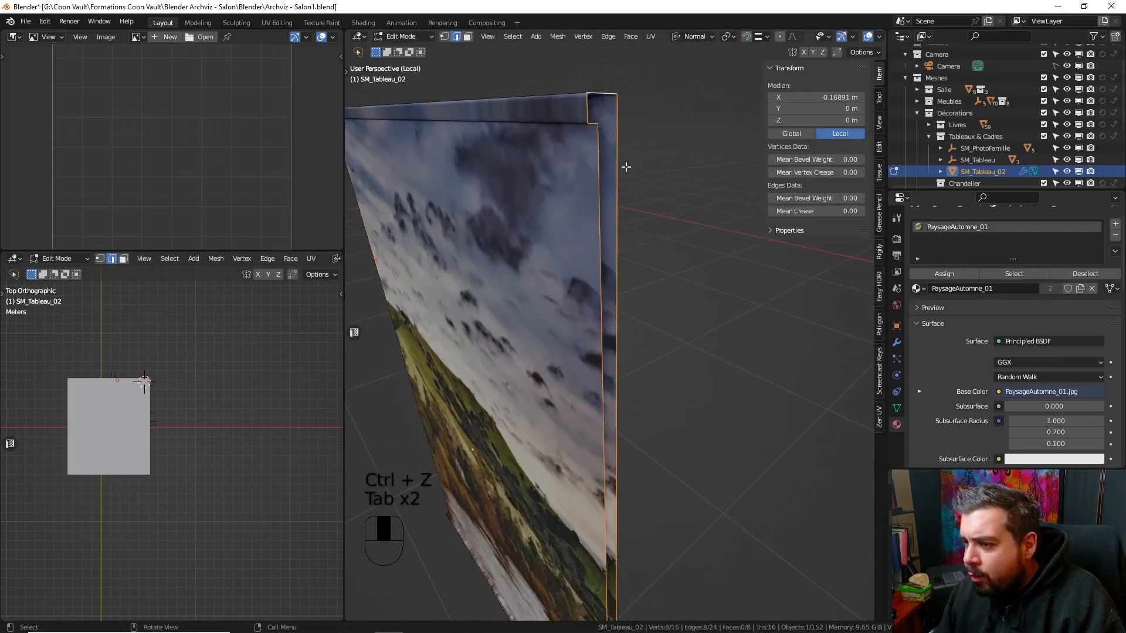
pyautogui.click(586, 113)
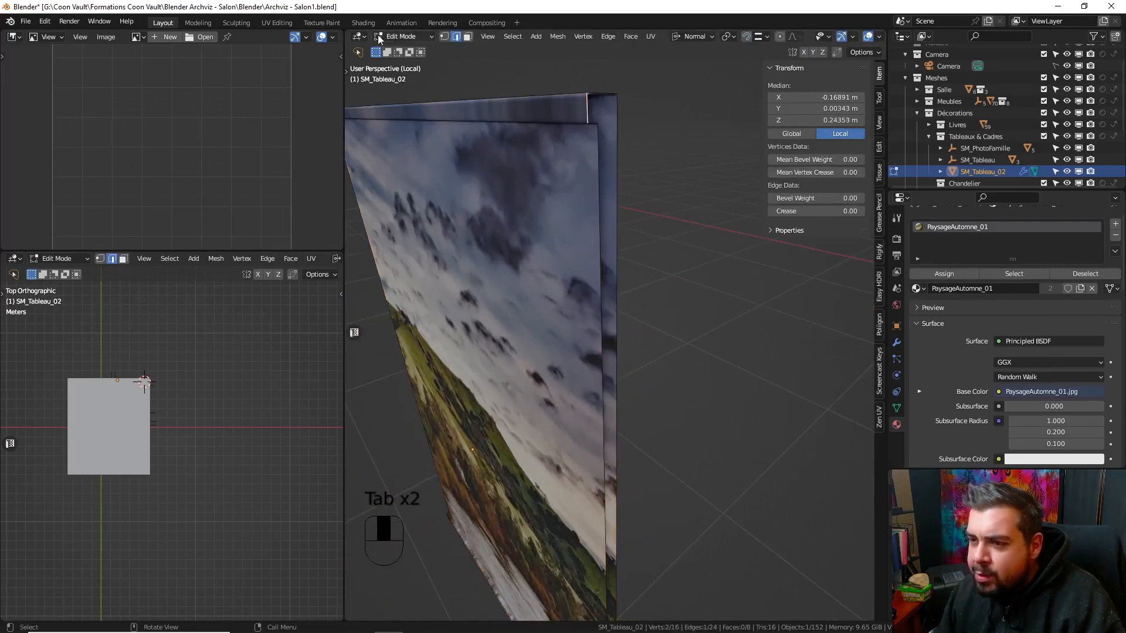
pyautogui.click(528, 252)
pyautogui.click(466, 37)
pyautogui.click(503, 246)
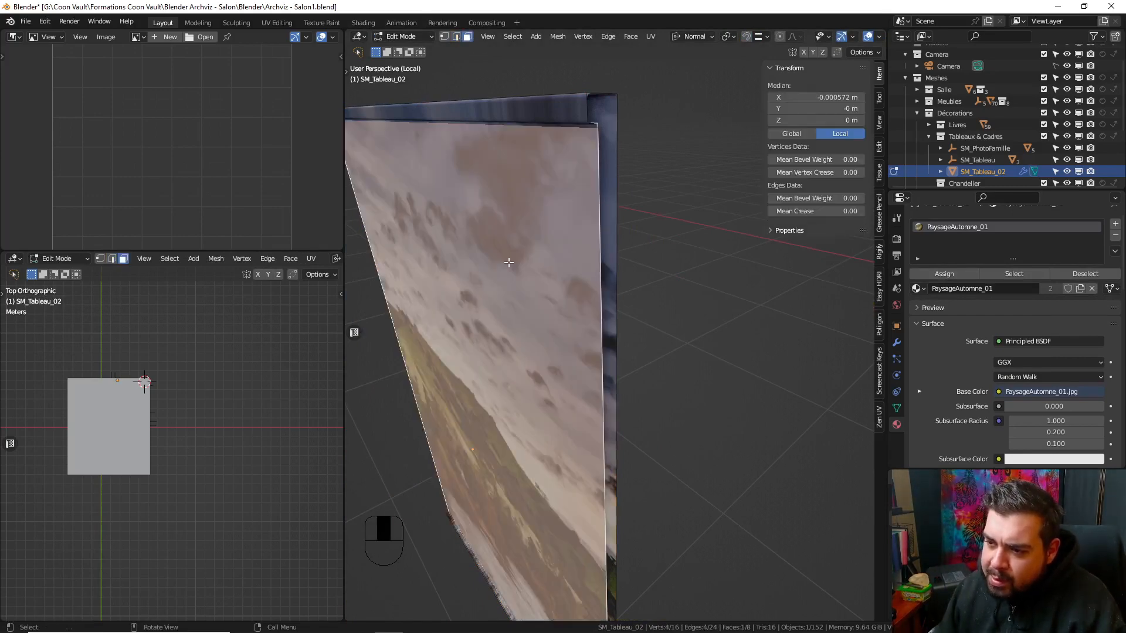
pyautogui.press('ctrl+KP_Add')
pyautogui.press('ctrl+KP_Add')
pyautogui.press('ctrl+KP_Add')
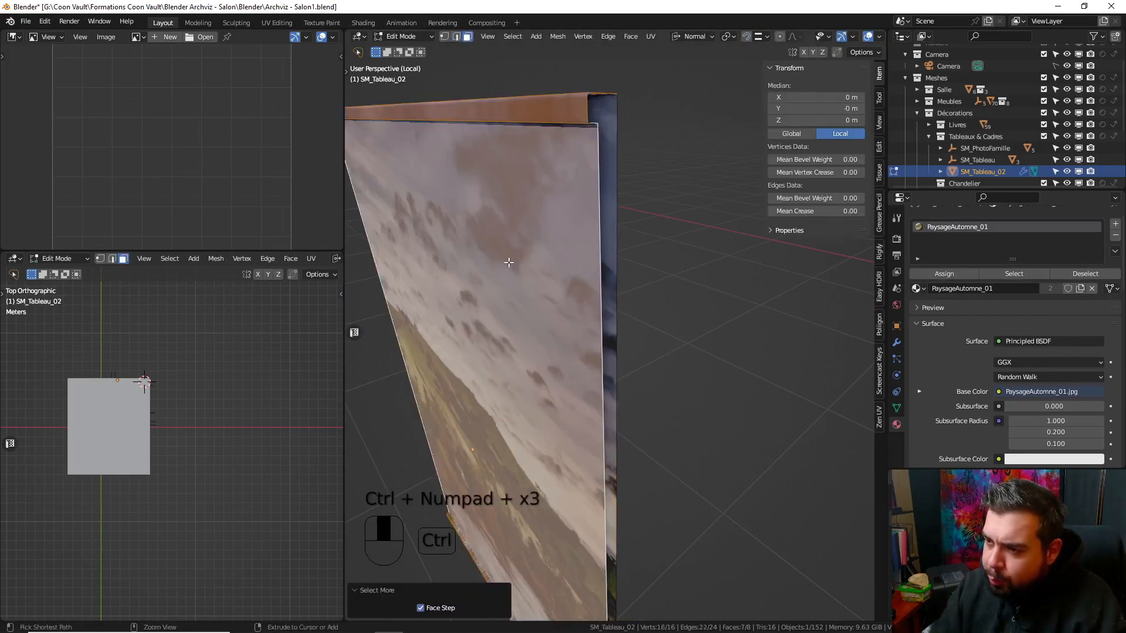
pyautogui.press('x')
pyautogui.click(575, 225)
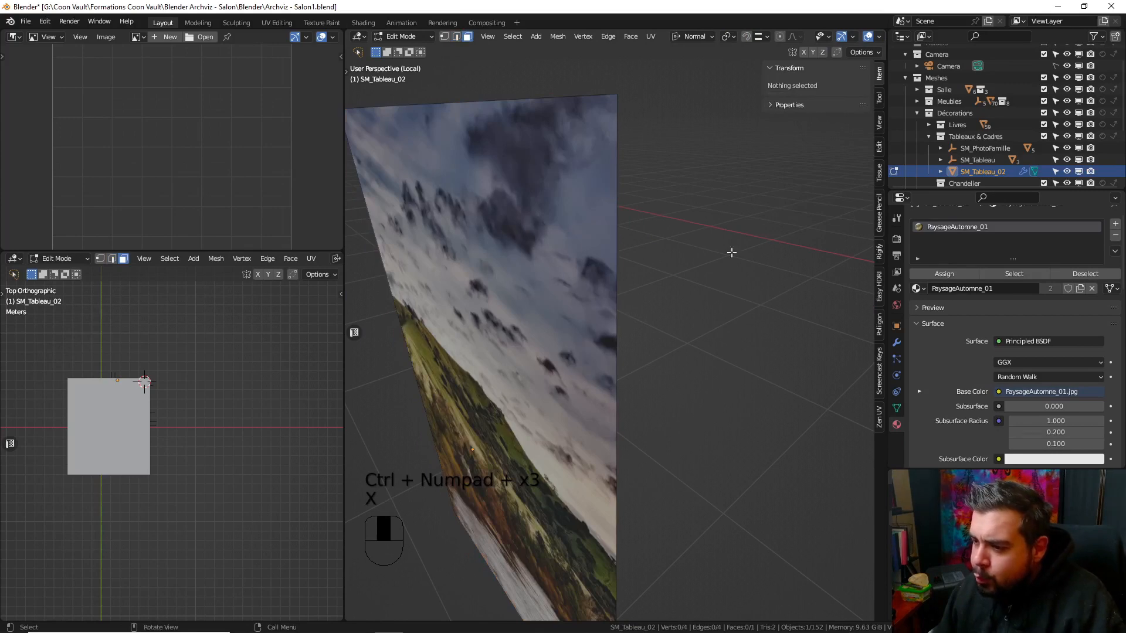
# - Back in Object Mode, add a Solidify modifier 0.01 m thick, move it to the top of the modifier stack and apply it
pyautogui.press('Tab')
pyautogui.click(896, 342)
pyautogui.click(947, 251)
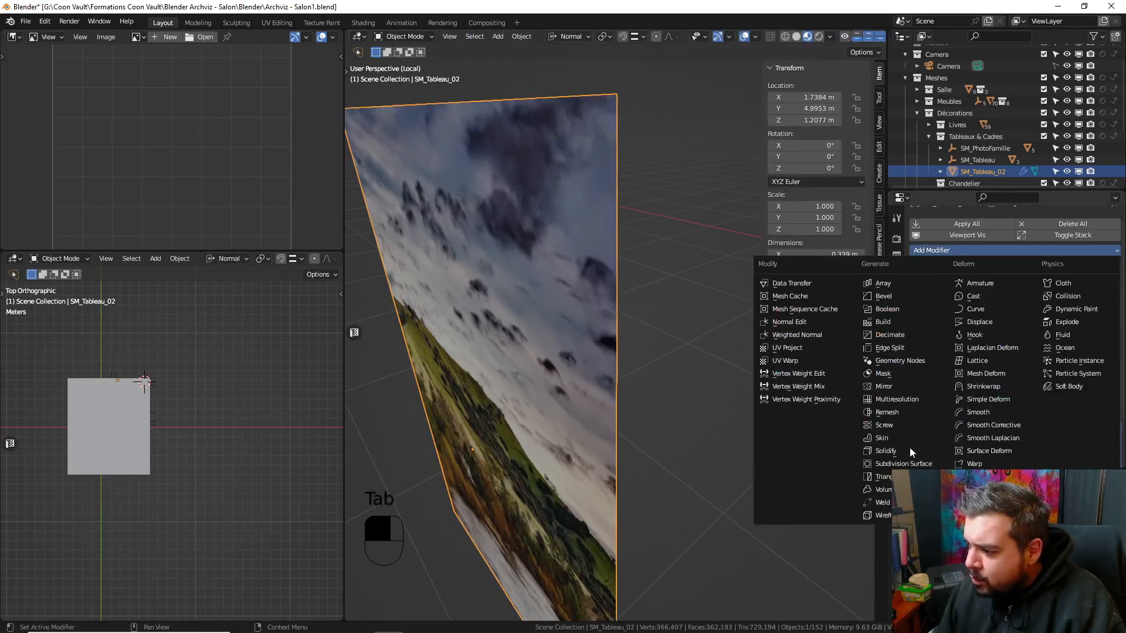
pyautogui.scroll(-4, 1095, 399)
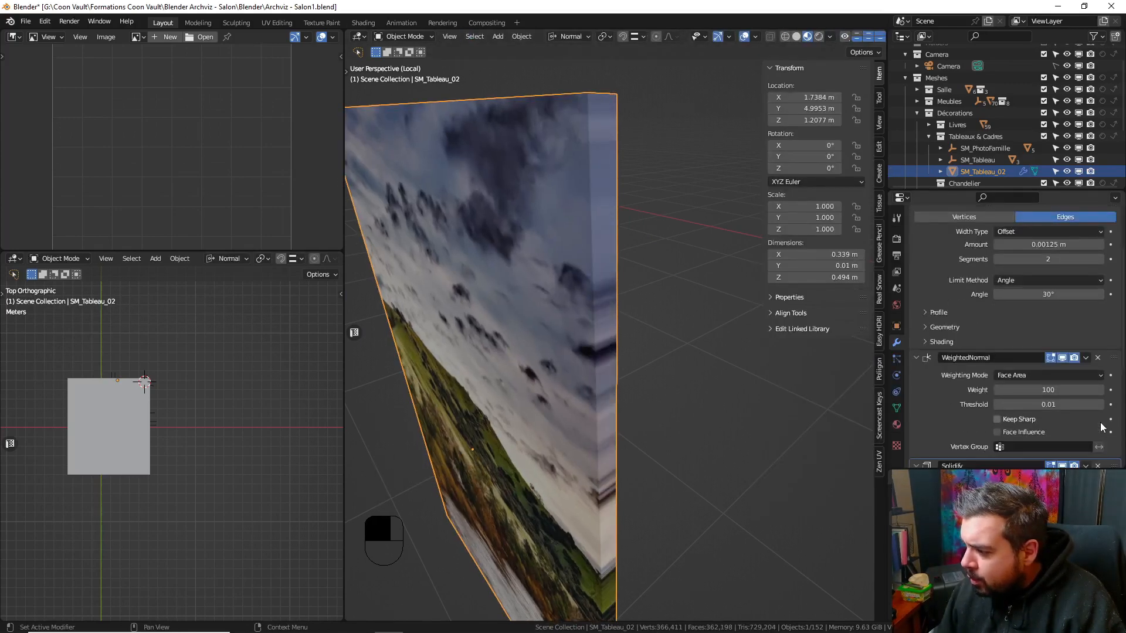
pyautogui.moveTo(1112, 446); pyautogui.dragTo(1075, 170)
pyautogui.scroll(4, 1069, 275)
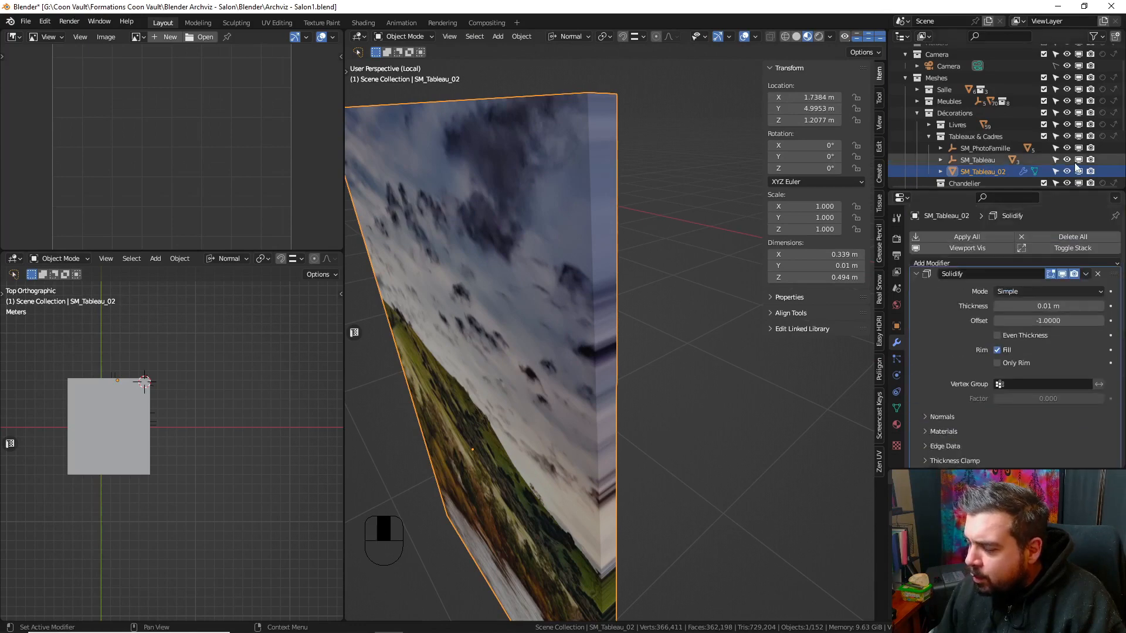
pyautogui.hotkey('ctrl', 'a')
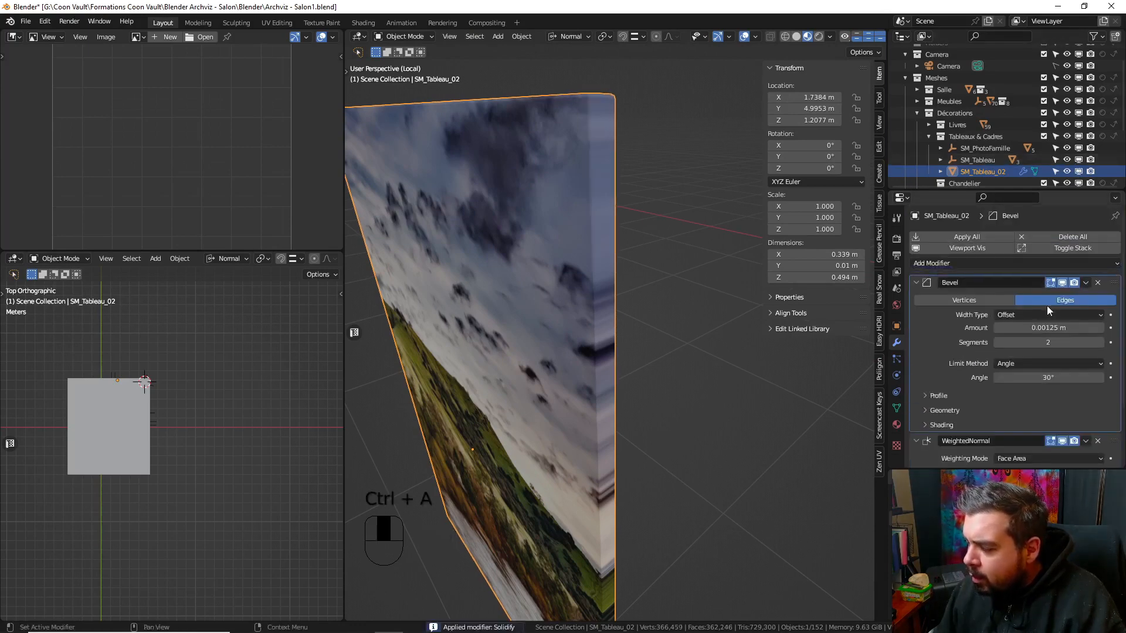
# - Set the Bevel modifier's amount on the picture to 0.00125 m
pyautogui.click(1043, 328)
pyautogui.write('0.00125')
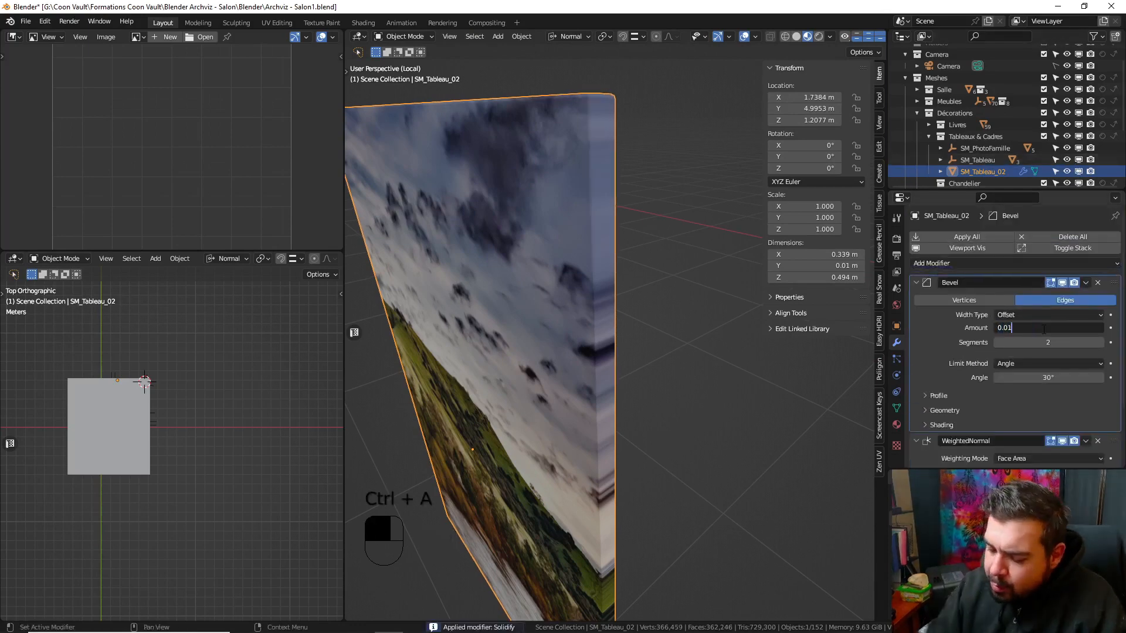
pyautogui.press('Return')
# - Apply the picture's rotation and scale, and set its origin to its geometry
pyautogui.press('q')
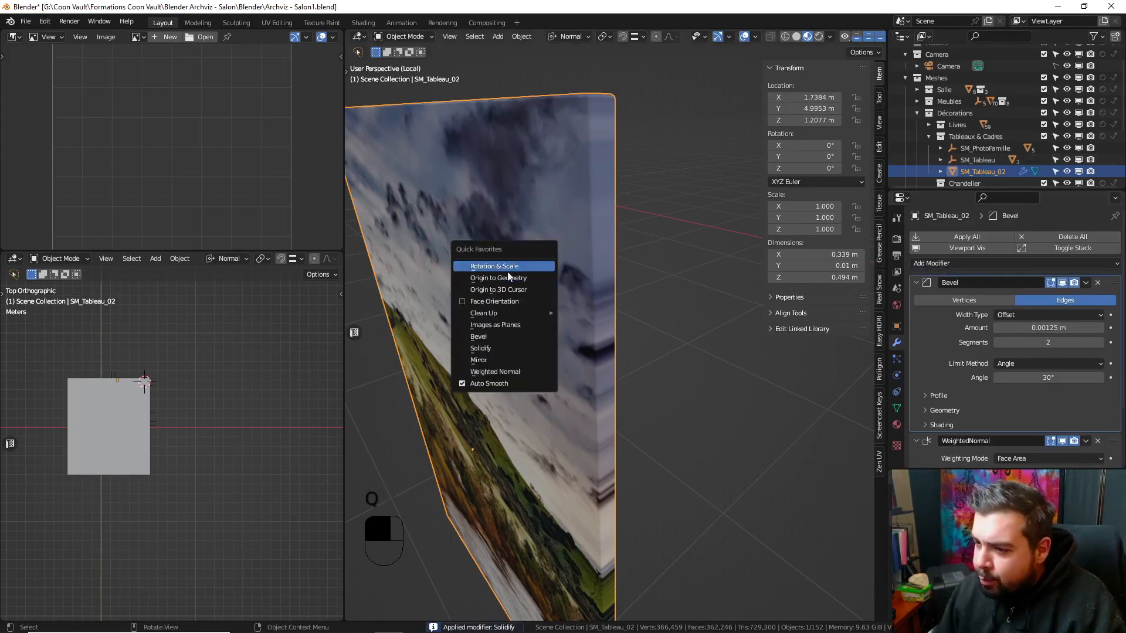
pyautogui.click(506, 271)
pyautogui.press('q')
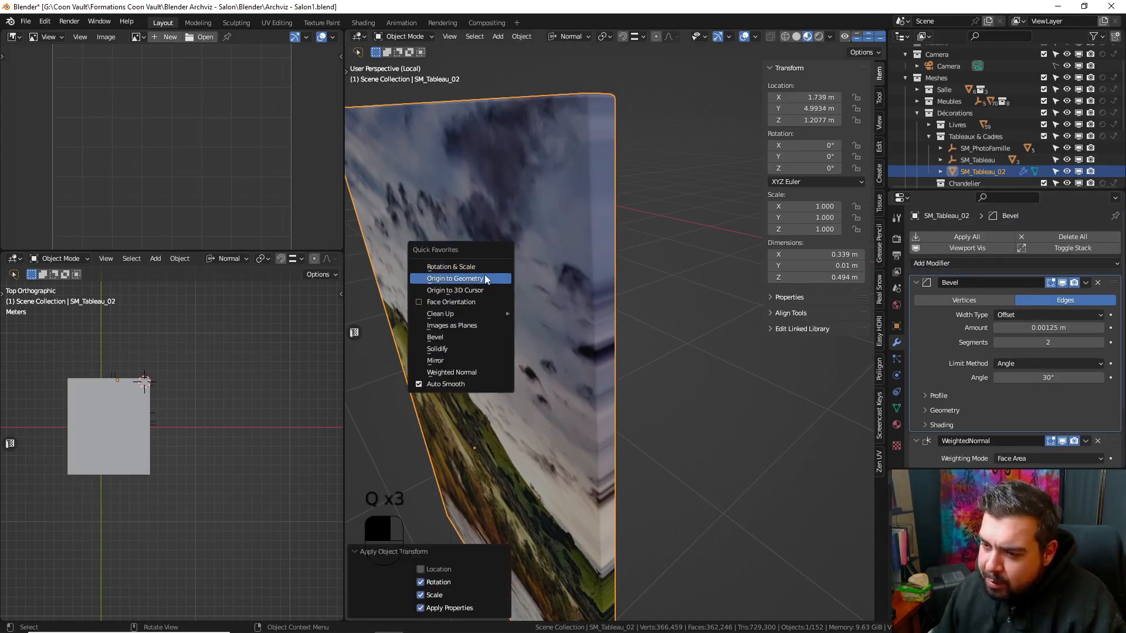
pyautogui.press('q')
# - Leave local view and scale the landscape picture uniformly by a factor of 2
pyautogui.press('KP_Divide')
pyautogui.press('s')
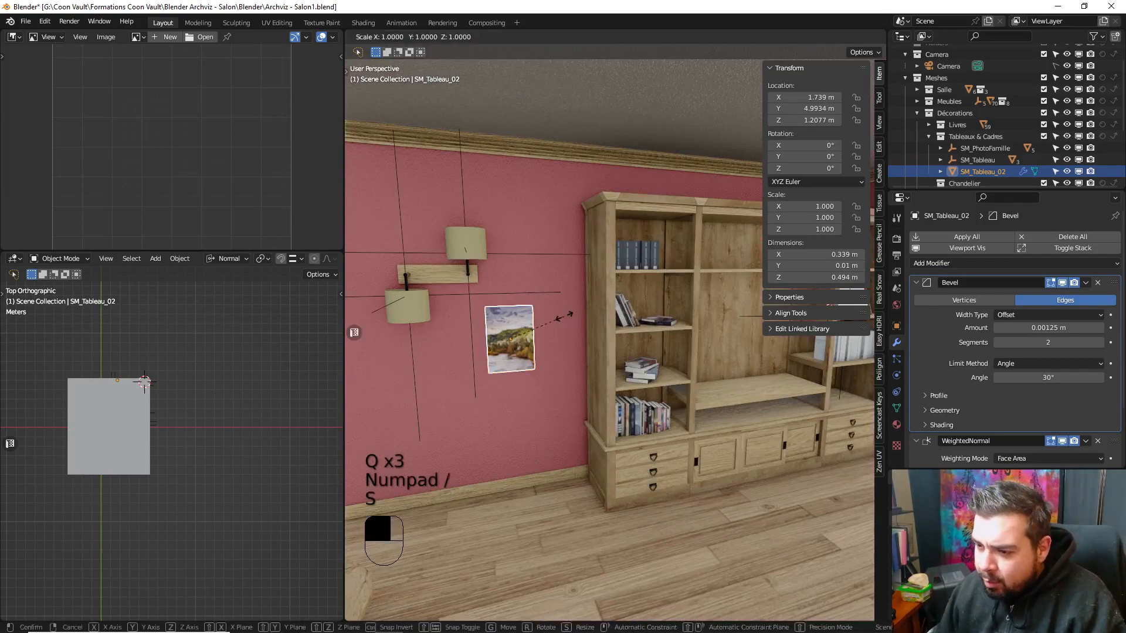
pyautogui.press('2')
pyautogui.click(564, 316)
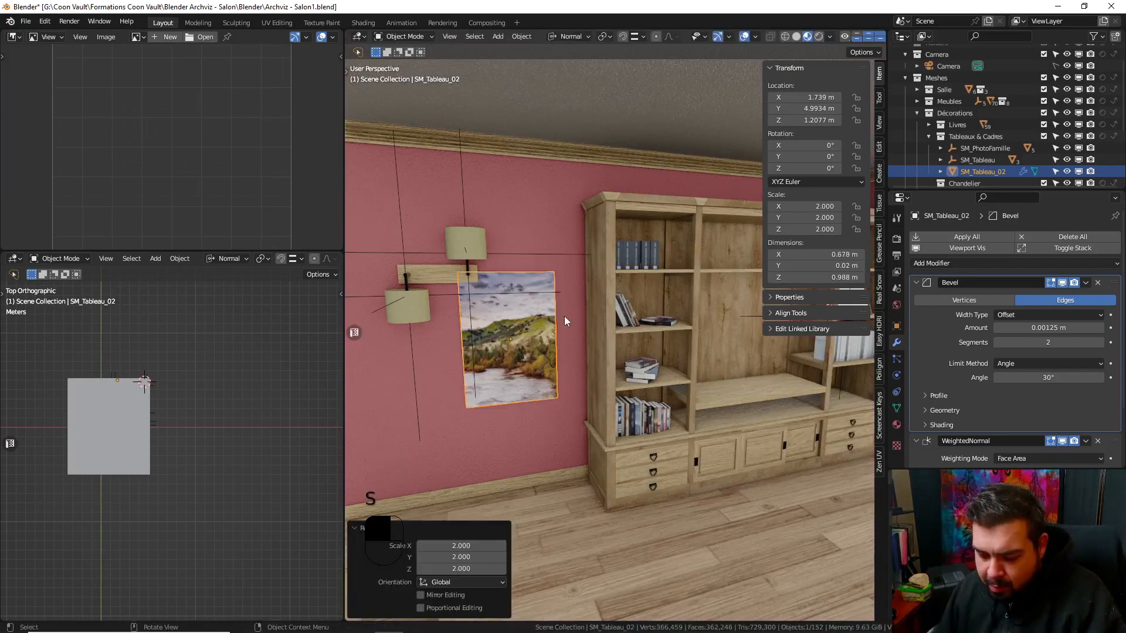
# - Move the picture about 0.18 m along X toward the bookcase and raise it about 0.36 m along Z
pyautogui.press('g')
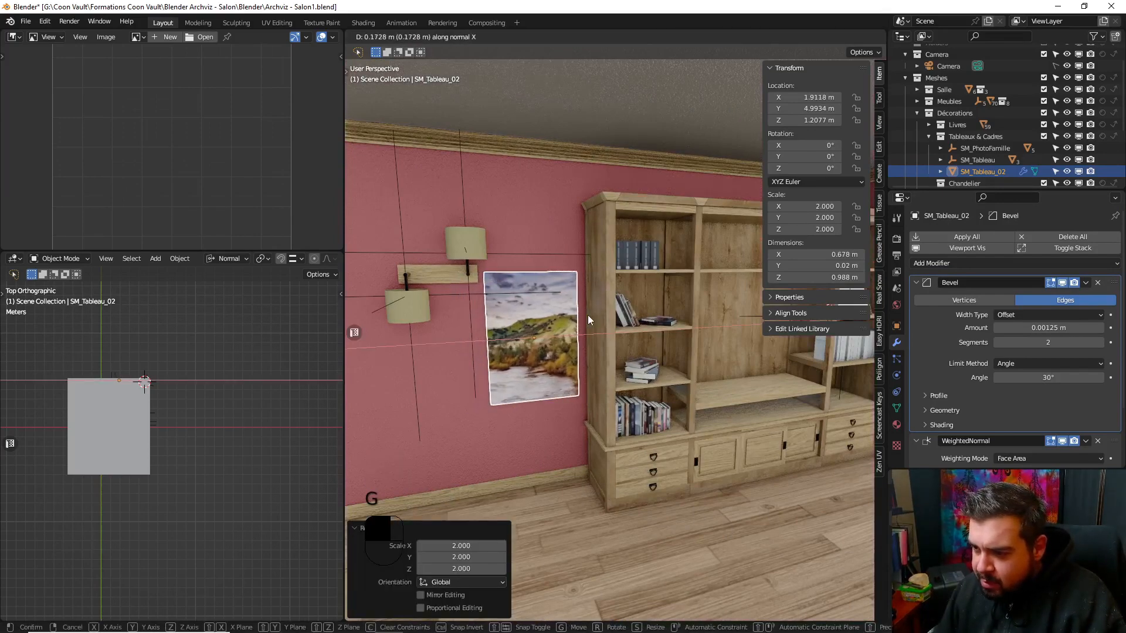
pyautogui.click(588, 315)
pyautogui.press('g')
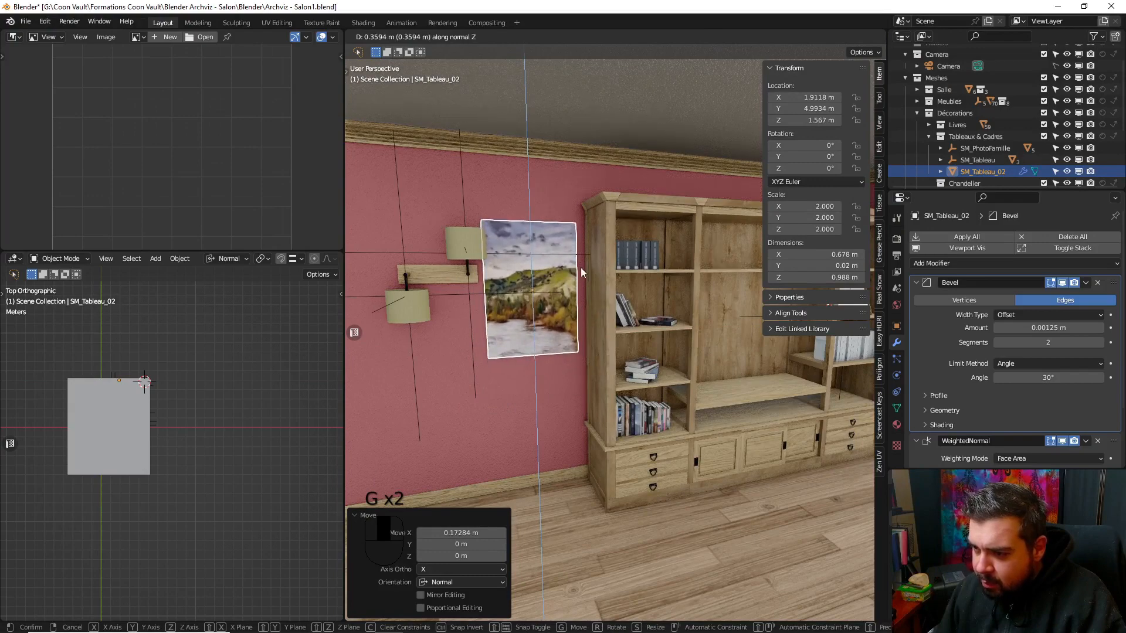
pyautogui.click(580, 267)
pyautogui.press('g')
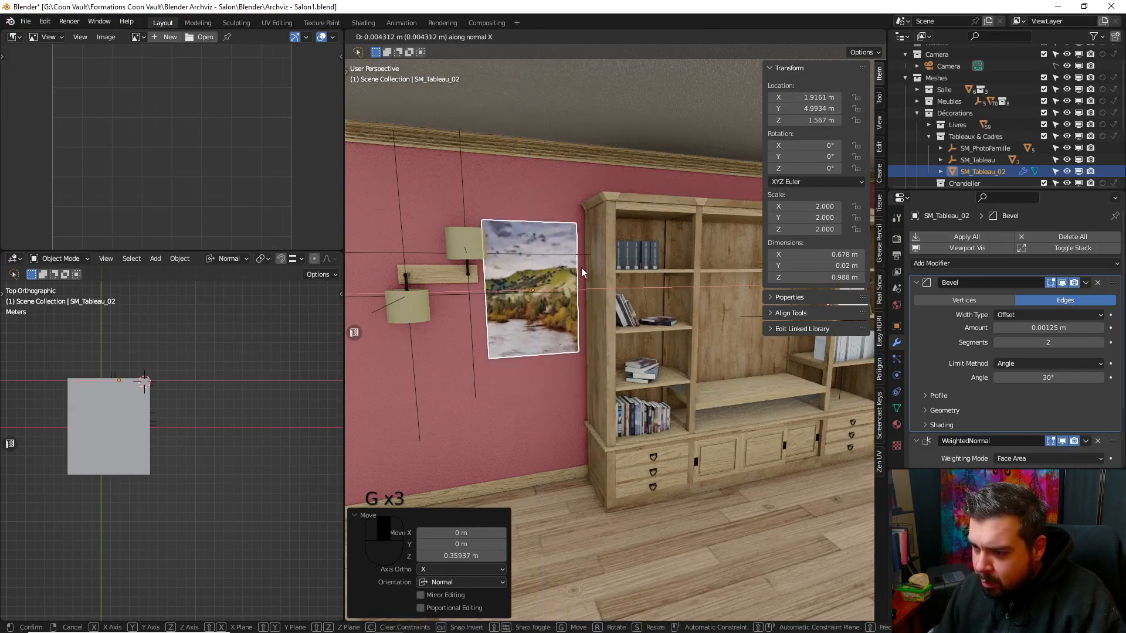
pyautogui.click(581, 268)
# - Check the picture's placement through the camera, and collapse the Tableaux & Cadres collection
pyautogui.press('a')
pyautogui.press('KP_0')
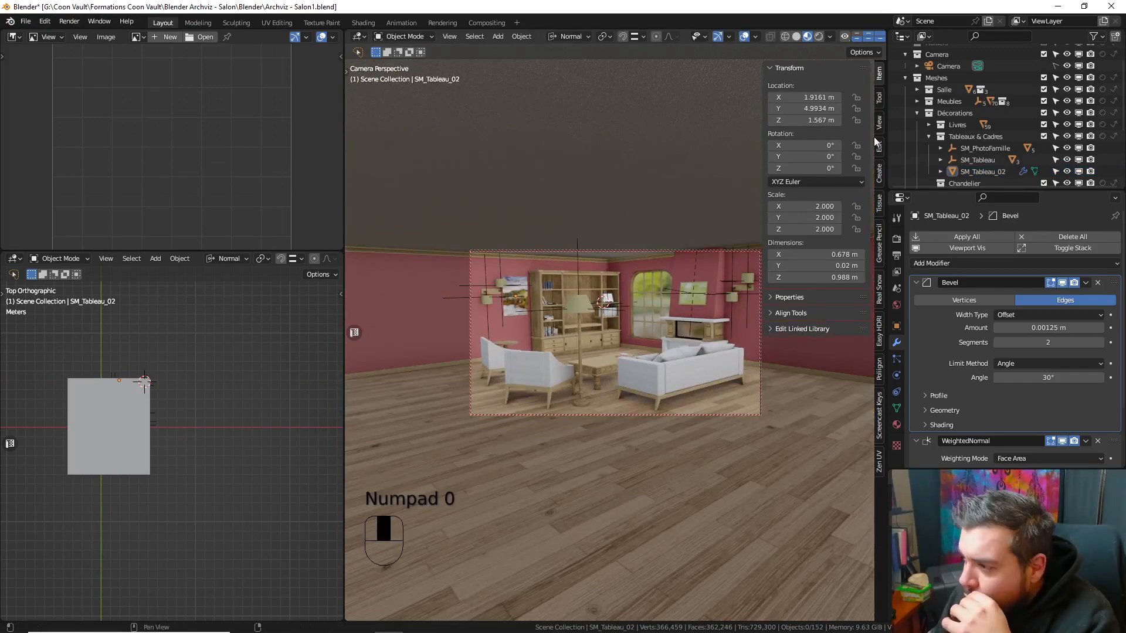
pyautogui.click(928, 136)
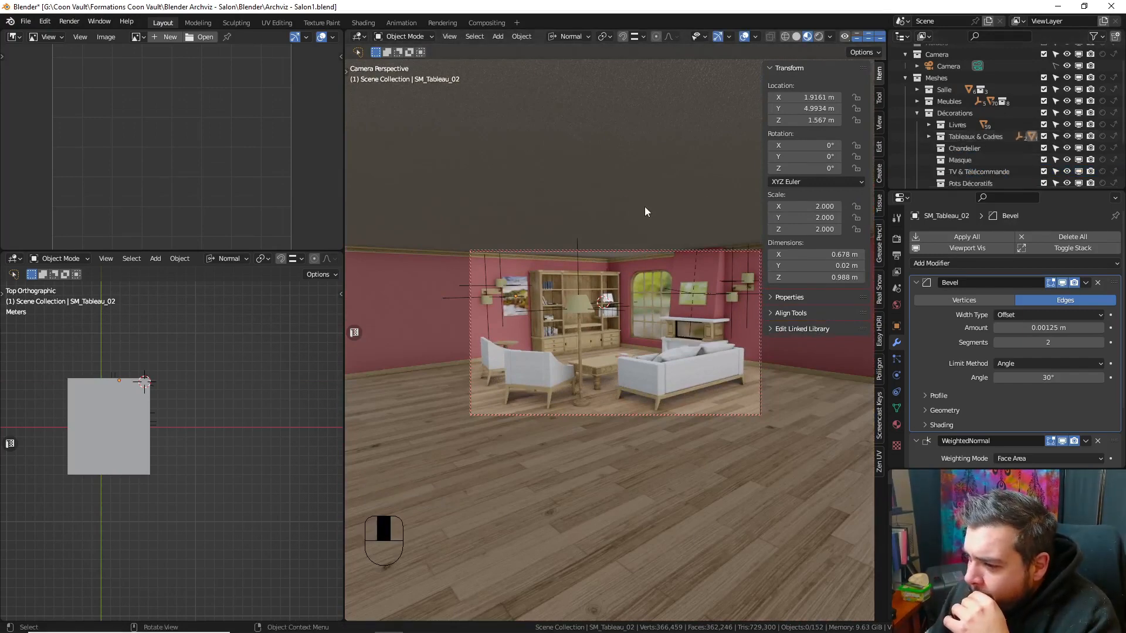
pyautogui.press('KP_0')
# - Select the wooden mounting board B_LampeMural.003 of the wall lamp beside the picture and reveal it in the object hierarchy
pyautogui.press('KP_Decimal')
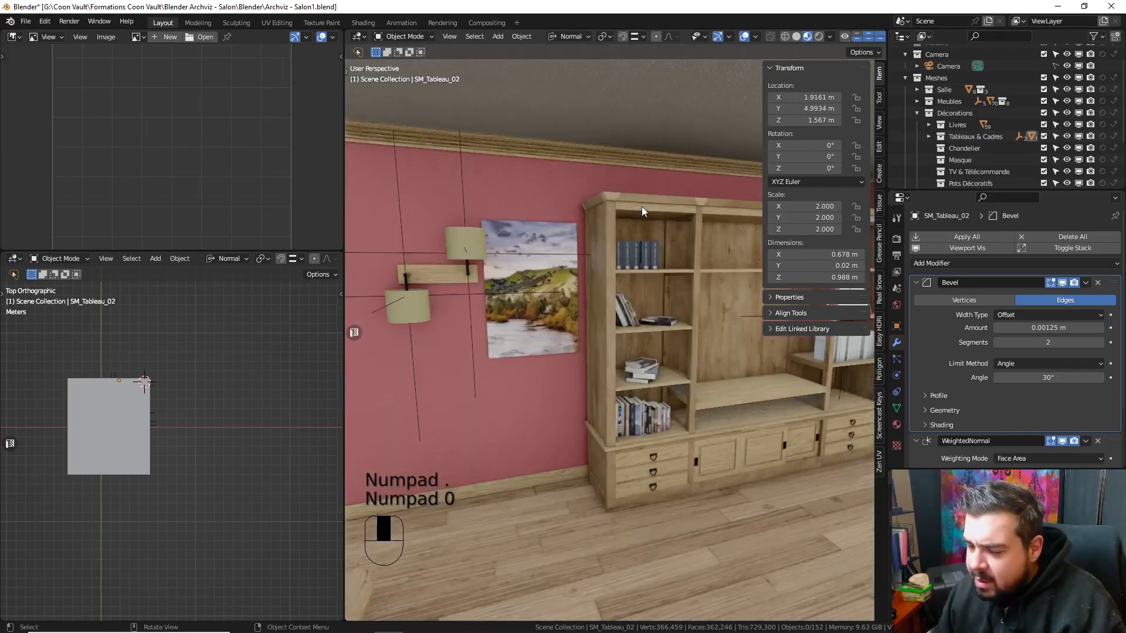
pyautogui.keyDown('shift'); pyautogui.moveTo(490, 298); pyautogui.dragTo(598, 288, button='middle'); pyautogui.keyUp('shift')
pyautogui.scroll(3, 598, 288)
pyautogui.click(561, 220)
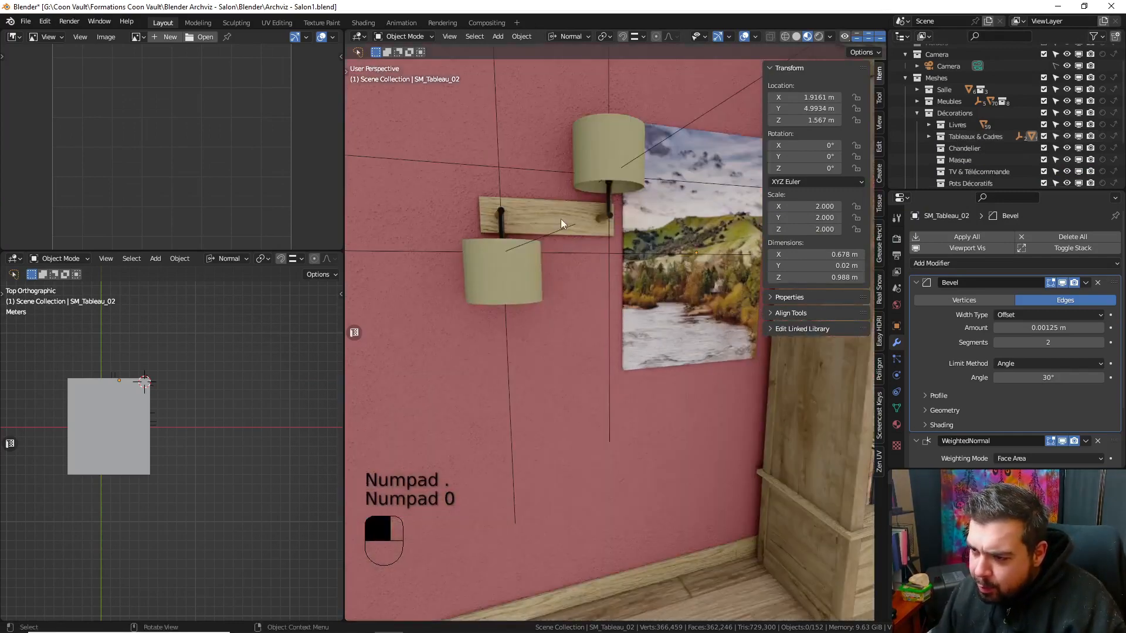
pyautogui.press('KP_Decimal')
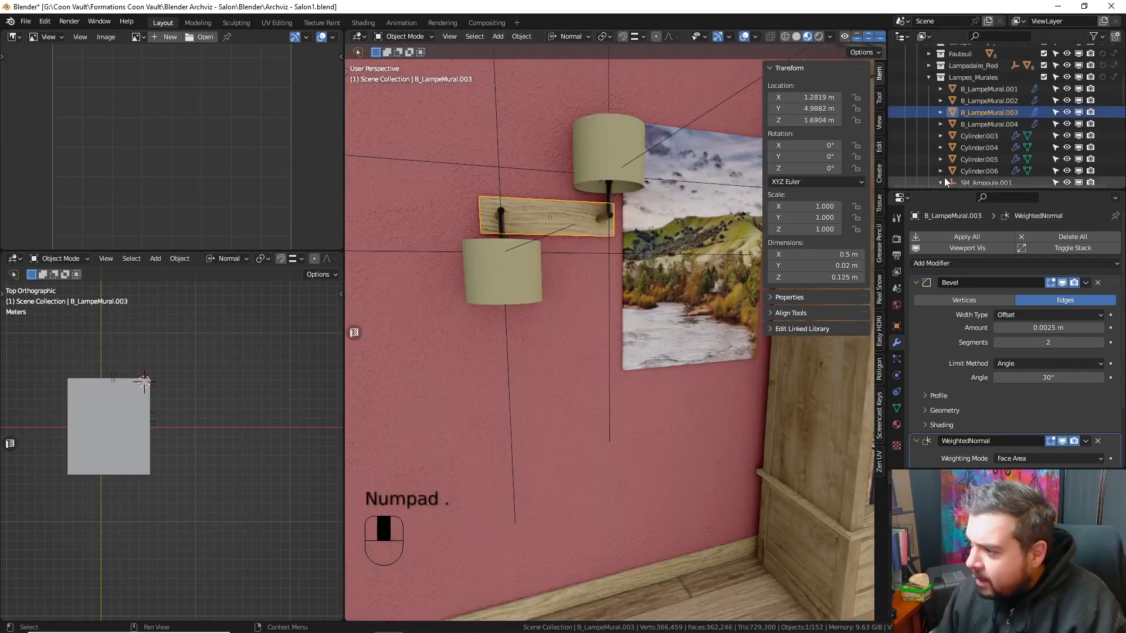
# - Add B_LampeMural.004, Cylinder.005 and Cylinder.006 to the selected mounting board of the wall lamp
pyautogui.keyDown('shift'); pyautogui.click(1006, 122); pyautogui.keyUp('shift')
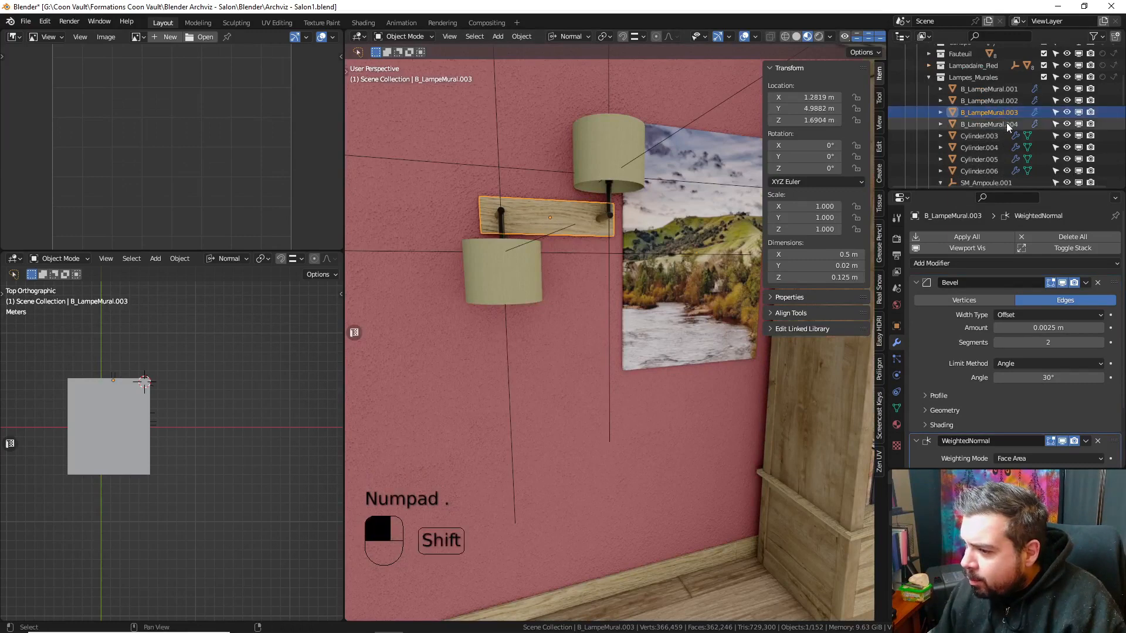
pyautogui.keyDown('ctrl'); pyautogui.click(990, 159); pyautogui.keyUp('ctrl')
pyautogui.keyDown('ctrl'); pyautogui.click(995, 171); pyautogui.keyUp('ctrl')
# - Collapse the hierarchies of the four bulbs SM_Ampoule.001 to SM_Ampoule.004 in the object list
pyautogui.scroll(-2, 1039, 149)
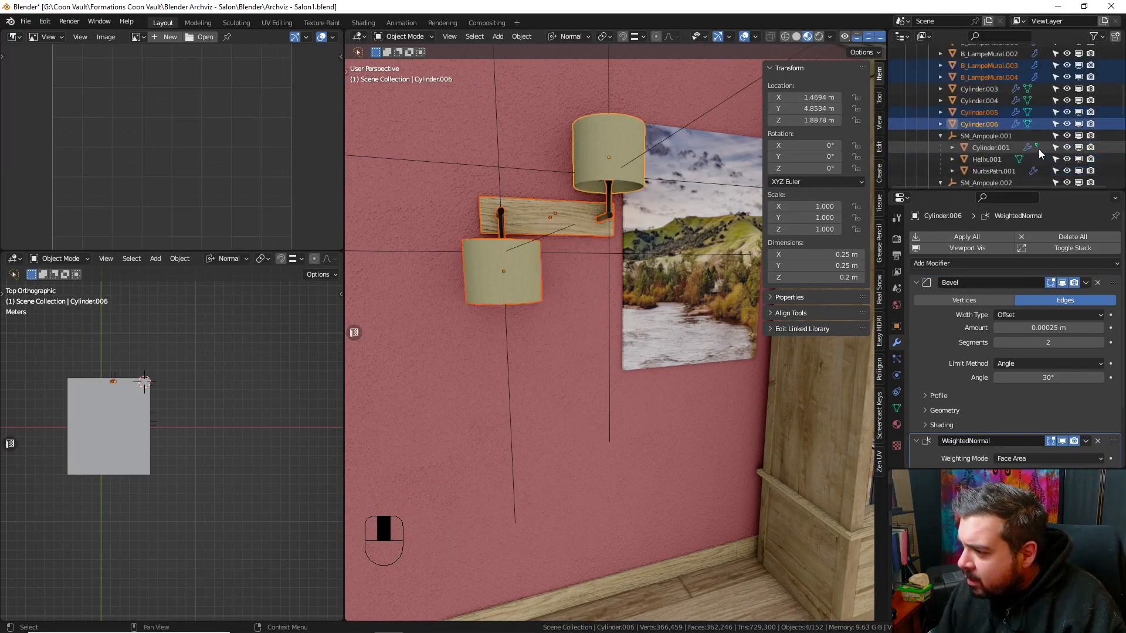
pyautogui.click(941, 135)
pyautogui.click(941, 147)
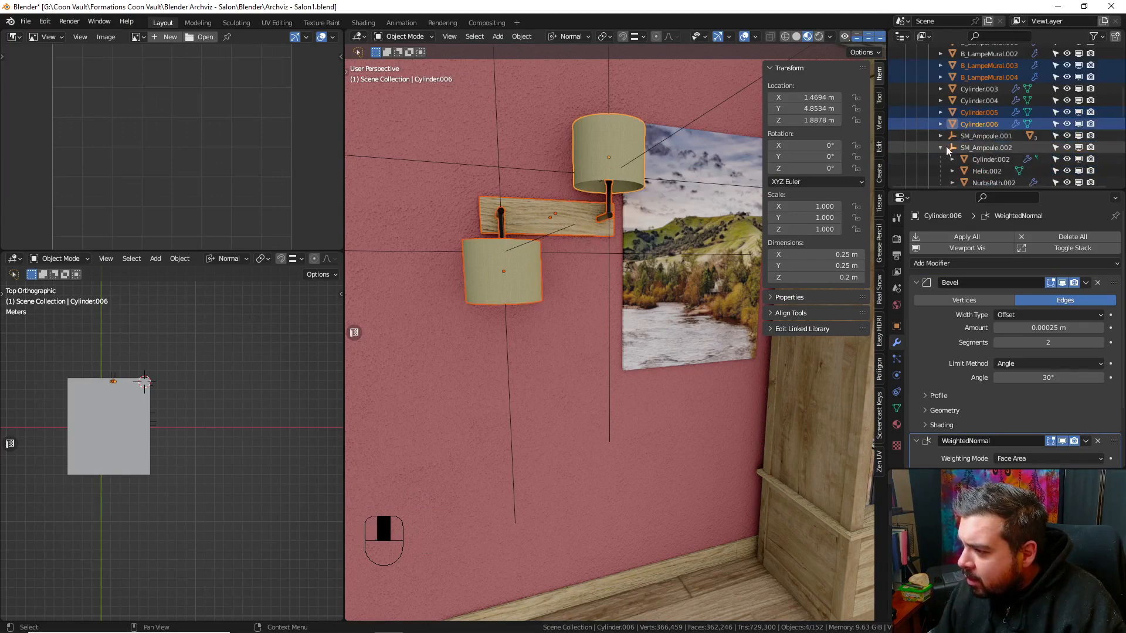
pyautogui.click(941, 159)
pyautogui.click(941, 171)
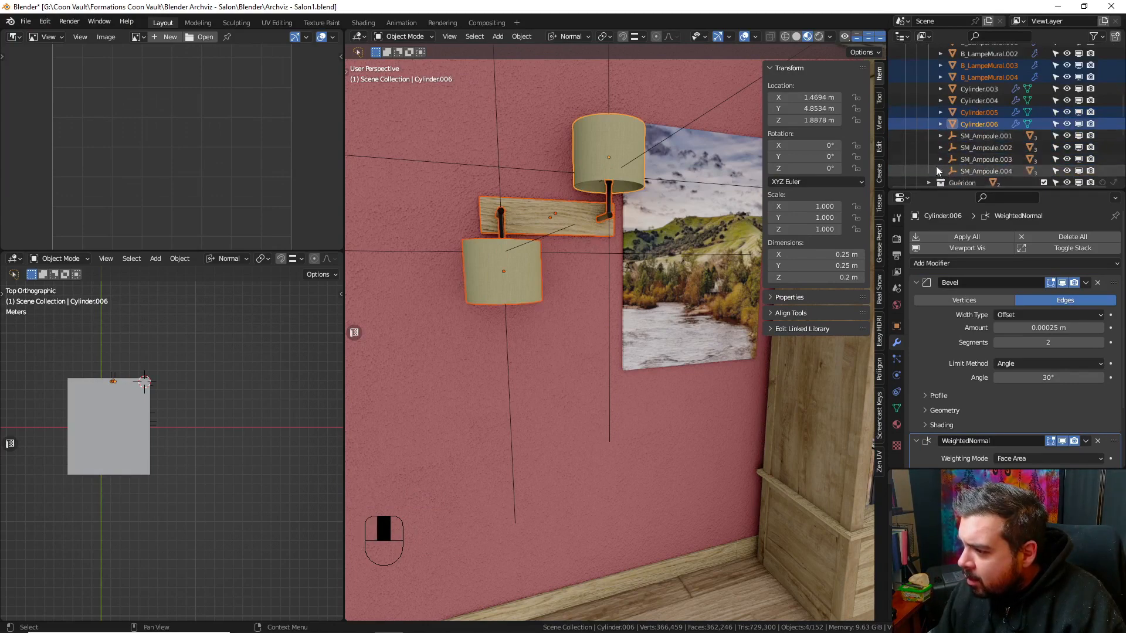
# - Try to select the wall lamp's bulbs SM_Ampoule.004 and SM_Ampoule.003 together with their child objects
pyautogui.rightClick(994, 171)
pyautogui.click(994, 171)
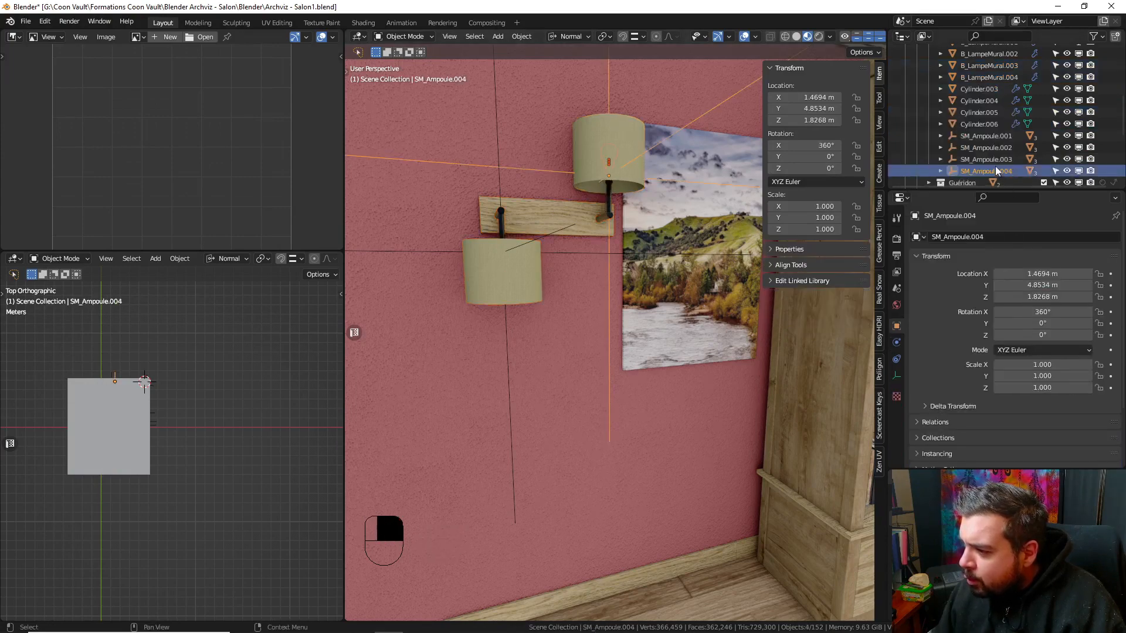
pyautogui.rightClick(994, 164)
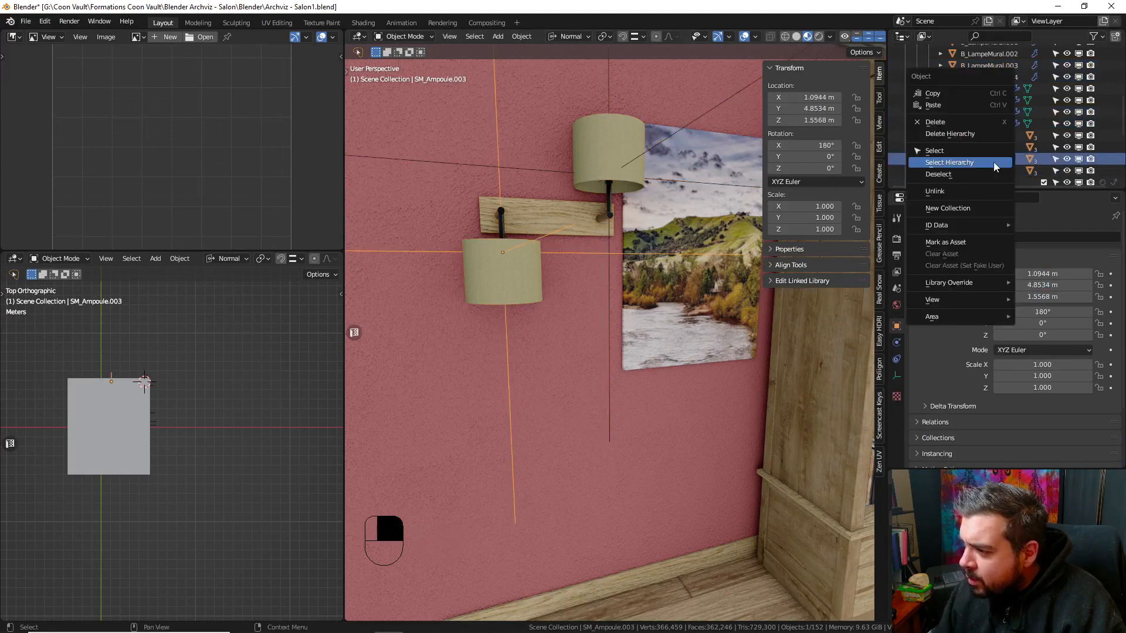
pyautogui.click(993, 161)
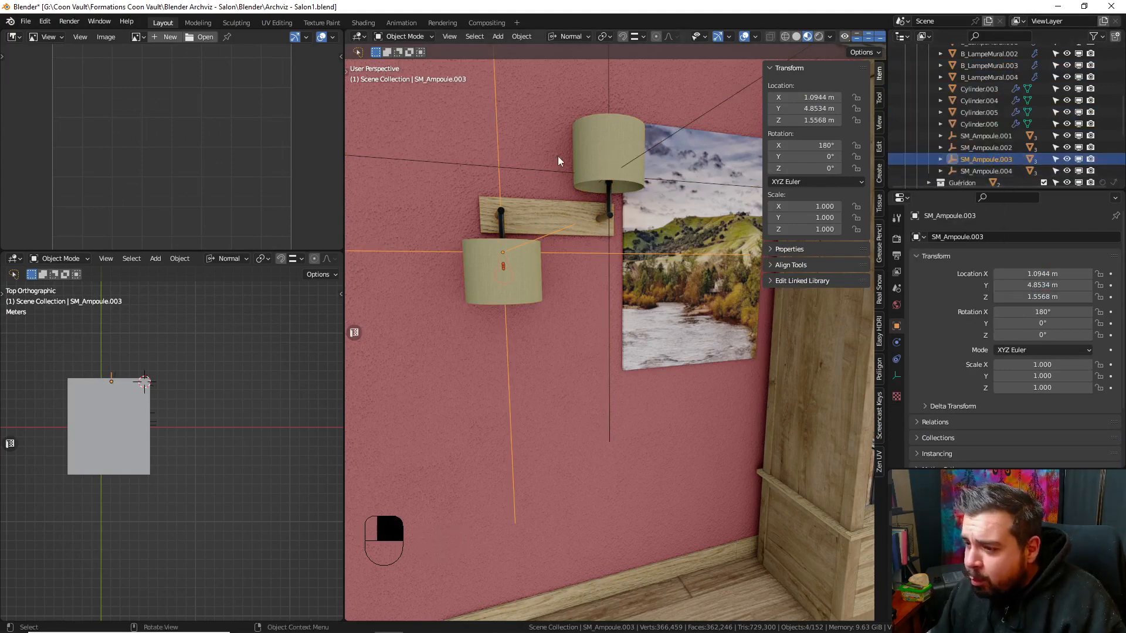
# - Hide the room SM_Salle and the landscape picture SM_Tableau_02 to isolate the wall lamp
pyautogui.moveTo(558, 156); pyautogui.dragTo(538, 153, button='middle')
pyautogui.click(522, 136)
pyautogui.press('h')
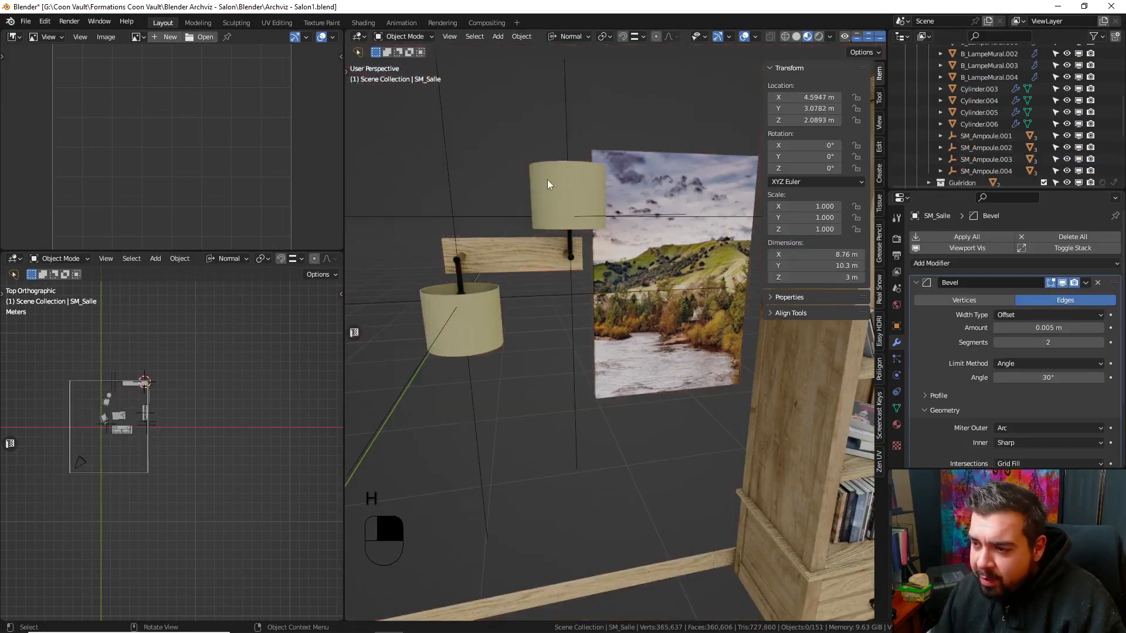
pyautogui.click(666, 182)
pyautogui.press('h')
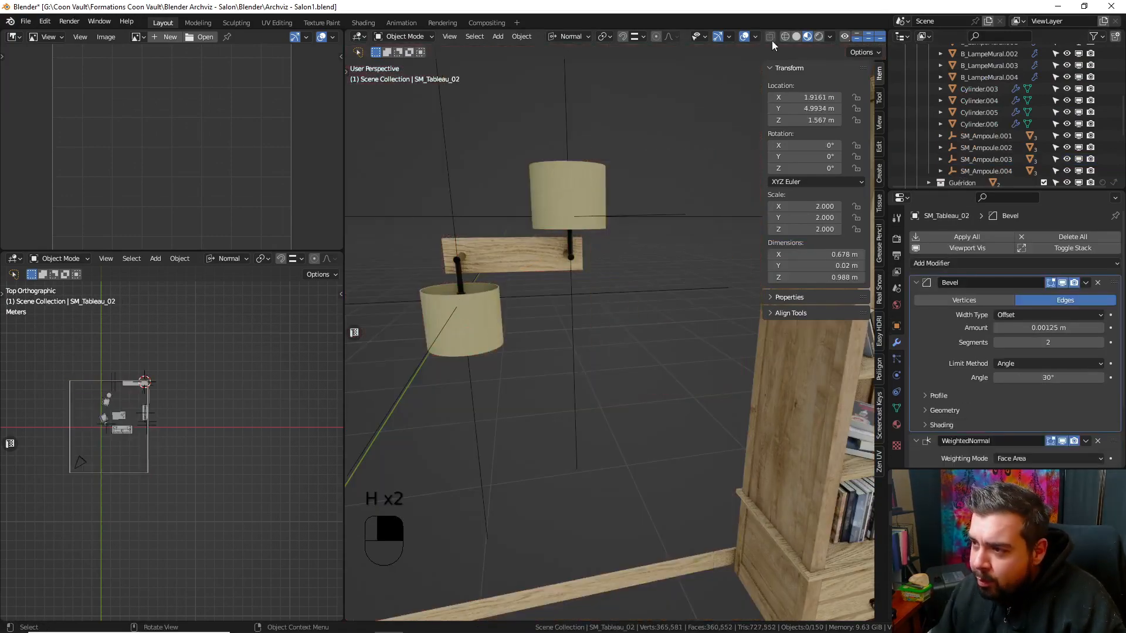
# - In wireframe shading, select all parts of the wall lamp and move them -0.05 m along X, away from the picture
pyautogui.click(785, 36)
pyautogui.press('b')
pyautogui.moveTo(659, 116); pyautogui.dragTo(404, 372)
pyautogui.write('g')
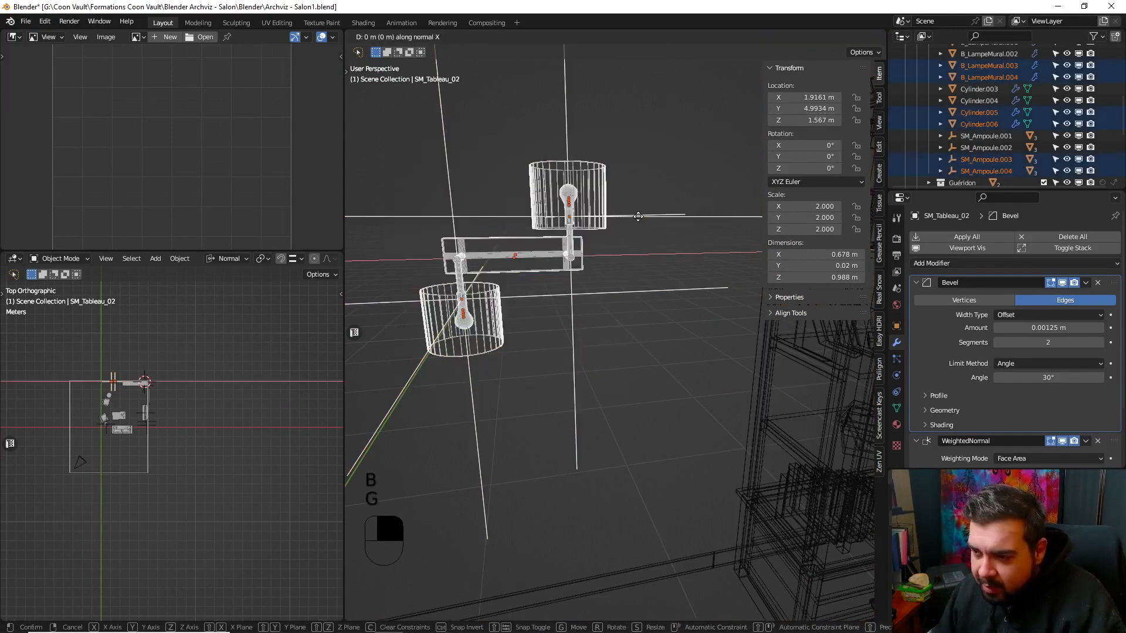
pyautogui.write('x')
pyautogui.write('0.02')
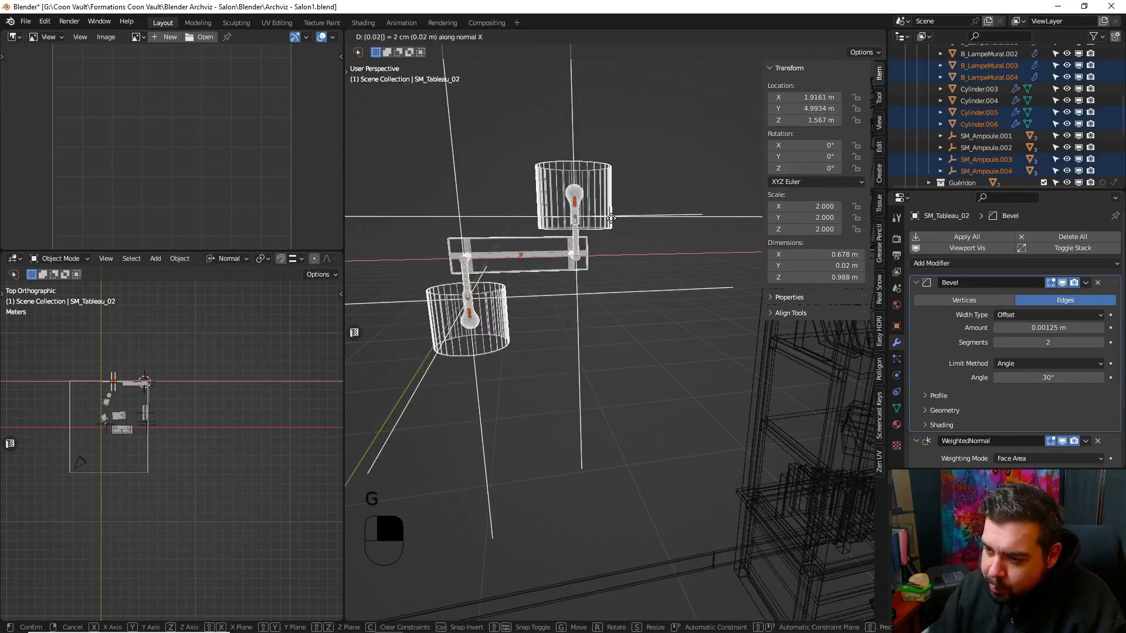
pyautogui.press('BackSpace')
pyautogui.press('-')
pyautogui.write('5')
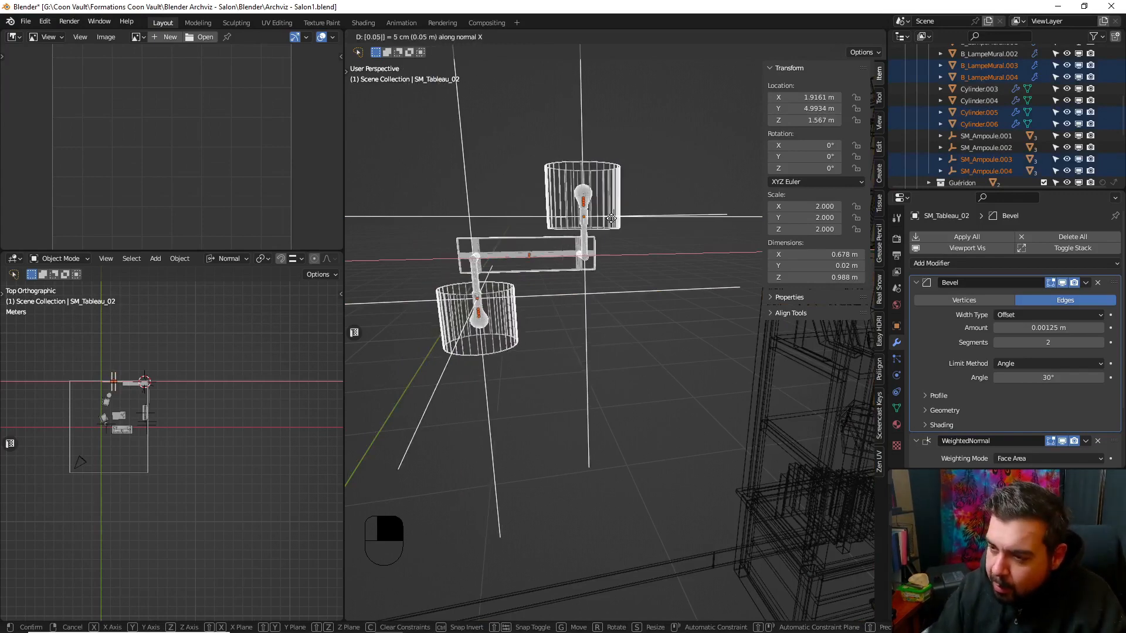
pyautogui.click(611, 218)
# - Reveal all hidden objects, leave nothing selected and switch the viewport to solid shading
pyautogui.hotkey('alt', 'h')
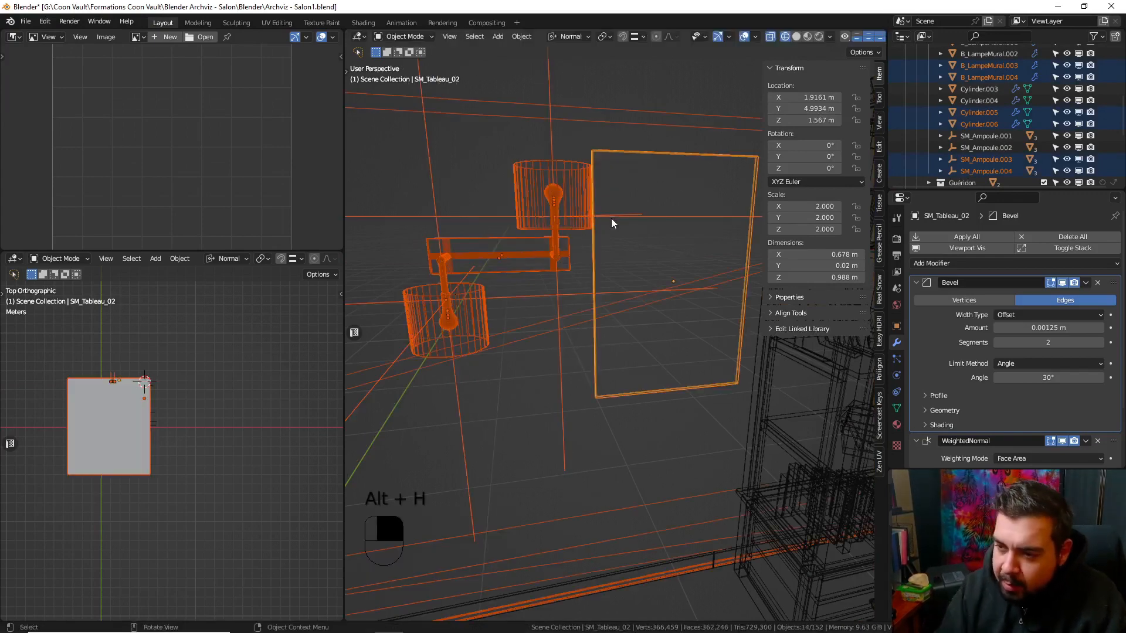
pyautogui.click(666, 205)
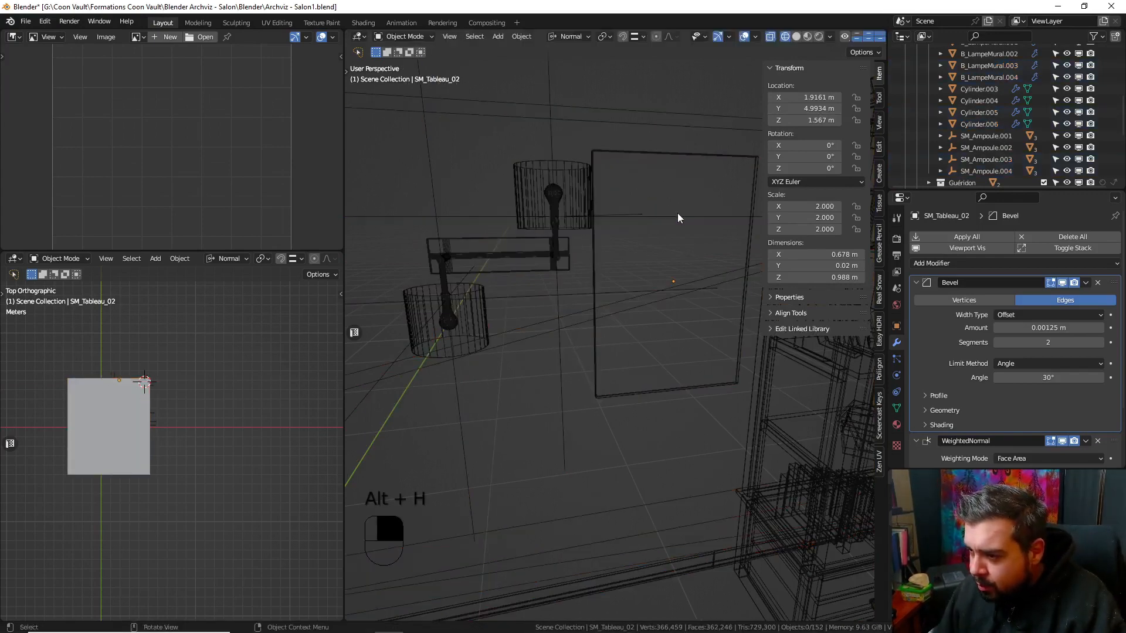
pyautogui.click(796, 36)
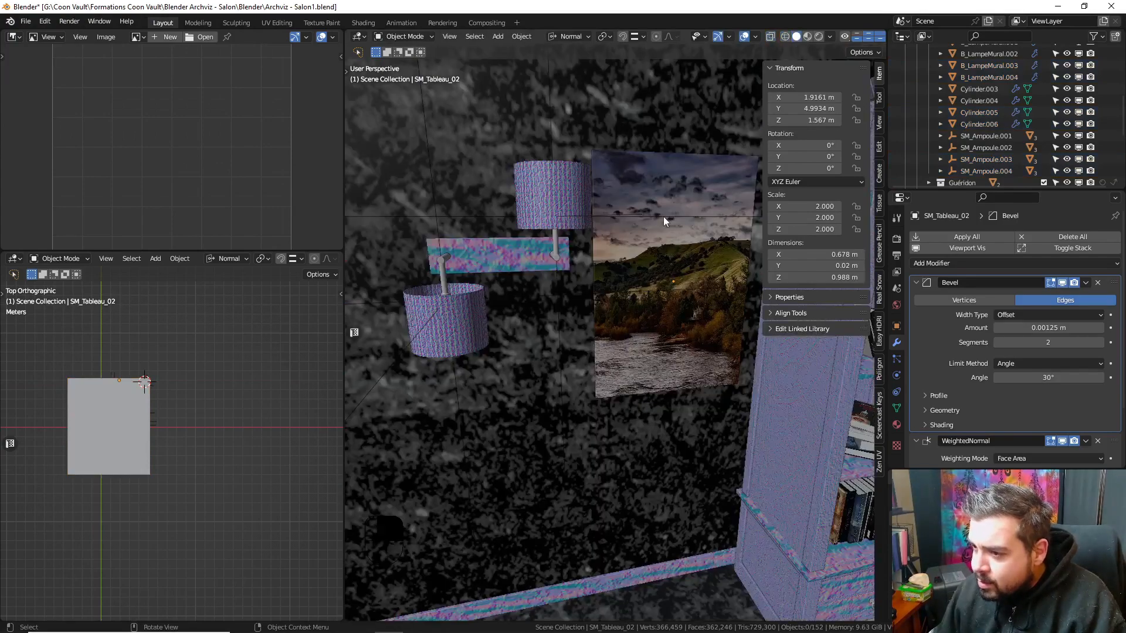
# - Check the spacing between picture and wall lamp up close and through the camera
pyautogui.moveTo(758, 48); pyautogui.dragTo(611, 194, button='middle')
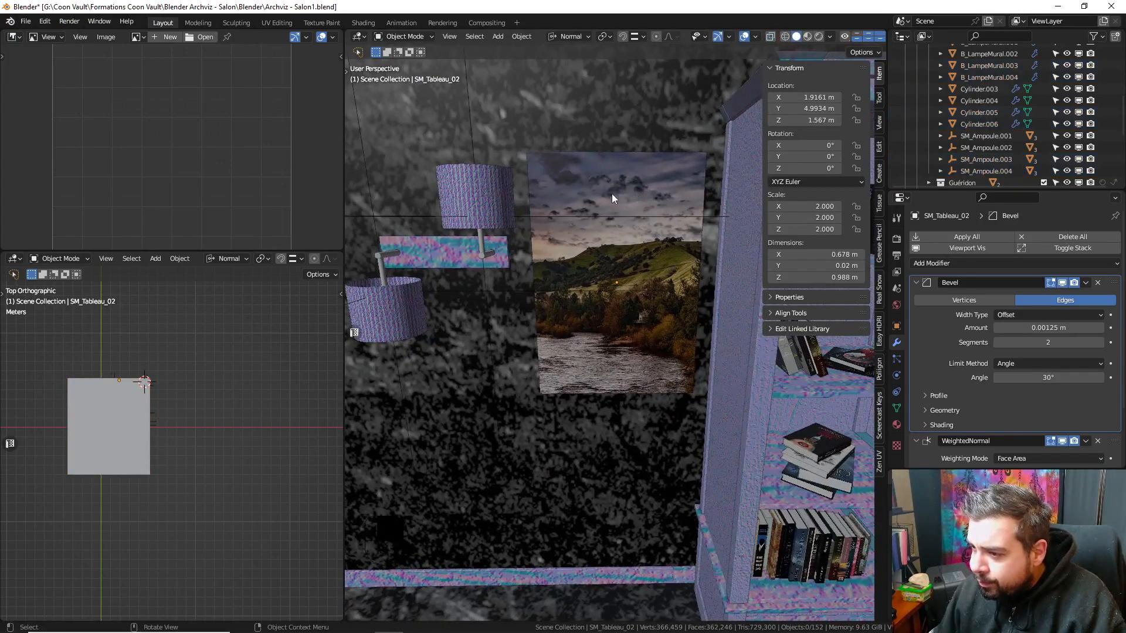
pyautogui.click(611, 193)
pyautogui.press('KP_0')
pyautogui.press('a')
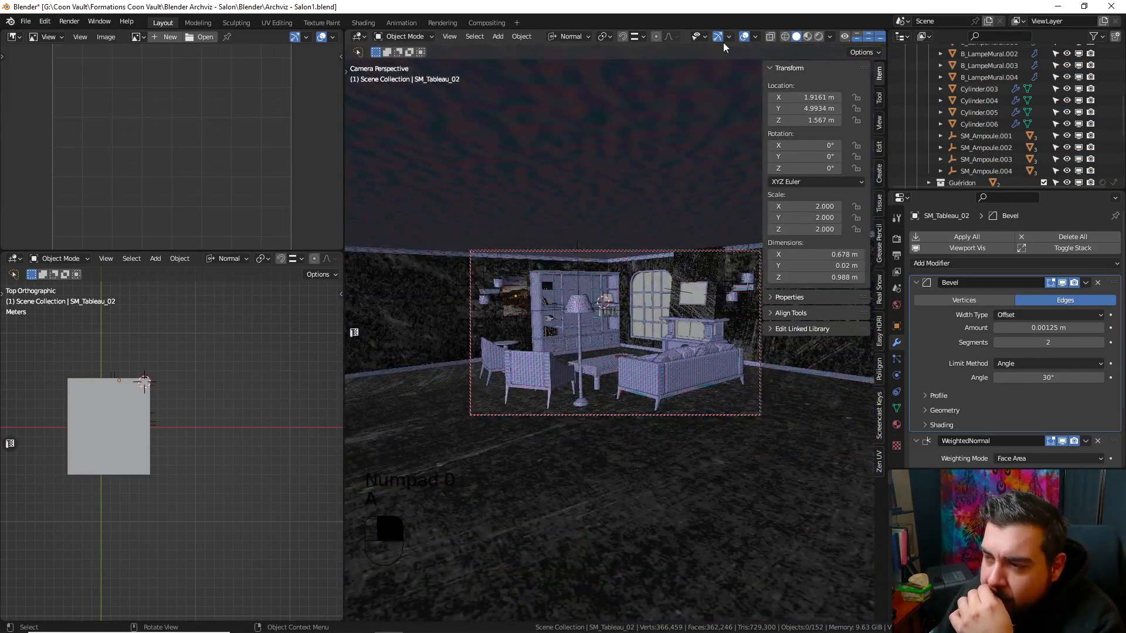
# - Set the viewport's solid shading colour to Material and hide the viewport sidebar
pyautogui.click(755, 37)
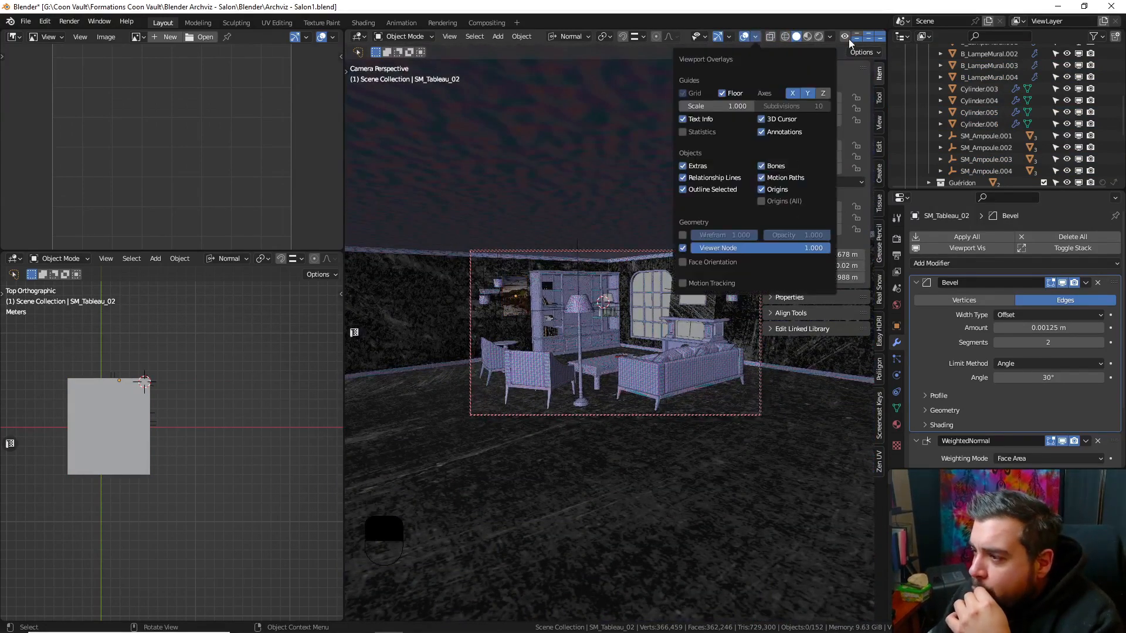
pyautogui.click(830, 36)
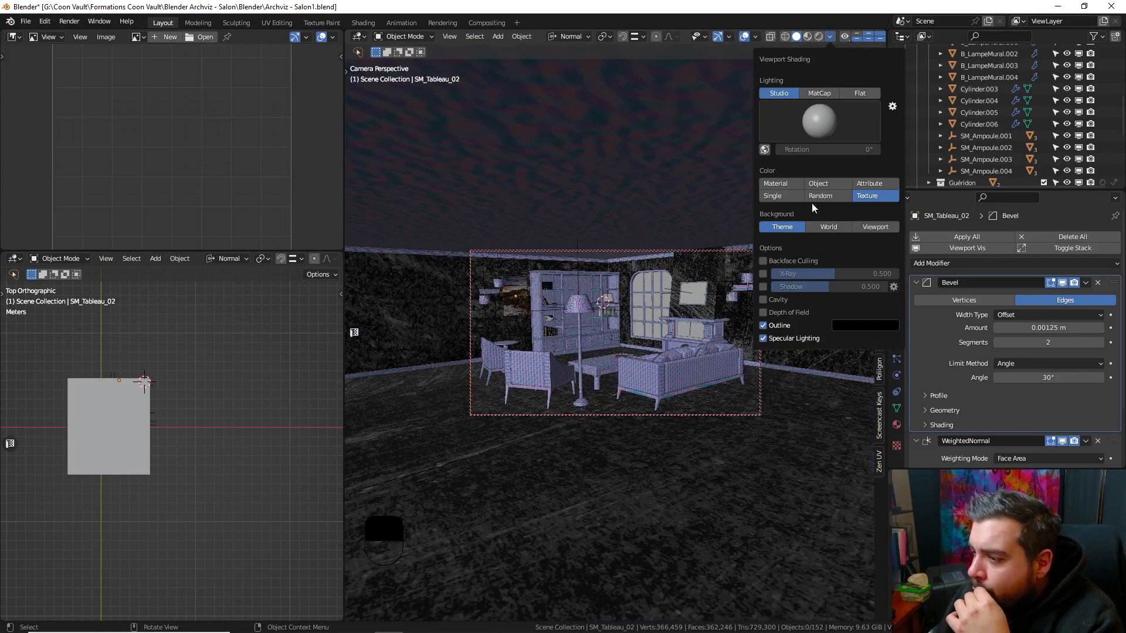
pyautogui.click(794, 183)
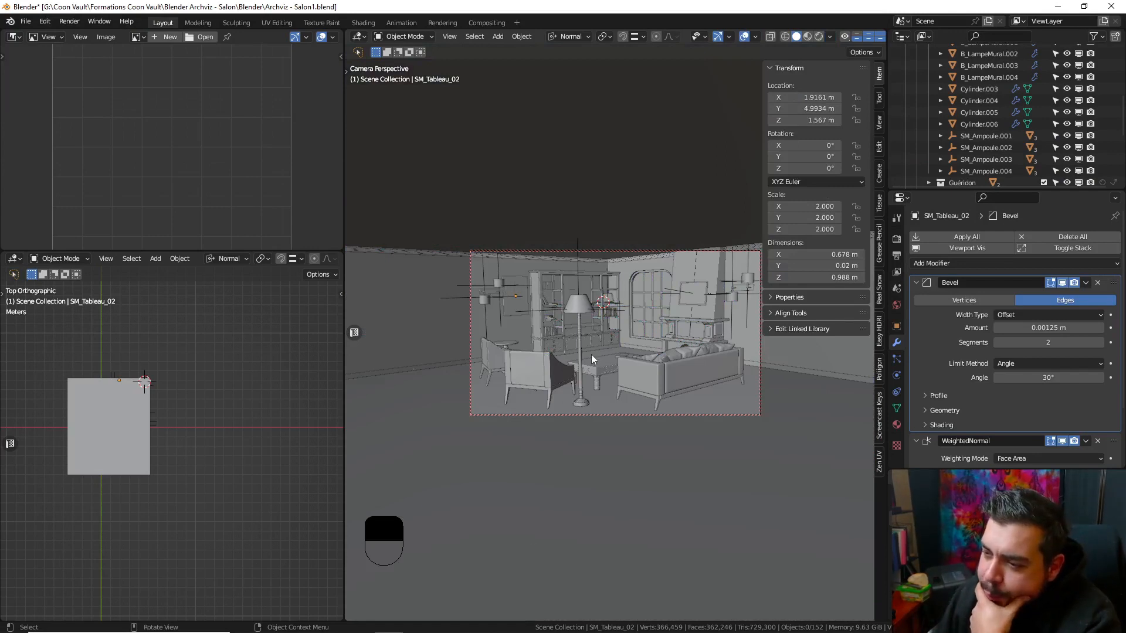
pyautogui.press('n')
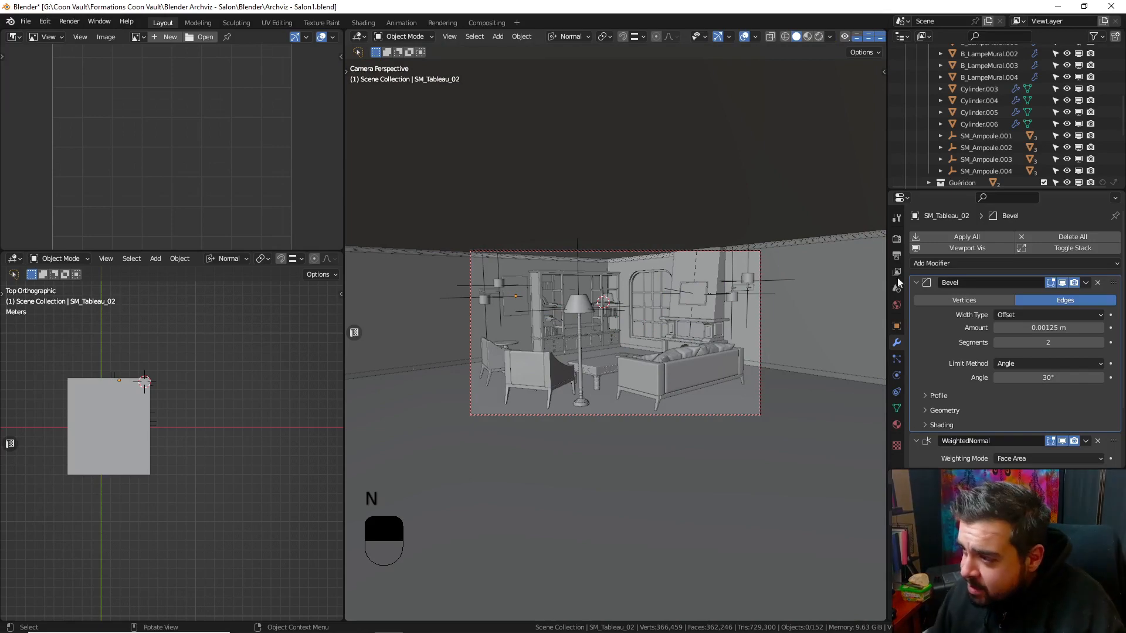
# - Collapse the Meubles collection and bring the full list of Décorations subcollections into view
pyautogui.scroll(5, 1004, 144)
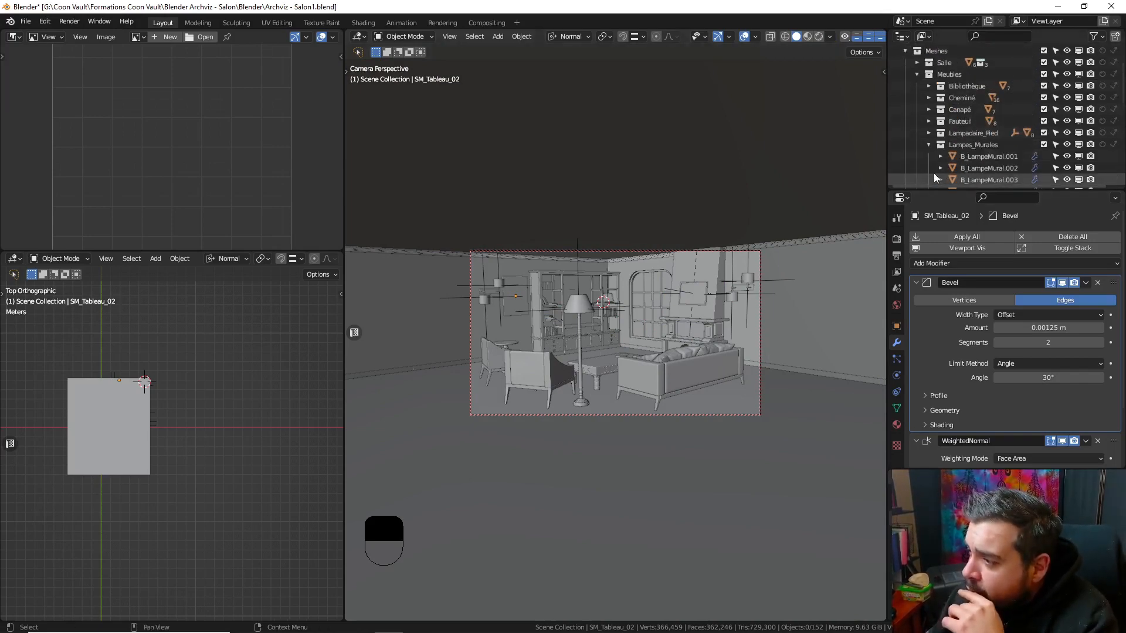
pyautogui.click(918, 74)
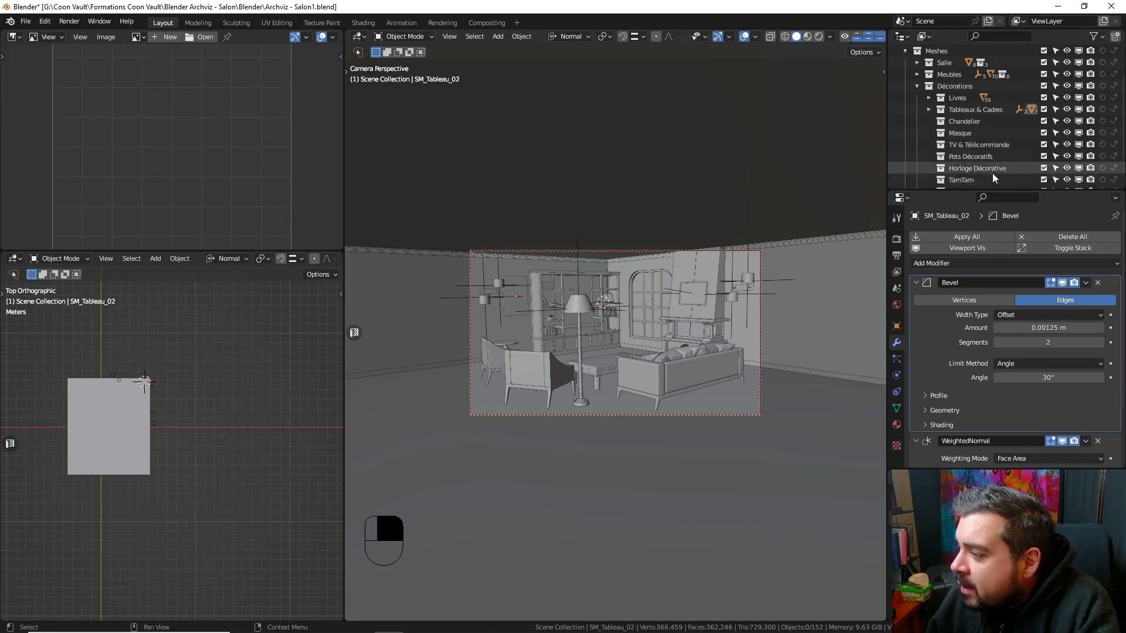
pyautogui.scroll(-3, 994, 171)
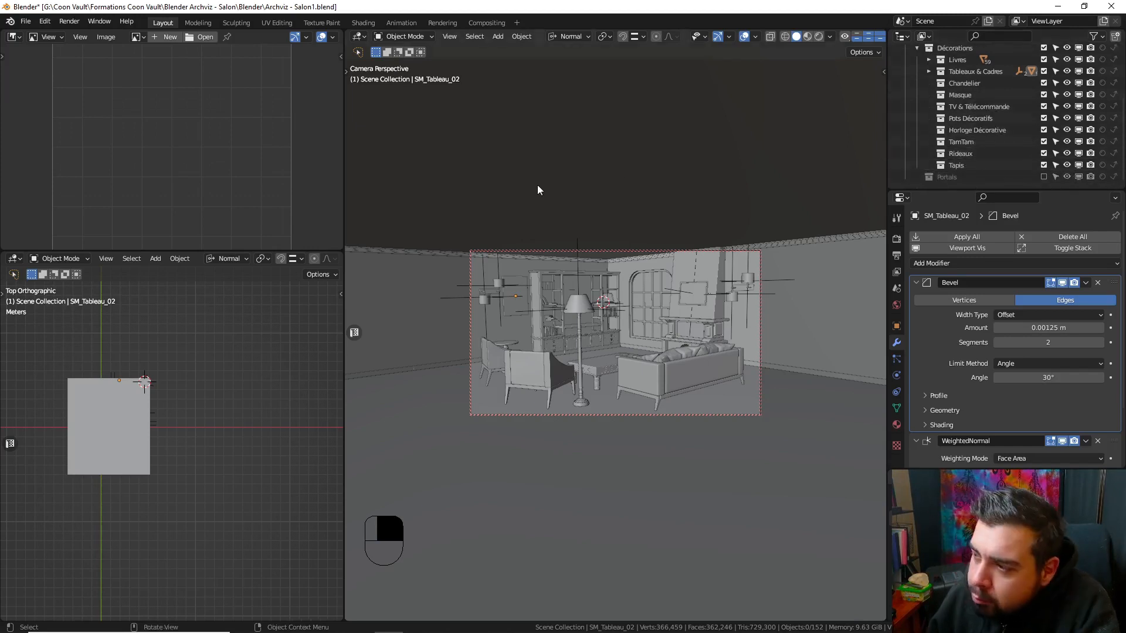